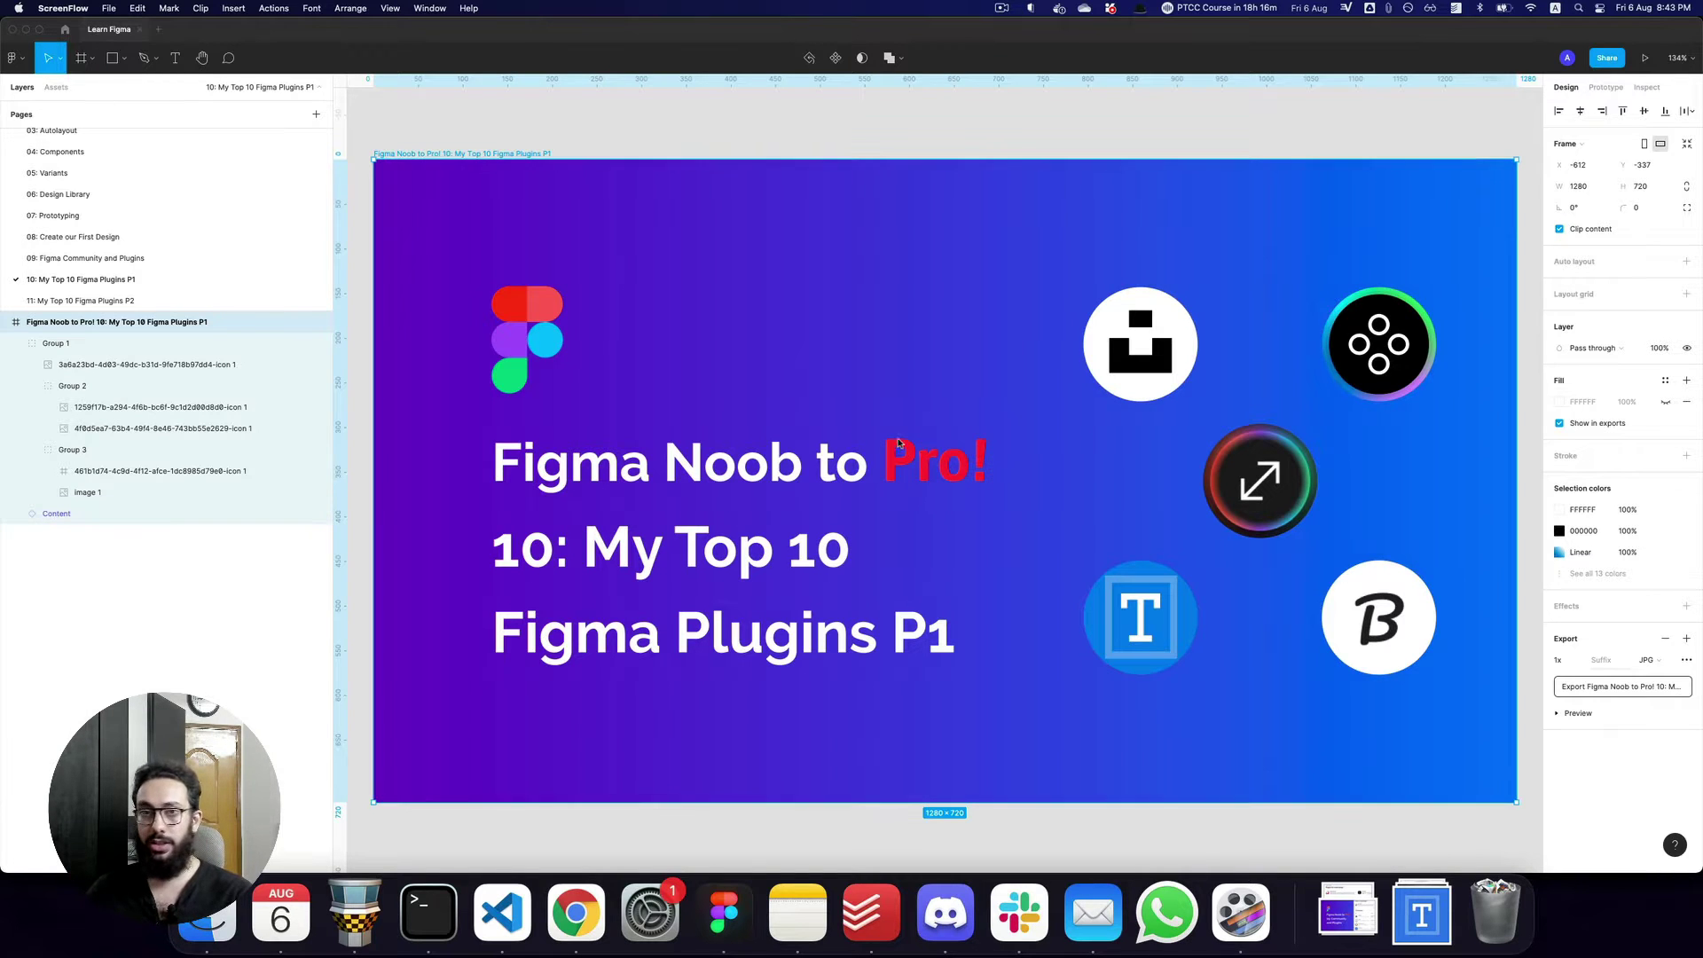
Create a 1440×1024 Desktop frame on the empty canvas beside the thumbnail frame.
left_click(904, 385)
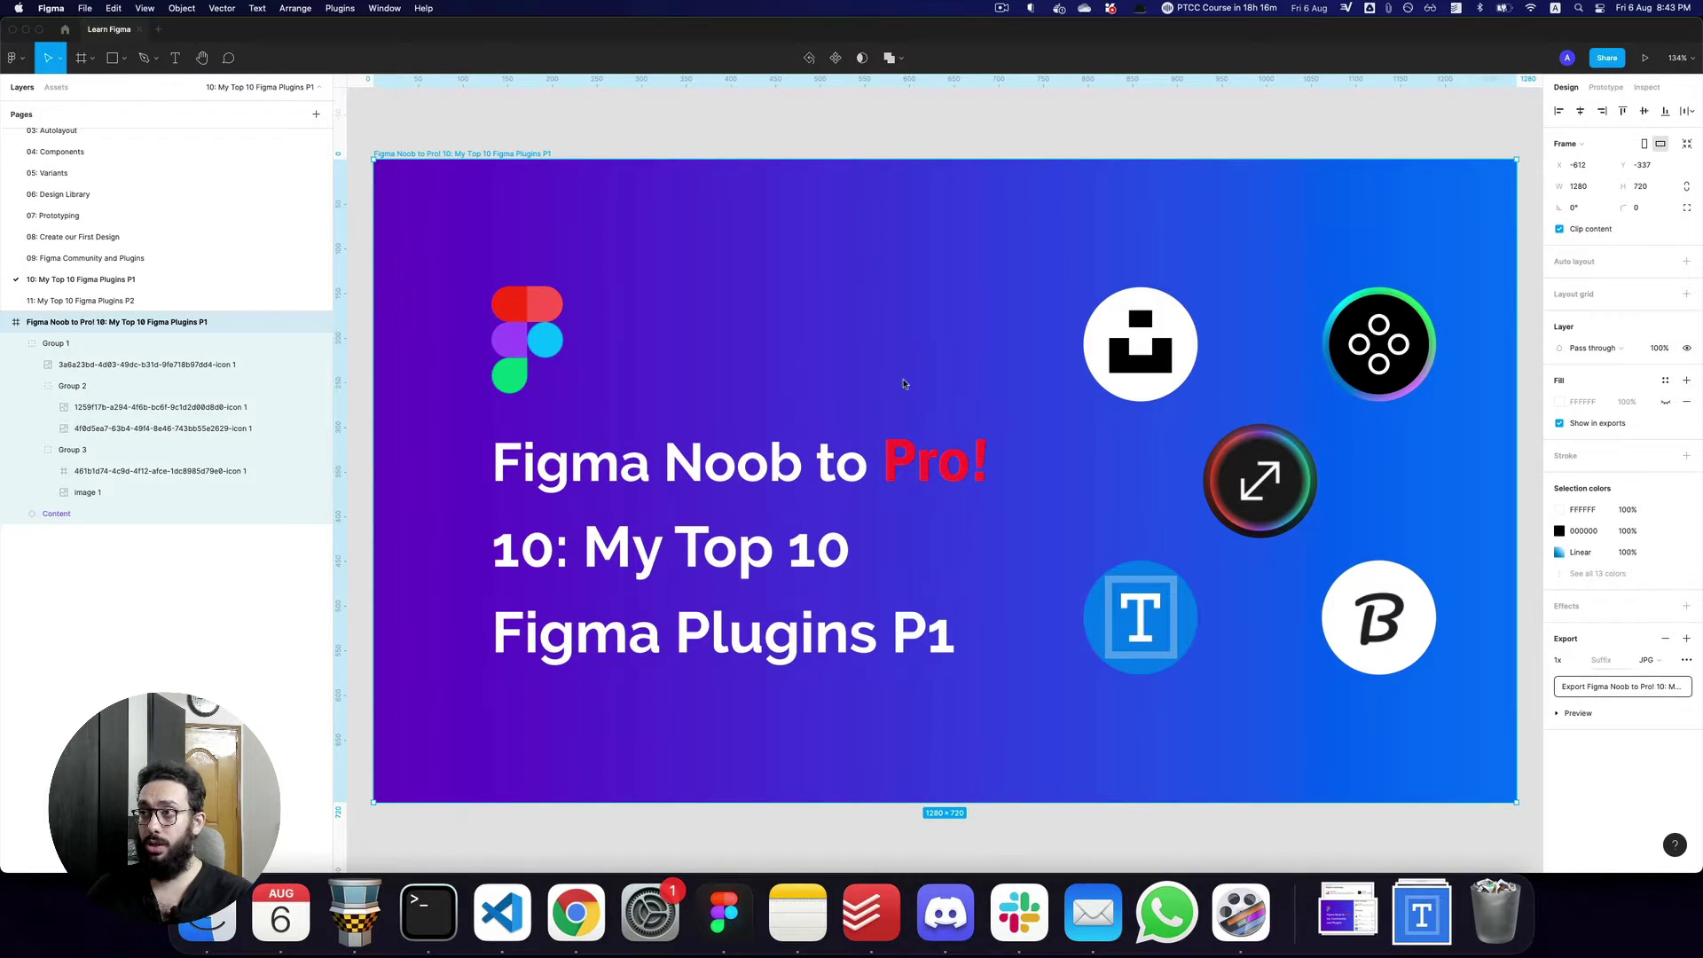
key("super+minus")
left_click_drag(896, 364, 748, 364)
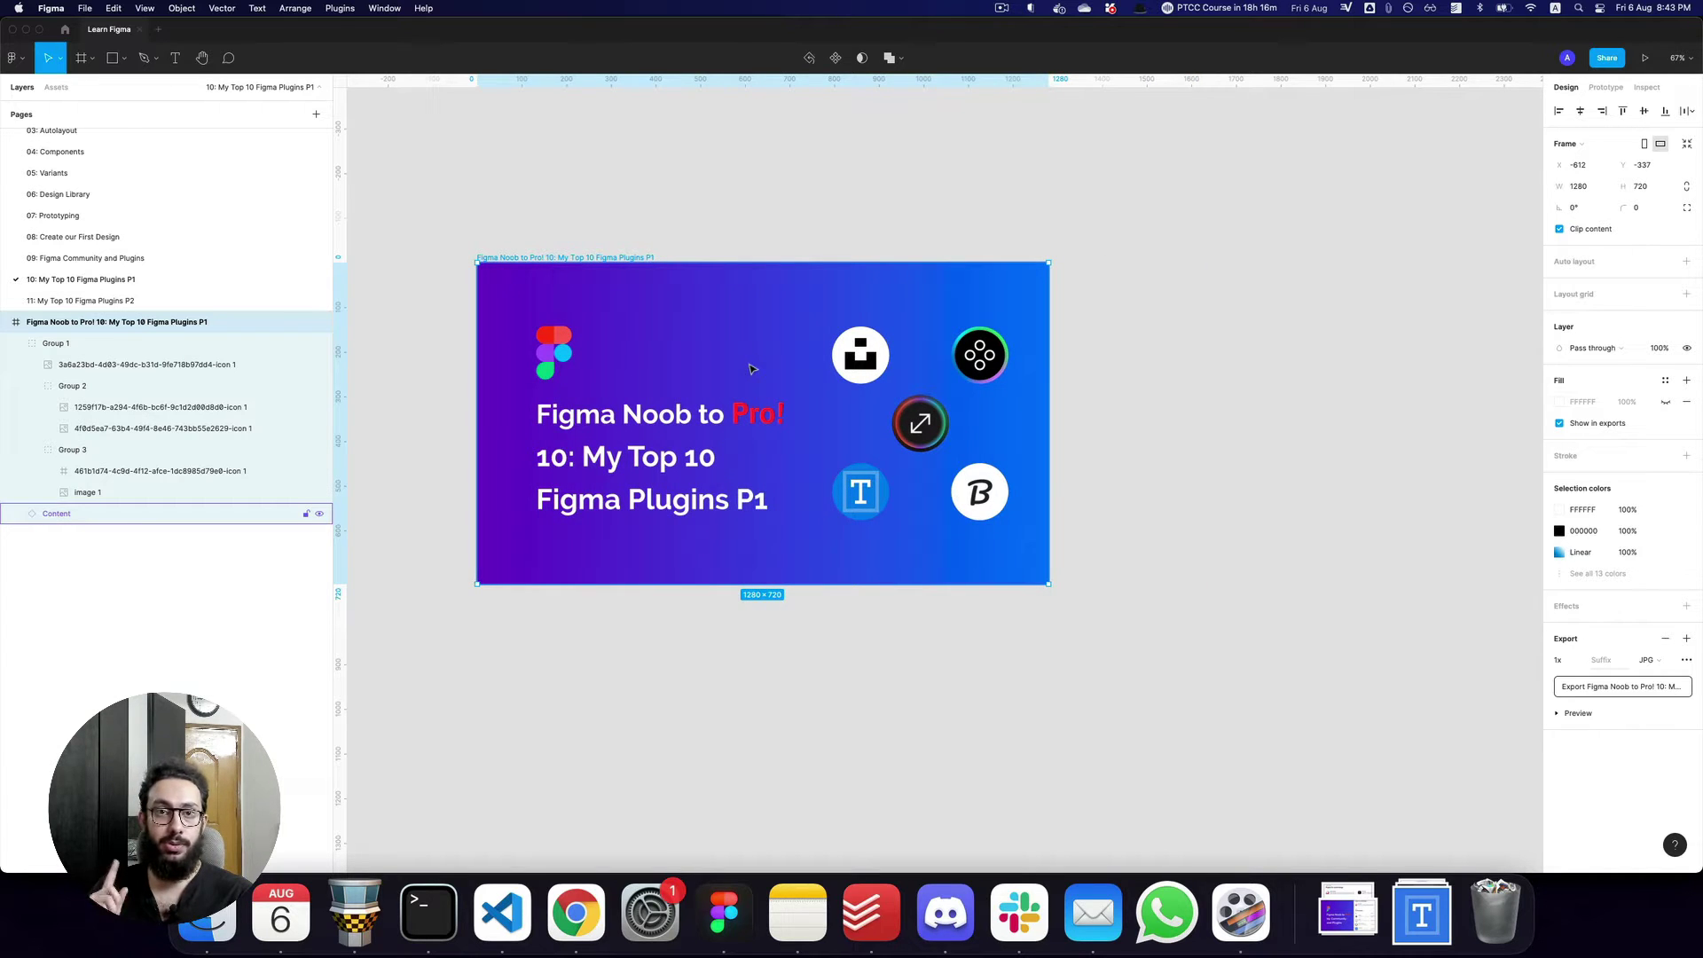
left_click(1171, 430)
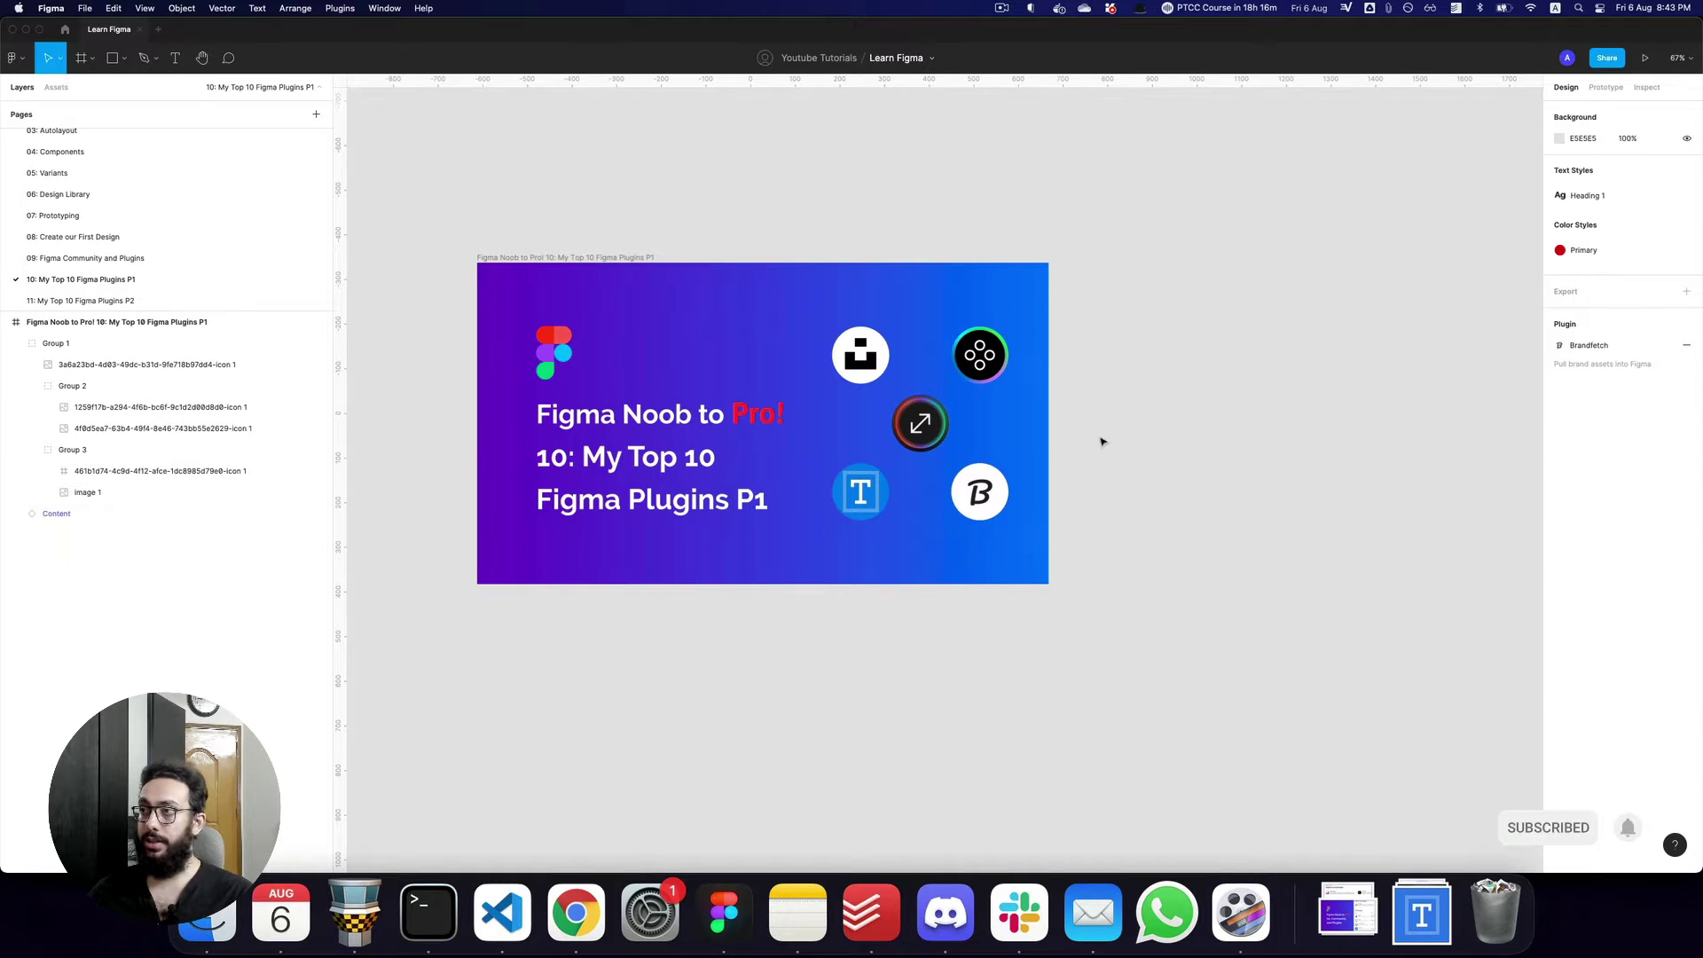
scroll(1065, 438, "right", 3)
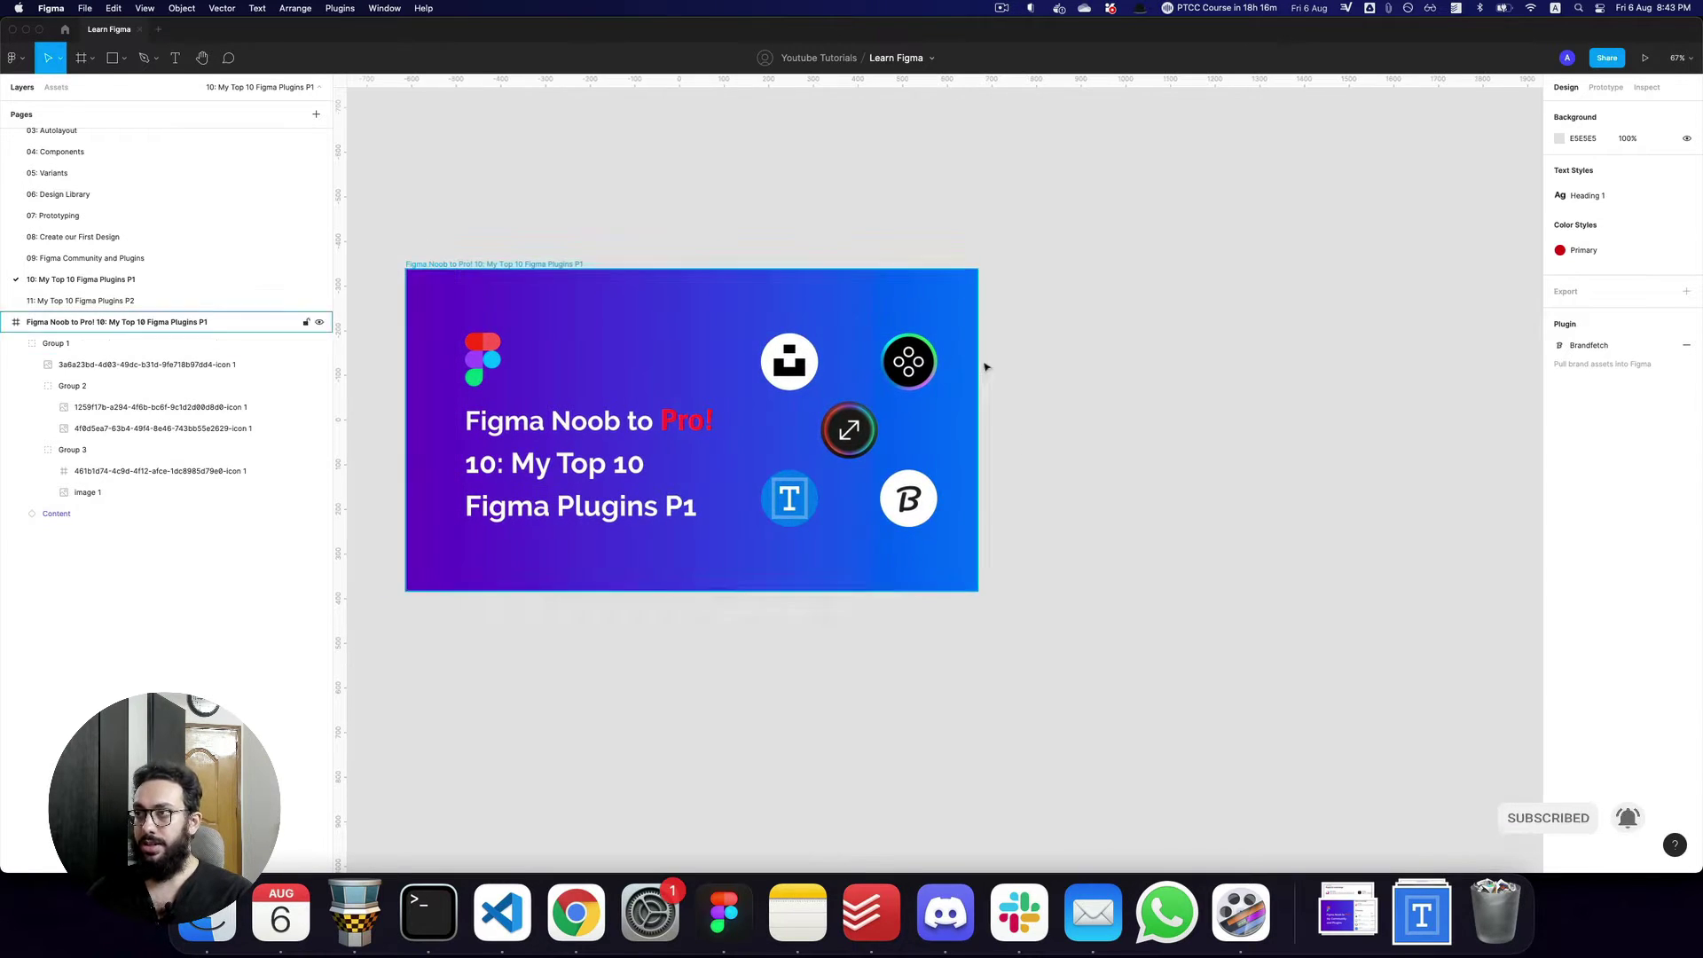
key("f")
scroll(1027, 364, "right", 5)
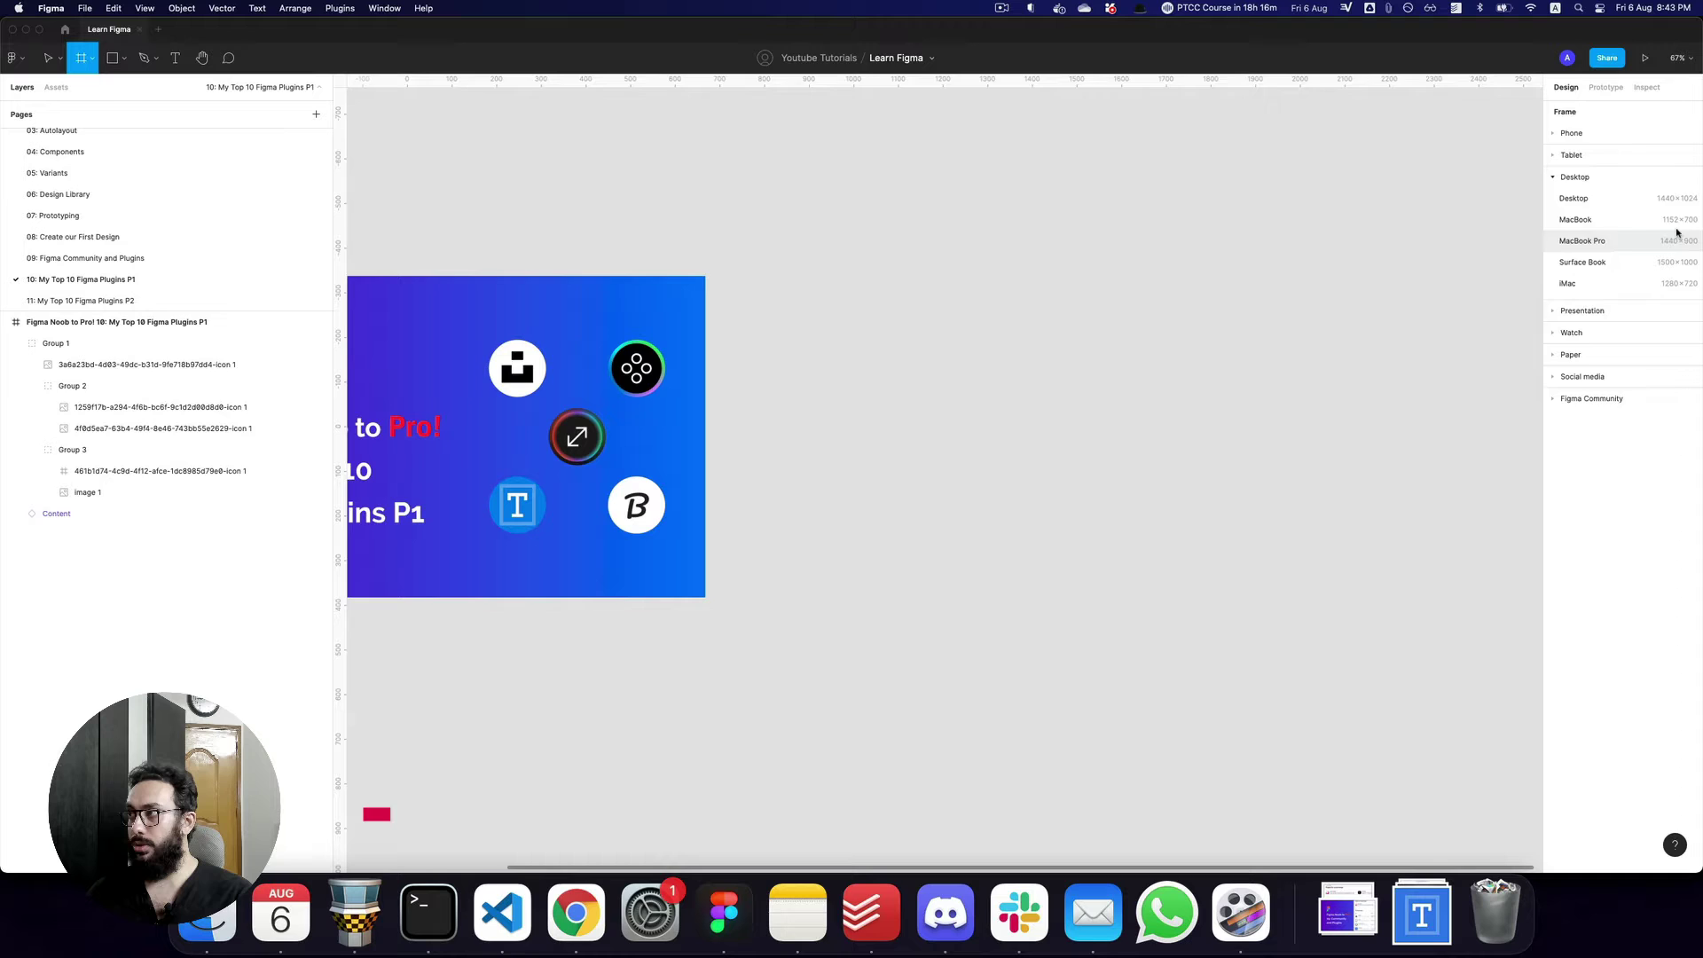
left_click(1588, 198)
left_click_drag(1037, 422, 1093, 465)
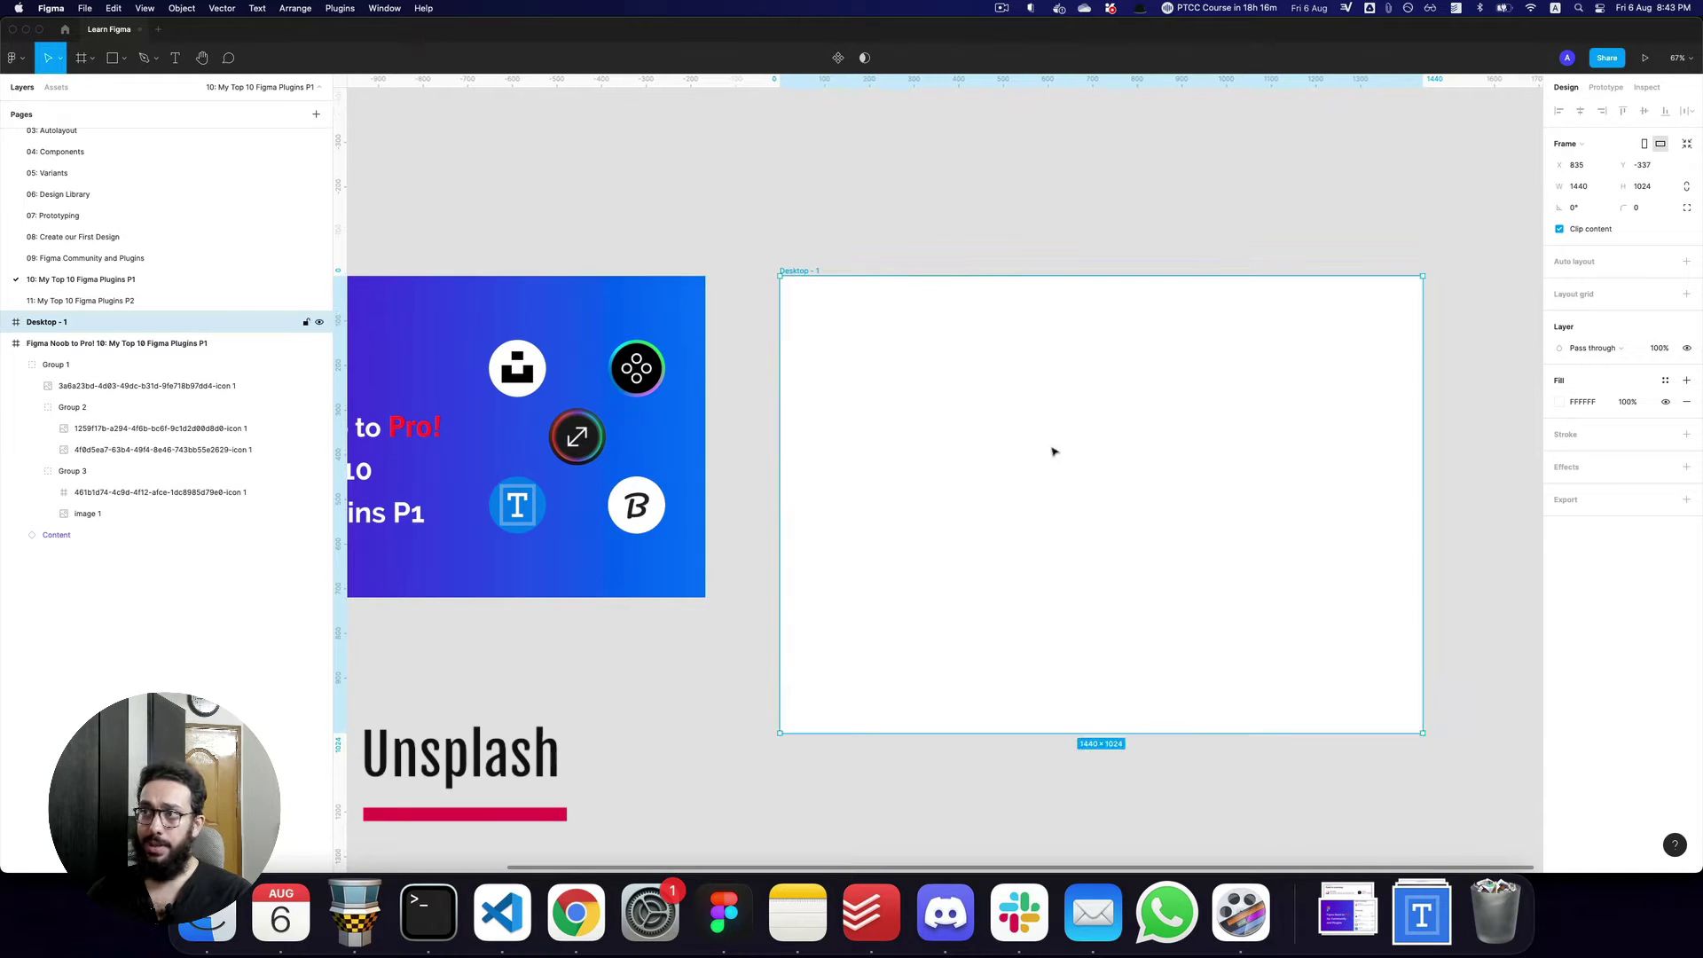
key("r")
left_click_drag(842, 330, 992, 479)
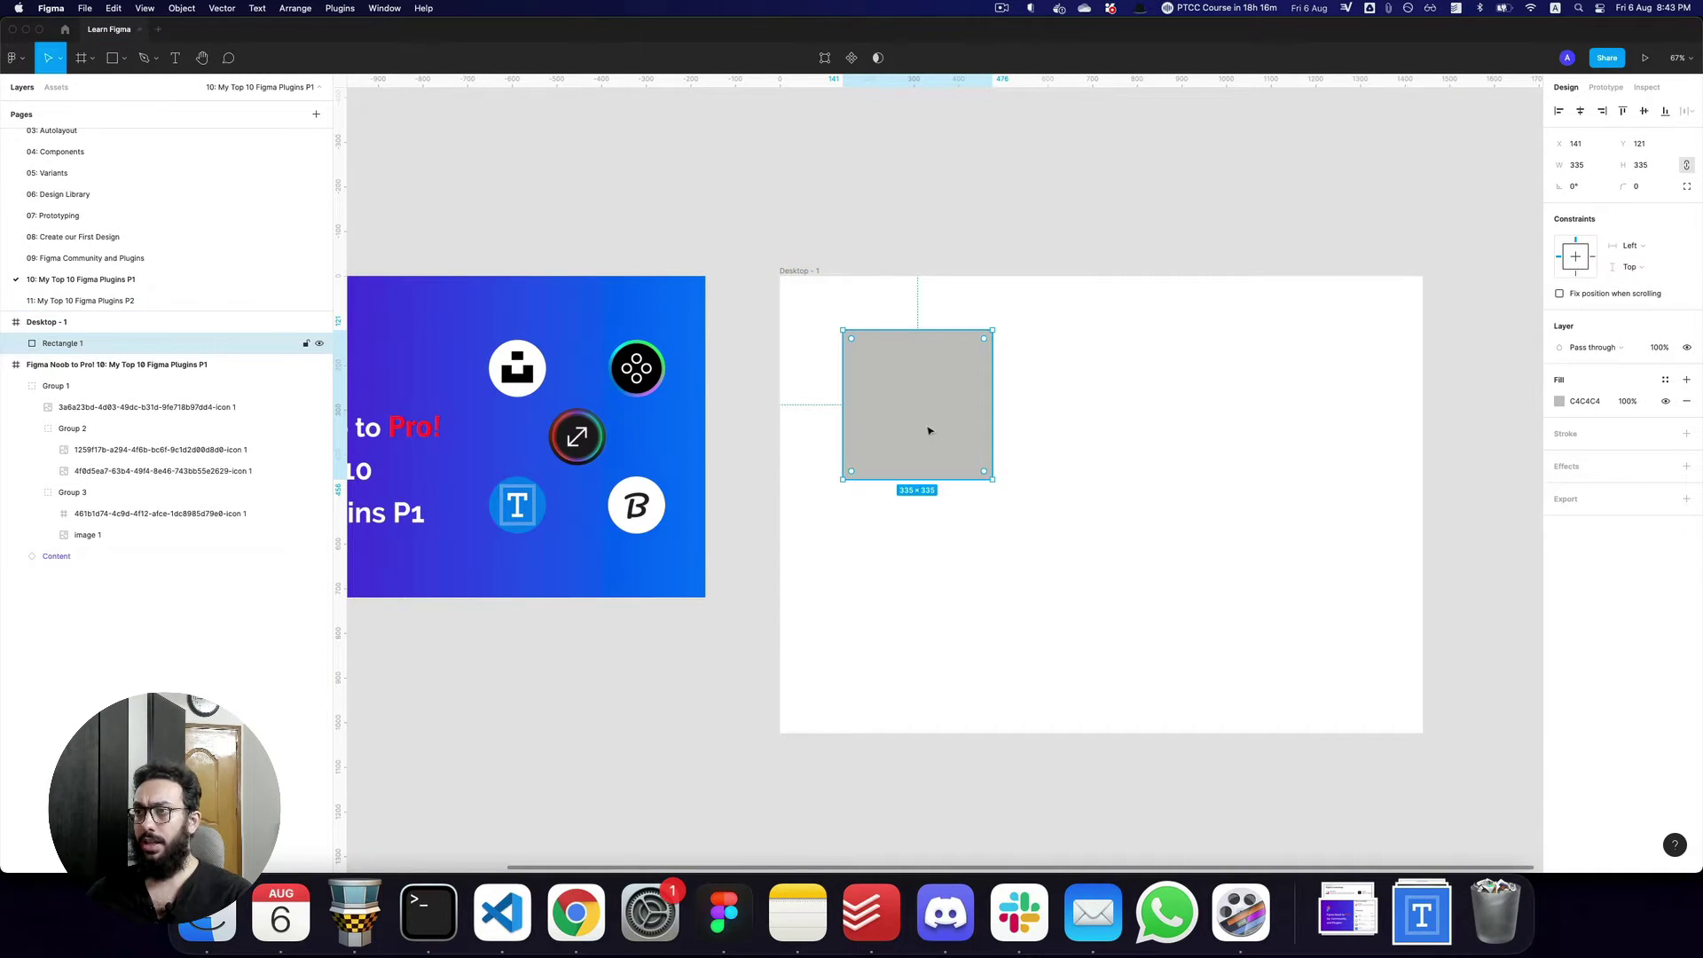
left_click_drag(919, 427, 1084, 437)
key("super+d")
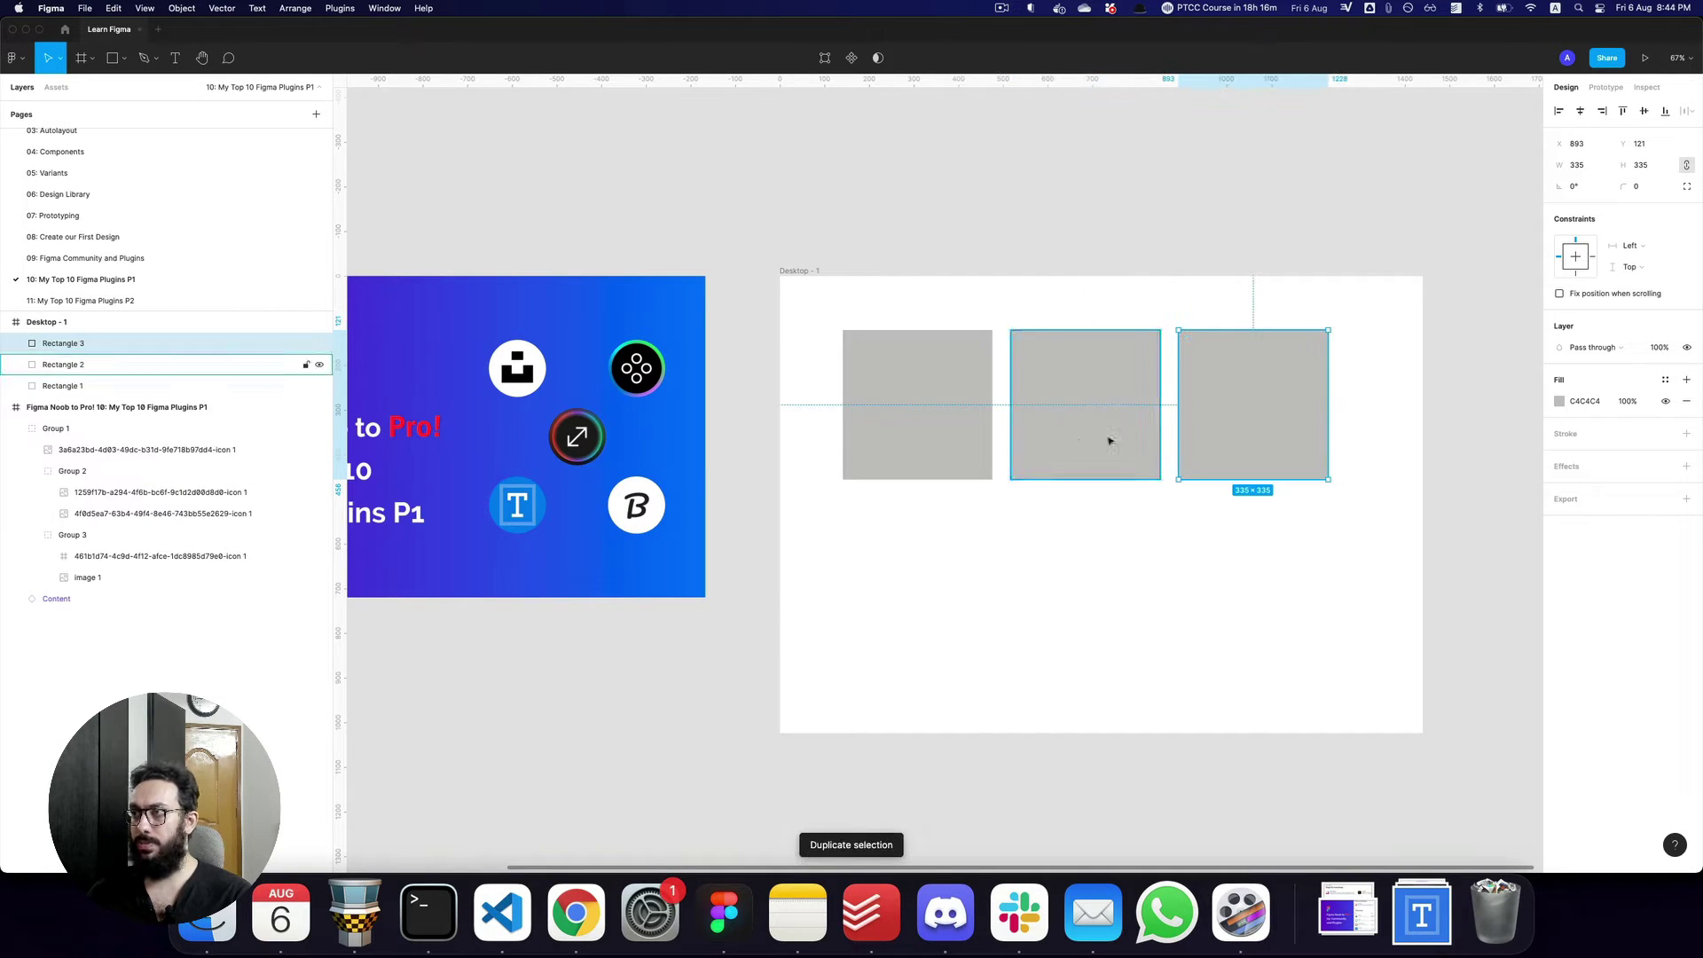
left_click(1265, 555)
key("super+slash")
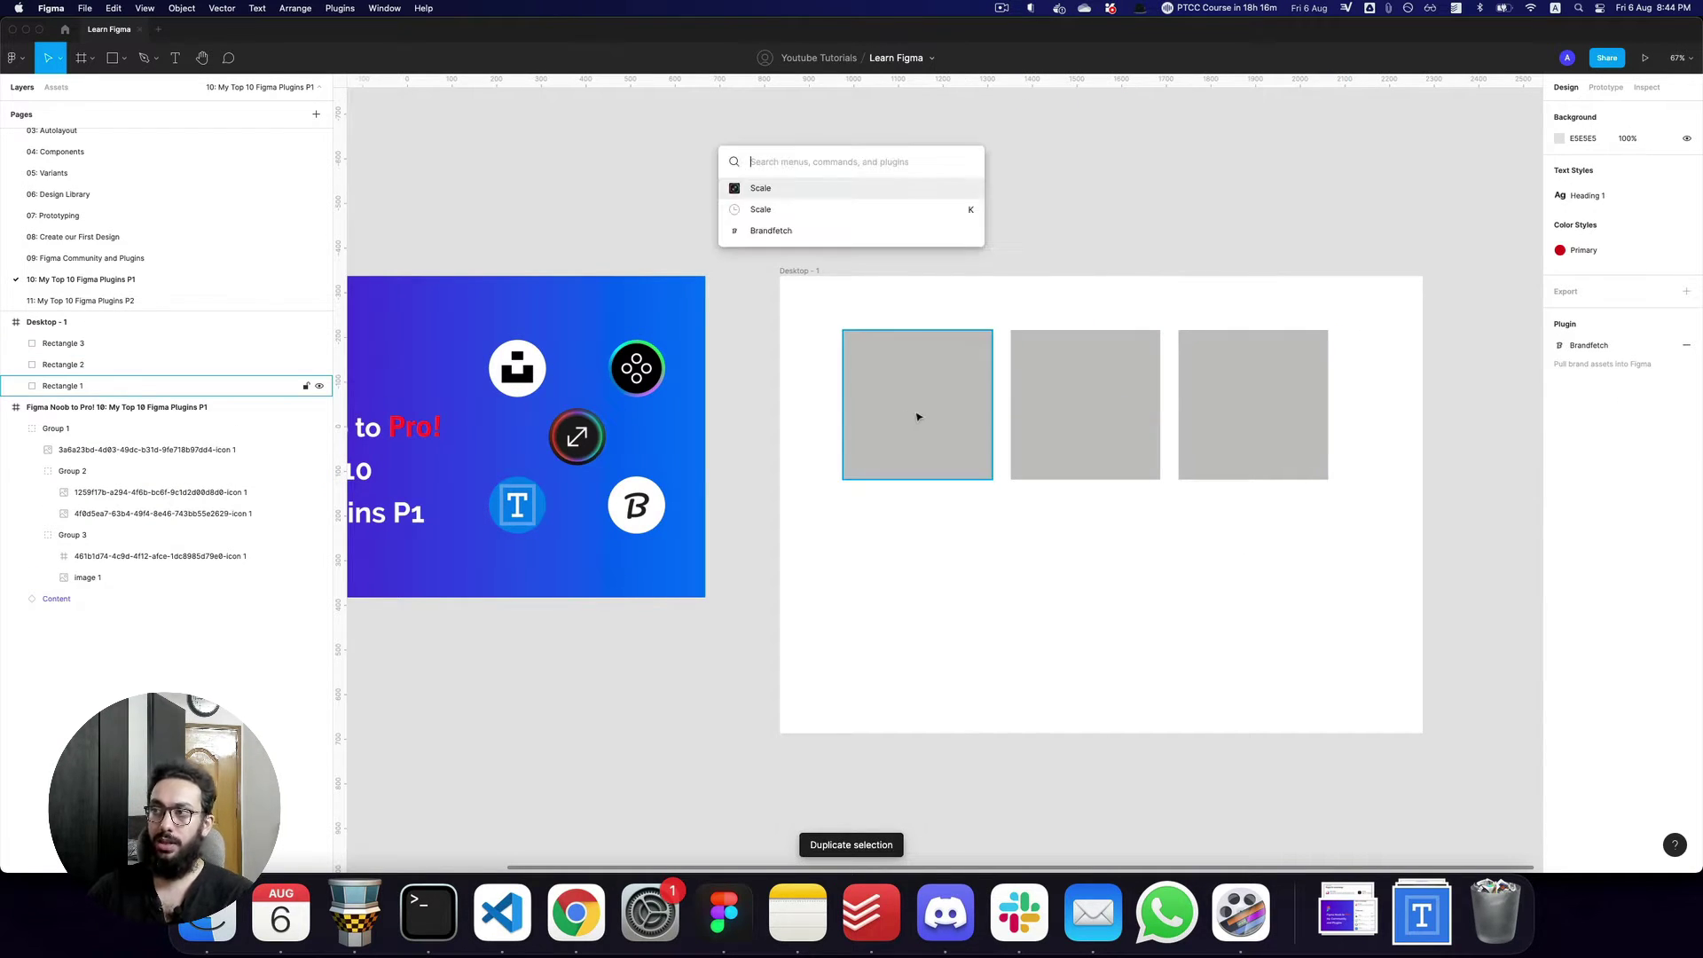
left_click(919, 417)
left_click(1061, 407, "shift")
left_click(1228, 410, "shift")
key("Delete")
Draw a rectangle from the desktop frame's top-left corner across its full width, about 1440×794.
key("r")
left_click_drag(837, 313, 1189, 542)
left_click_drag(1087, 508, 1034, 475)
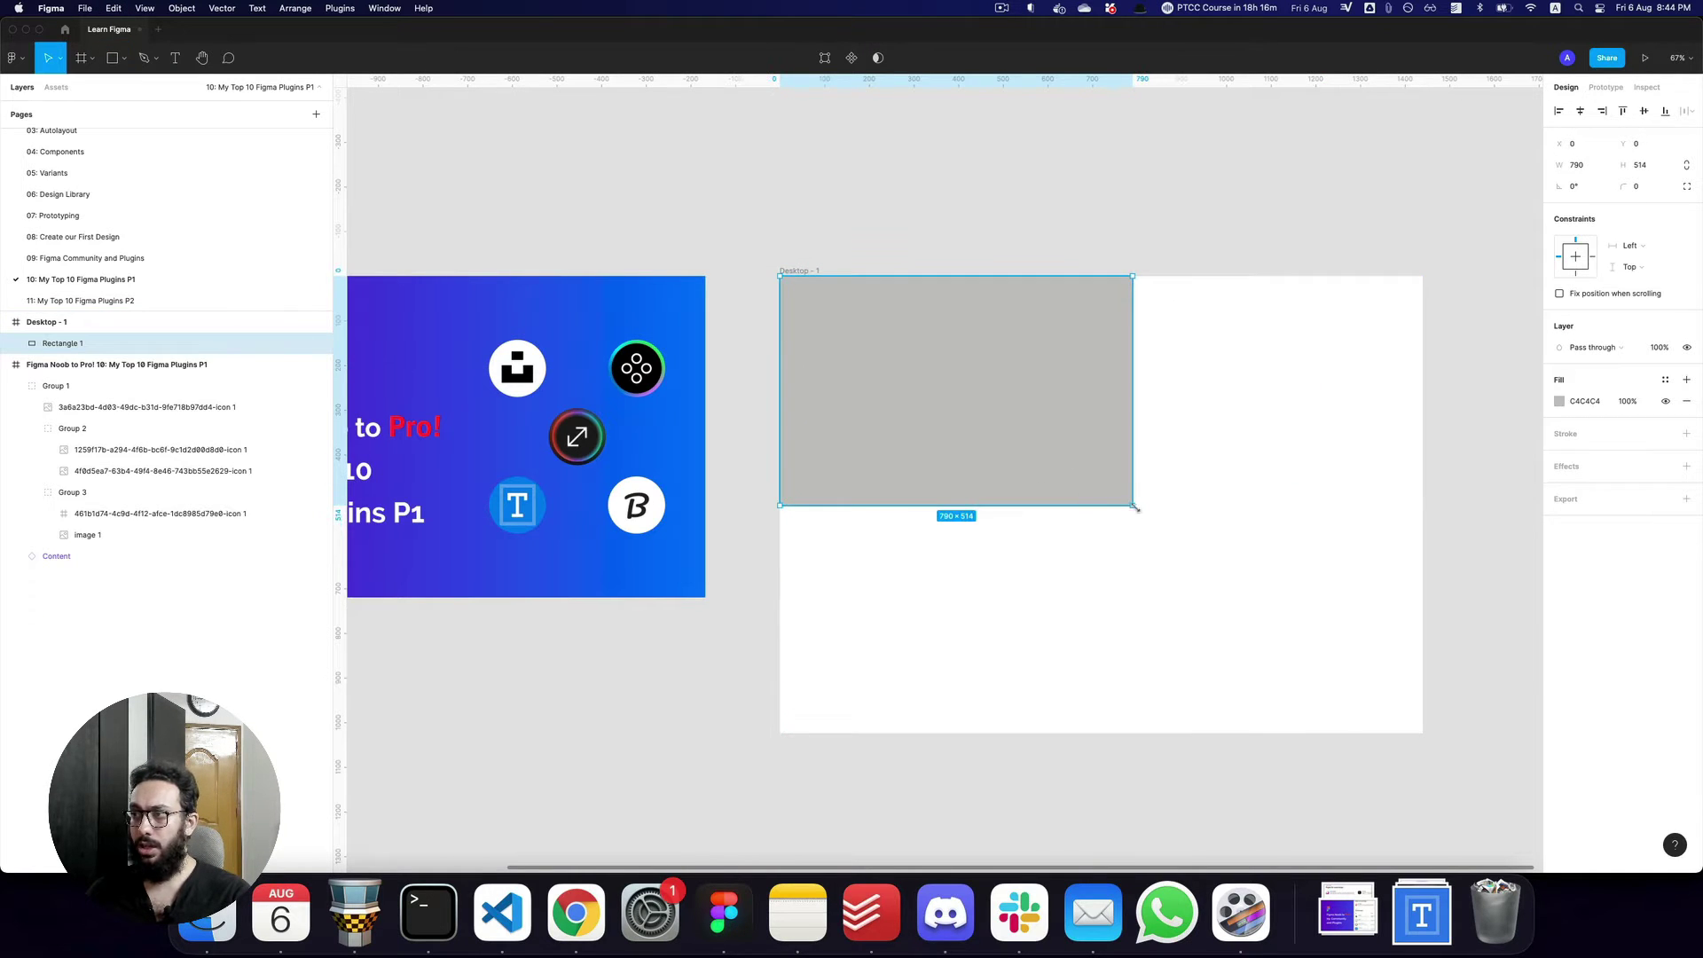
left_click_drag(1132, 506, 1422, 631)
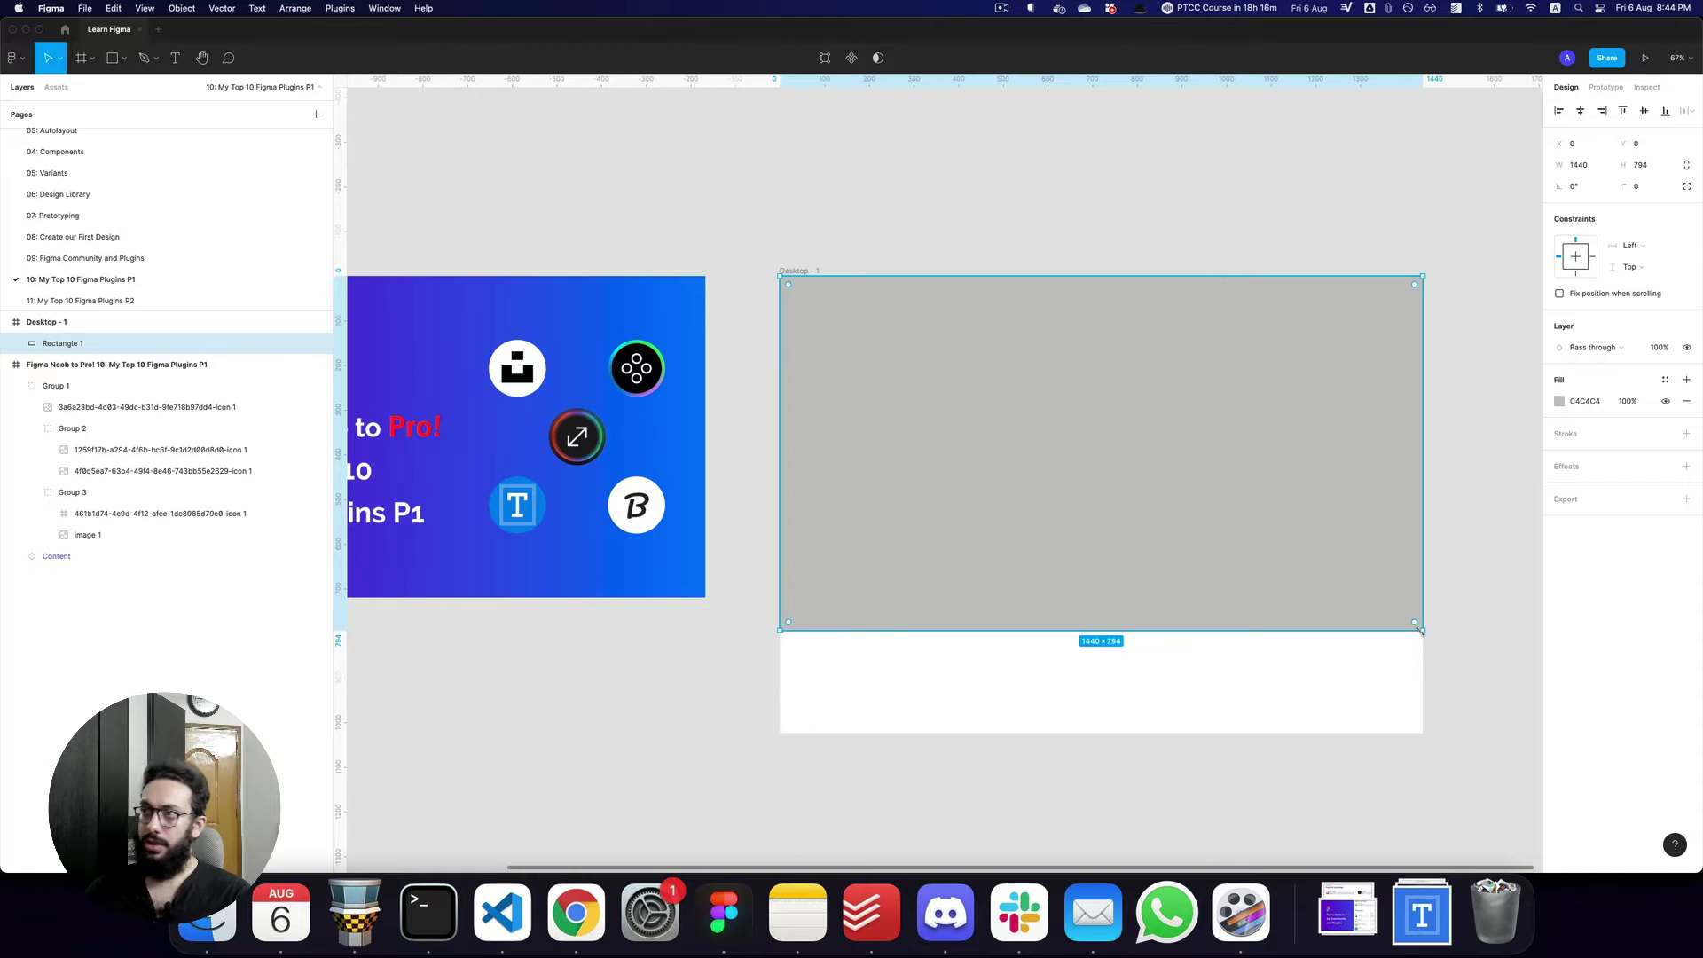
Run the Unsplash plugin on the rectangle, search for "car" and fill the rectangle with the photo of the black car seen from behind.
key("super+slash")
type("unsp")
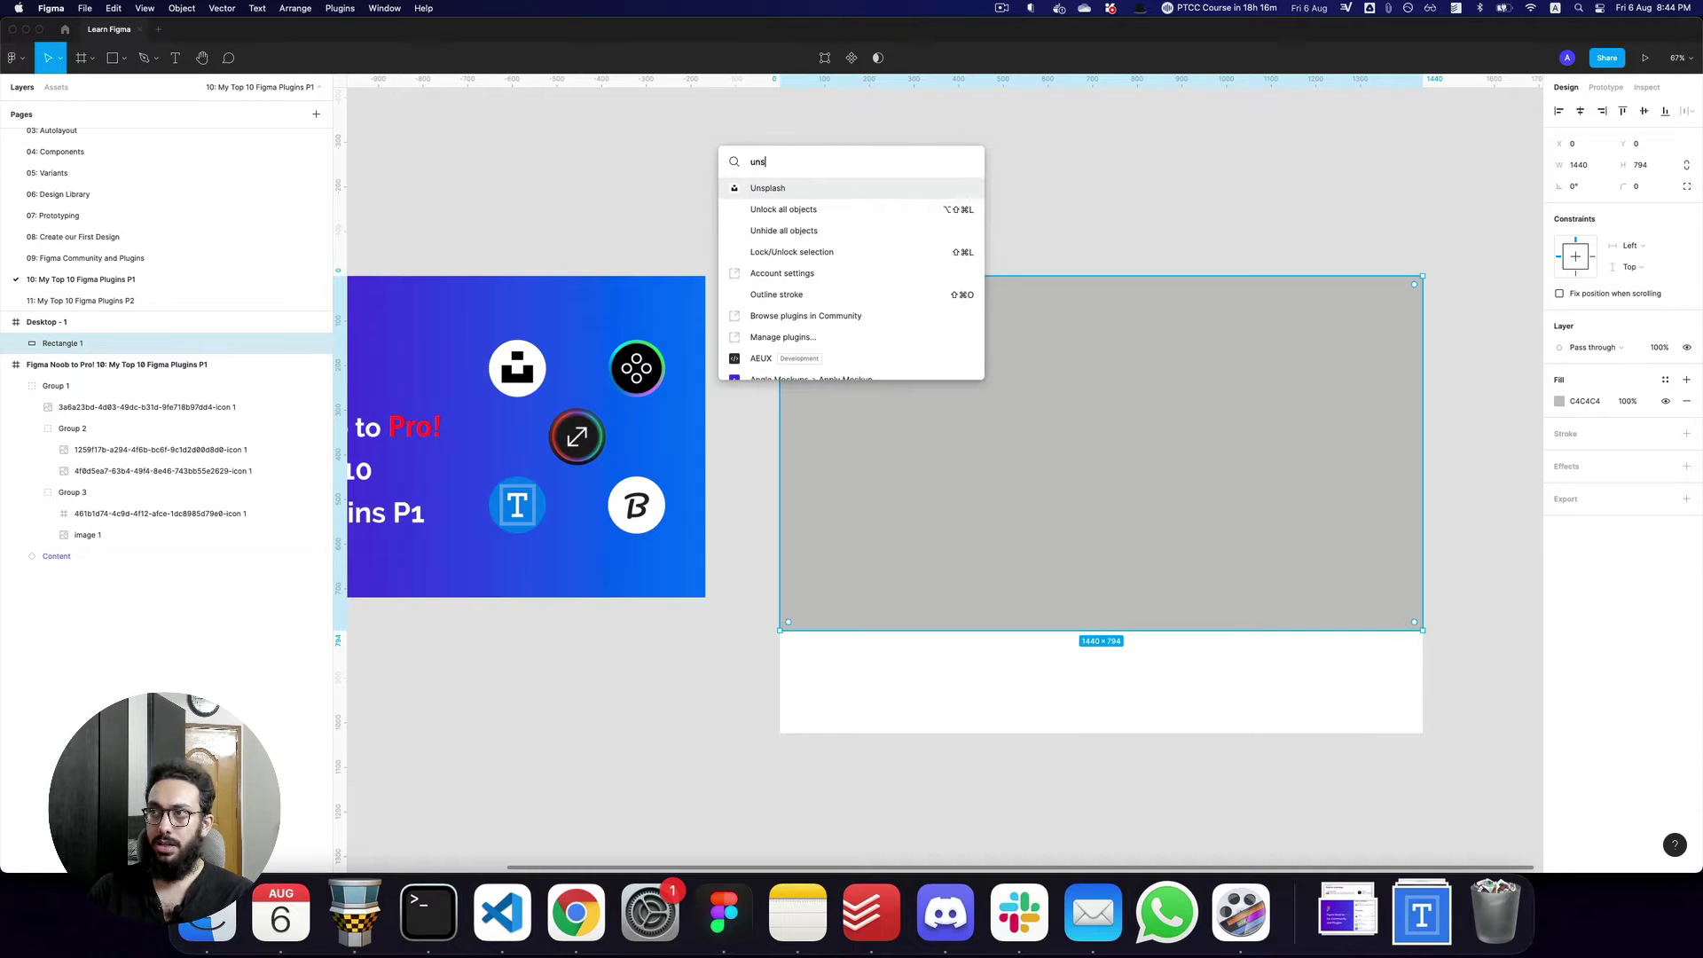
key("Return")
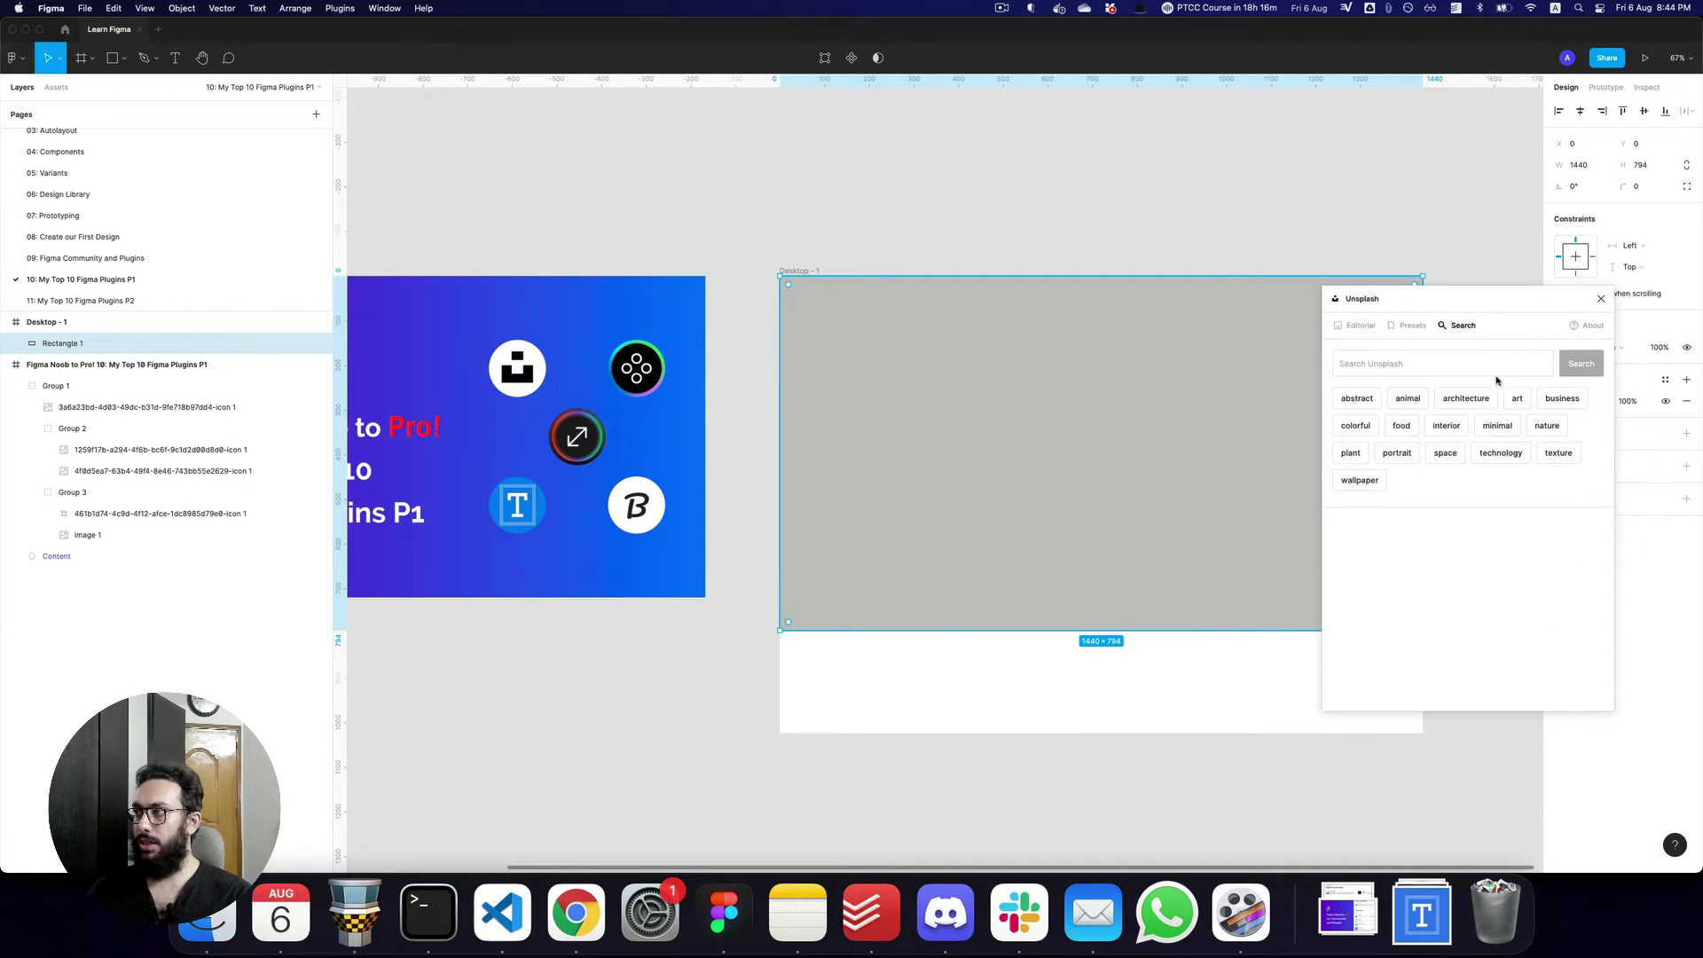
left_click(1494, 370)
type("car")
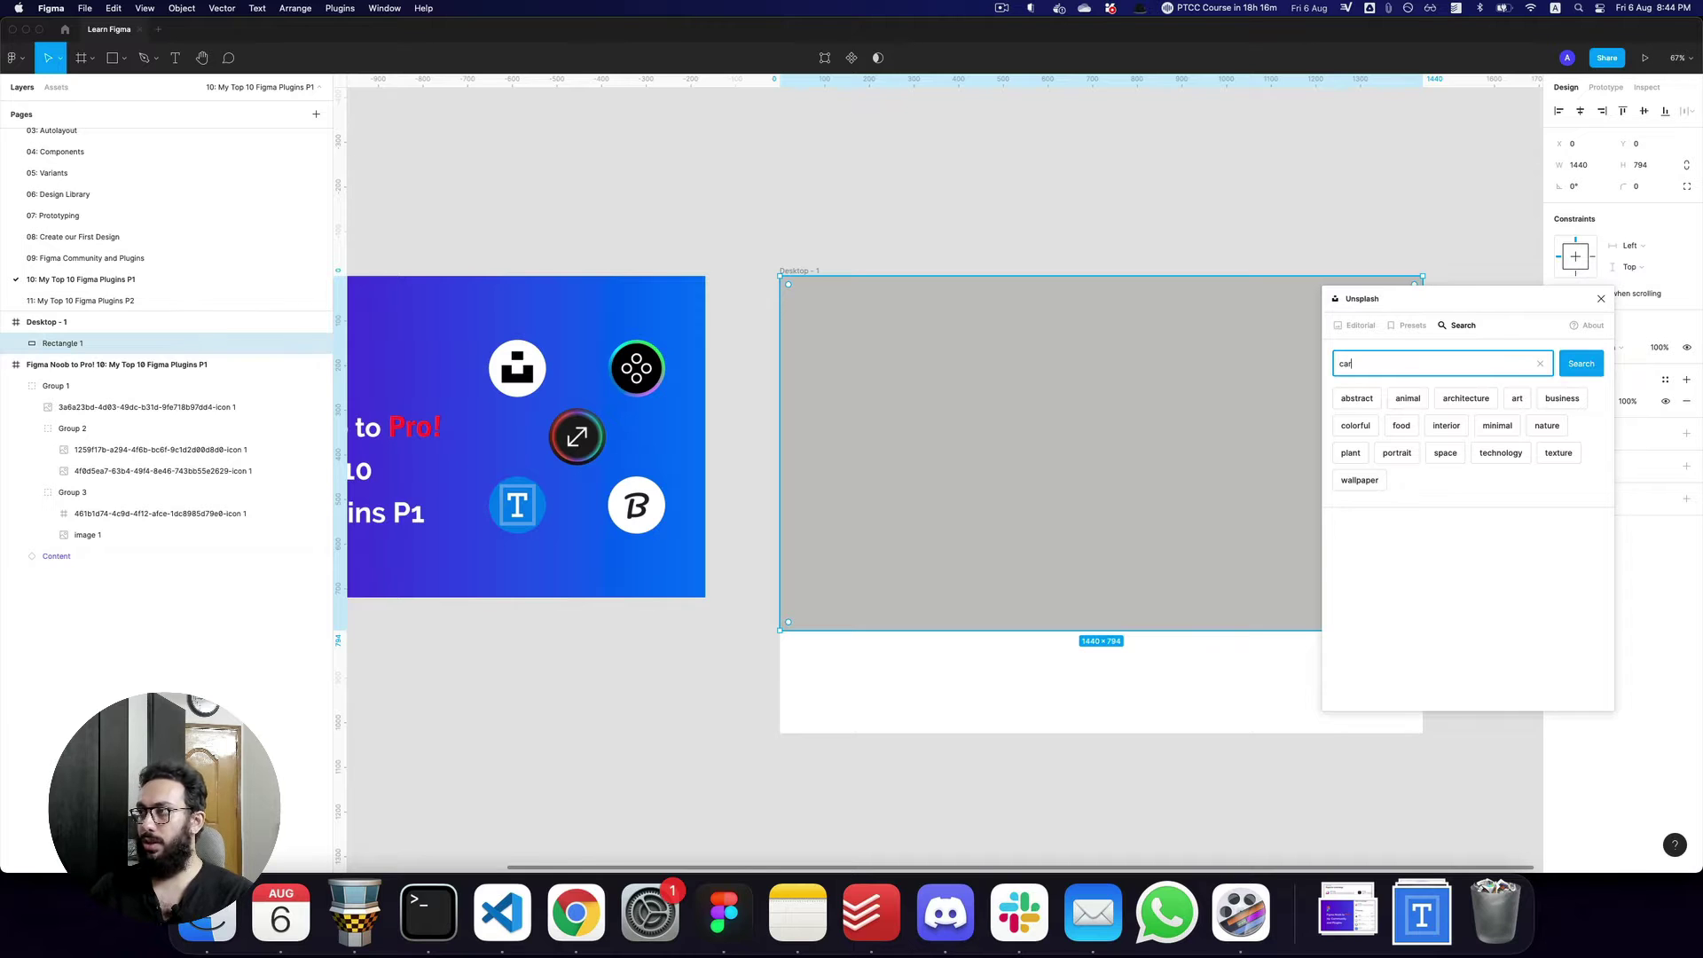
key("Return")
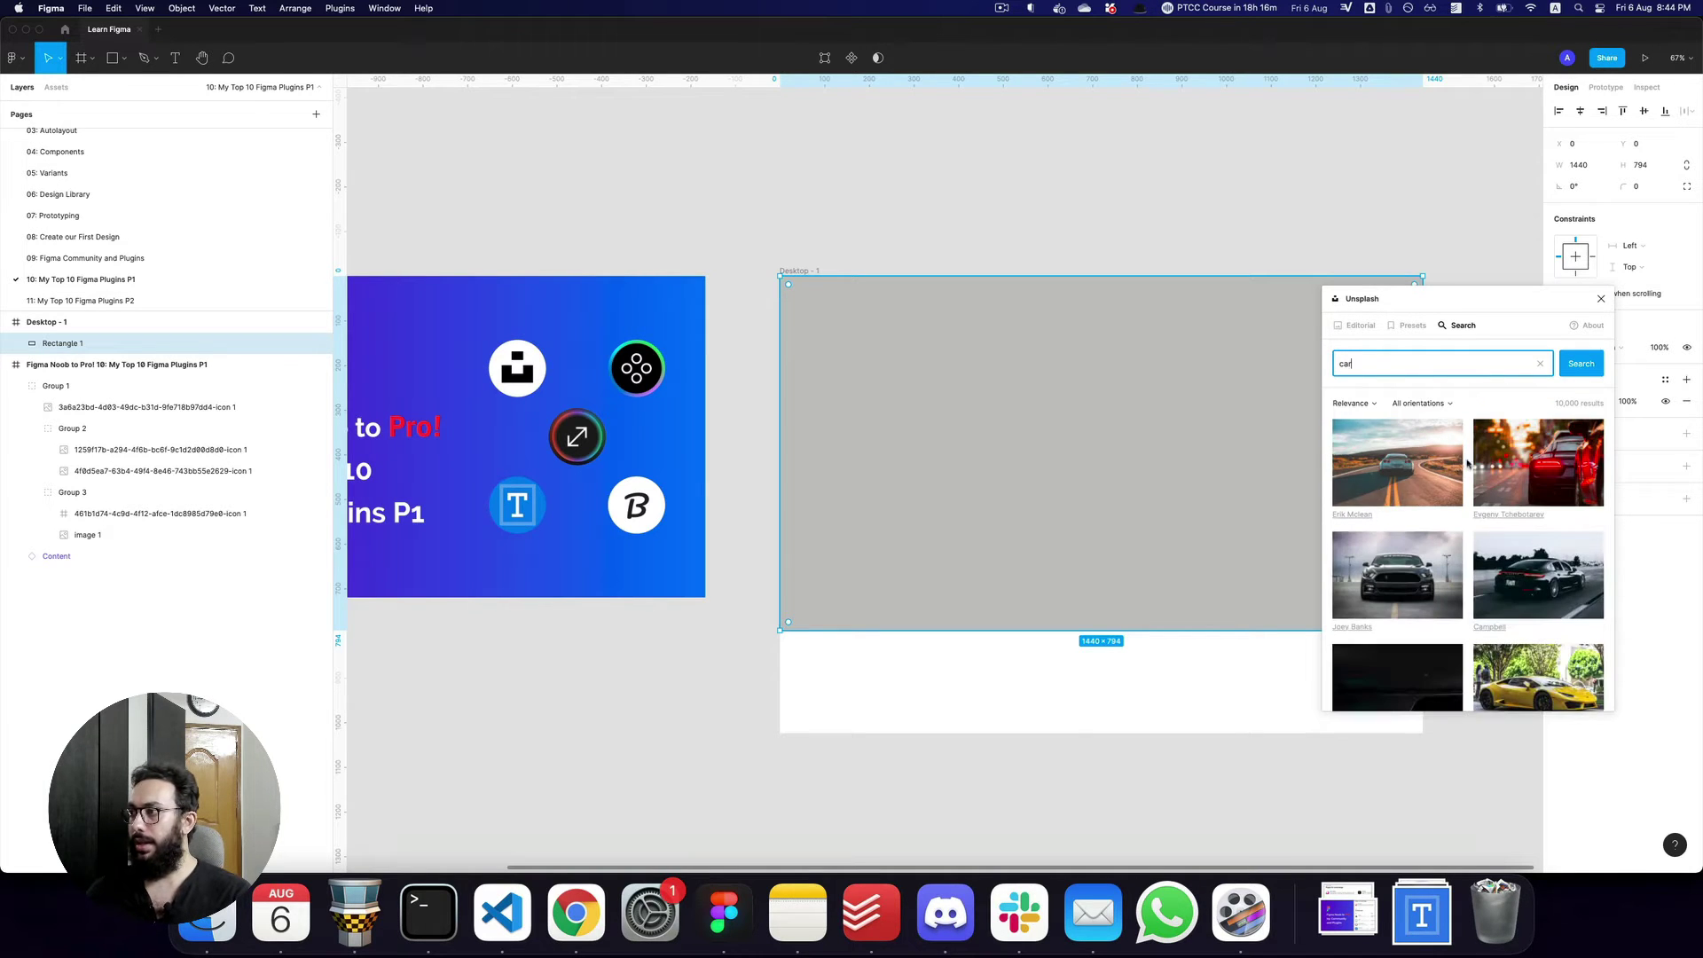
left_click(1564, 583)
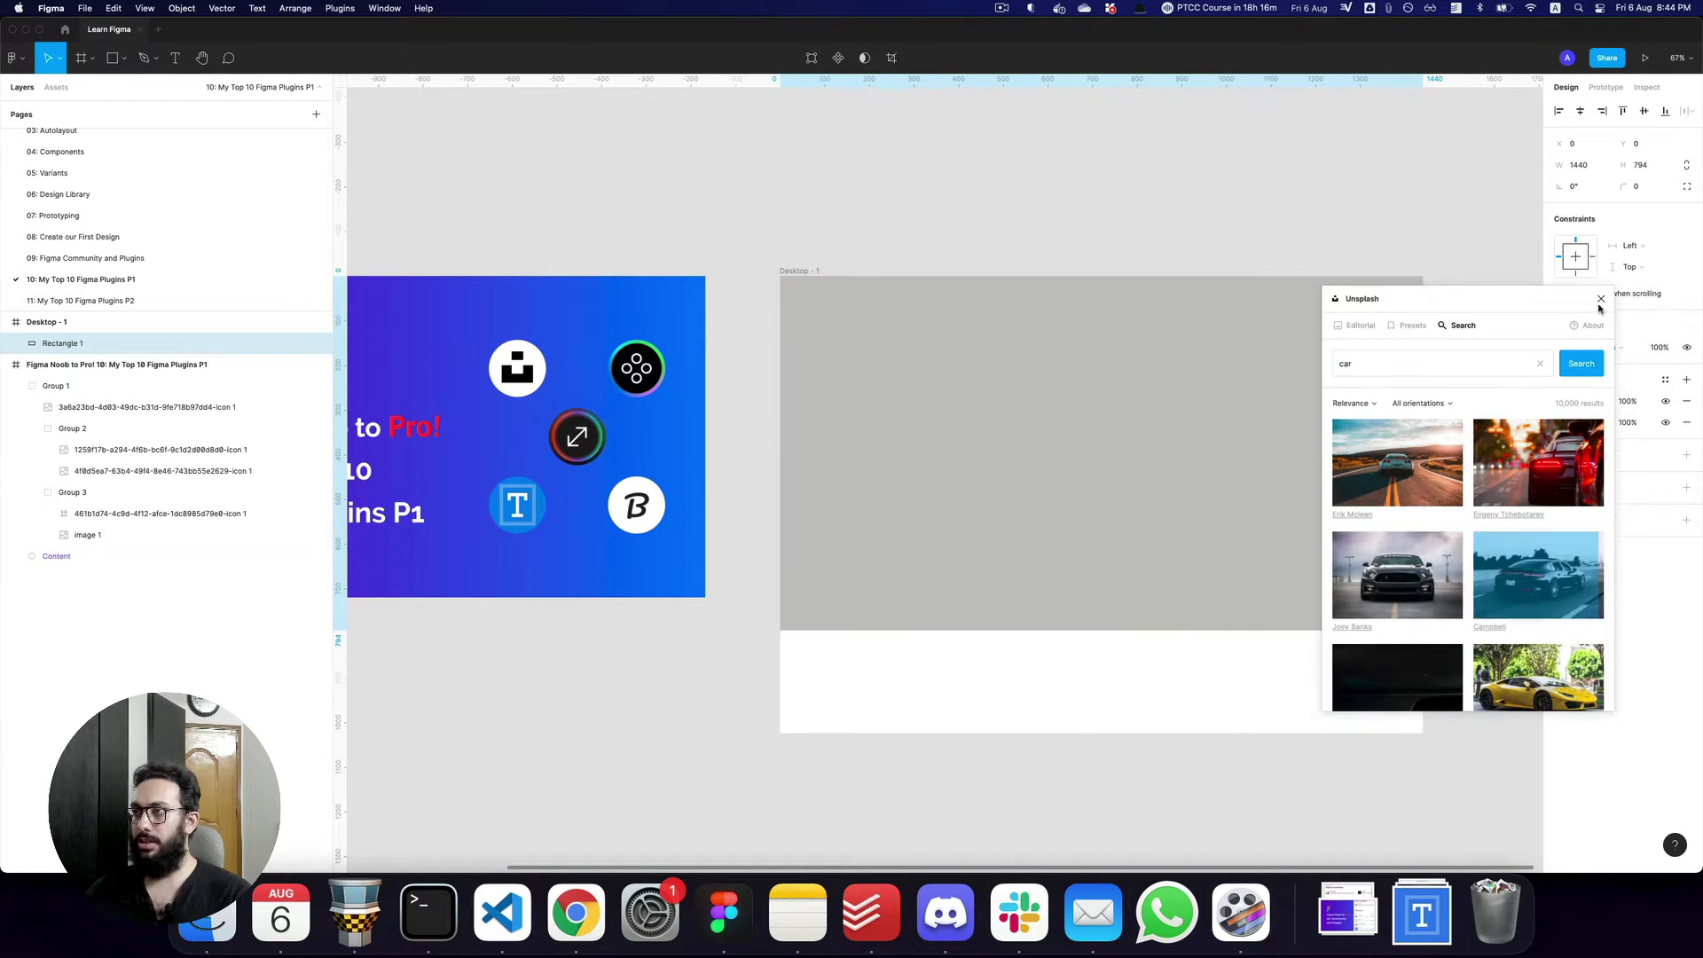
left_click(1601, 299)
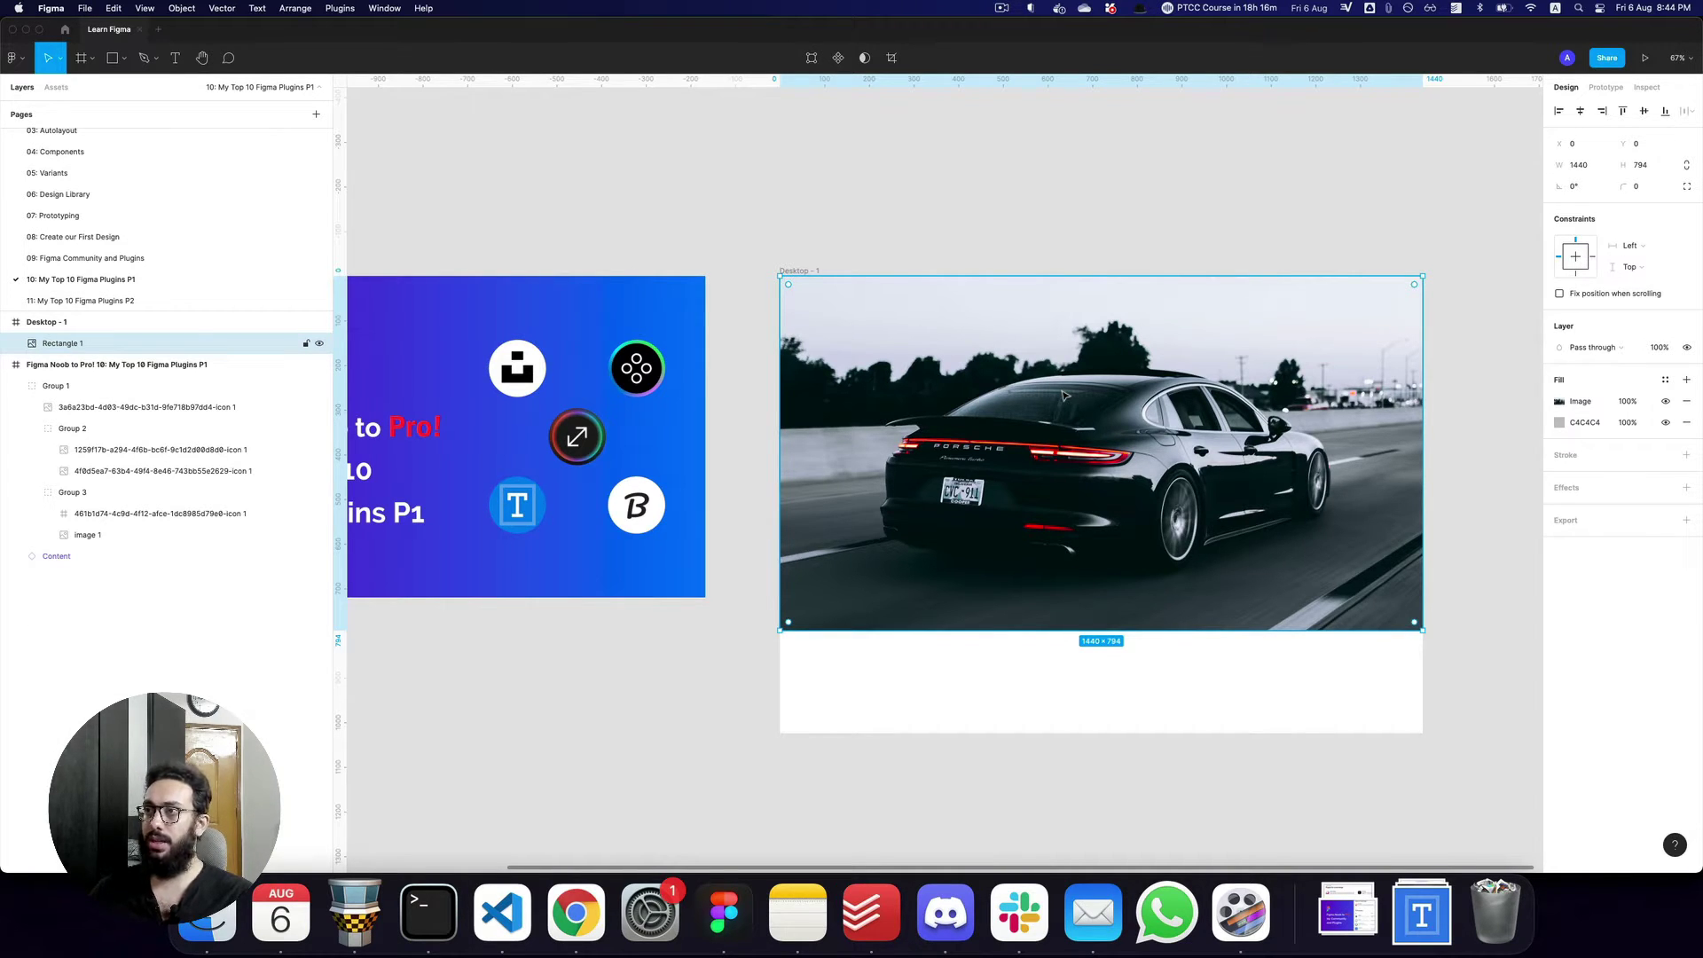
Delete the rectangle with the car photo from the desktop frame.
left_click(850, 213)
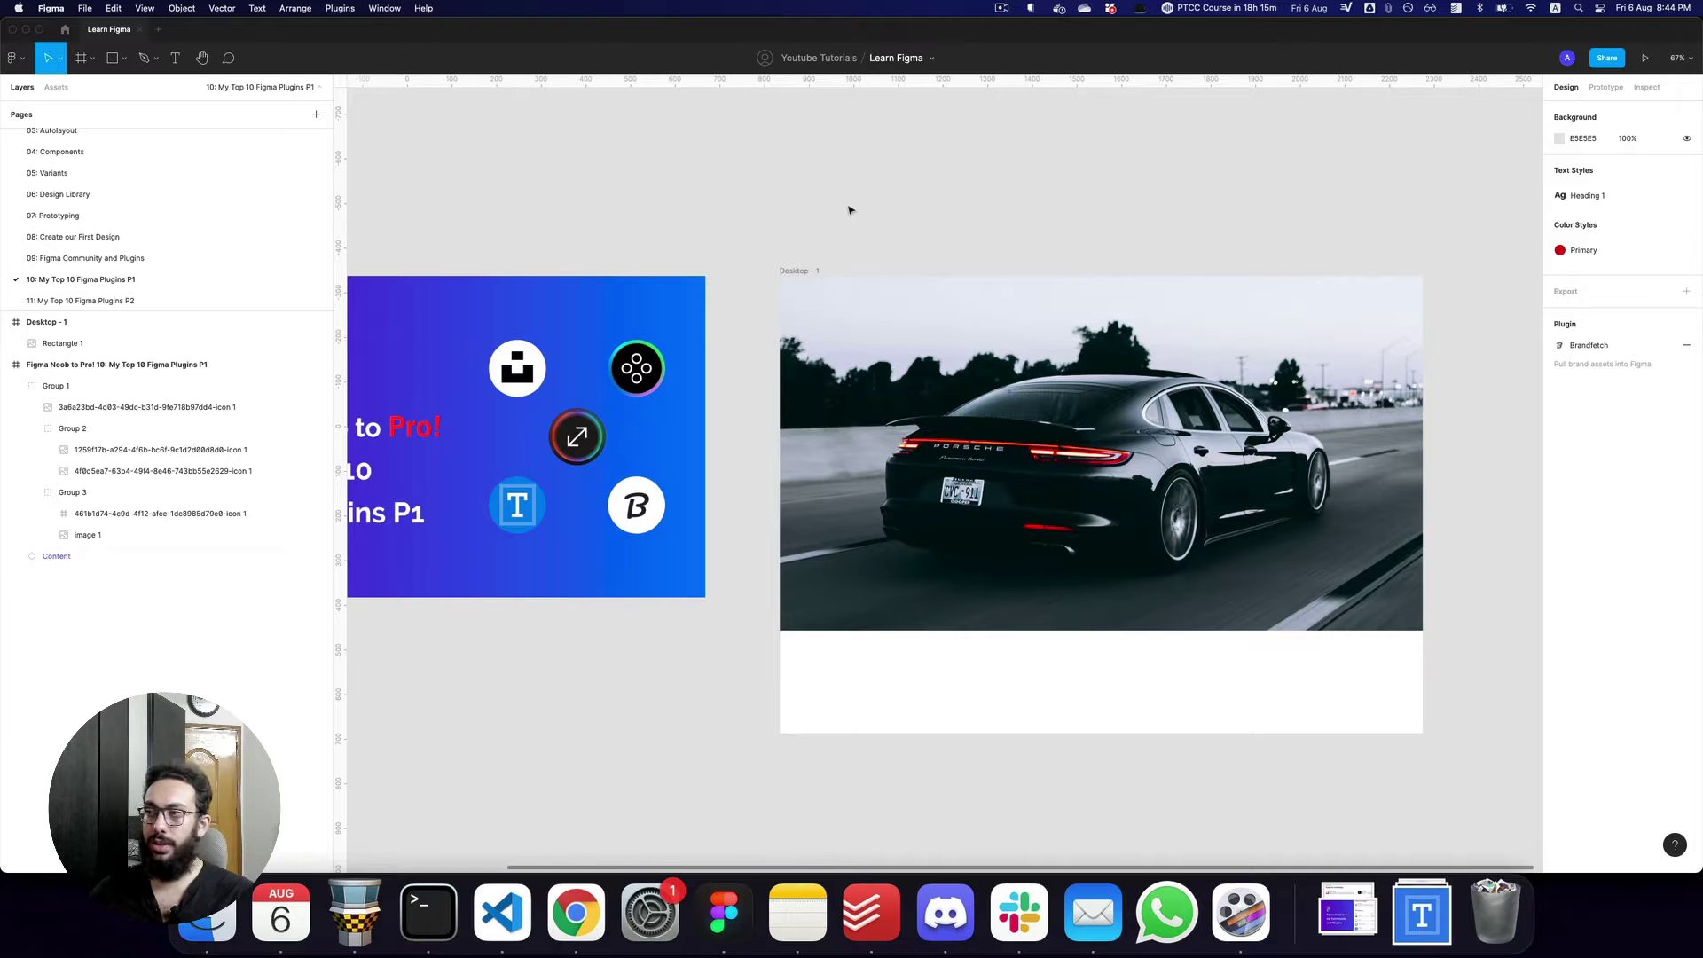
left_click(1022, 365)
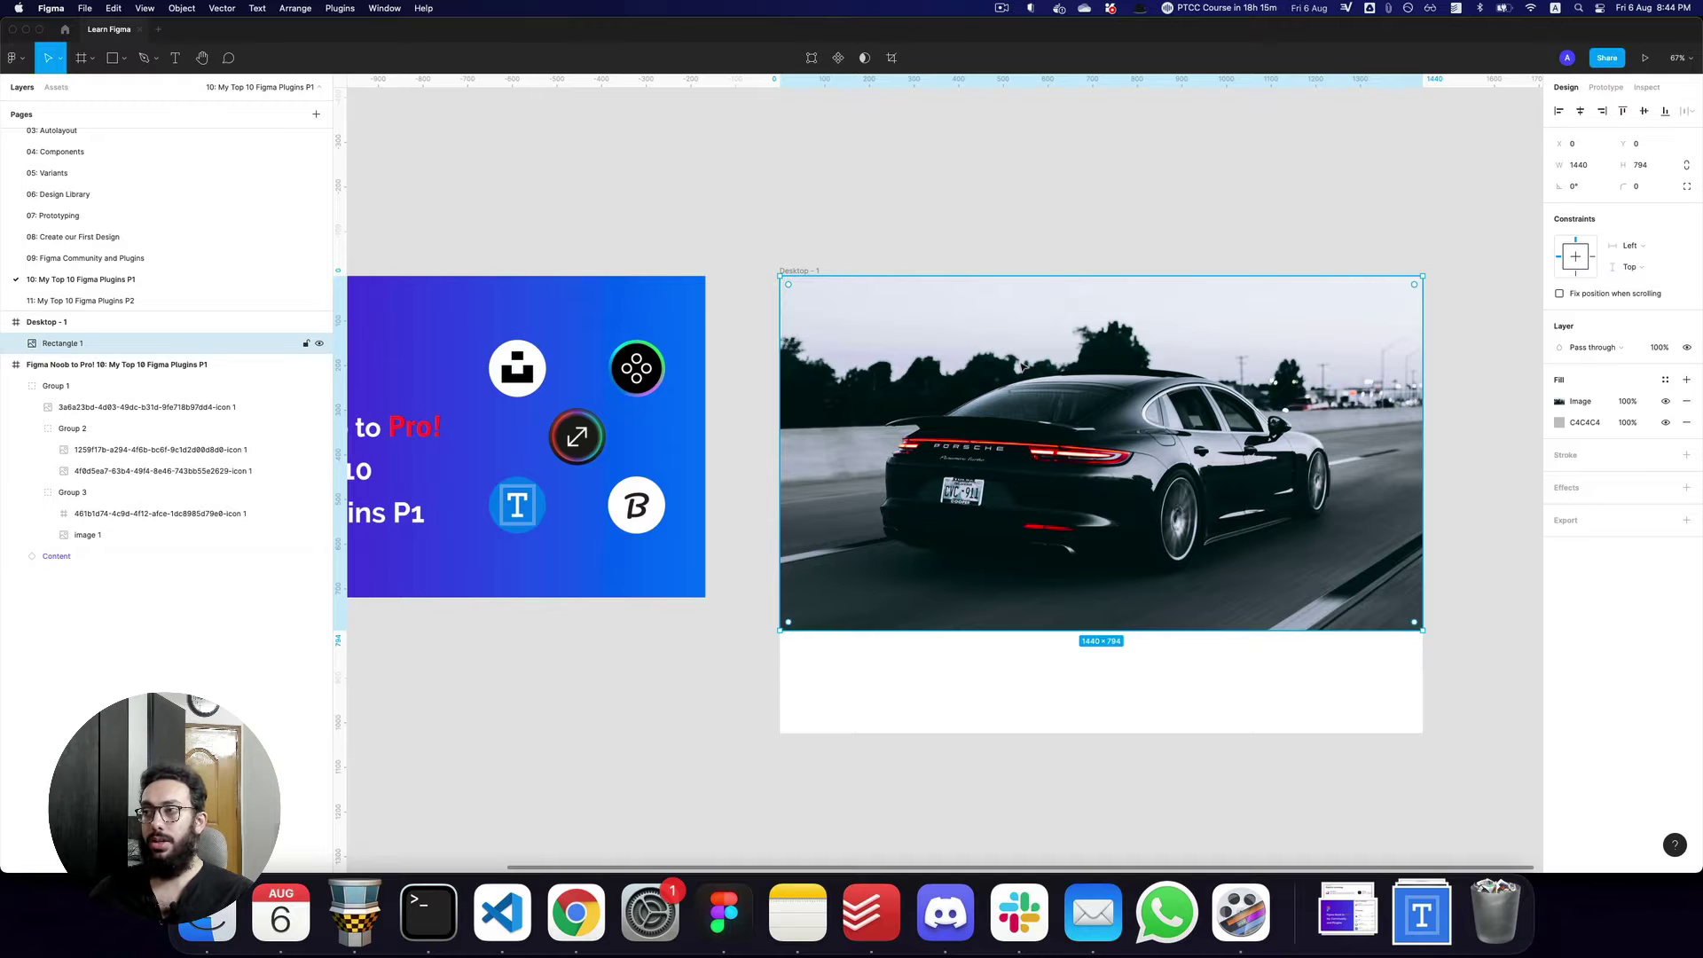
key("Delete")
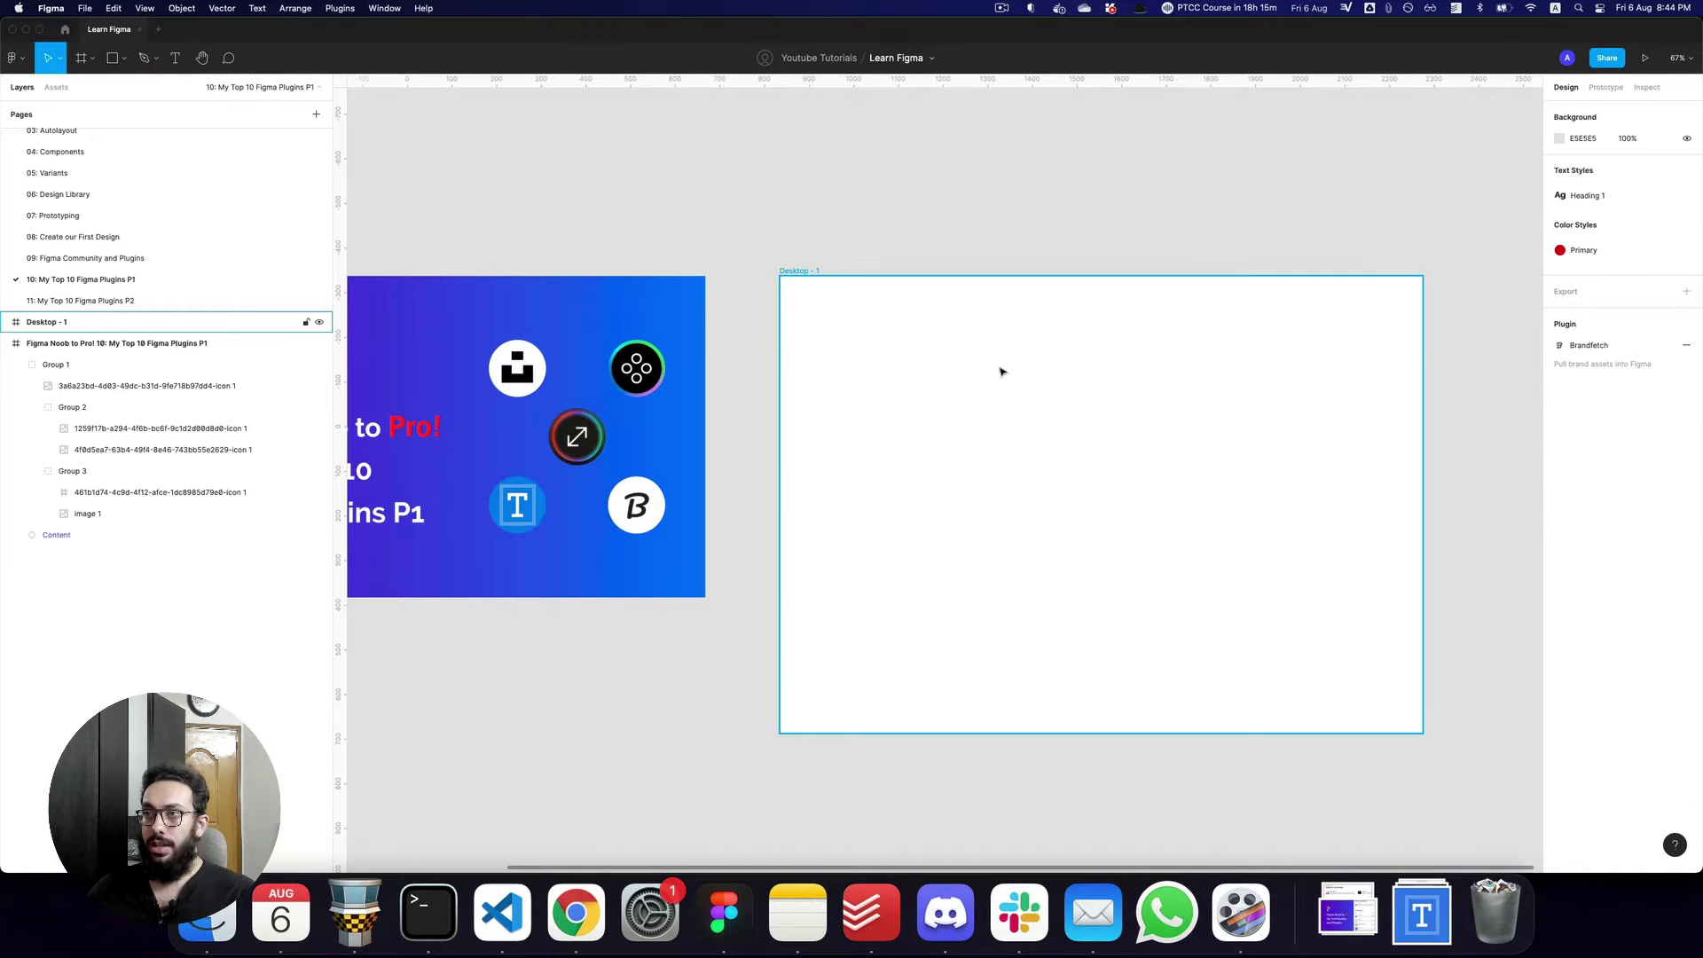
Draw a square frame about 534×534 inside the upper part of the desktop frame.
left_click(578, 448)
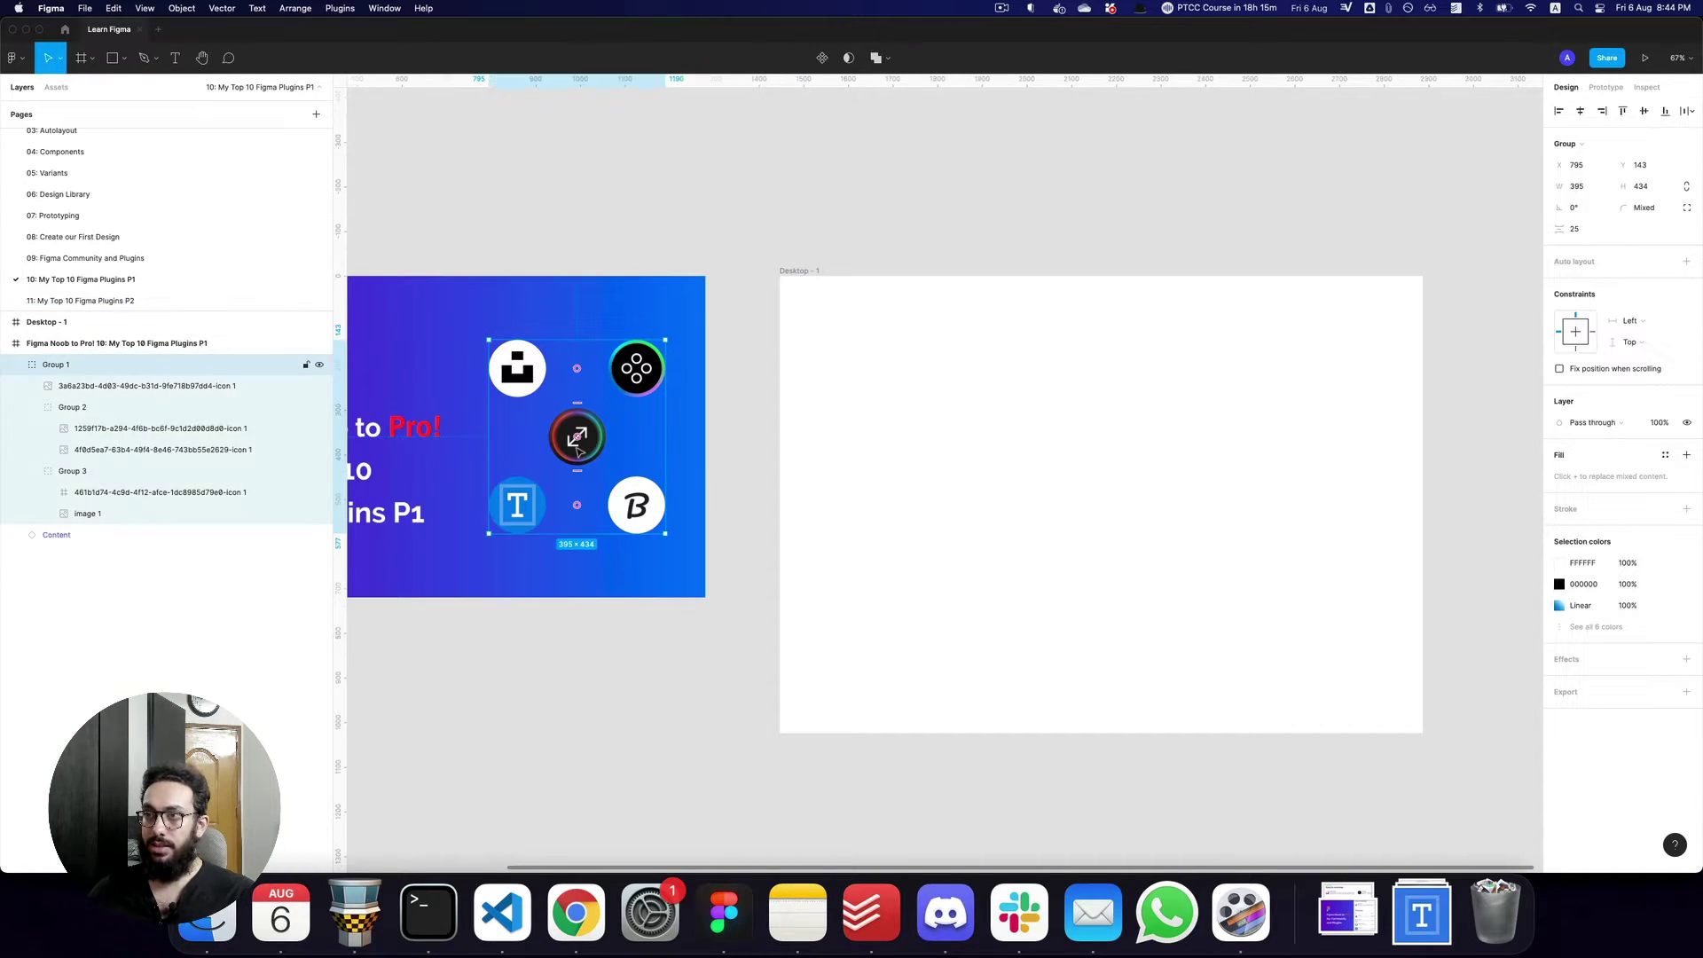
left_click(893, 426)
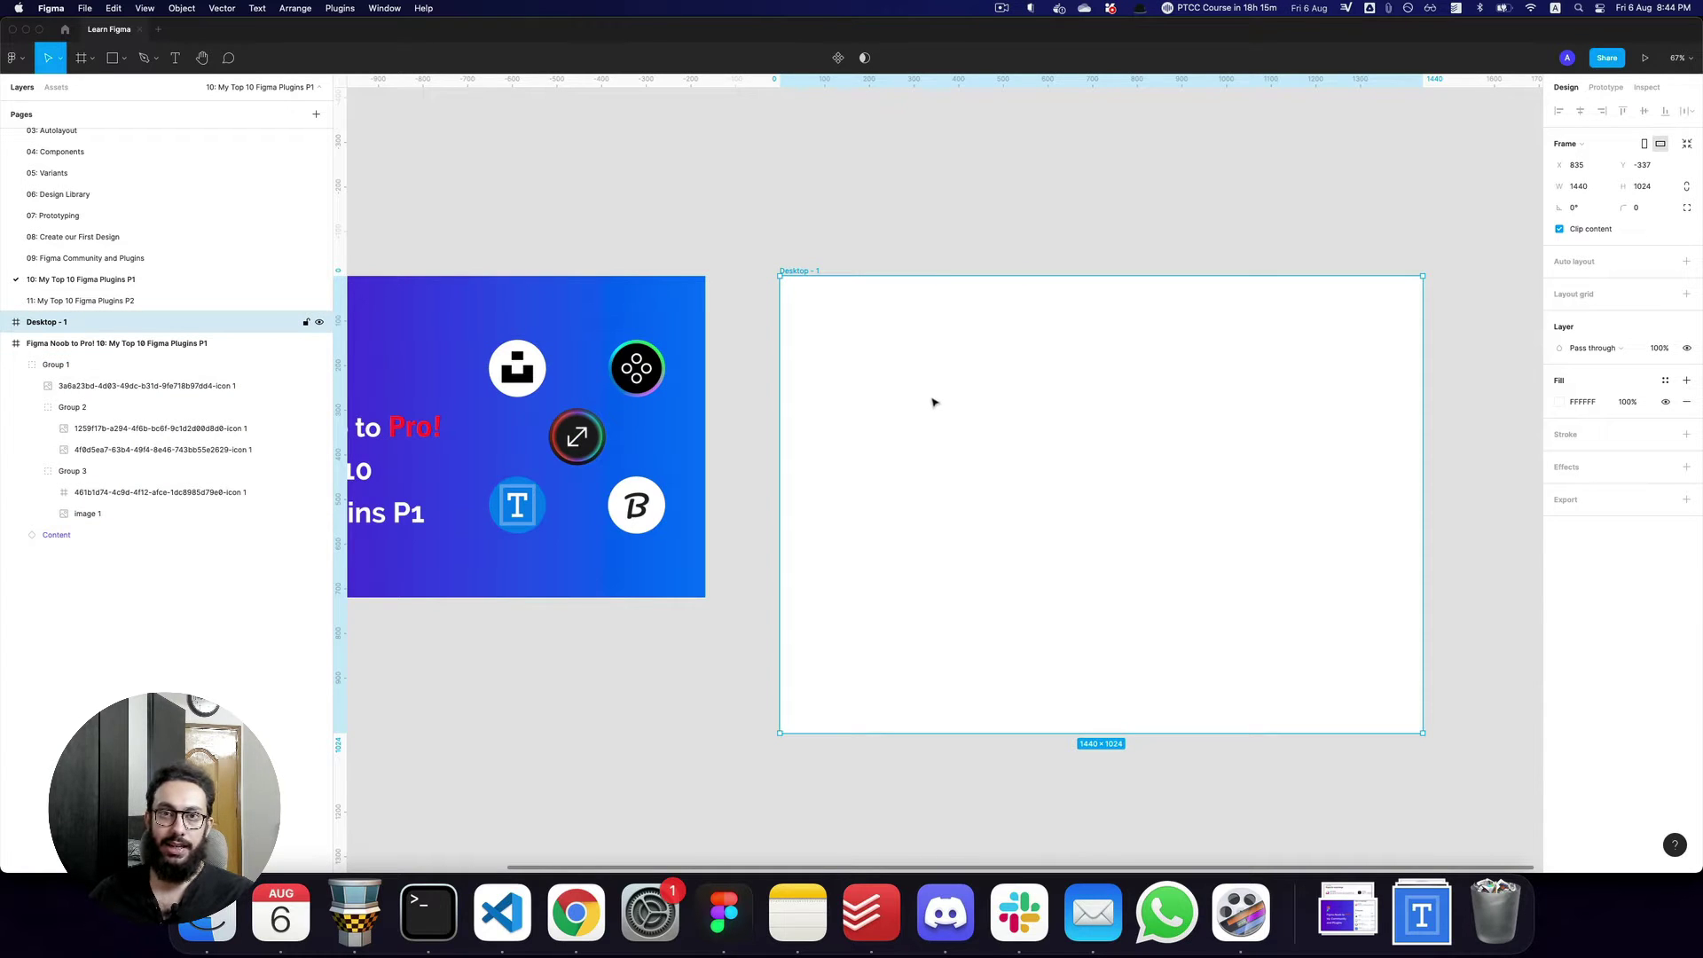
key("f")
left_click_drag(856, 327, 1102, 582)
Add a text layer reading "Heading 1" inside the new square frame.
key("t")
left_click(913, 397)
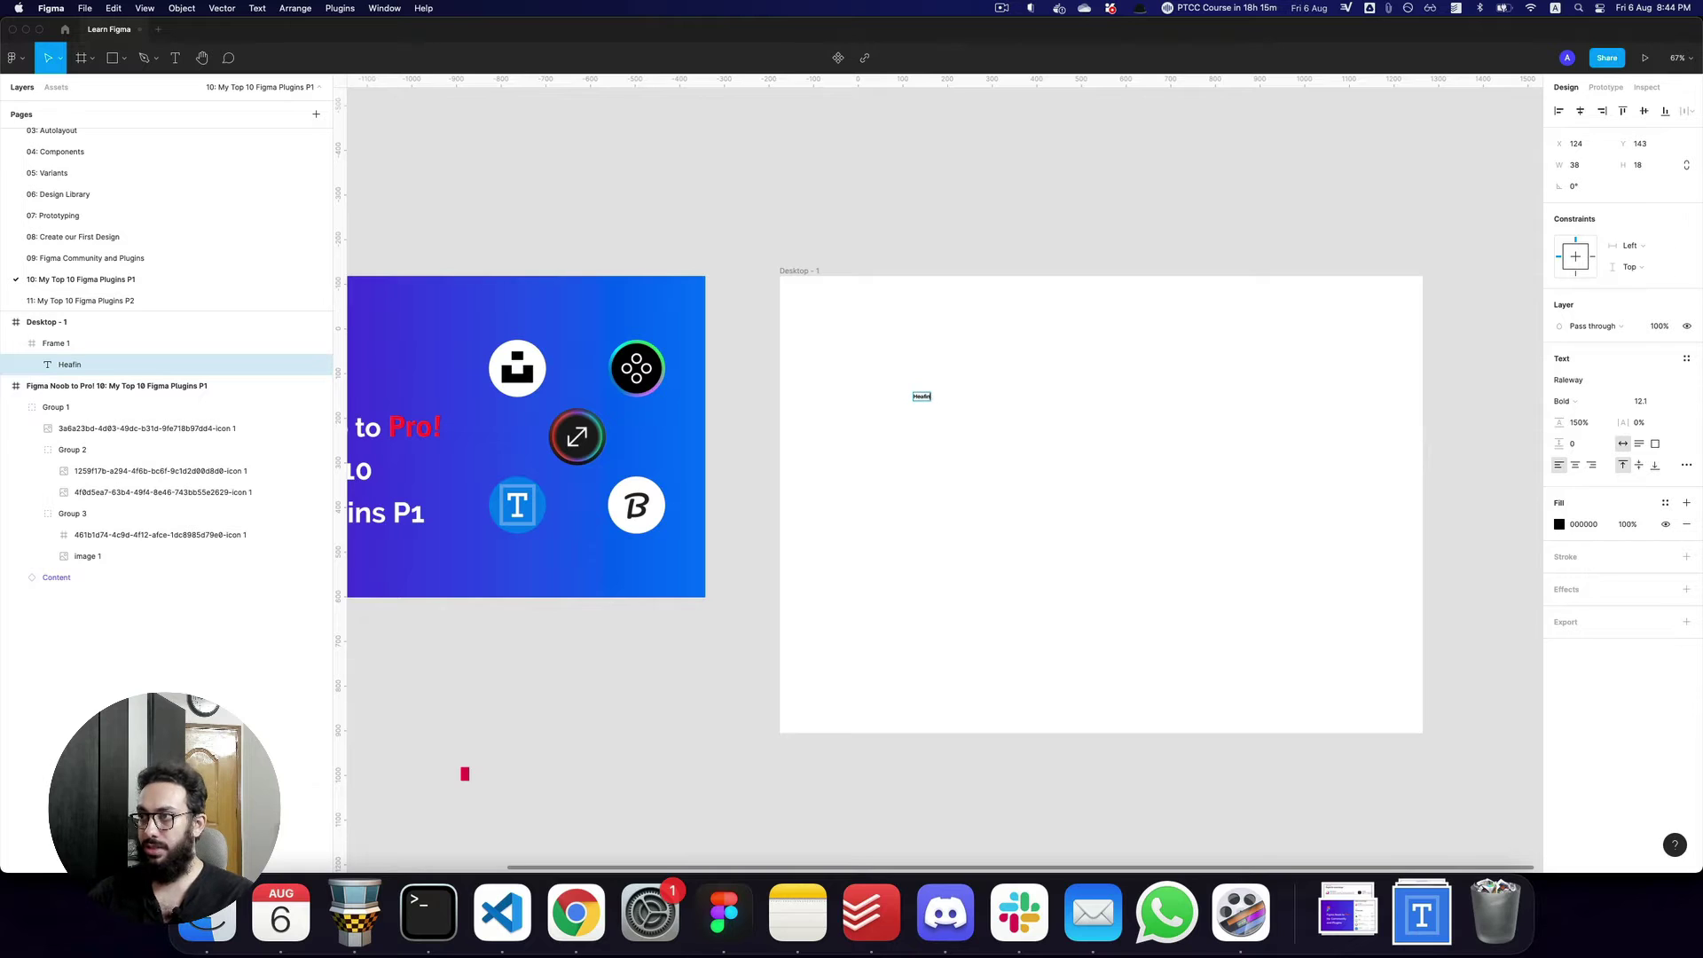
key("BackSpace")
key("BackSpace")
key("BackSpace")
key("BackSpace")
key("BackSpace")
type("a")
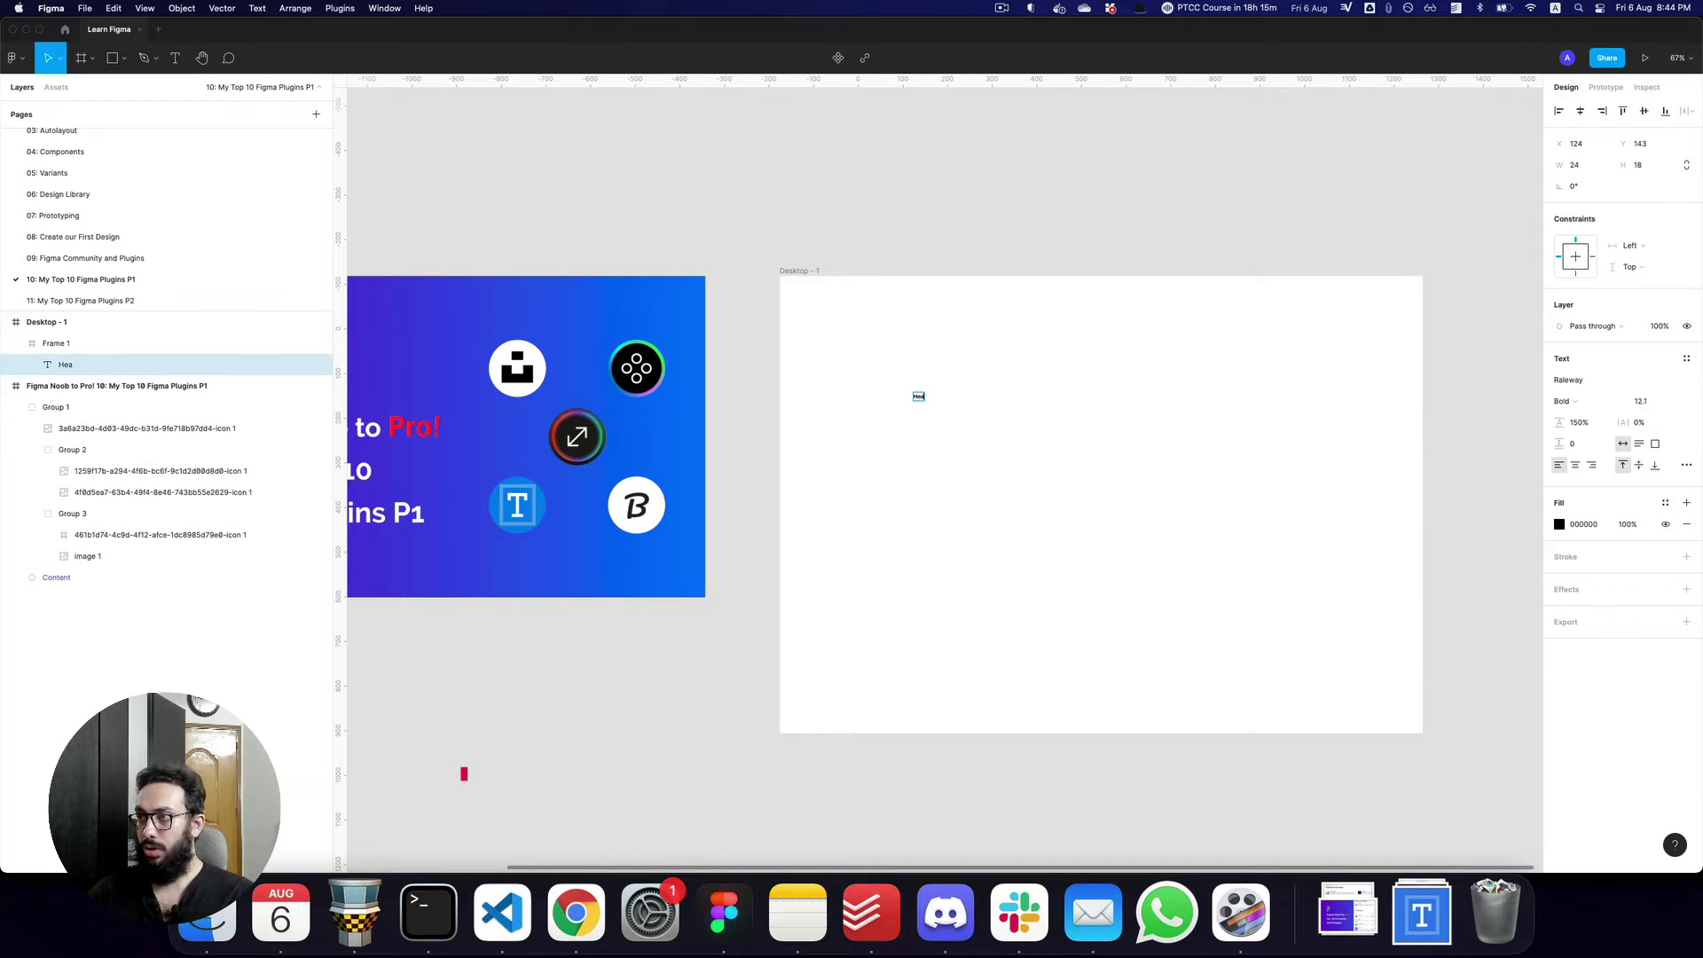
type("ding 1")
key("Escape")
Set the font size of the "Heading 1" text to 48.
left_click(1654, 409)
type("24")
key("Return")
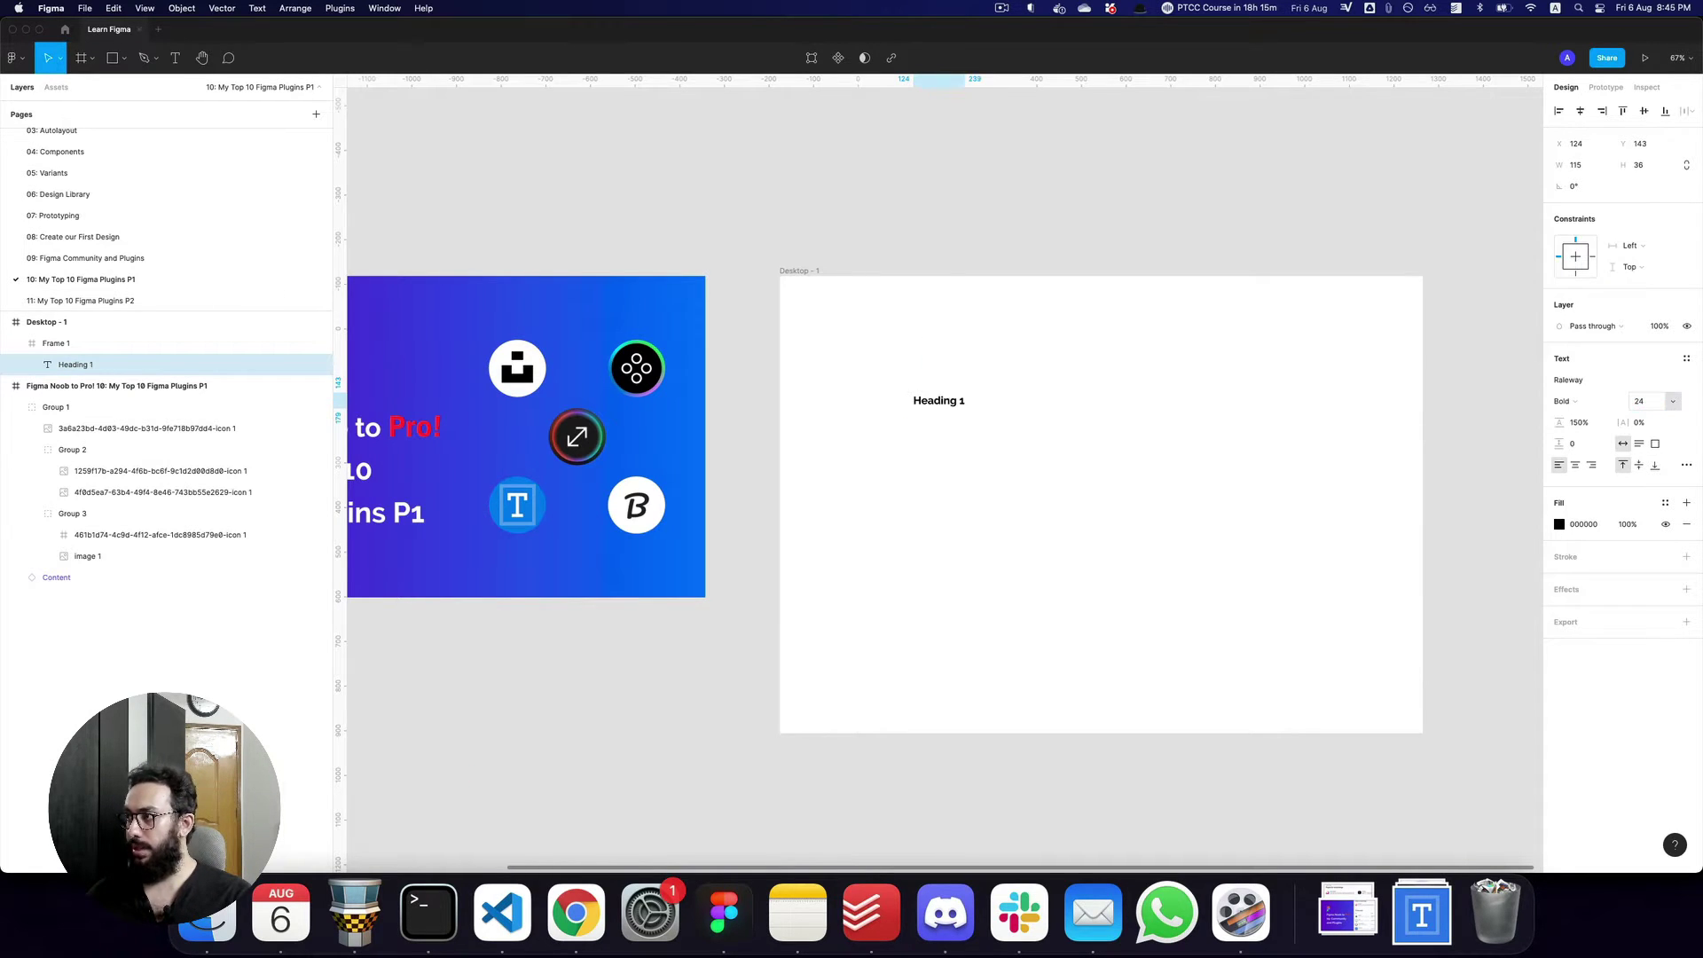
left_click(1649, 402)
type("4")
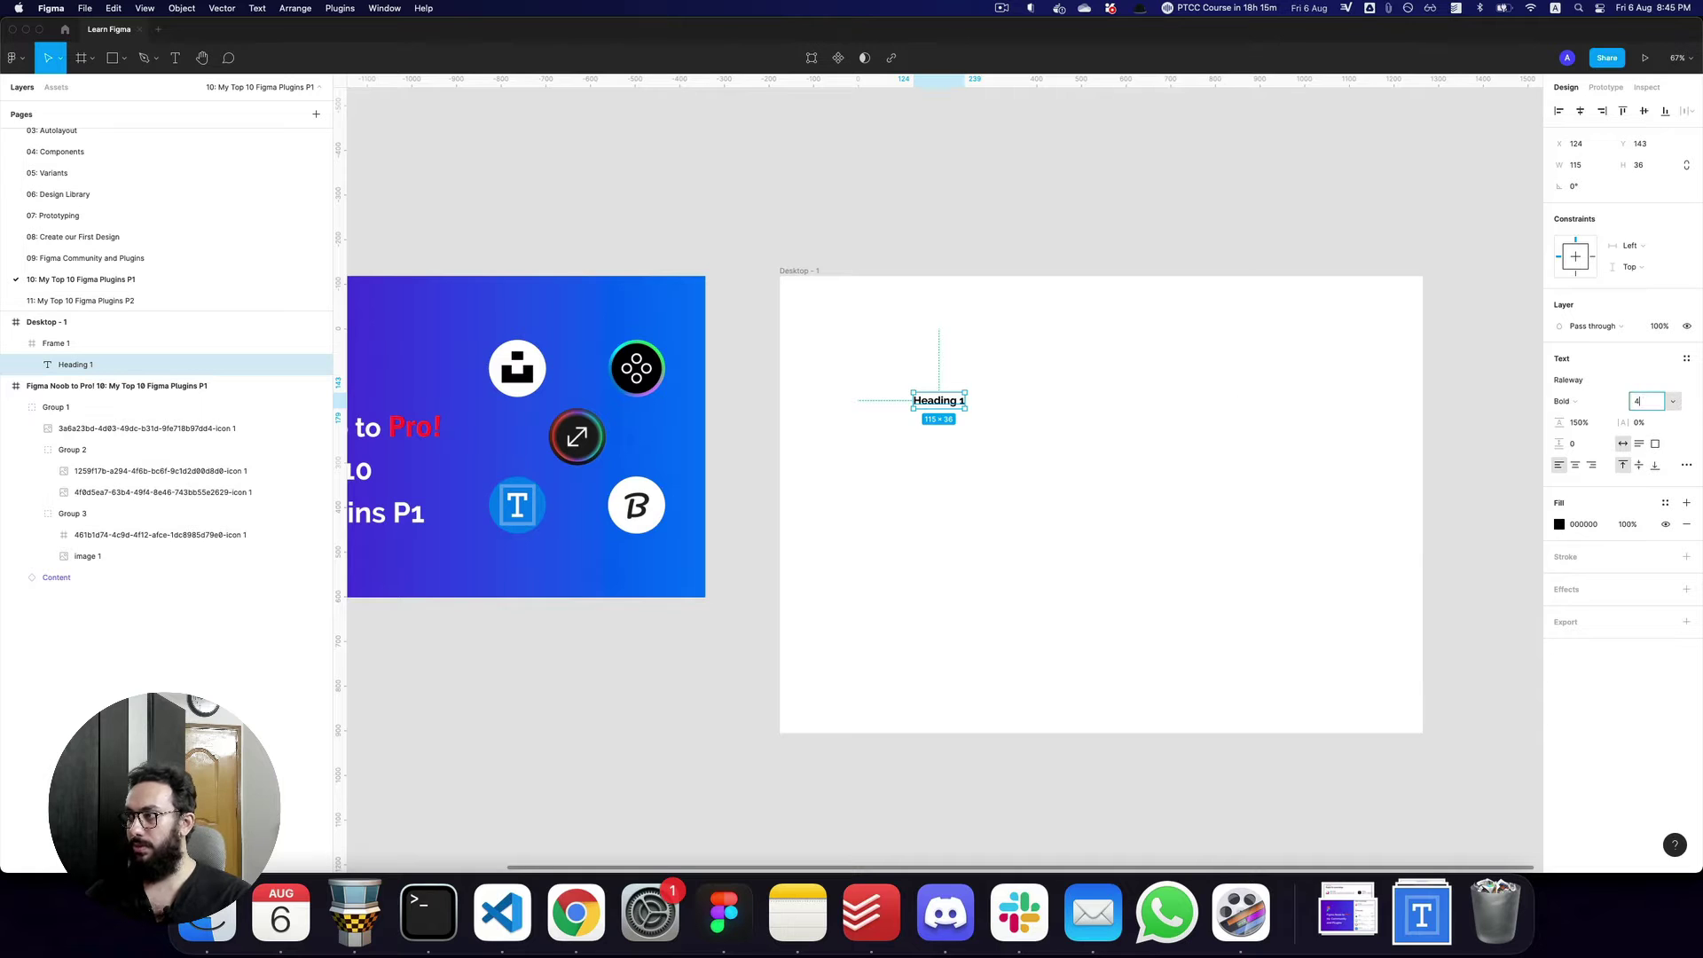
type("8")
key("Return")
Add a black 1 px inside stroke to the square frame around the heading.
key("super+plus")
left_click(956, 398)
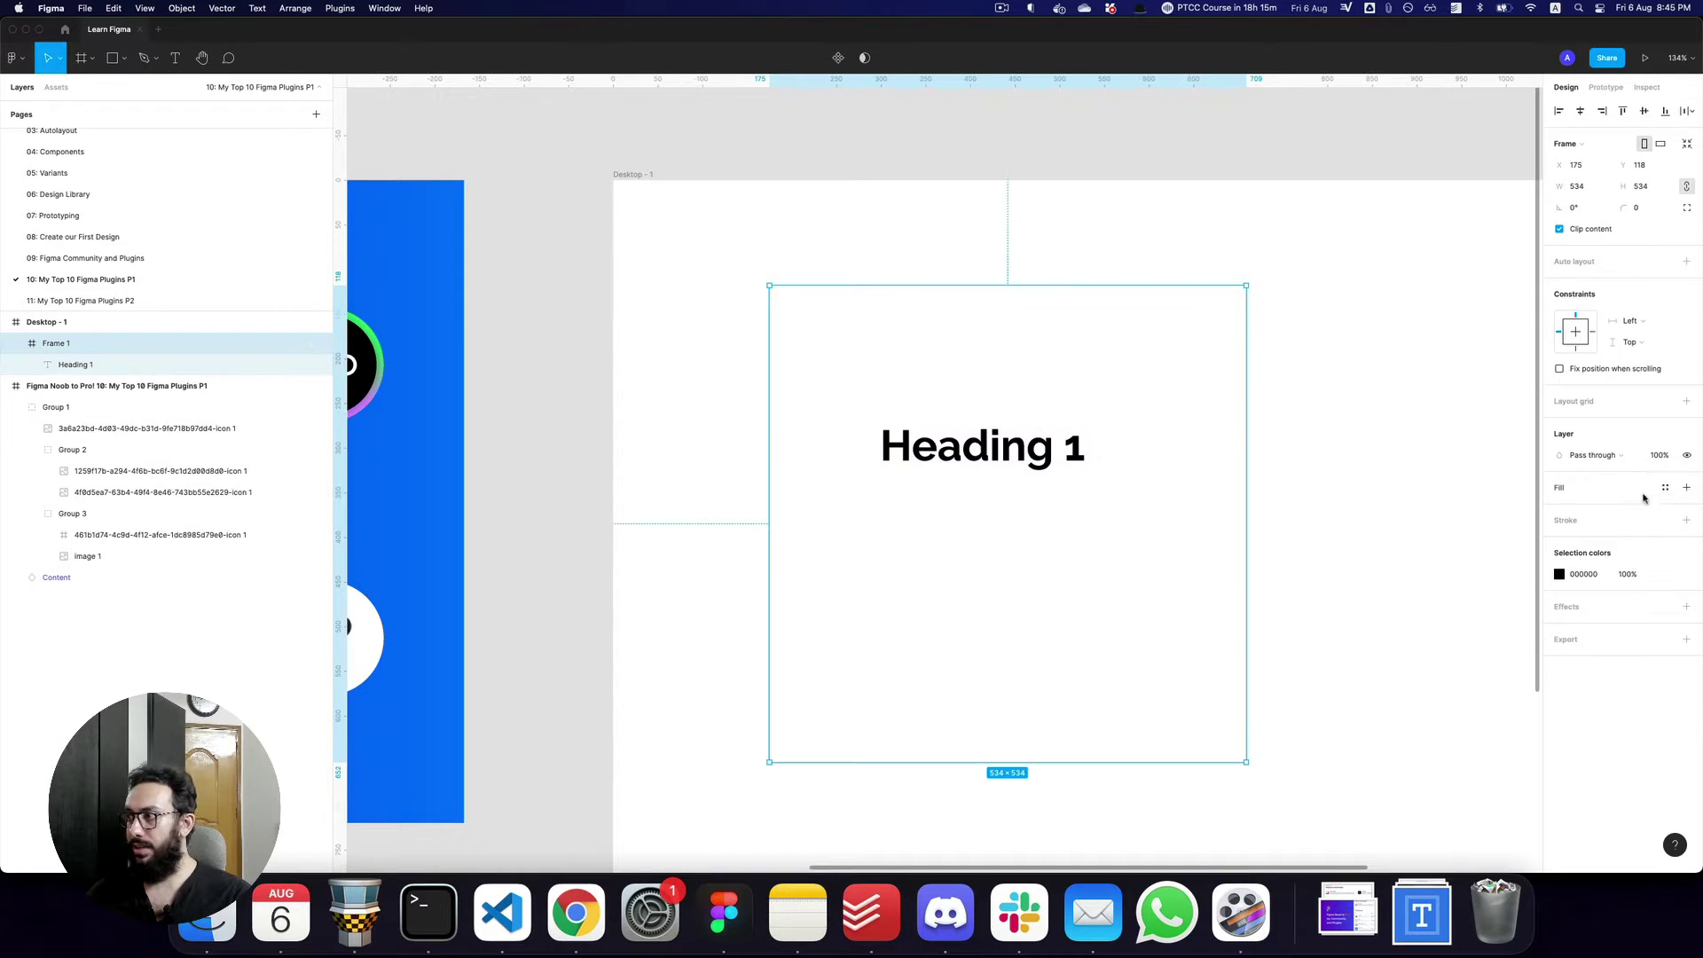
left_click(1686, 520)
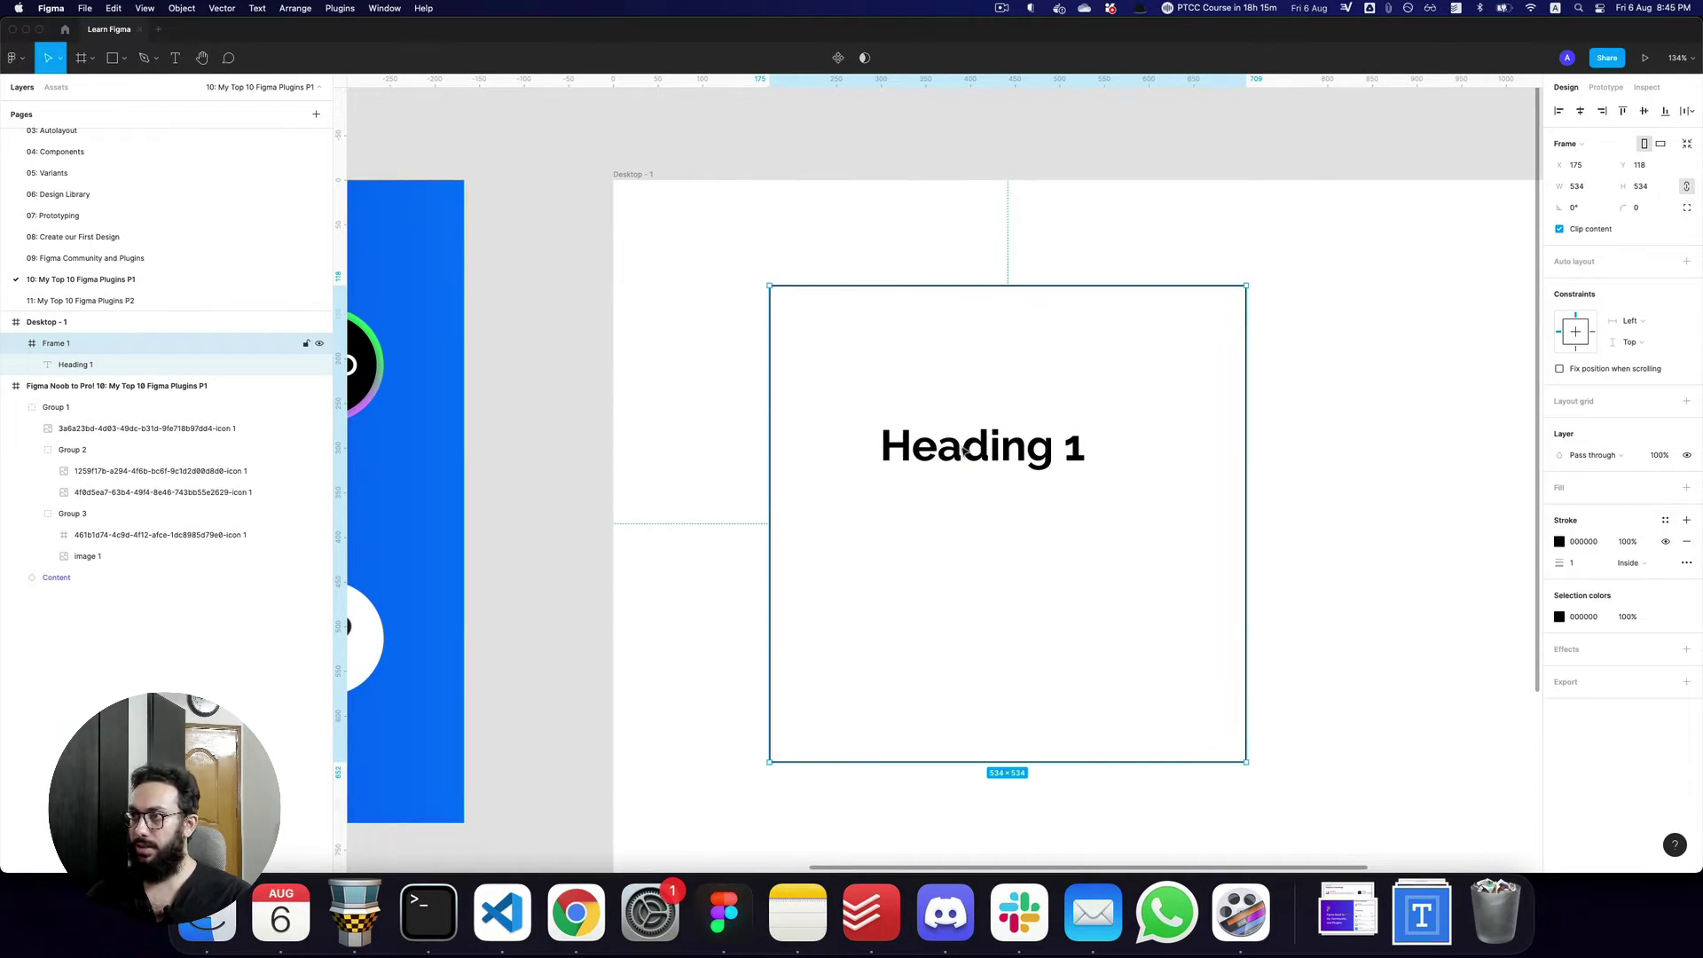
Move the heading near the square frame's top-left, duplicate it directly below and change the copy's text to "Heading 2".
double_click(986, 455)
left_click_drag(992, 457, 943, 461)
double_click(943, 461)
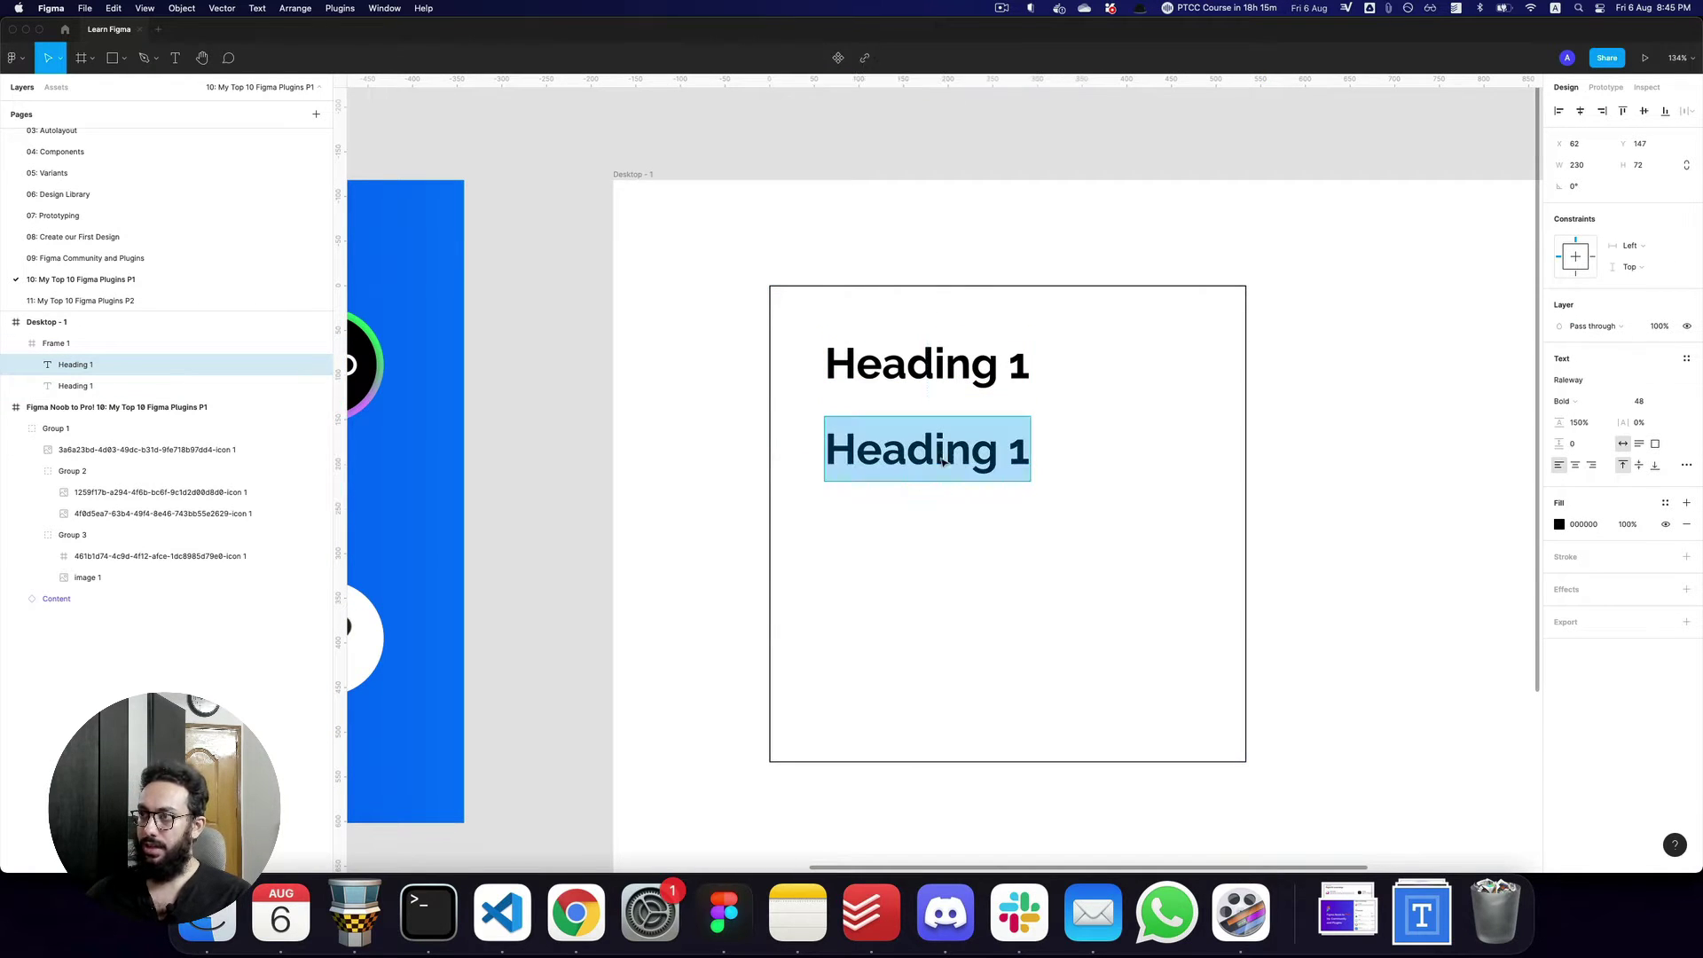
type("Heading 2")
key("Escape")
Set the font size of the "Heading 2" text to 24.
left_click(1641, 401)
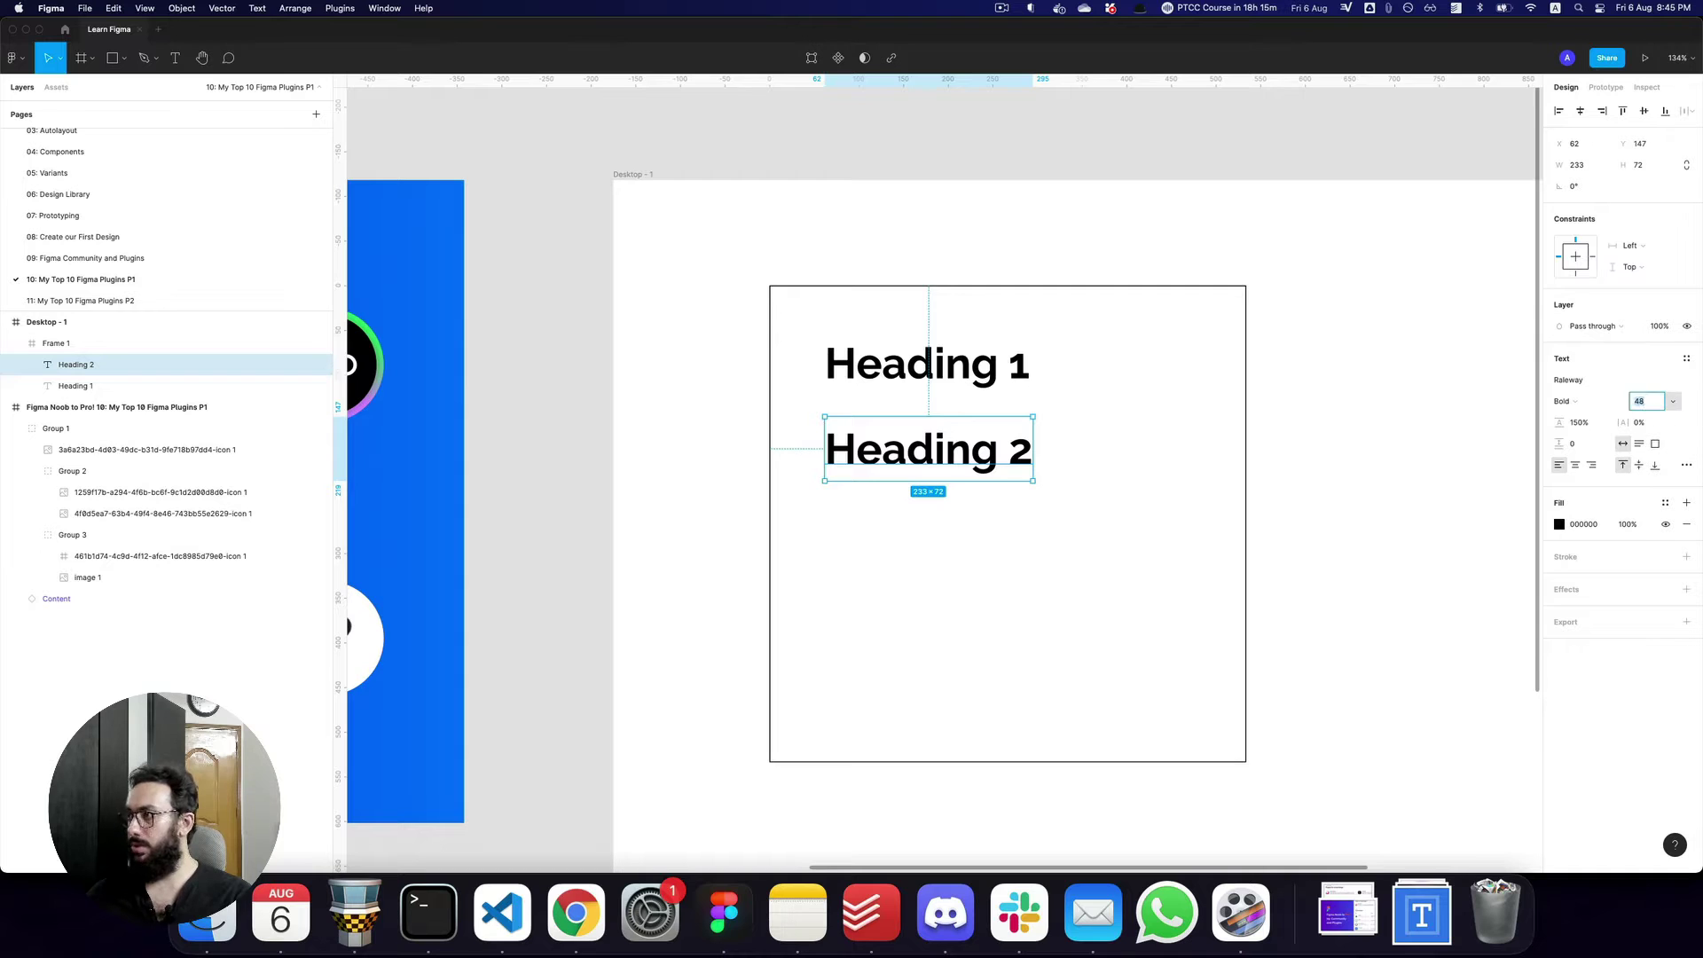
type("24")
key("Return")
left_click(947, 506)
Insert the blue local Button component below "Heading 2" in the square frame and duplicate it underneath.
left_click(893, 444)
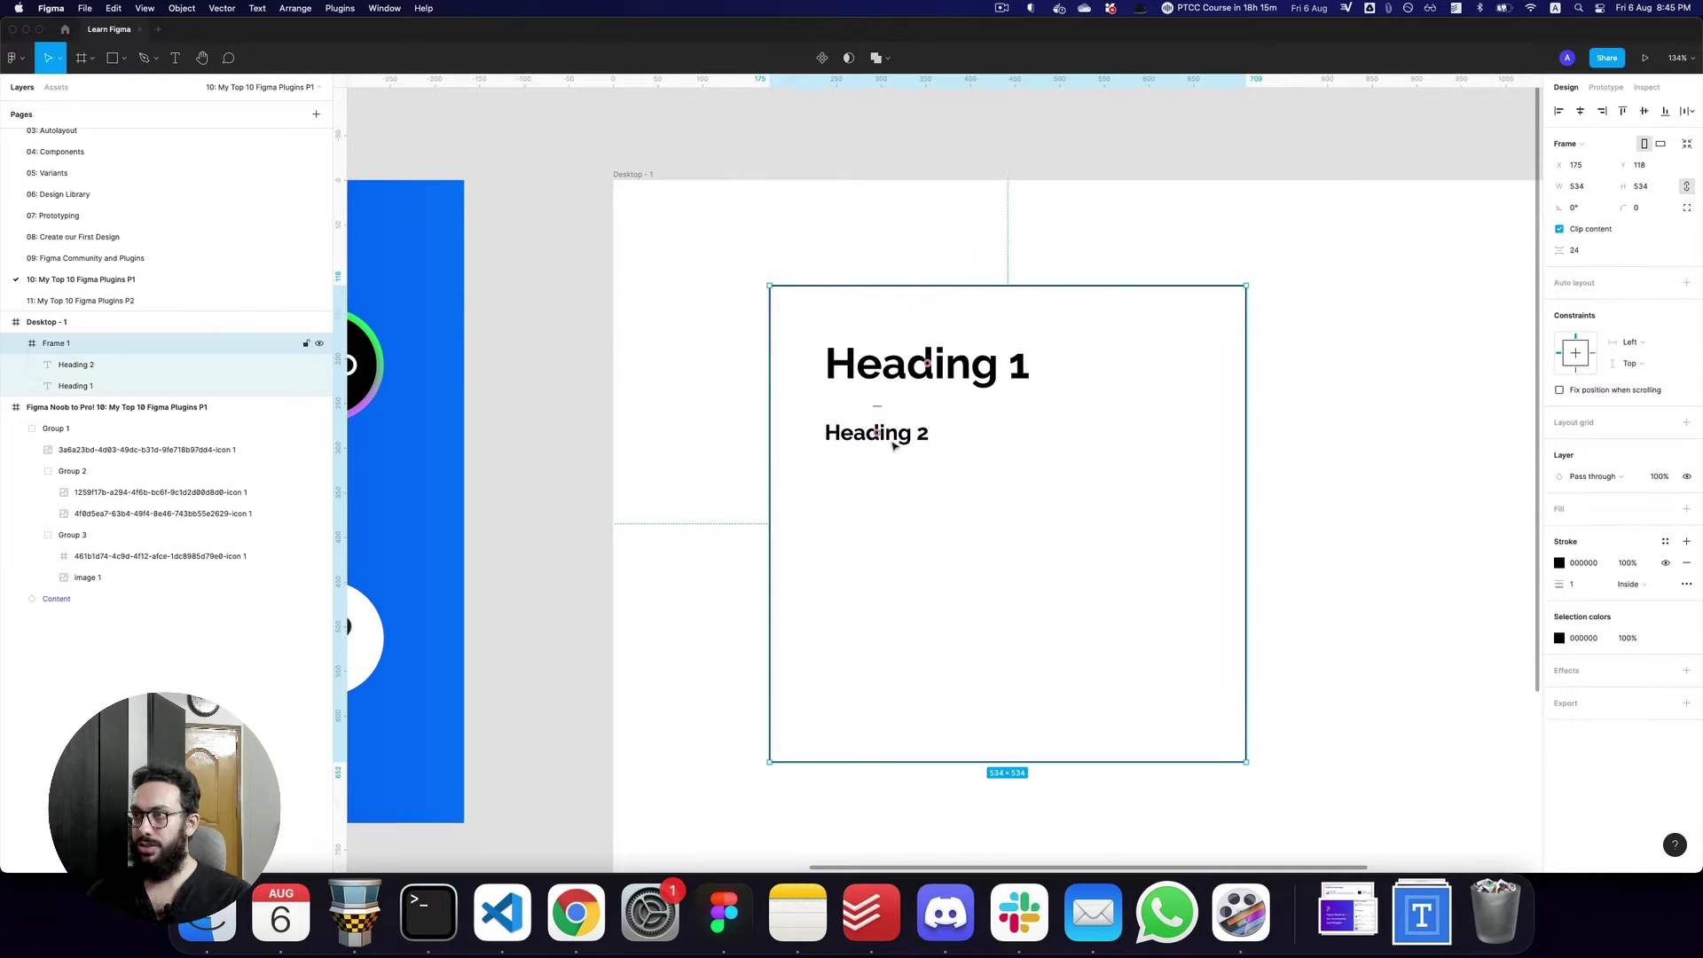
key("alt+2")
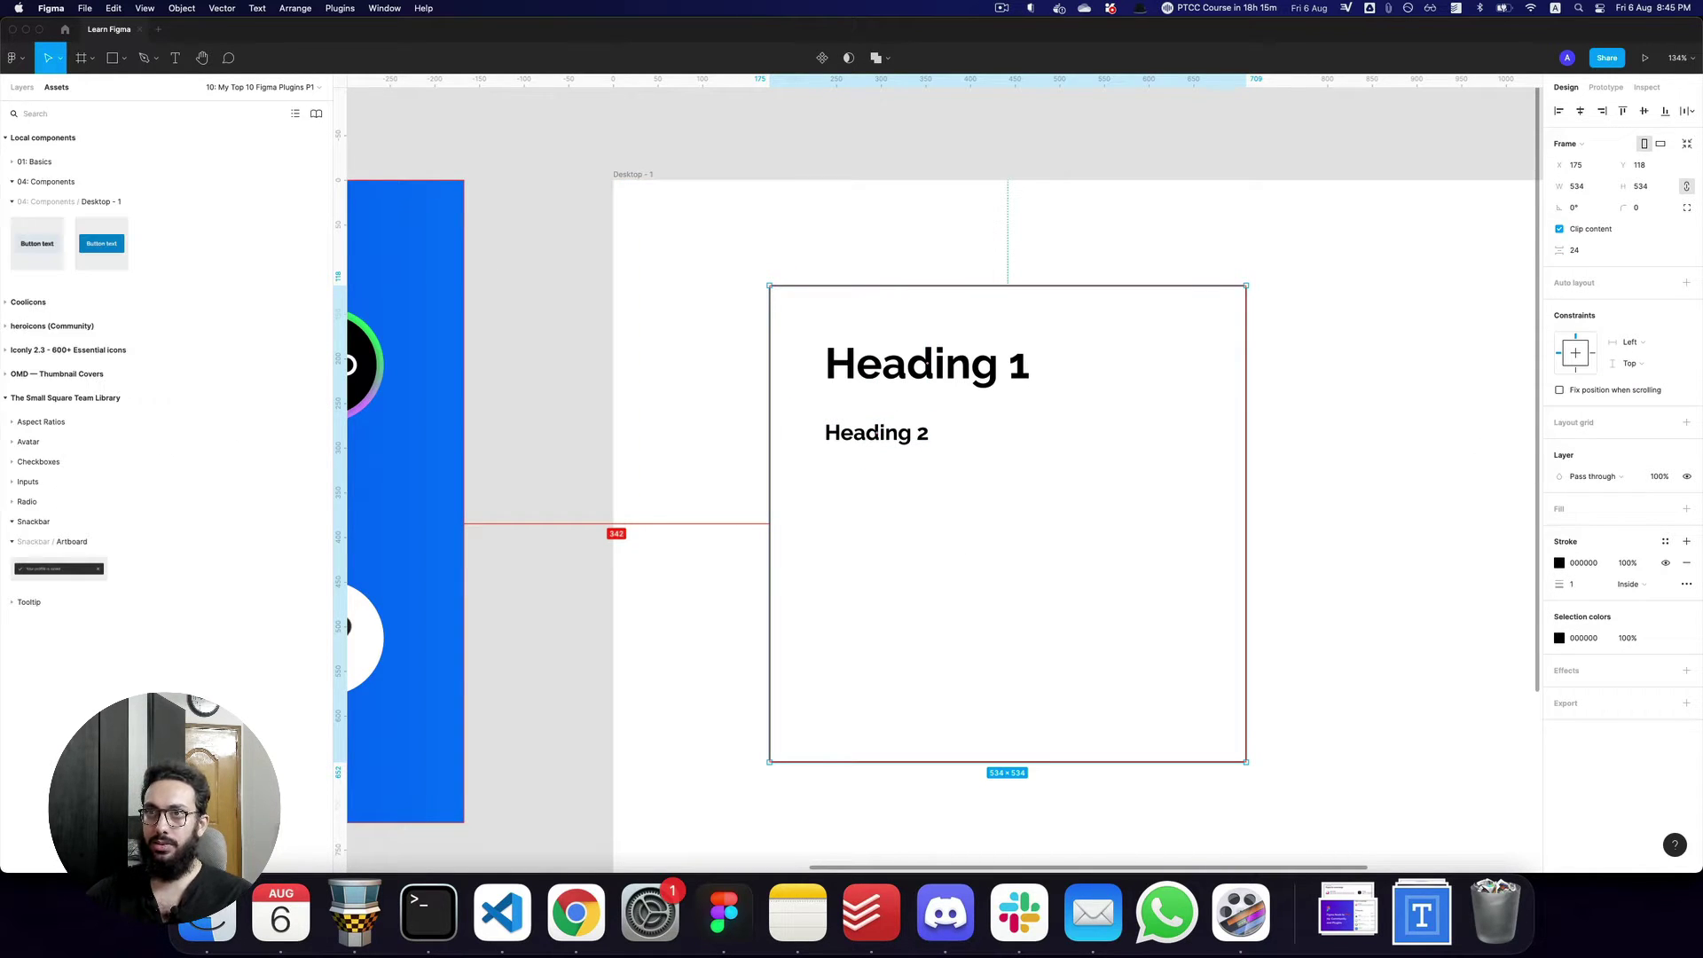
left_click_drag(101, 248, 891, 527)
left_click_drag(902, 530, 902, 620)
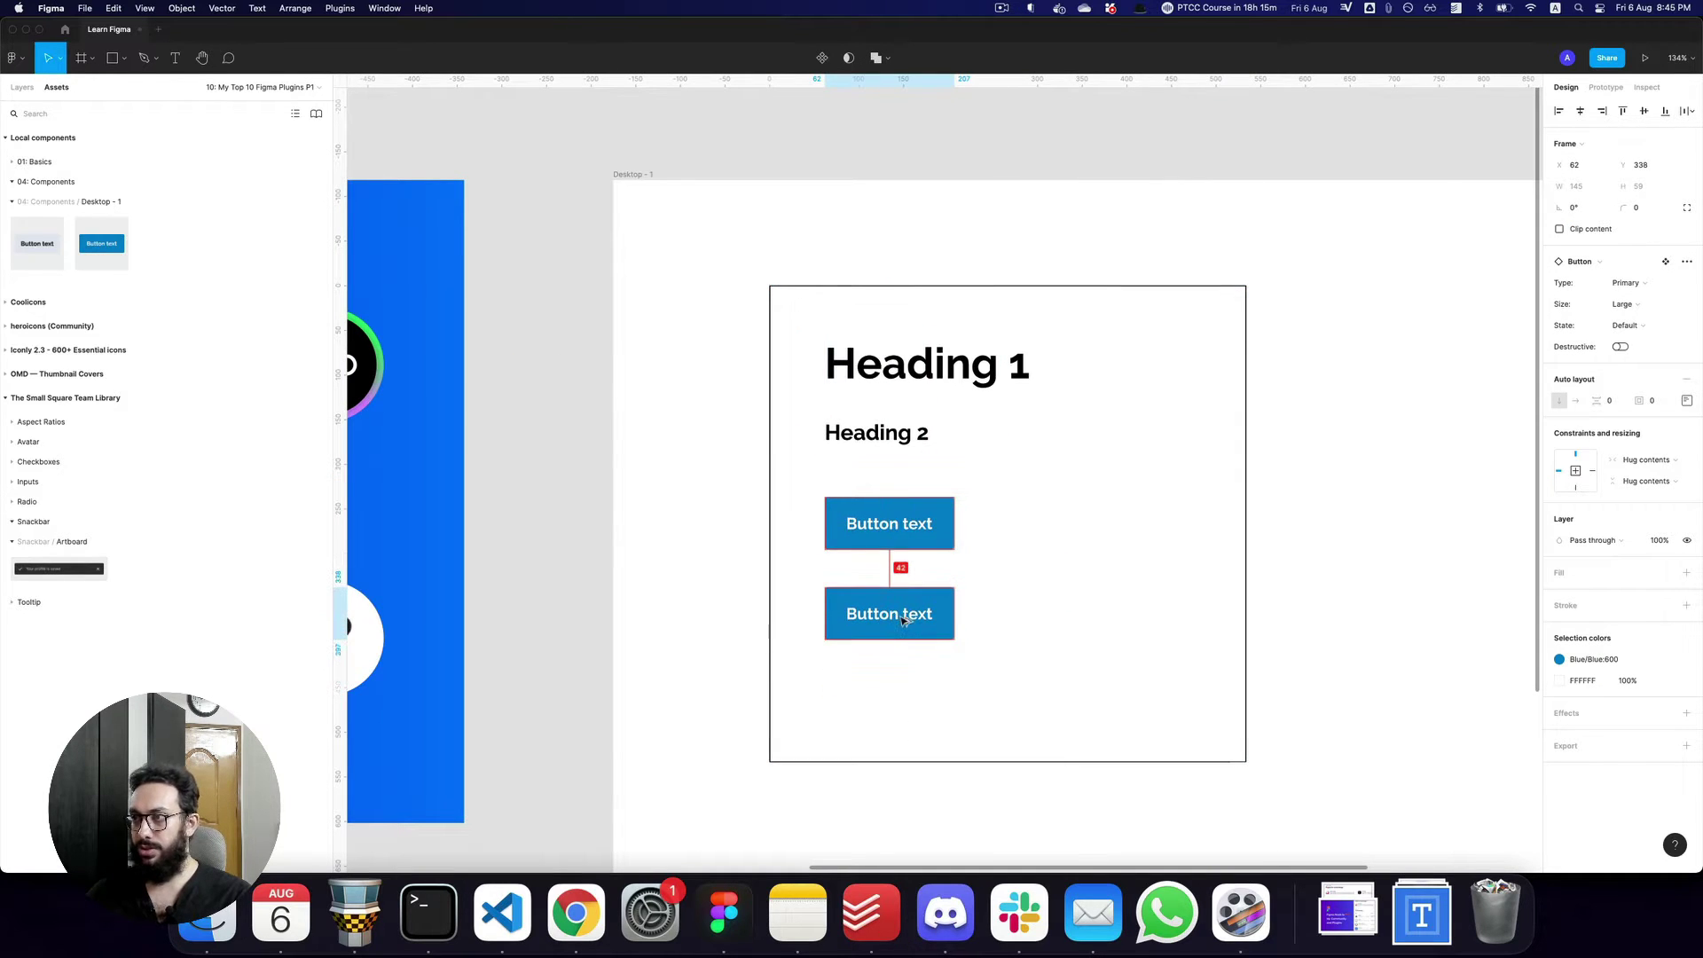
Switch the lower button instance to a smaller size variant.
left_click(1638, 304)
left_click(1639, 320)
left_click(1422, 441)
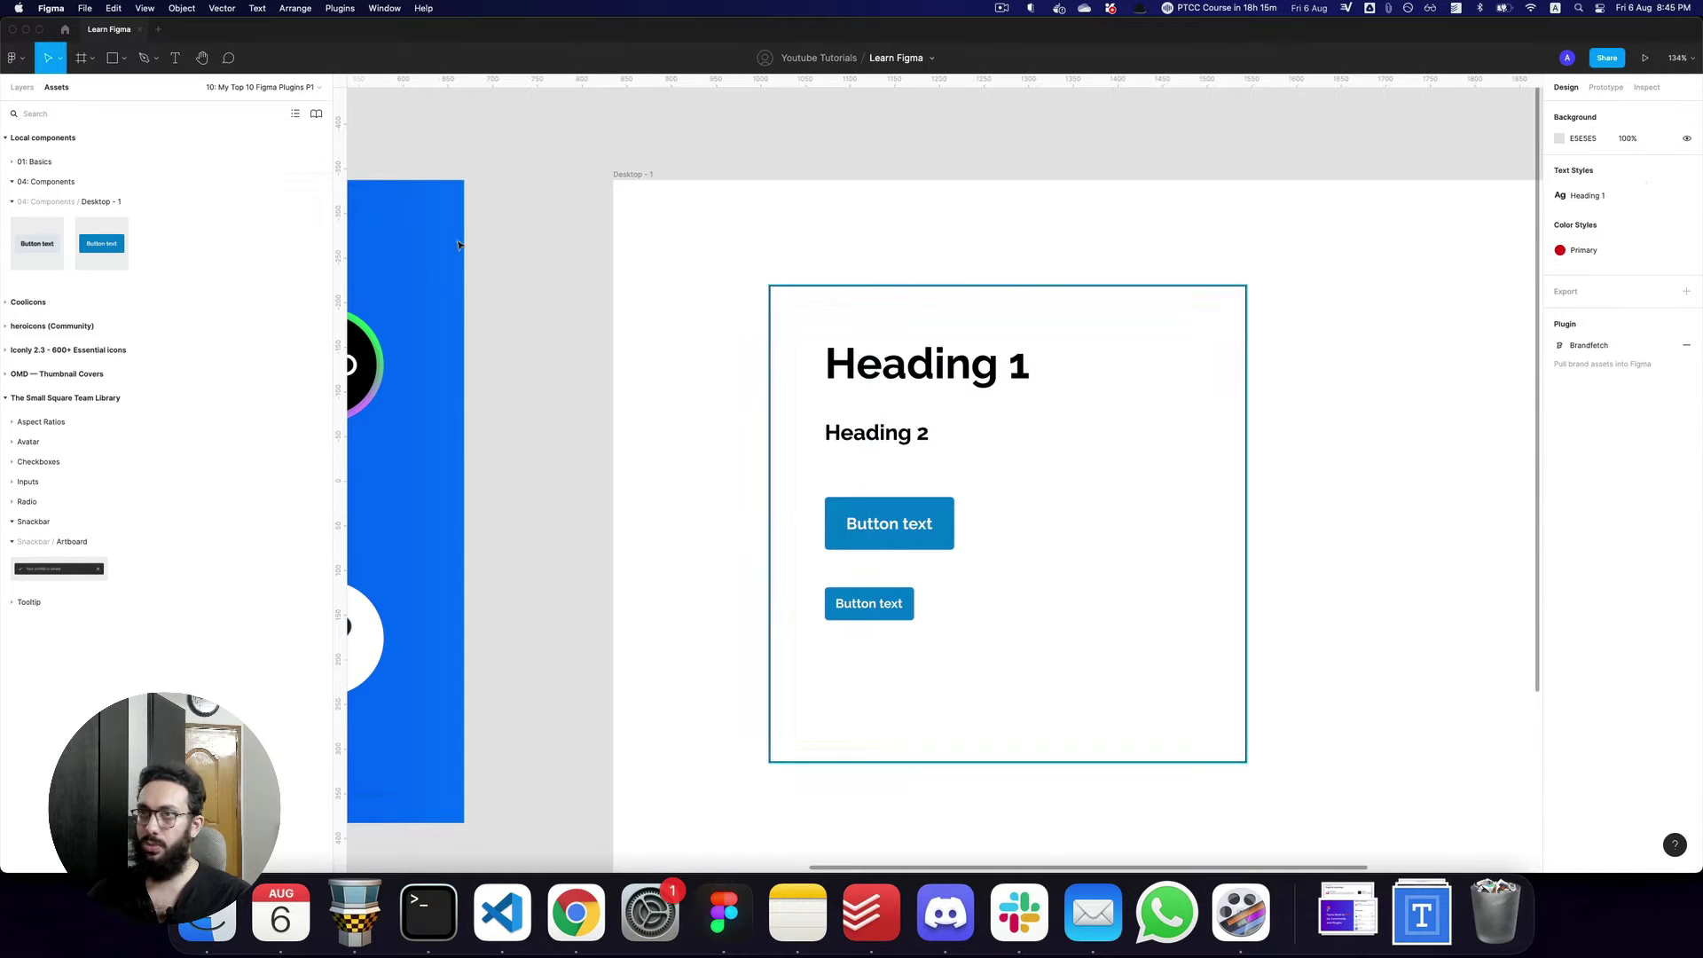
Try to halve the square frame by setting its width to 534/2 with proportions locked, and undo the resize.
left_click(23, 86)
scroll(1366, 455, "down", 5)
left_click(1190, 453)
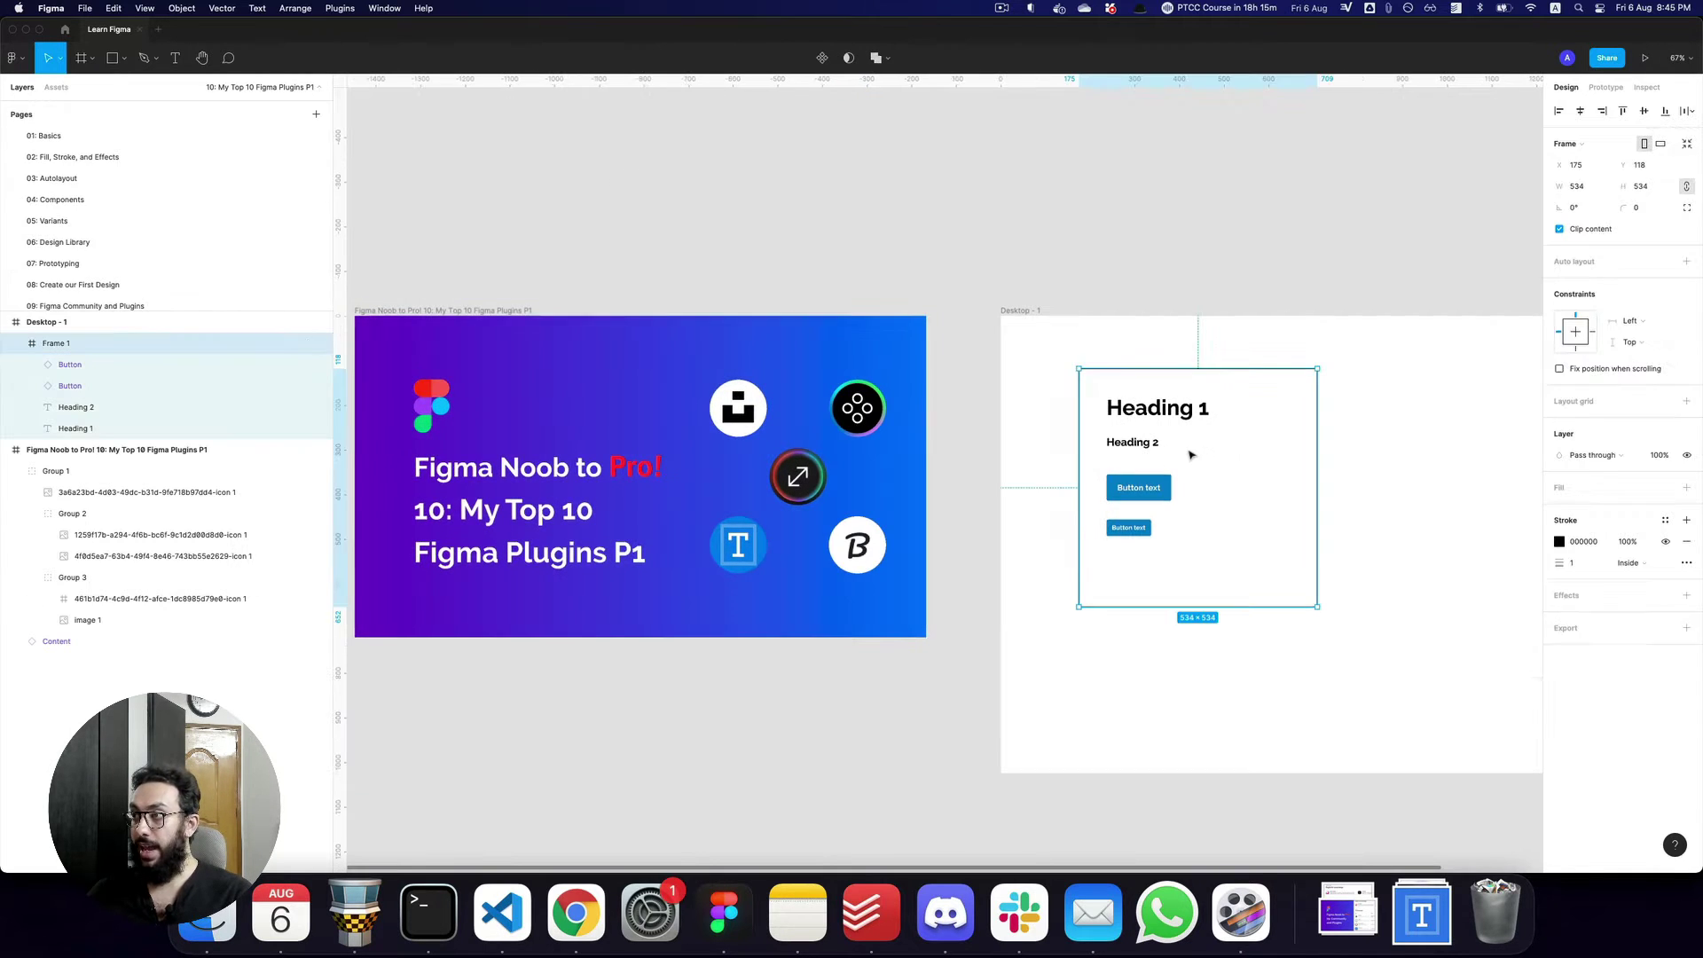
left_click_drag(1236, 479, 1201, 487)
key("alt+l")
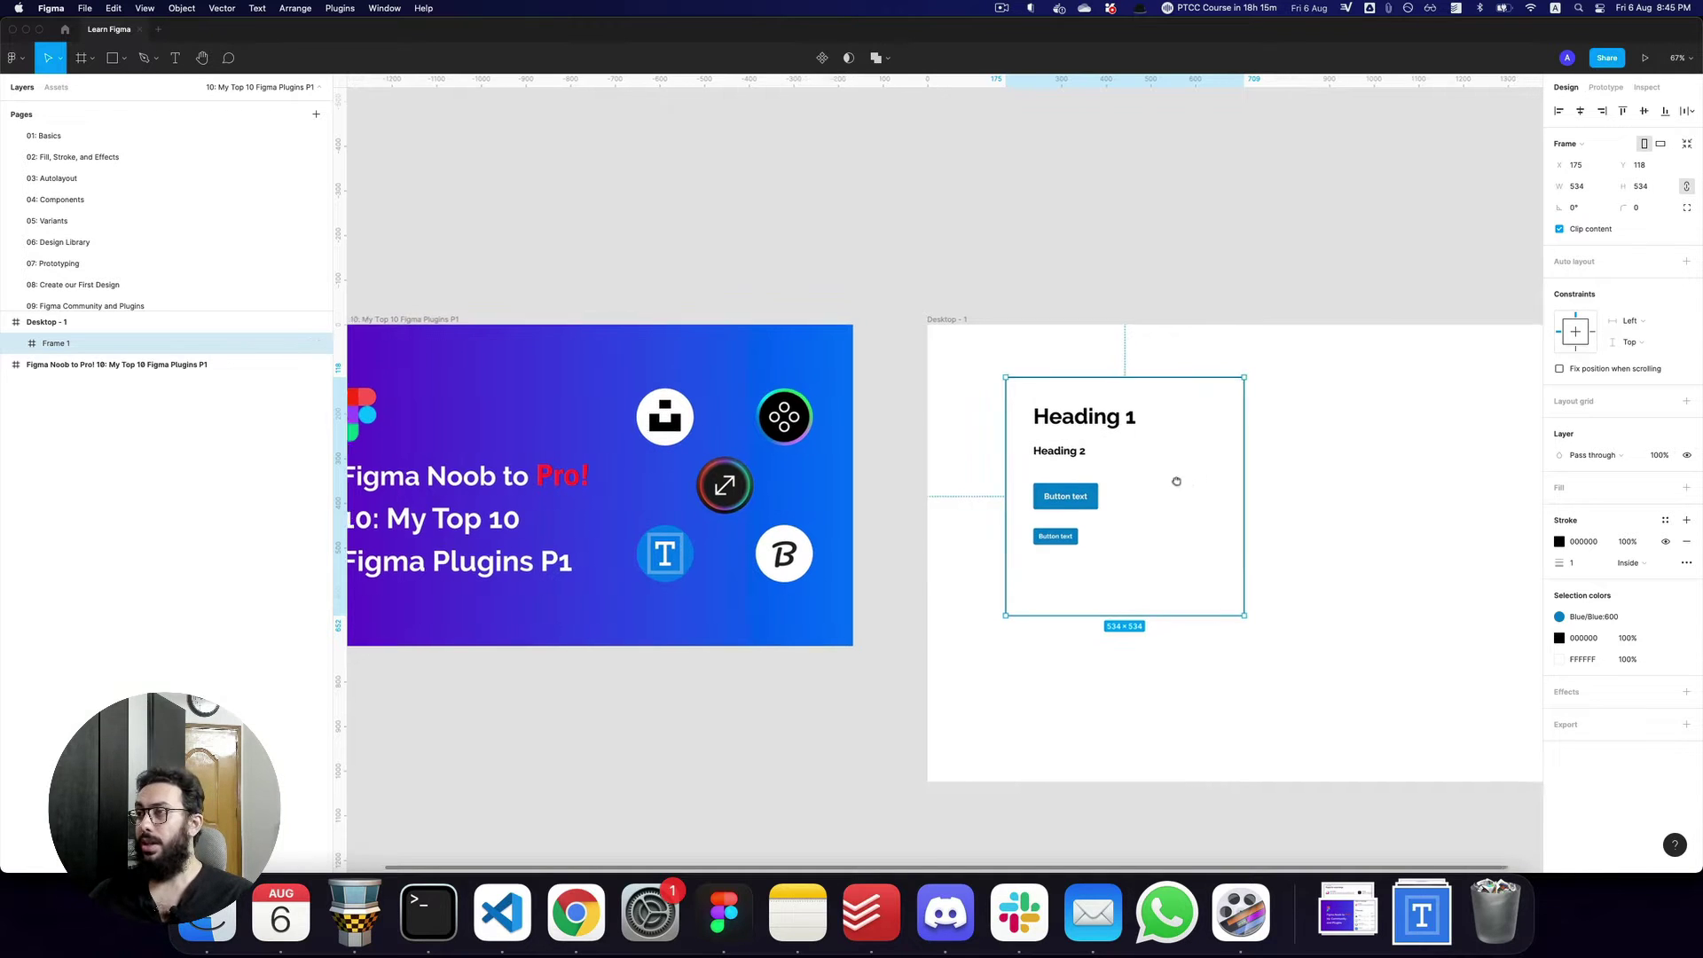
left_click_drag(1203, 488, 1144, 481)
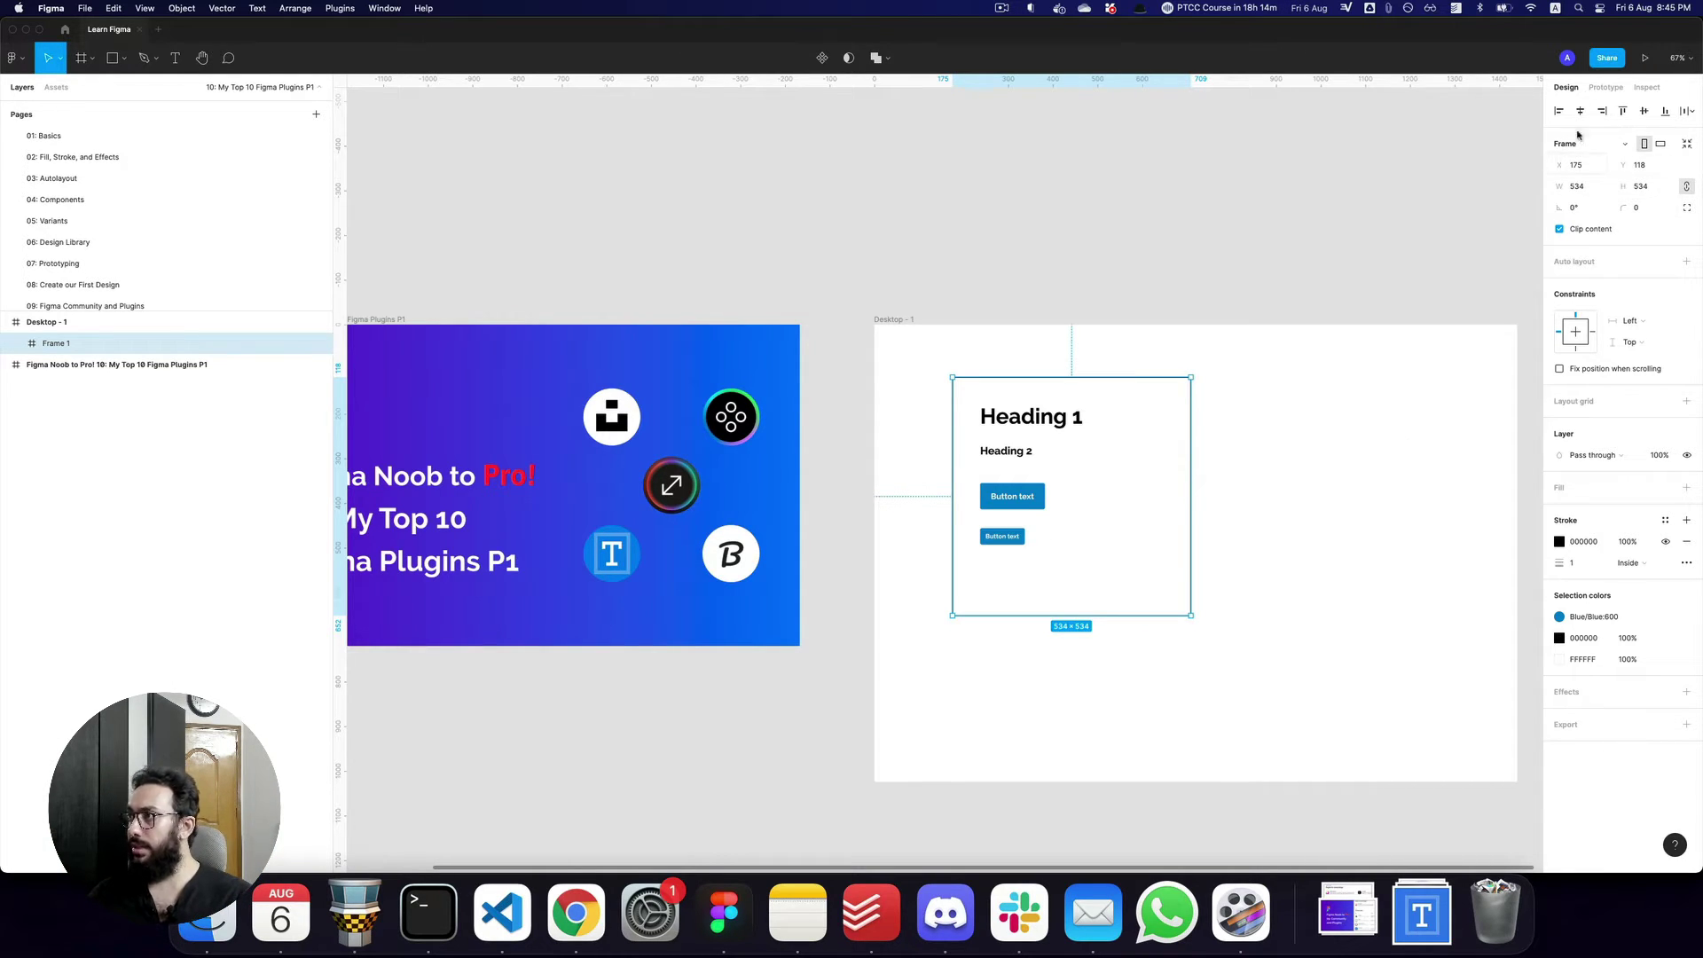
left_click(1592, 188)
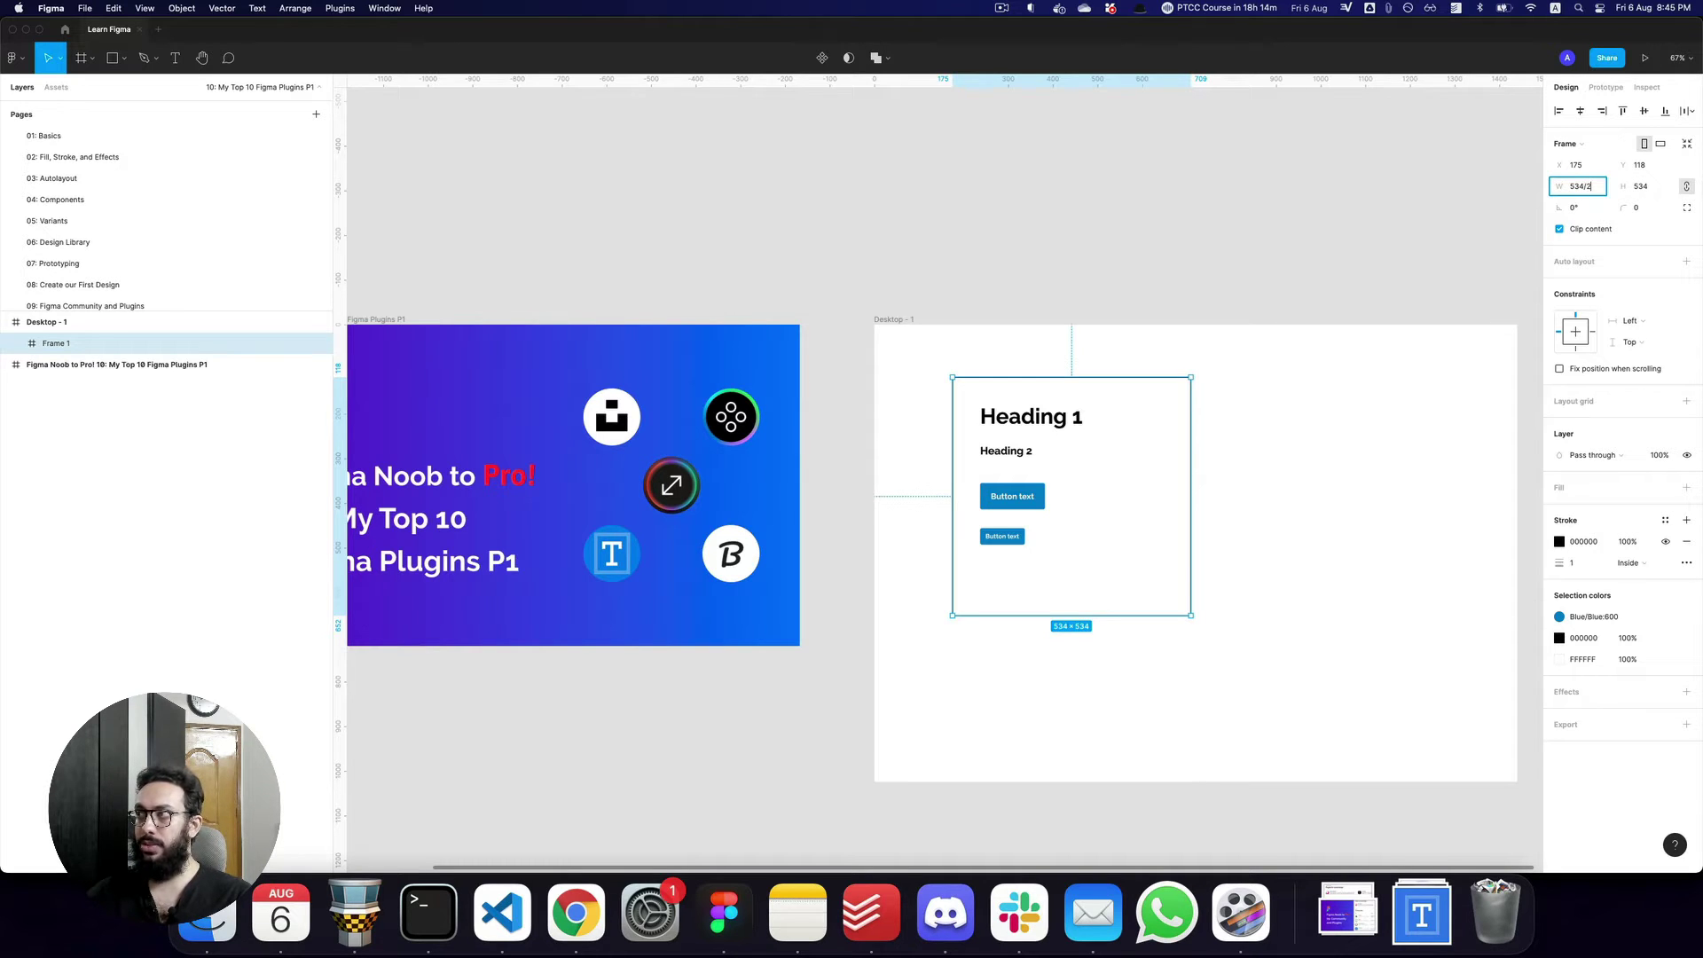
key("Return")
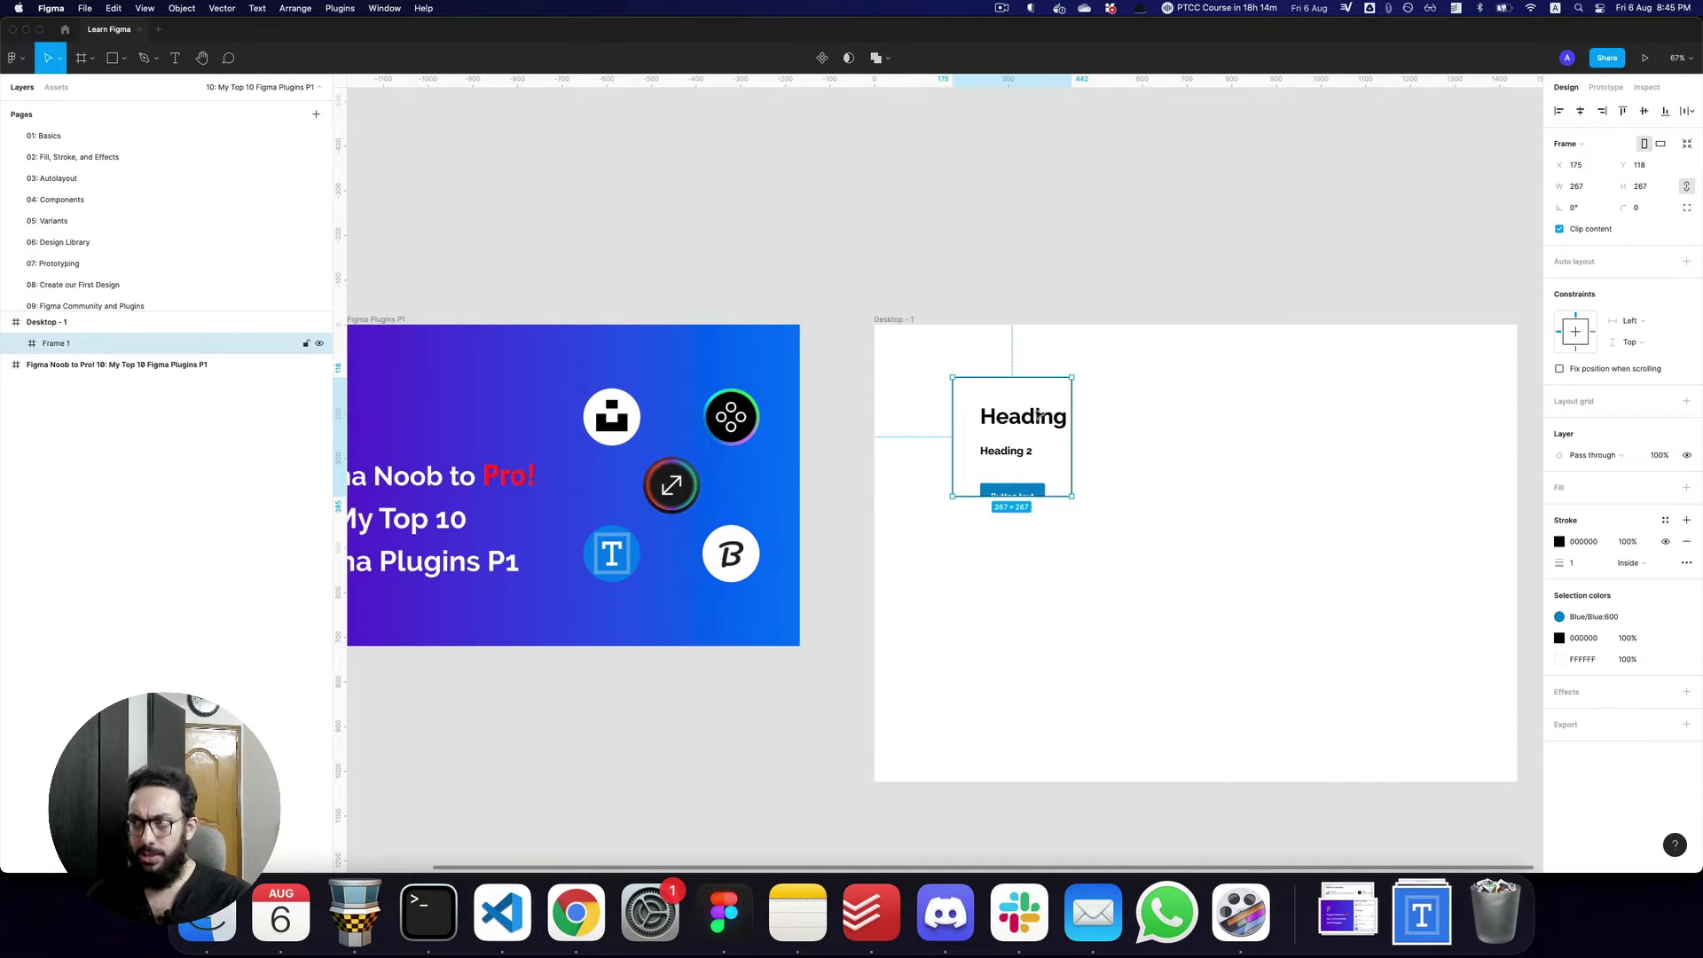
key("super+z")
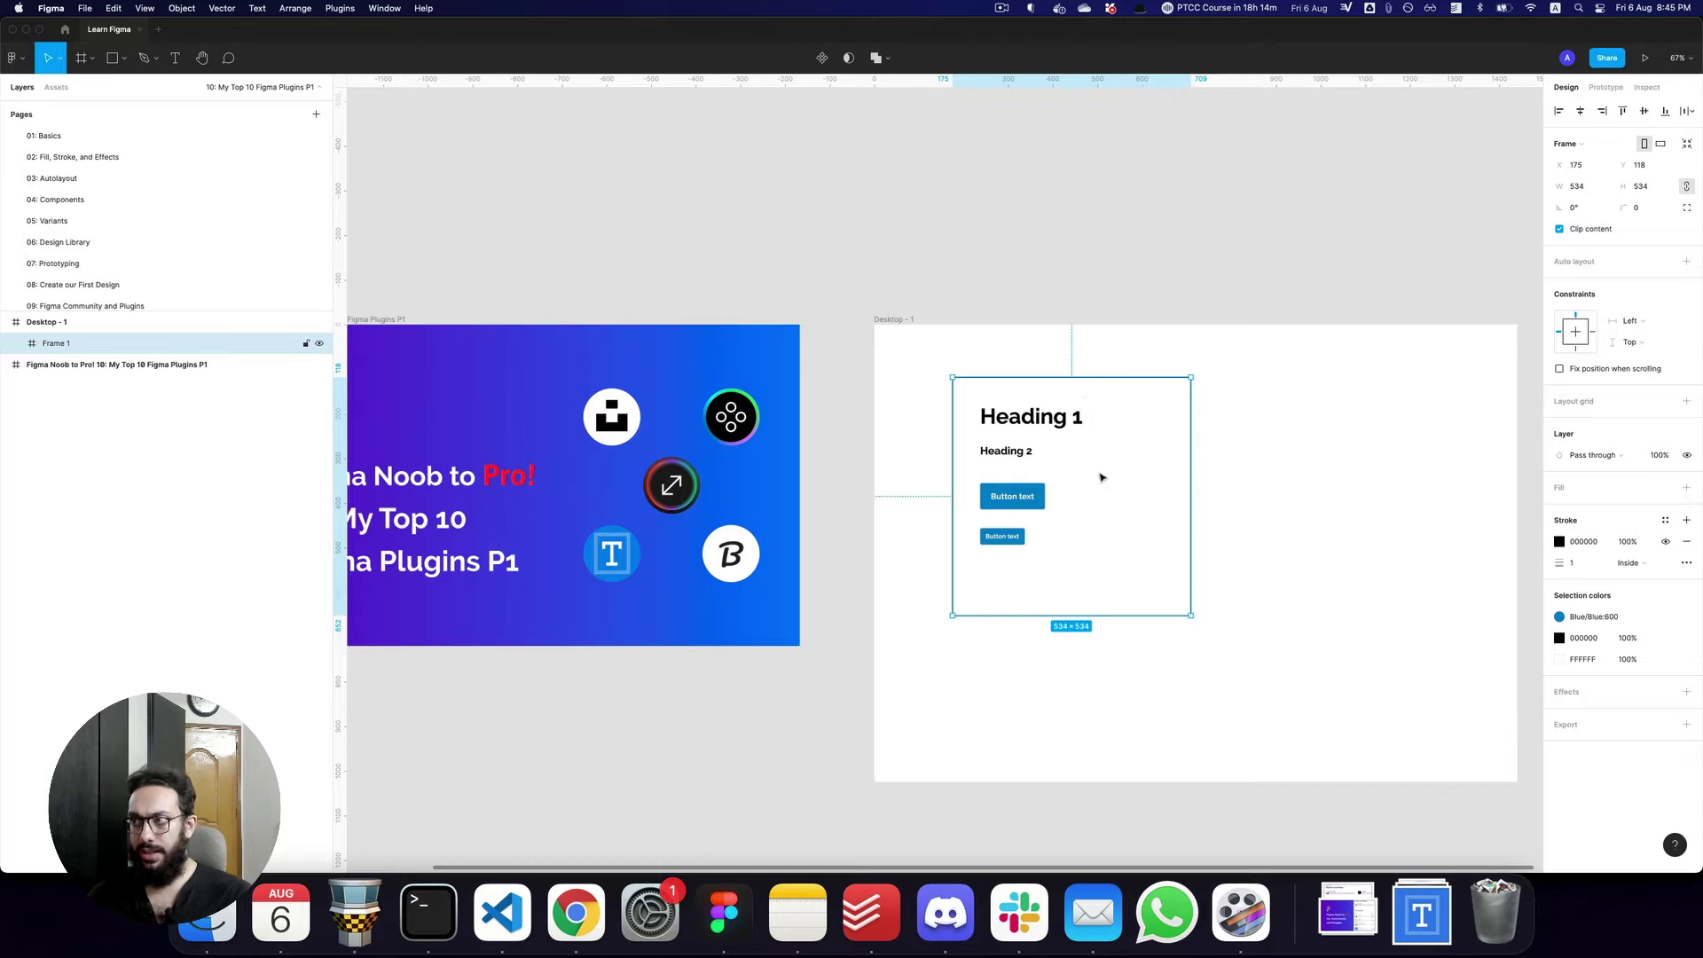
left_click(1035, 429)
left_click(1006, 452, "shift")
left_click(1012, 497, "shift")
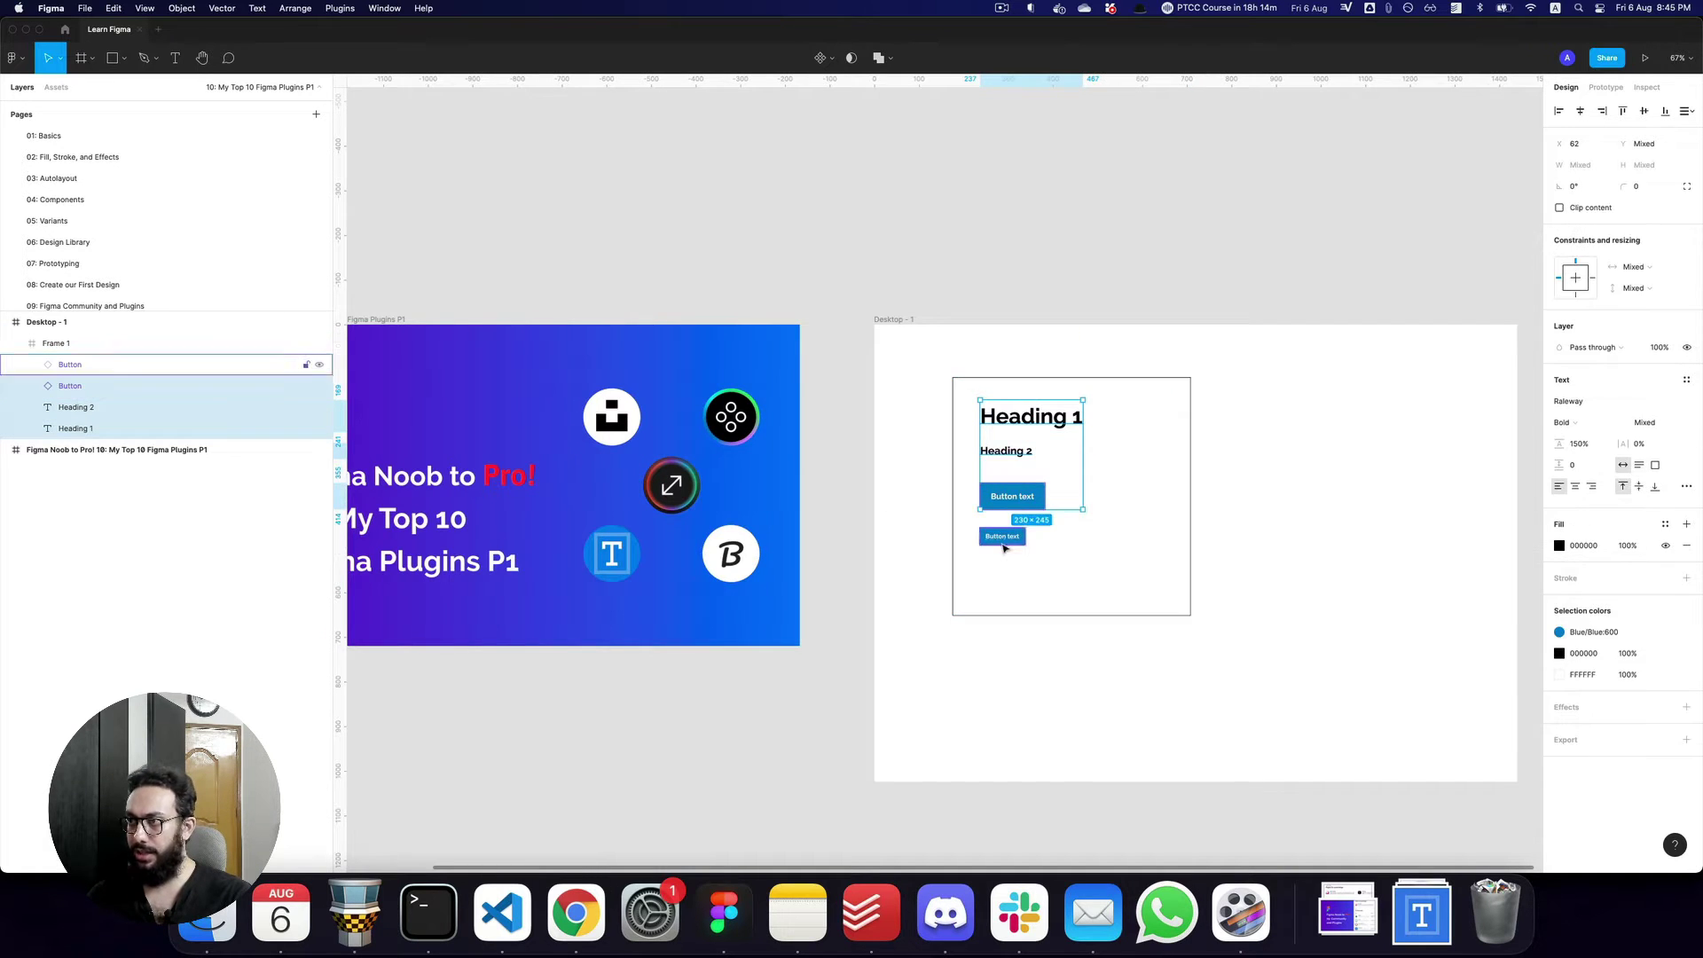
left_click(1003, 537, "shift")
left_click(1634, 267)
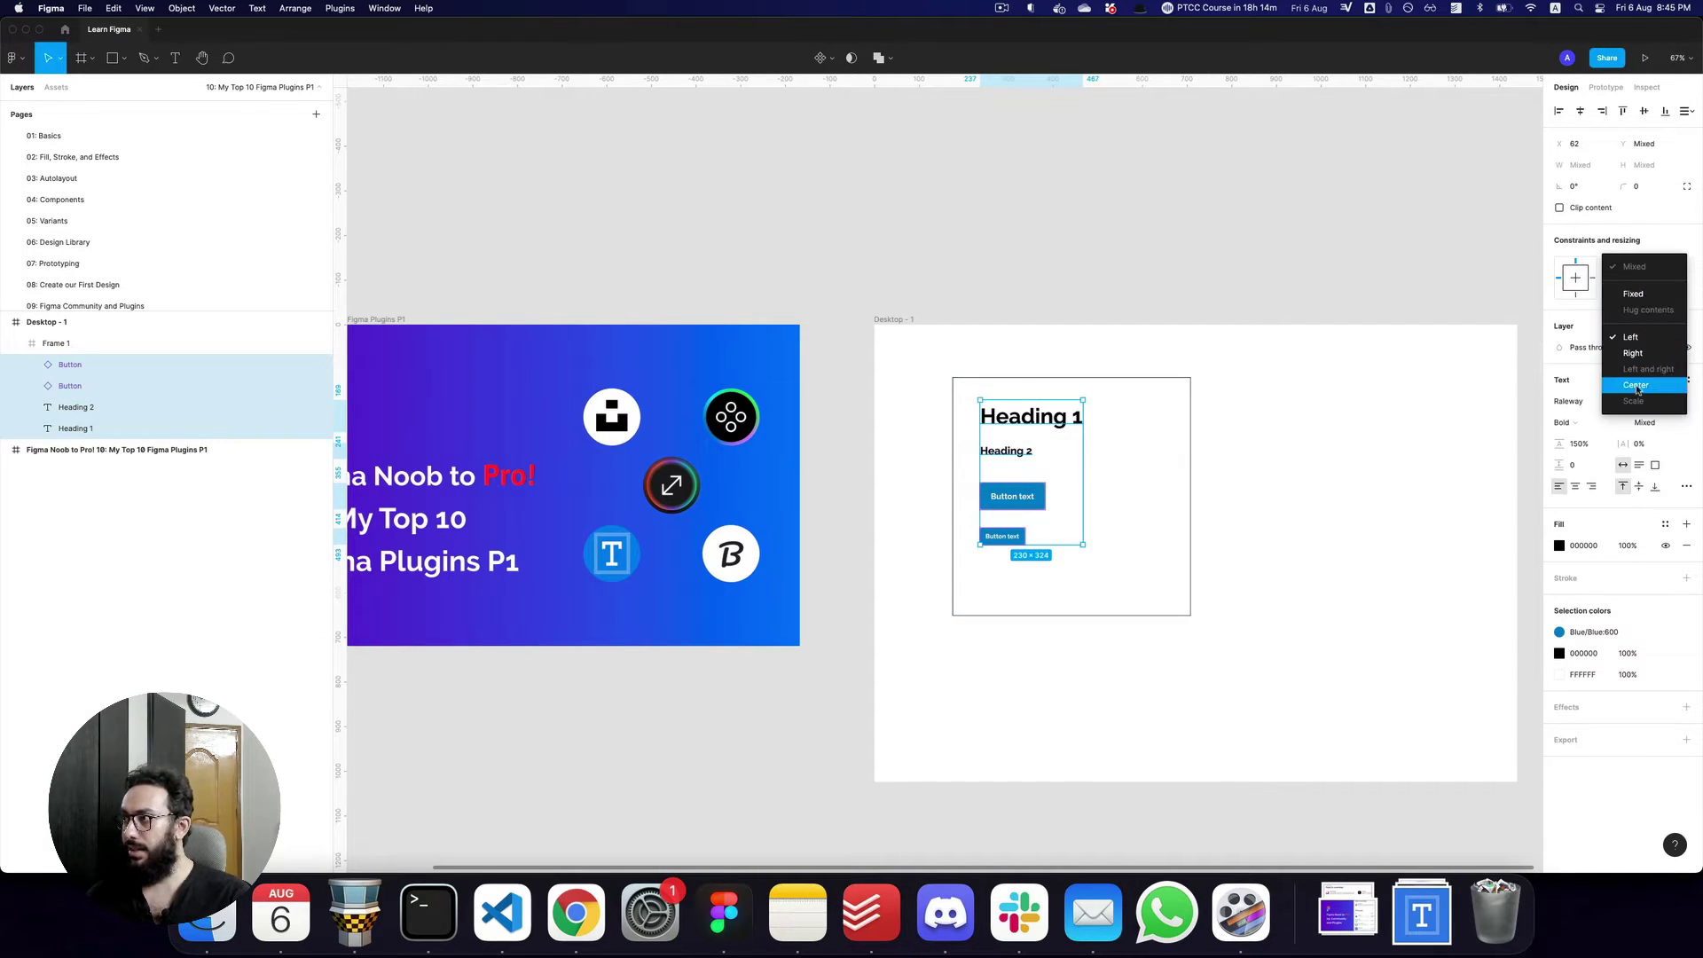
left_click(1233, 409)
Set both the horizontal and vertical constraints of the "Heading 1" text to Scale.
left_click(1031, 416)
left_click(1634, 245)
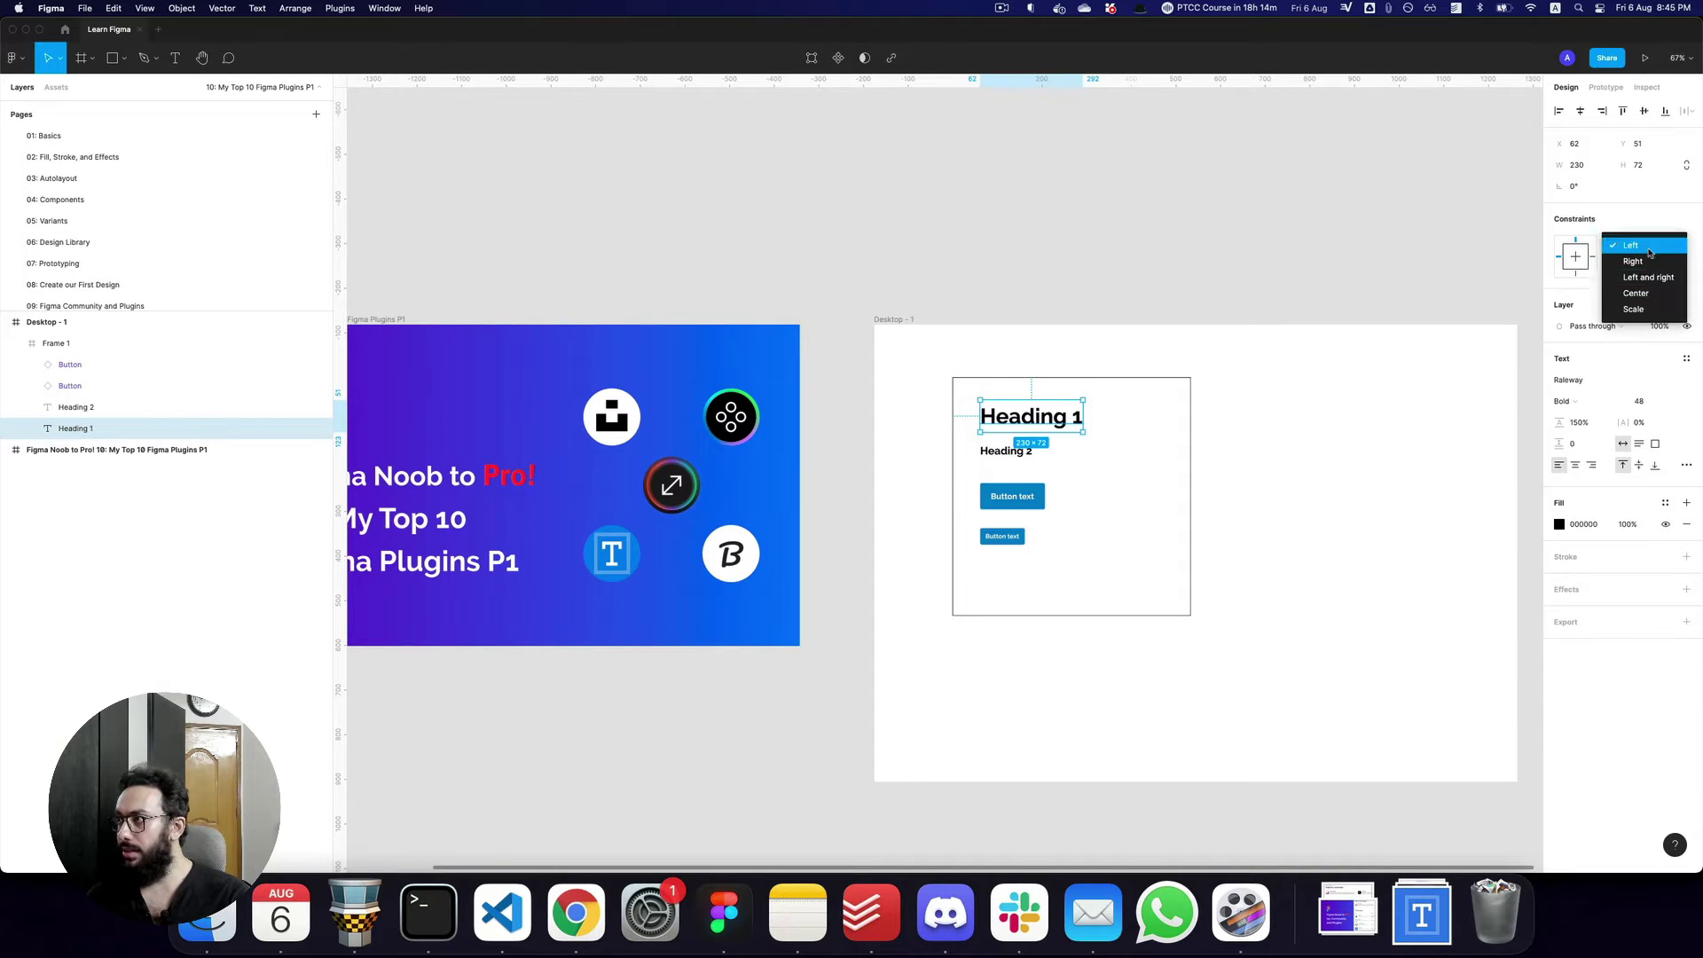
left_click(1643, 304)
left_click(1632, 267)
left_click(1632, 332)
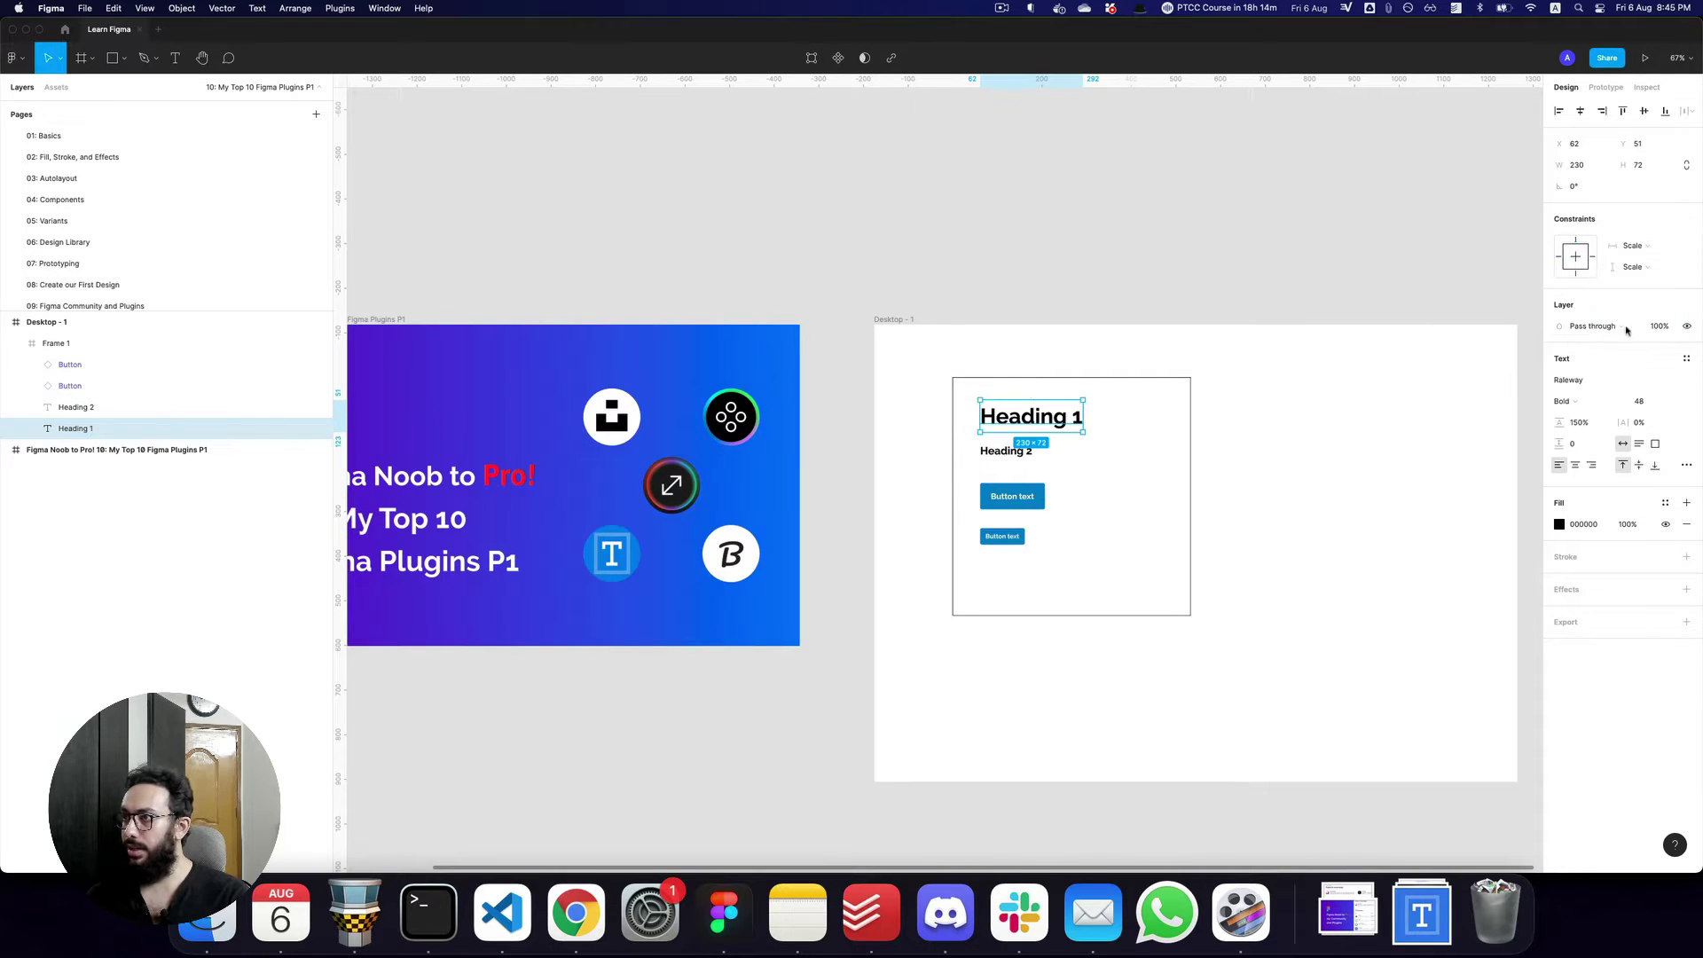
Try to resize the square frame proportionally to a width of 267 and select its "Heading 1" text.
left_click(1007, 390)
left_click(1596, 191)
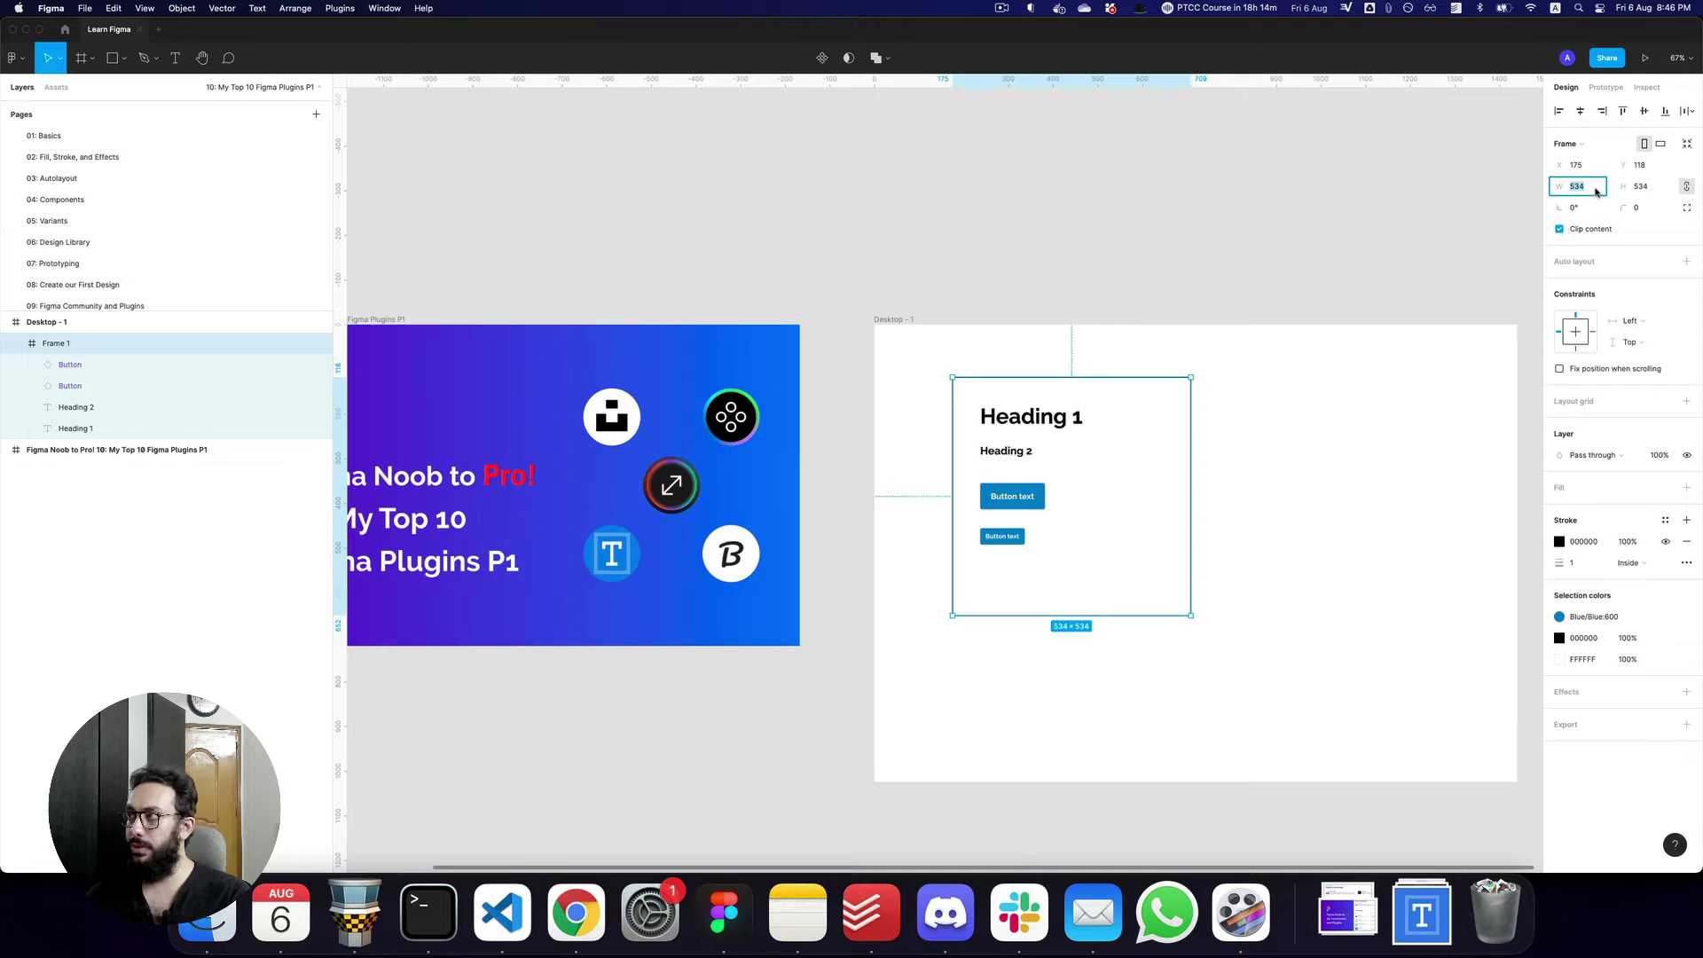
type("267")
key("Return")
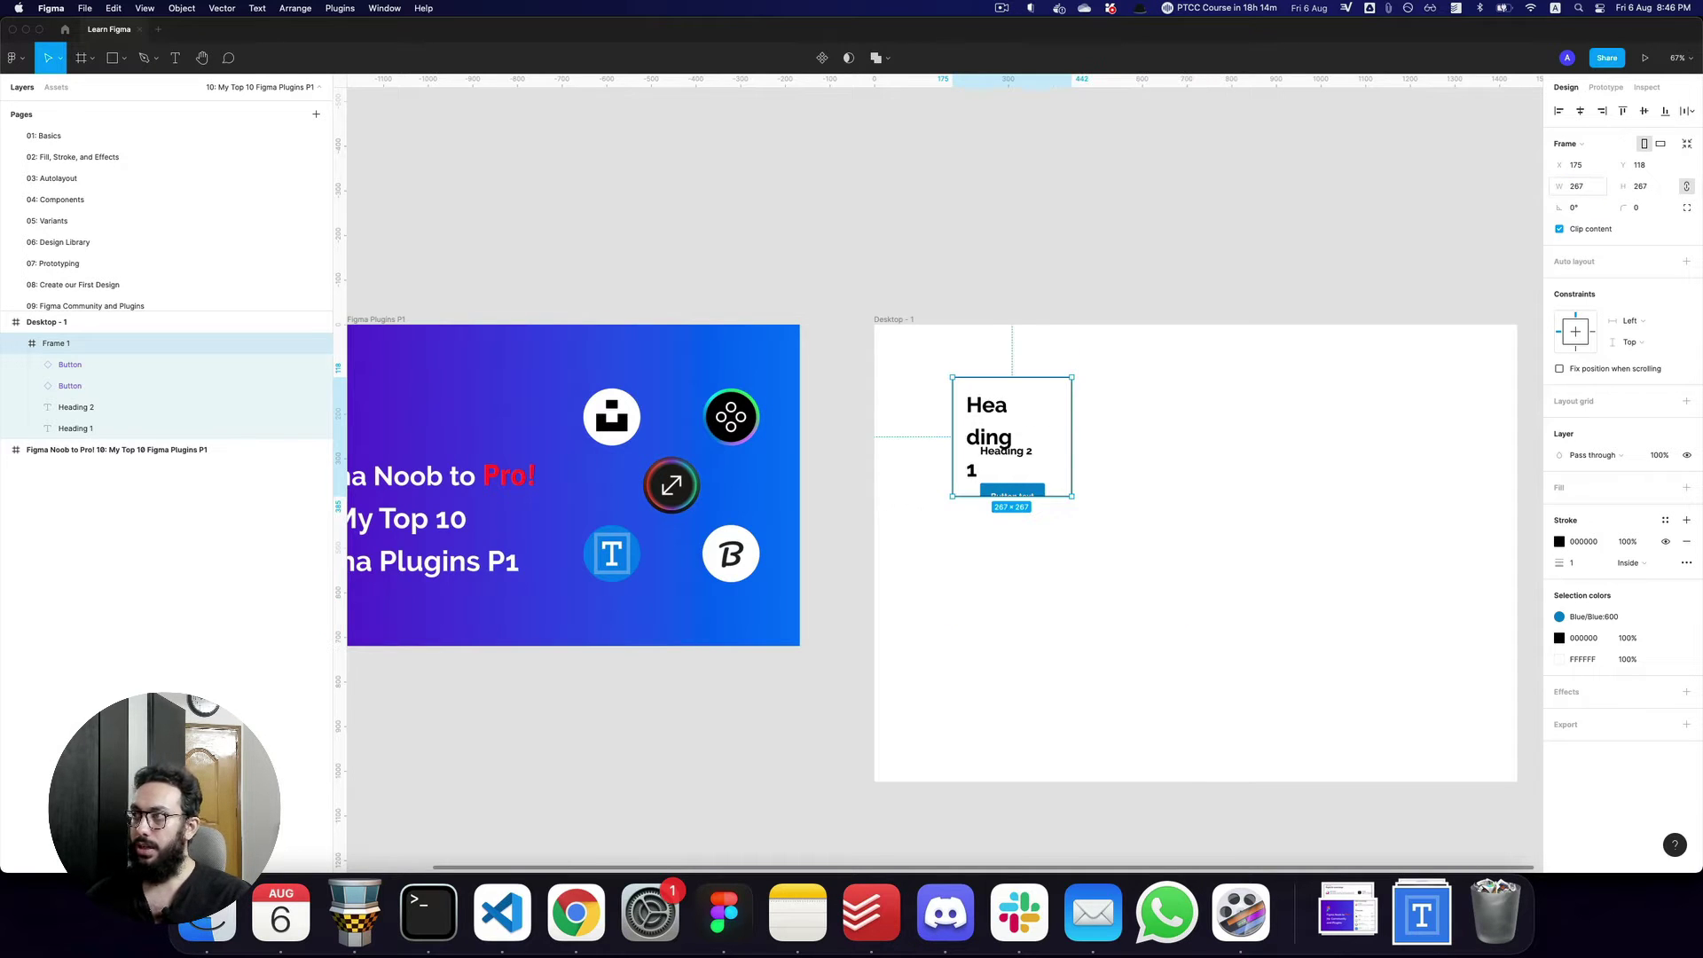
left_click(1011, 440)
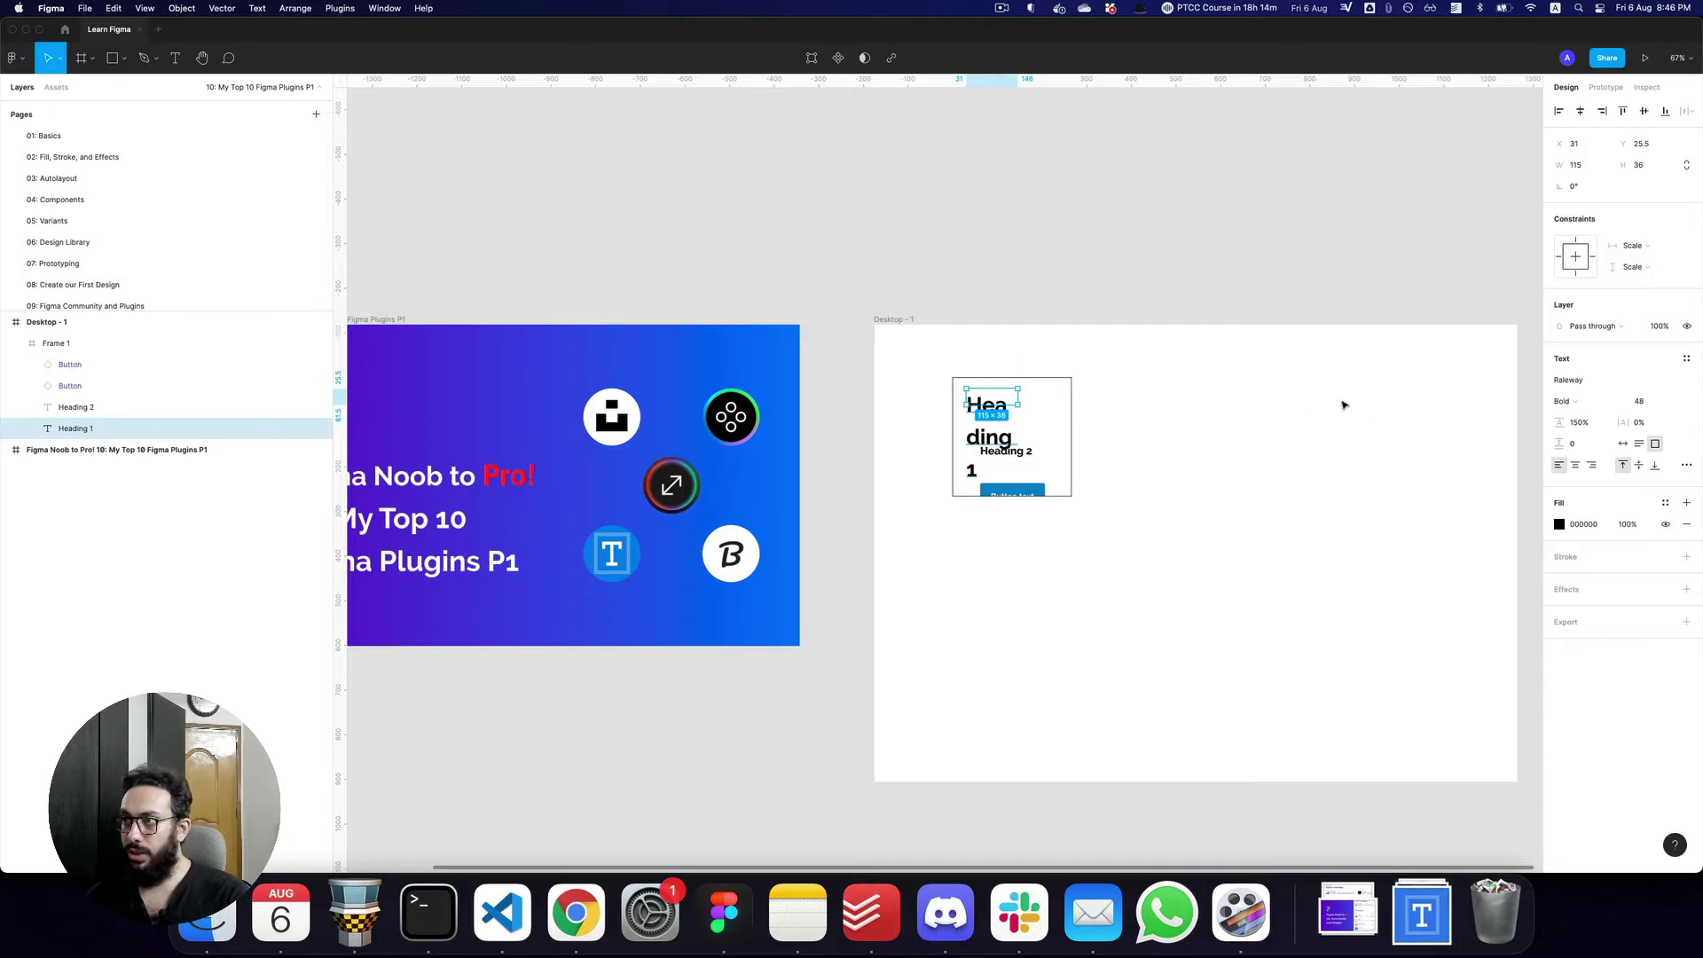
Undo the frame resize and the constraint changes on "Heading 1", and check that text's constraints.
key("super+z")
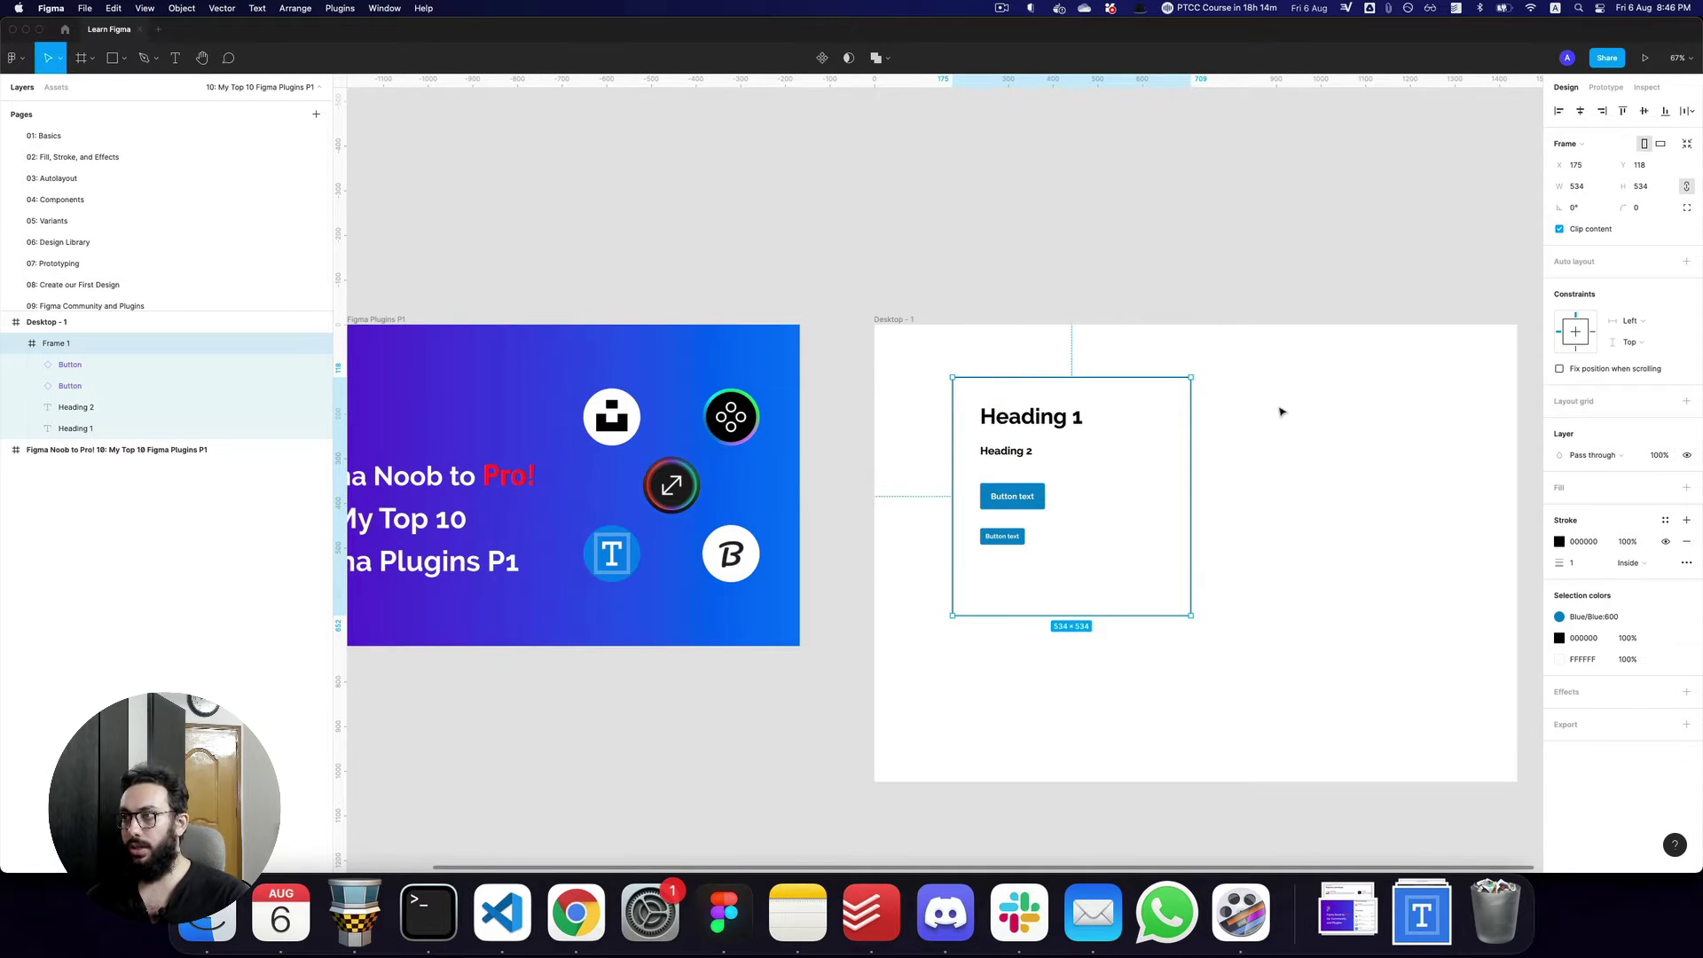
left_click(1280, 412)
double_click(1060, 429)
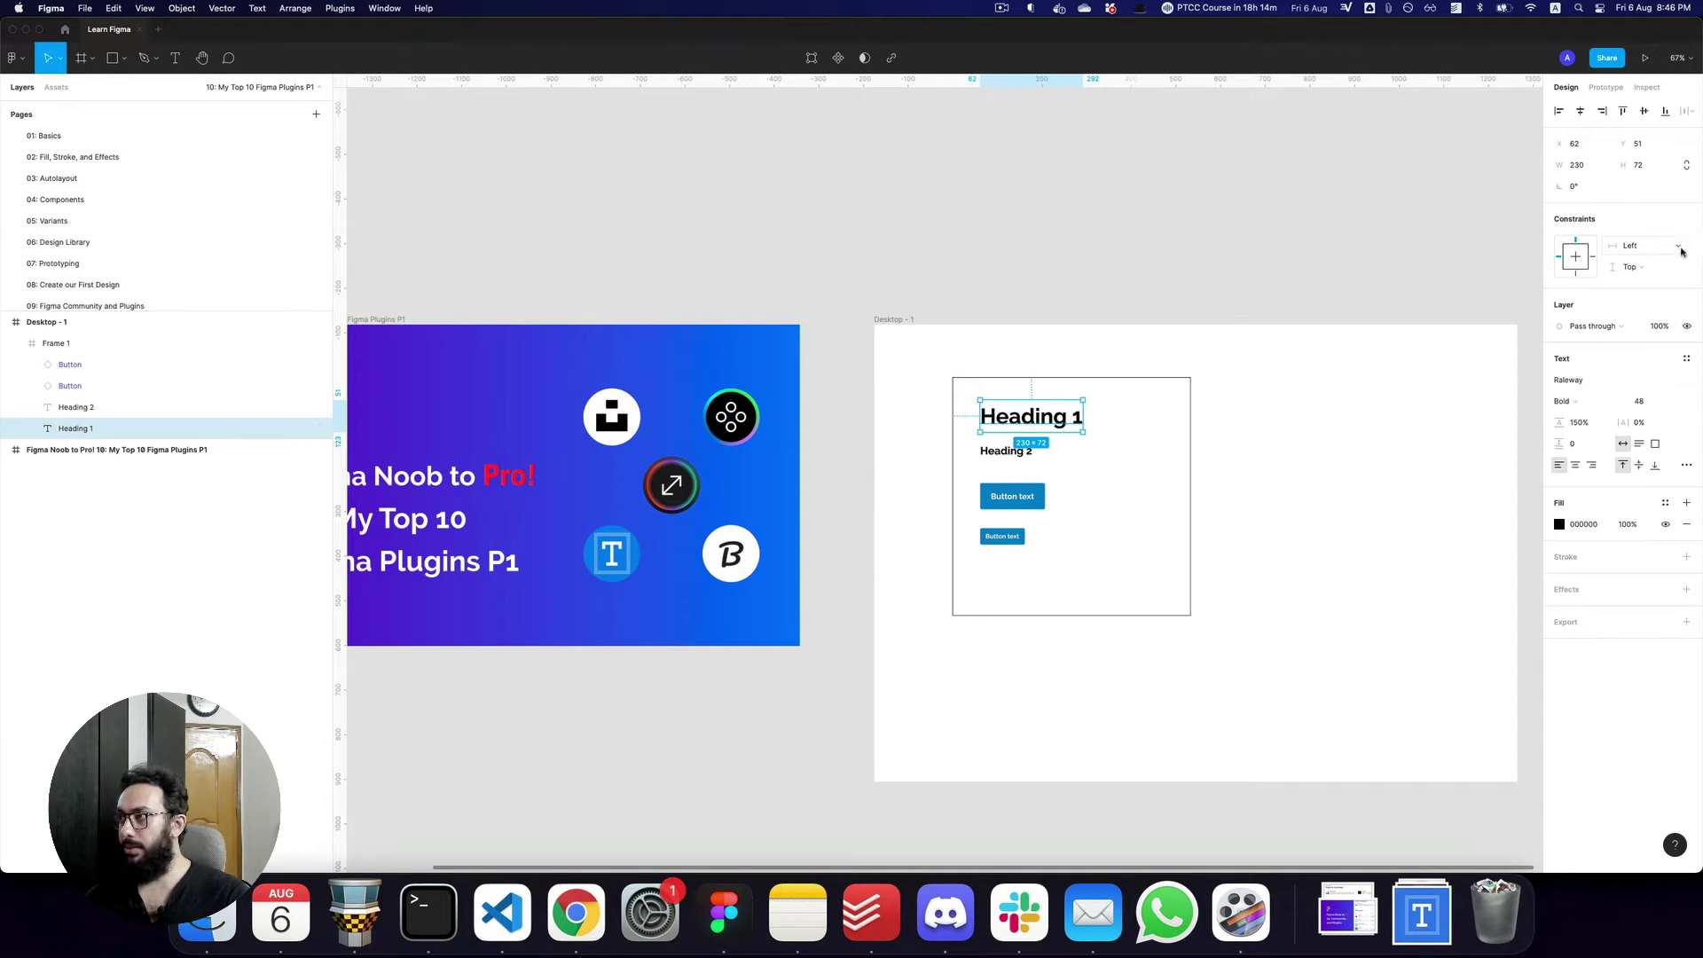
Shrink the square frame with its contents to about 379 × 379 using the Scale tool, and undo the scaling.
left_click(1146, 460)
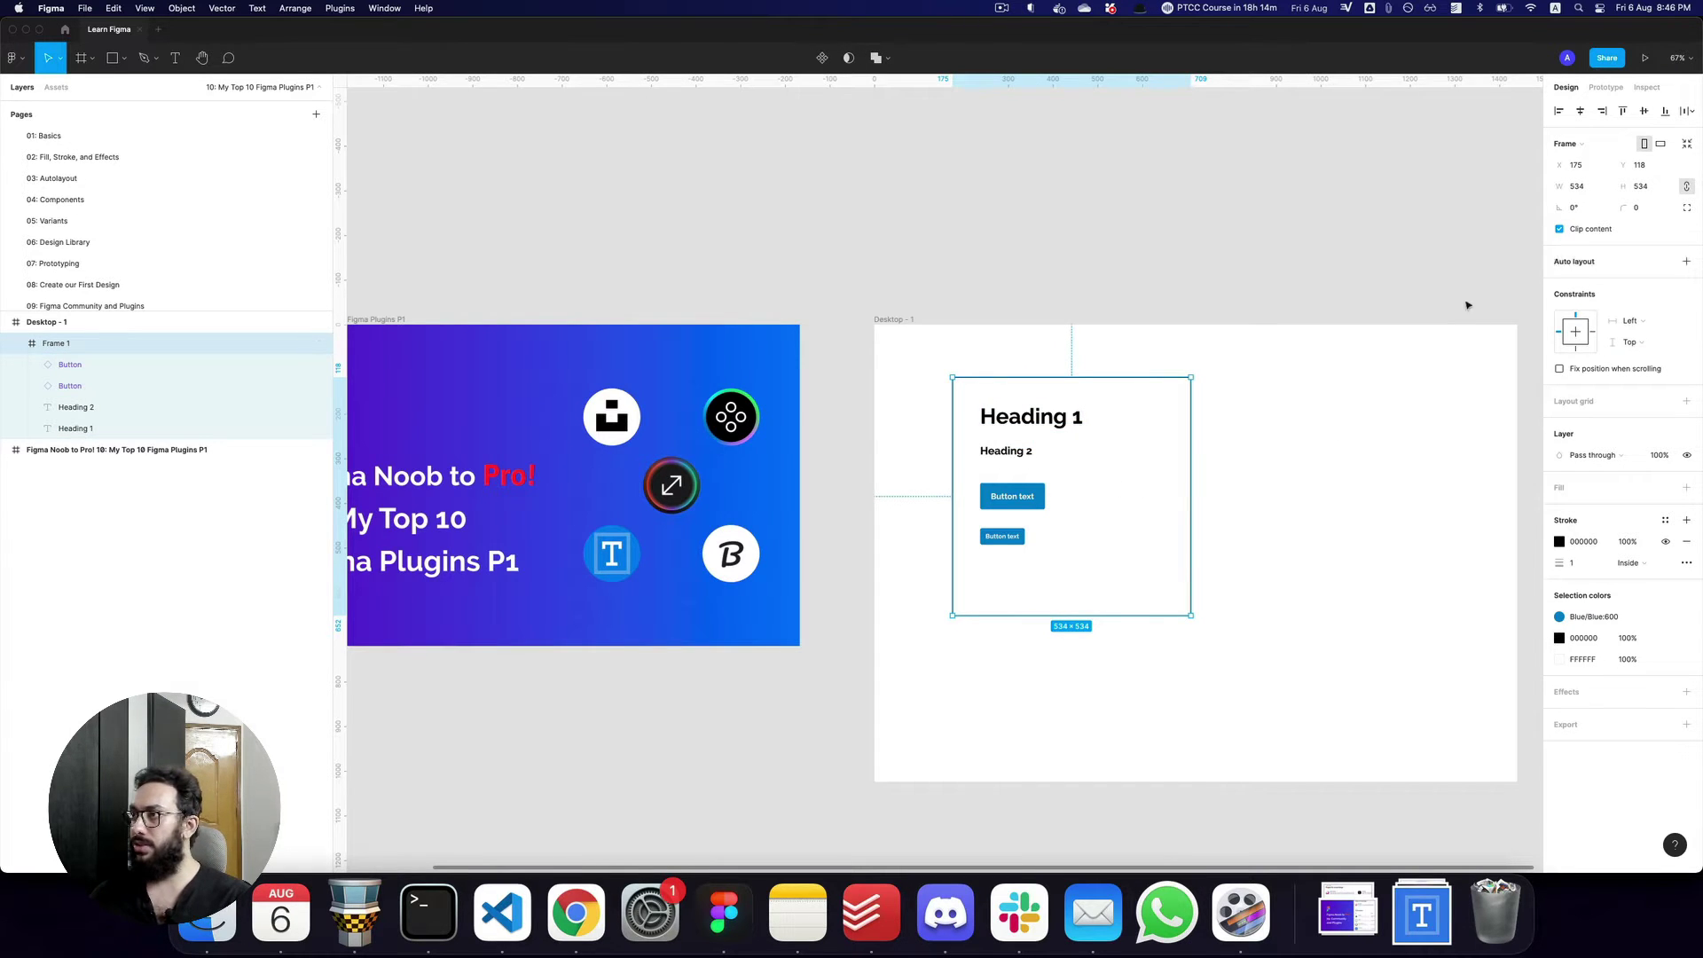
key("k")
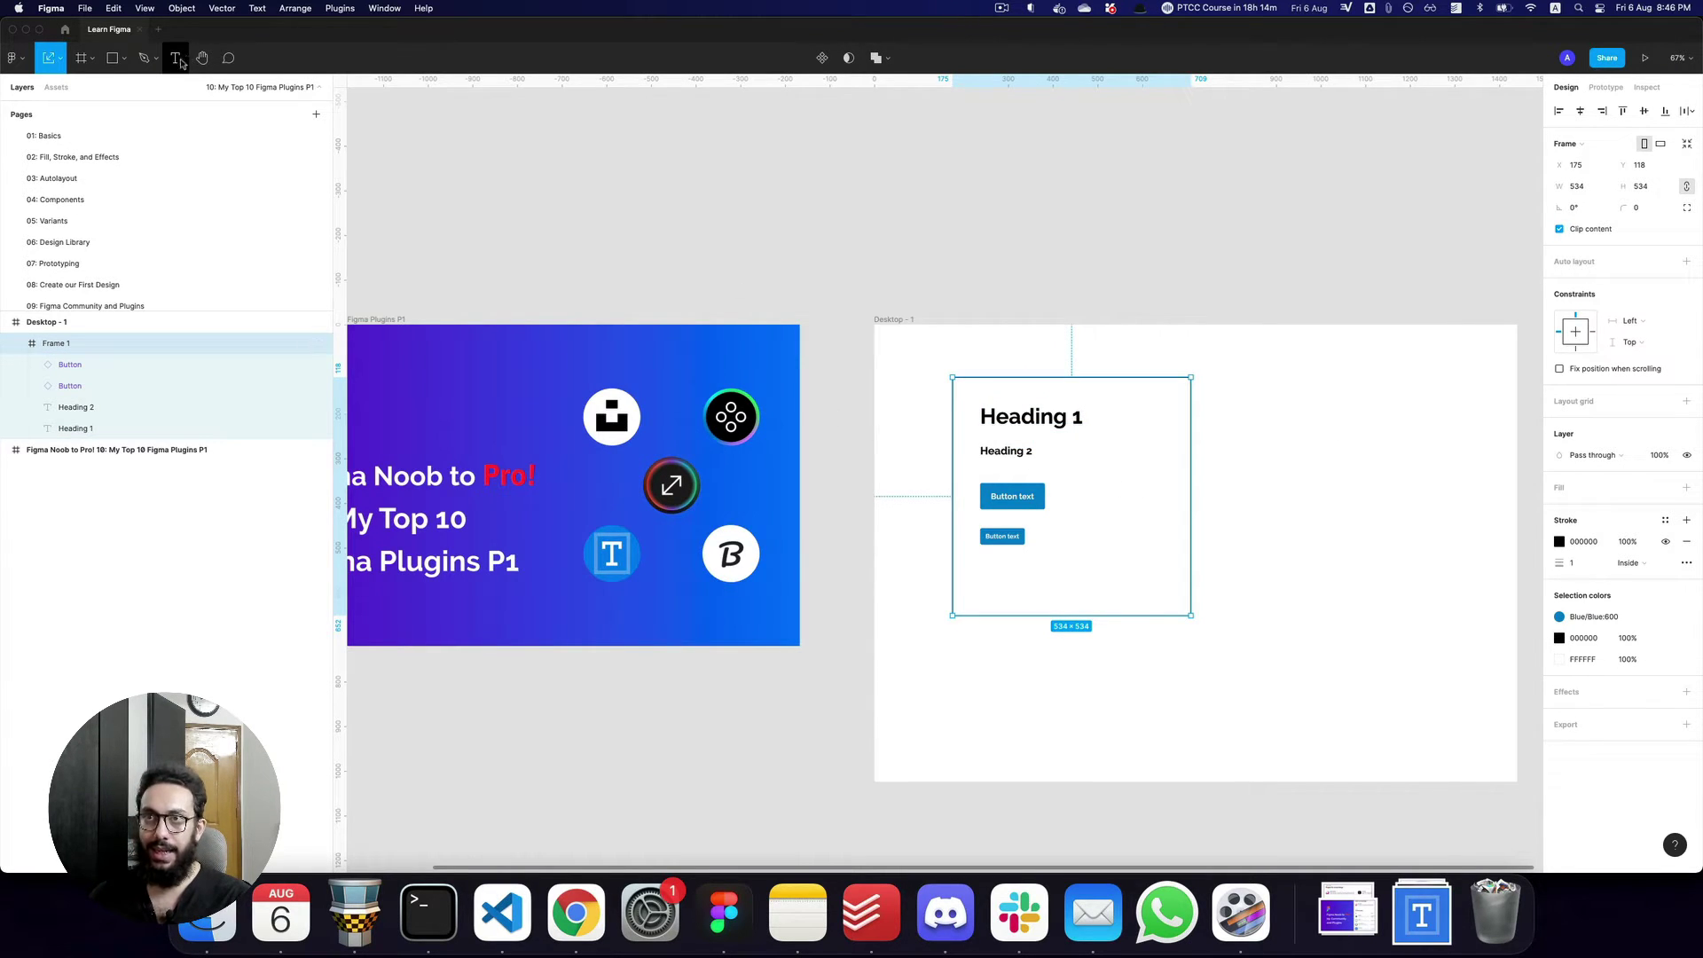
left_click(57, 57)
left_click(66, 106)
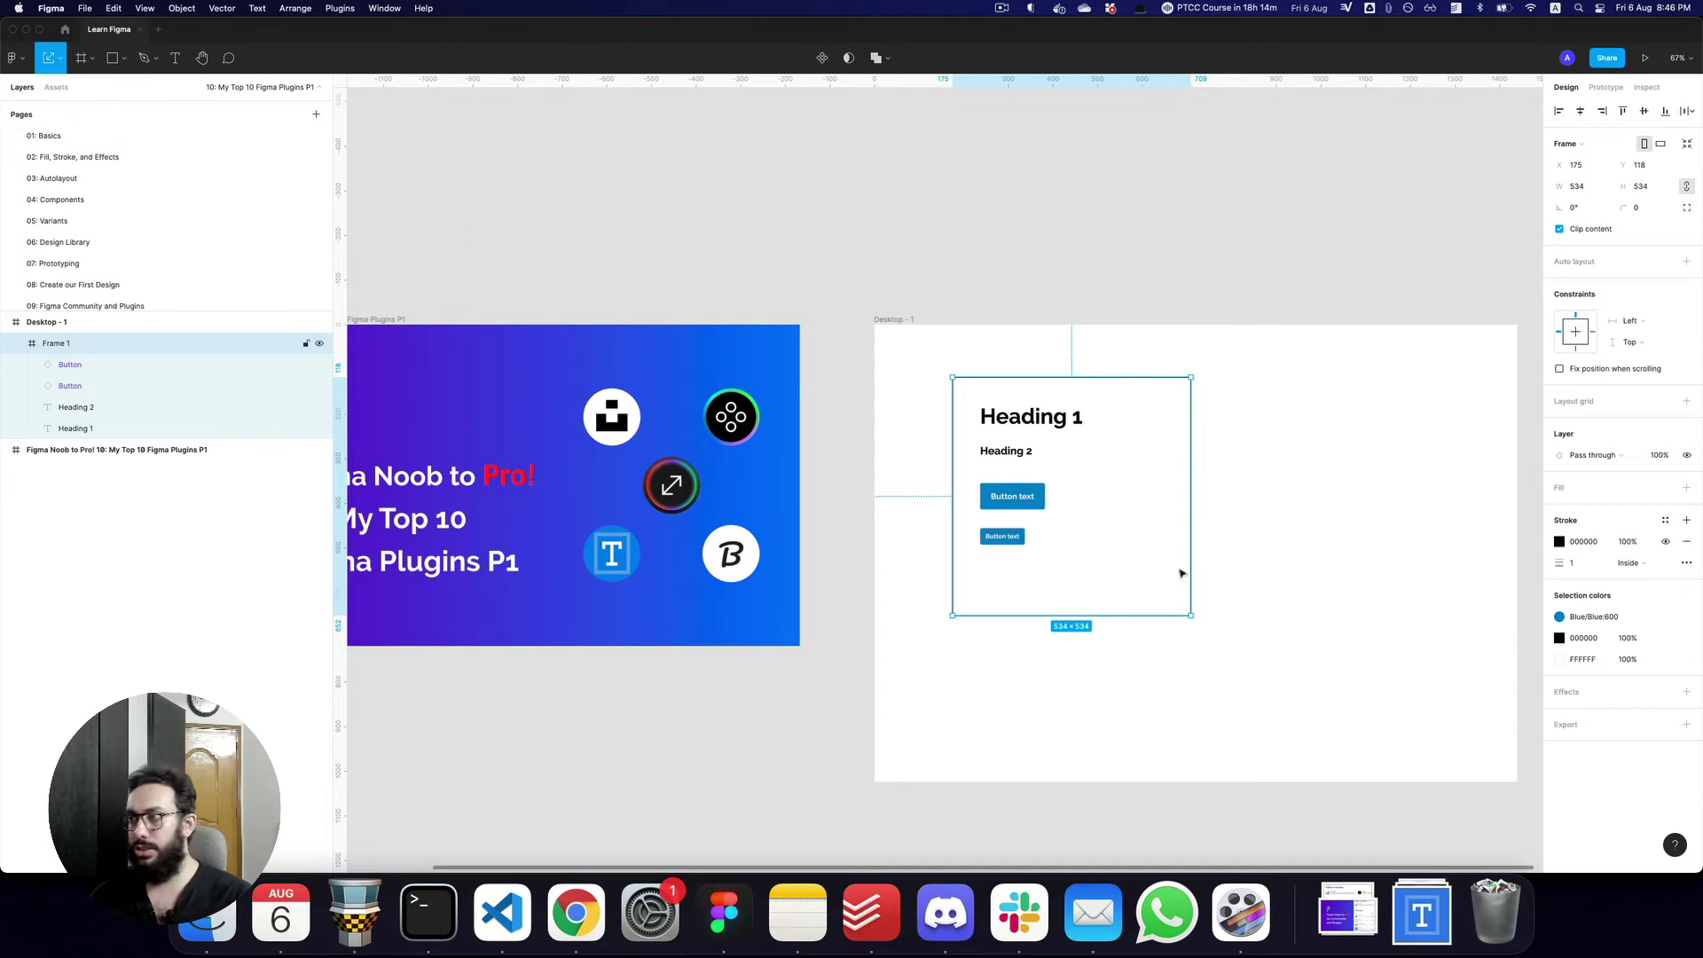
left_click_drag(1190, 614, 1119, 535)
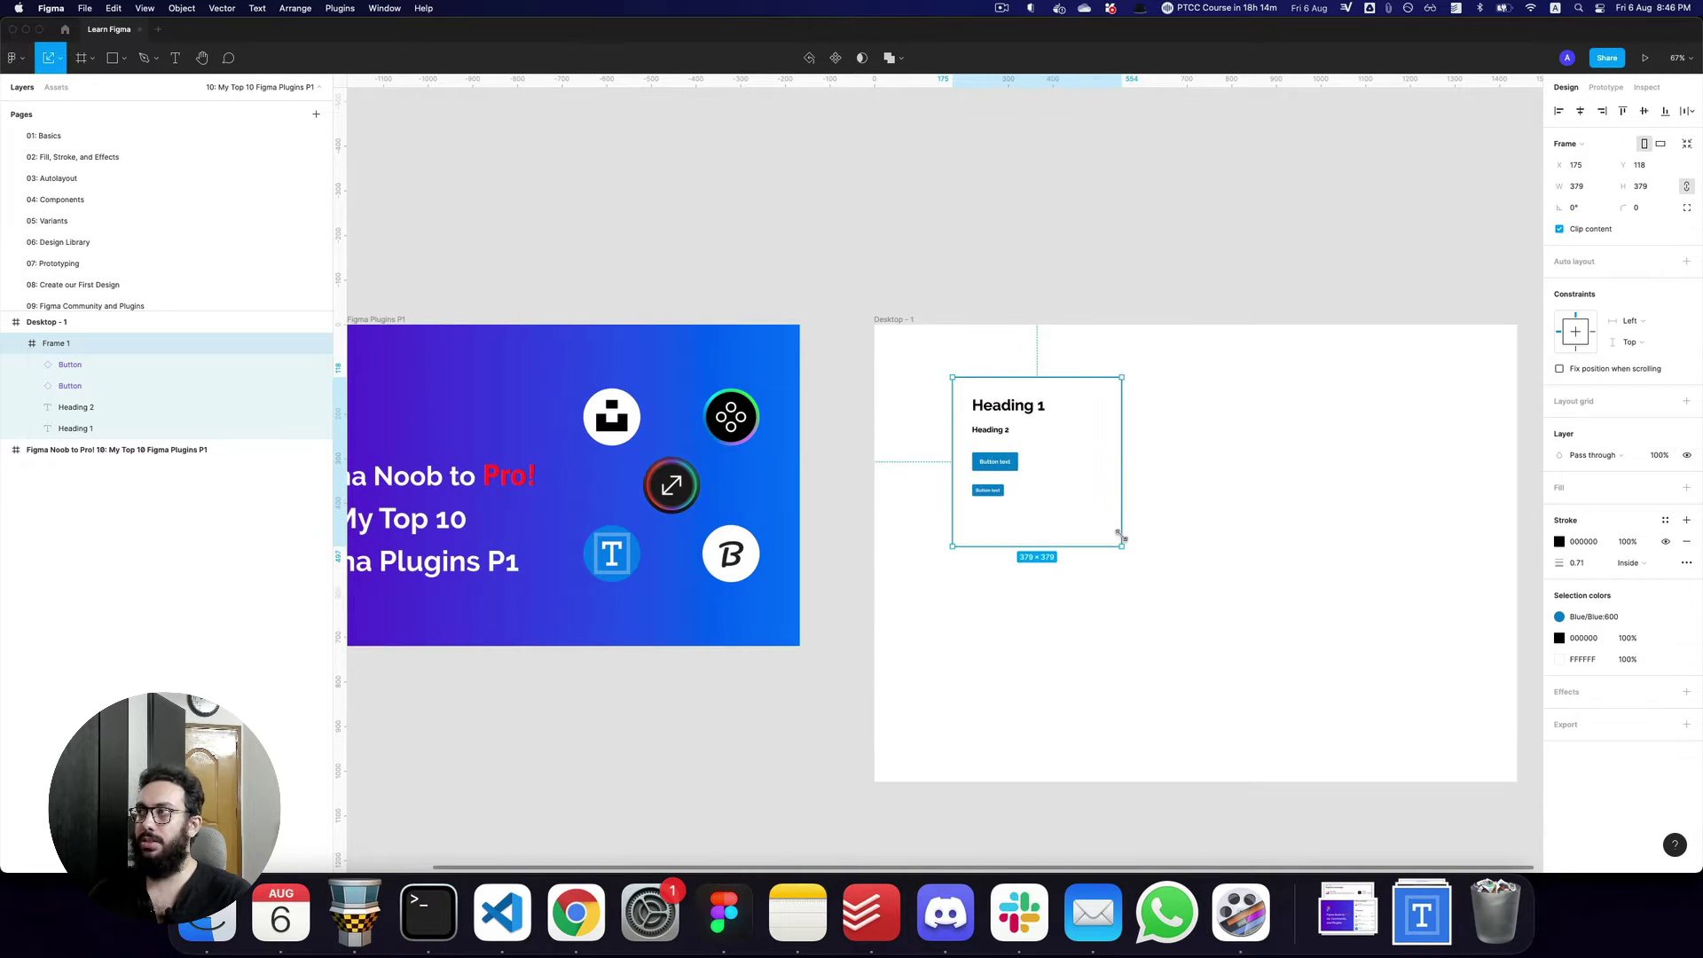
key("super+z")
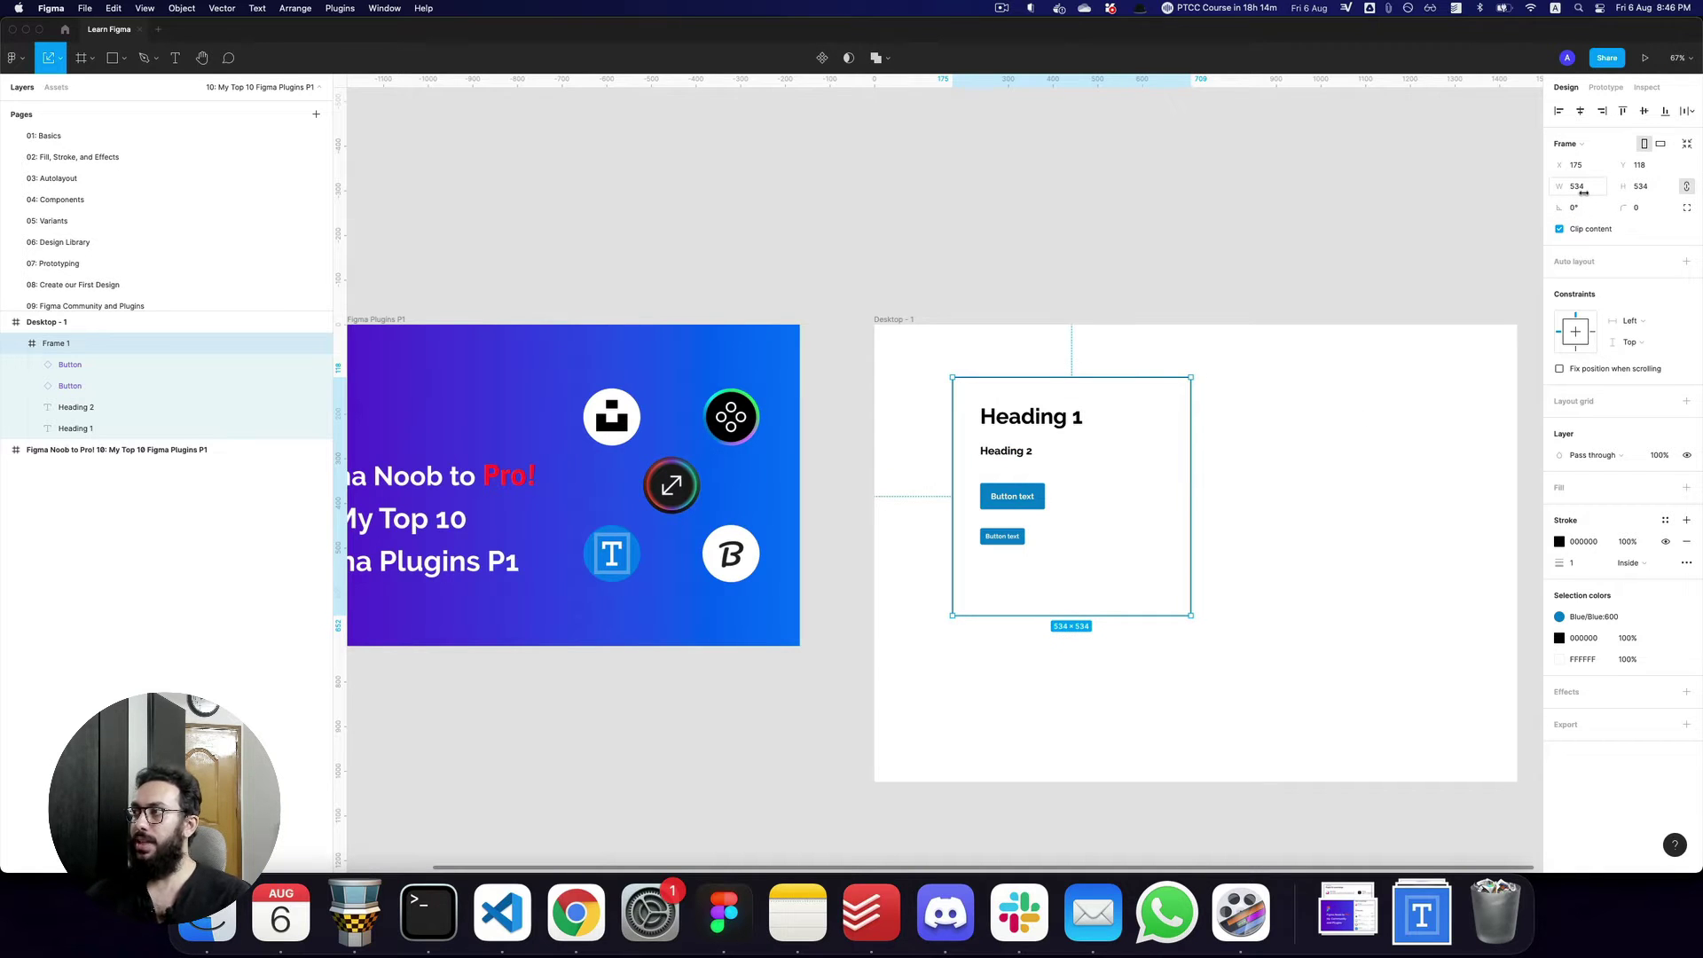
Calculate half of the frame's width by evaluating 534/2 in the Alfred launcher.
key("super+space")
key("Escape")
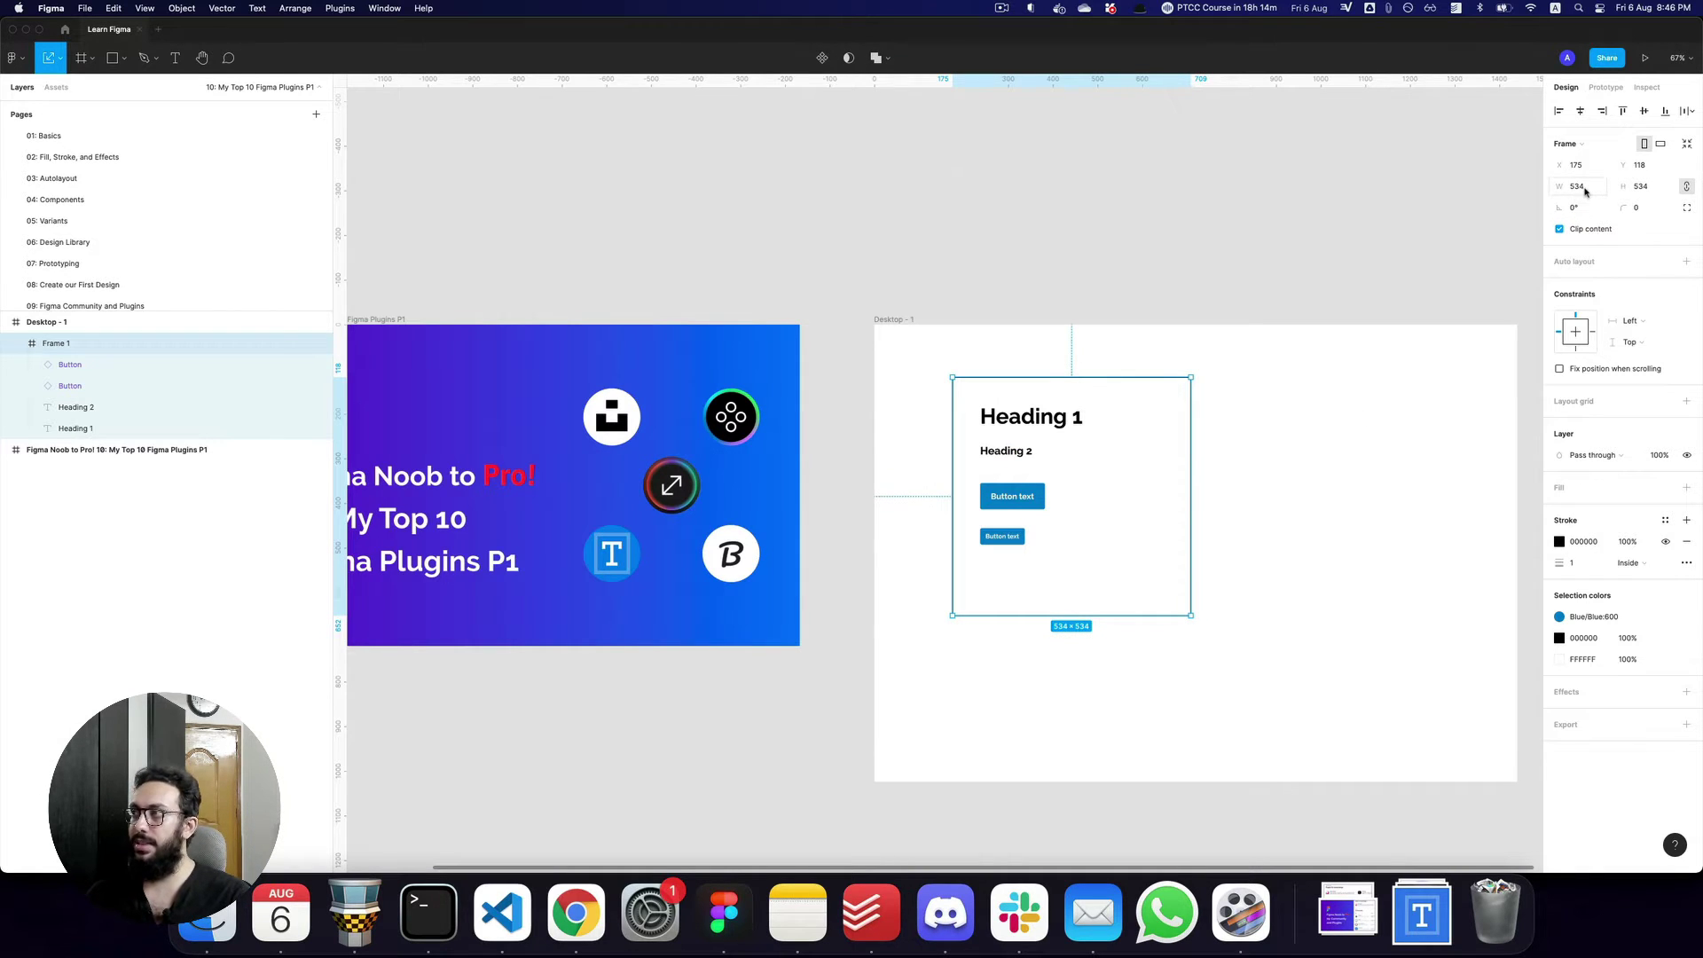
key("alt+space")
type("5")
key("BackSpace")
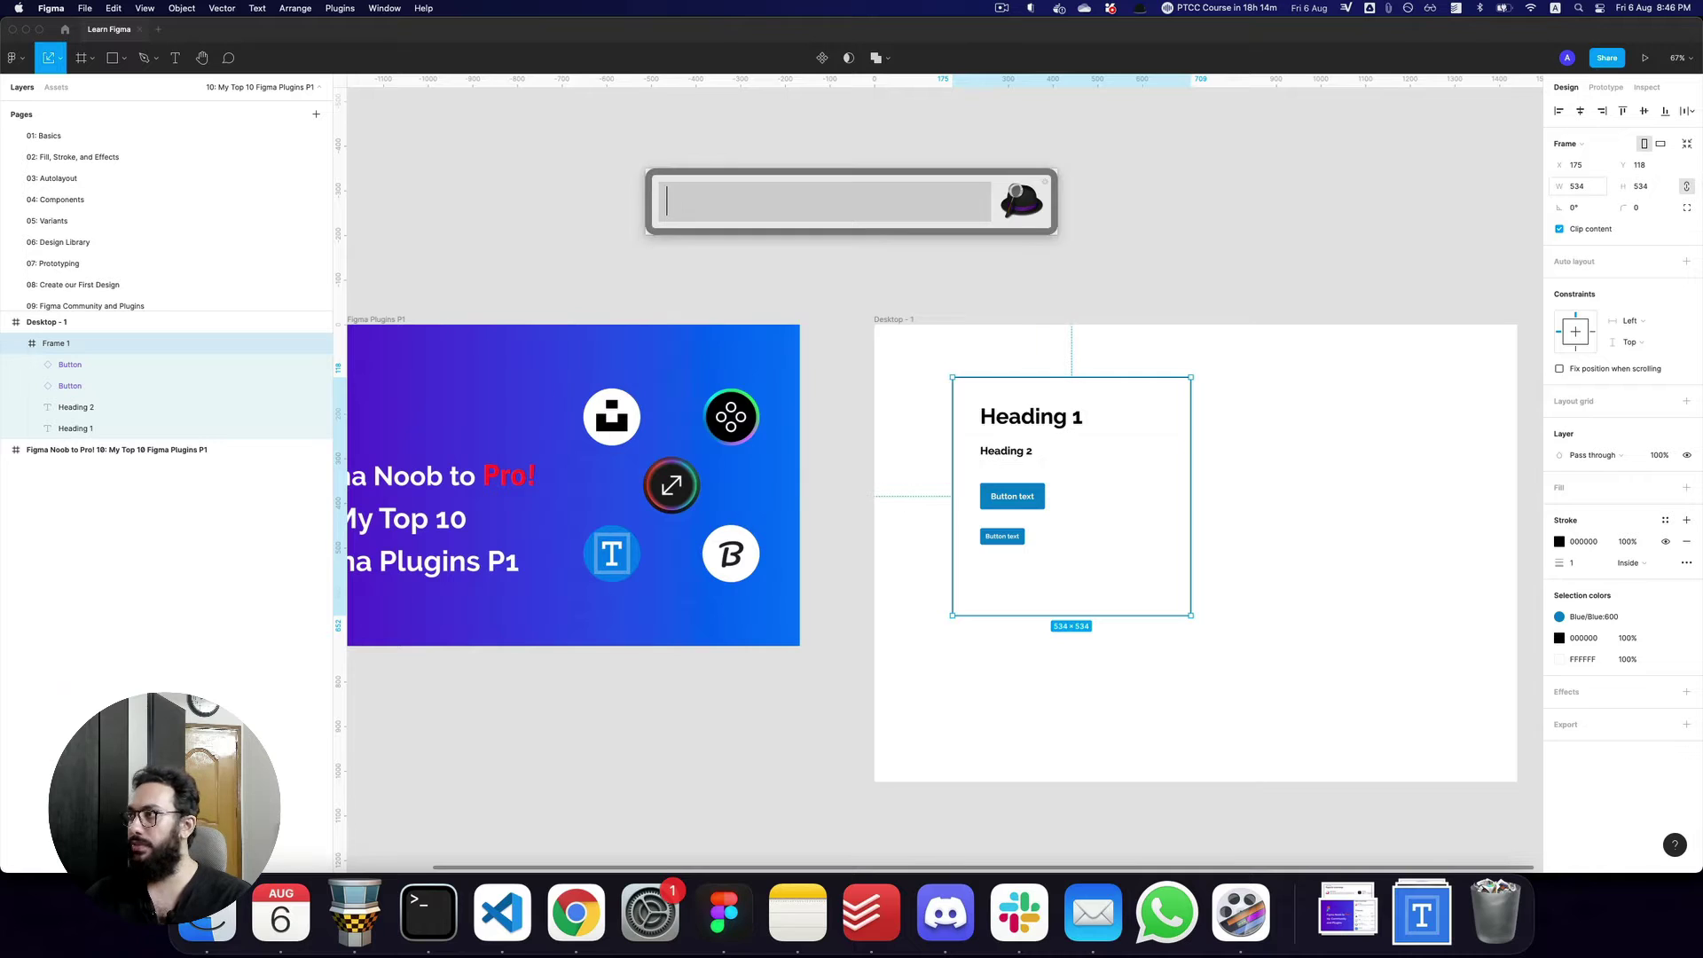
type("534/2")
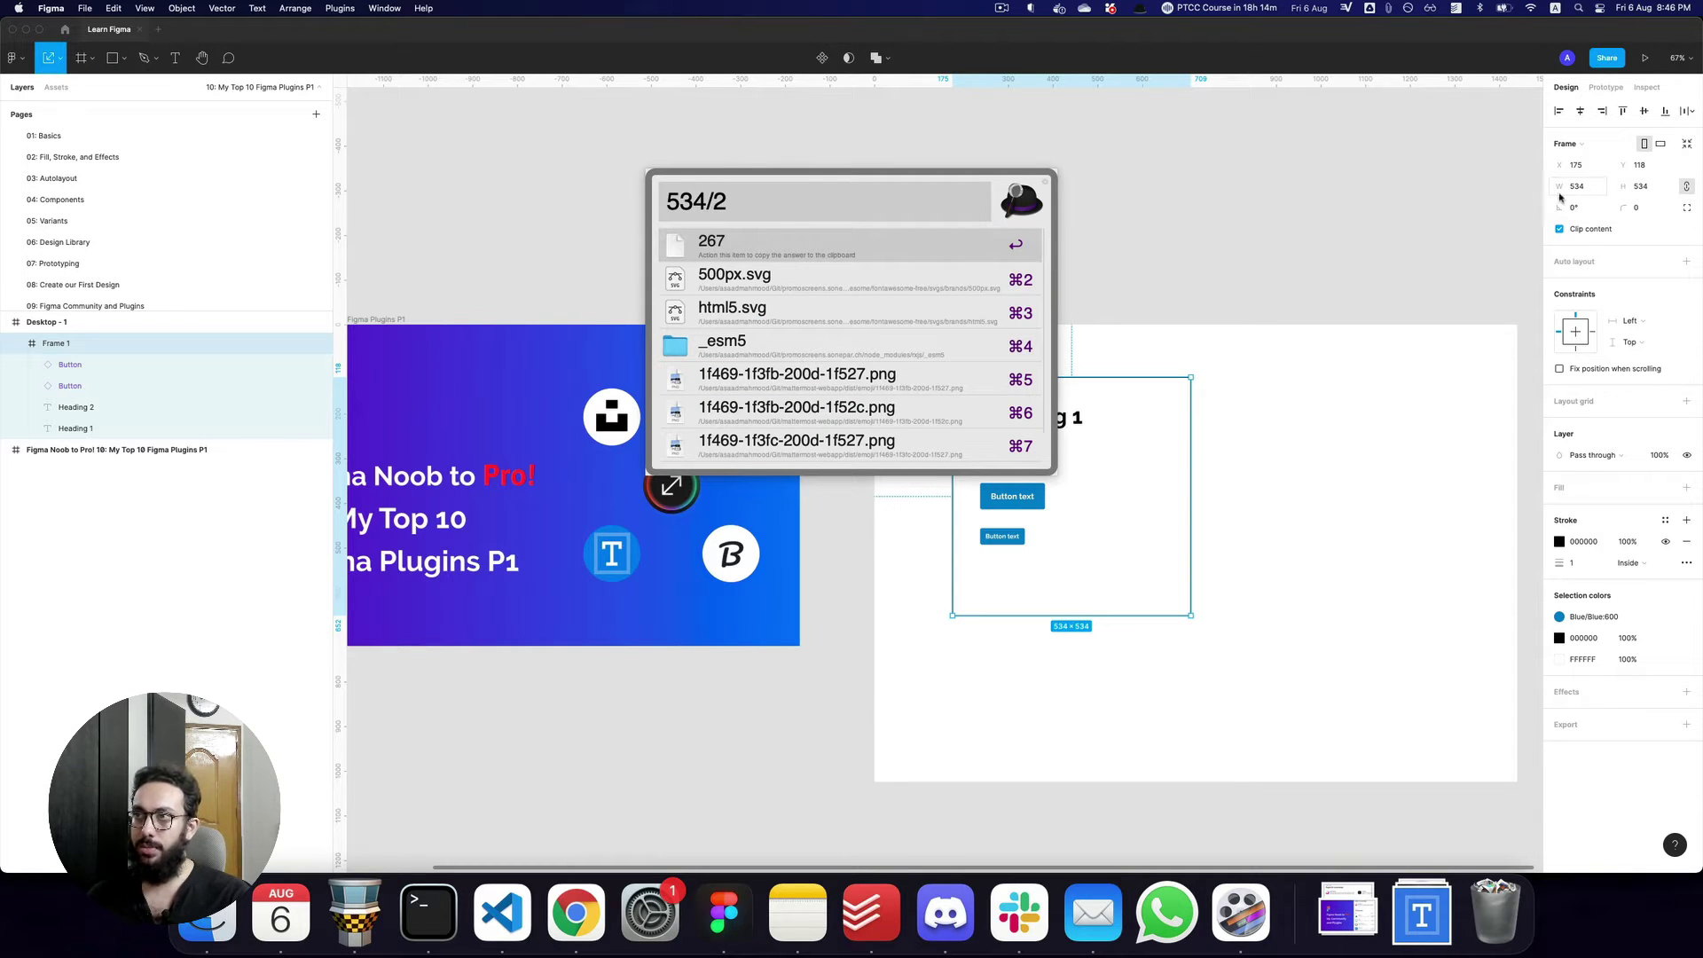
key("Return")
Scale the square frame freehand to about 256 × 256 with its contents, and undo the scaling.
left_click_drag(1190, 613, 1060, 482)
left_click_drag(1064, 487, 1068, 491)
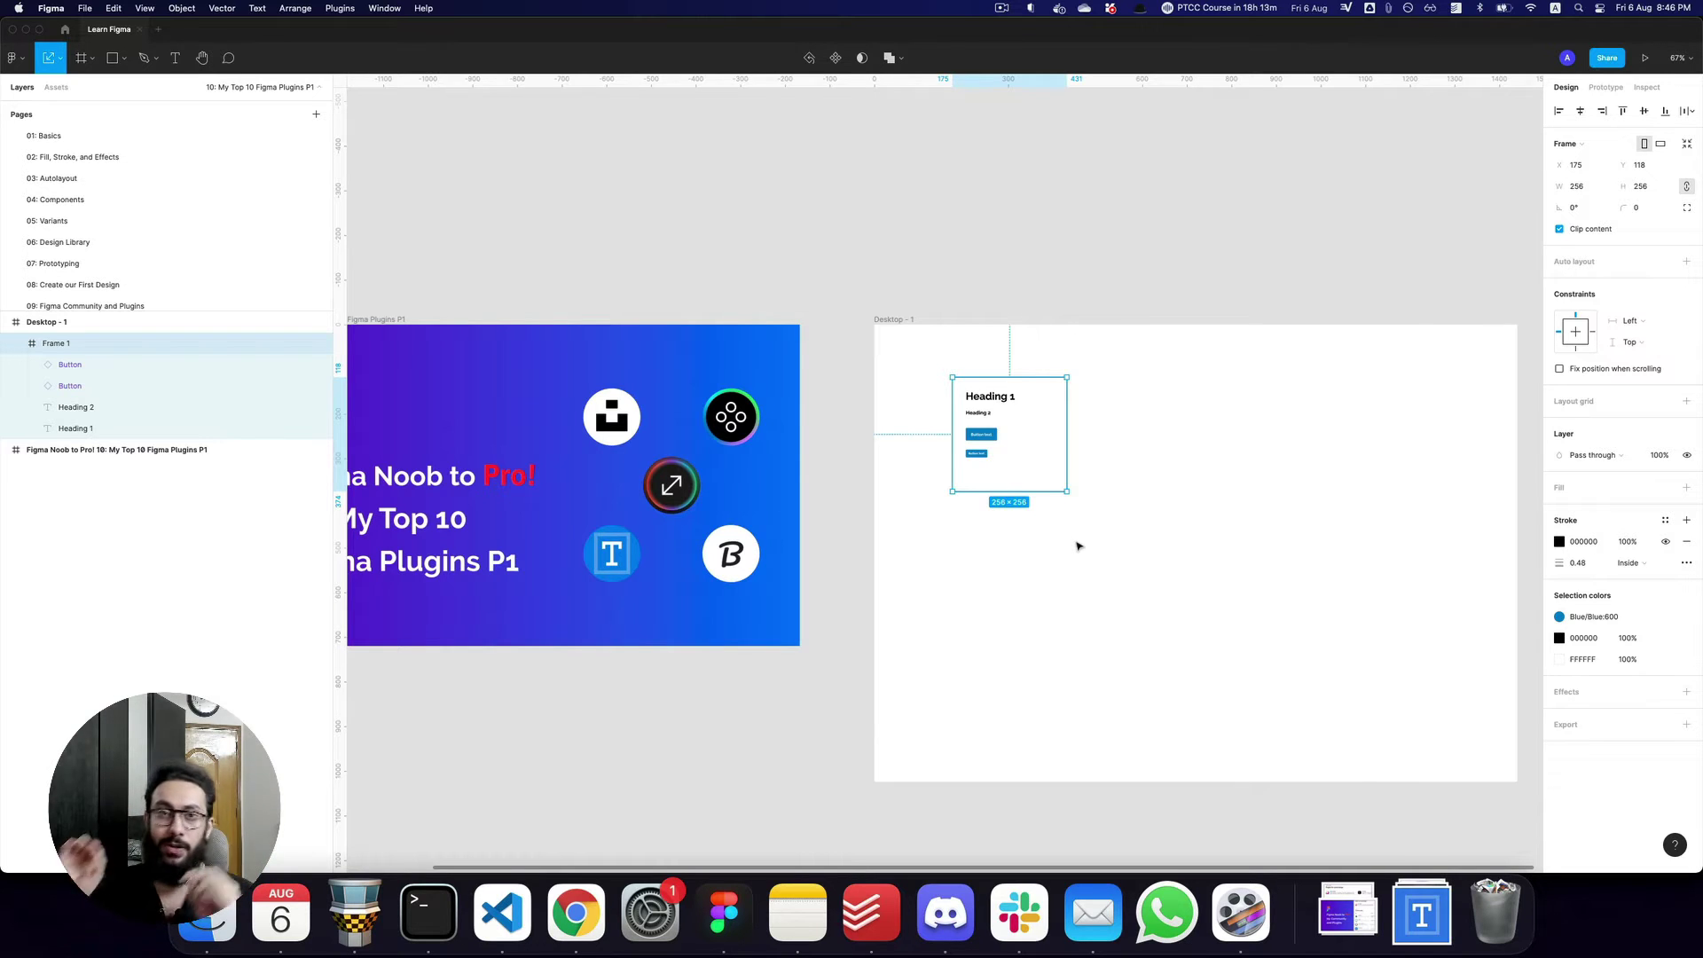
key("super+z")
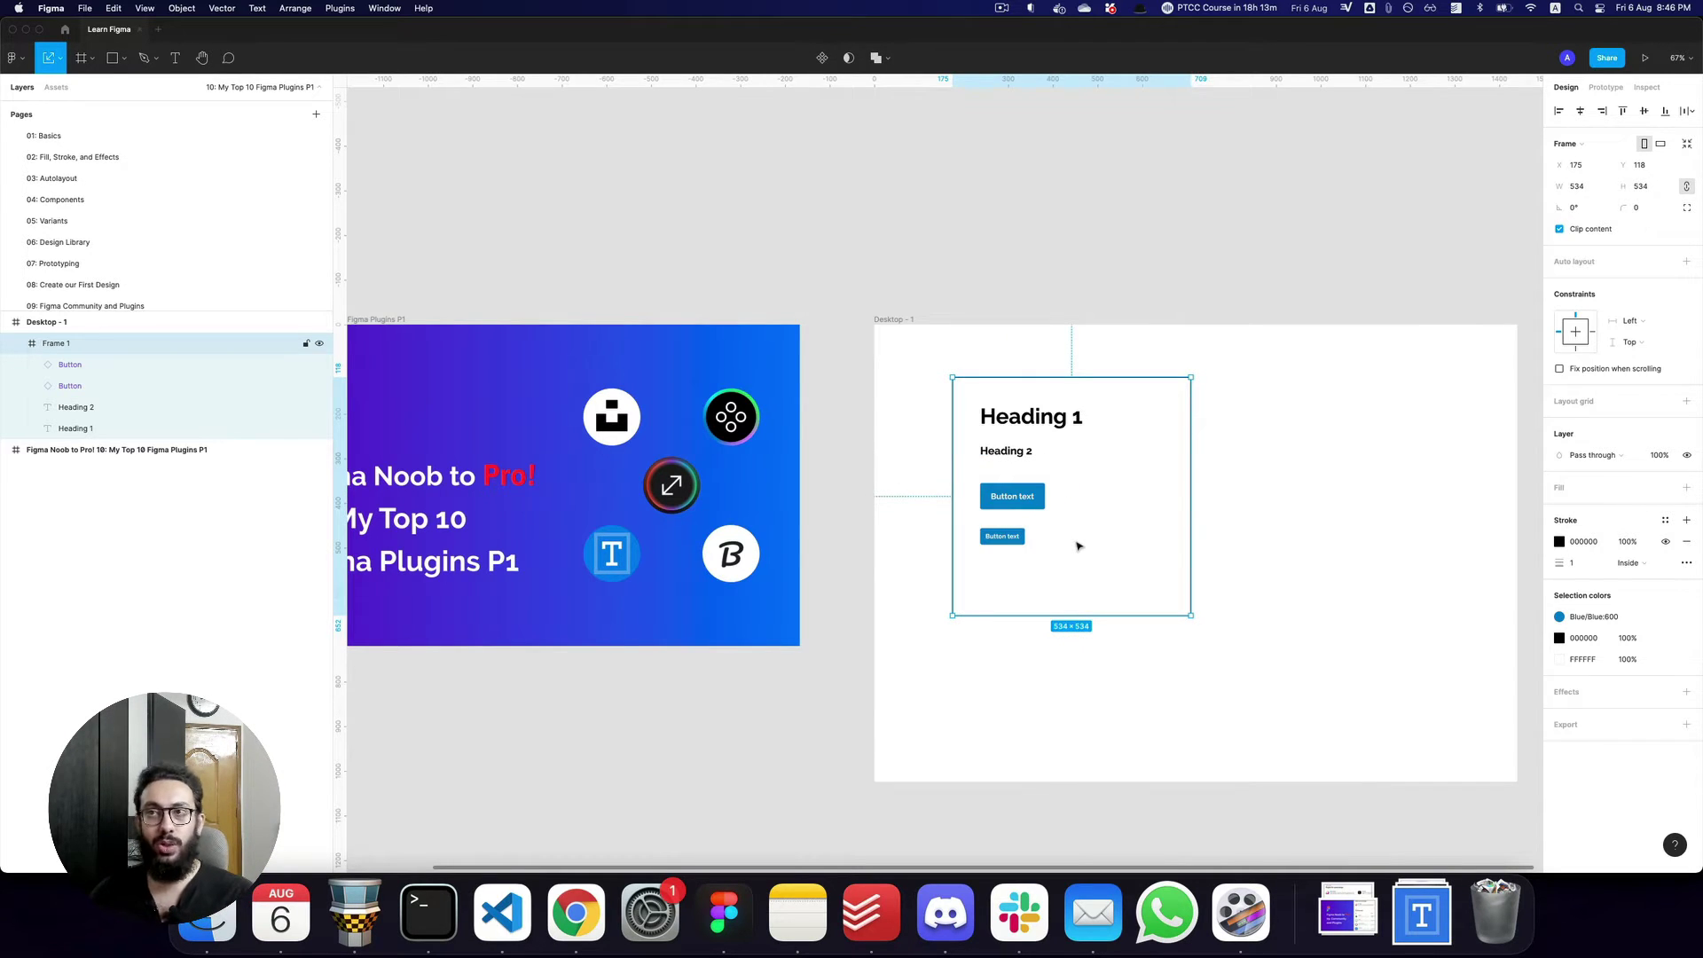
Run the Scale plugin in Percent mode to shrink the square frame to 267 × 267, and undo the resize.
left_click(340, 8)
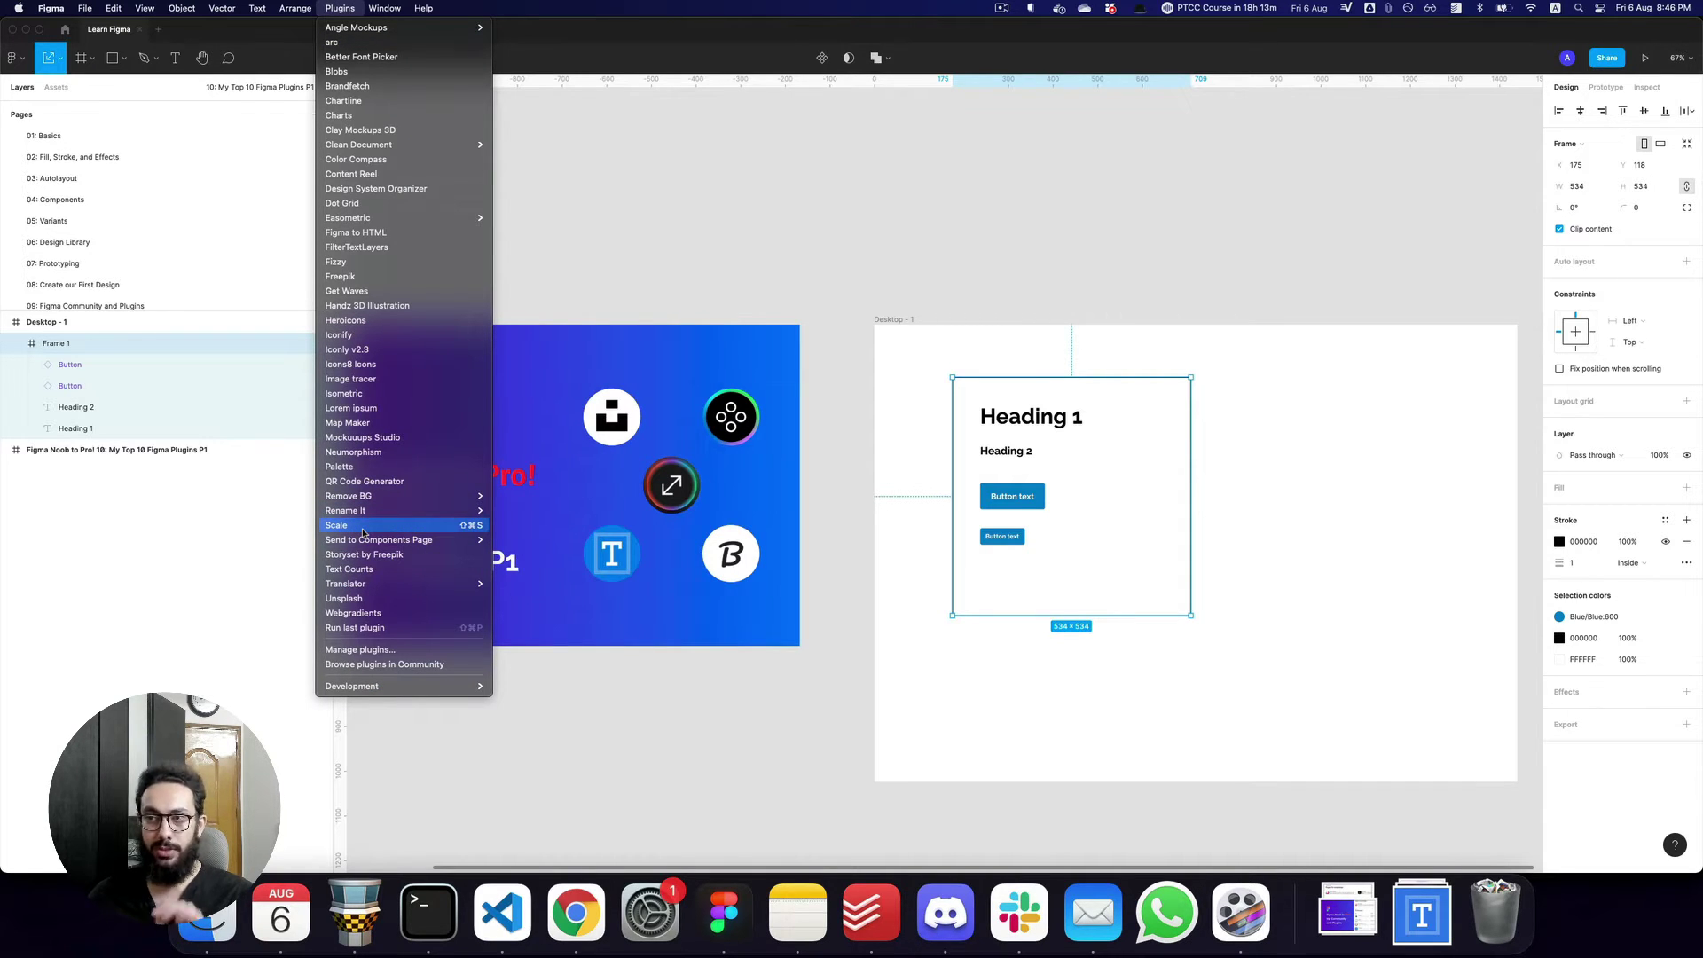
left_click(472, 530)
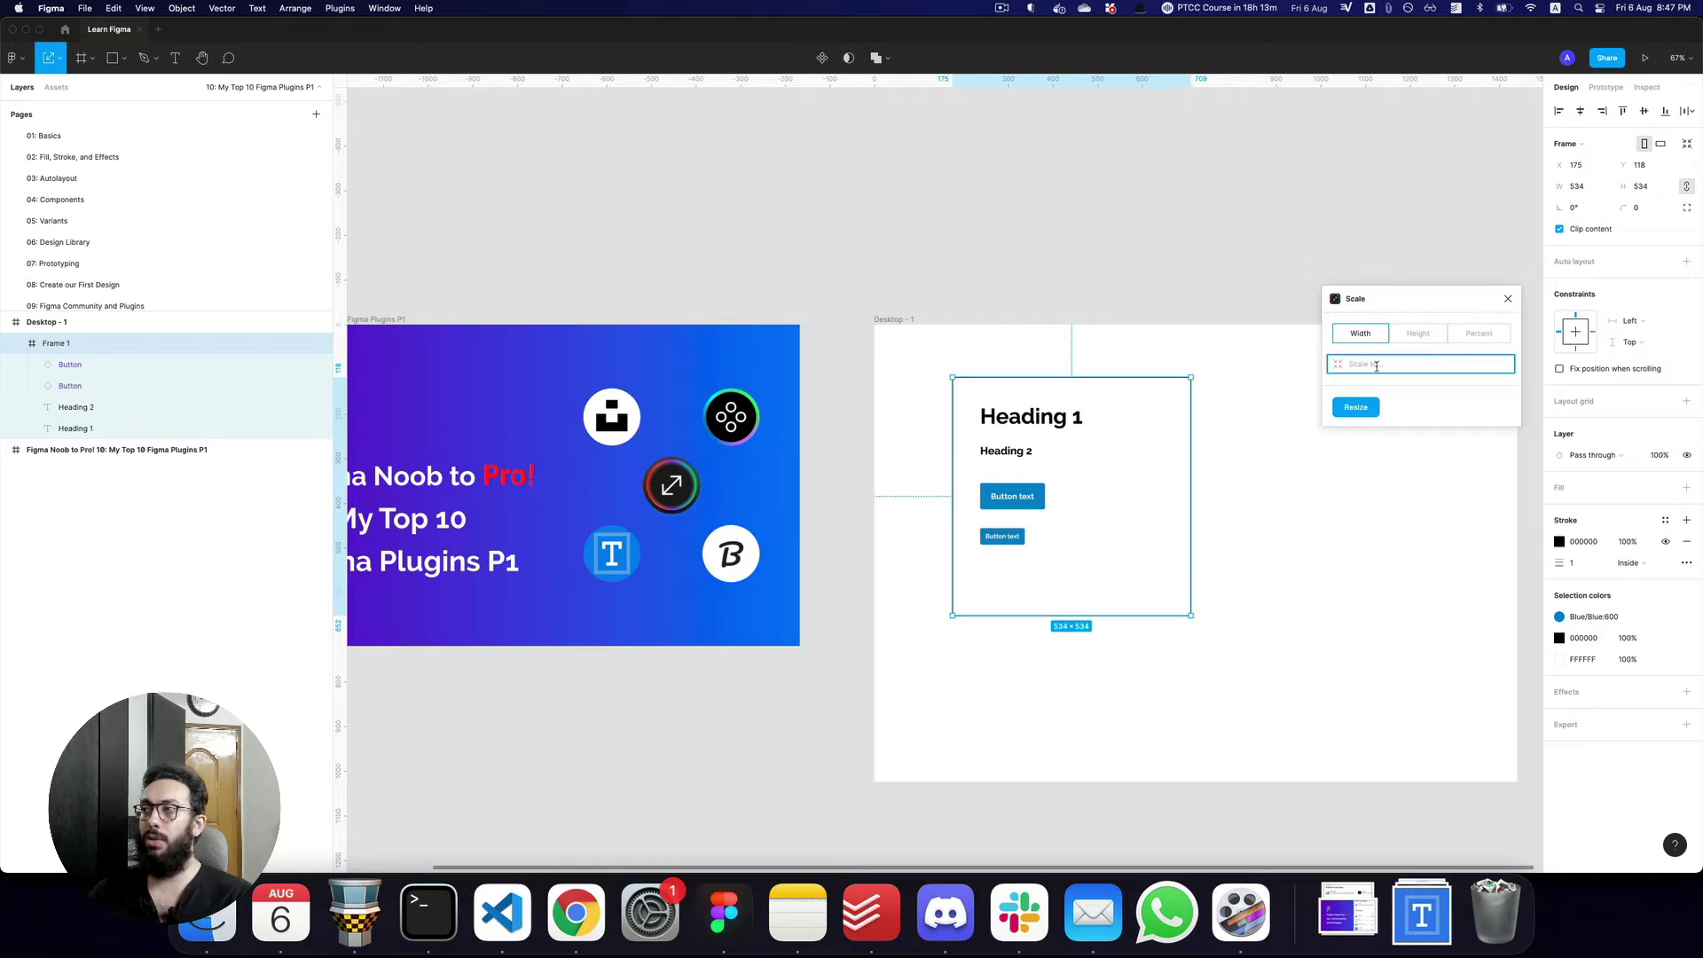
left_click(1462, 339)
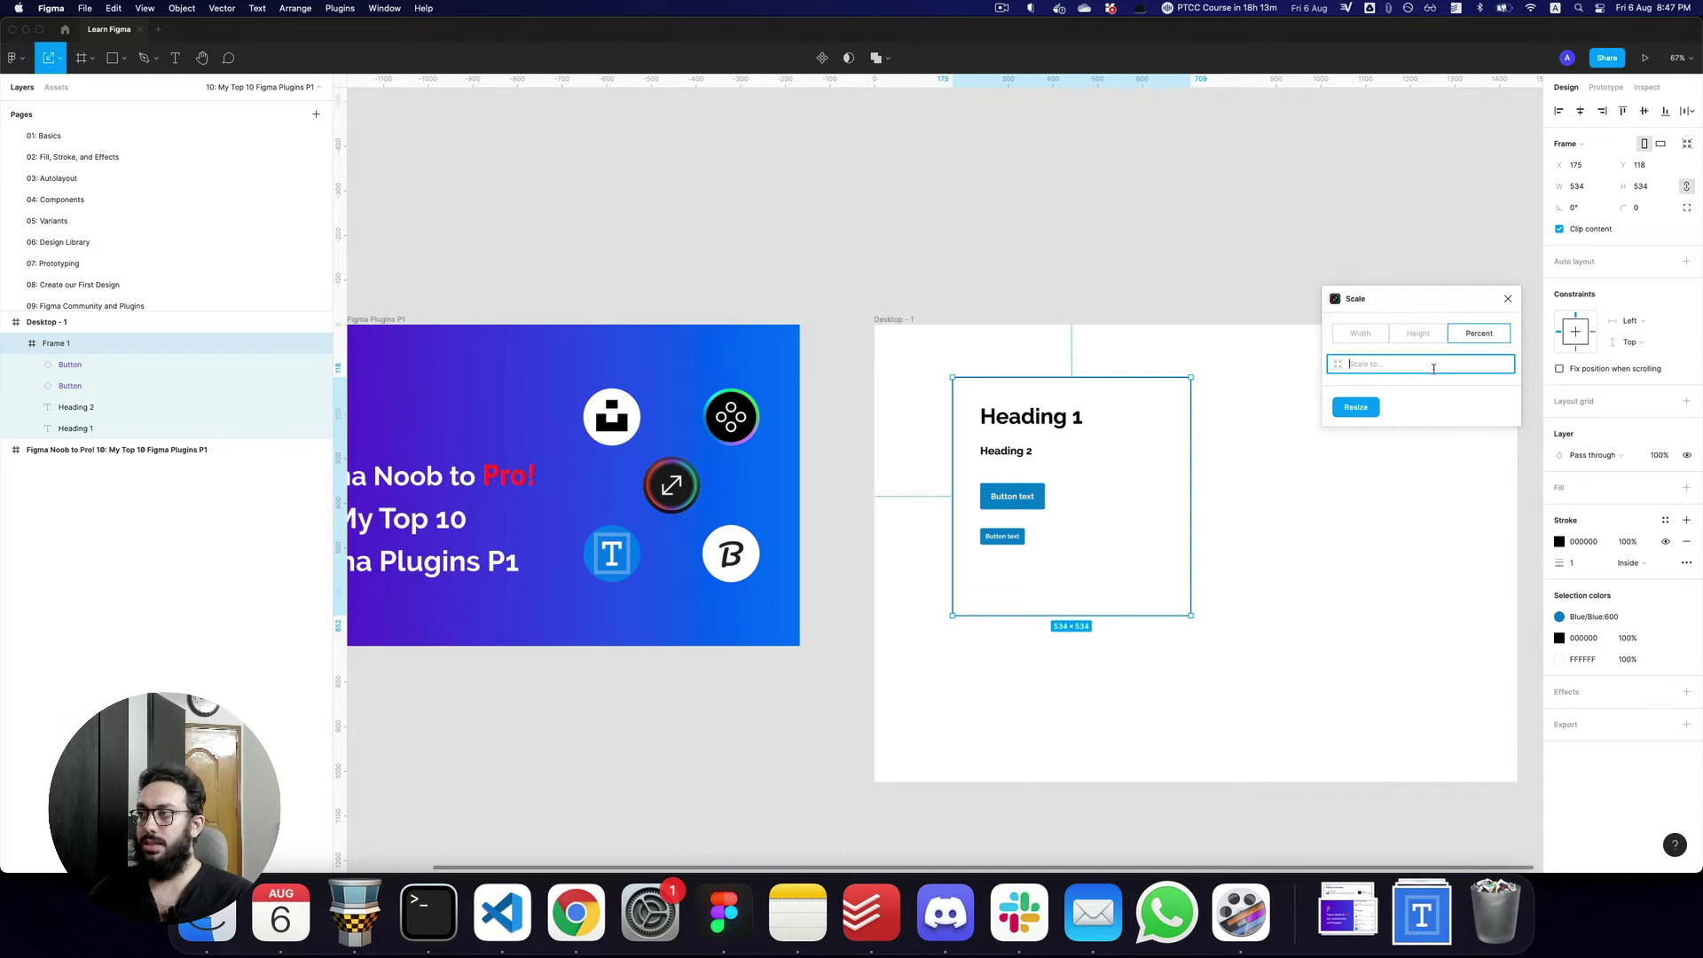
left_click(1363, 412)
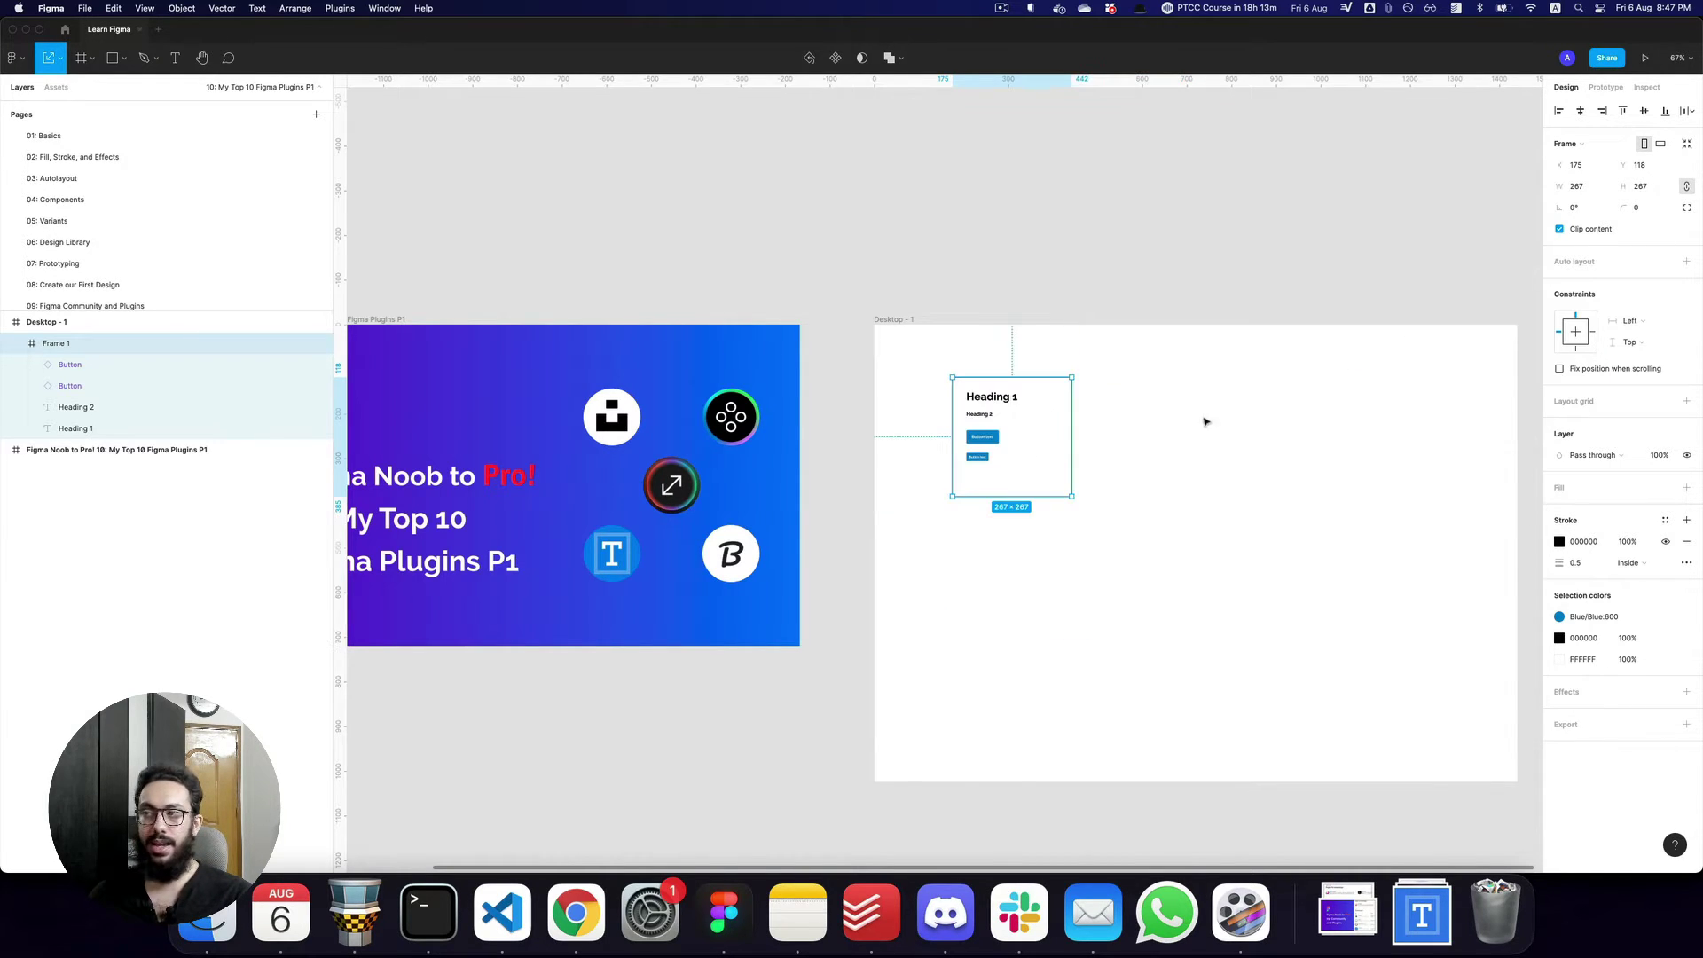
key("super+z")
Rerun the Scale plugin on the square frame and resize it with its contents to a width of 1000.
key("alt+super+p")
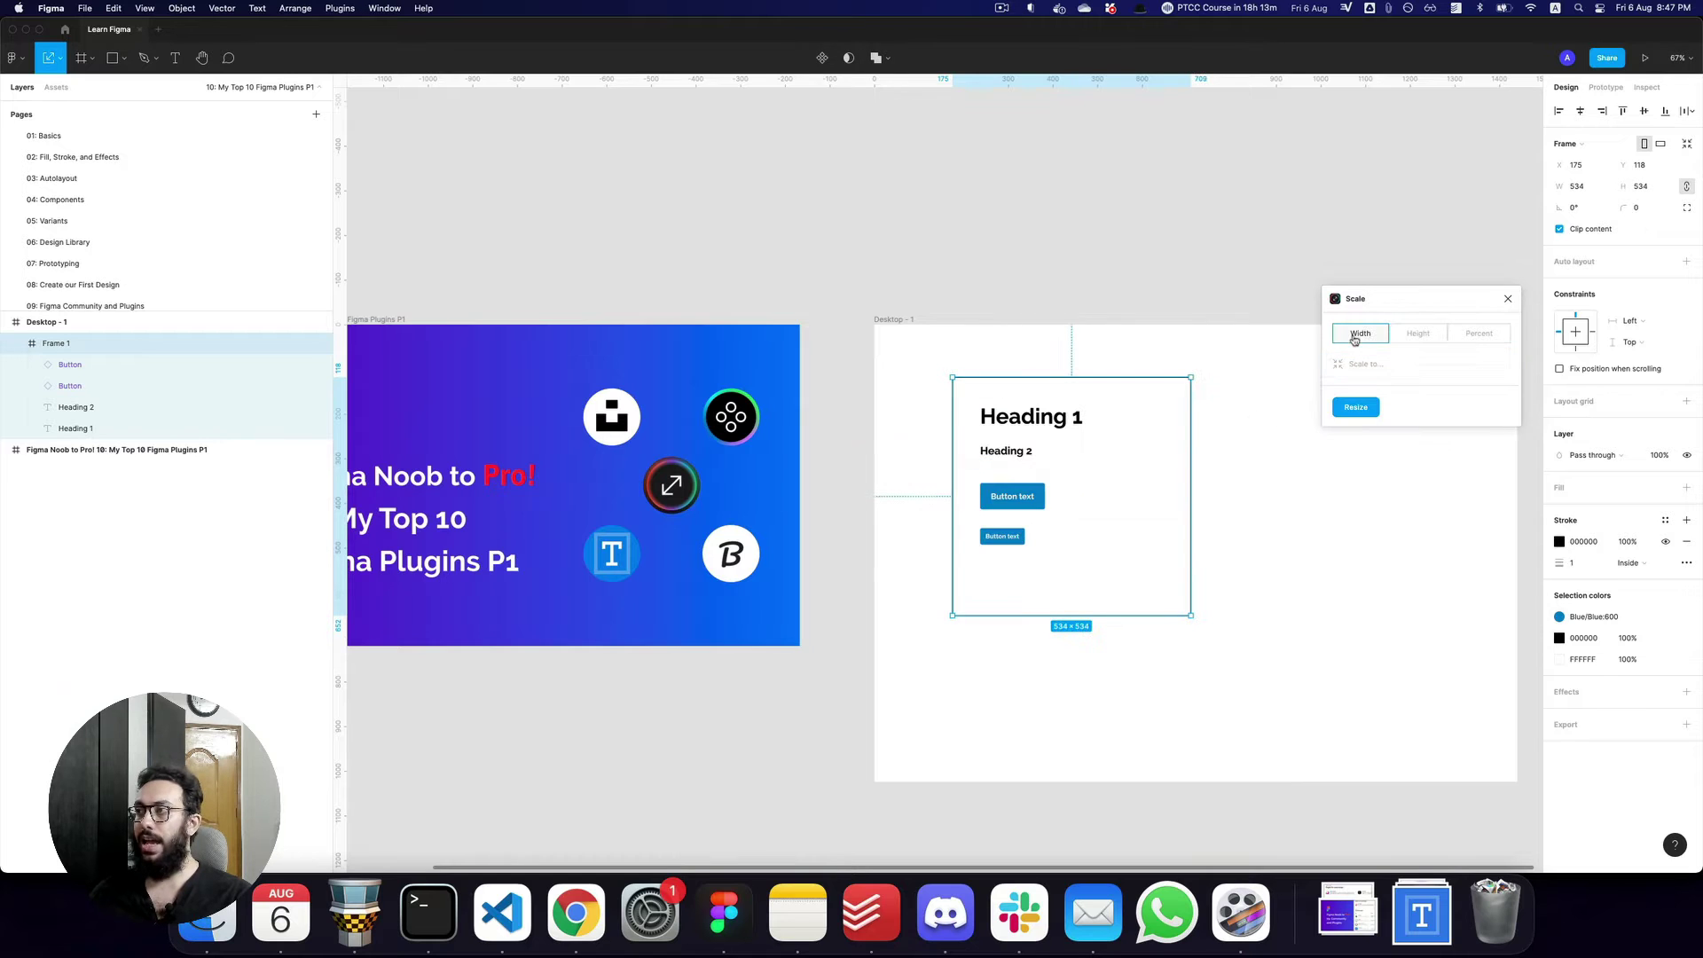
left_click(1369, 364)
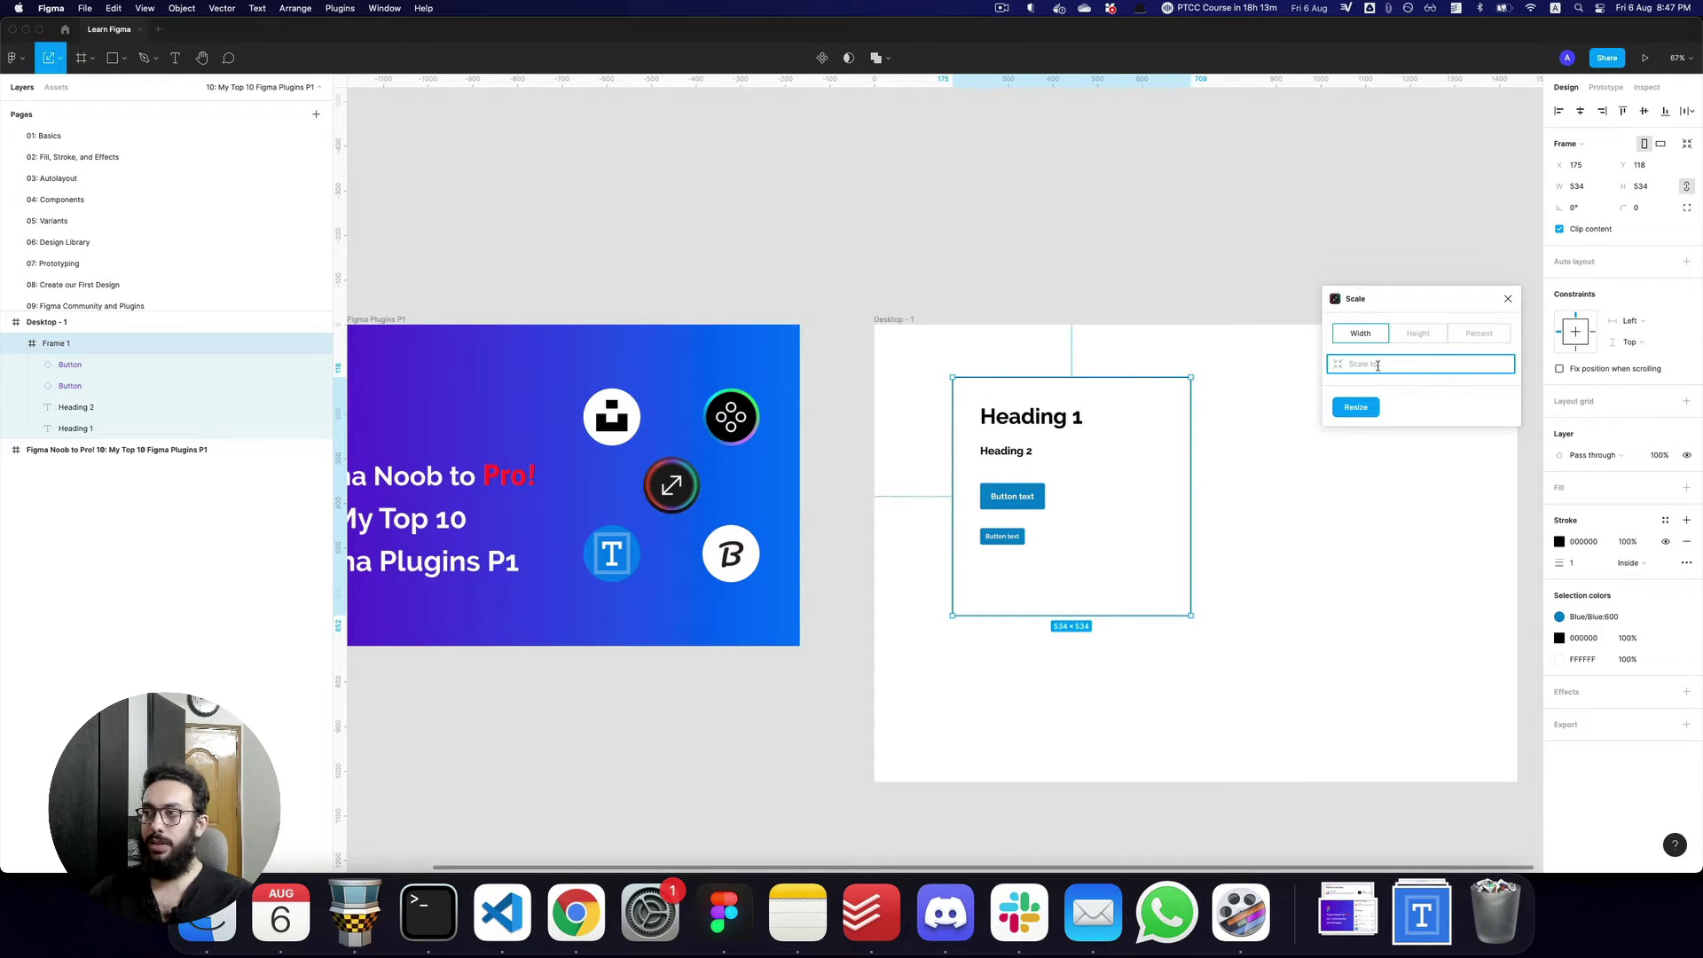
type("1000")
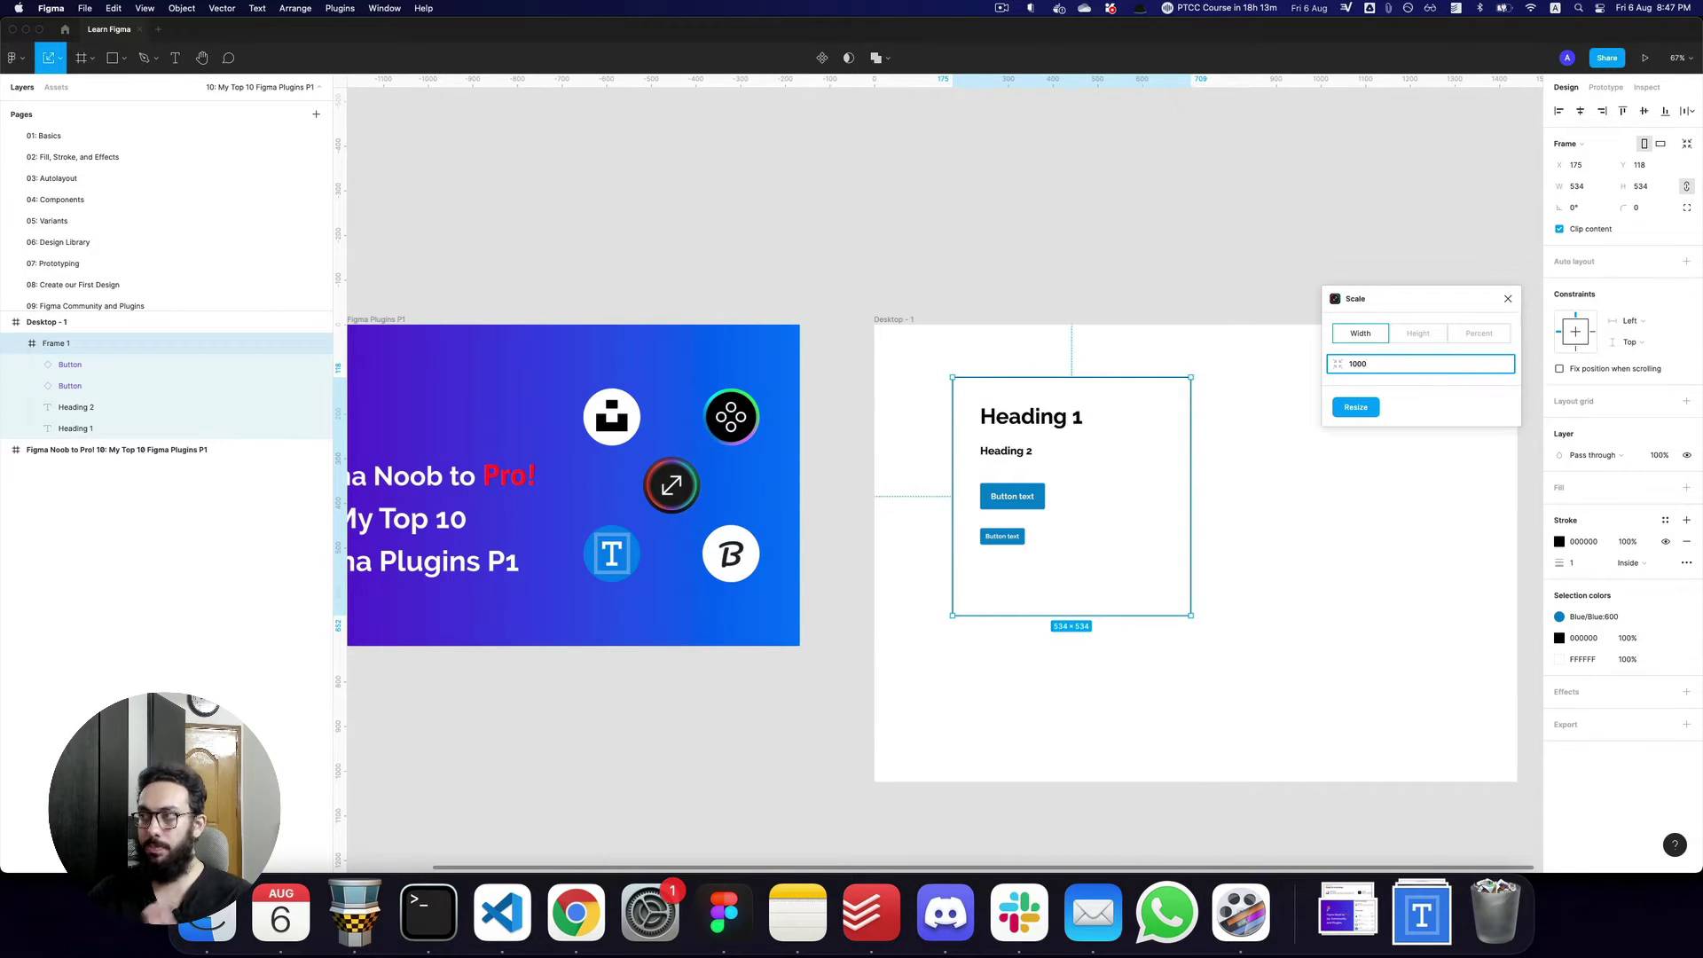
key("Return")
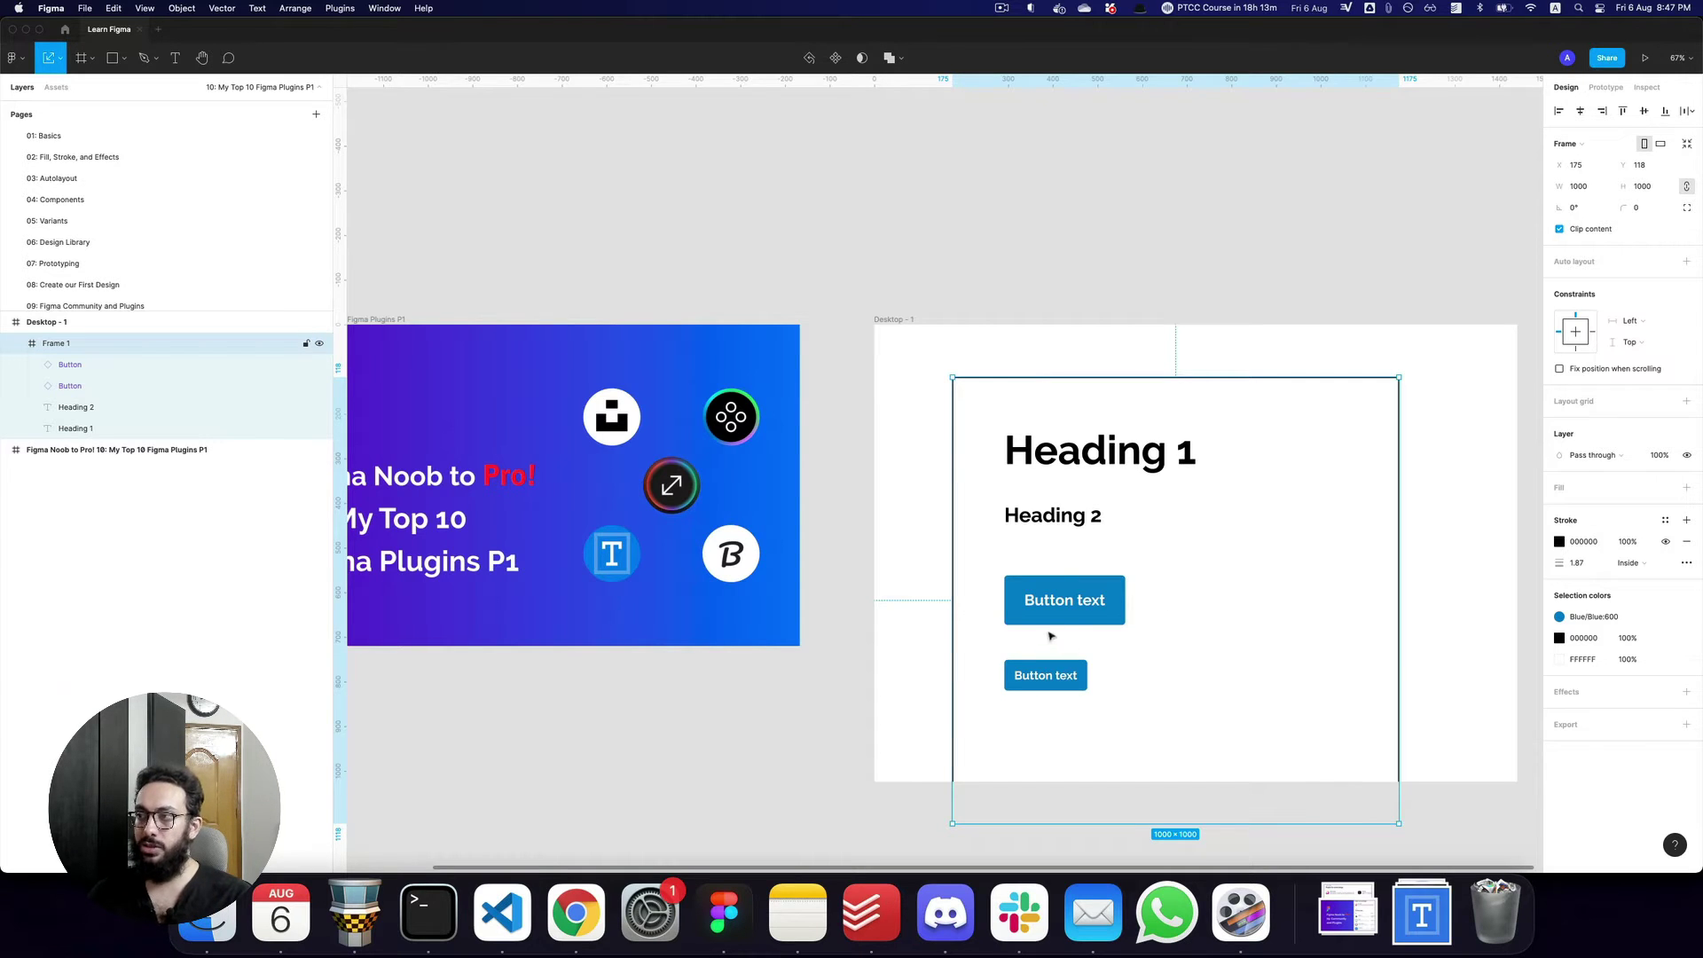
Examine the scaled properties of "Heading 1", "Heading 2" and the larger button in the enlarged frame.
left_click(1104, 450)
left_click(1065, 527)
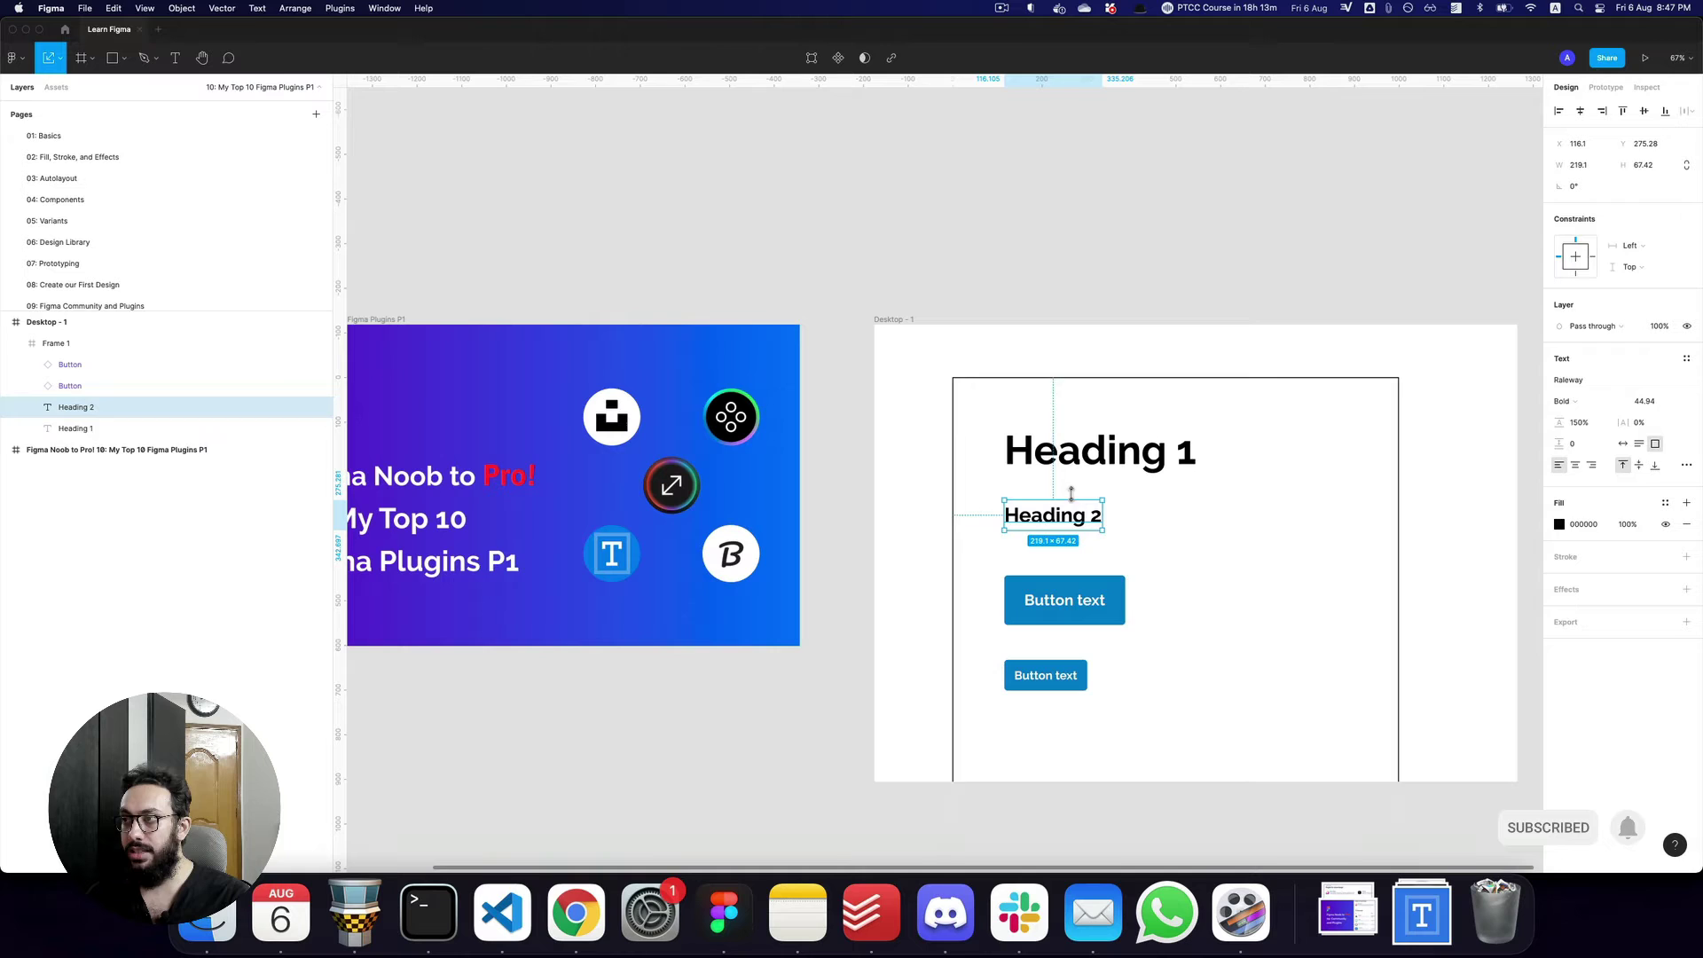
left_click(1087, 601, "super")
key("z")
left_click(1123, 590)
left_click(1123, 590)
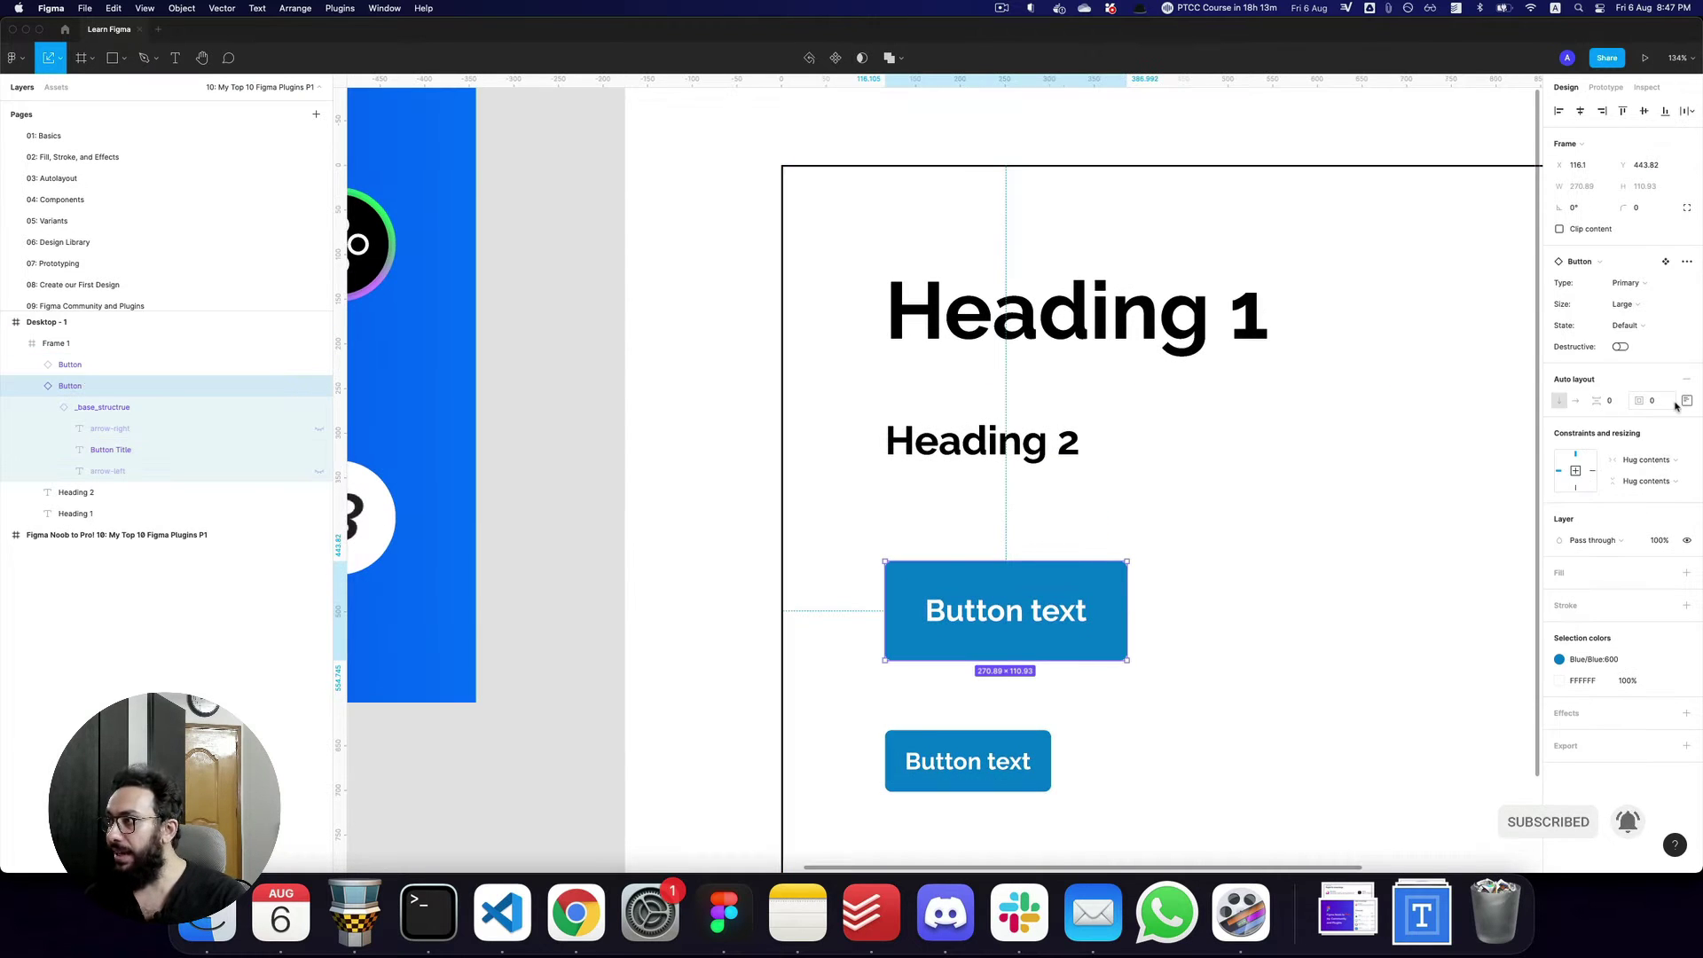
Examine the auto layout padding and item spacing of the larger button's base structure layer, and clear the selection.
left_click(124, 407)
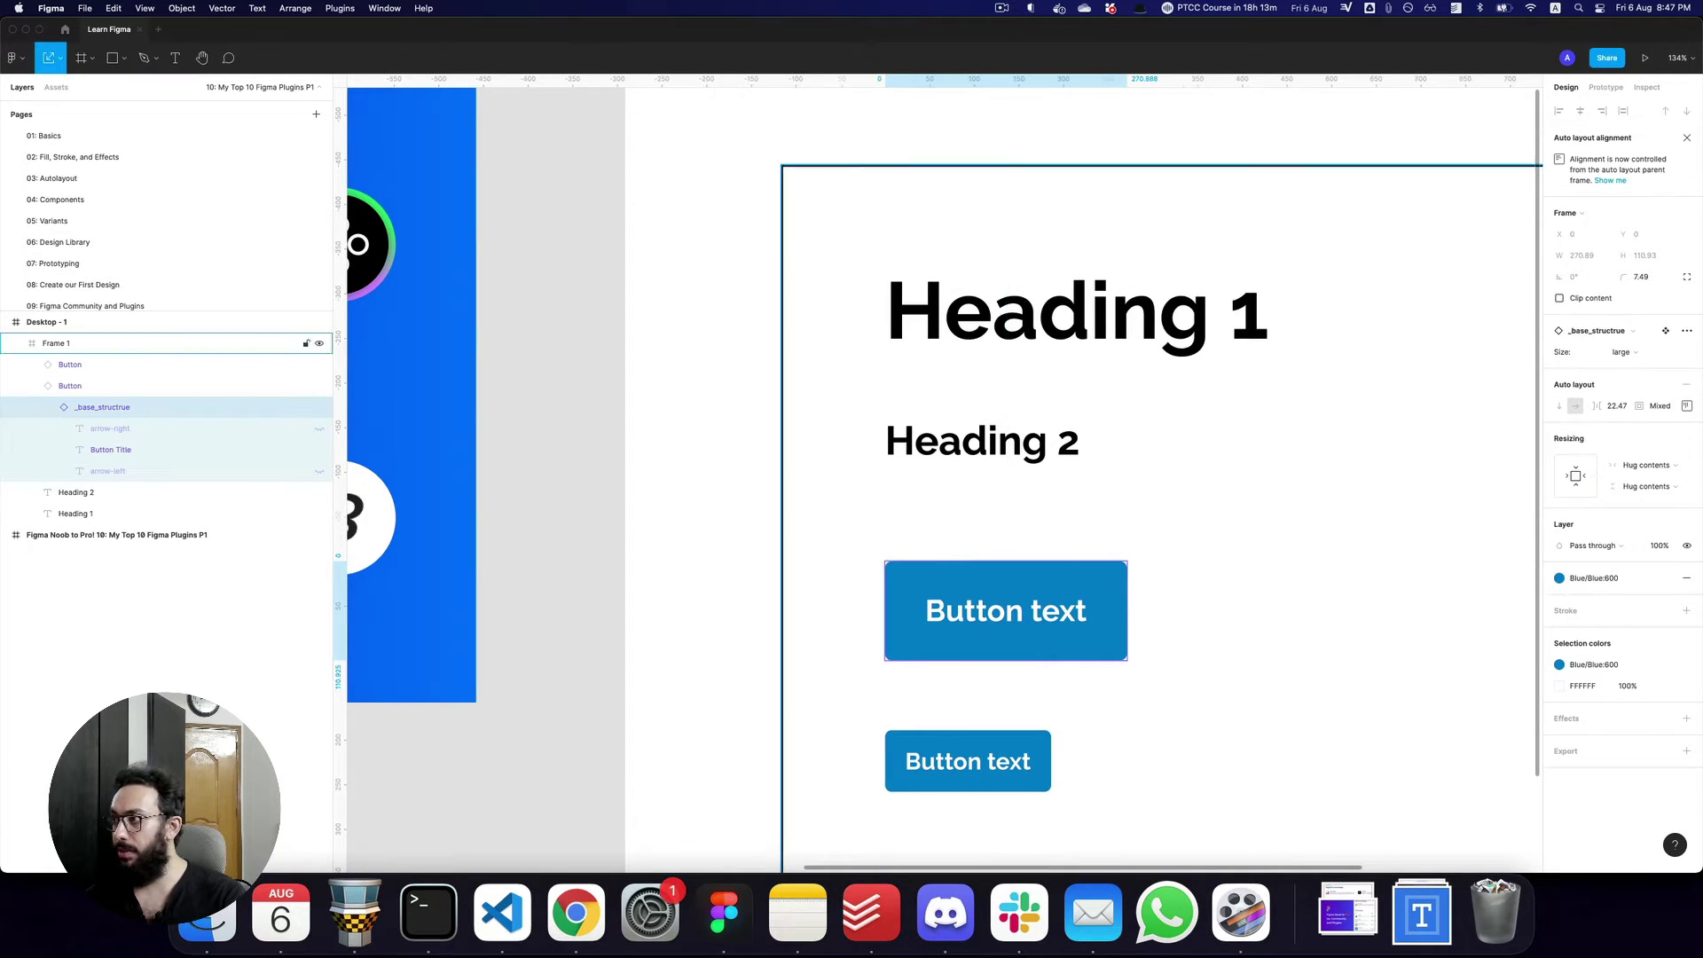
left_click(1687, 407)
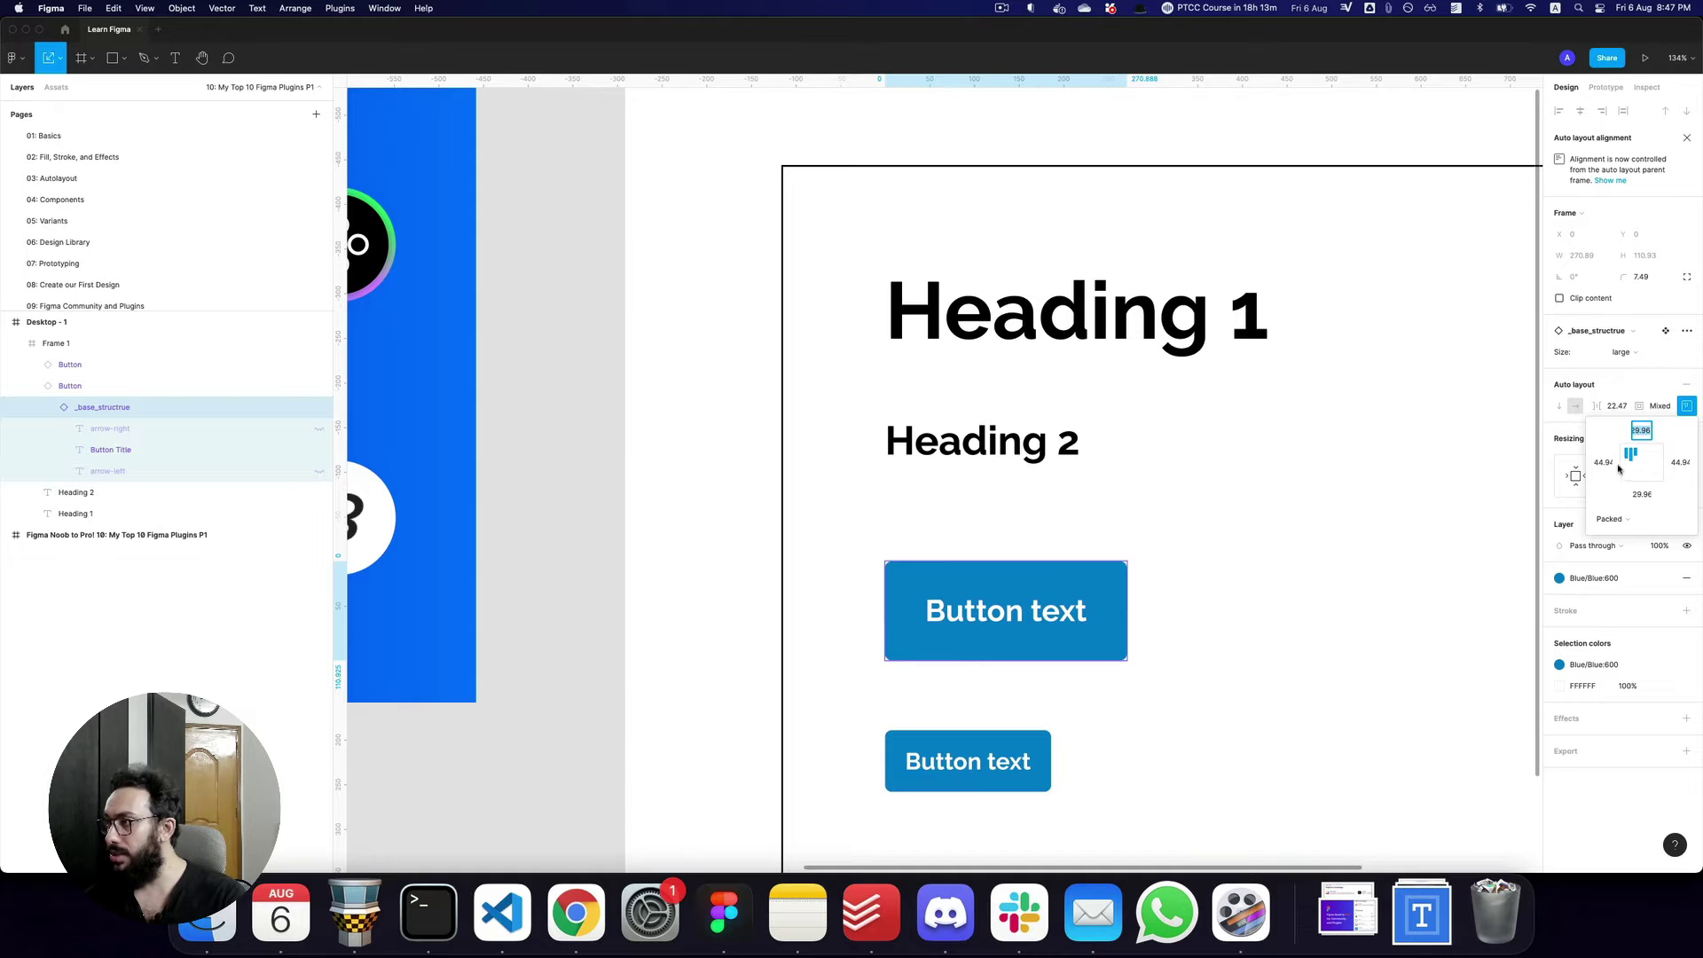
left_click(1622, 407)
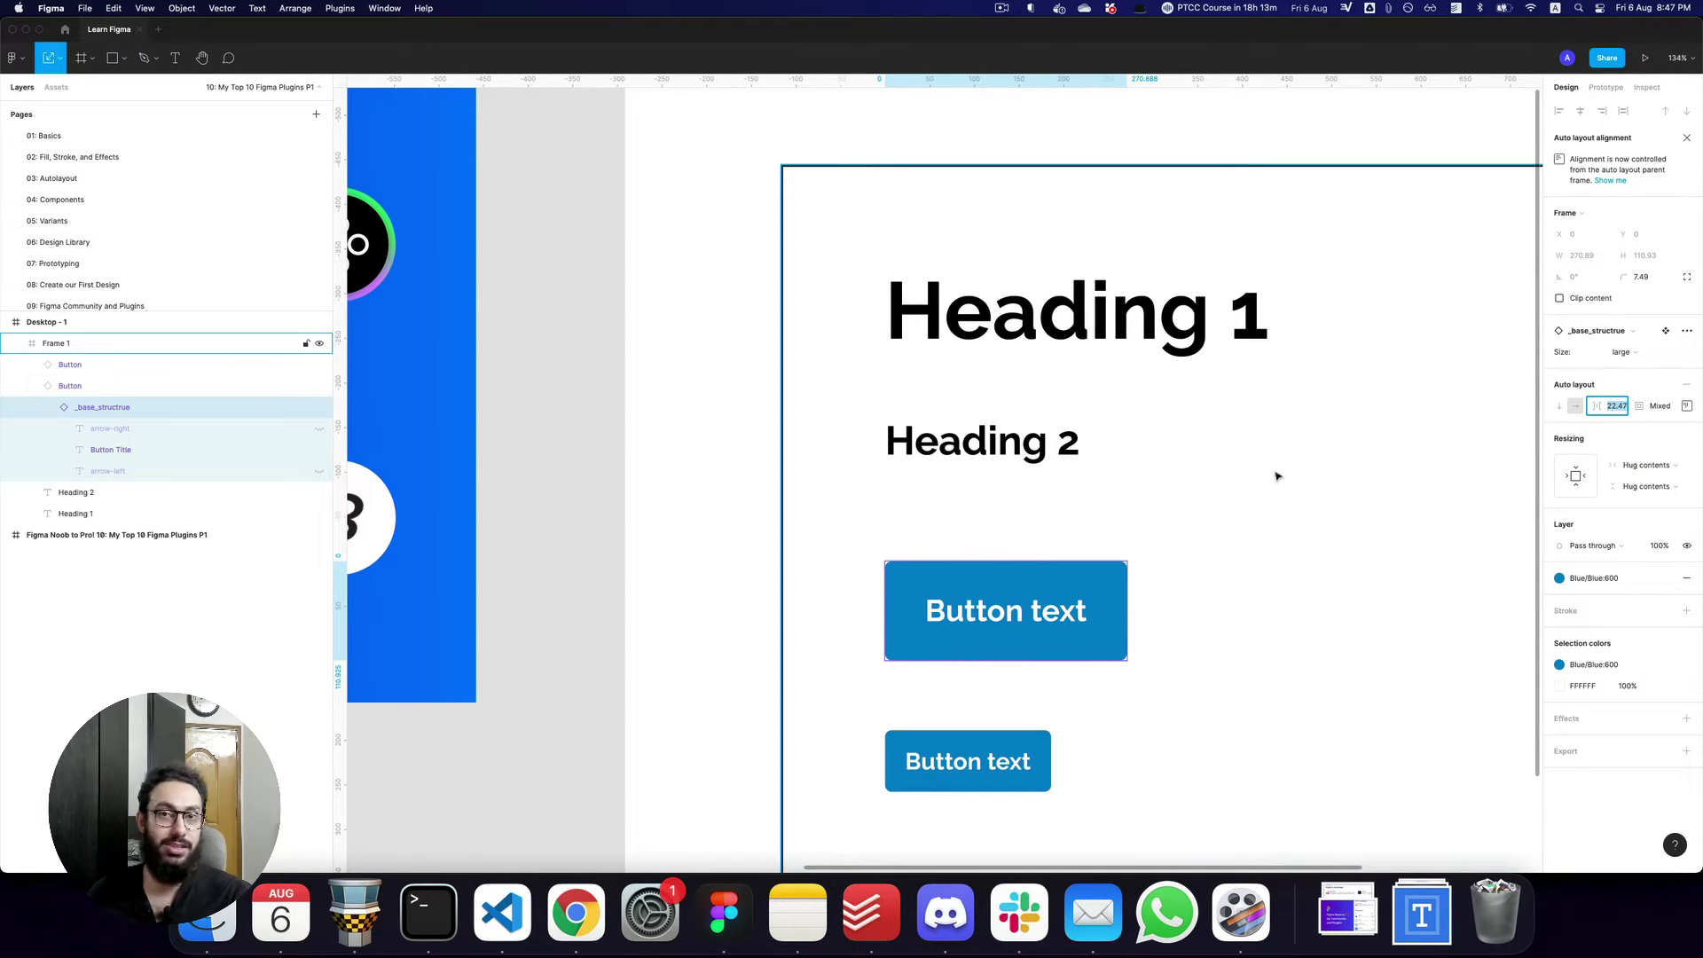
scroll(1277, 476, "down", 5)
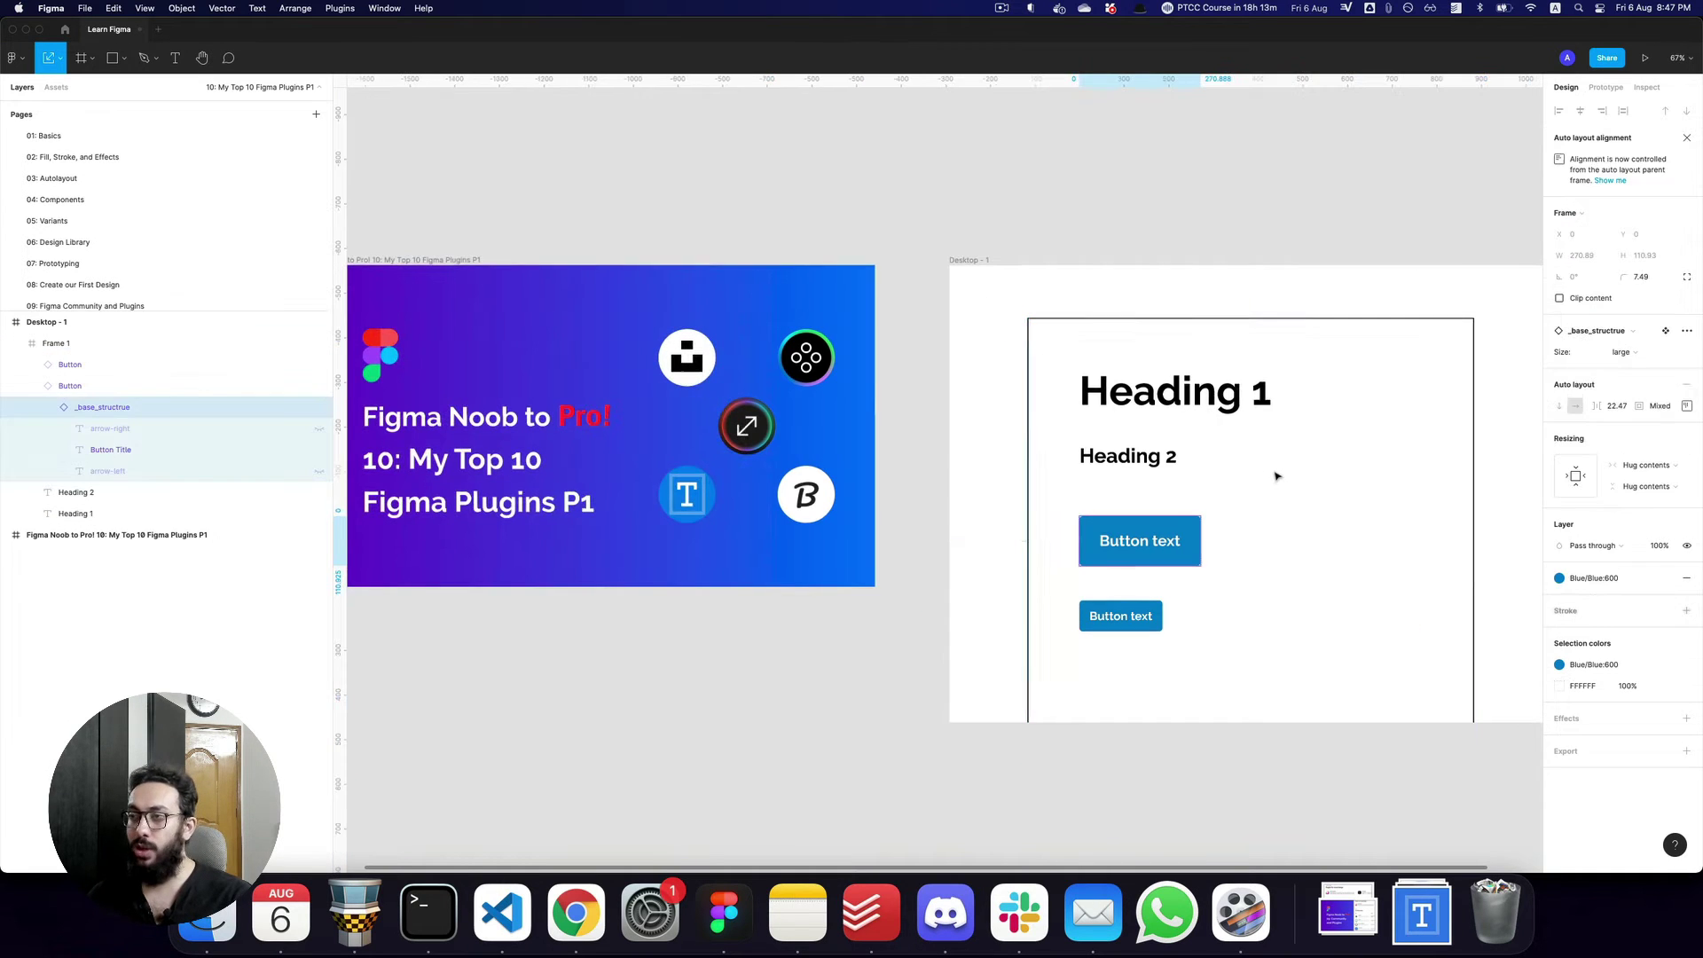
key("Escape")
key("Tab")
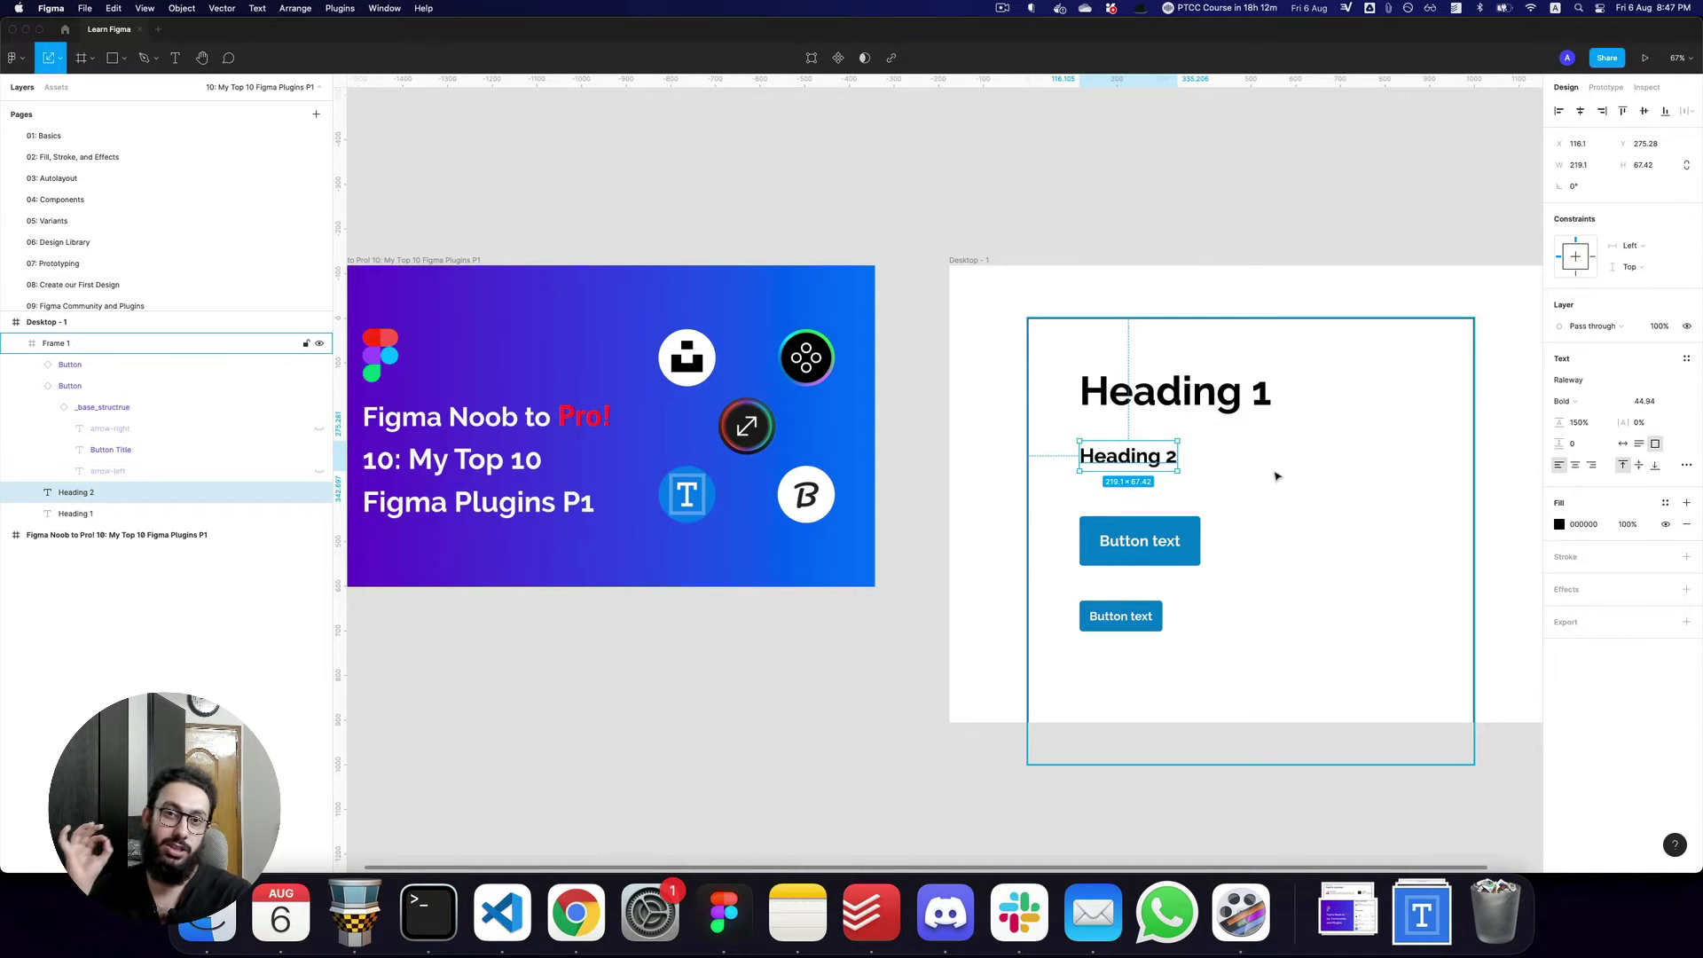
left_click(1233, 280)
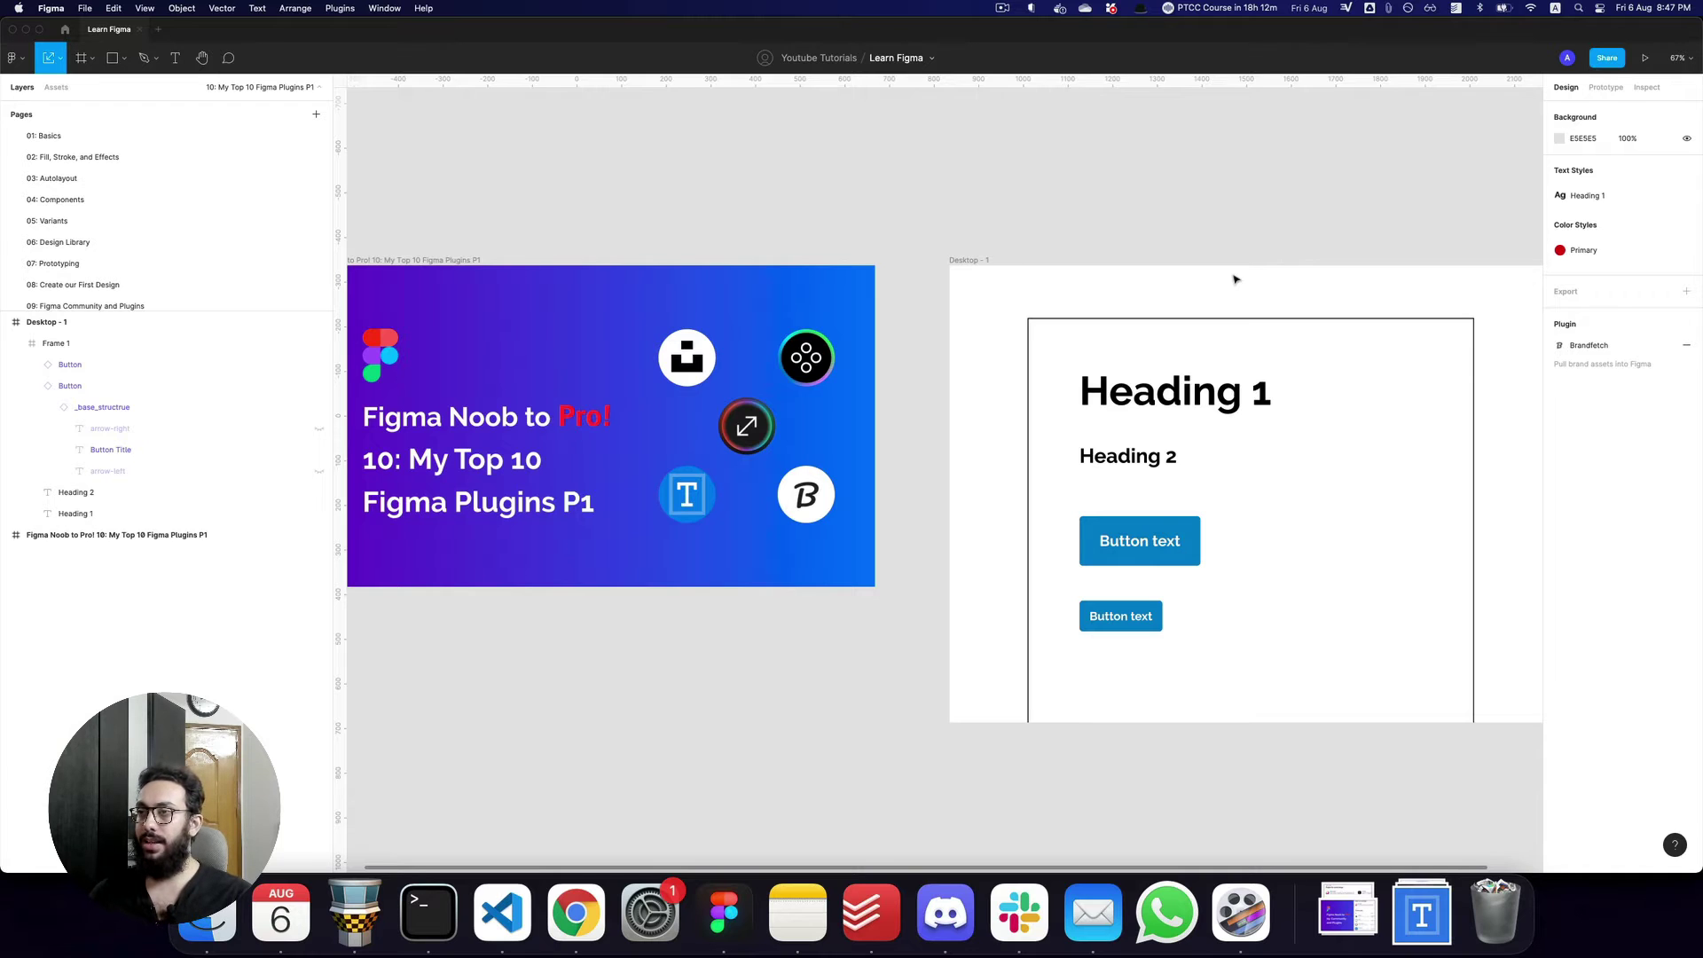
Undo the most recent selection changes in the enlarged frame.
key("super+z")
key("super+z")
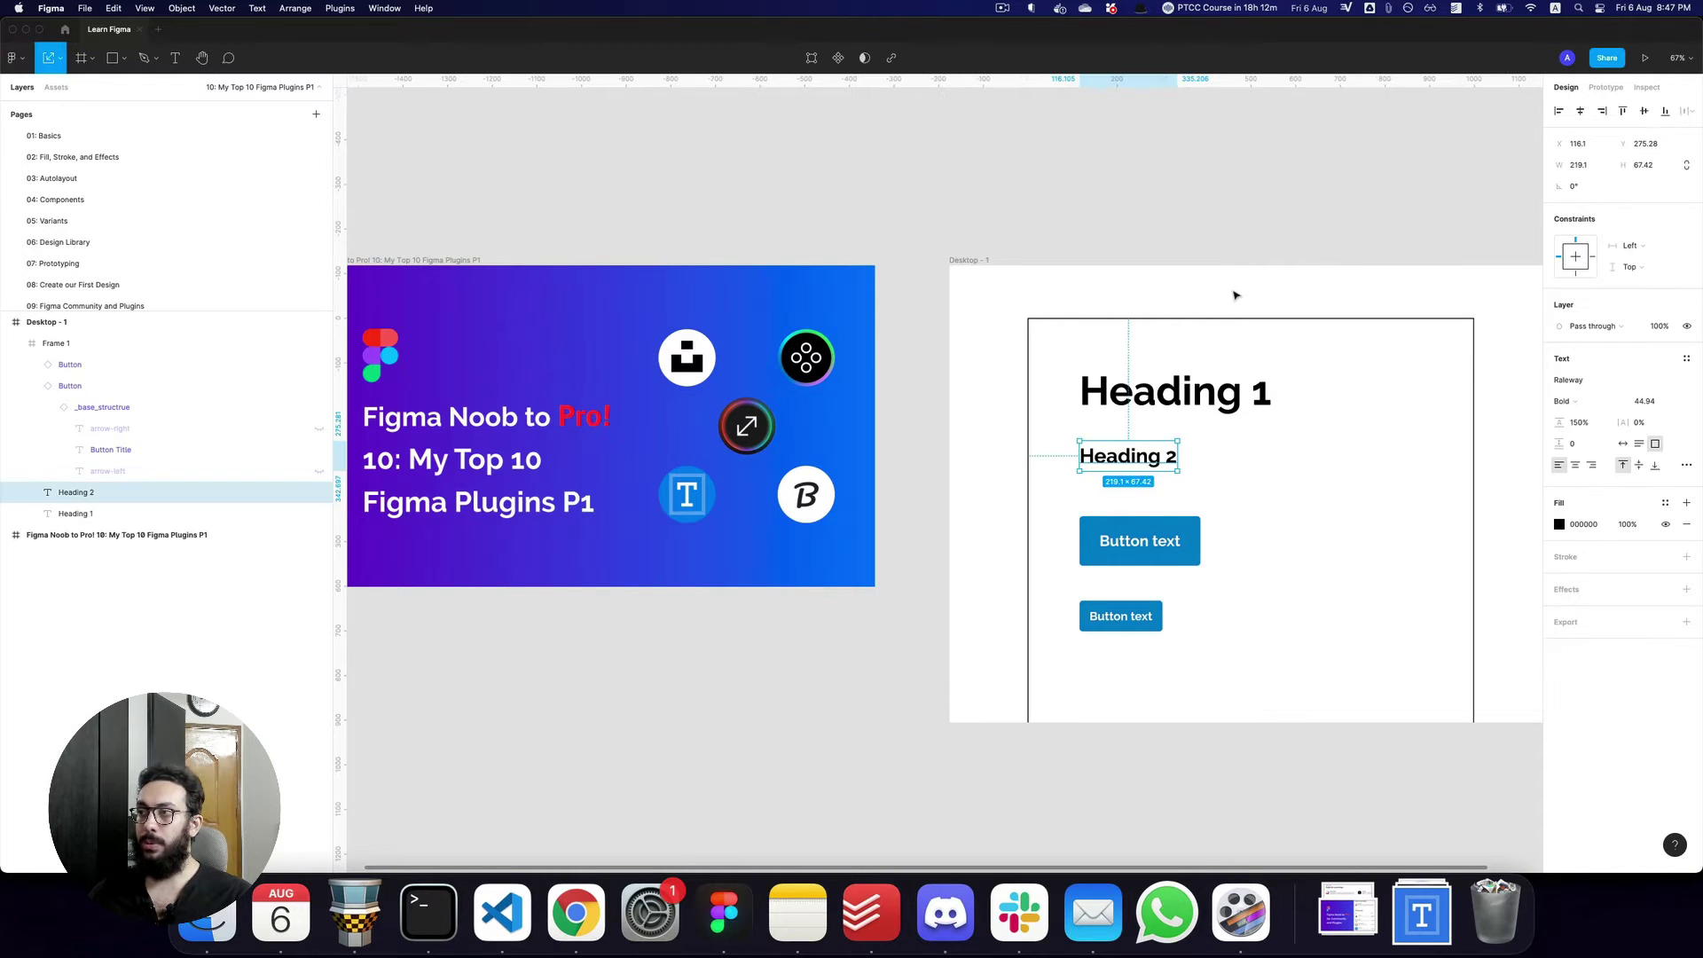
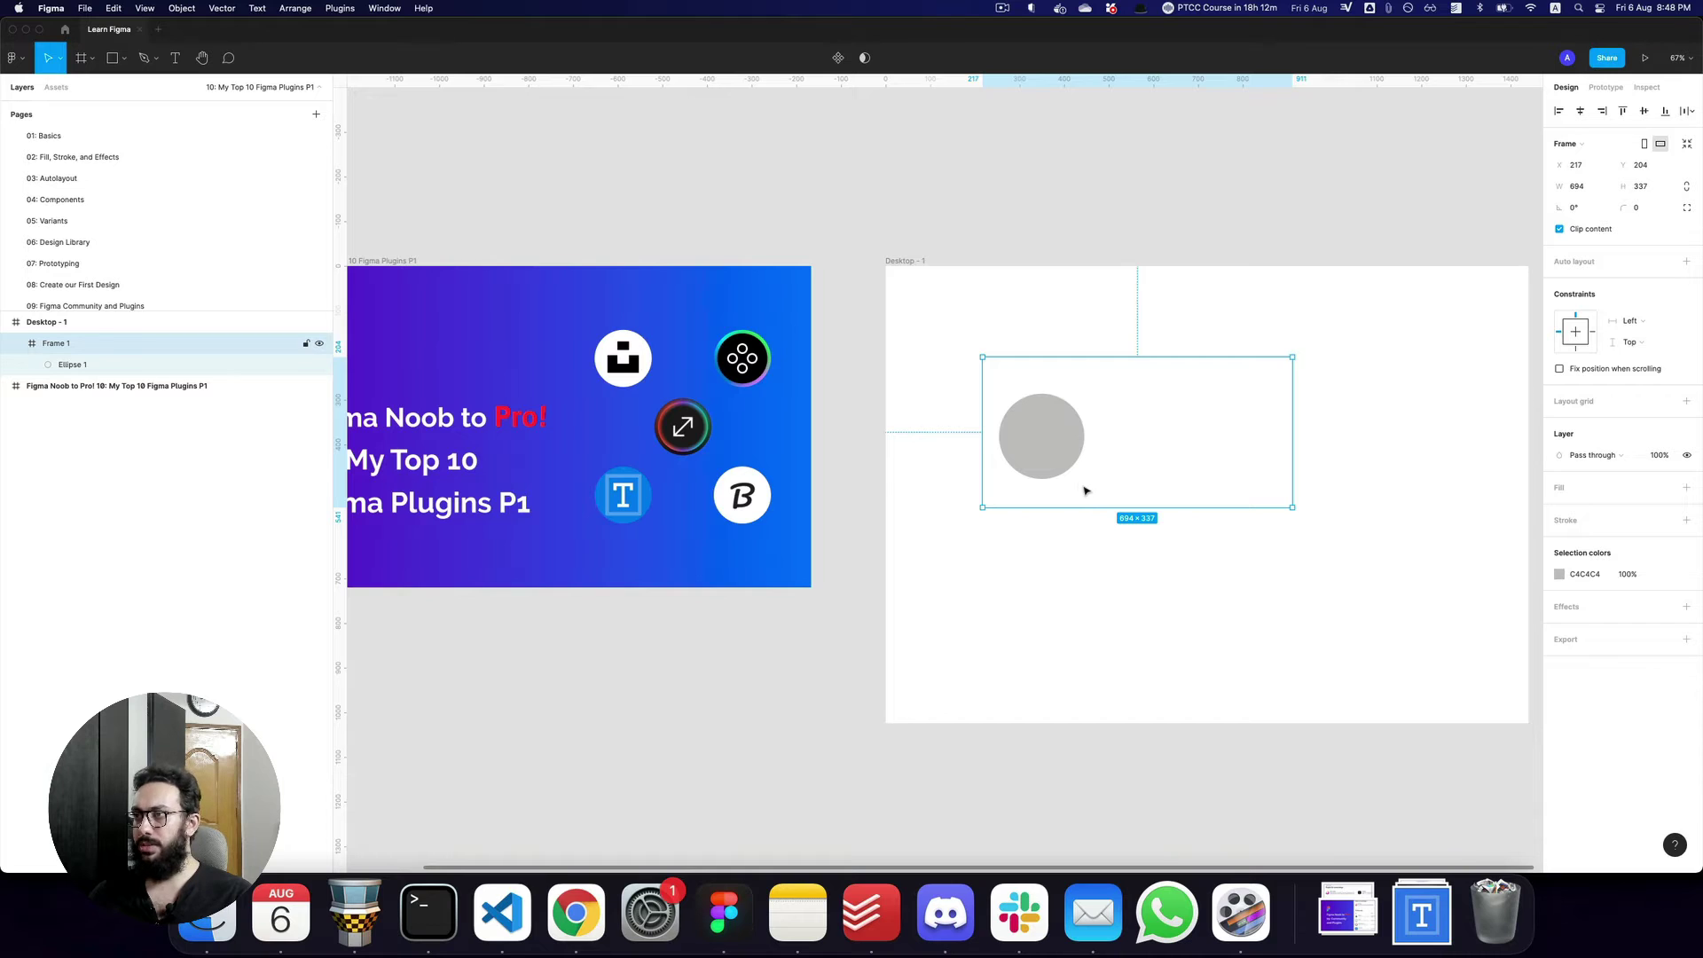
Move the grey circle inside Frame 1 to X 56, Y 73.
double_click(1043, 461)
left_click_drag(1047, 459, 1056, 453)
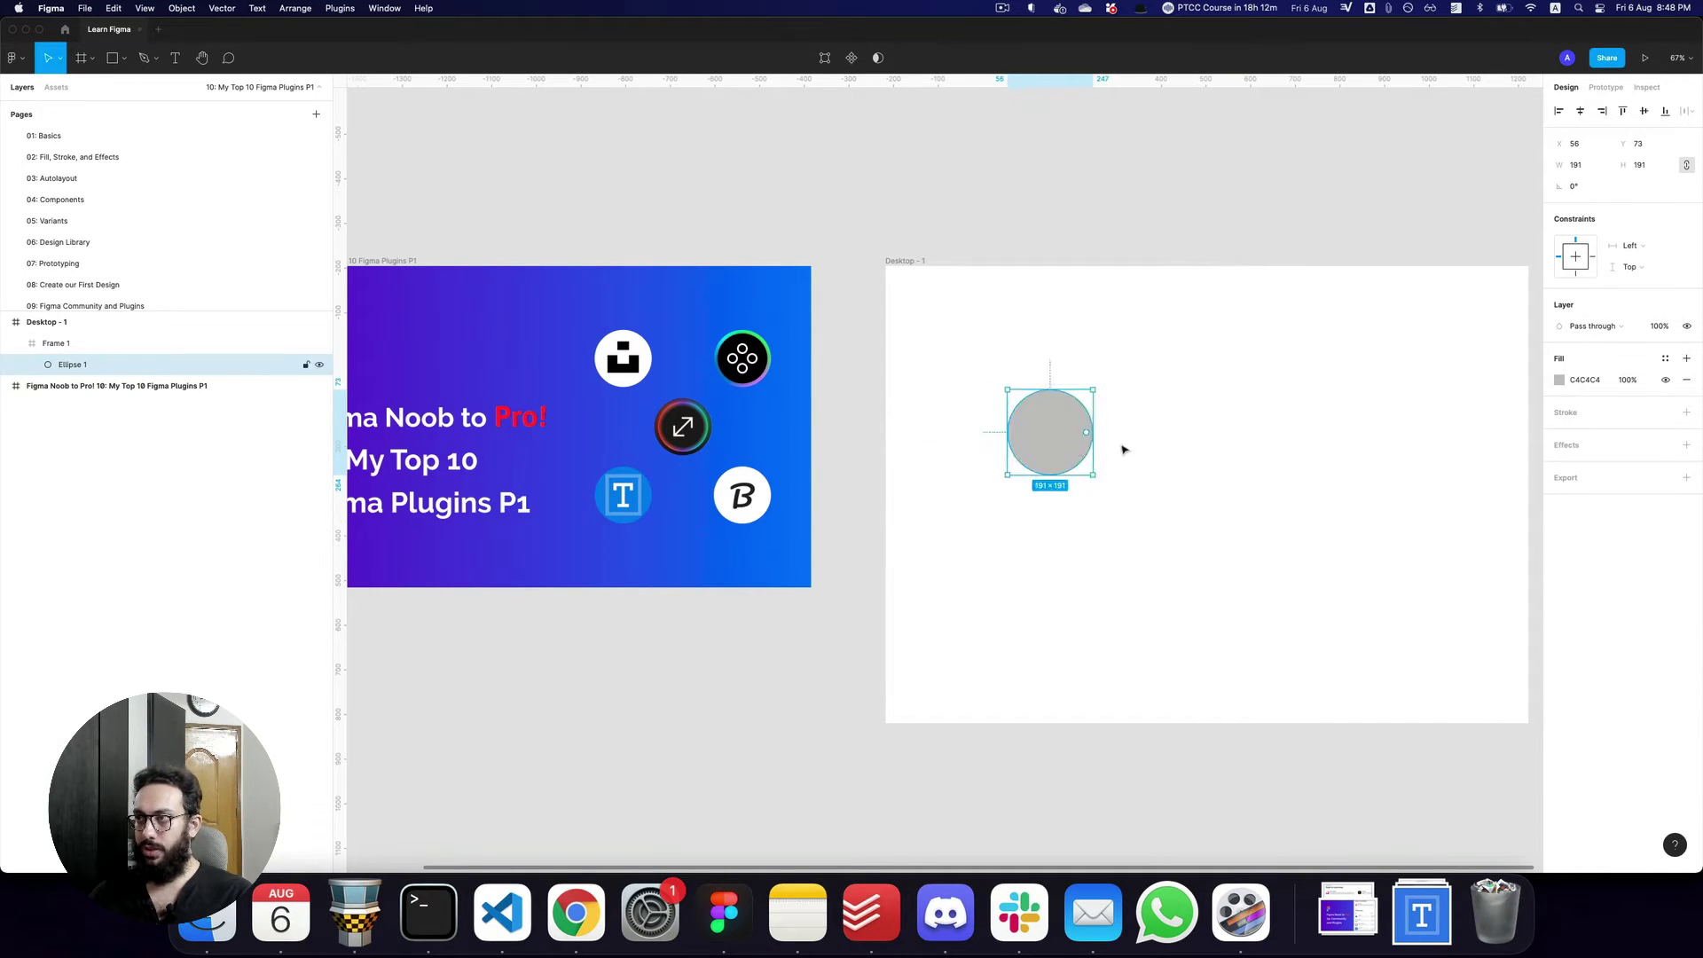
Apply the shadow-base effect style and the White fill style to Frame 1.
left_click(1132, 449)
left_click(1665, 606)
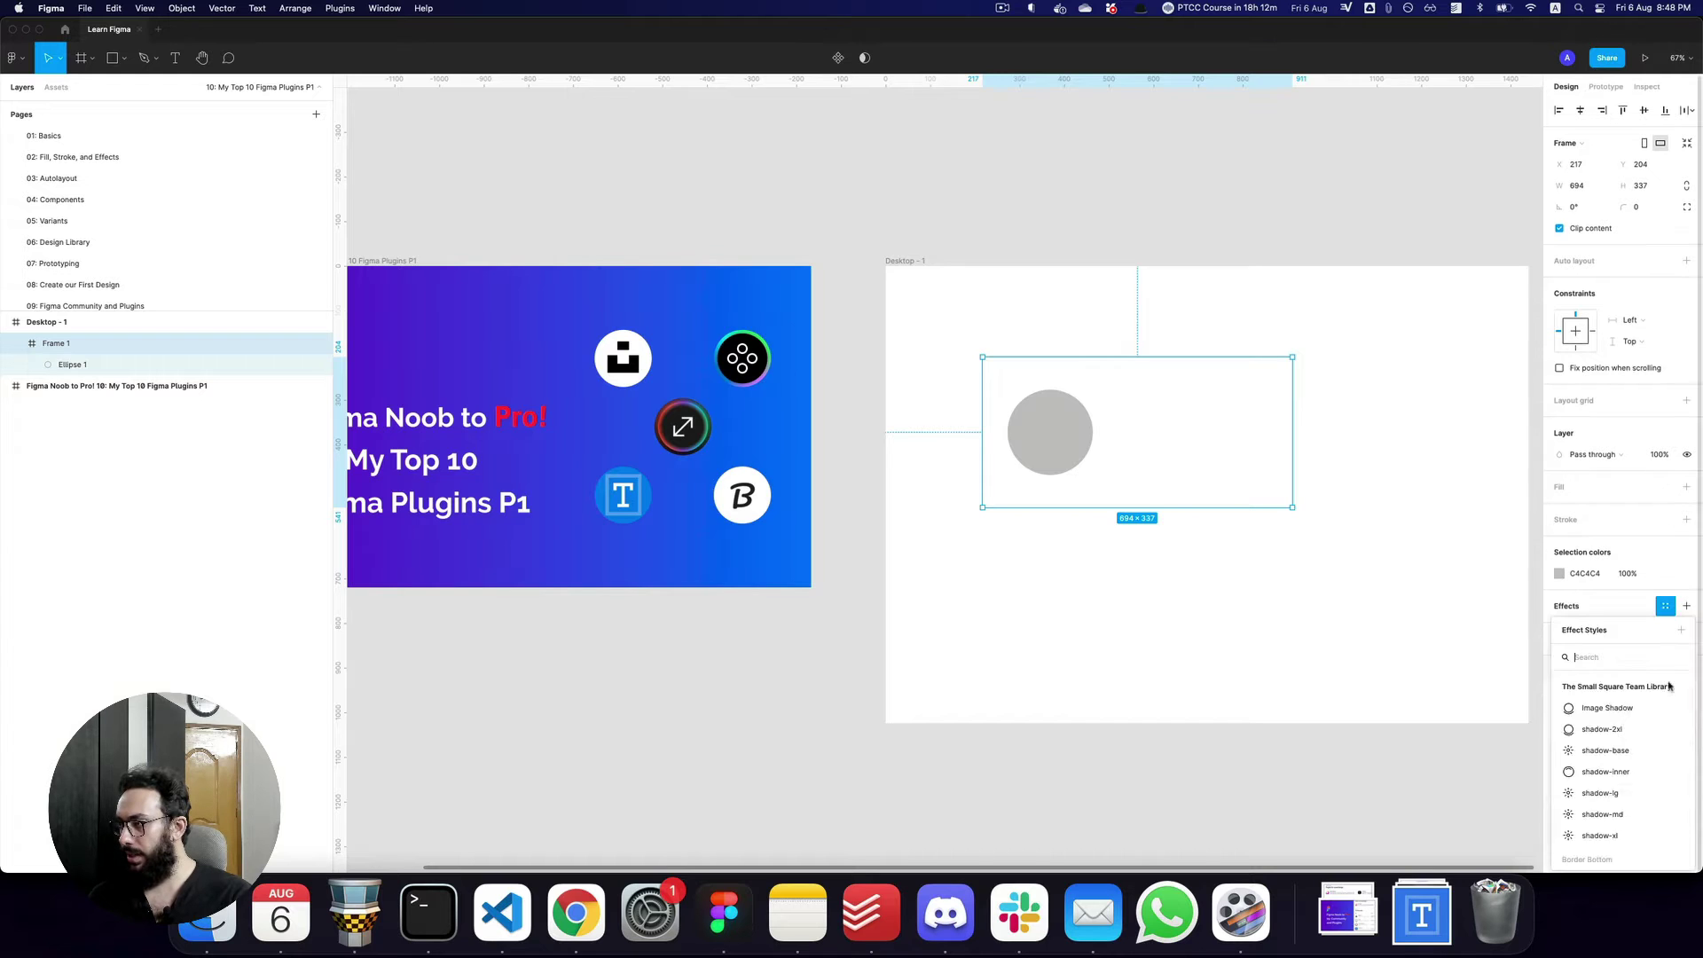
scroll(1610, 780, "down", 3)
scroll(1610, 812, "up", 3)
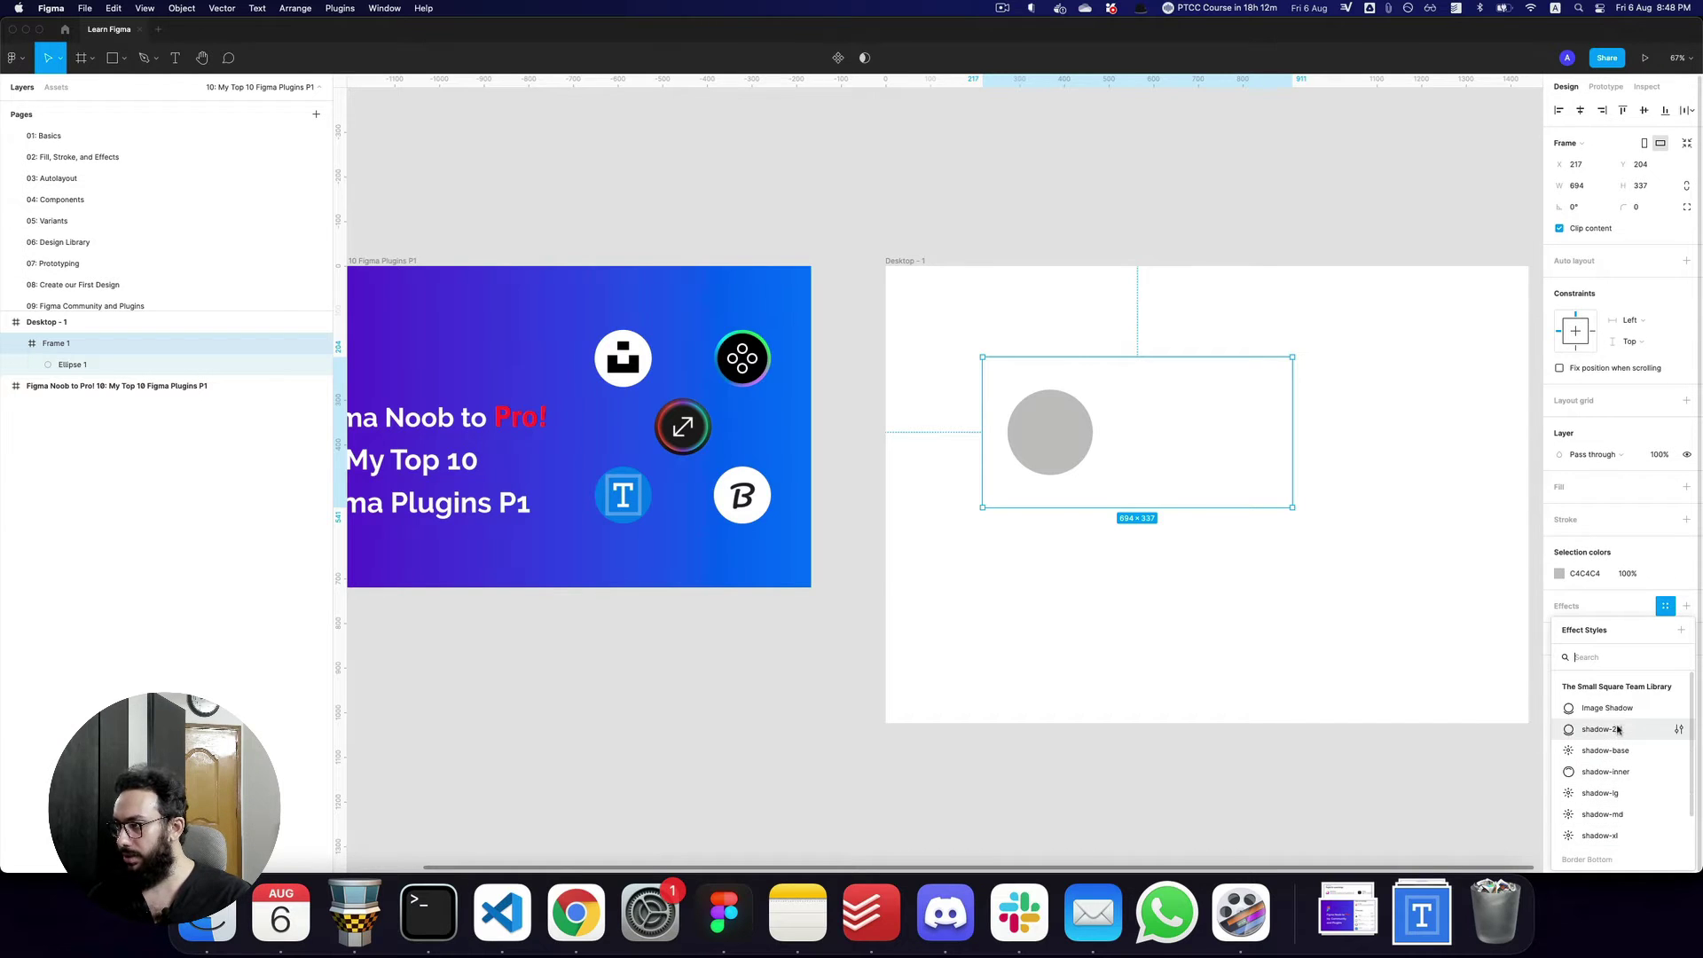
key("Escape")
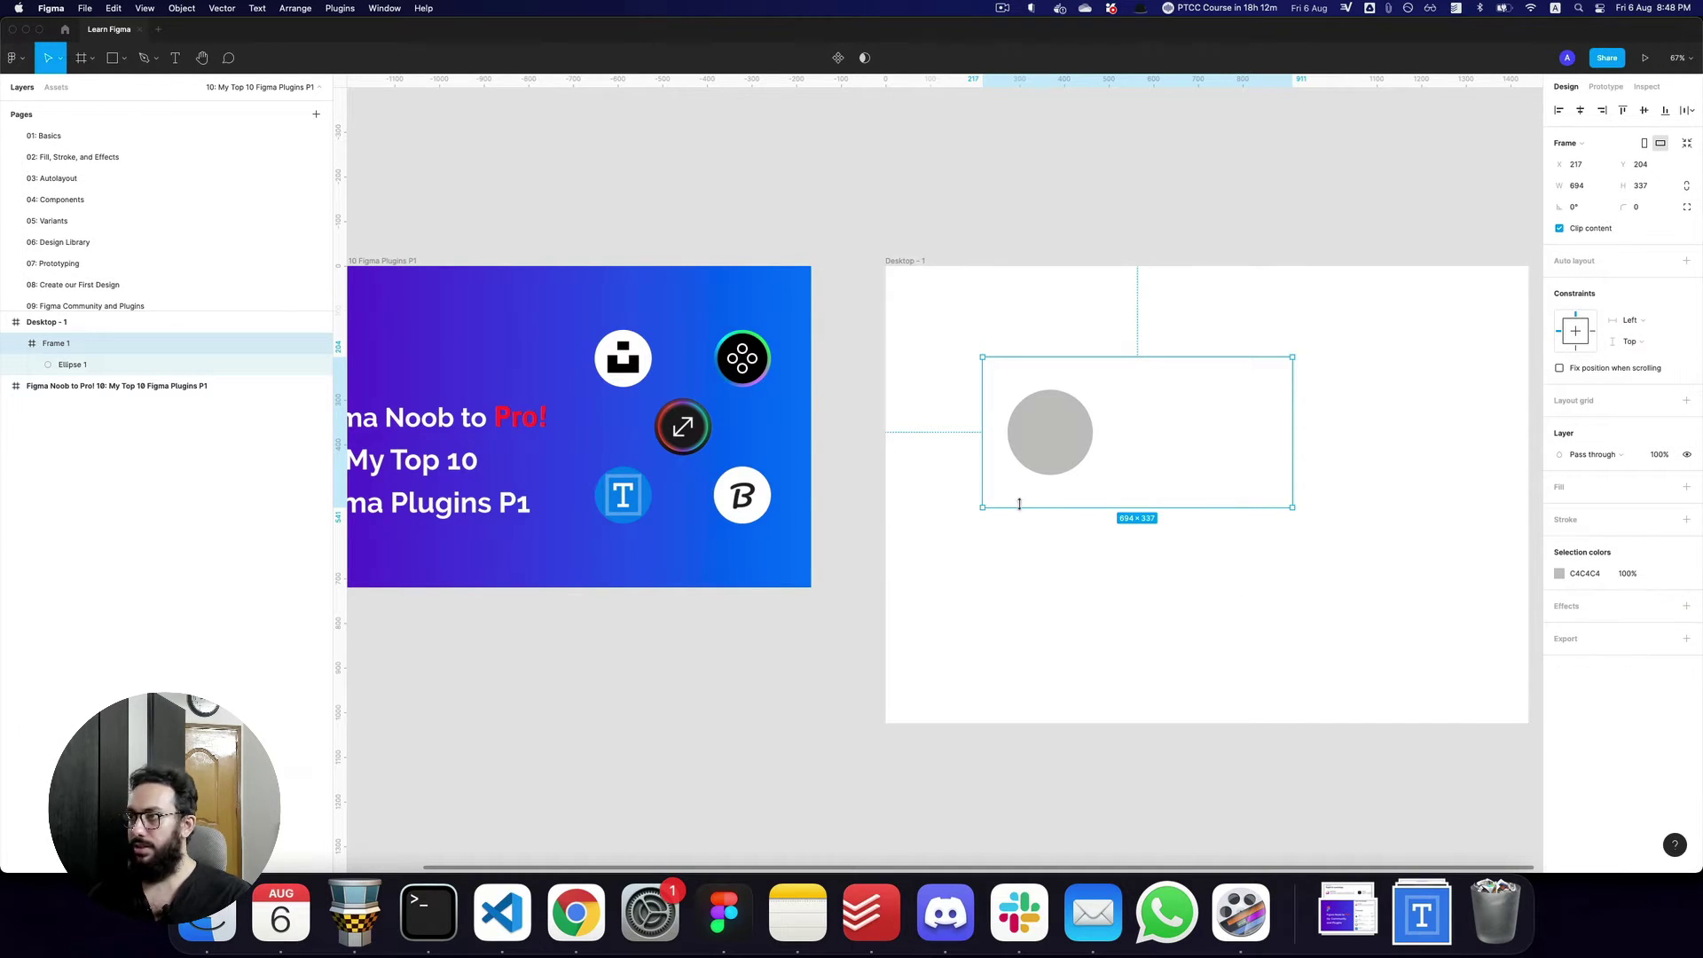
left_click(1666, 487)
type("wh")
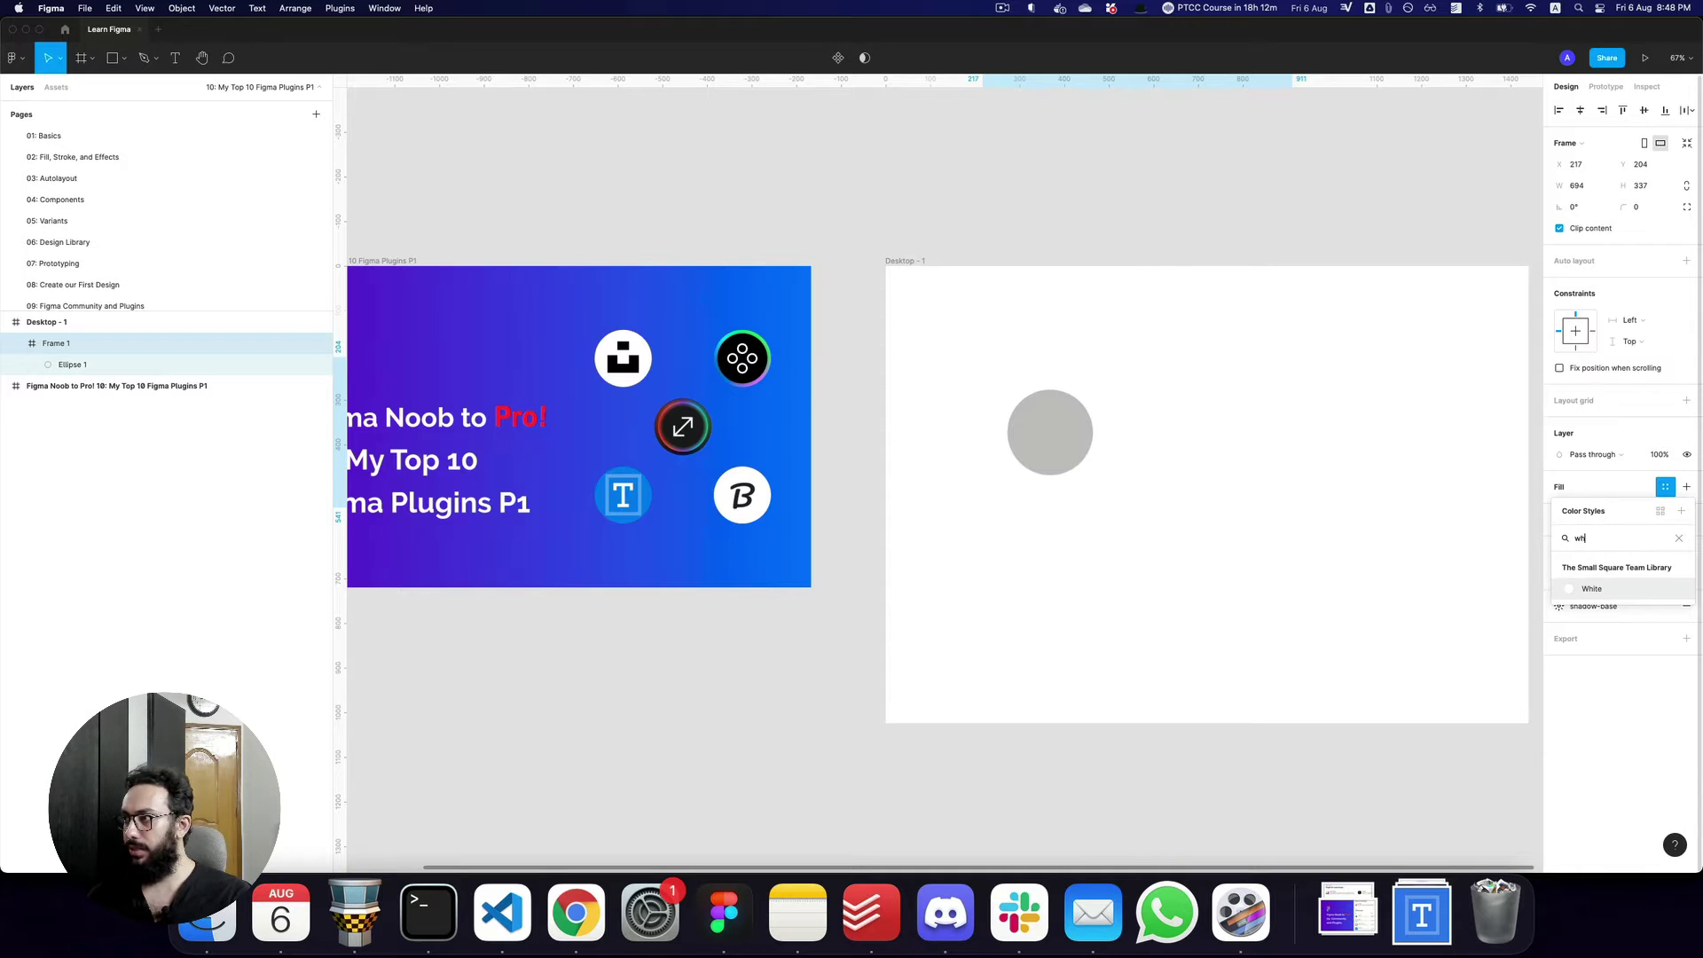
key("Return")
left_click(1381, 497)
scroll(1380, 498, "right", 2)
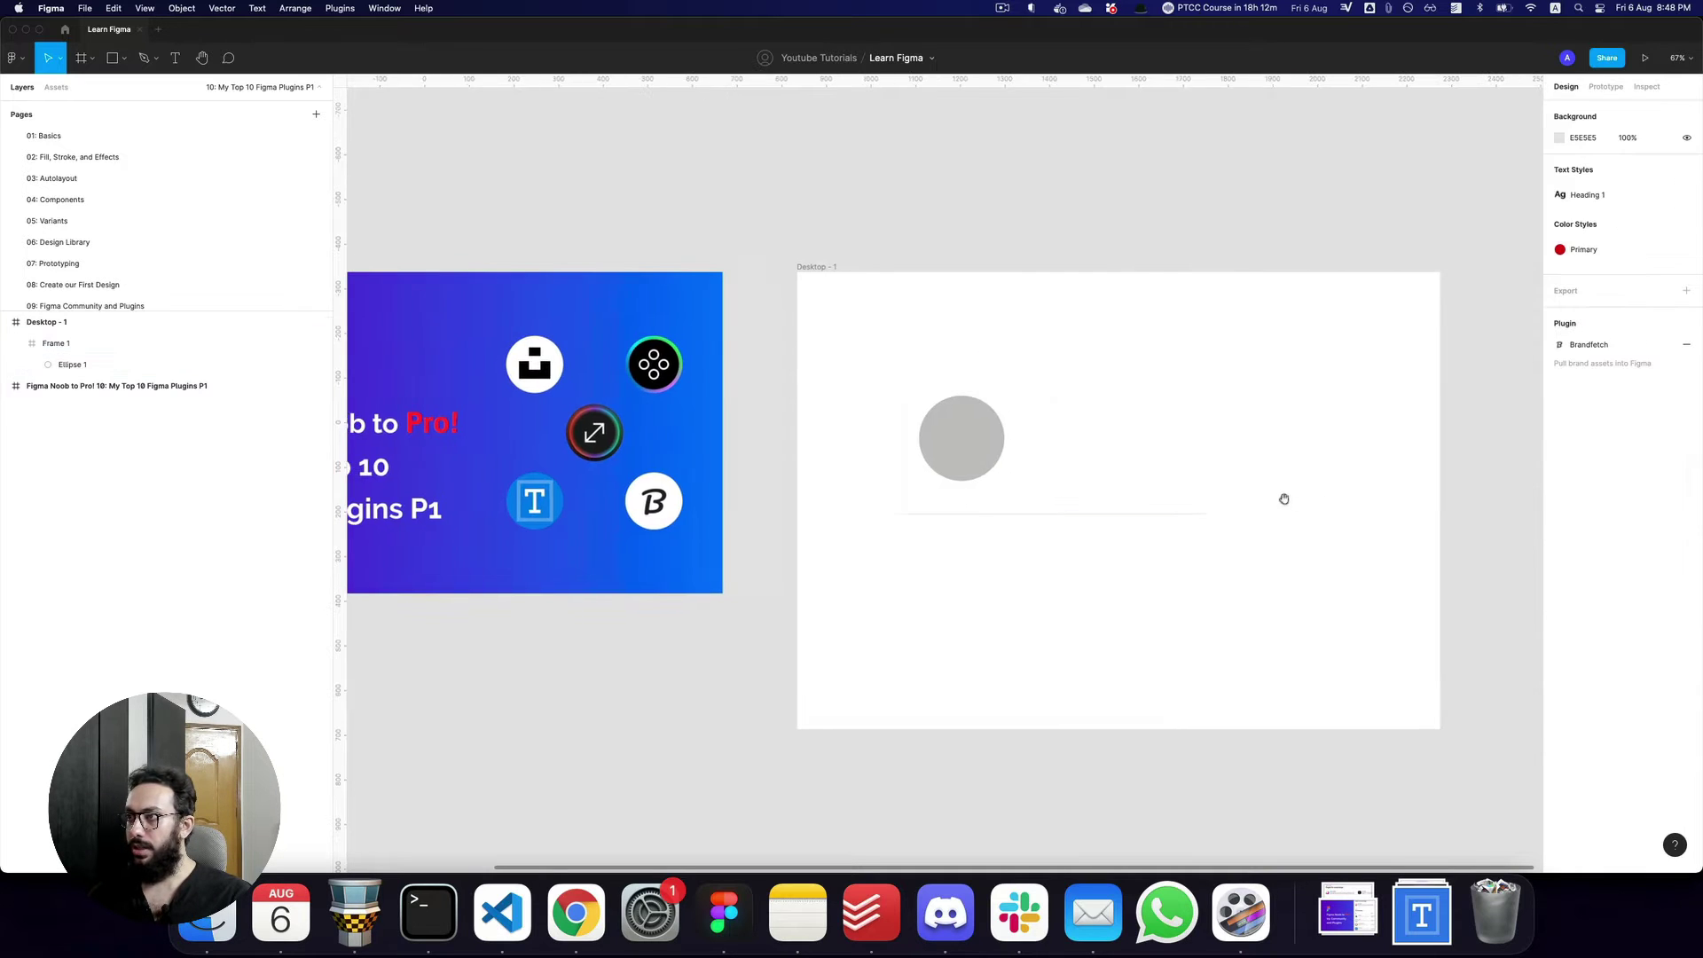
Change the effect style of Frame 1 to shadow-lg.
left_click(1141, 469)
left_click(1594, 627)
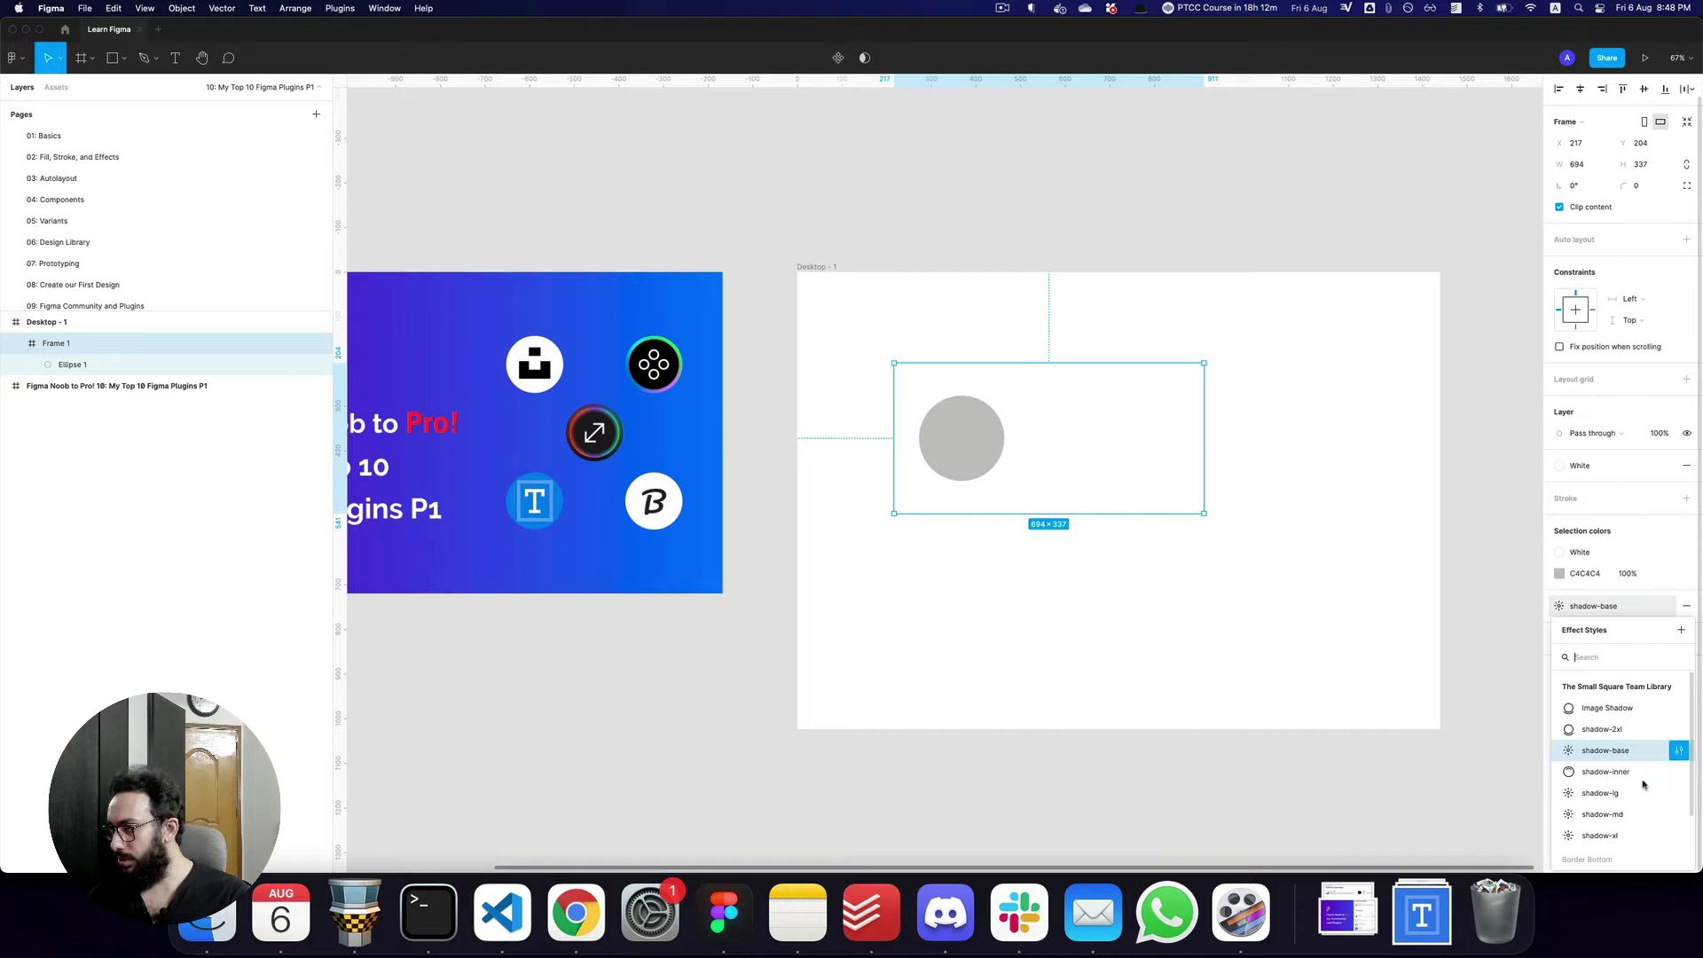
left_click(1632, 796)
left_click(1357, 592)
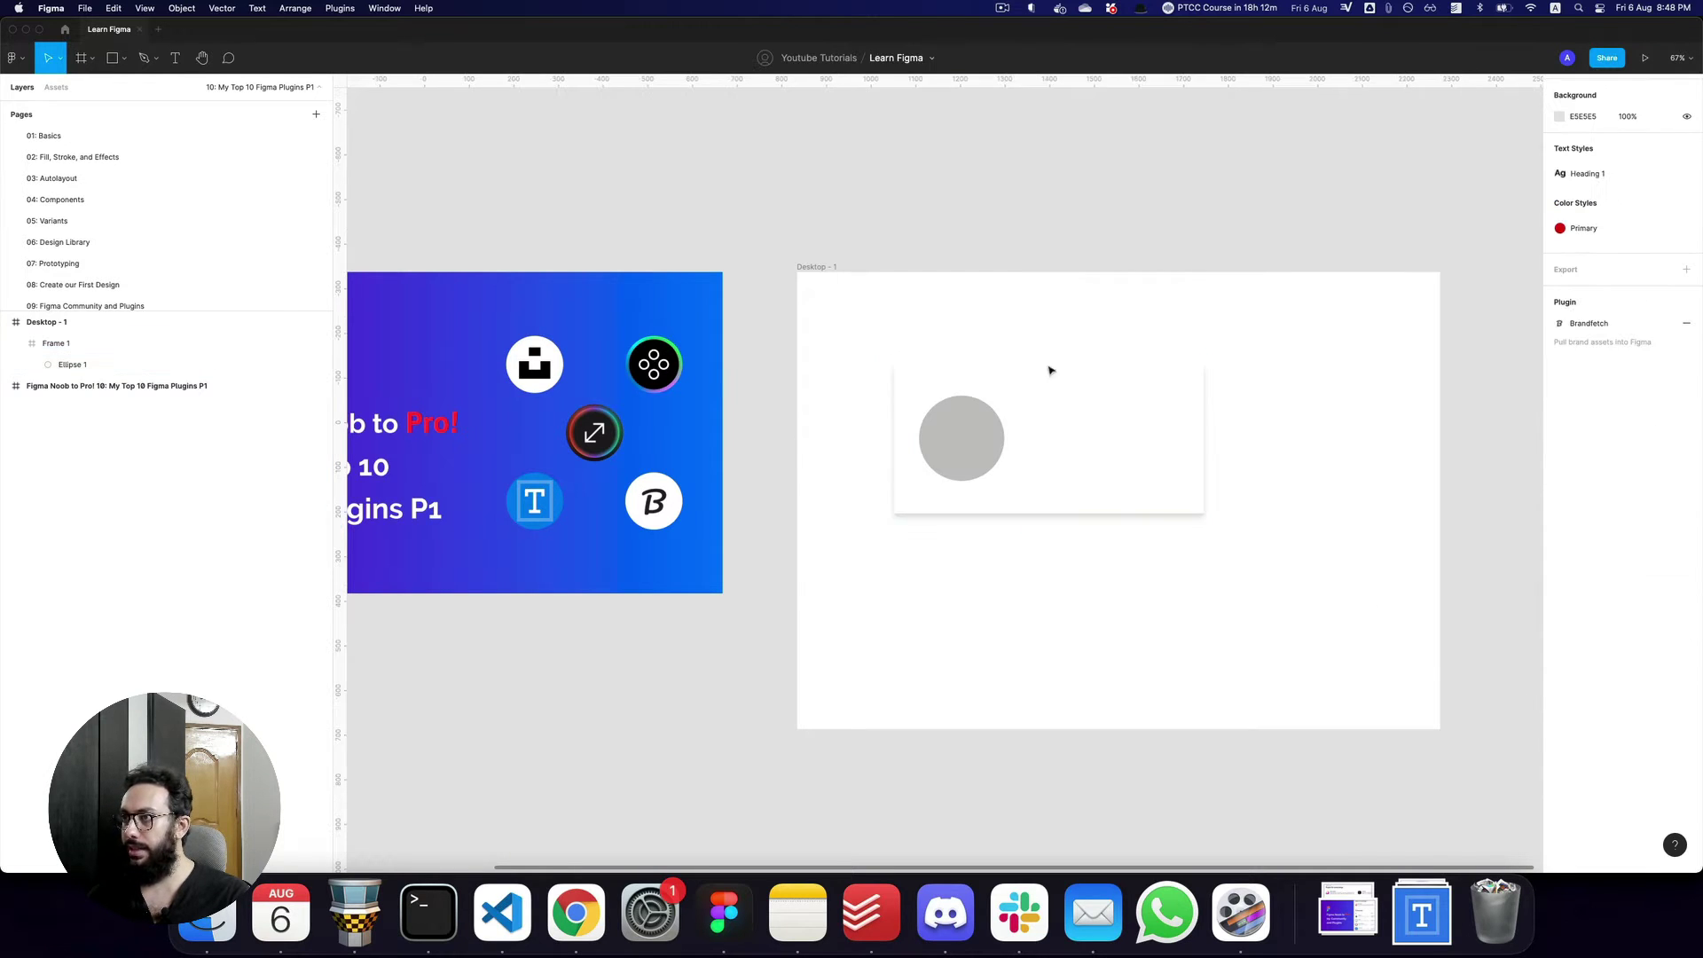
Set the background fill of the Desktop - 1 frame to light grey ECECEC.
left_click(834, 268)
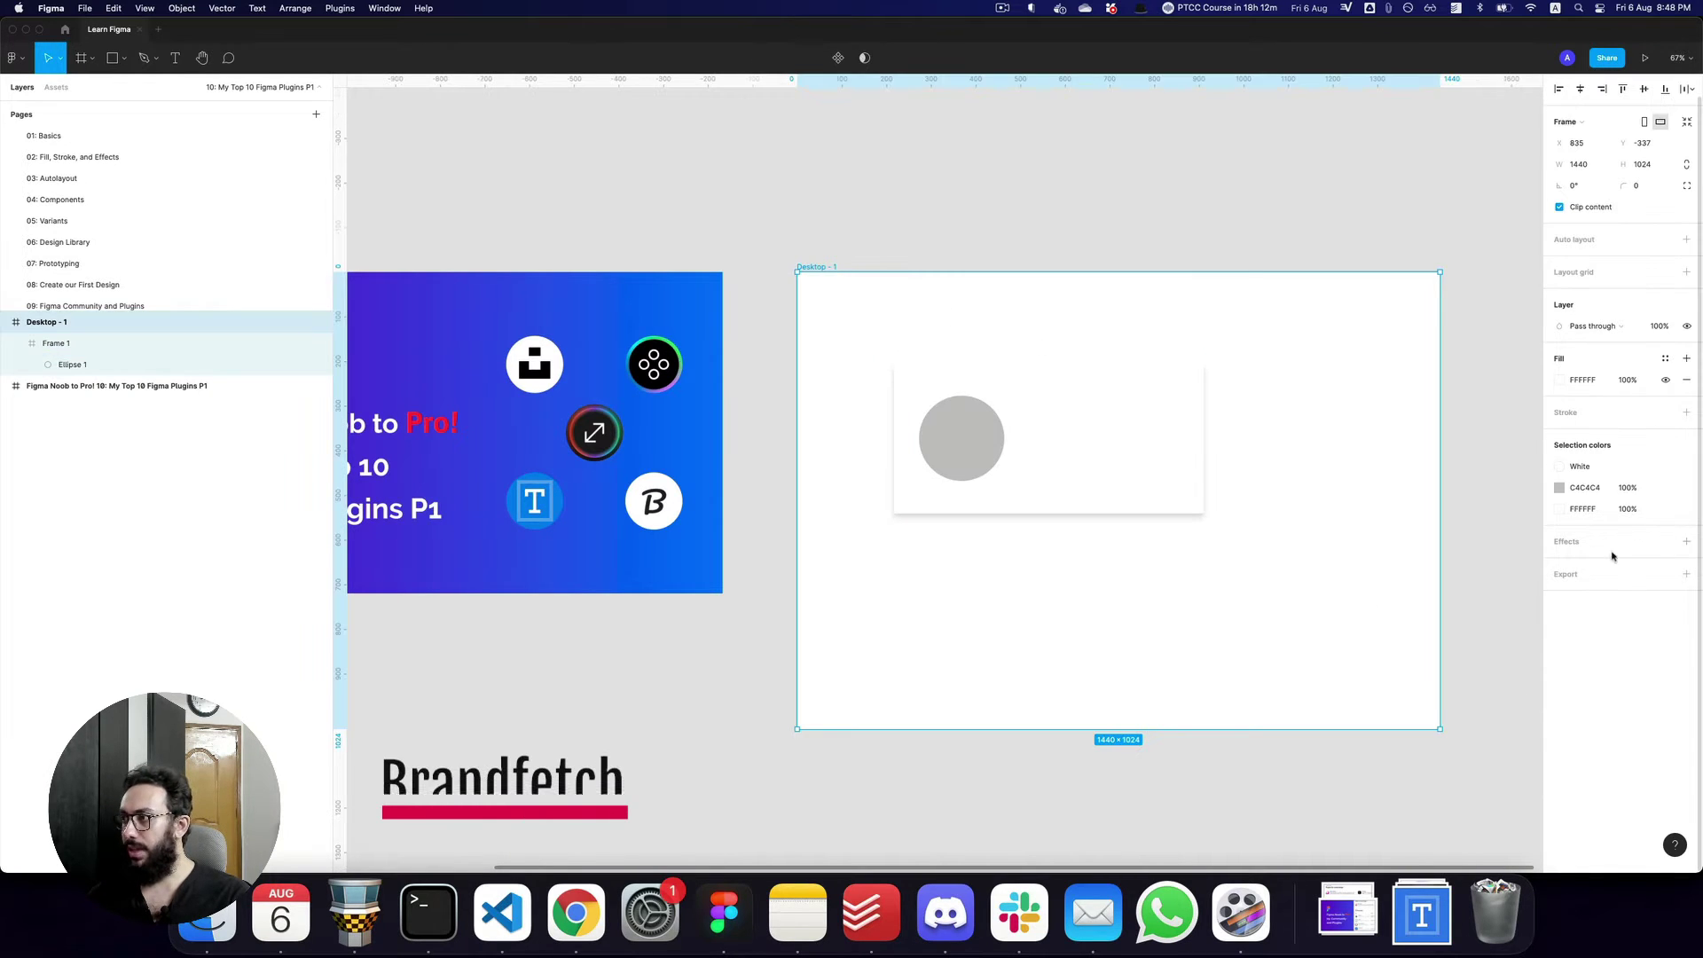
left_click(1559, 380)
left_click(1464, 417)
left_click_drag(1425, 427, 1378, 418)
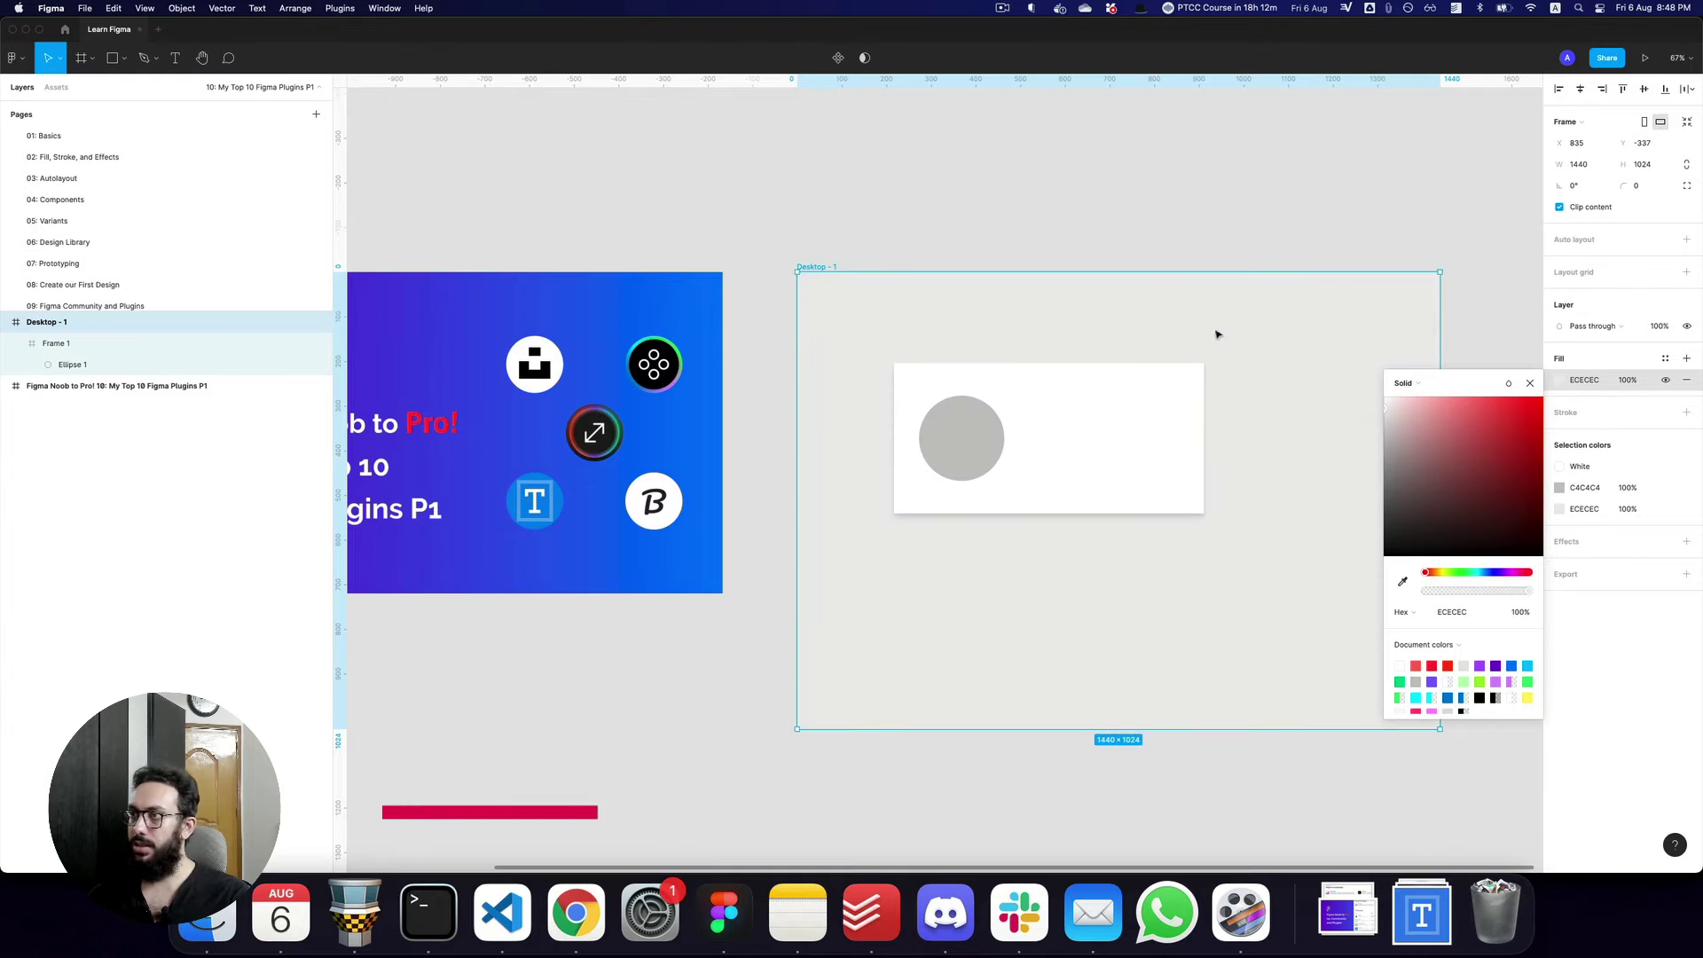
left_click(1216, 334)
Add auto layout to the white card frame and widen it to about 799.
left_click(1052, 386)
key("shift+a")
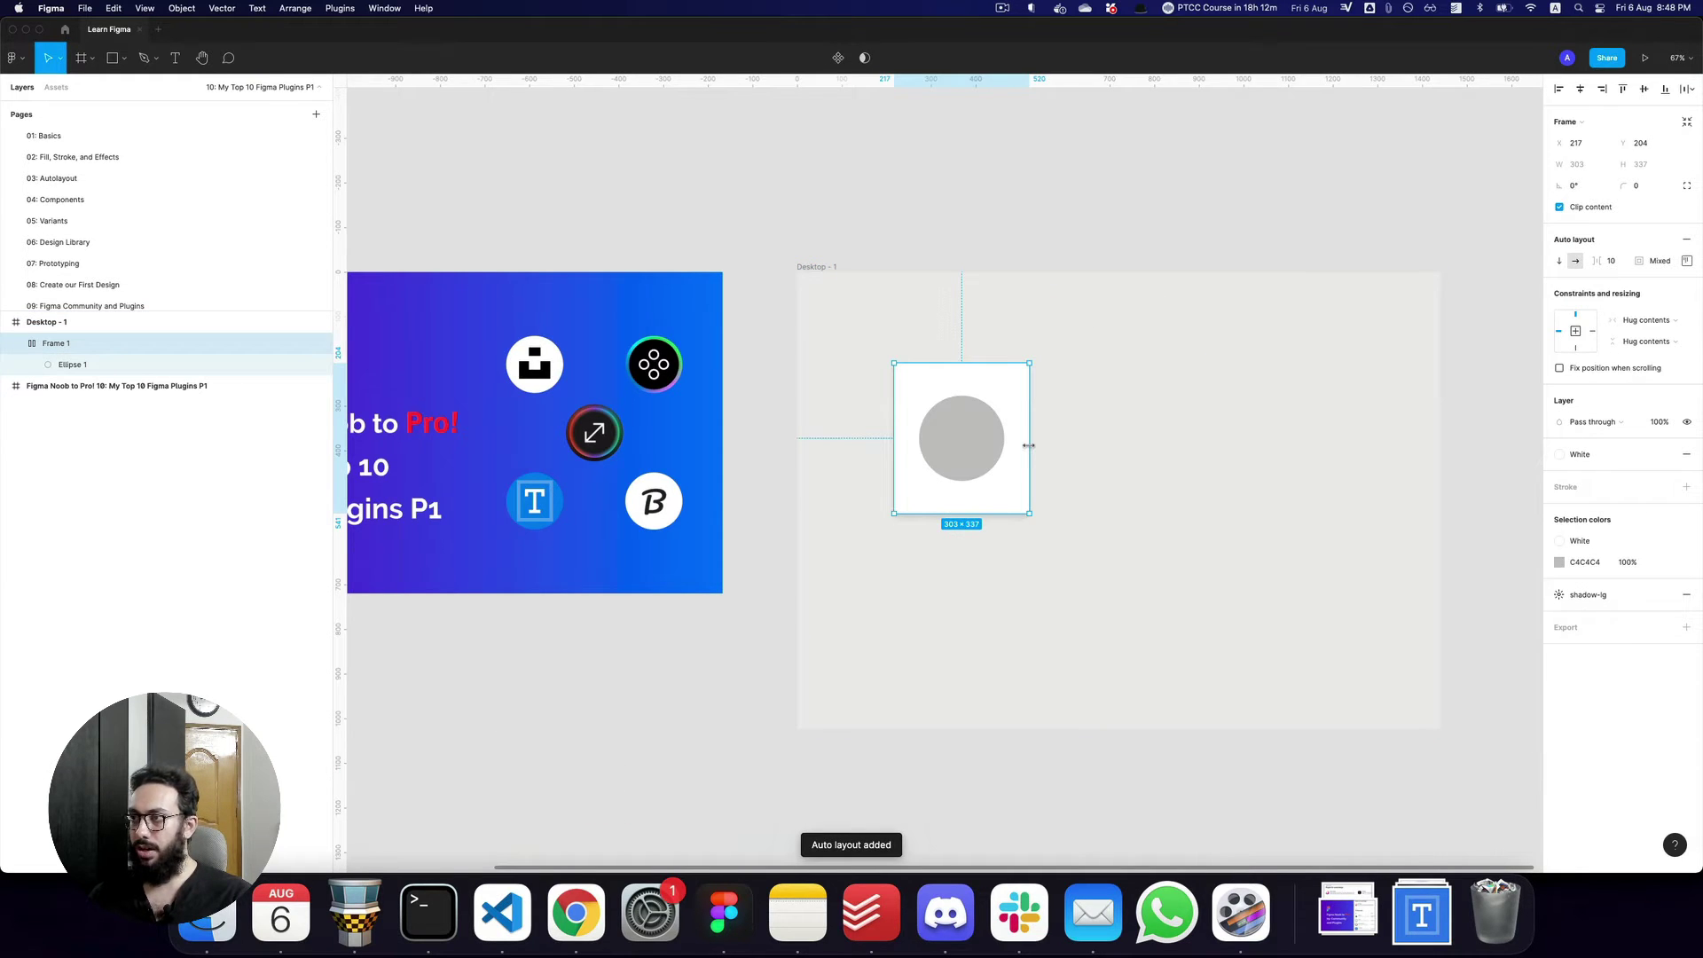
left_click_drag(1028, 445, 1254, 446)
left_click_drag(1126, 429, 1184, 449)
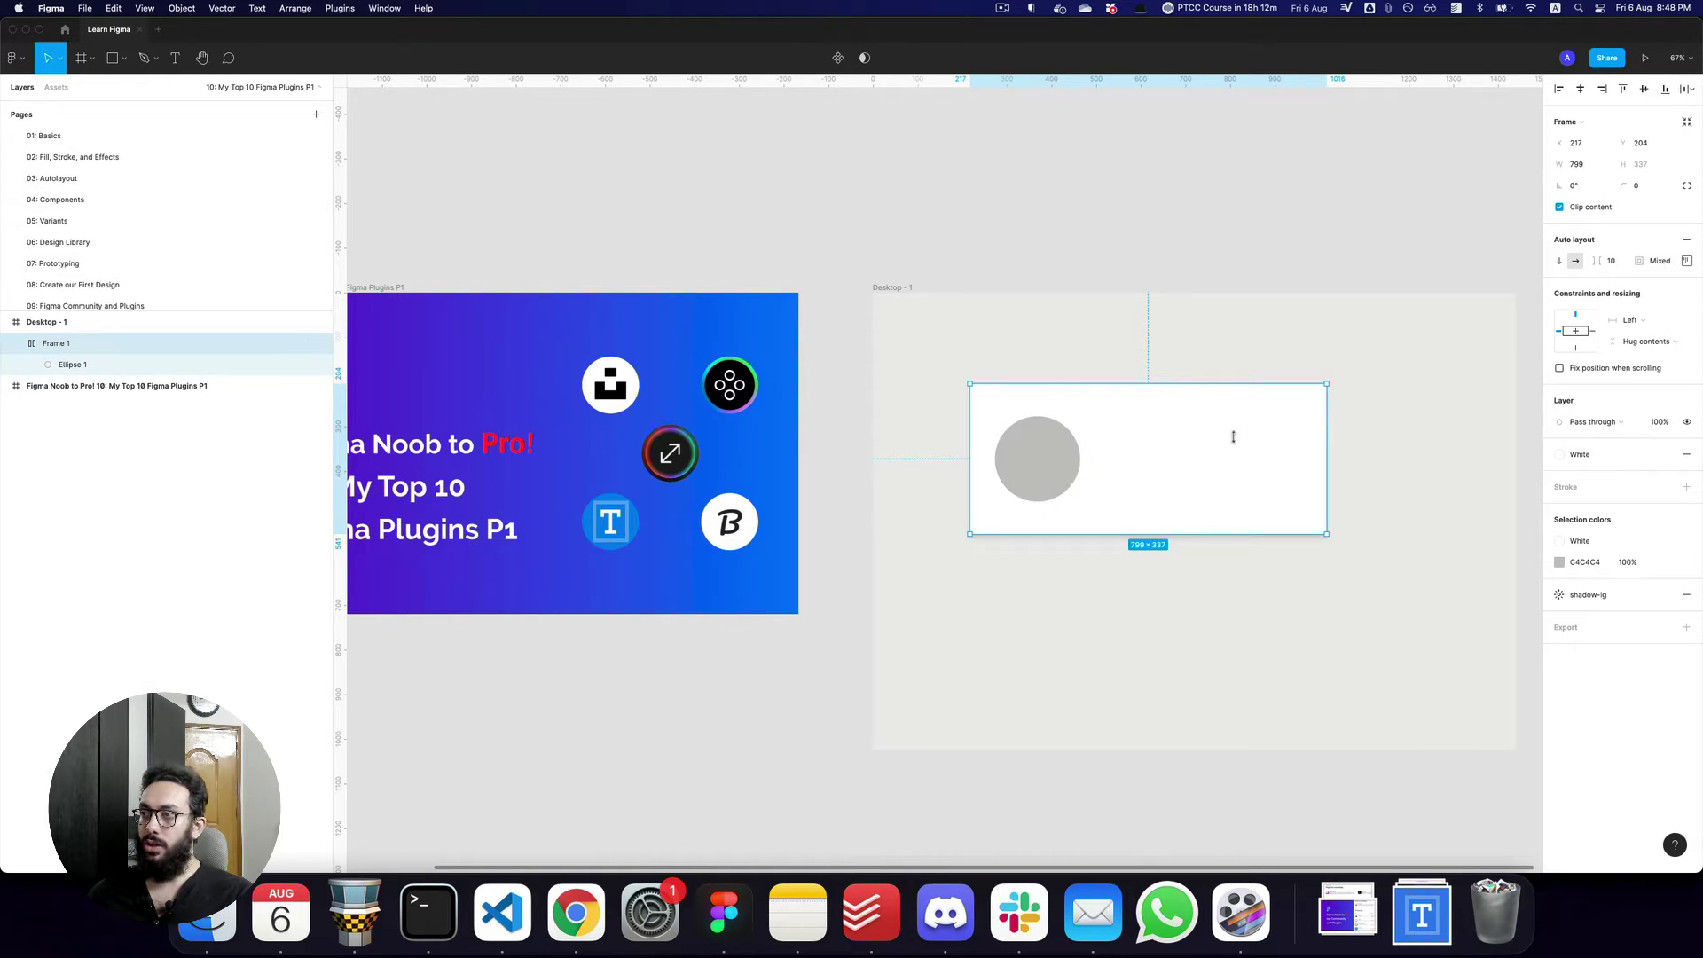
With the grey circle selected, run the Brandfetch plugin and open the Apple brand from apple.com.
left_click(1068, 458)
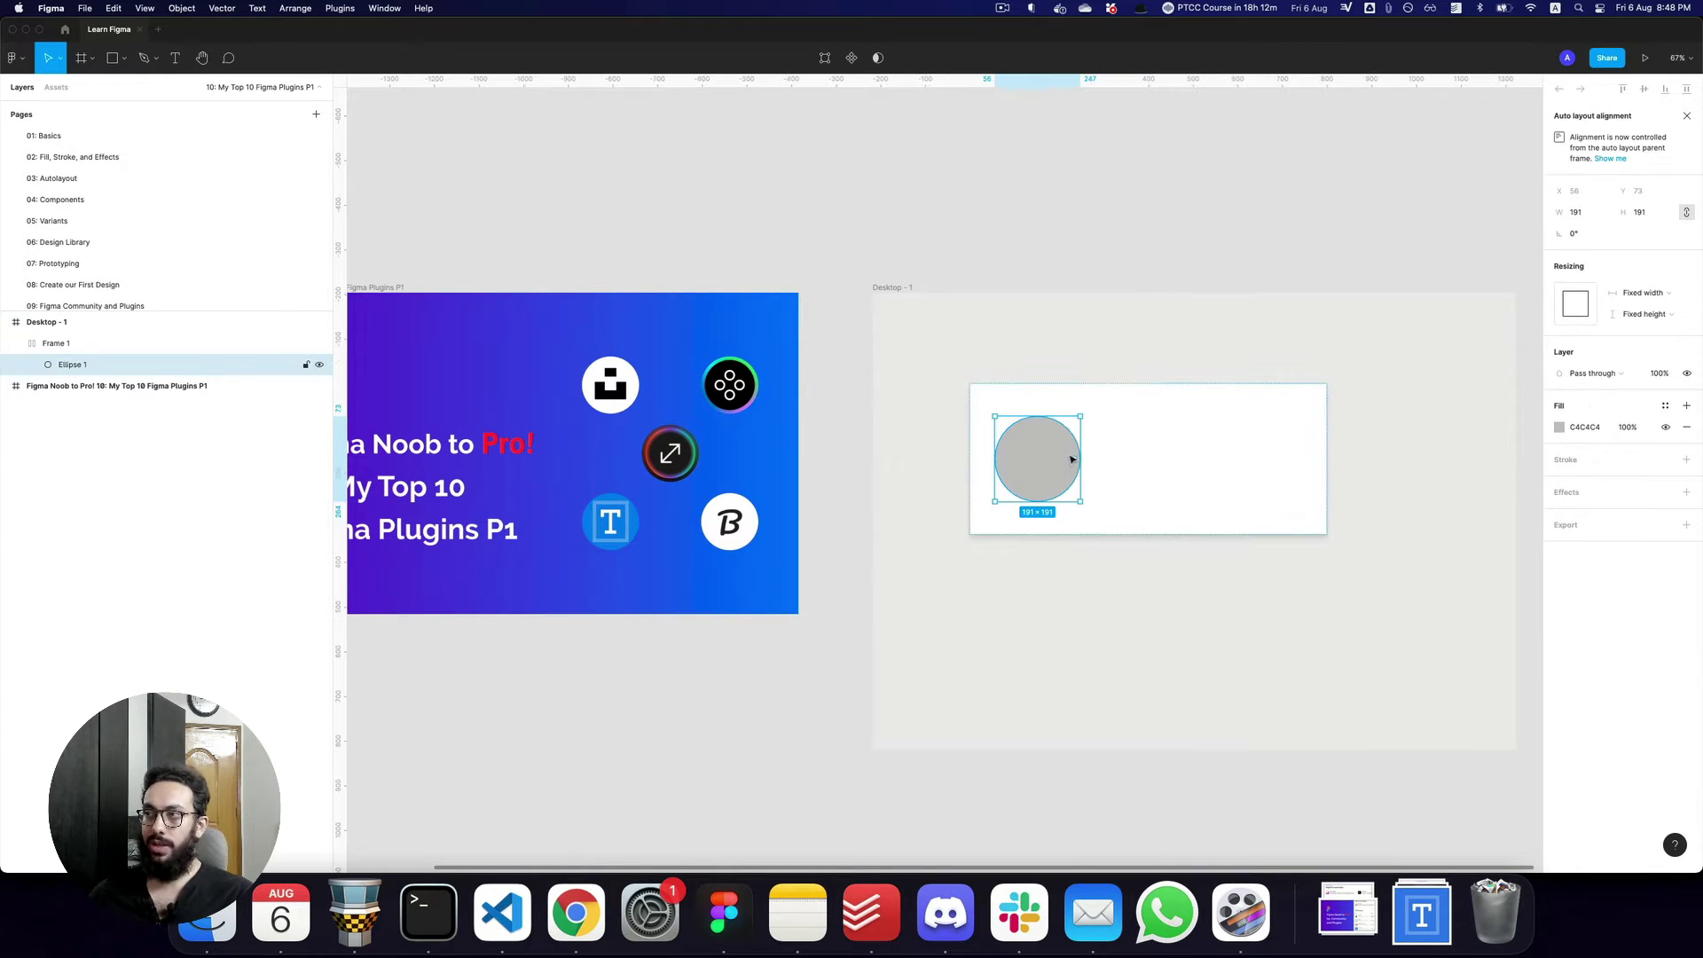
key("super+slash")
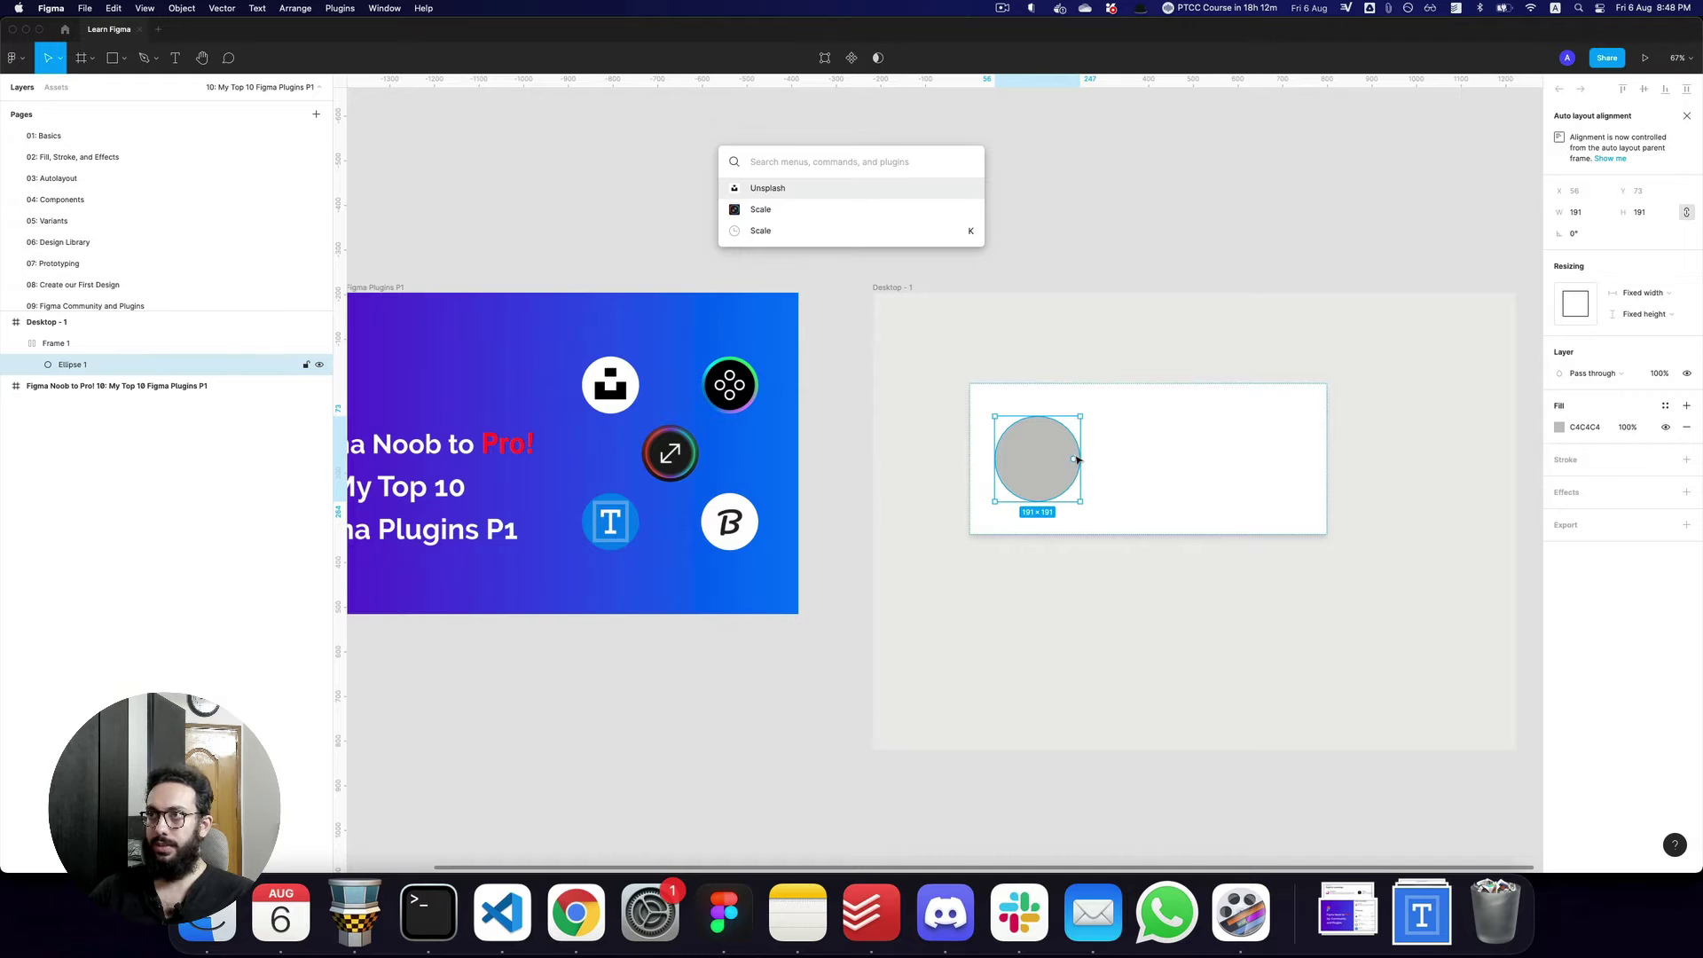
type("brandf")
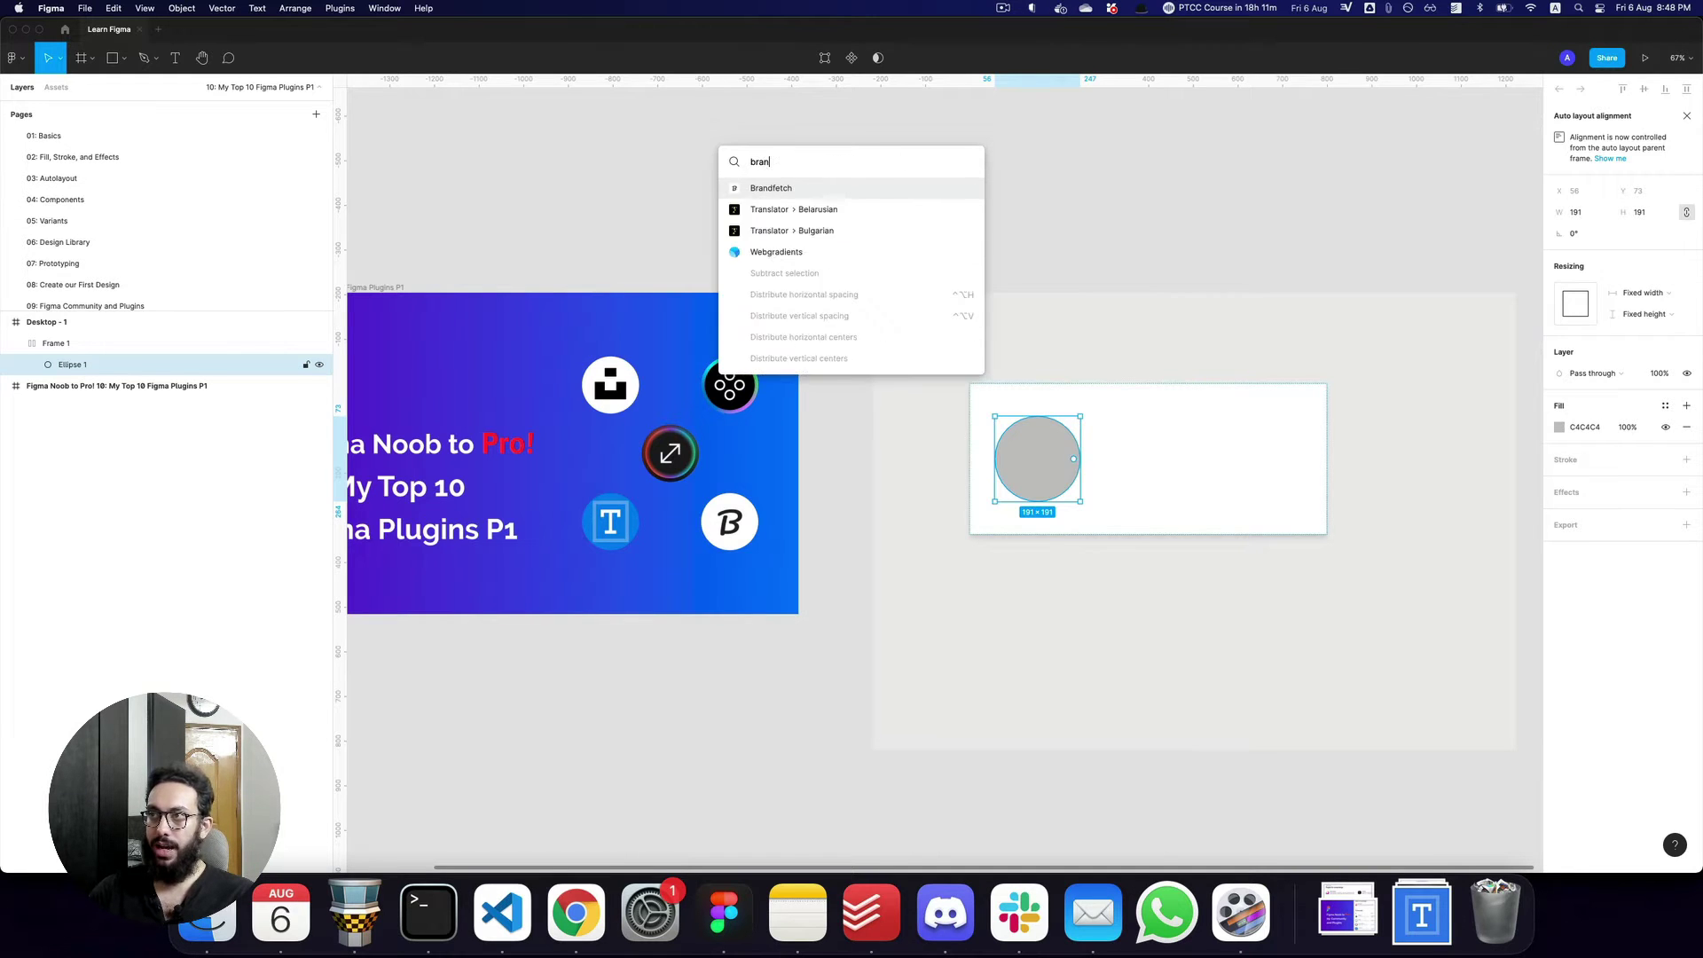
key("Return")
left_click(1438, 337)
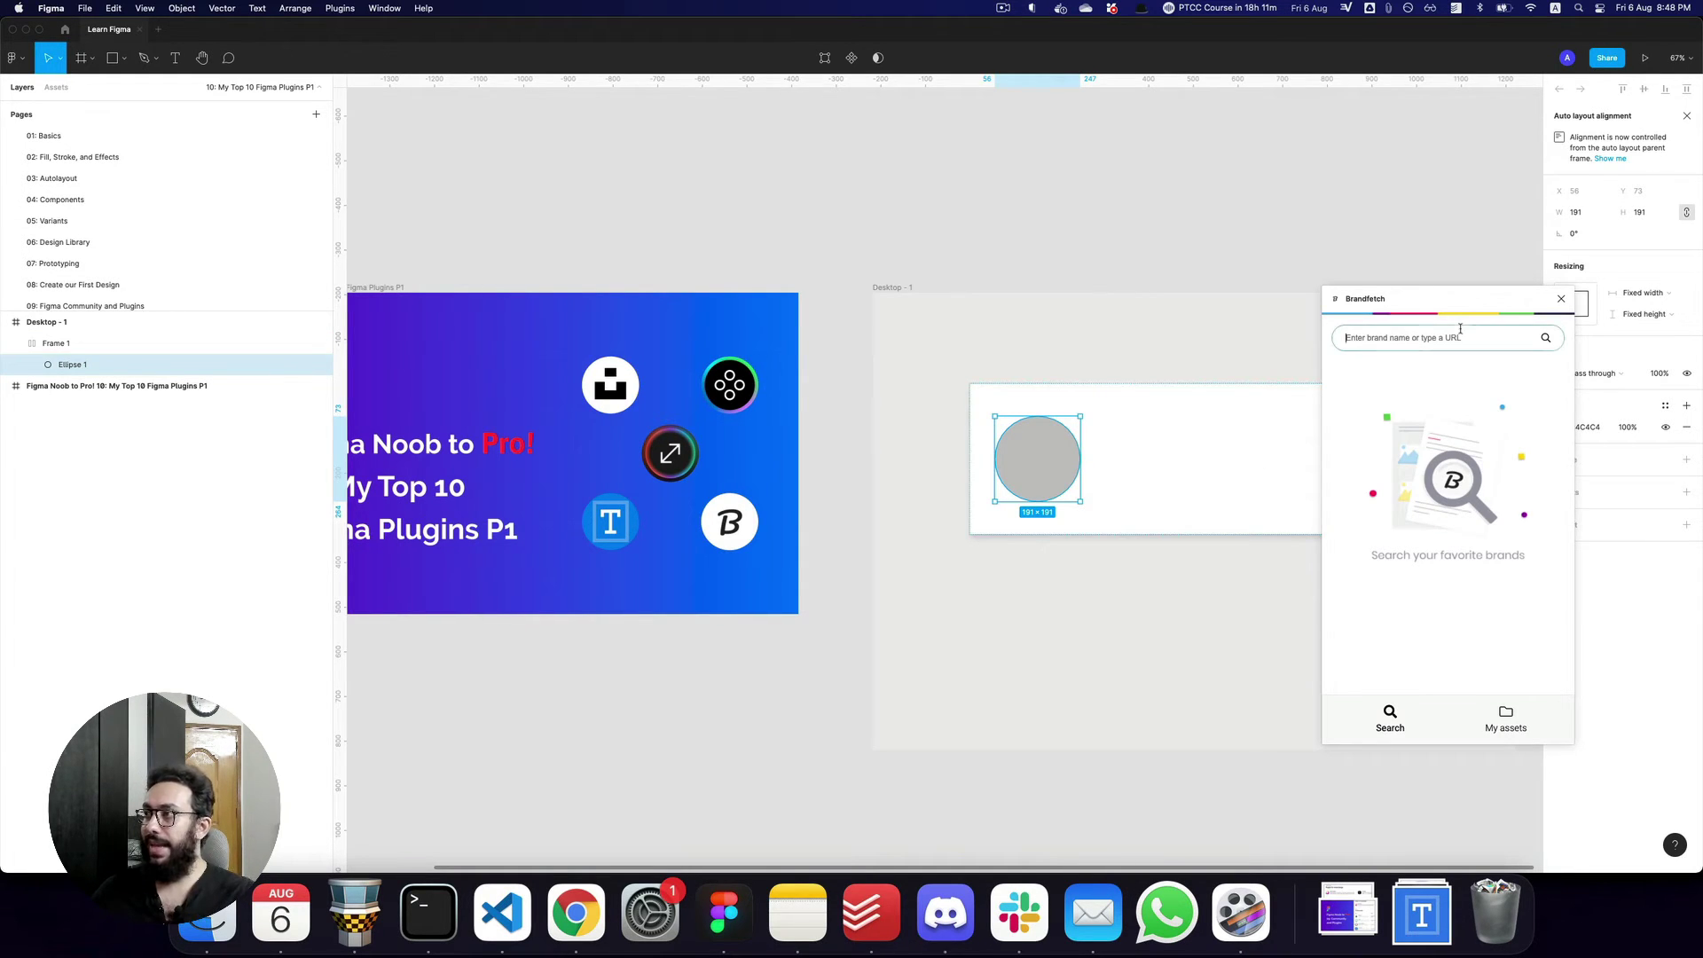
type("apple")
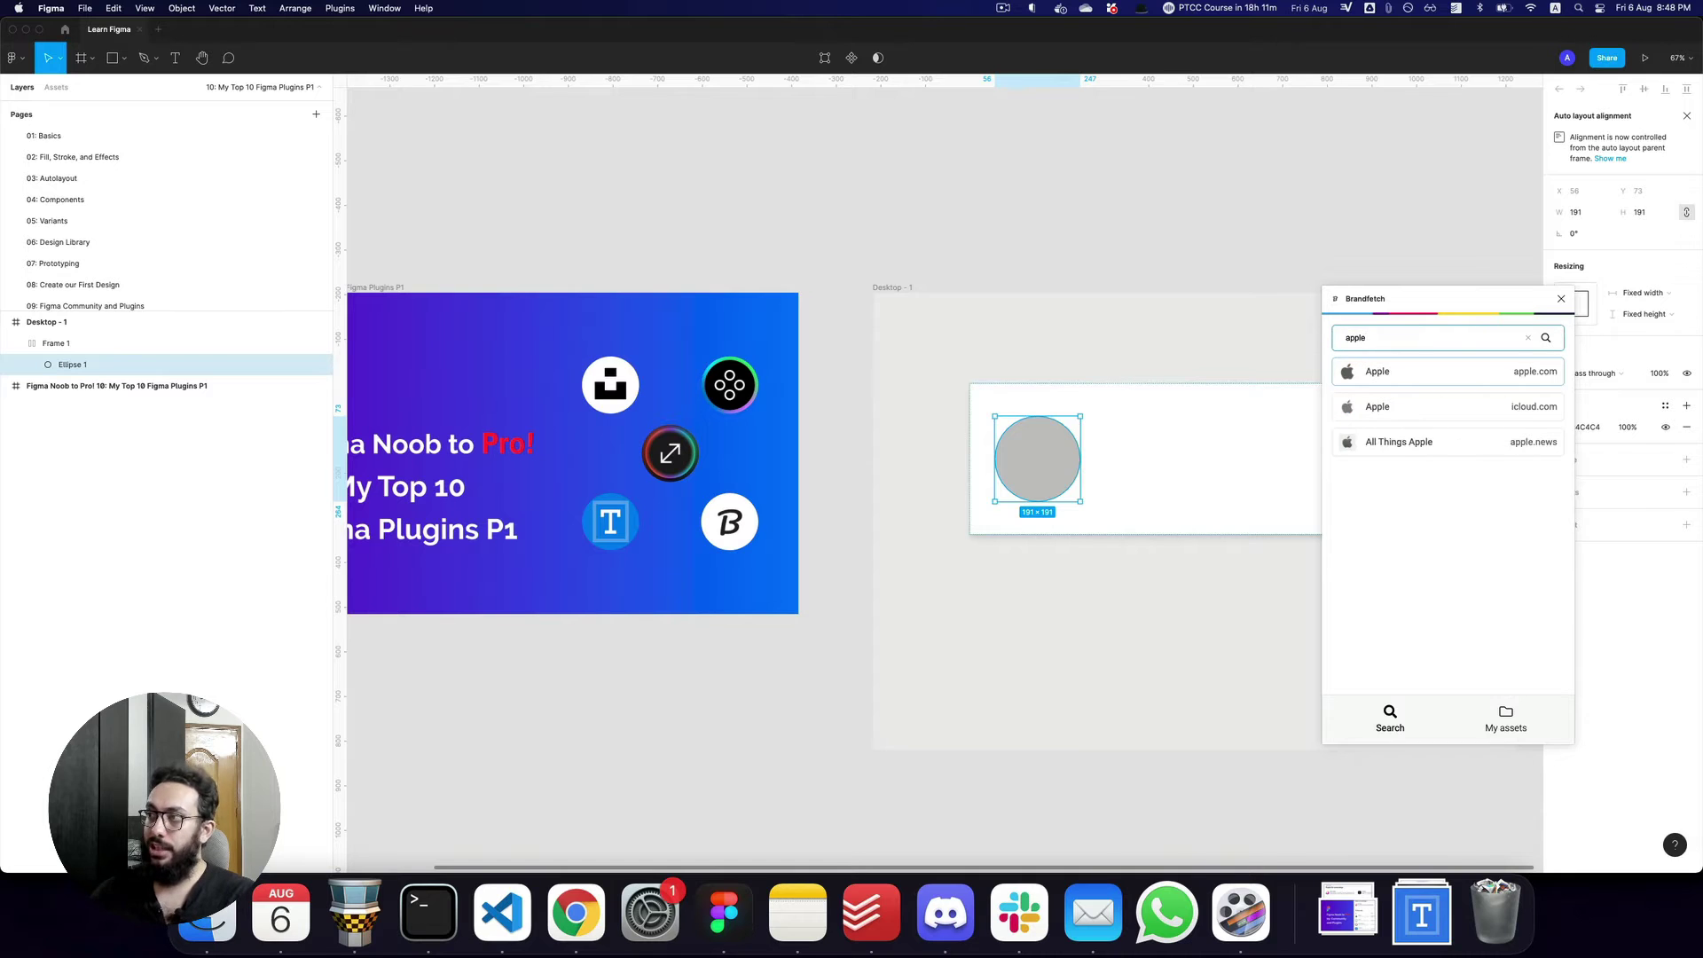
left_click(1436, 371)
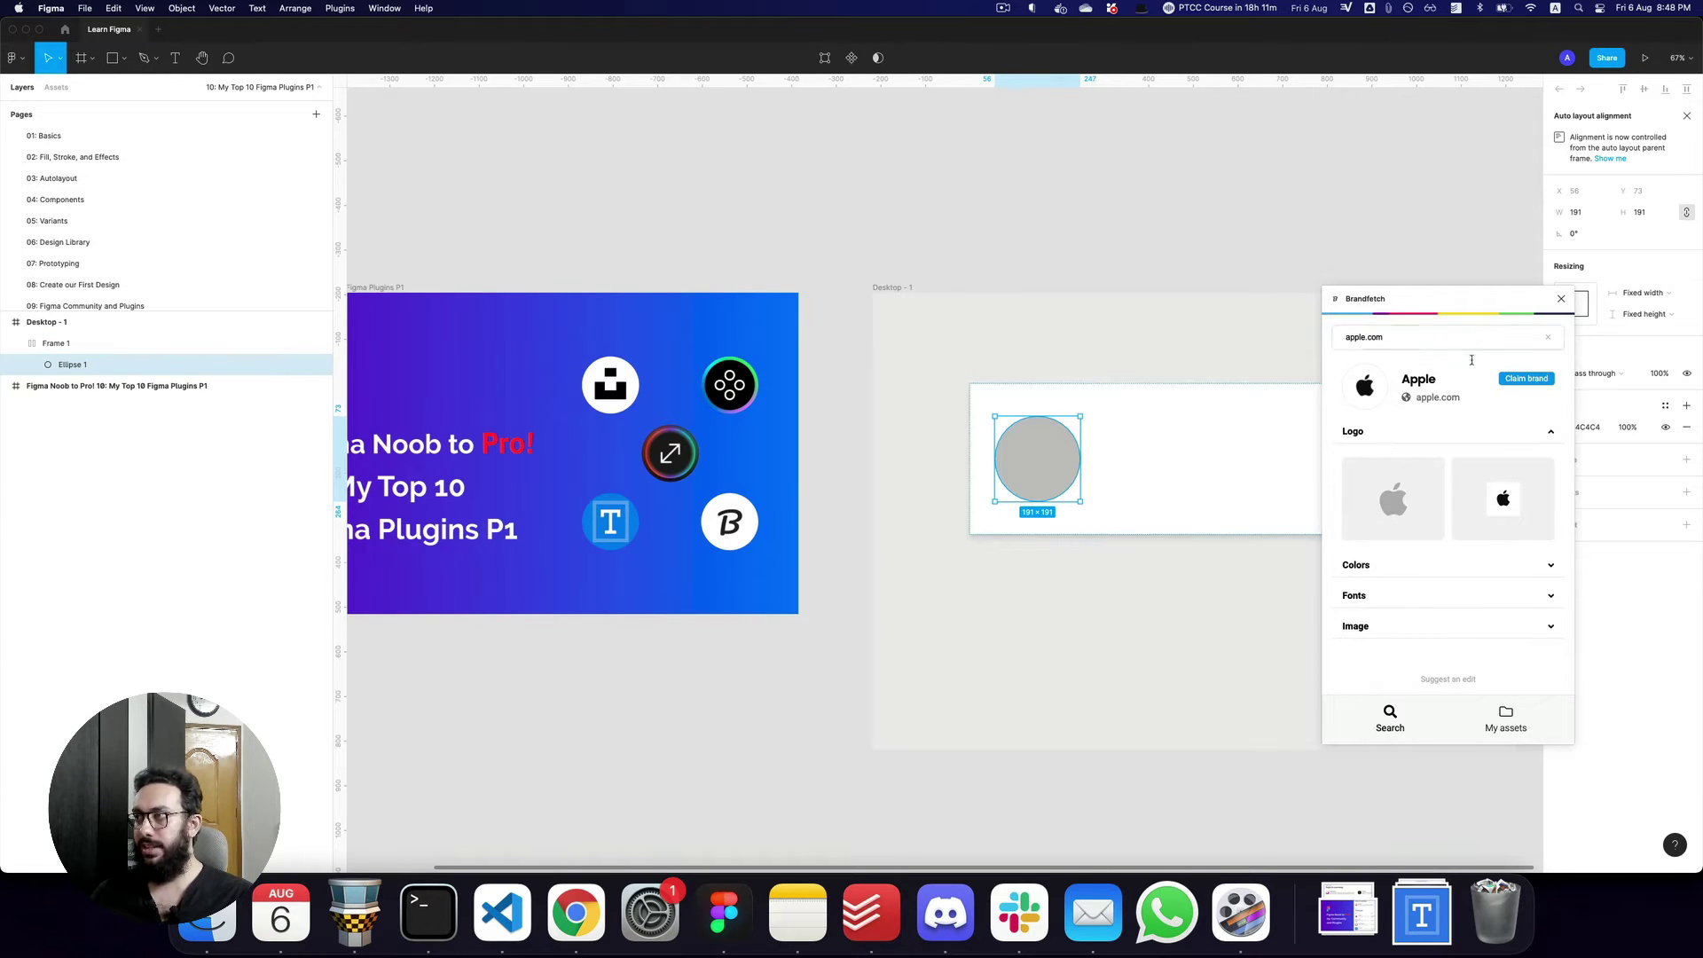
Try filling the circle with Apple's grey logo, view the brand's colors and fonts, and delete the inserted logo.
mouse_move(1399, 504)
left_click_drag(1399, 504, 1286, 488)
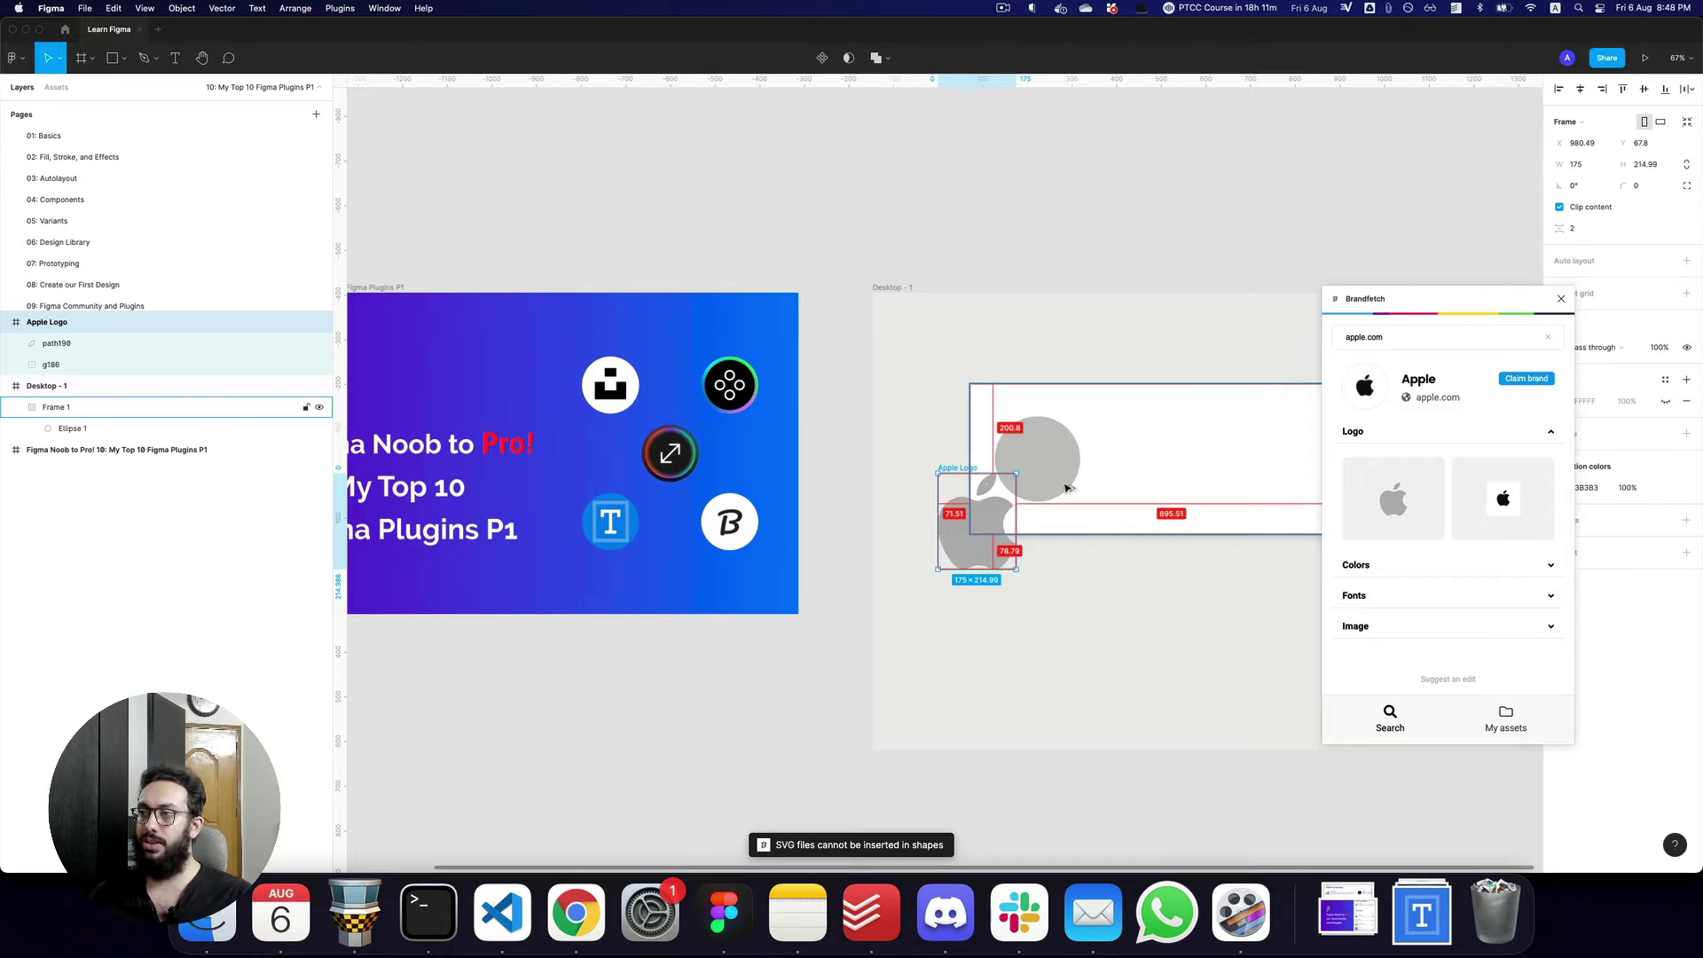
left_click(1399, 565)
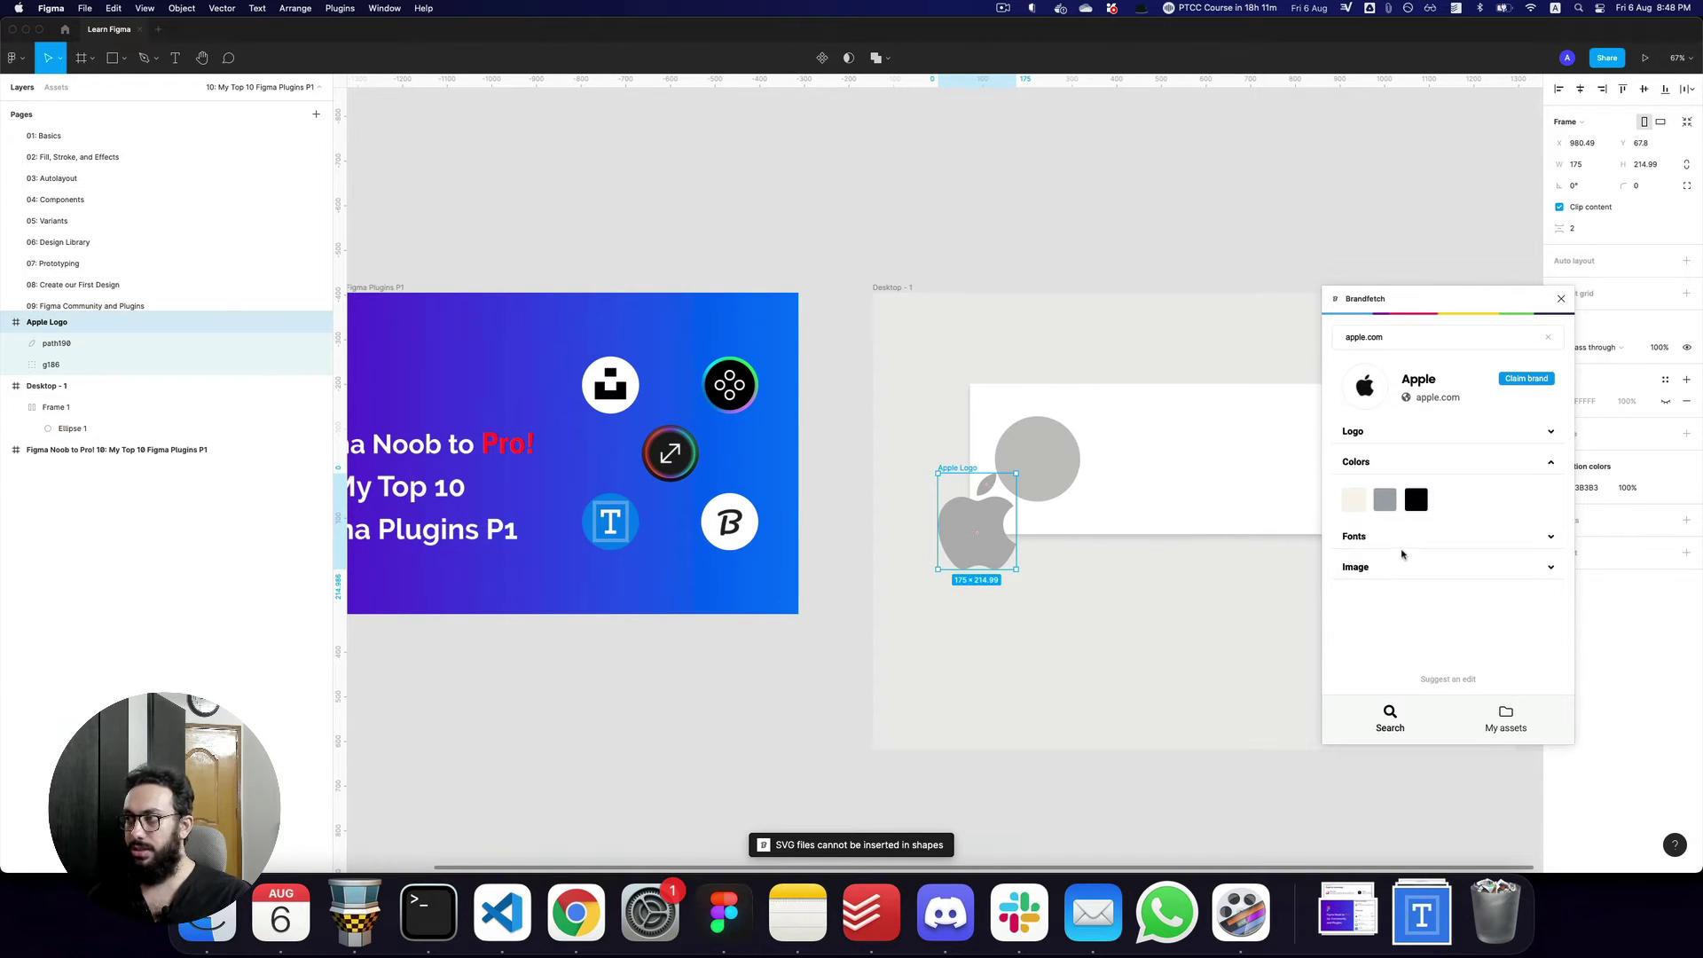
left_click(1370, 536)
left_click(1411, 441)
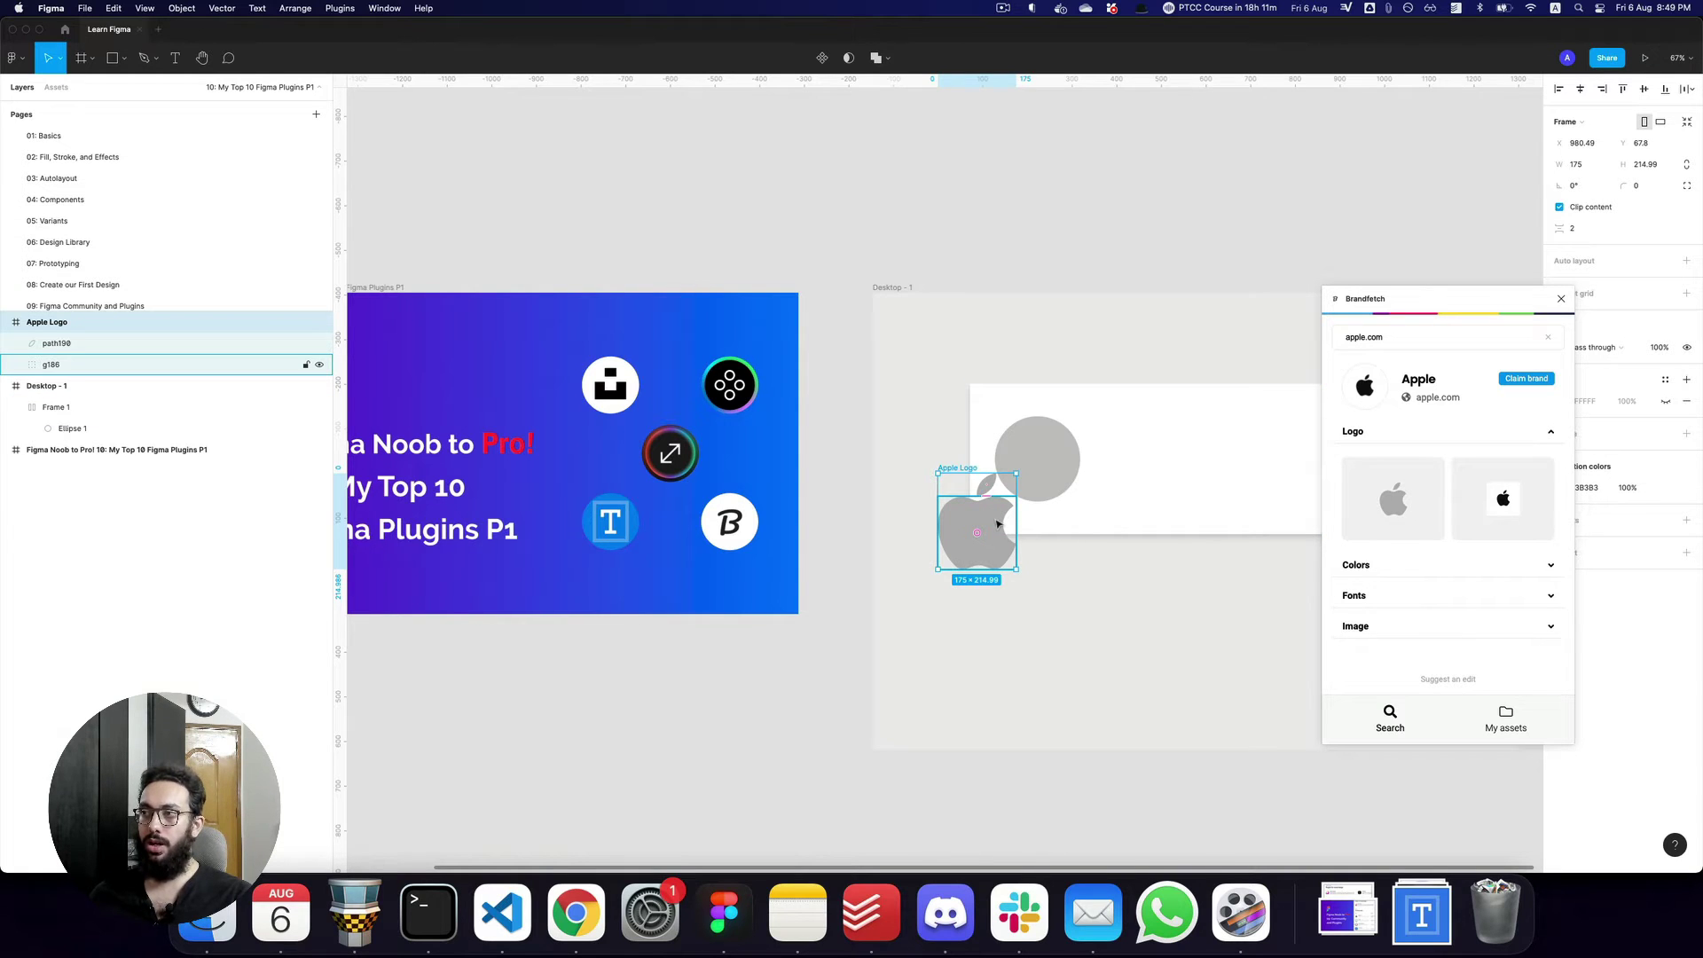
key("Delete")
Search the Brandfetch brands for Amazon and Airbnb, and clear the search.
left_click(1383, 346)
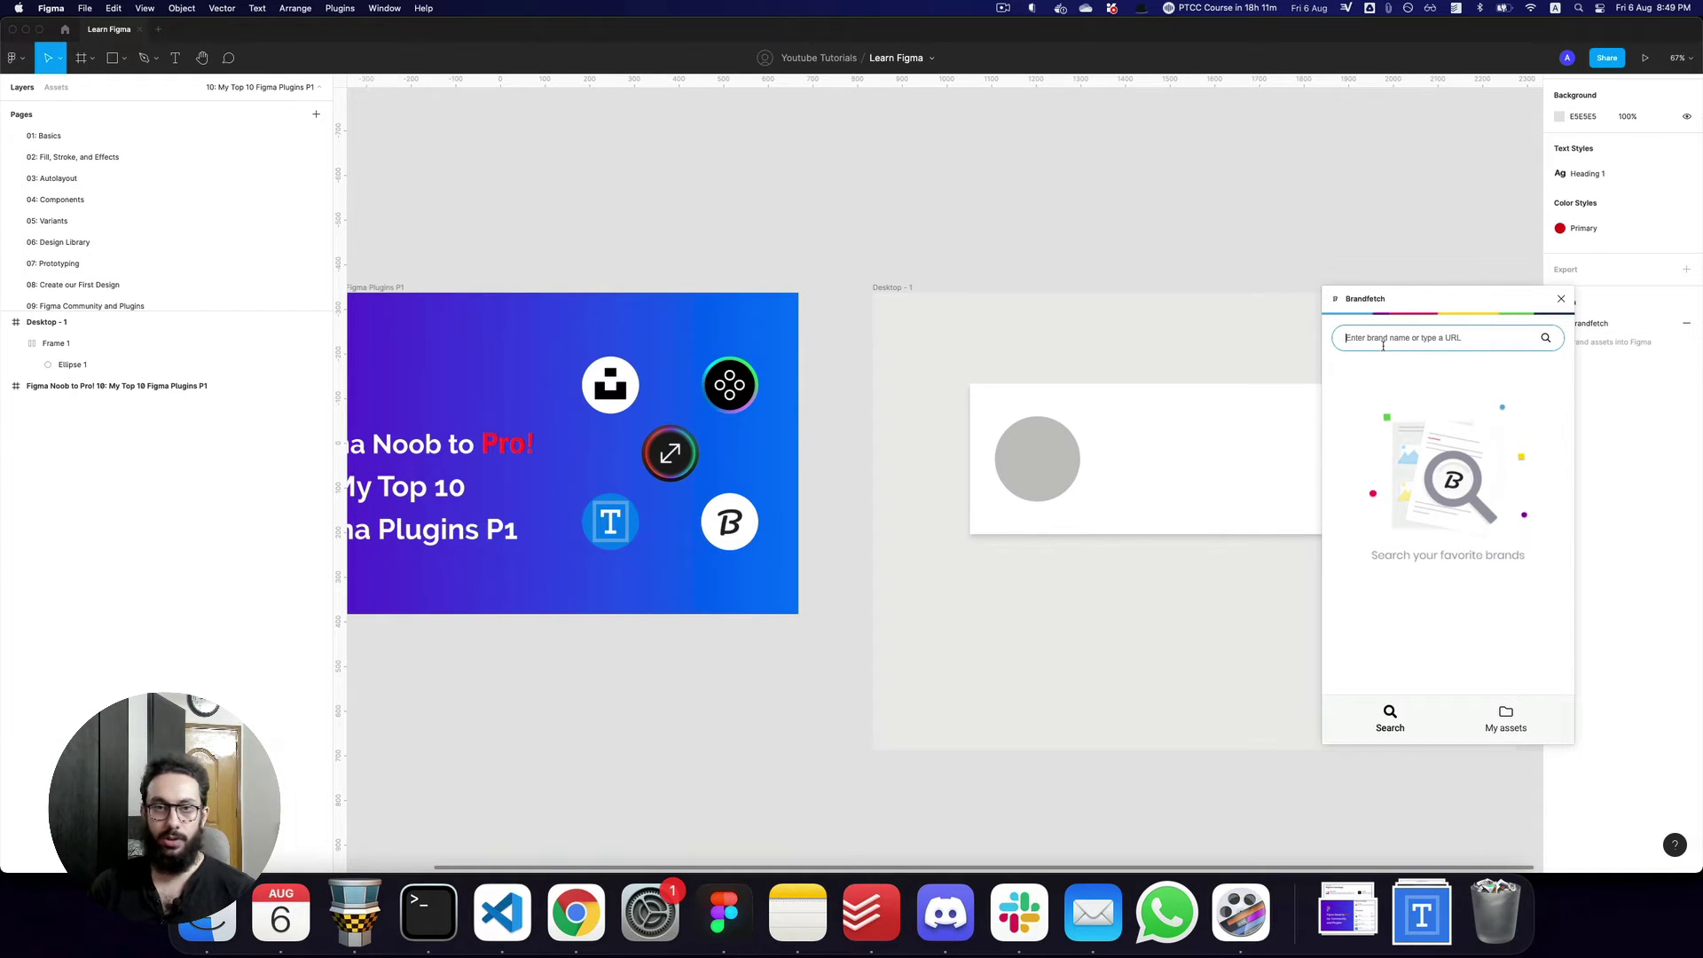
type("a")
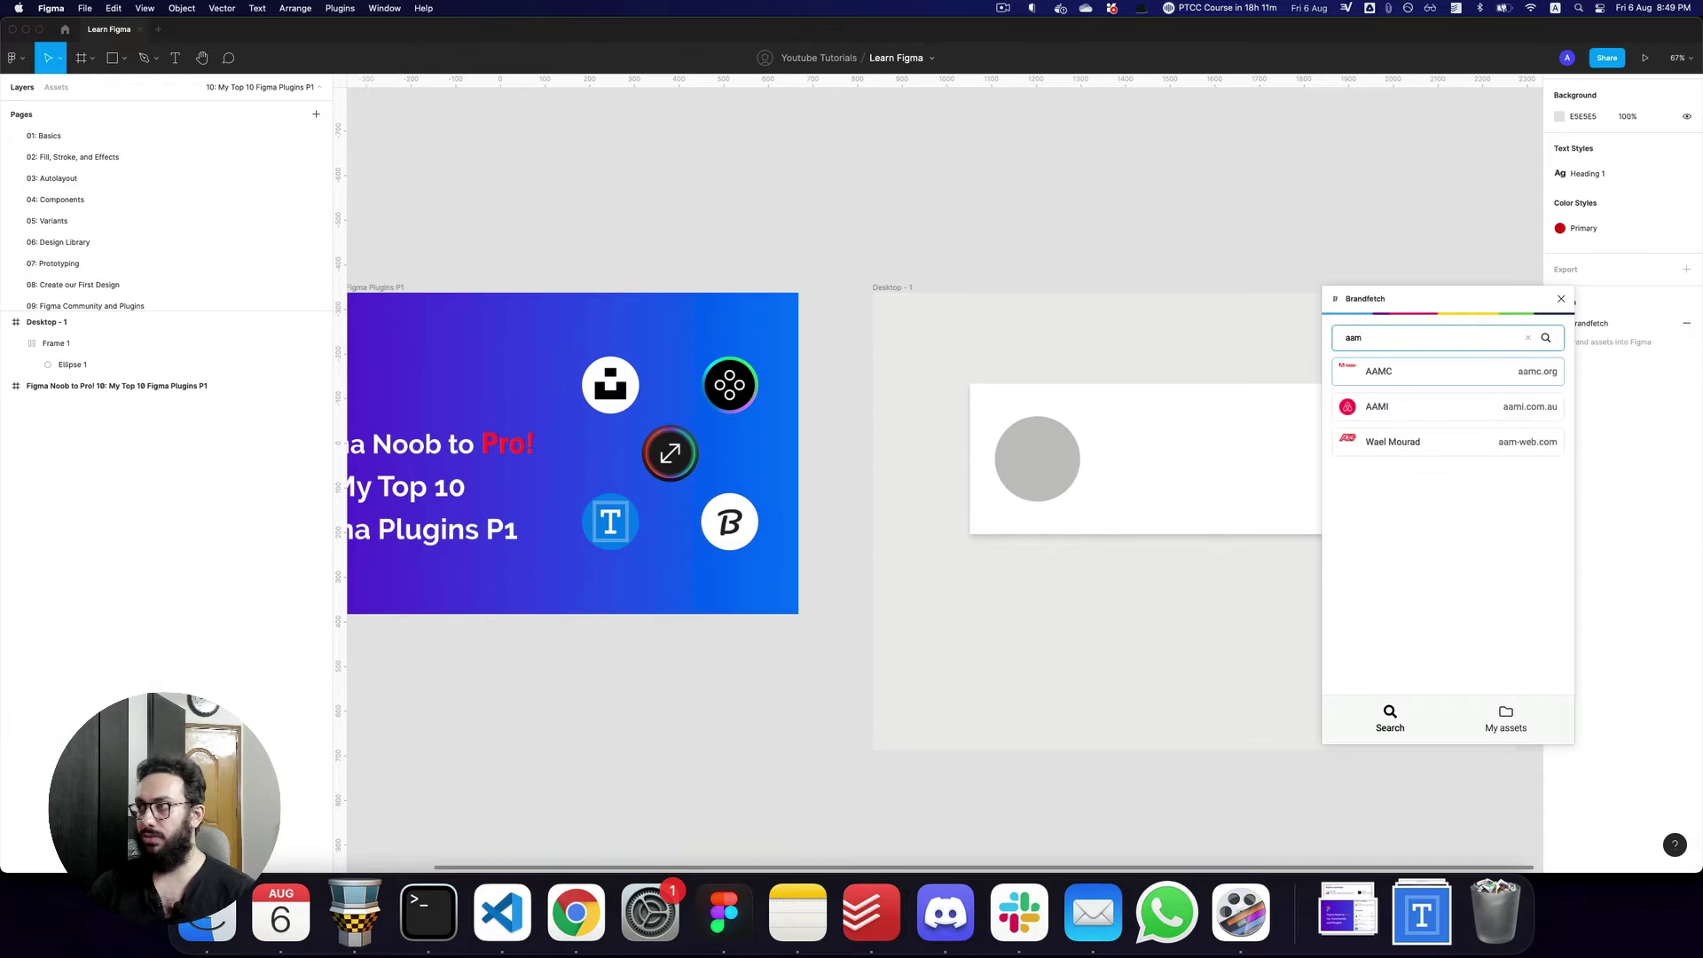
type("mzon")
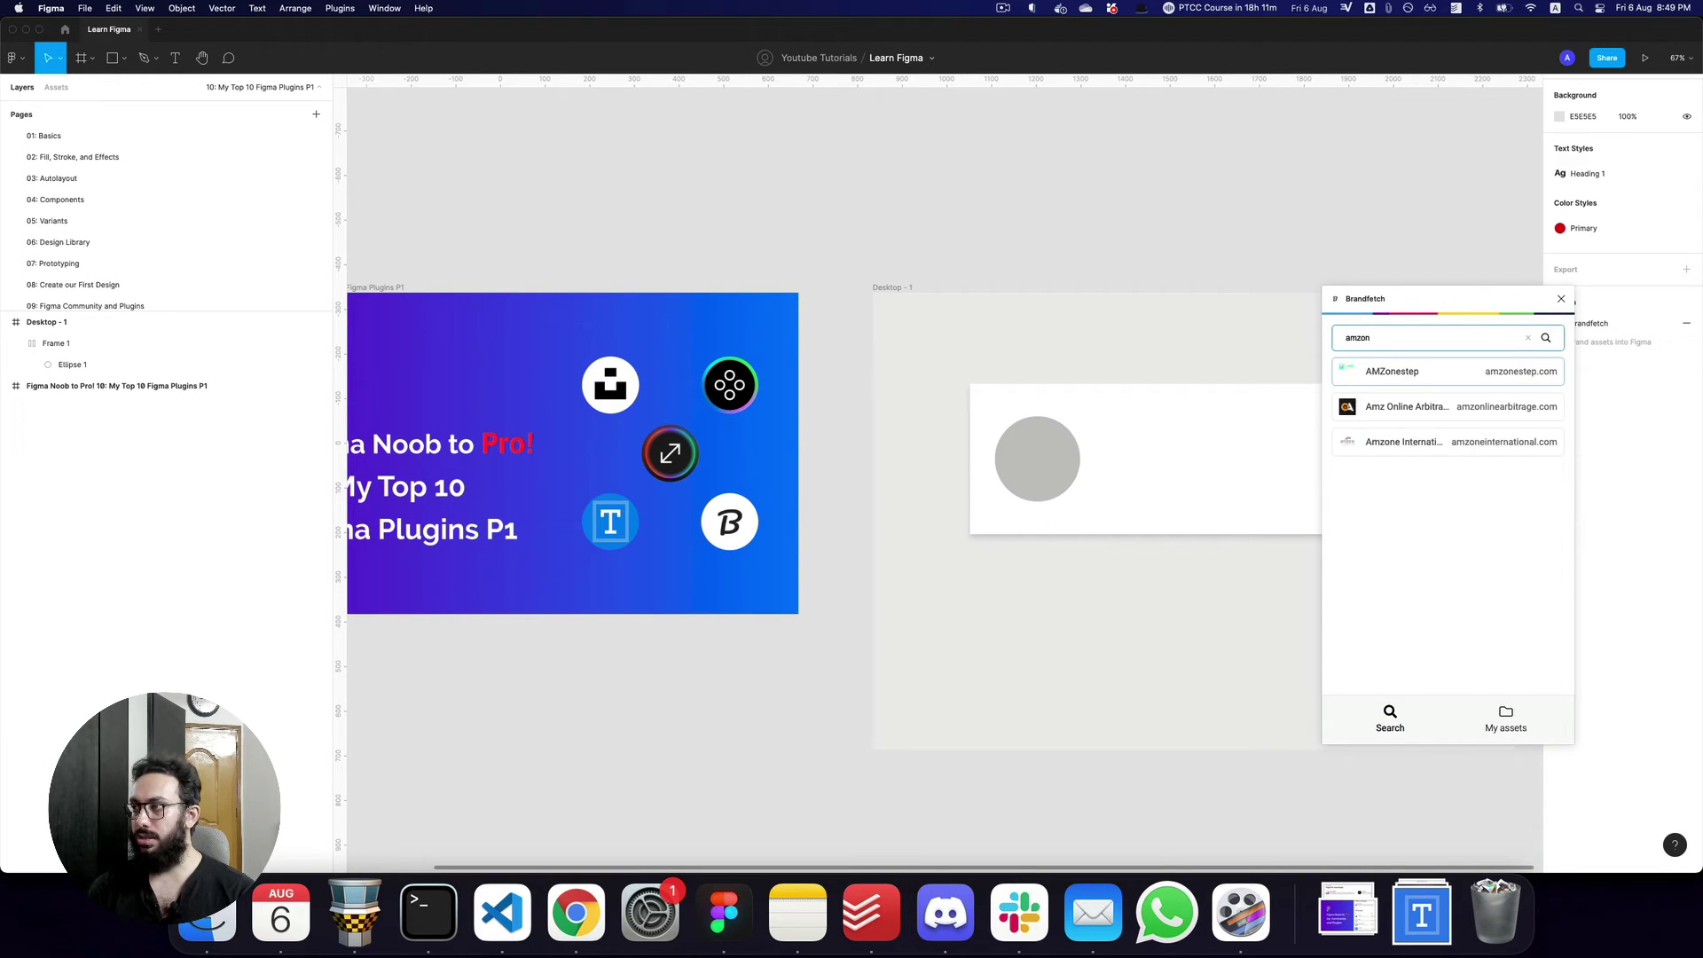
type("amazon")
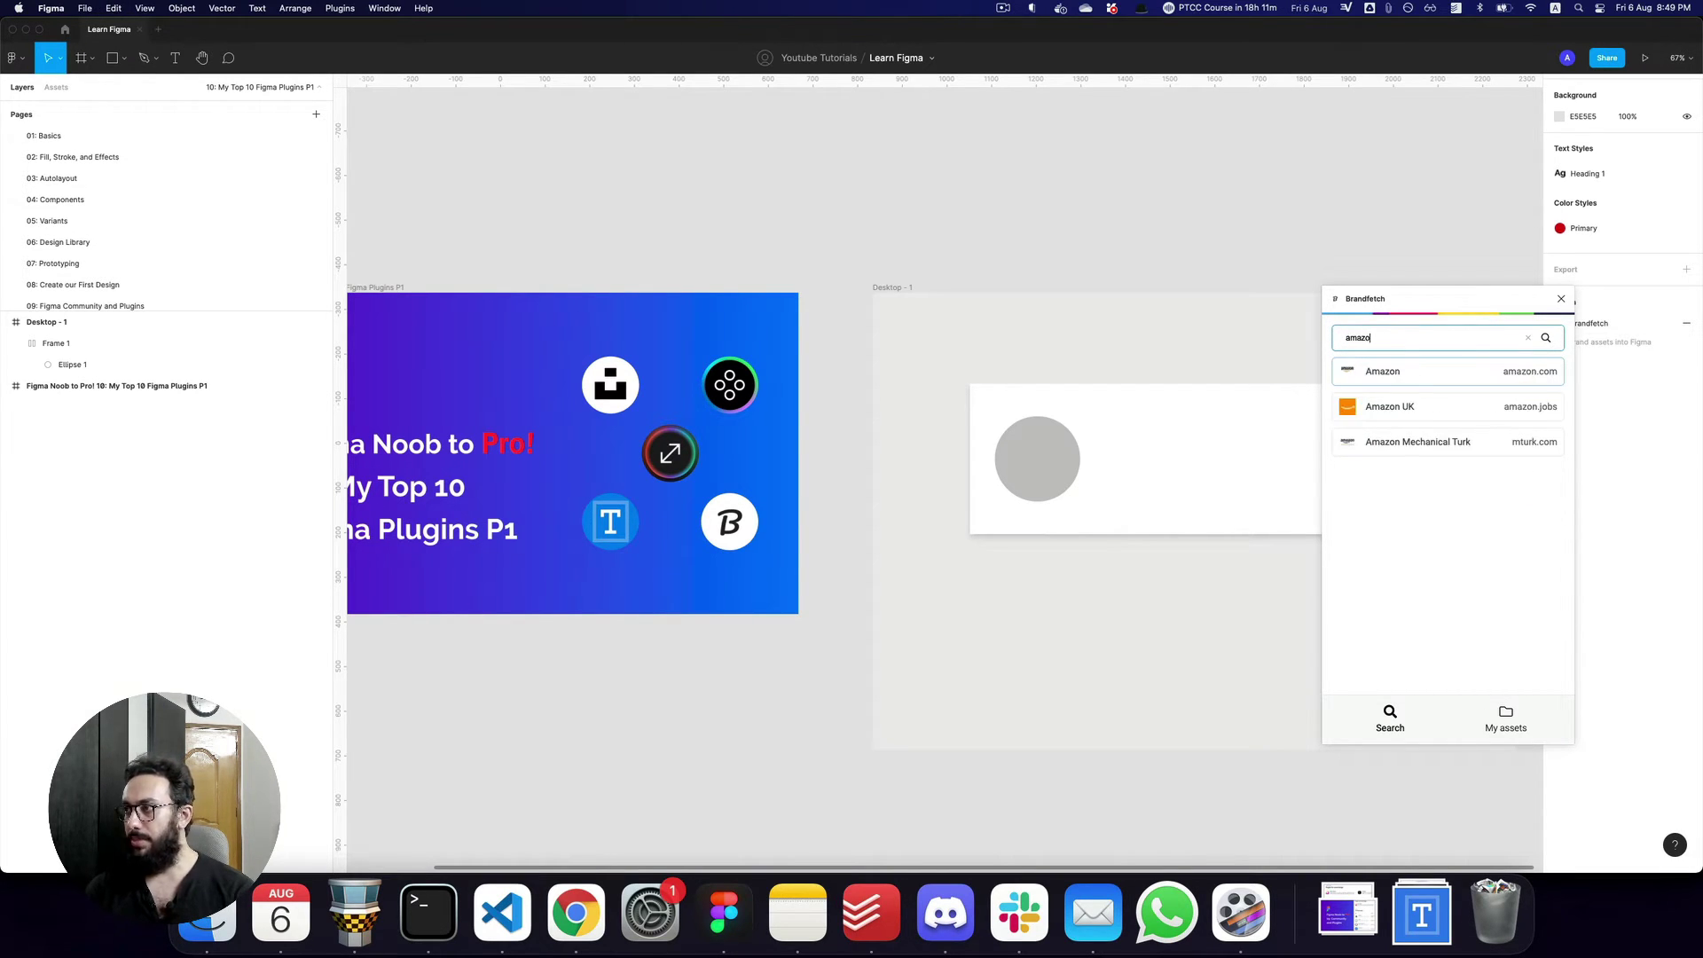
key("super+a")
type("ar")
key("BackSpace")
type("dobe")
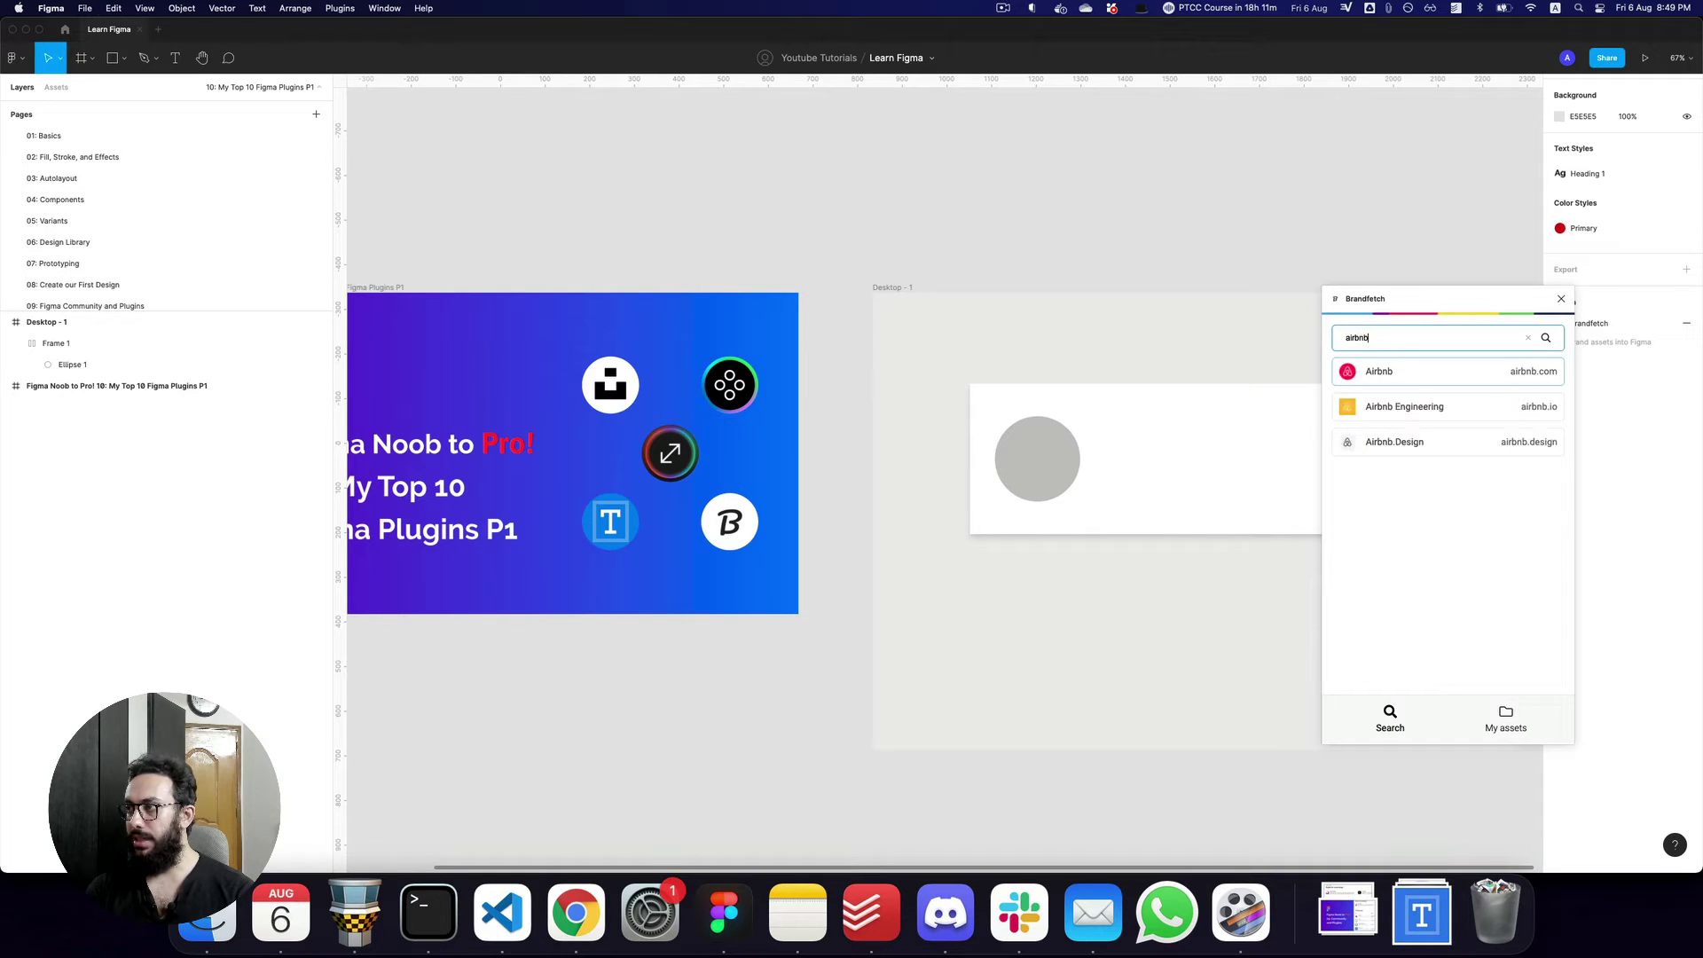
key("super+a")
key("BackSpace")
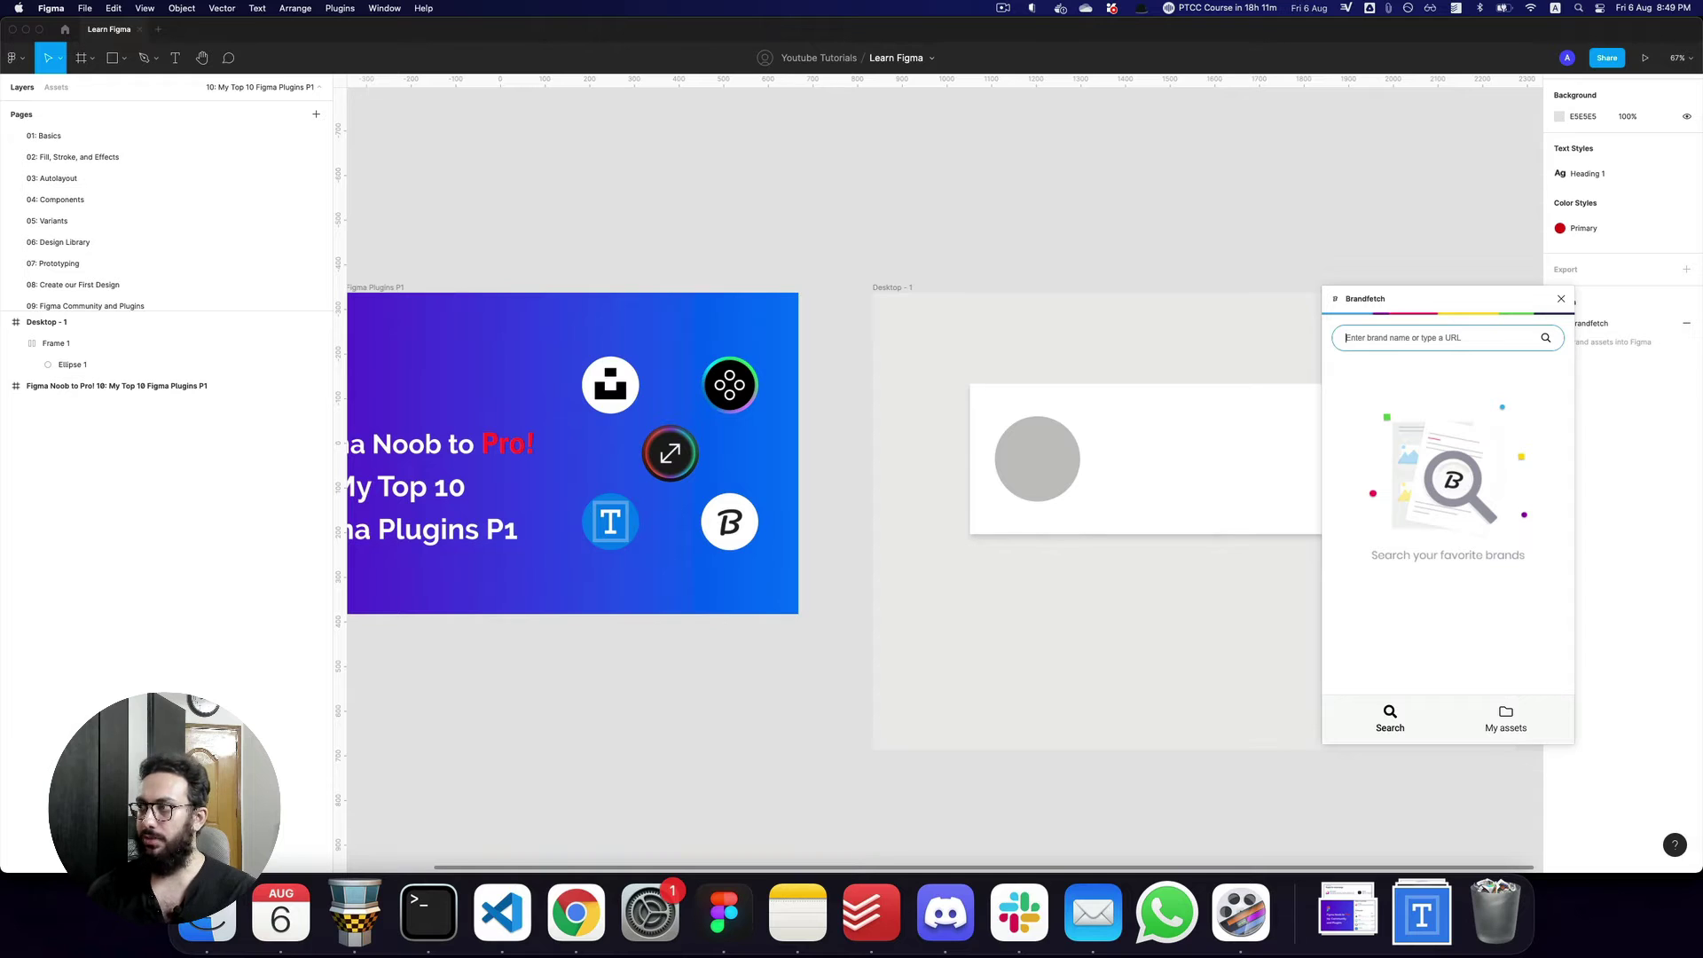
Search the Brandfetch brands for Nike and try another brand name.
type("nike")
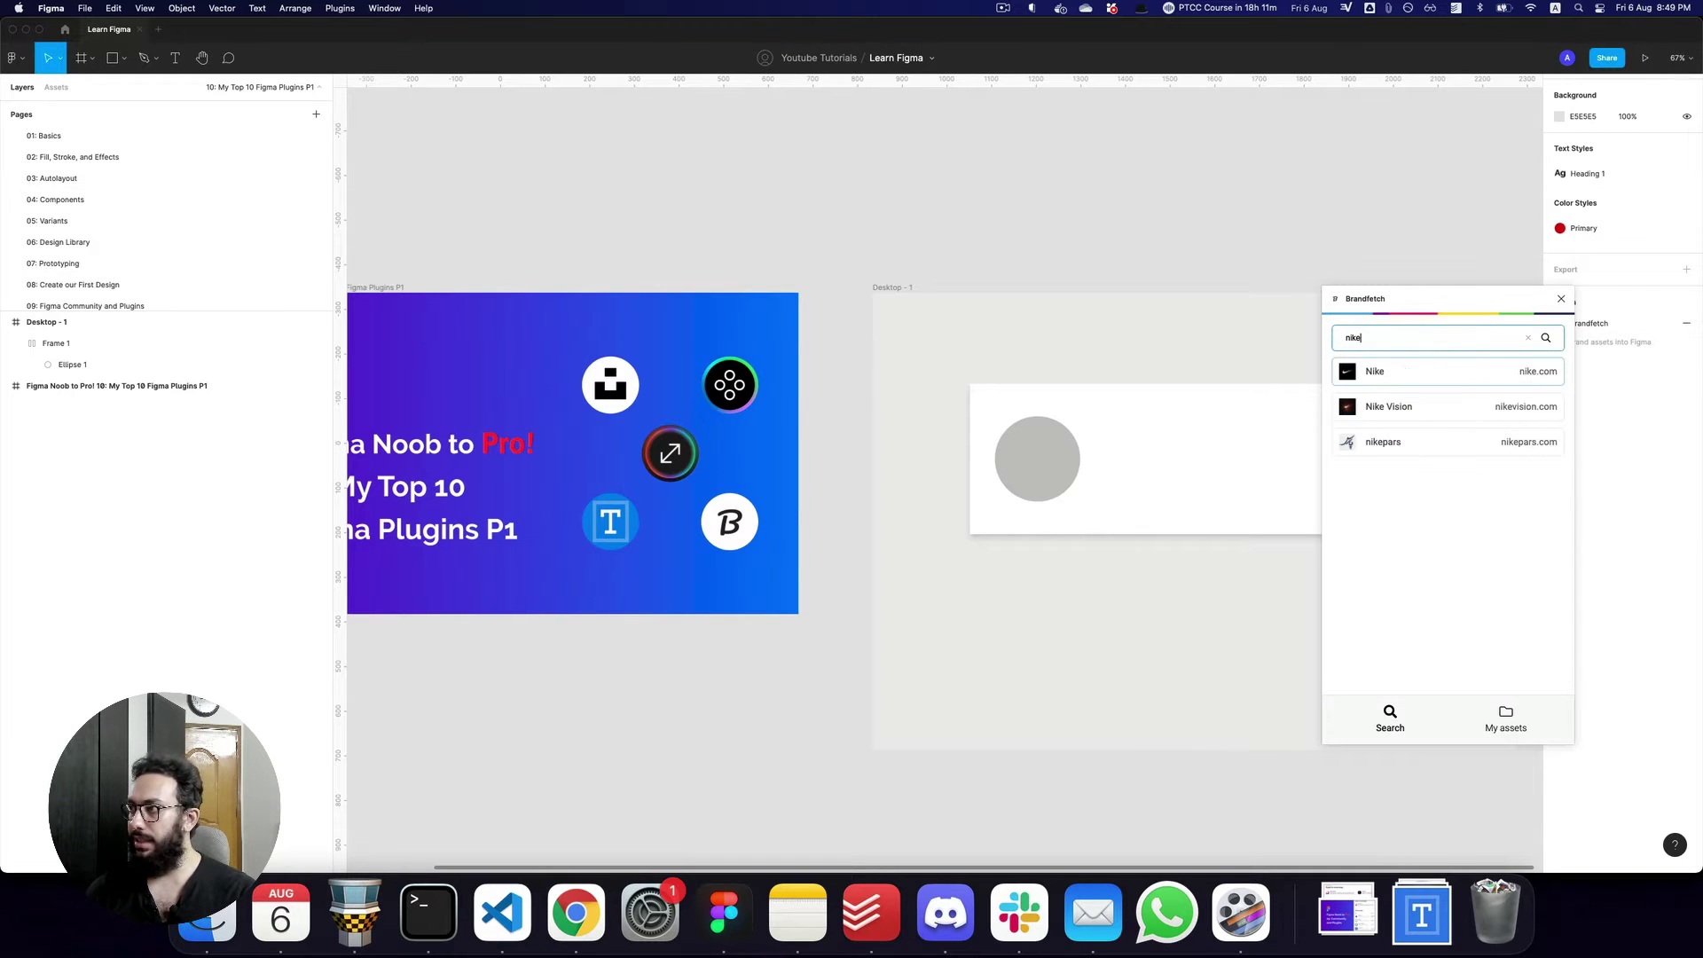
key("BackSpace")
key("BackSpace")
key("BackSpace")
key("BackSpace")
type("inv")
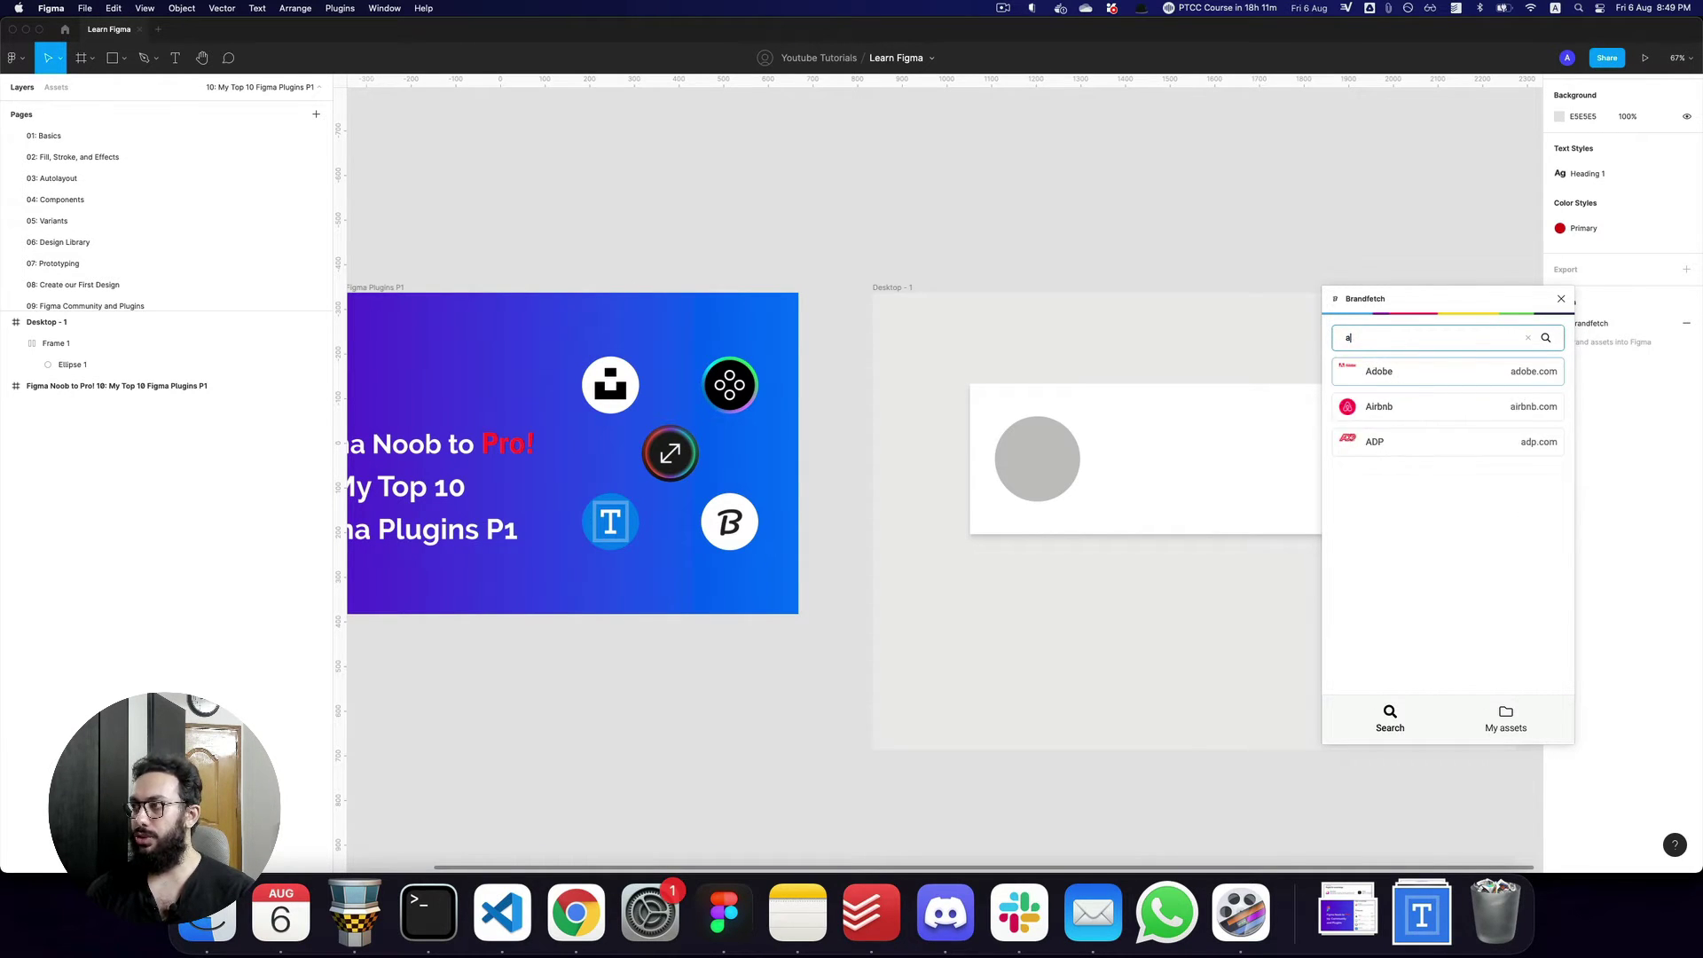
type("ision")
Search Brandfetch for "figma" and open the brand assets of figma.com.
key("super+a")
type("figma")
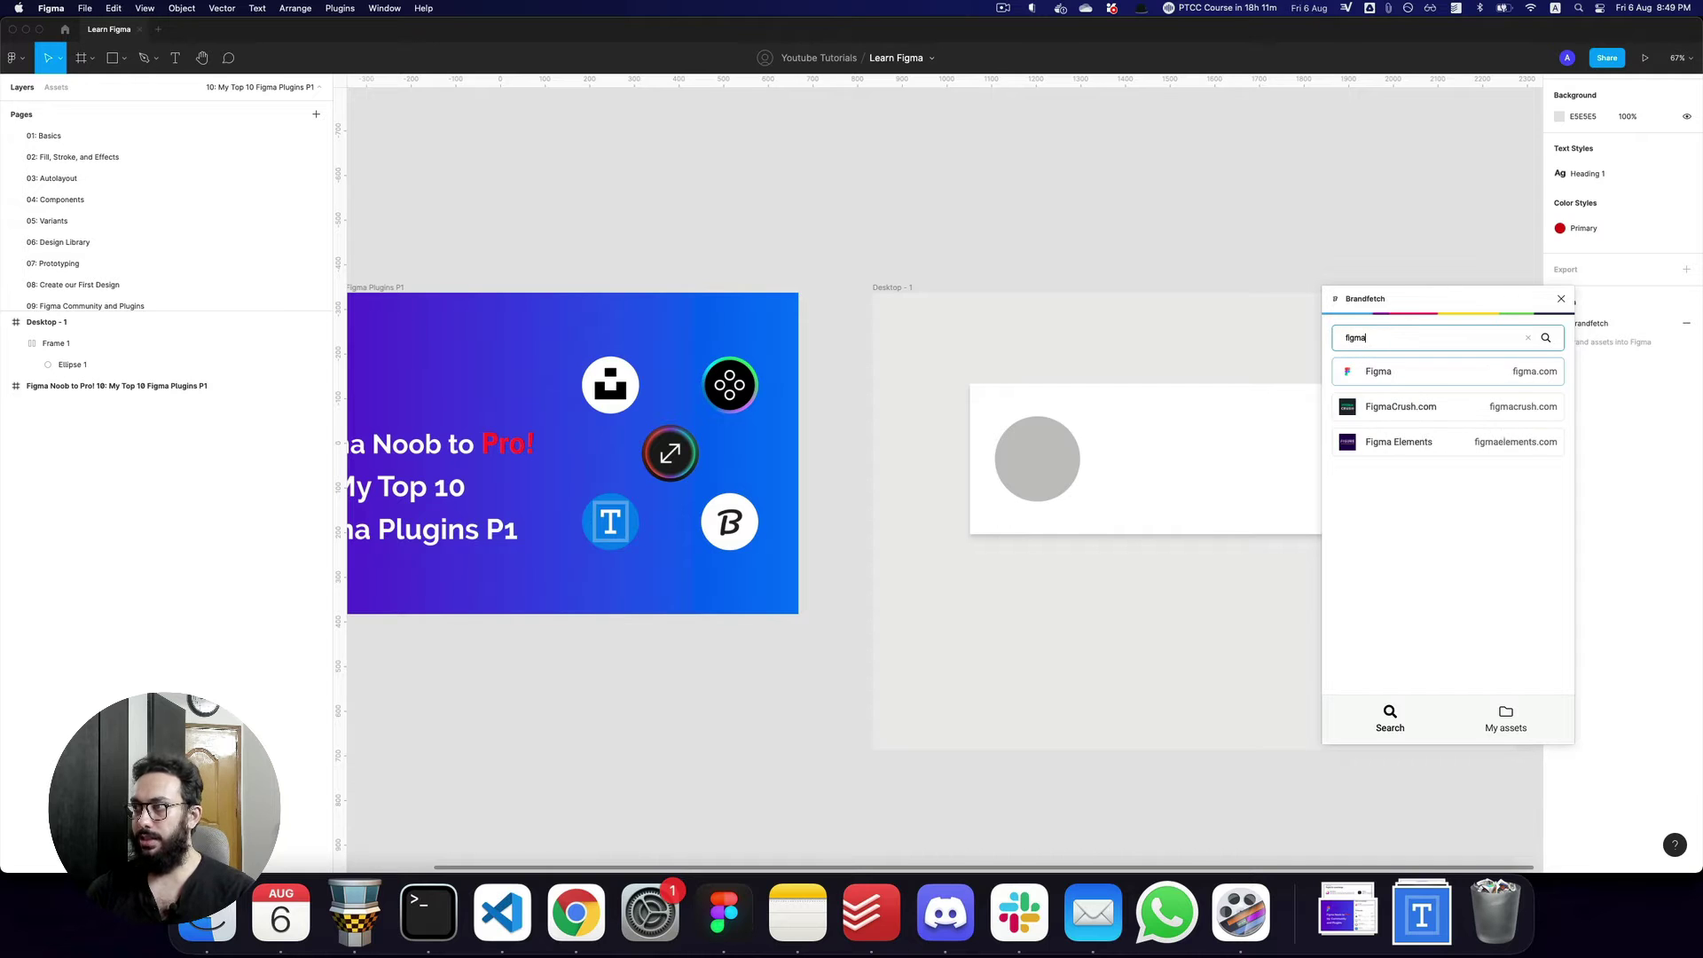
left_click(1397, 371)
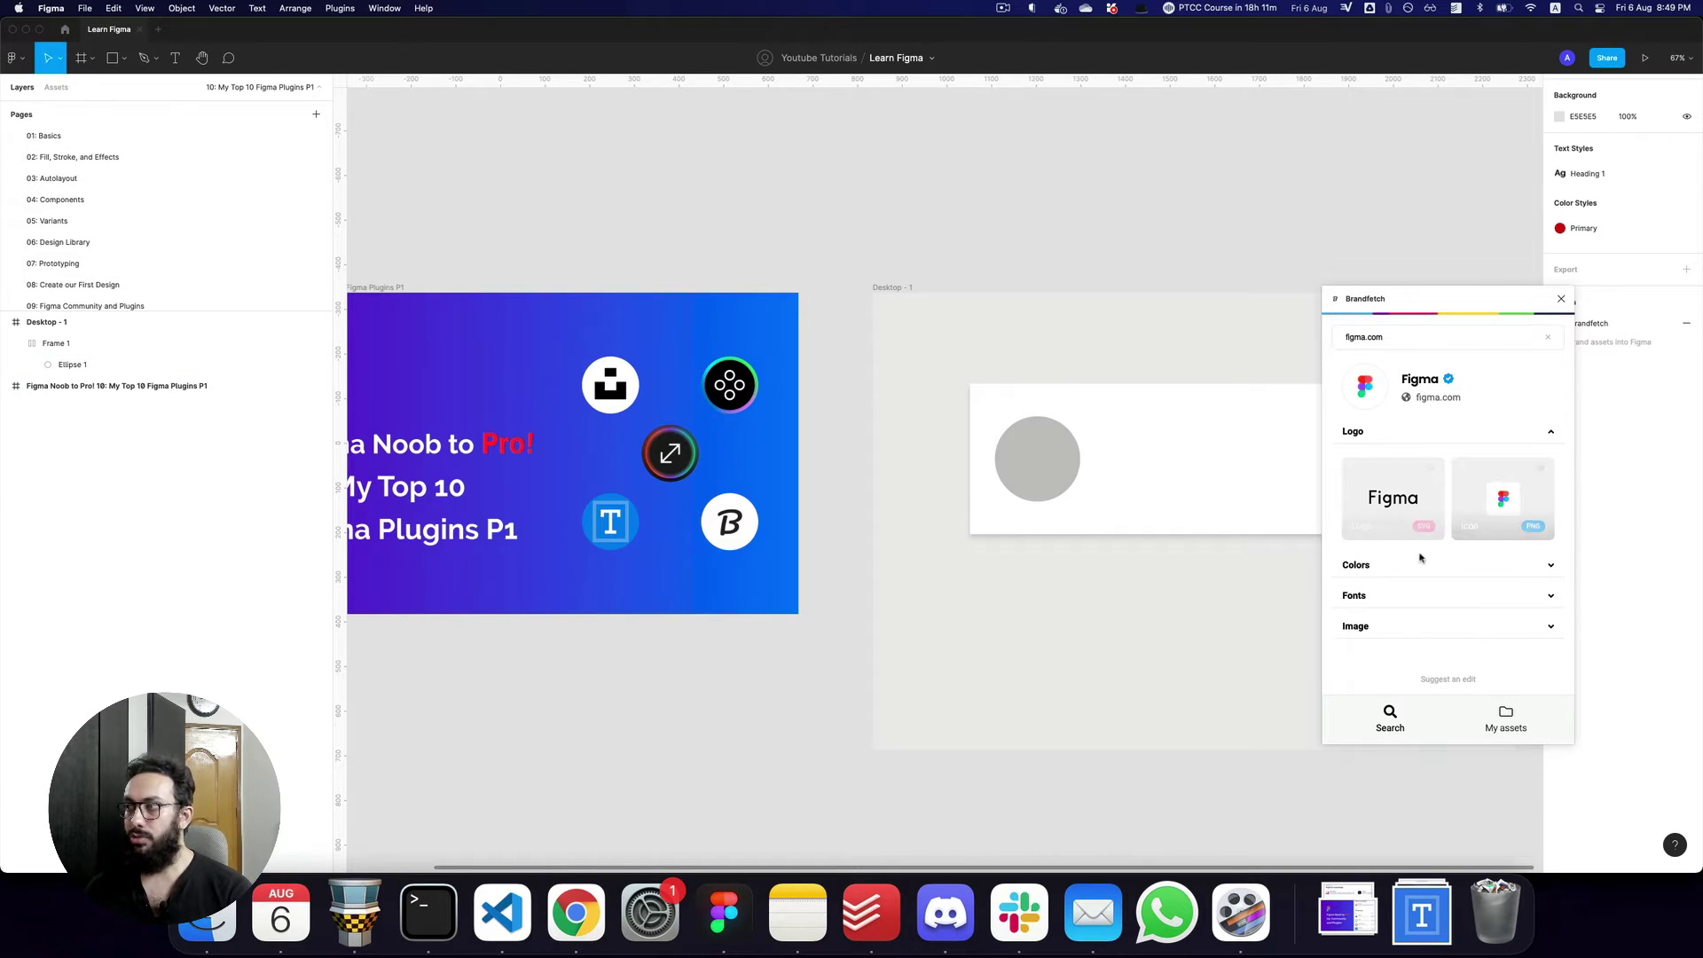
Insert the Figma wordmark logo onto the canvas and delete it again.
left_click(1353, 518)
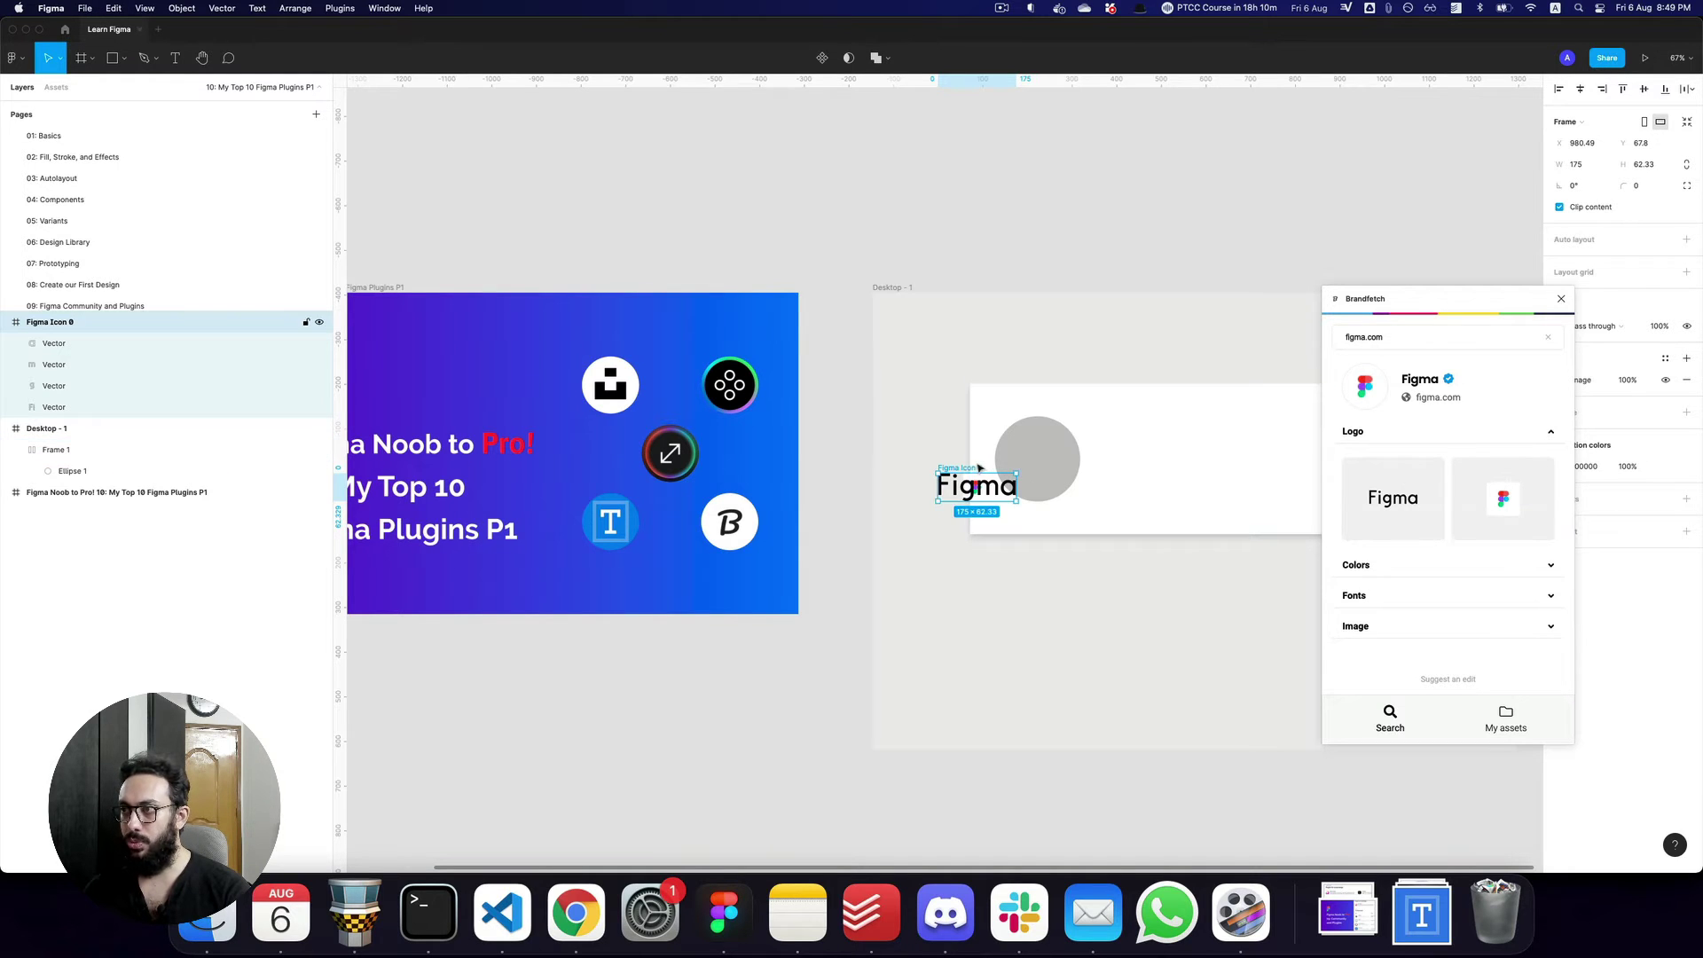
key("Delete")
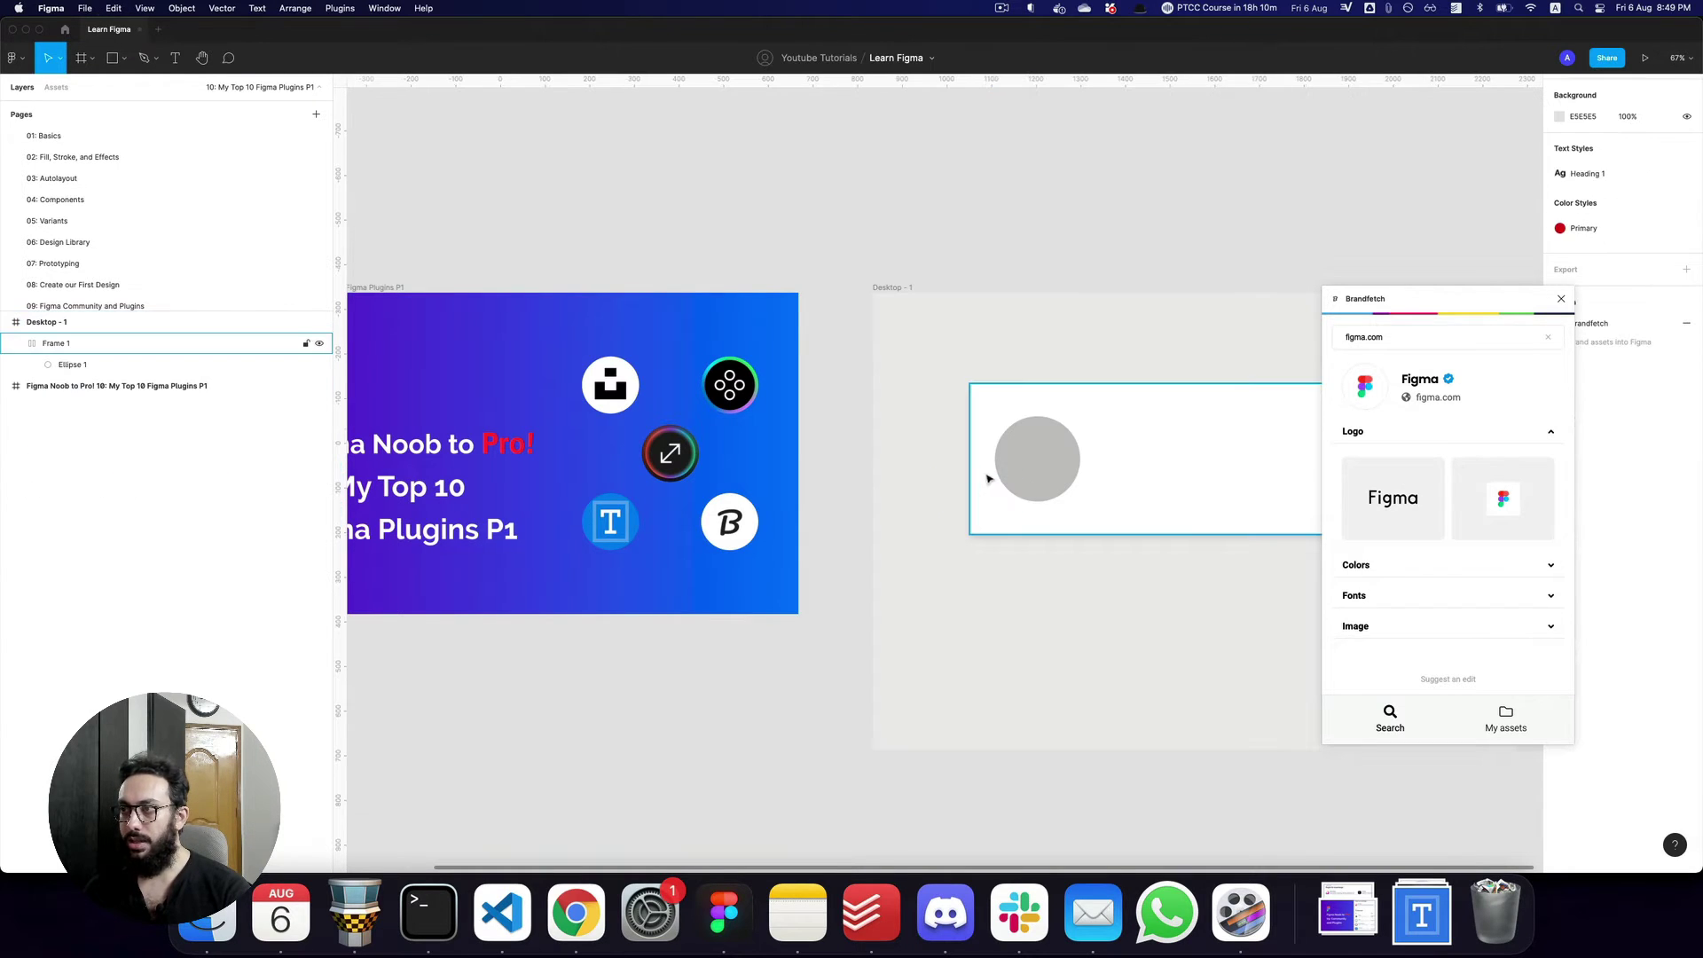
Clear the figma.com search in Brandfetch, search for Airbnb and open the brand assets of airbnb.com.
left_click(1425, 344)
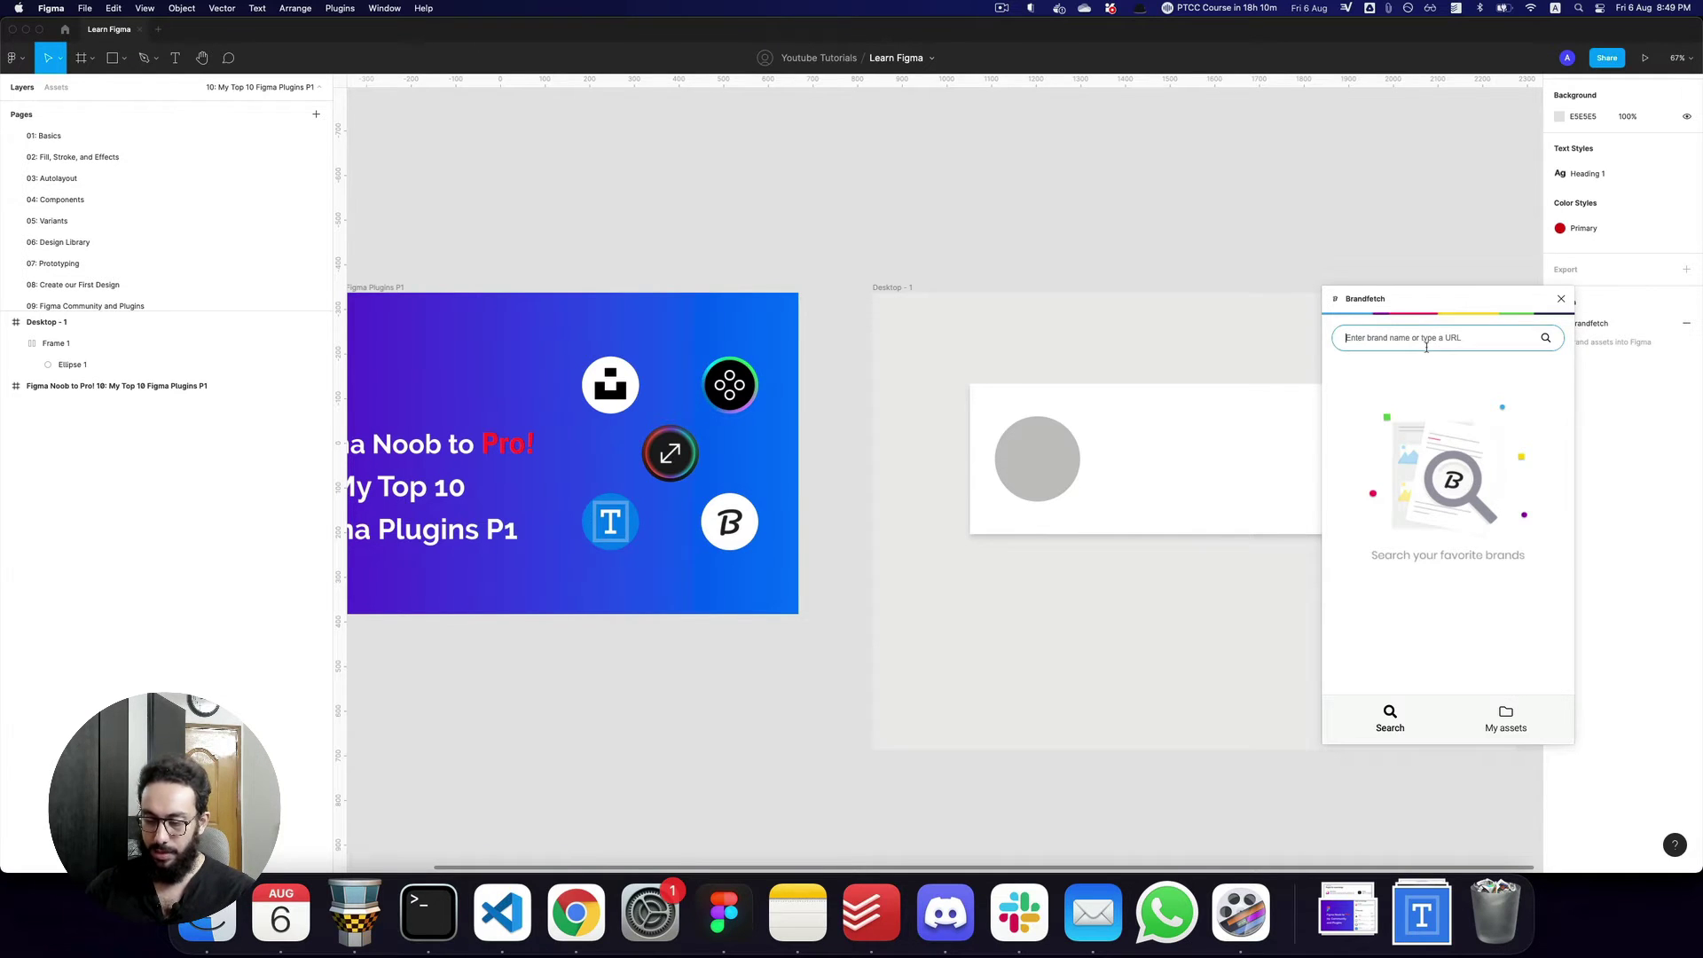
type("ap")
key("BackSpace")
key("BackSpace")
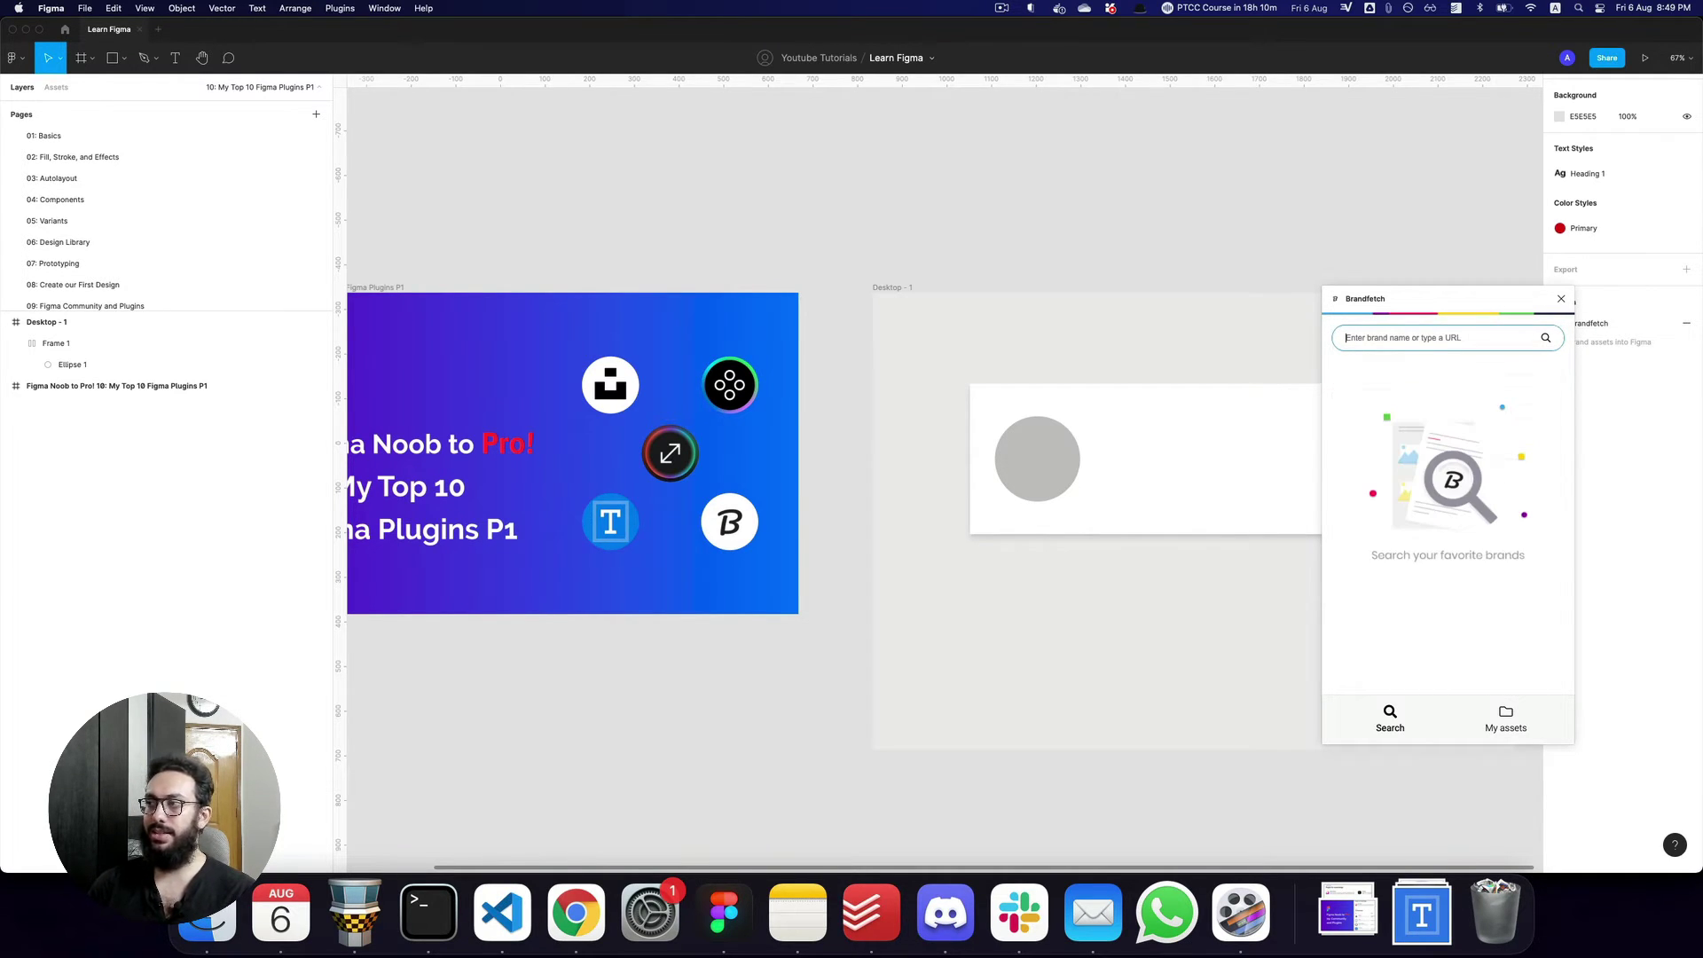
type("a")
left_click(1427, 370)
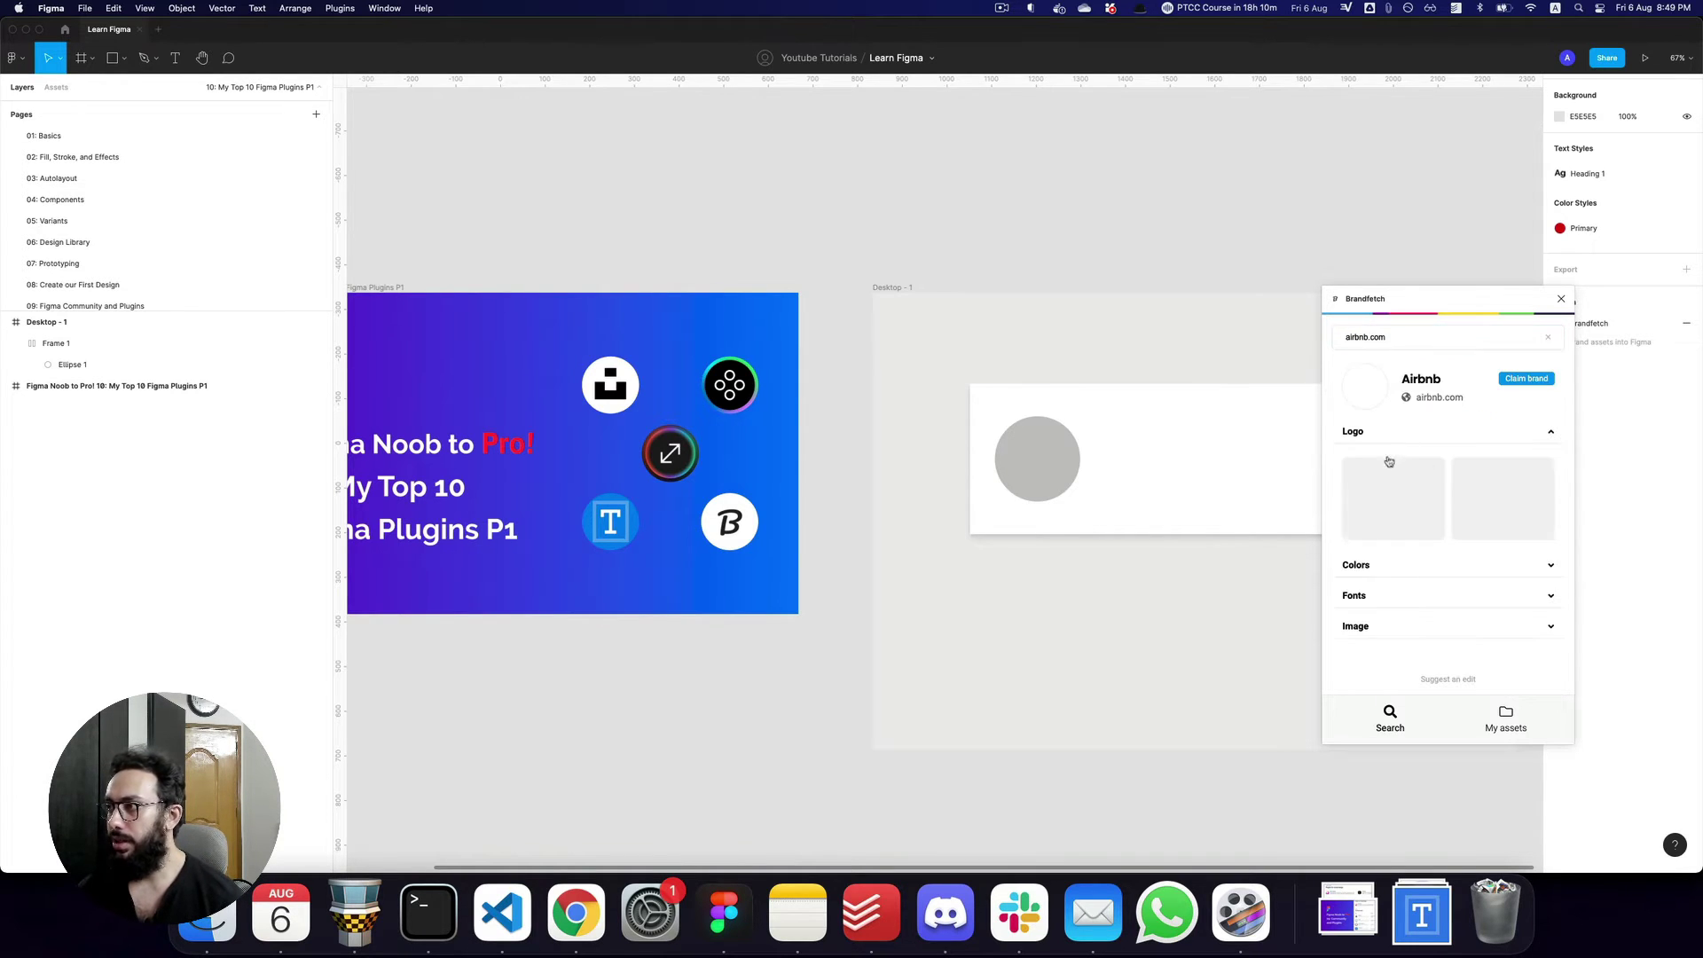
Insert the Airbnb wordmark and icon, keeping only the icon, placed just below the white card.
left_click(1431, 504)
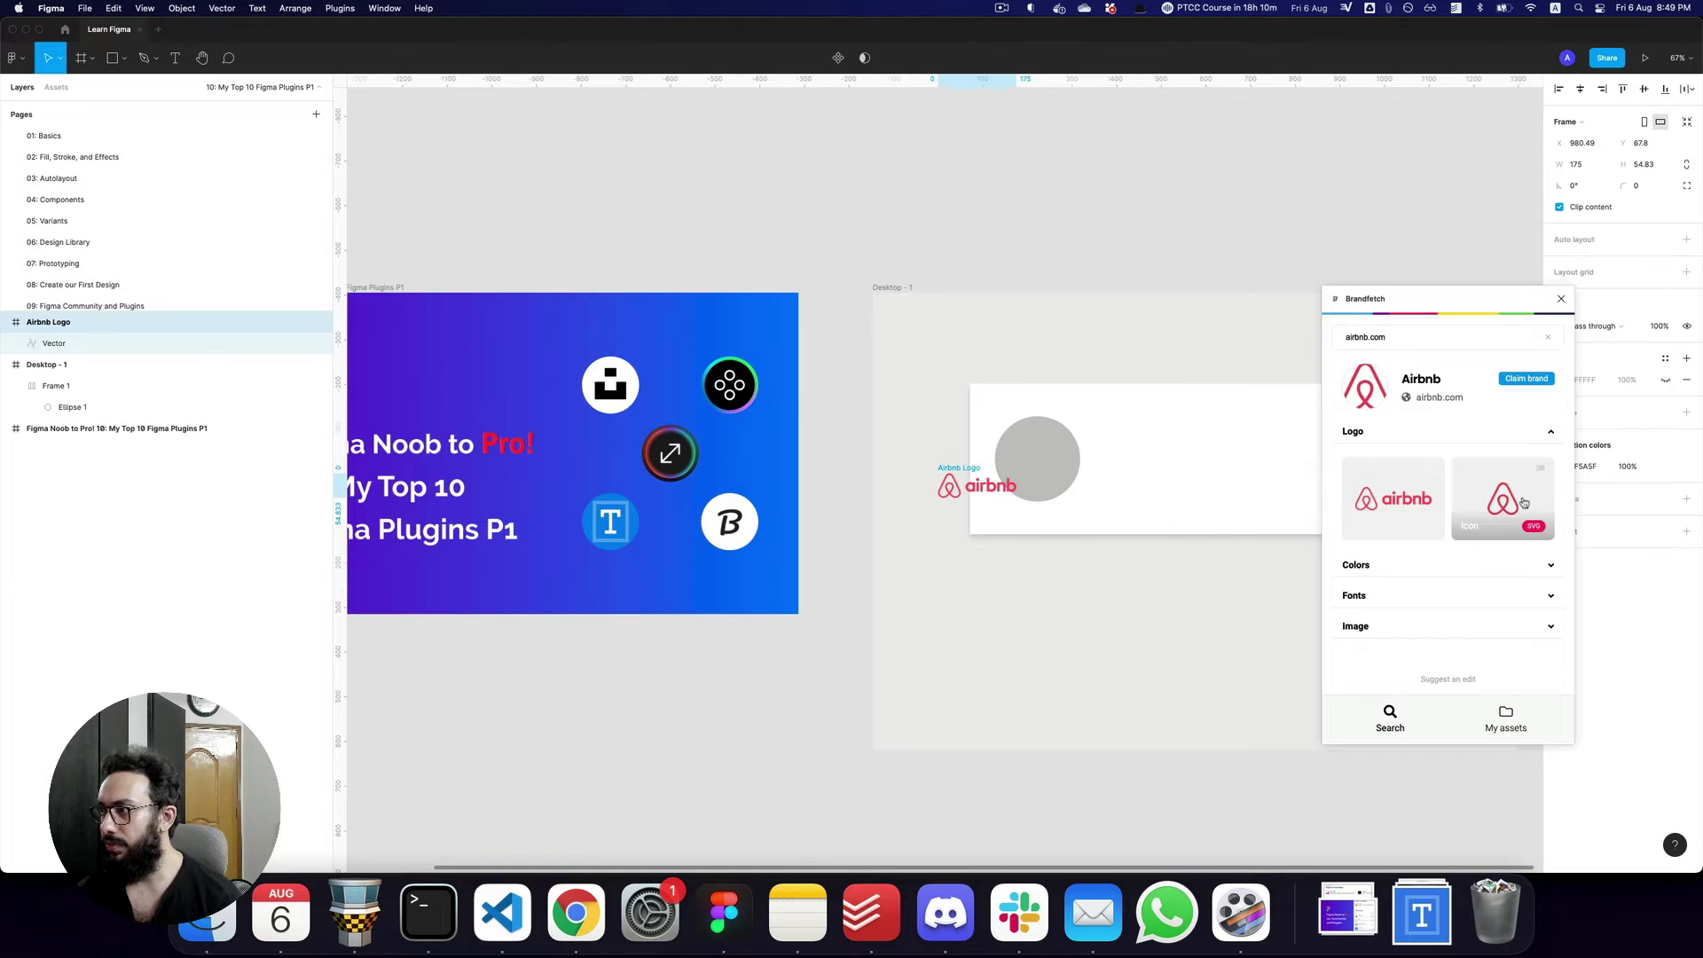
left_click(1524, 504)
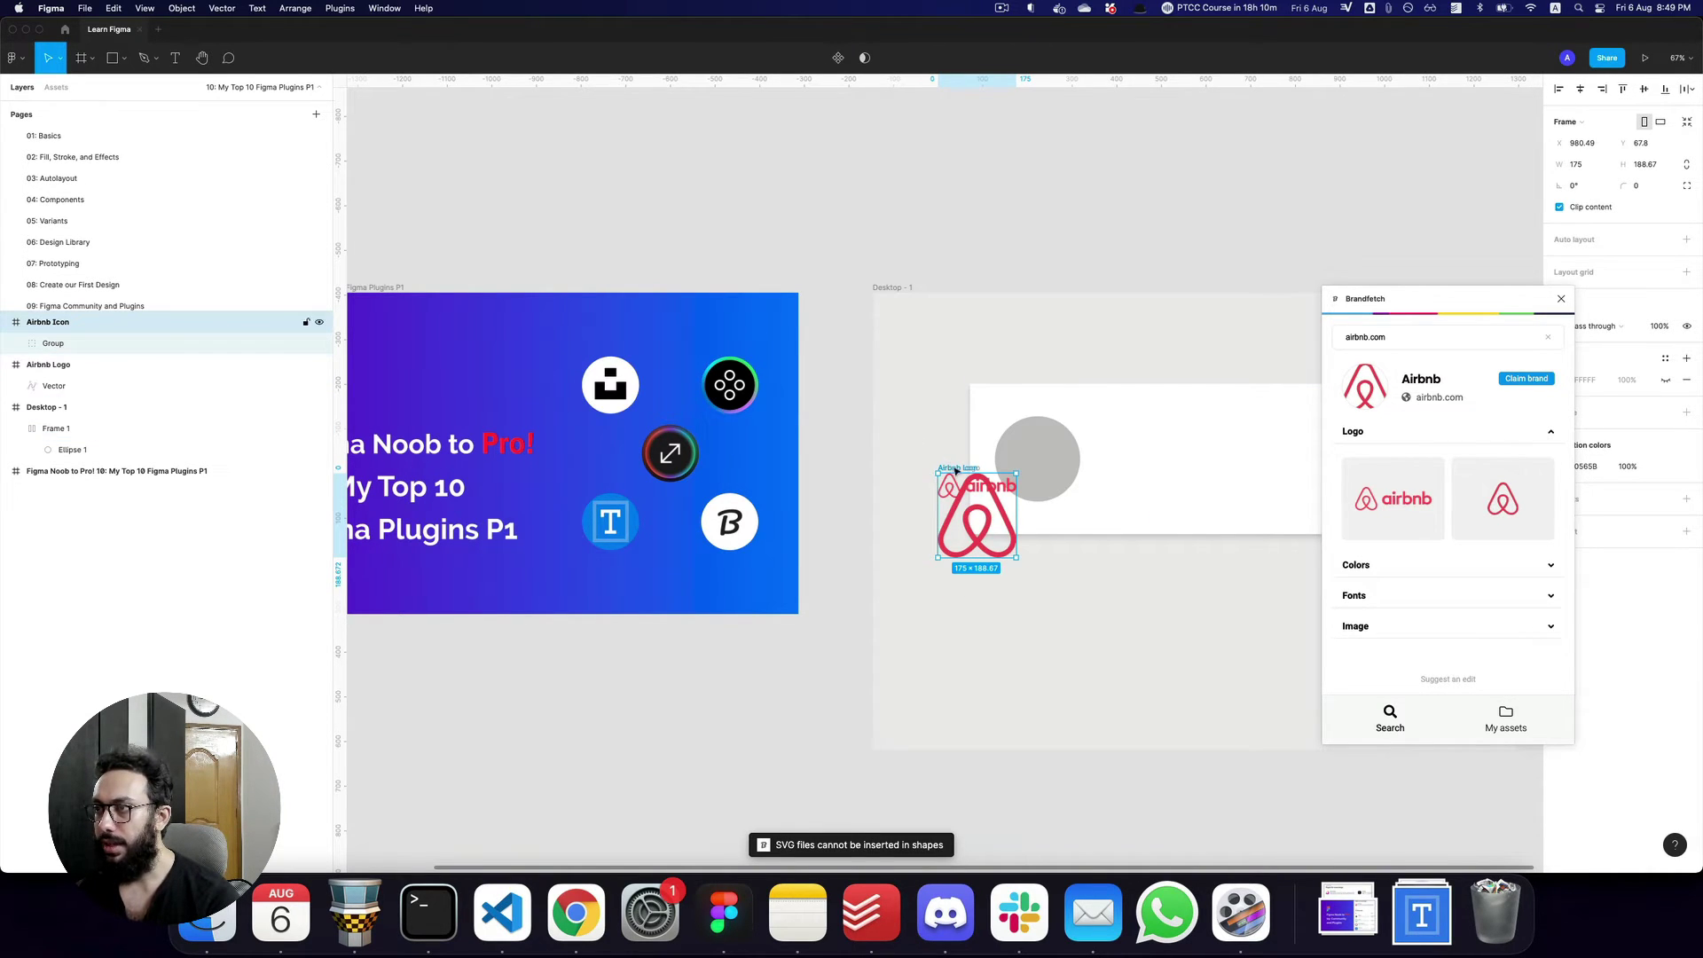
left_click_drag(956, 471, 1076, 548)
left_click(965, 471)
key("BackSpace")
left_click(1088, 545)
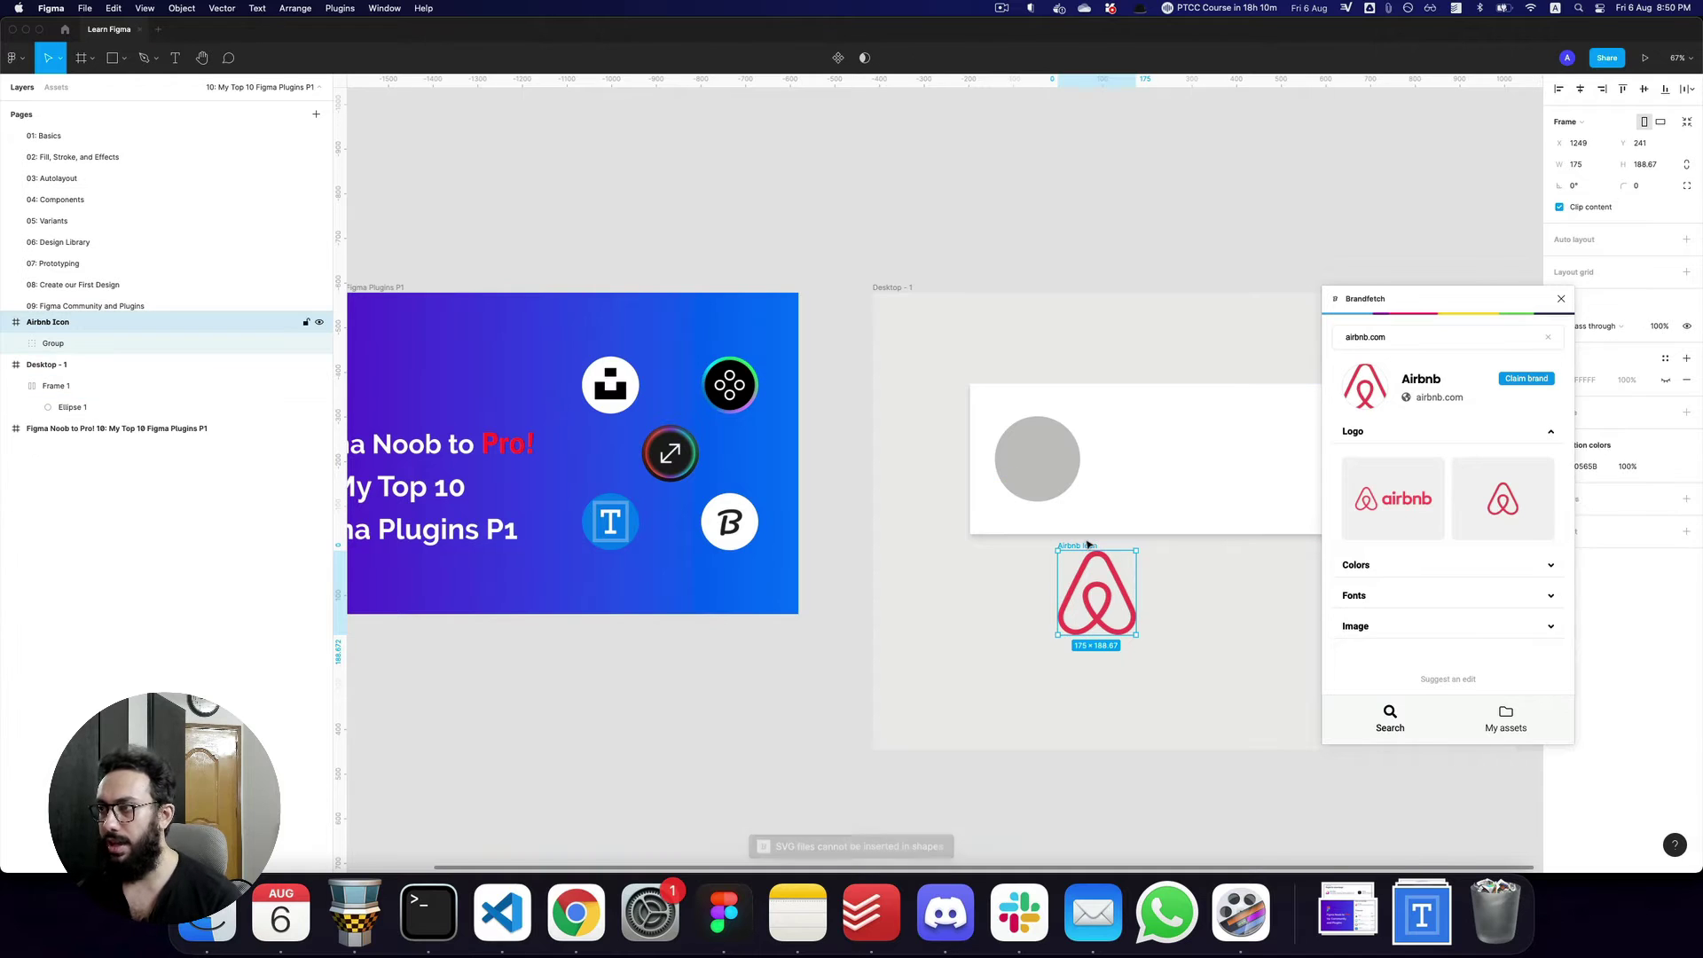
Move the Airbnb icon by cut and paste into the card frame beside the grey circle.
key("super+x")
key("super+v")
left_click(1046, 453)
left_click(1086, 542)
key("super+x")
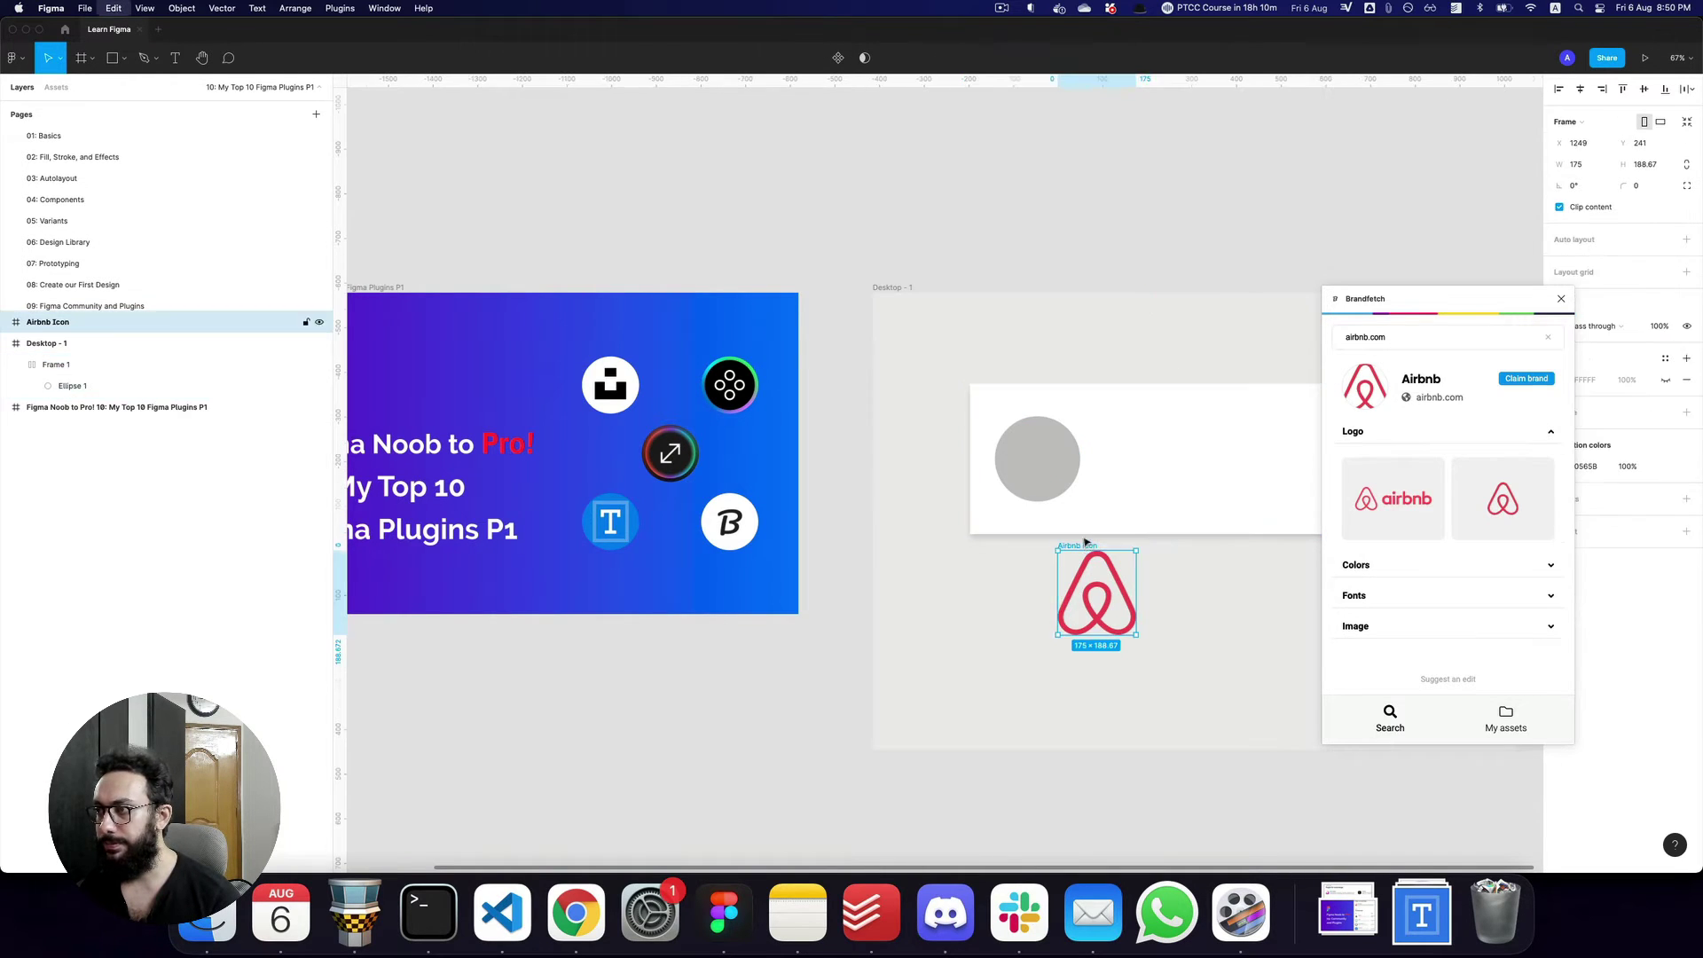
key("super+x")
left_click(1056, 477)
key("super+v")
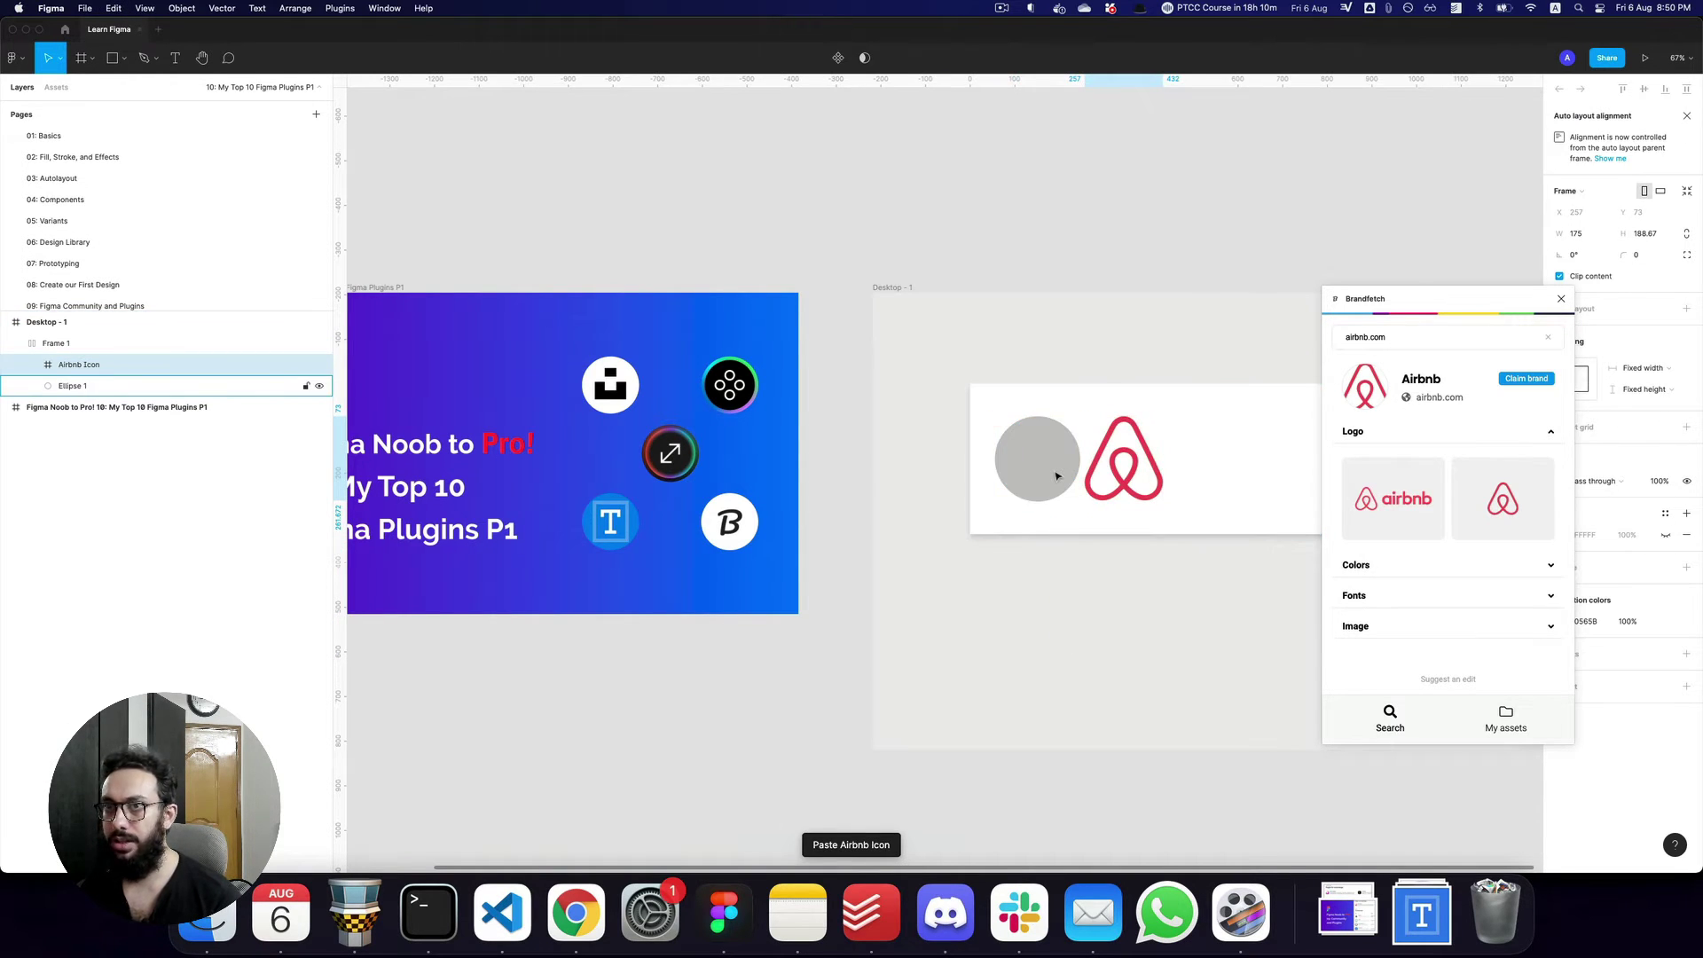
Wrap the grey circle in its own frame and move the Airbnb icon into that frame, centred horizontally and vertically.
left_click(1055, 475)
key("super+alt+g")
left_click(1132, 448)
key("super+x")
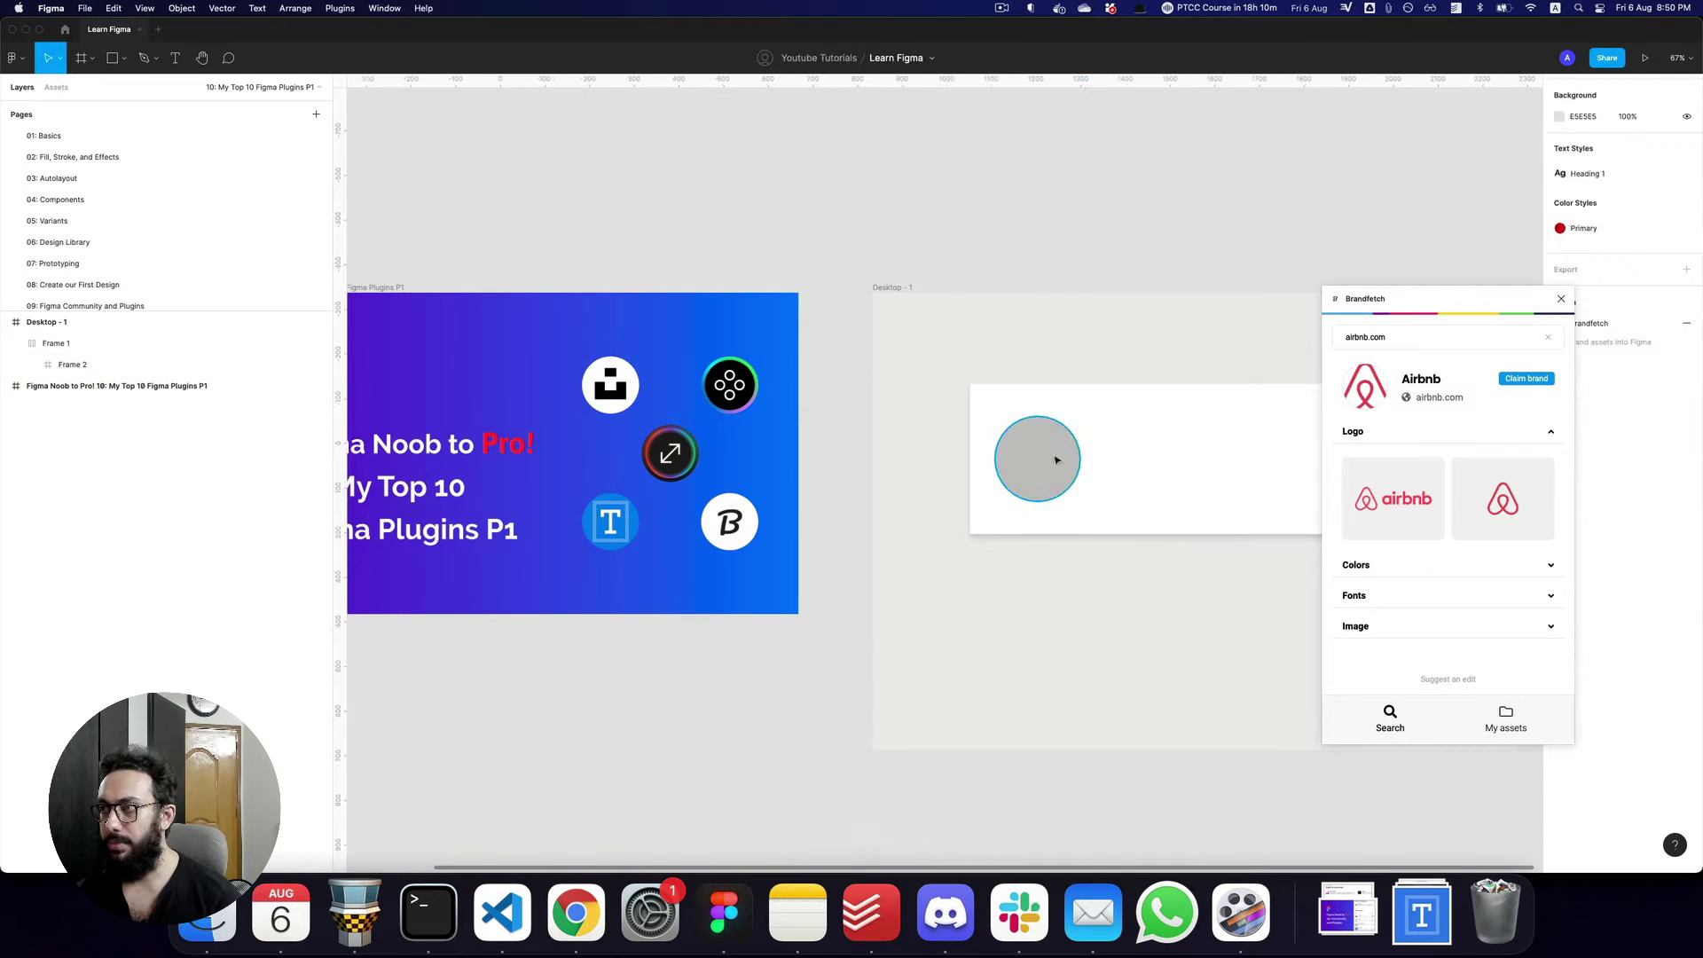
left_click(1055, 460, "super")
key("super+v")
key("alt+h")
key("alt+v")
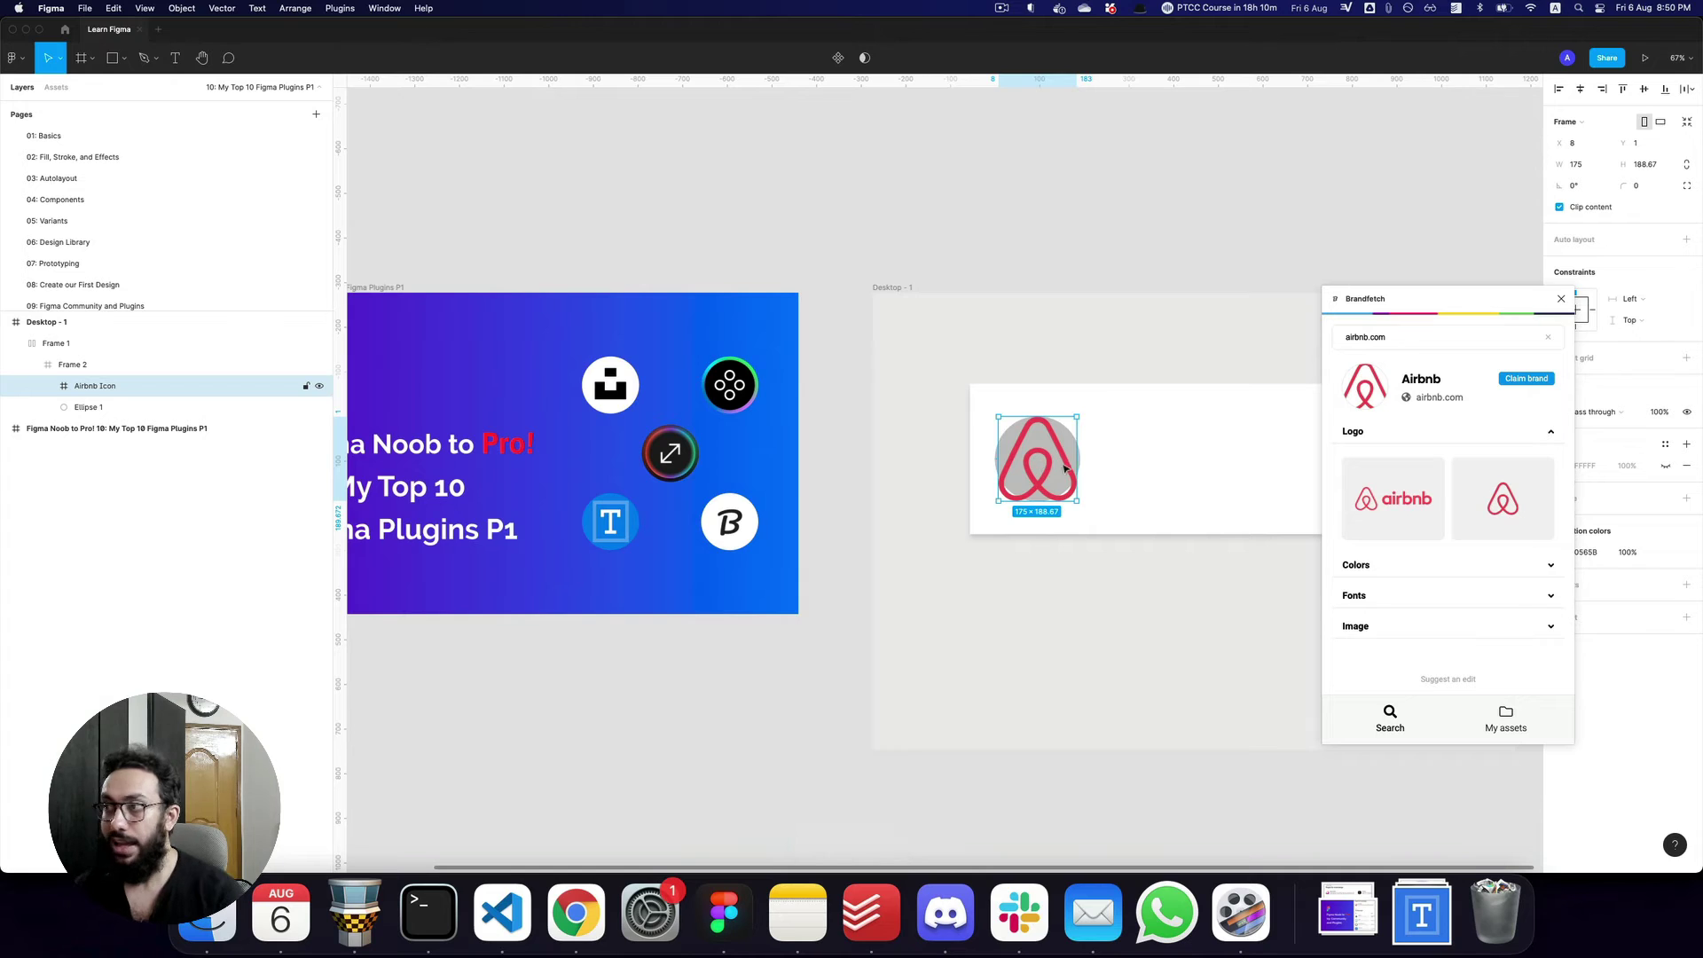
Scale the Airbnb icon proportionally with the Scale plugin, first to a width of 48 and finally to 64.
key("super+alt+p")
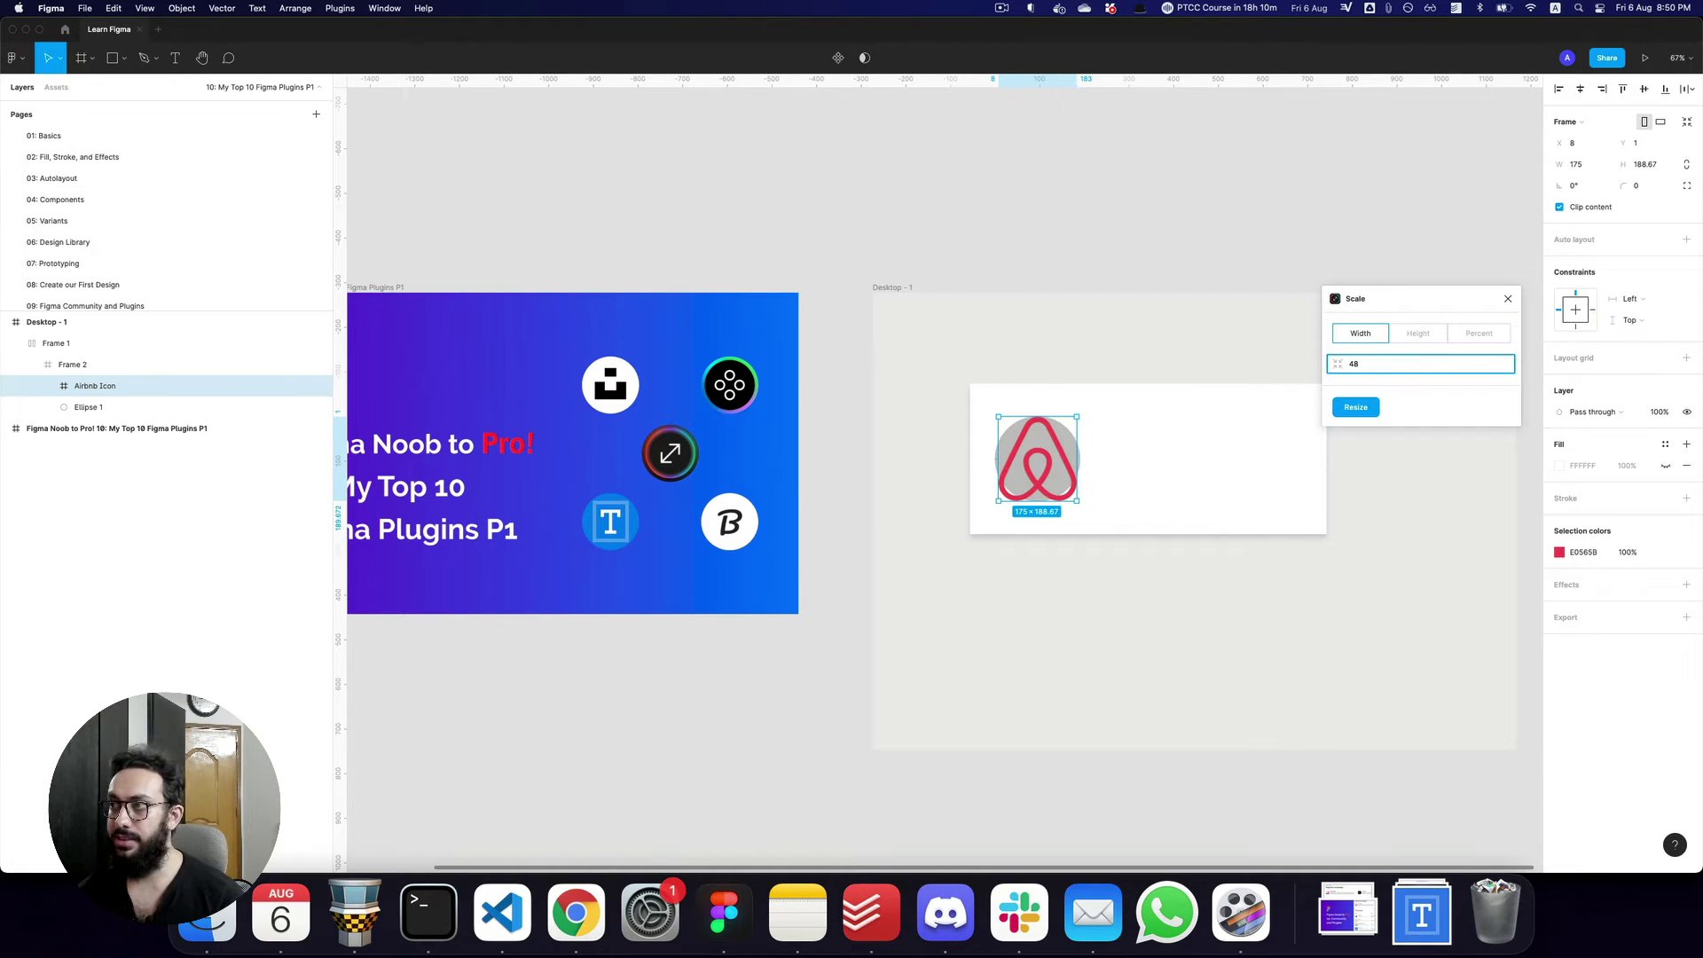
key("Return")
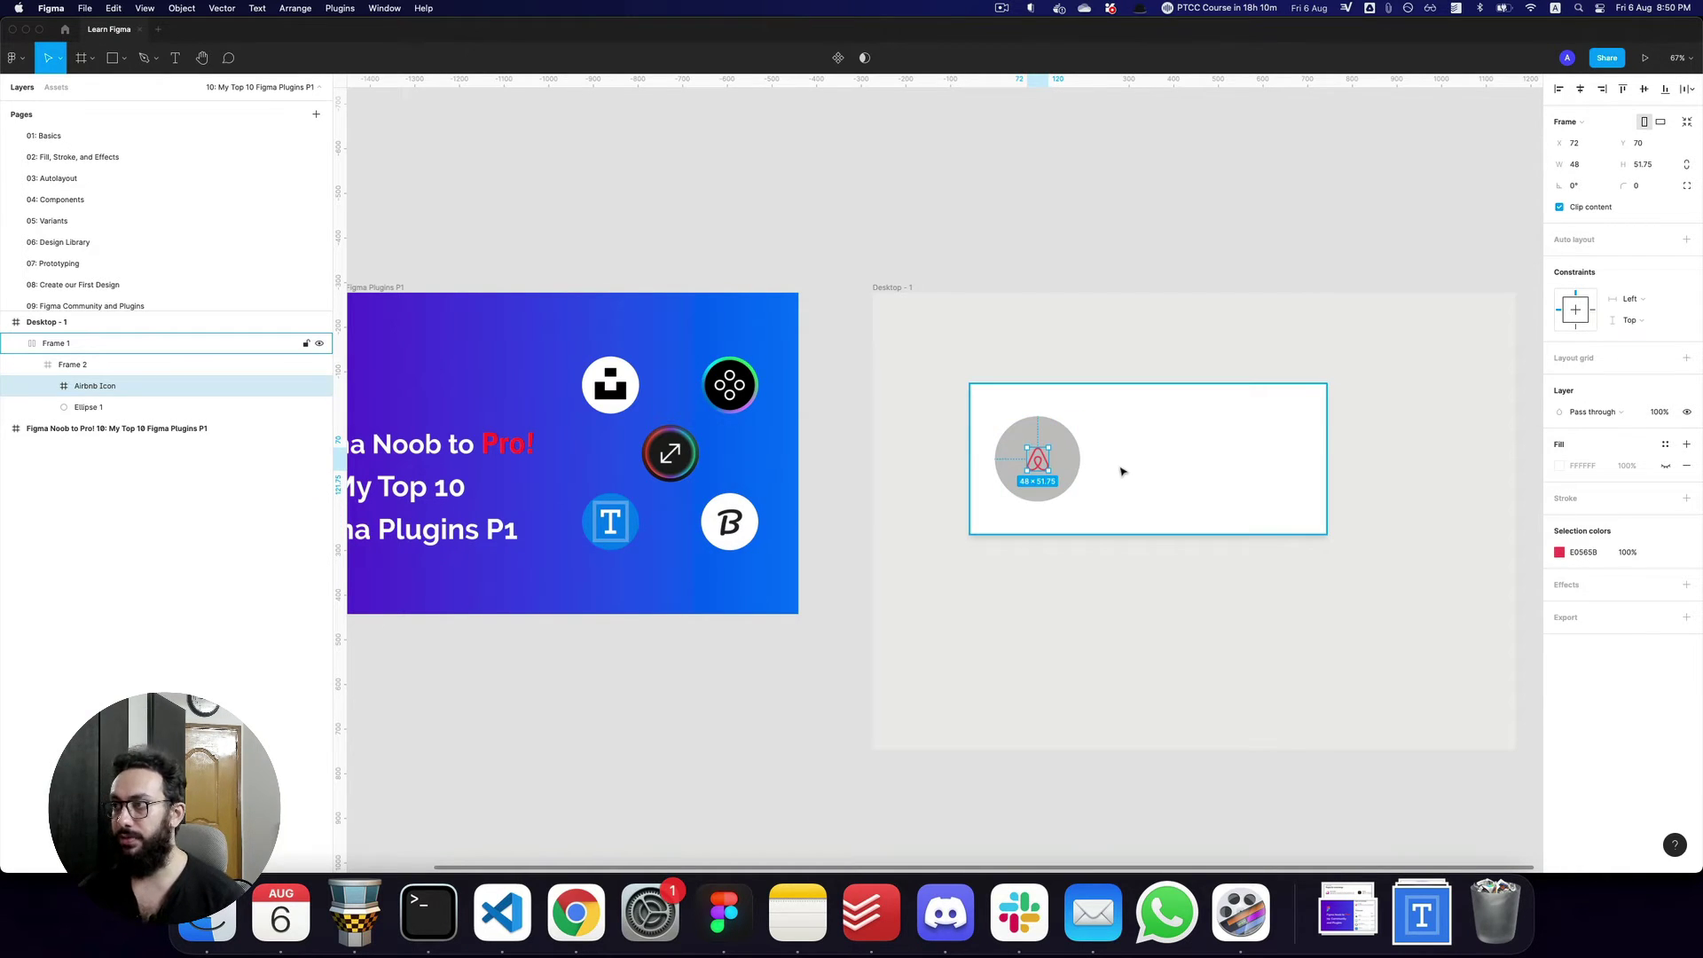
key("super+alt+p")
type("64")
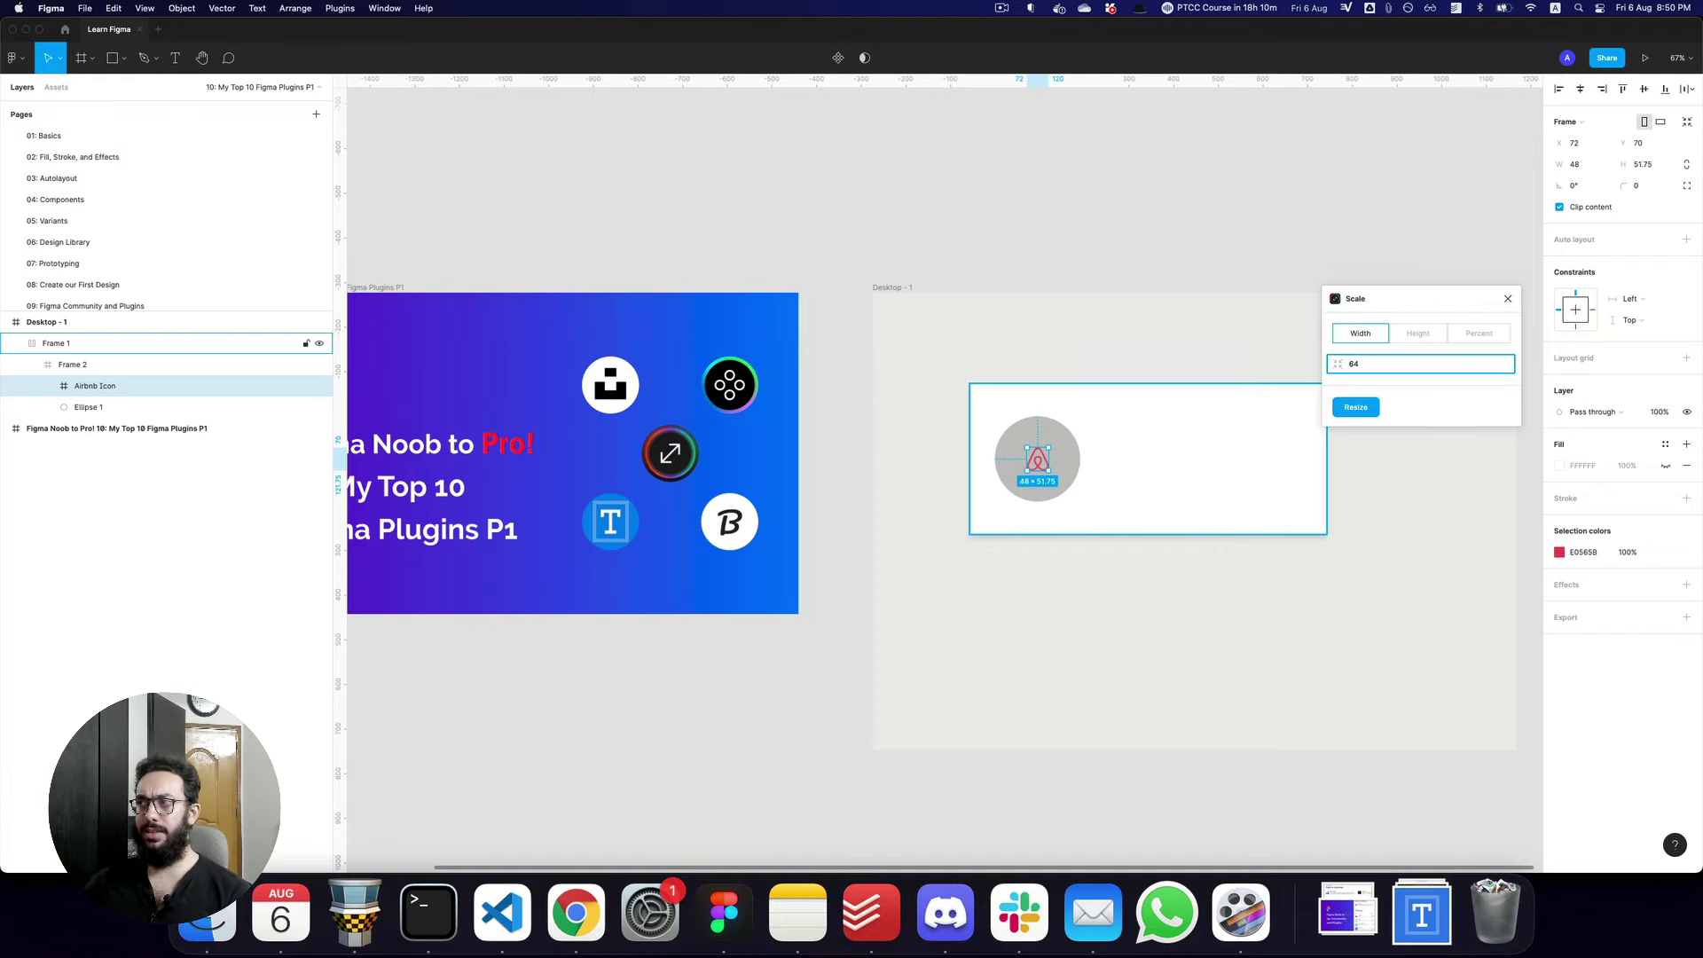
key("Return")
Delete the grey ellipse behind the Airbnb icon and set the surrounding frame's corner radius to 555.
left_click(1076, 460)
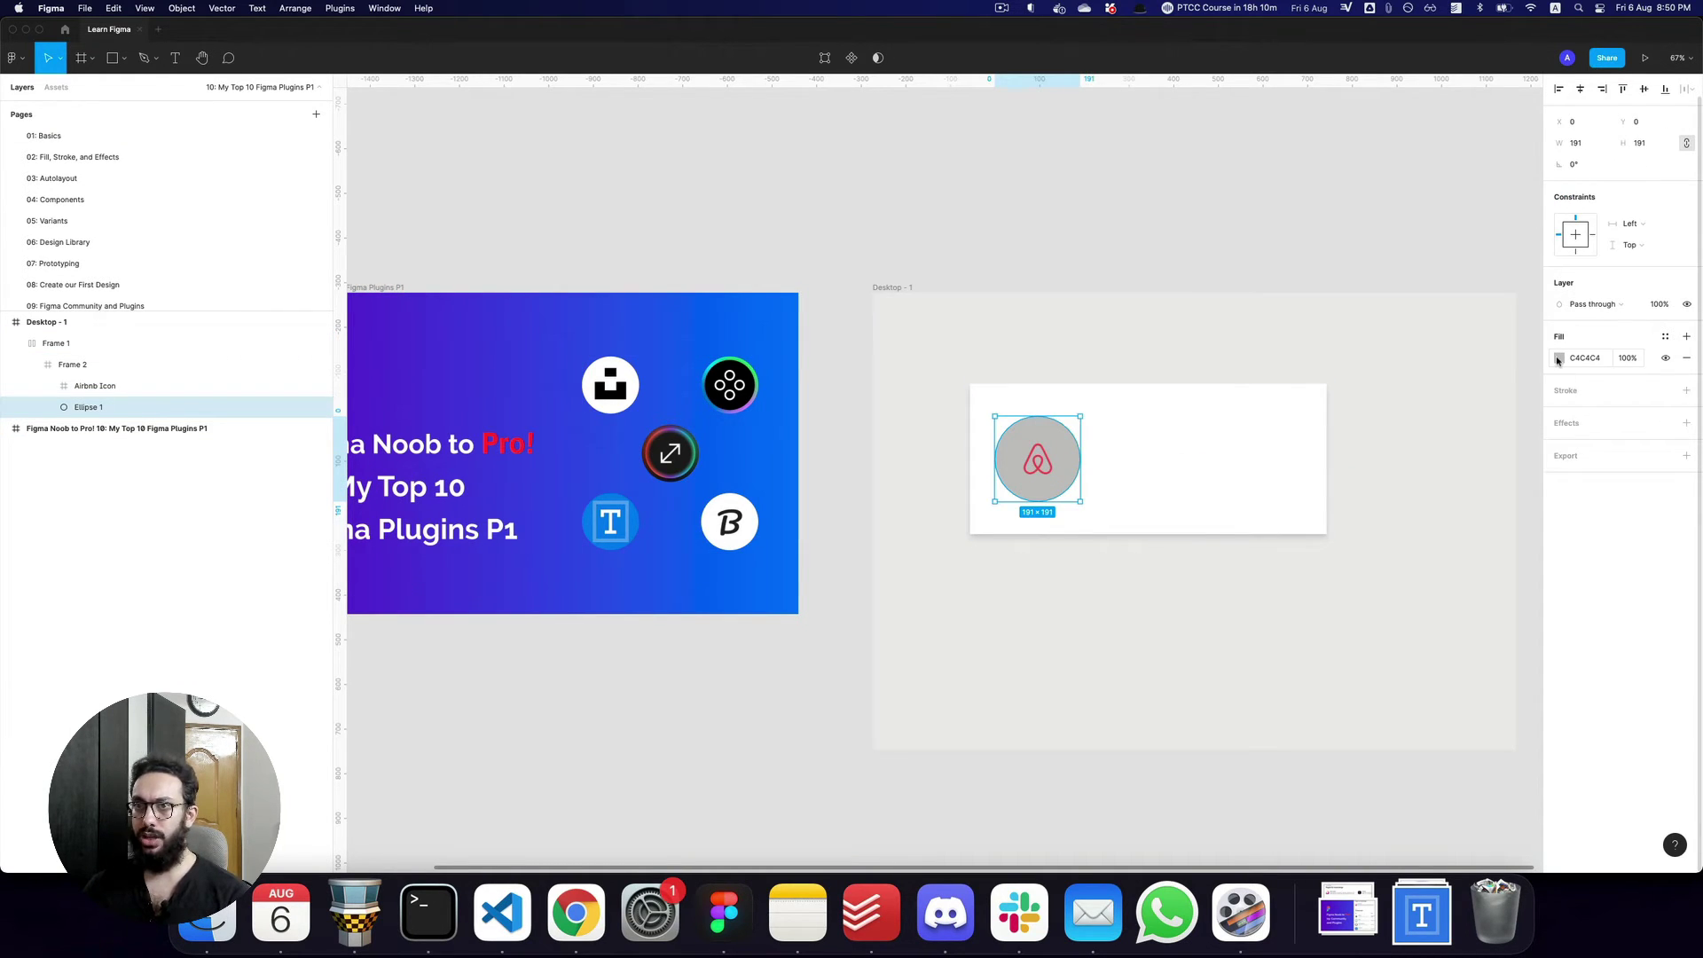
key("Delete")
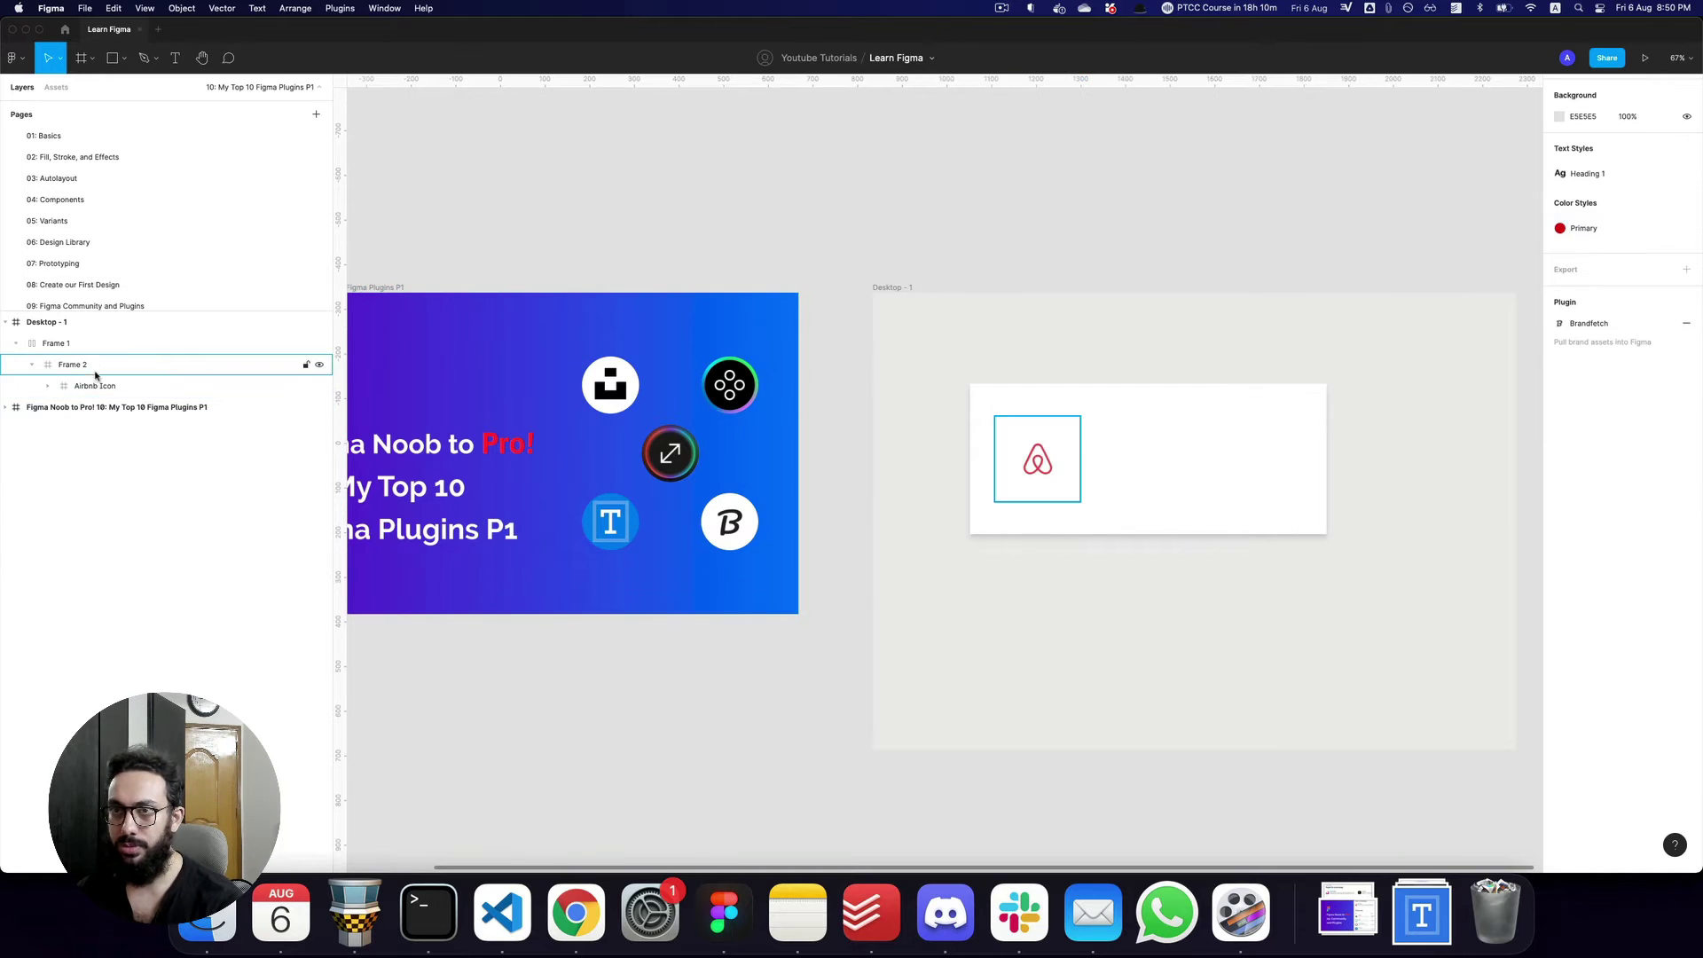
left_click(142, 365)
left_click(1643, 255)
type("555")
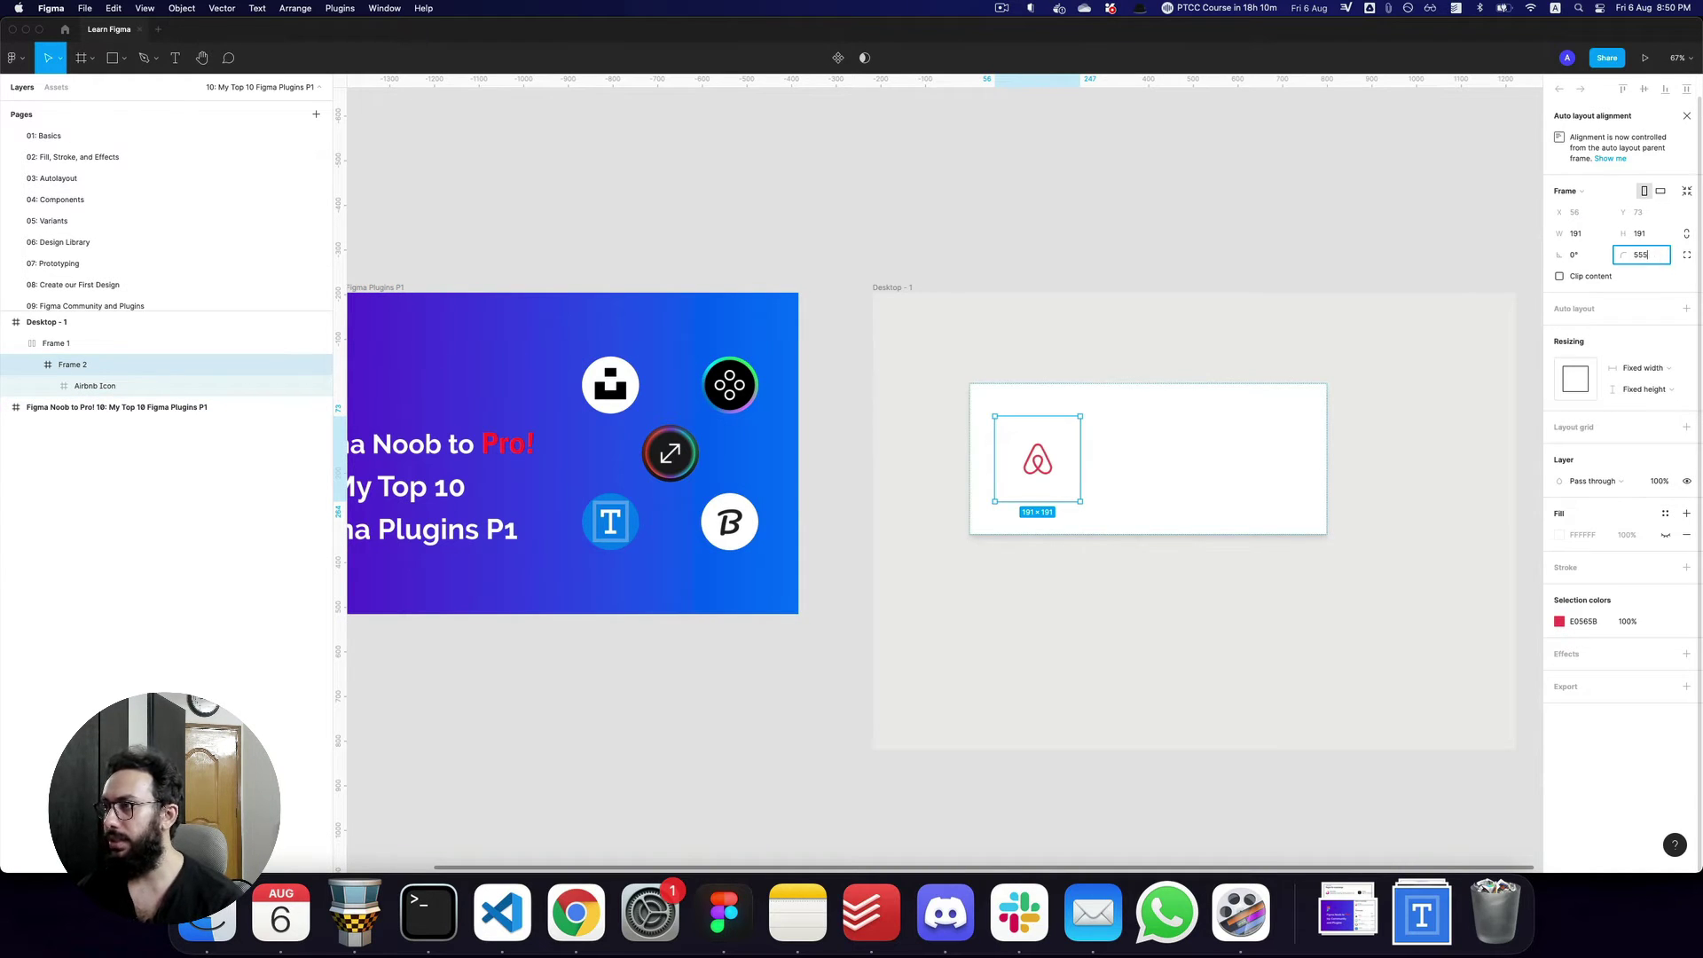
key("Return")
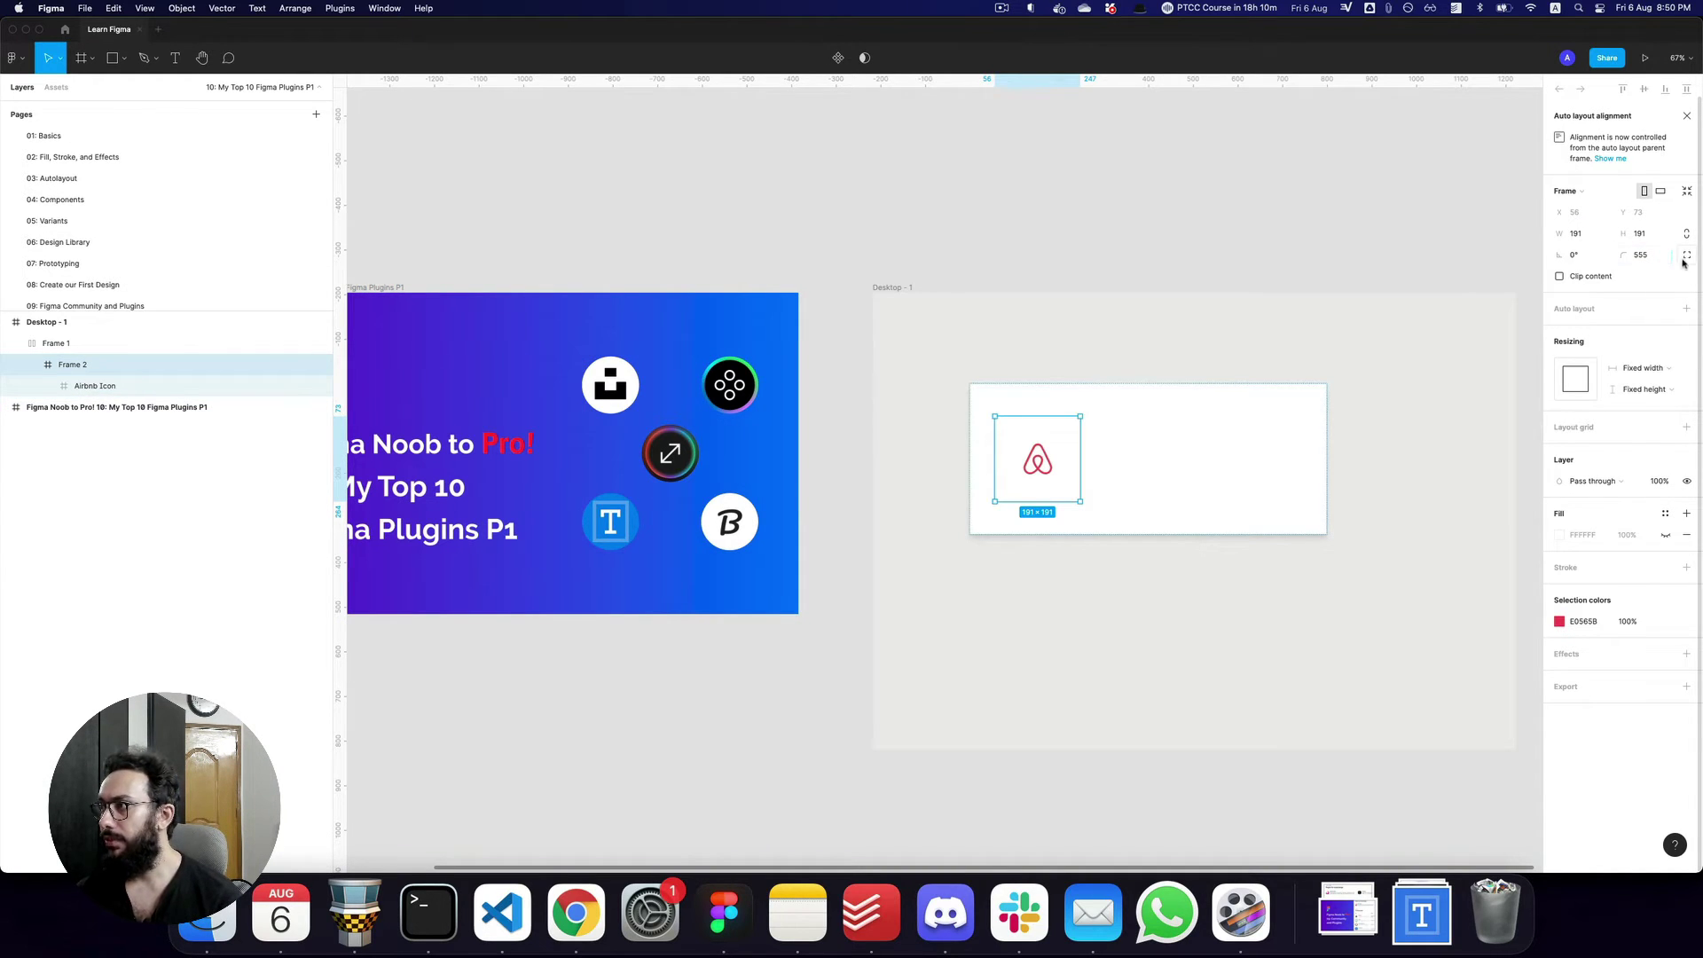
Fill the round frame around the Airbnb icon with the Gray:100 color style.
left_click(1665, 513)
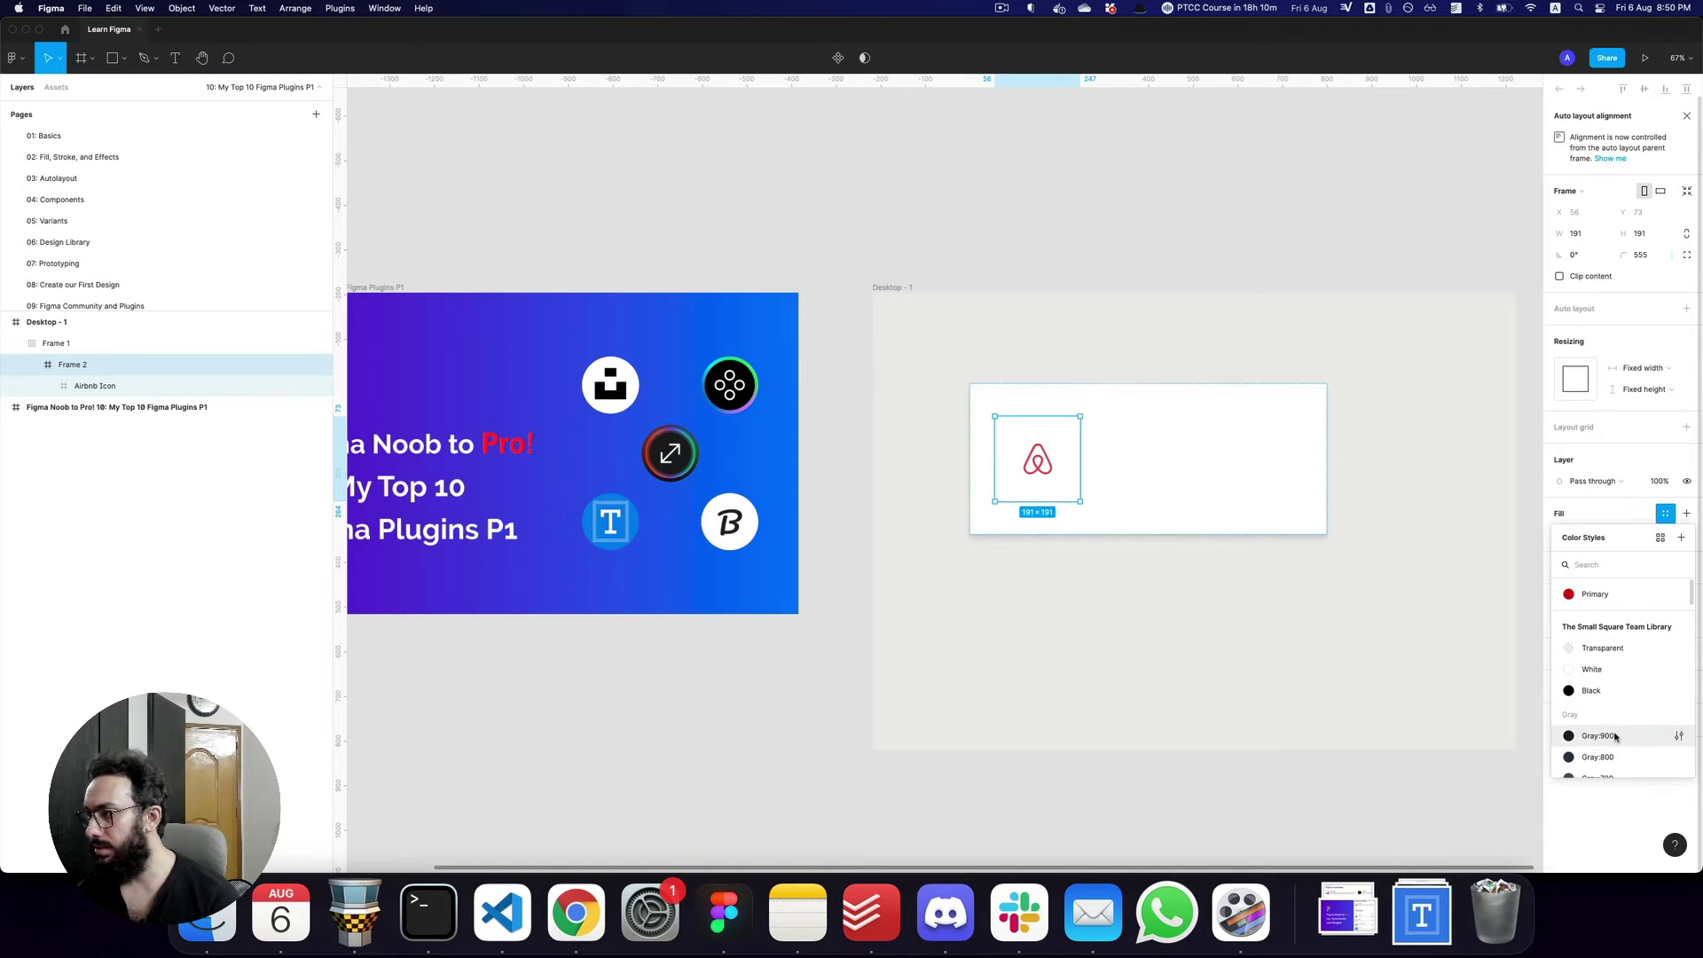
scroll(1617, 696, "down", 2)
scroll(1616, 695, "down", 4)
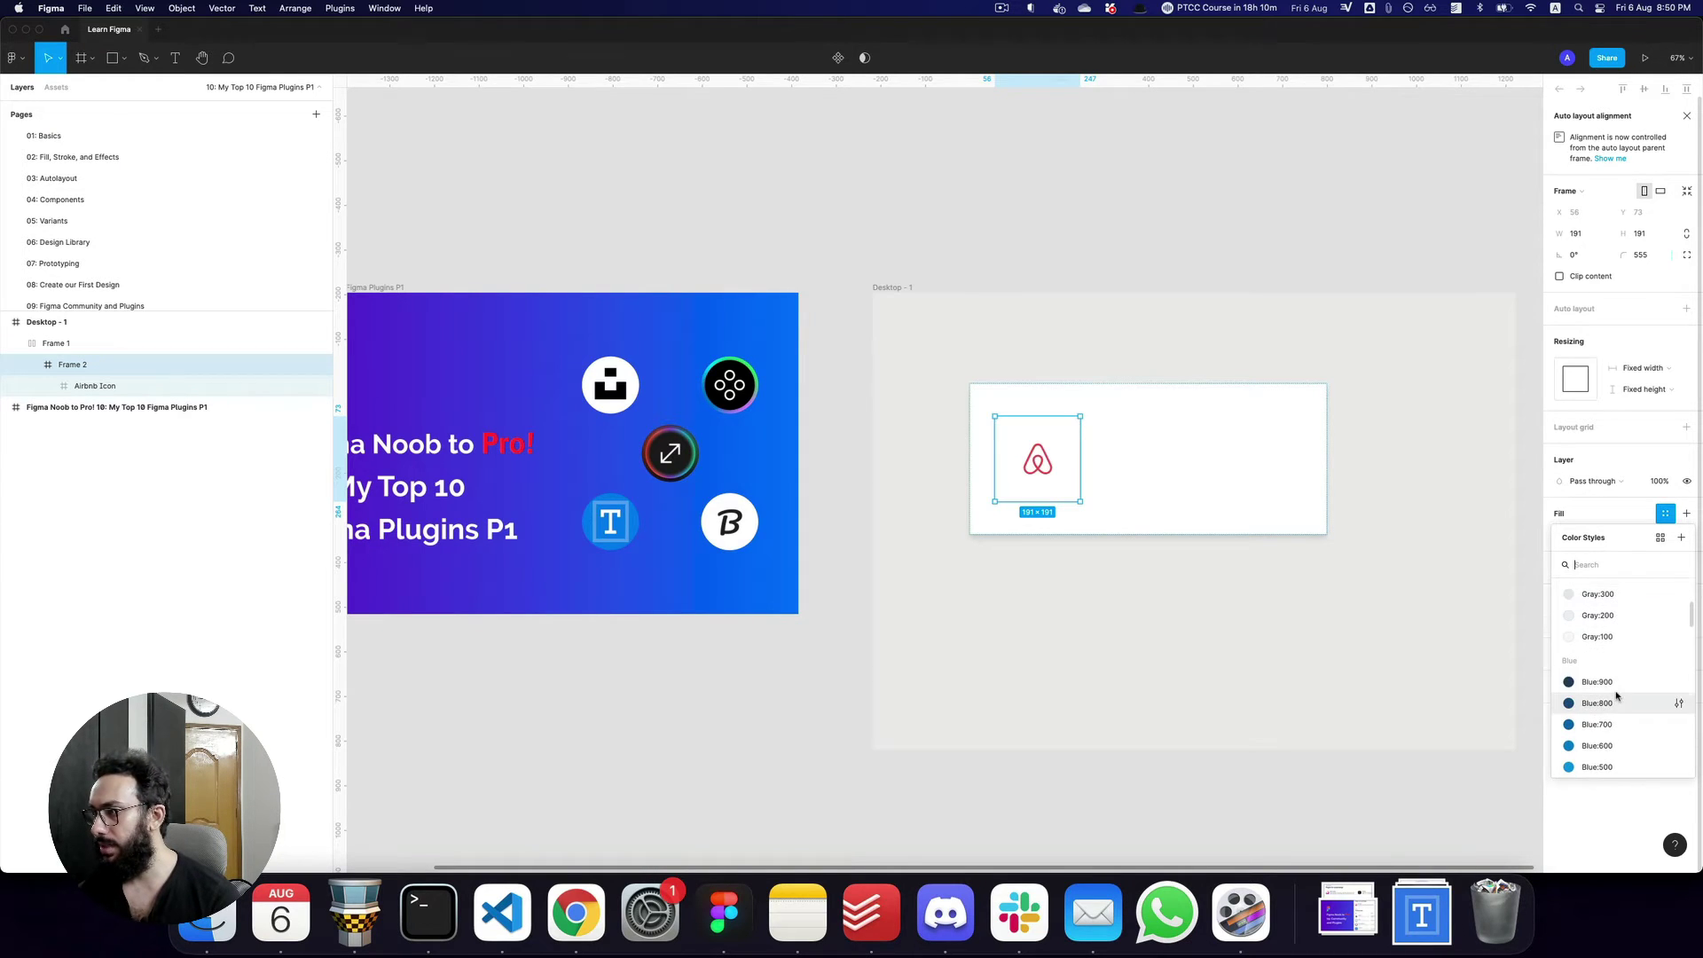
left_click(1602, 635)
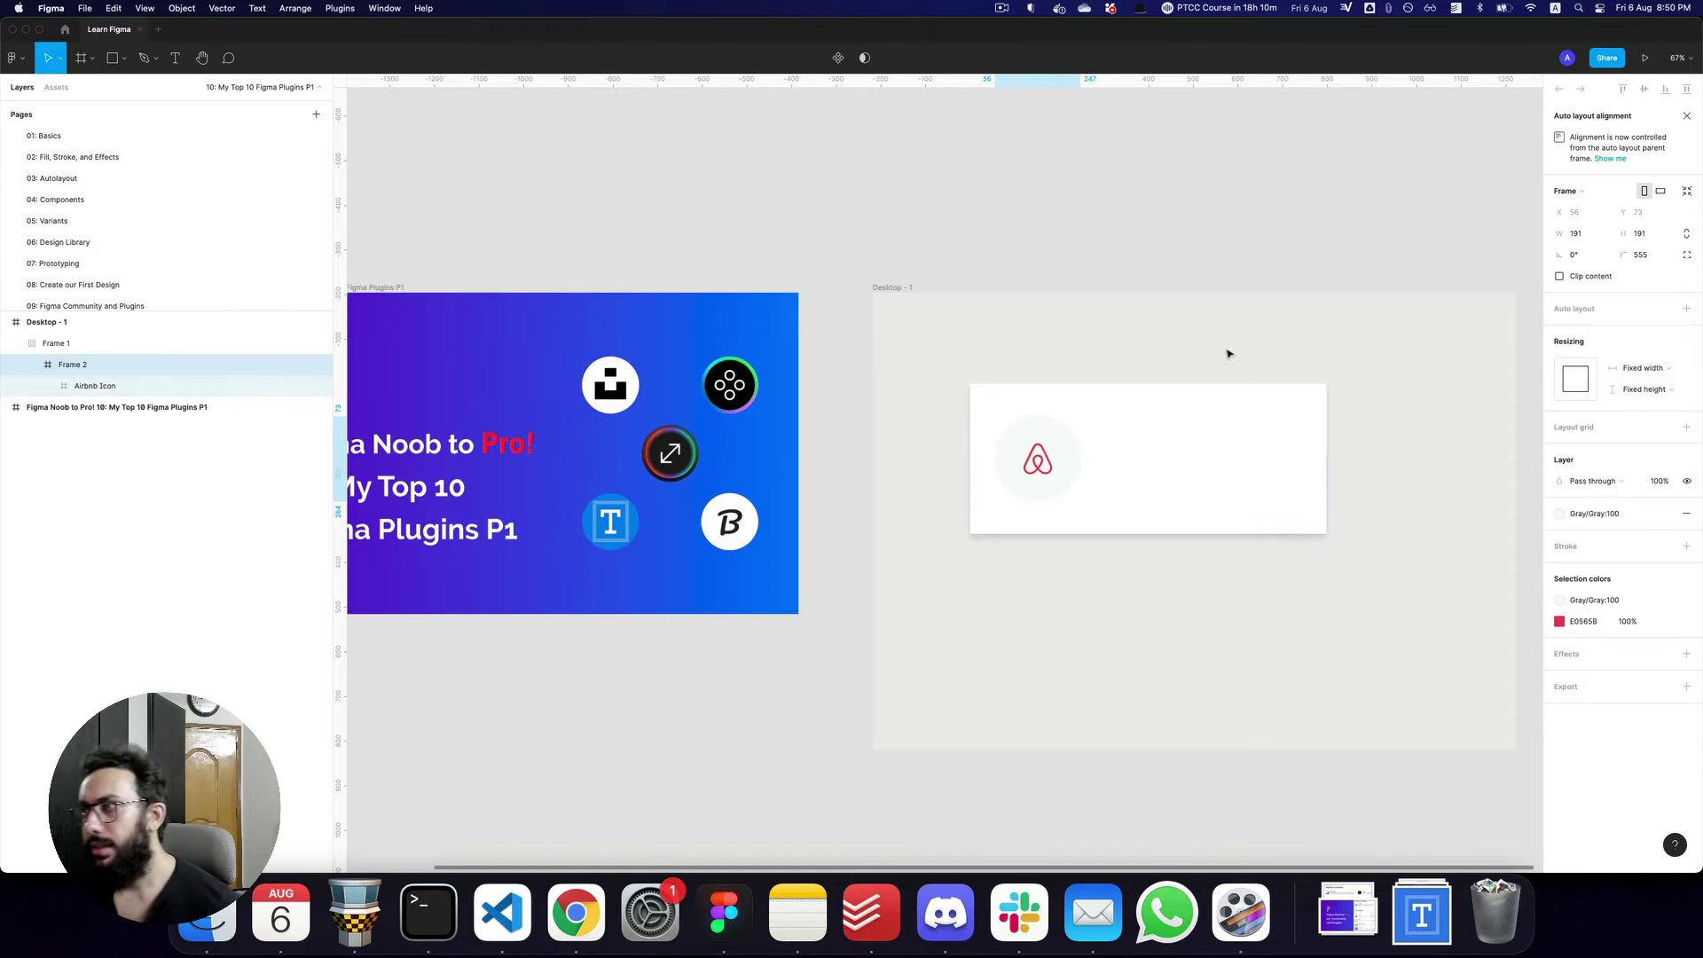
left_click(1195, 418)
Change the fill of the round icon frame to the Gray:200 color style.
left_click(1038, 460)
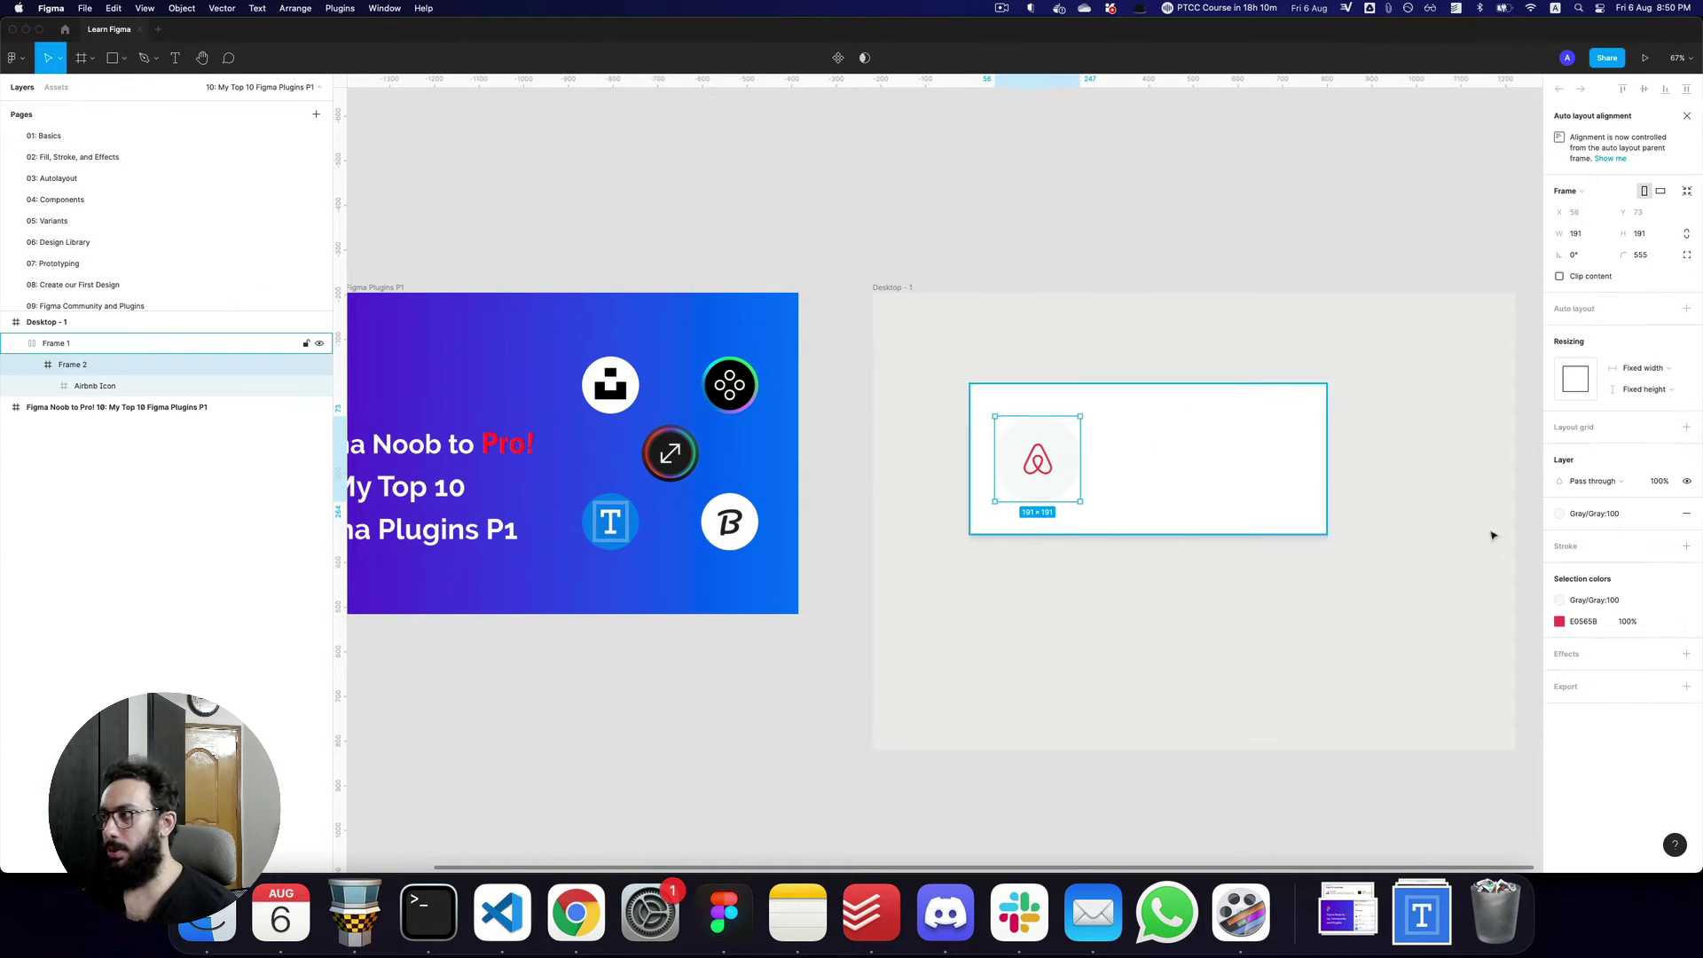
left_click(1604, 516)
left_click(1619, 674)
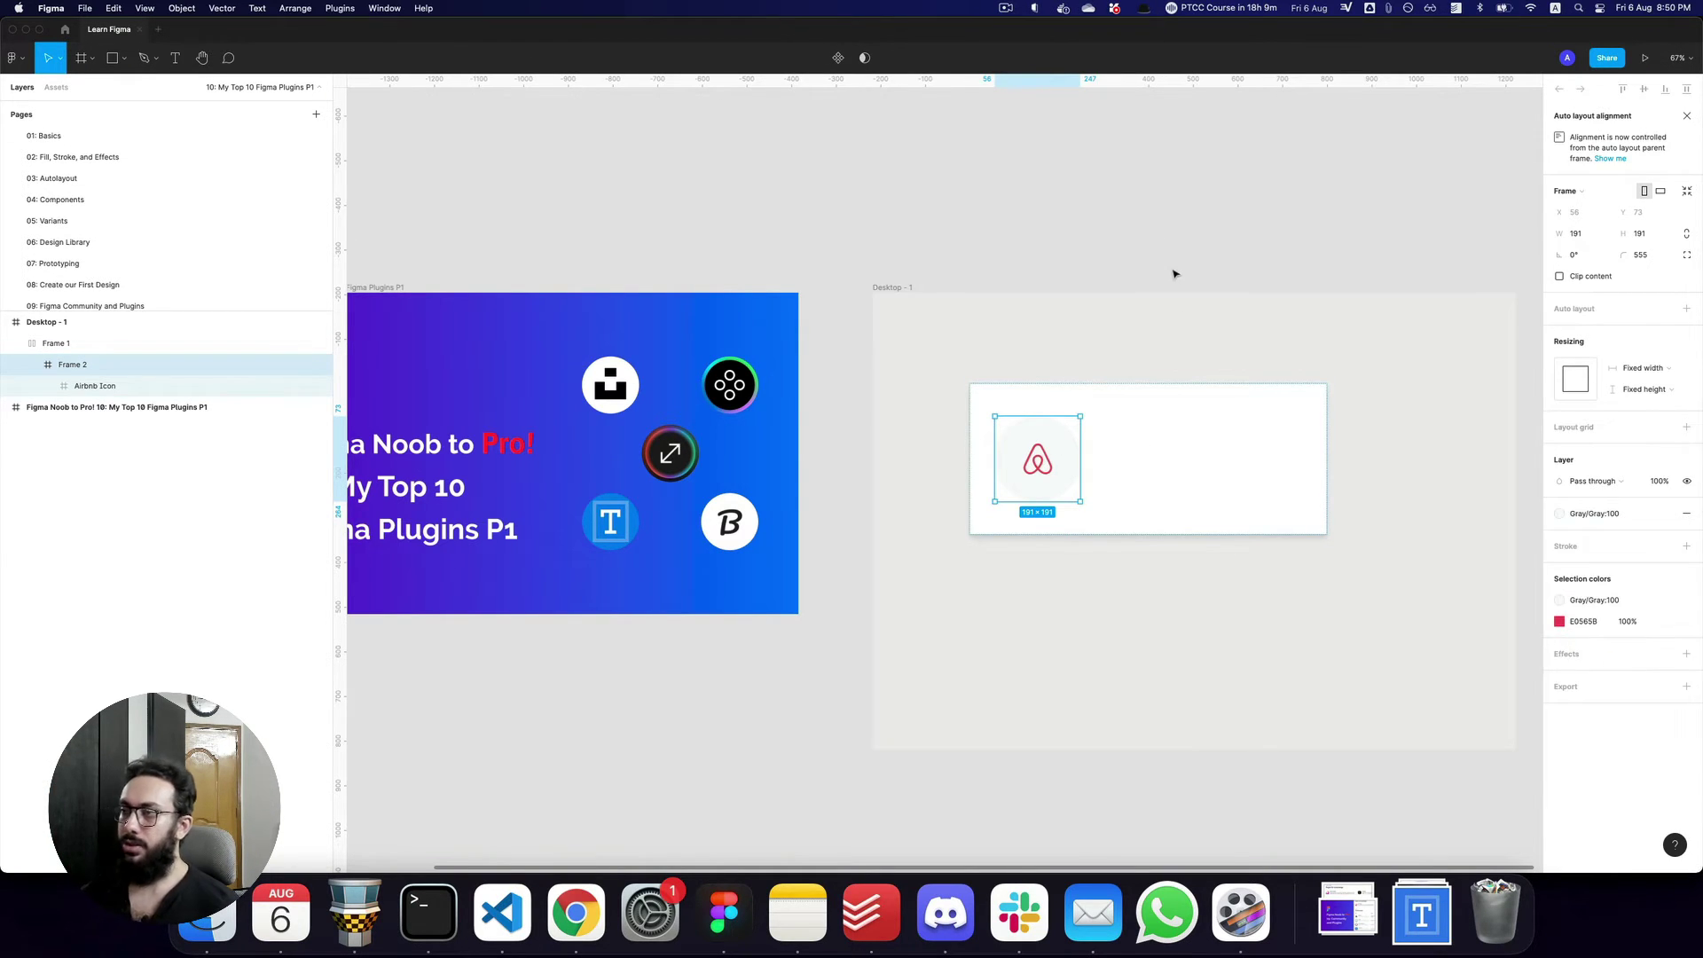
left_click(1095, 198)
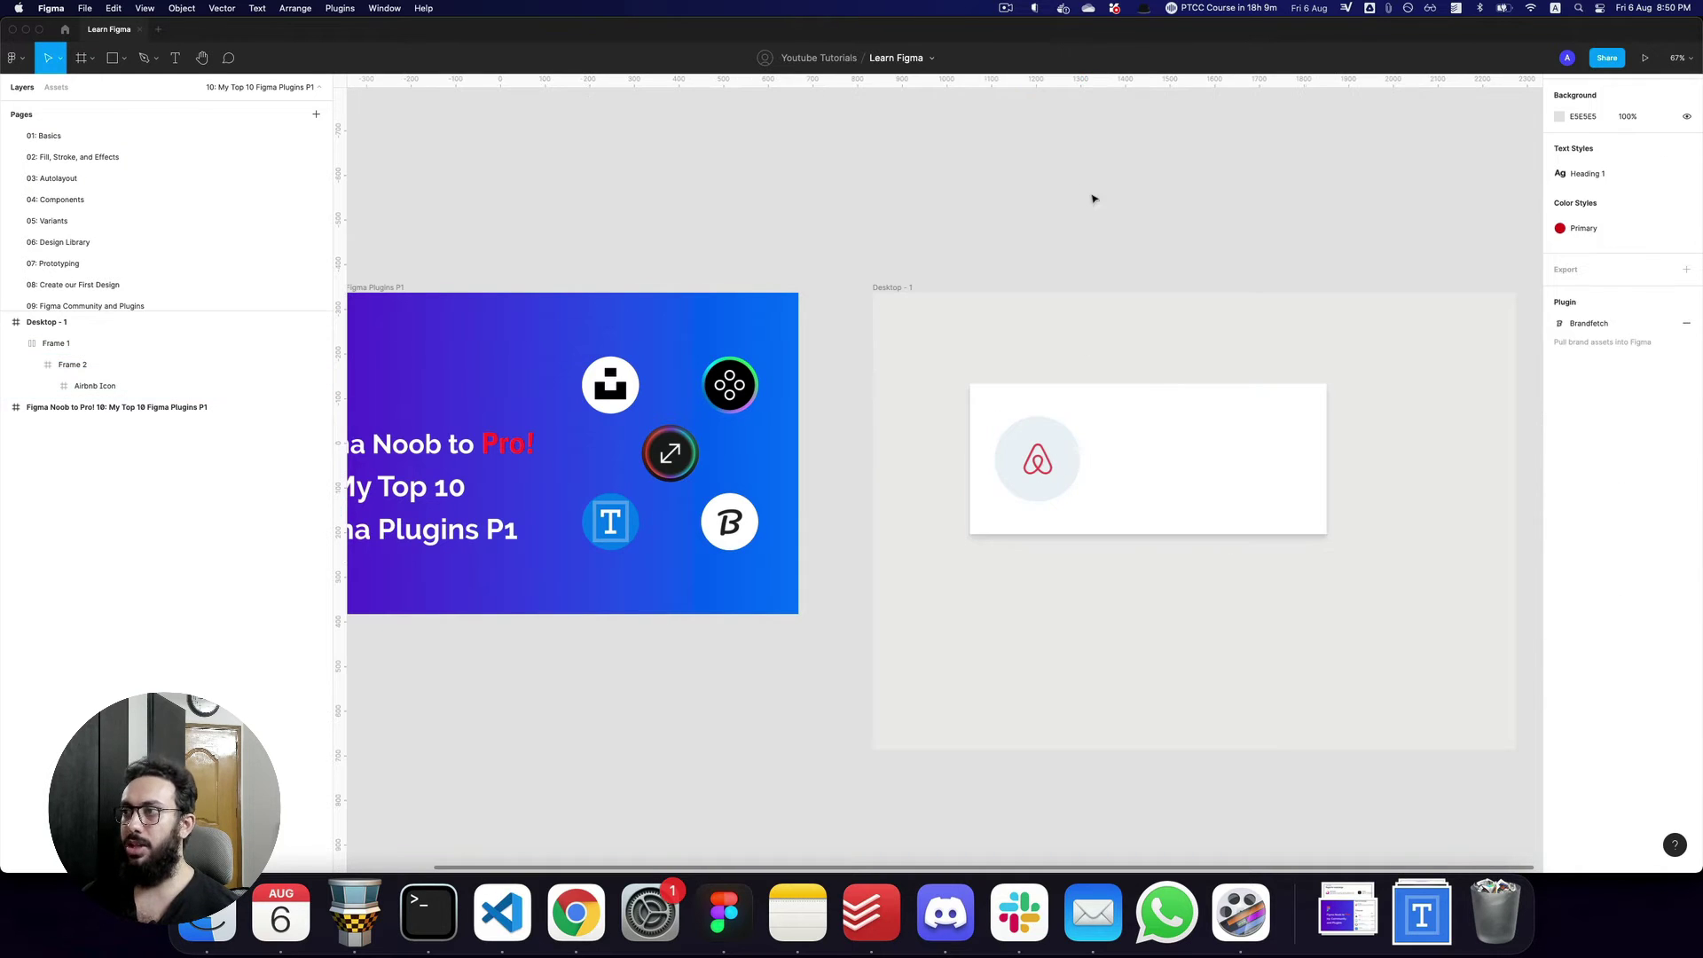
Add an "Airbnb" text box about 414 × 184 to the card, beside the round icon frame.
key("t")
left_click_drag(1086, 422, 1270, 498)
type("Airbnb")
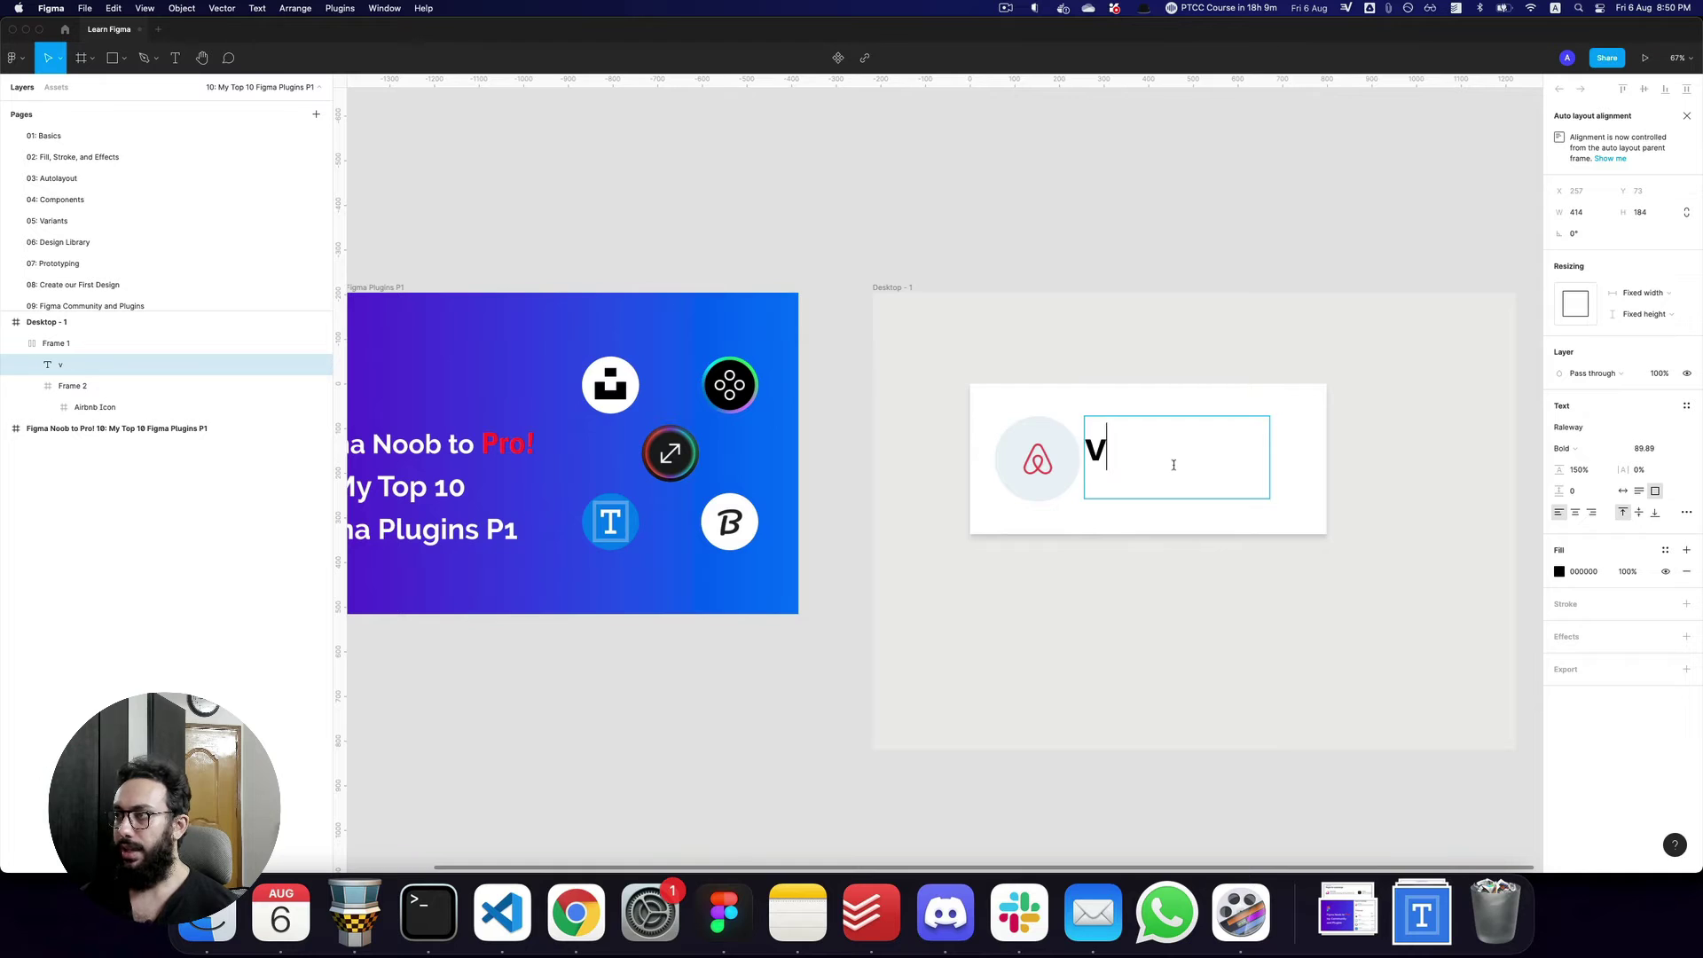
key("Escape")
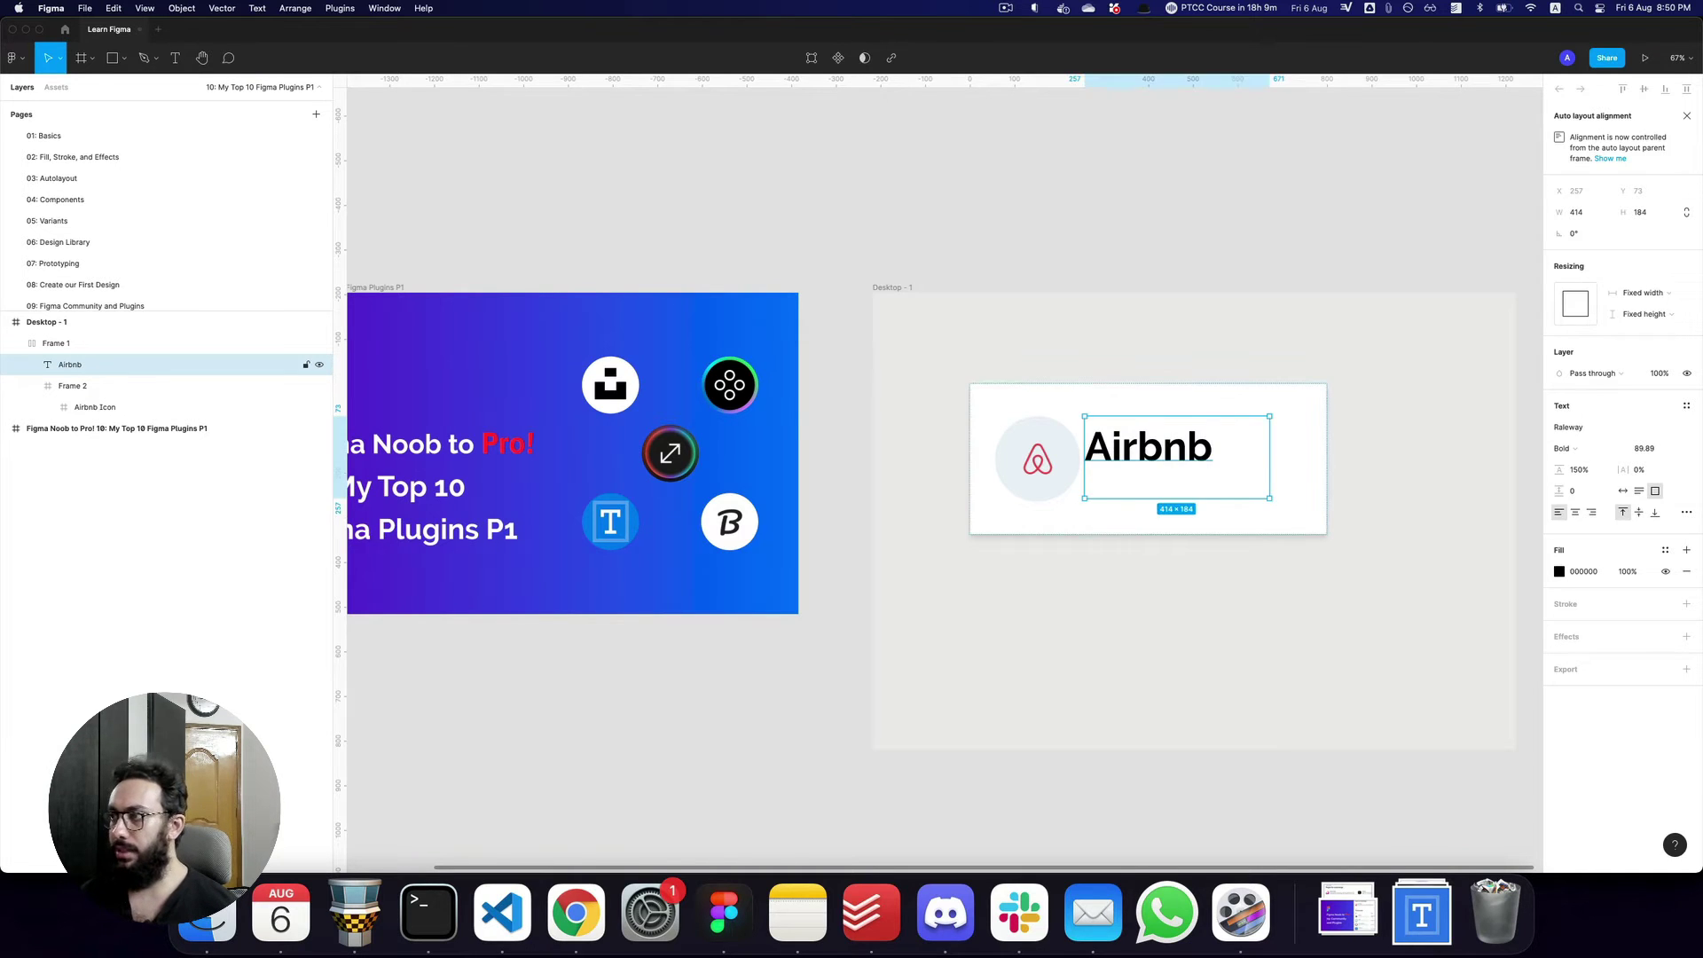
Set the Airbnb text to auto width, with its font size first at 24 and finally at 32.
left_click(1640, 448)
type("24")
key("Return")
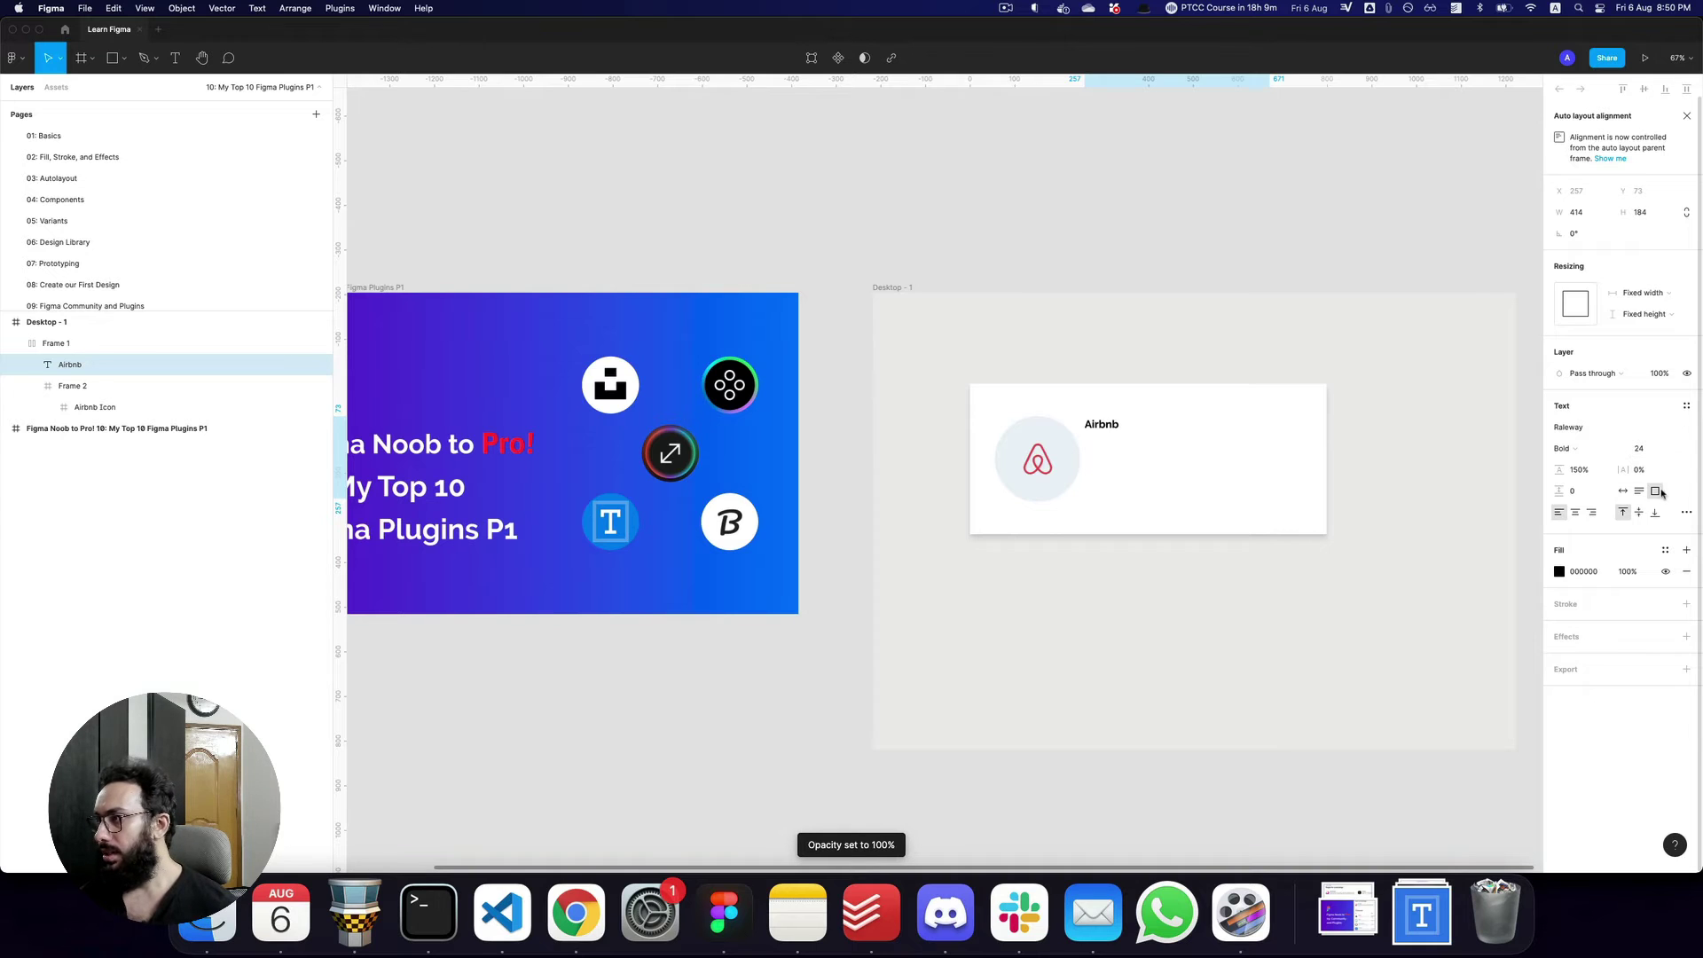
left_click(1625, 491)
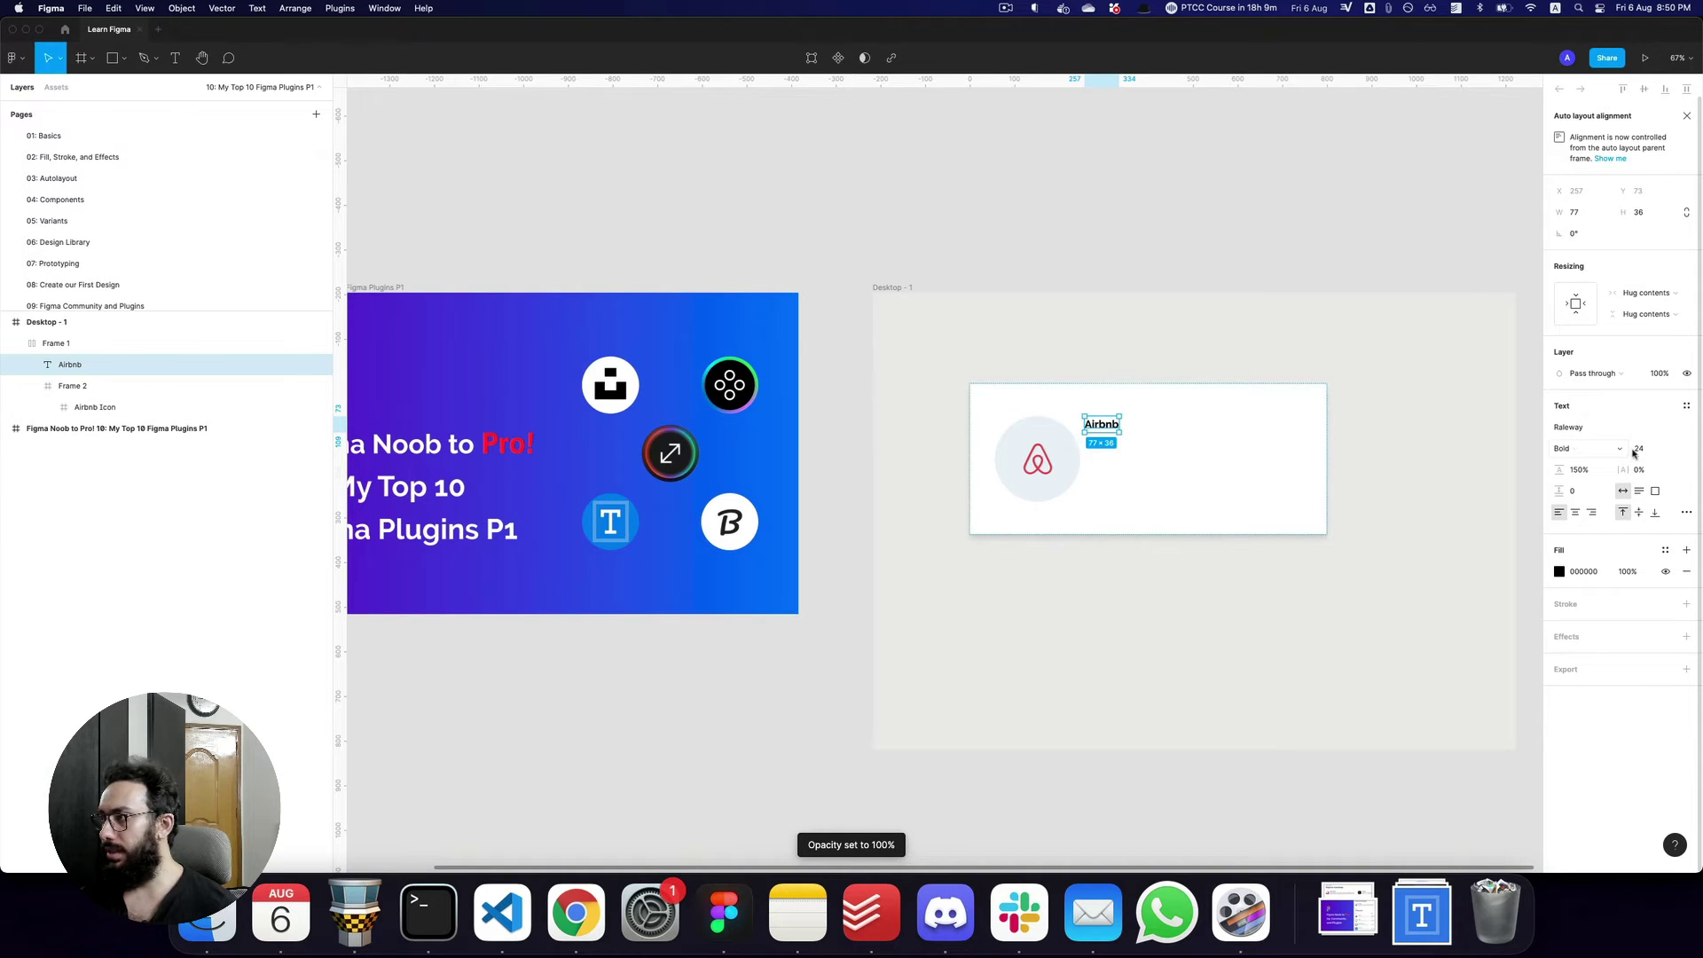
left_click(1636, 450)
type("32")
key("Return")
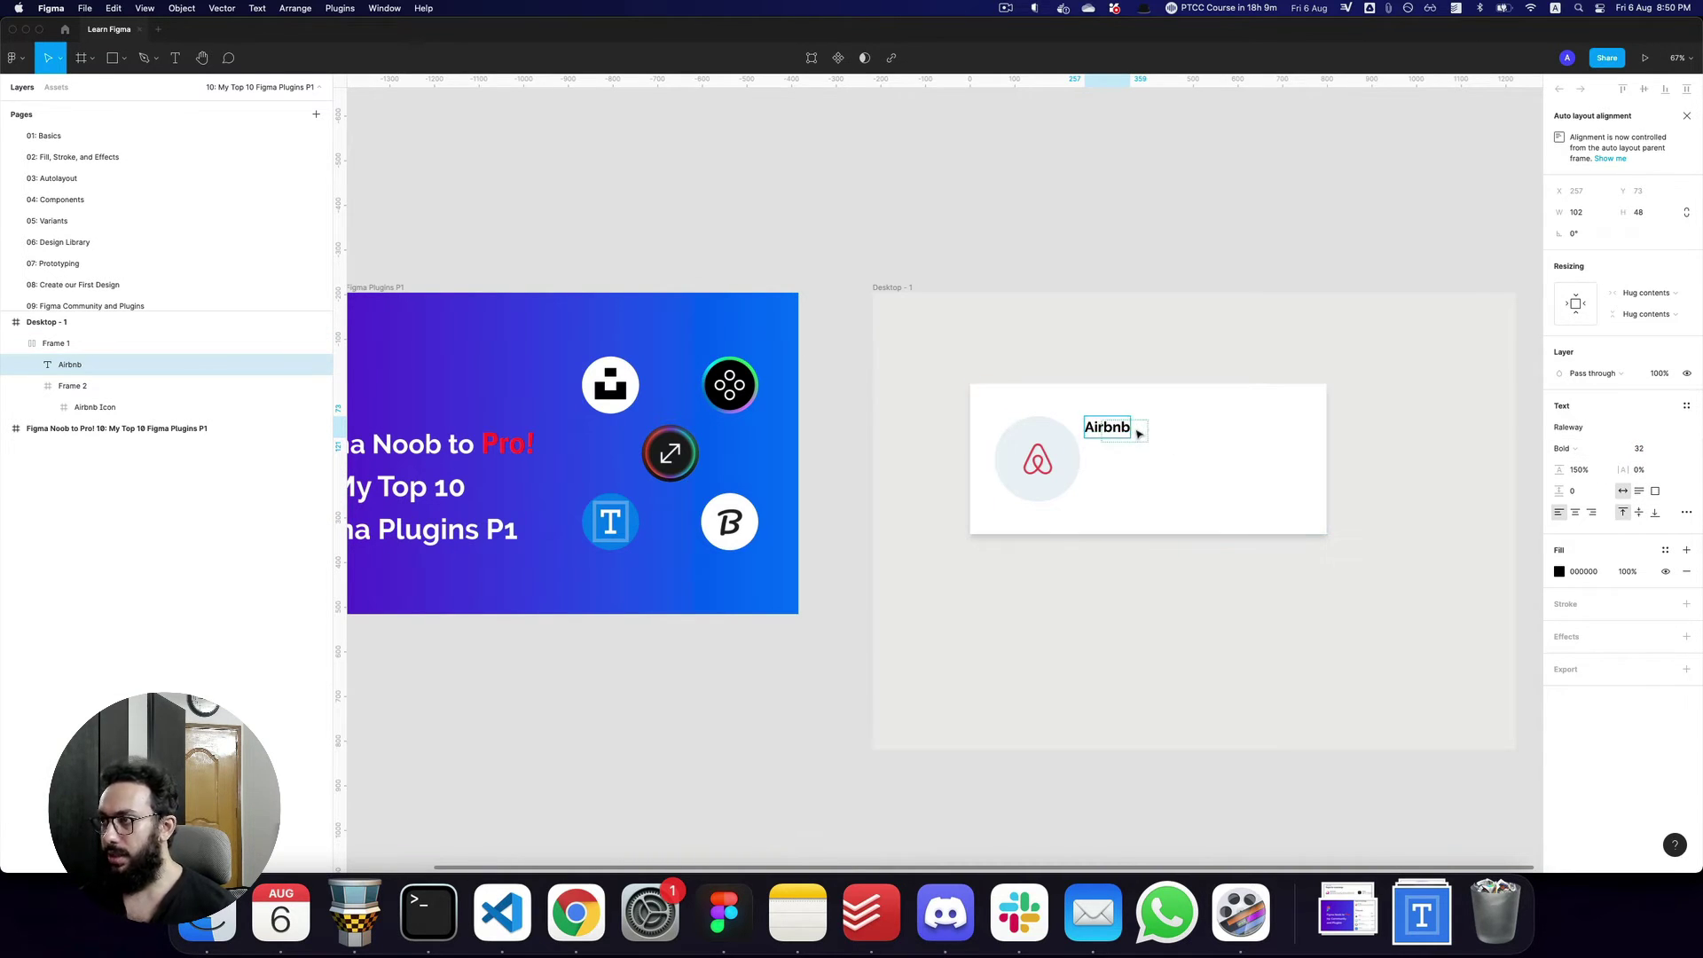
Set the card's auto layout spacing between items to 24.
left_click(1164, 458)
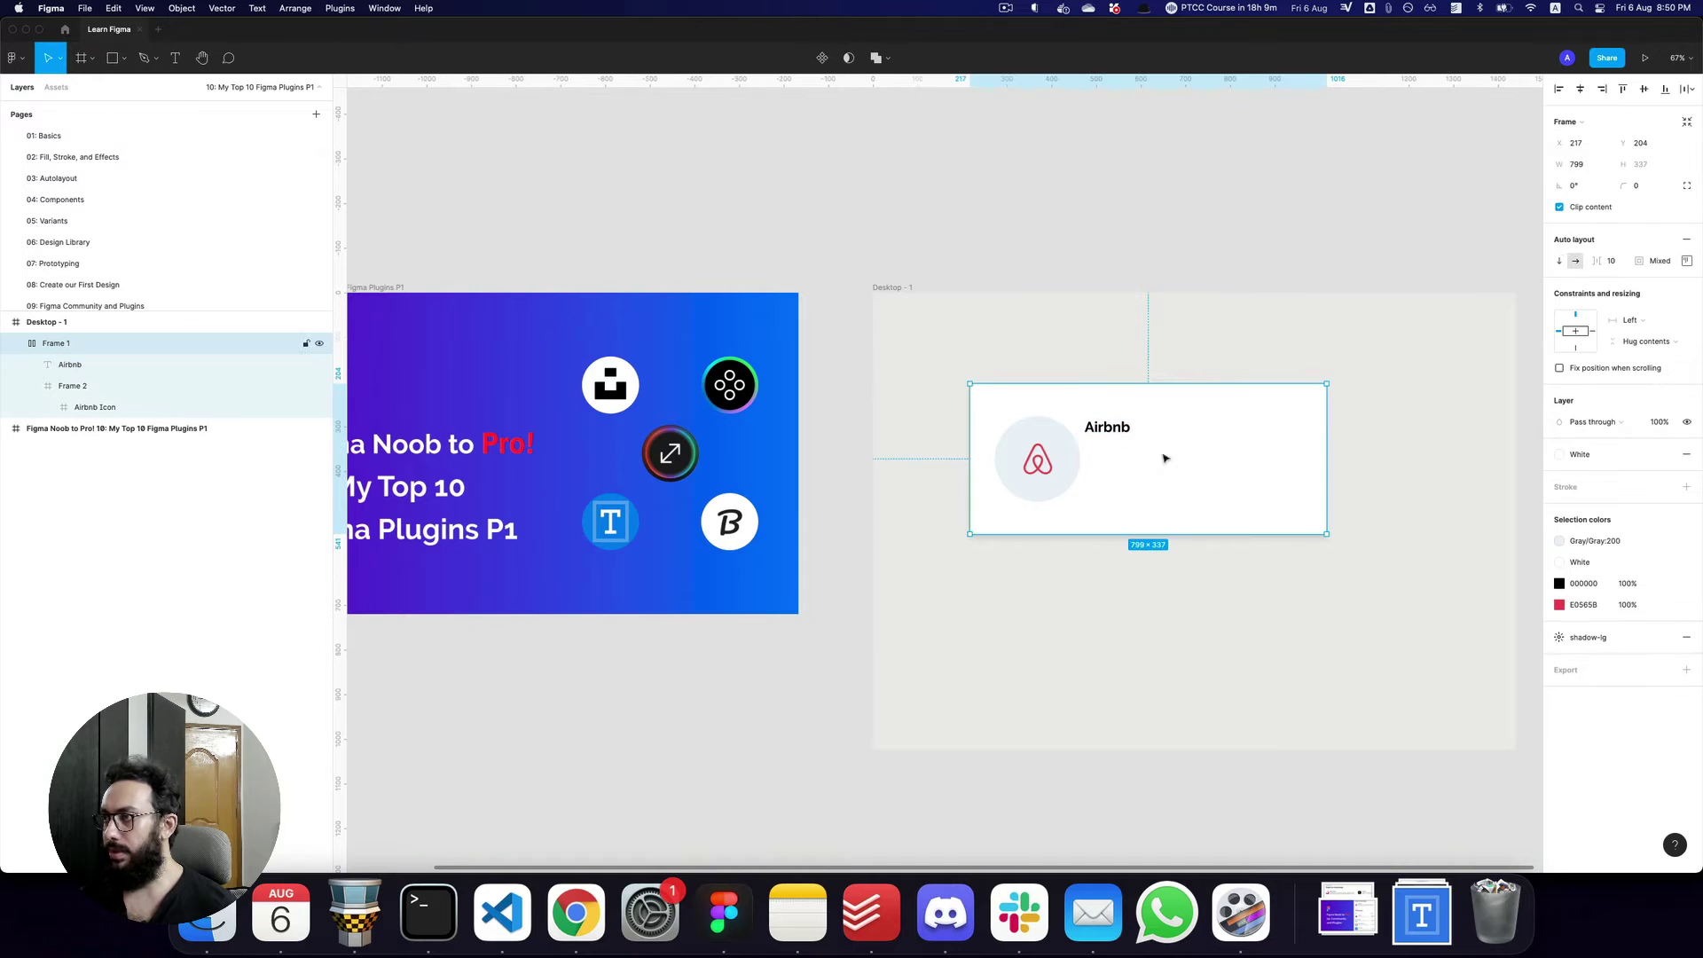
left_click(1611, 260)
type("24")
key("Return")
Wrap the Airbnb text in an auto layout frame and duplicate the text inside it.
left_click(1137, 436)
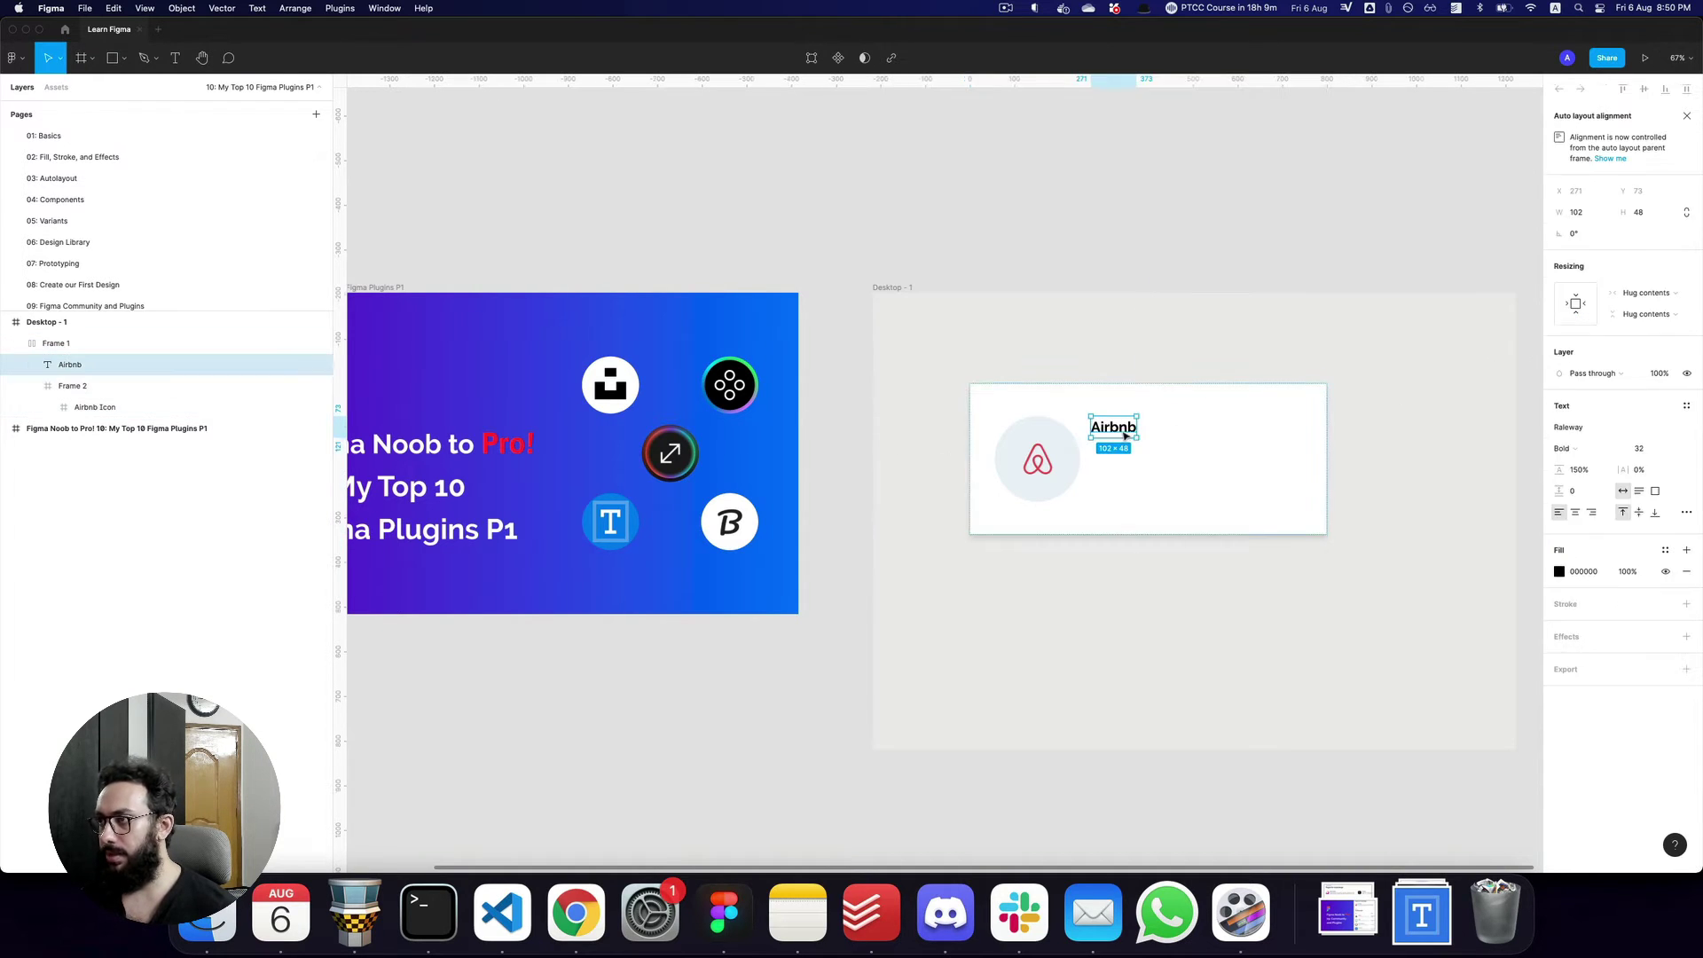
key("shift+a")
left_click(1130, 437)
key("super+d")
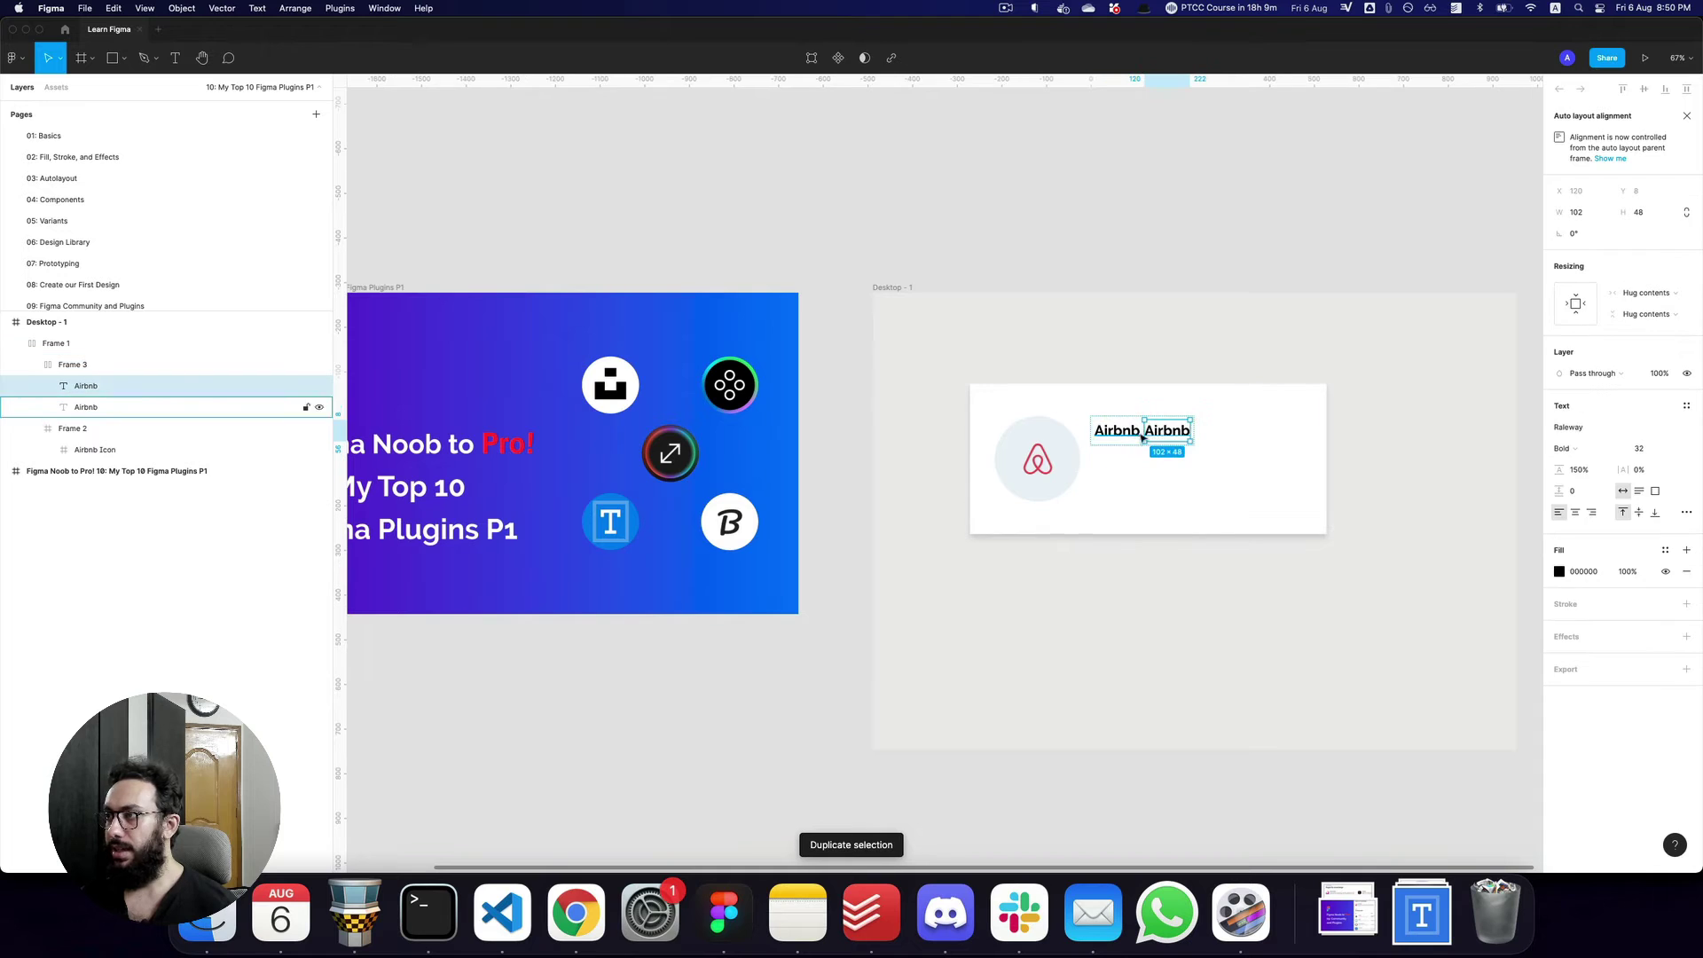
Stack the two Airbnb texts vertically and enlarge the lower text box to about 426 × 119.
key("Escape")
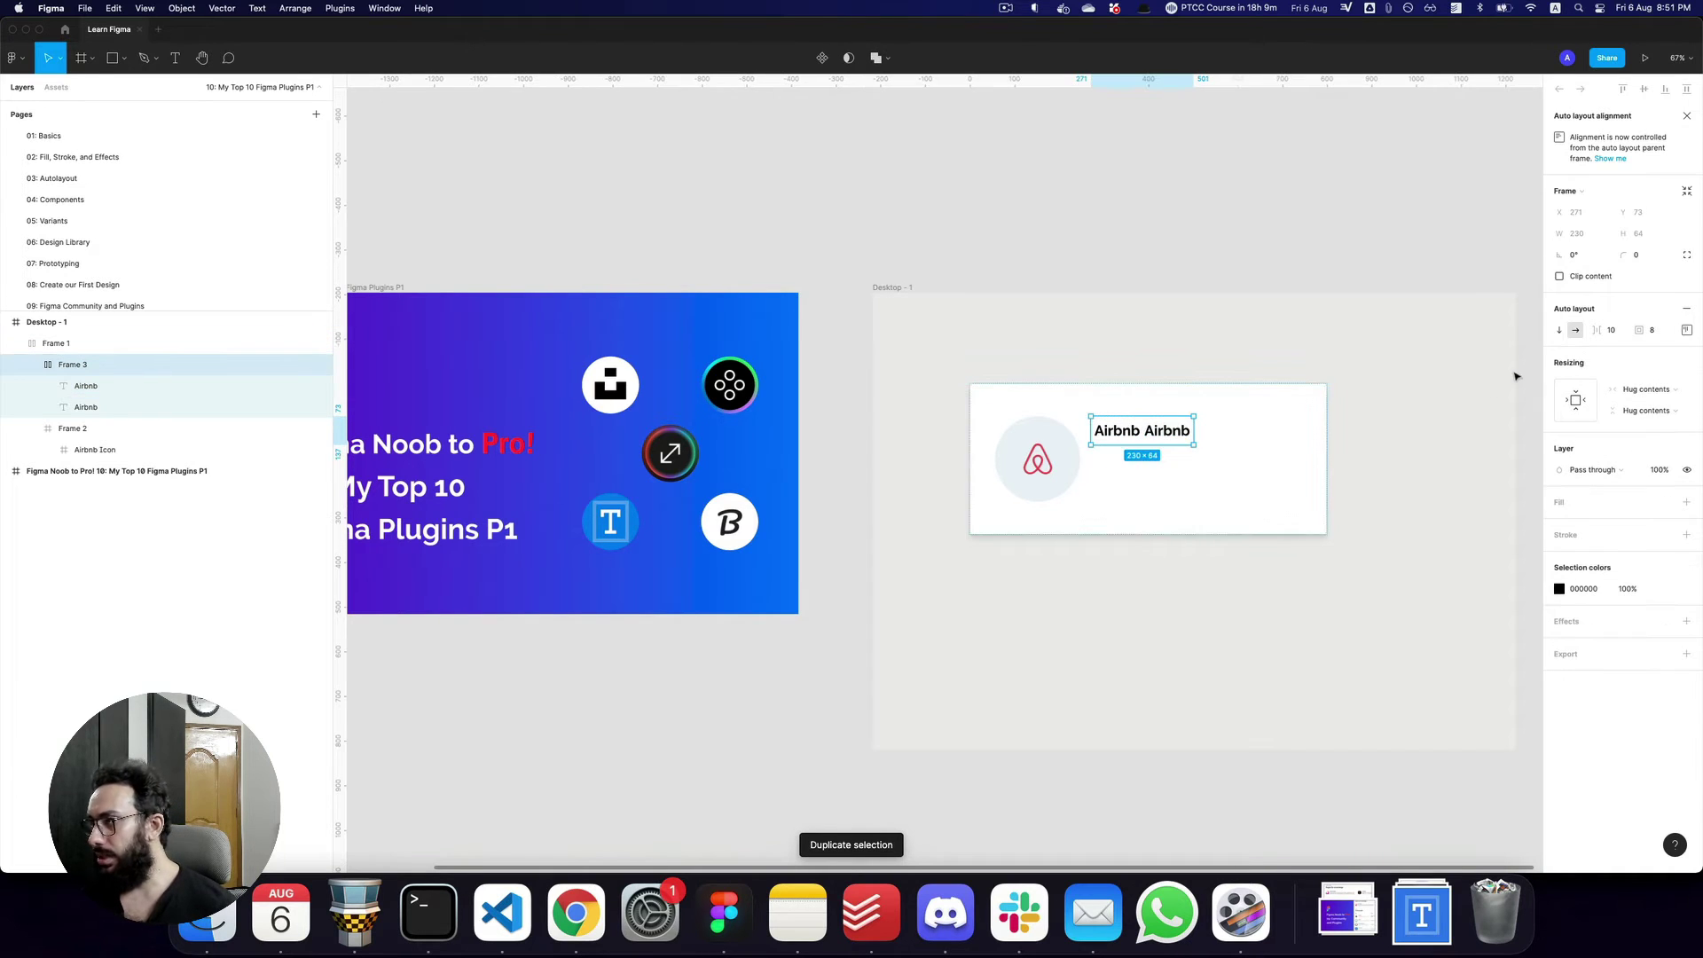
left_click(1560, 330)
left_click(1119, 460)
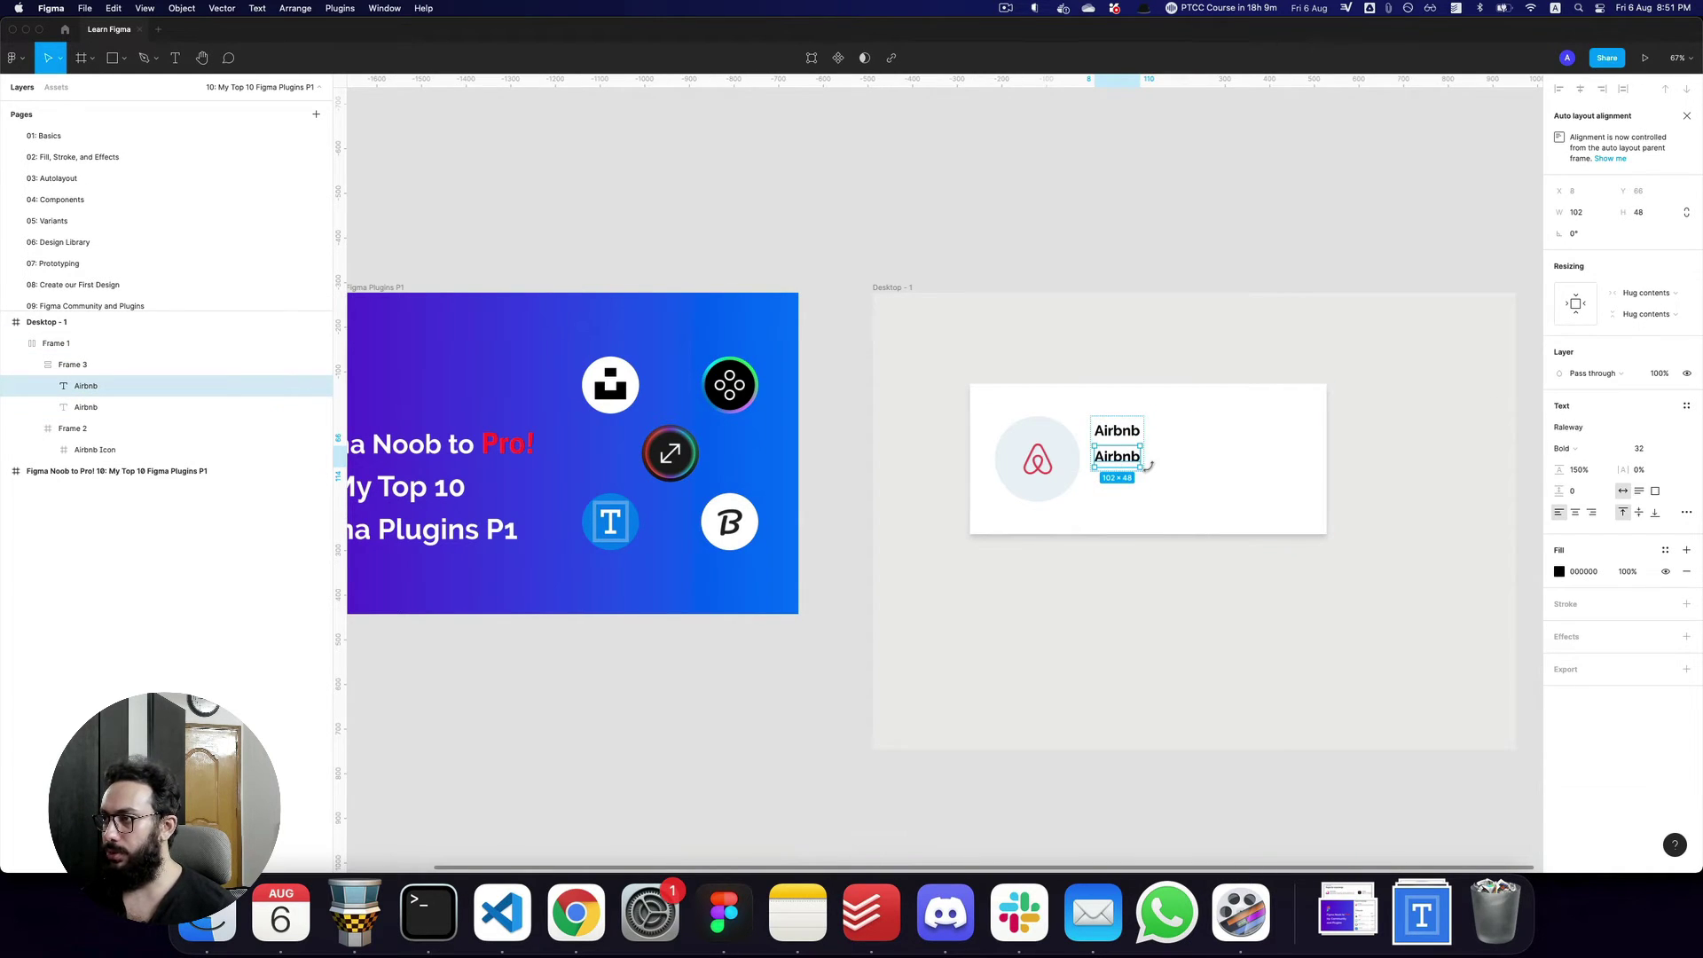
left_click_drag(1145, 464, 1235, 499)
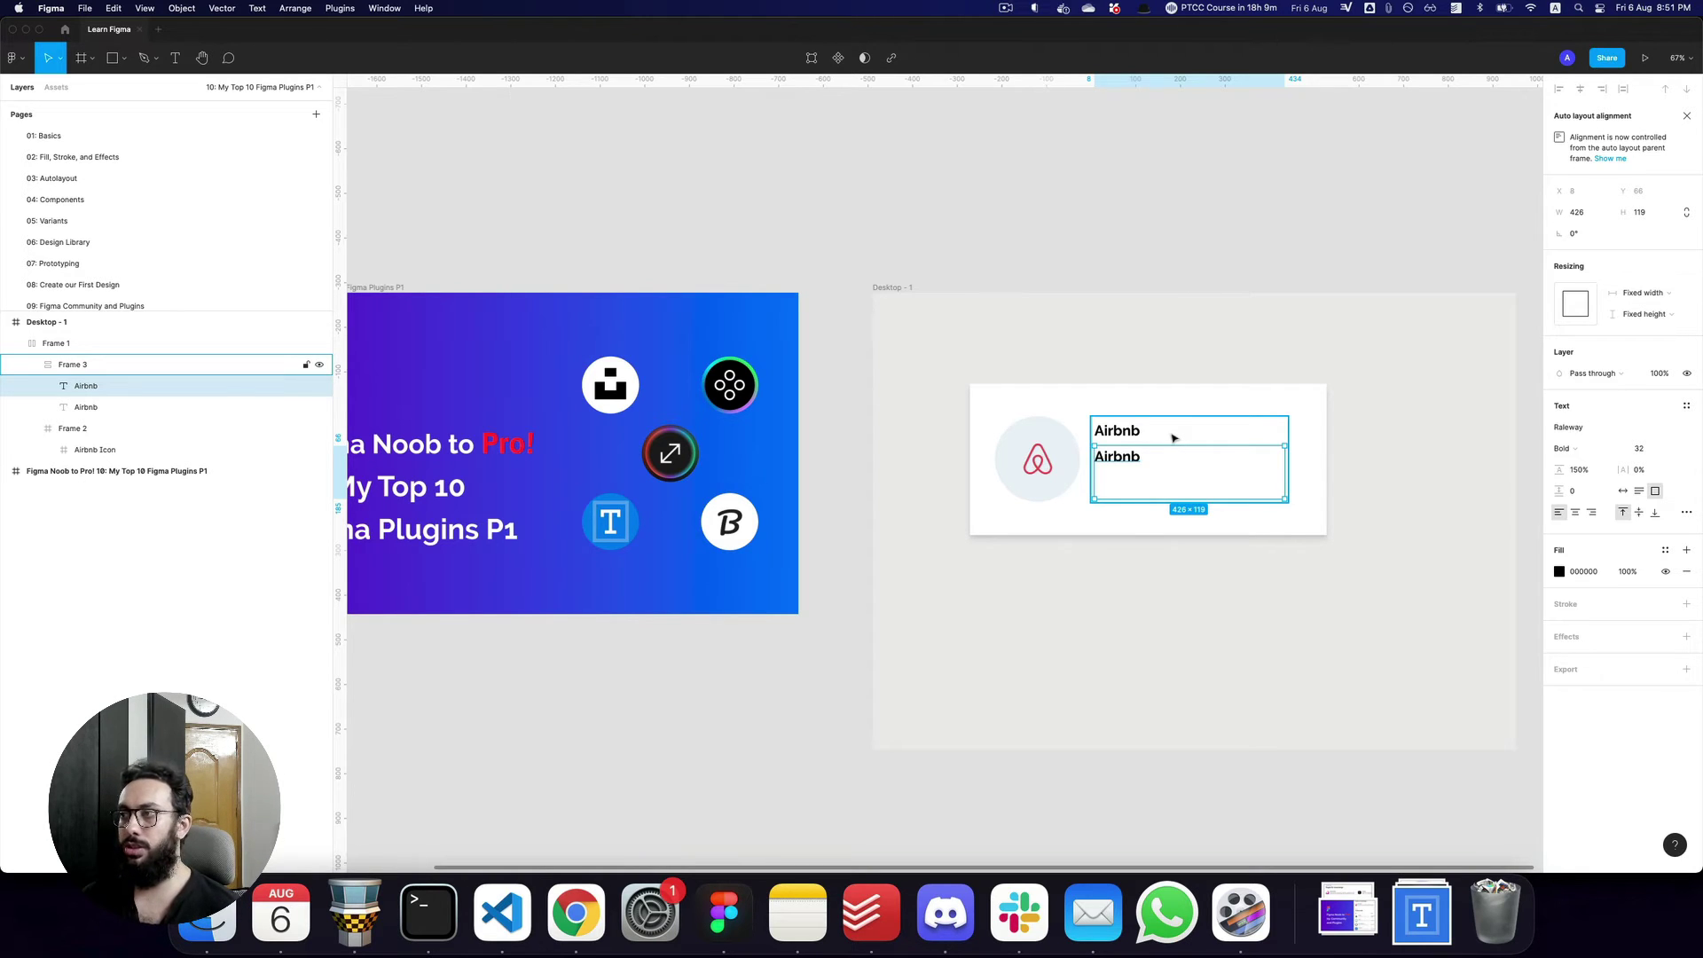
Replace the lower Airbnb text with 2 sentences generated by the Lorem Ipsum plugin.
key("Escape")
key("super+slash")
type("lorem")
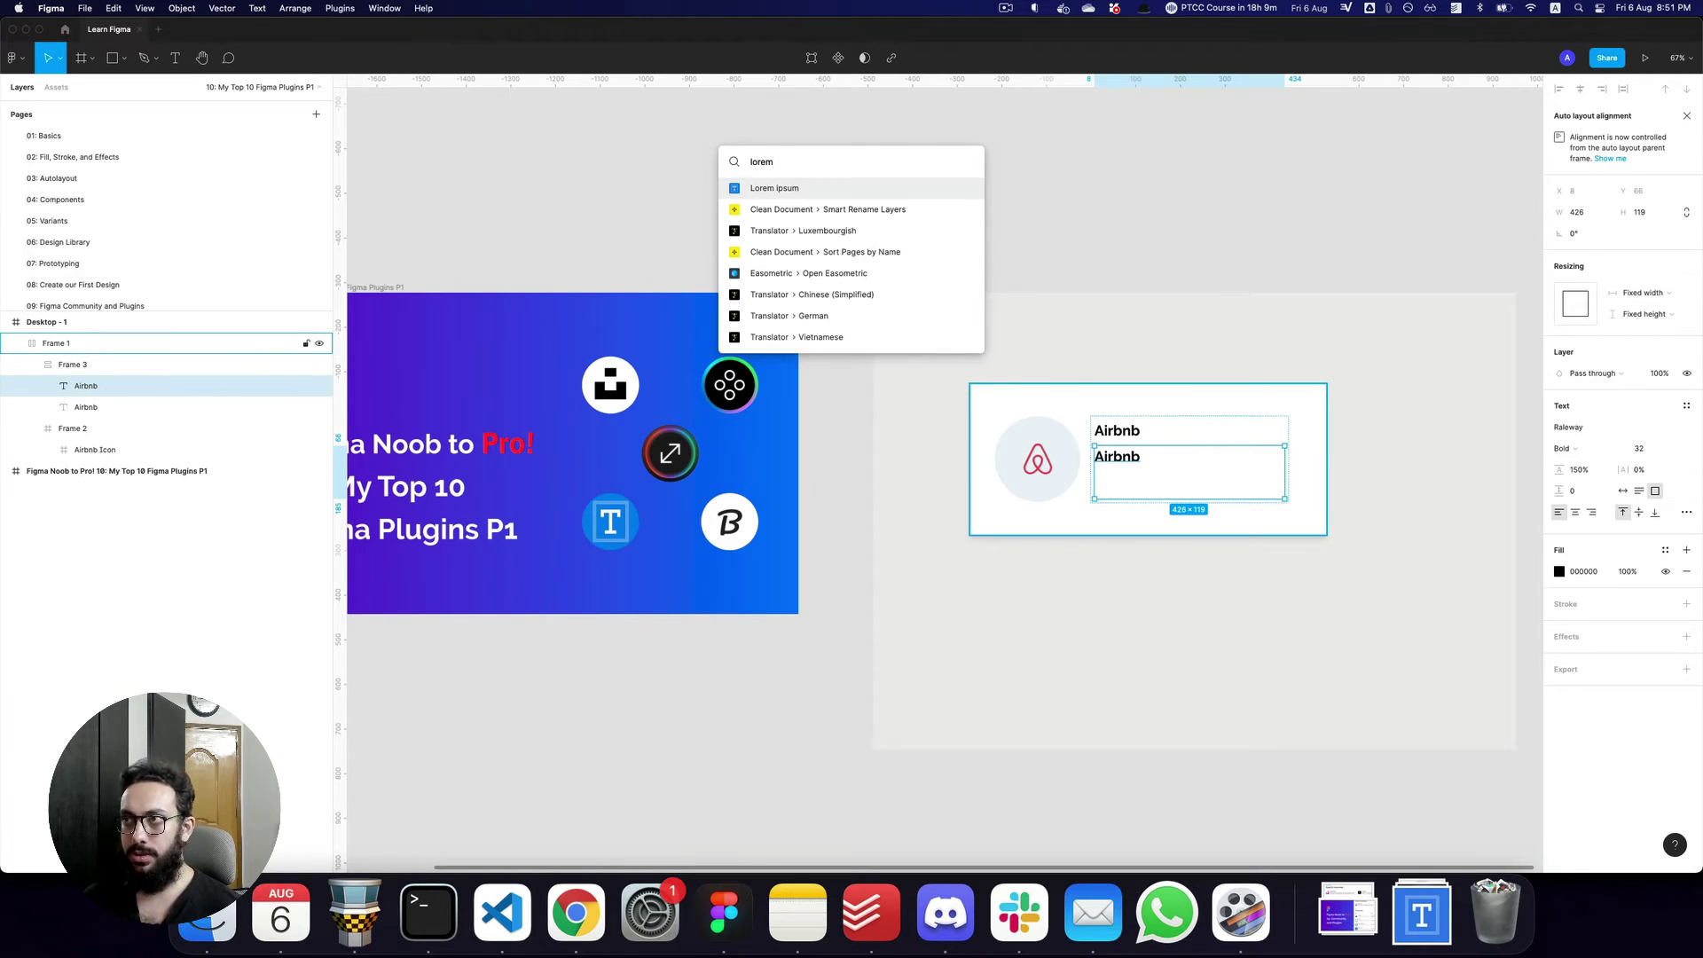
key("Return")
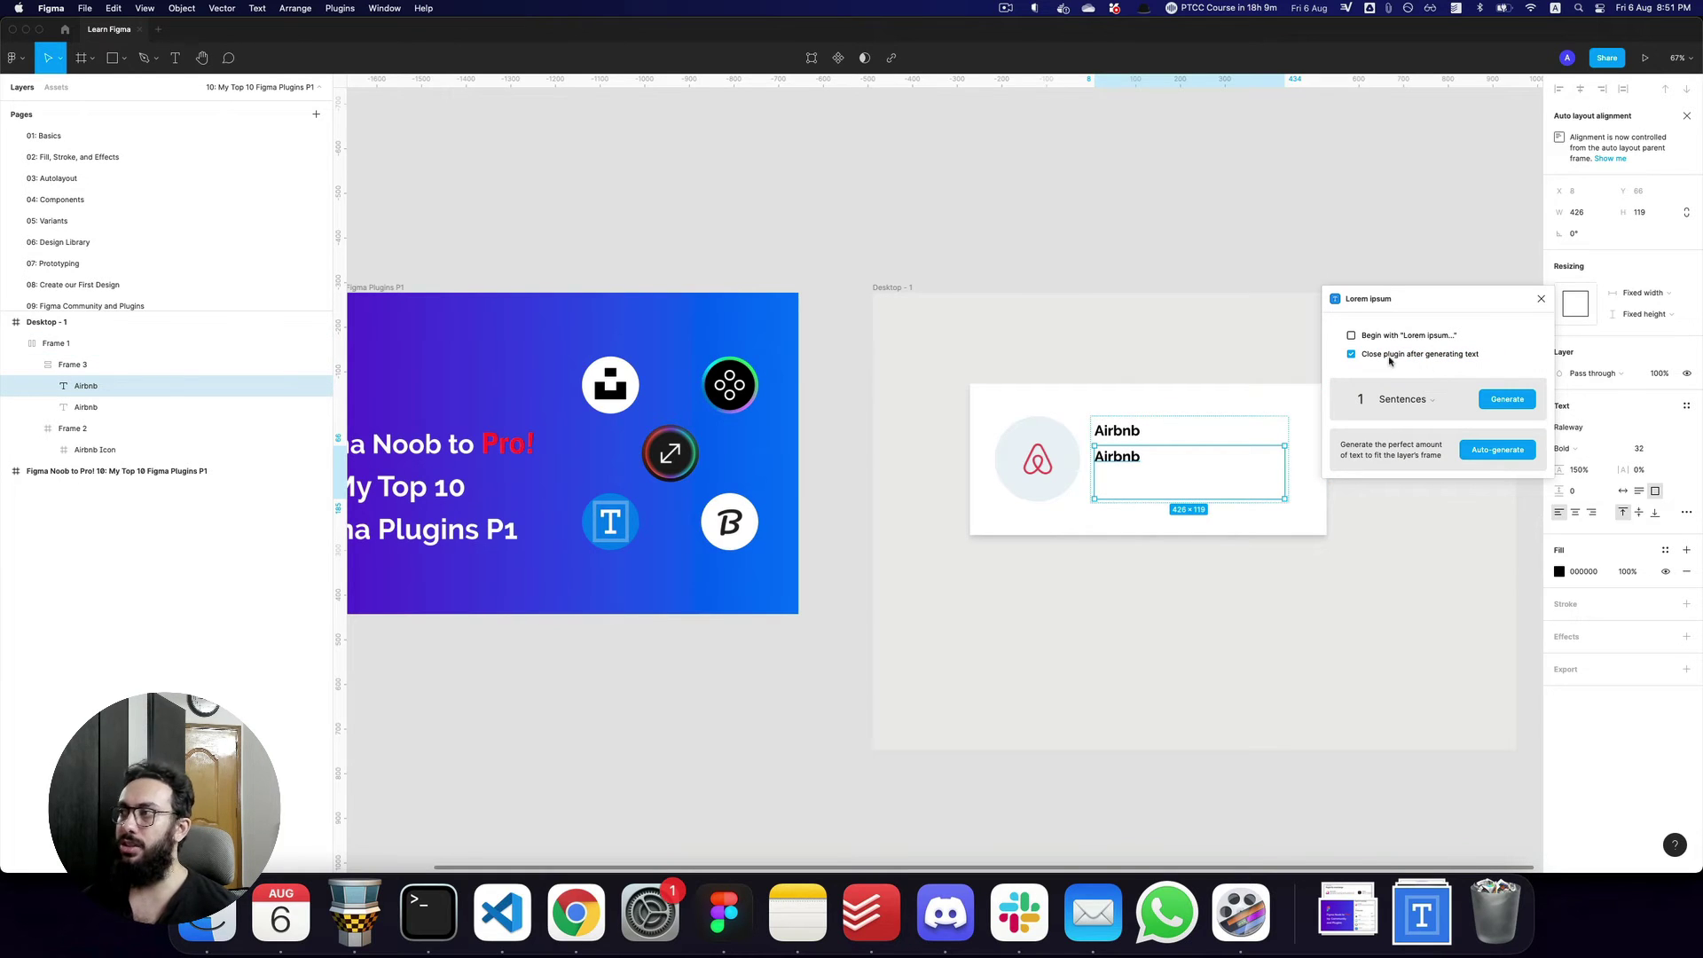
double_click(1362, 399)
type("2")
left_click(1507, 399)
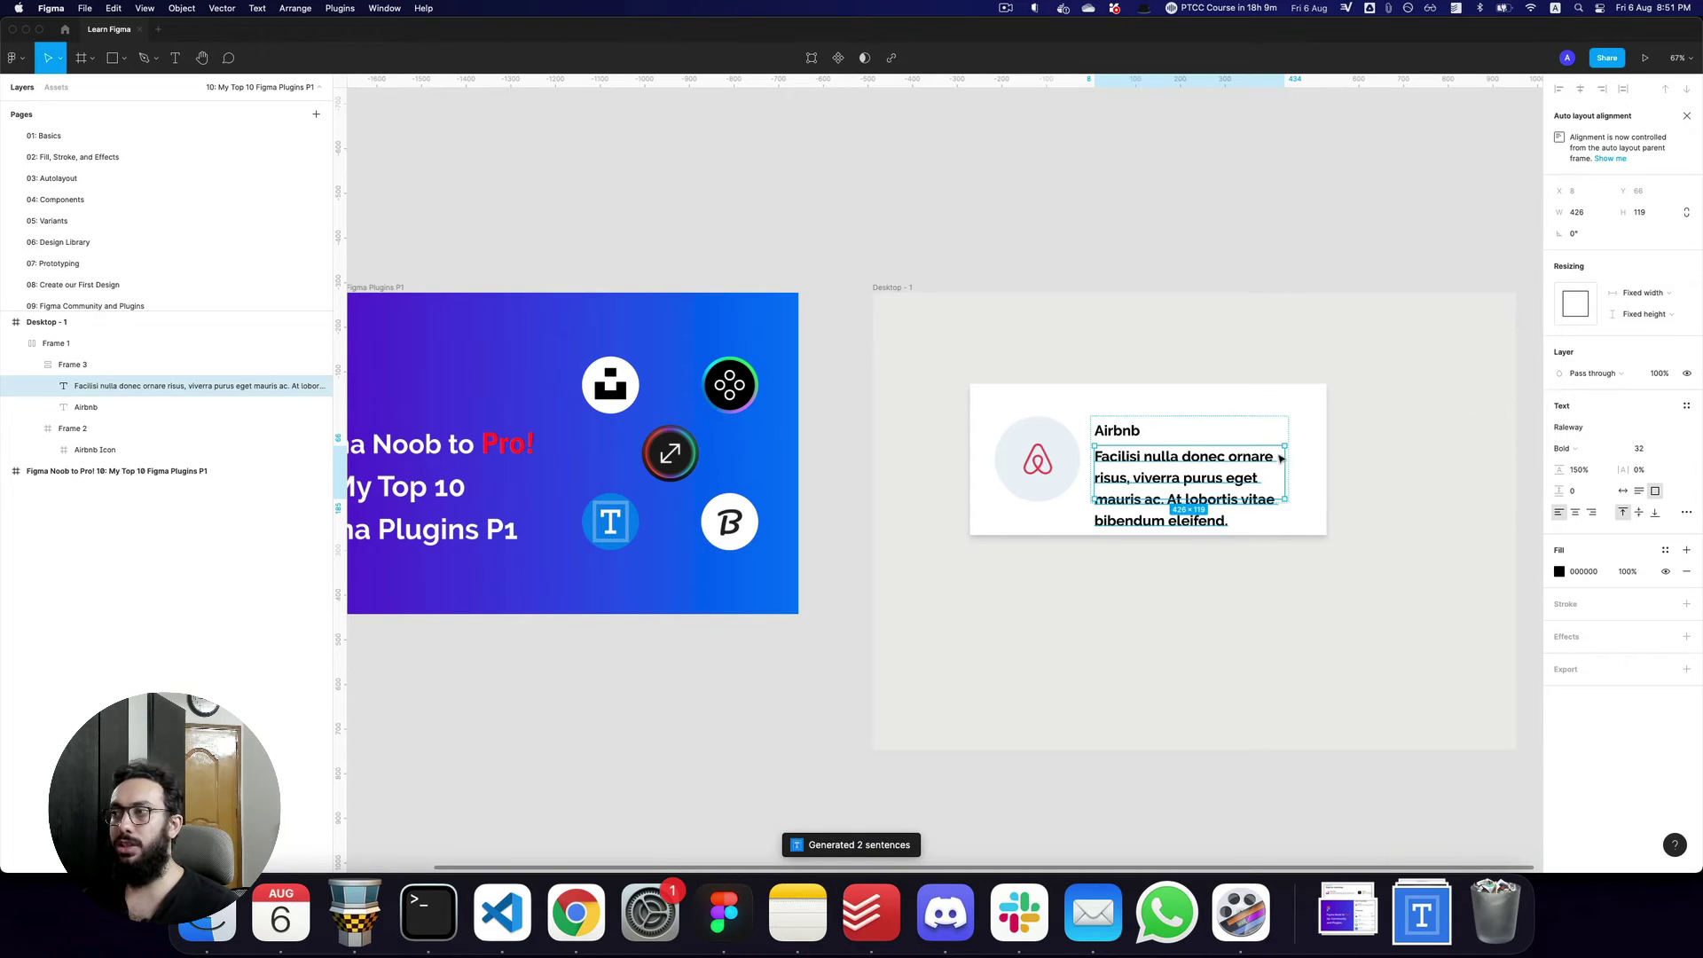
Set the placeholder text's font size to 24 and its weight to Regular.
left_click(1643, 449)
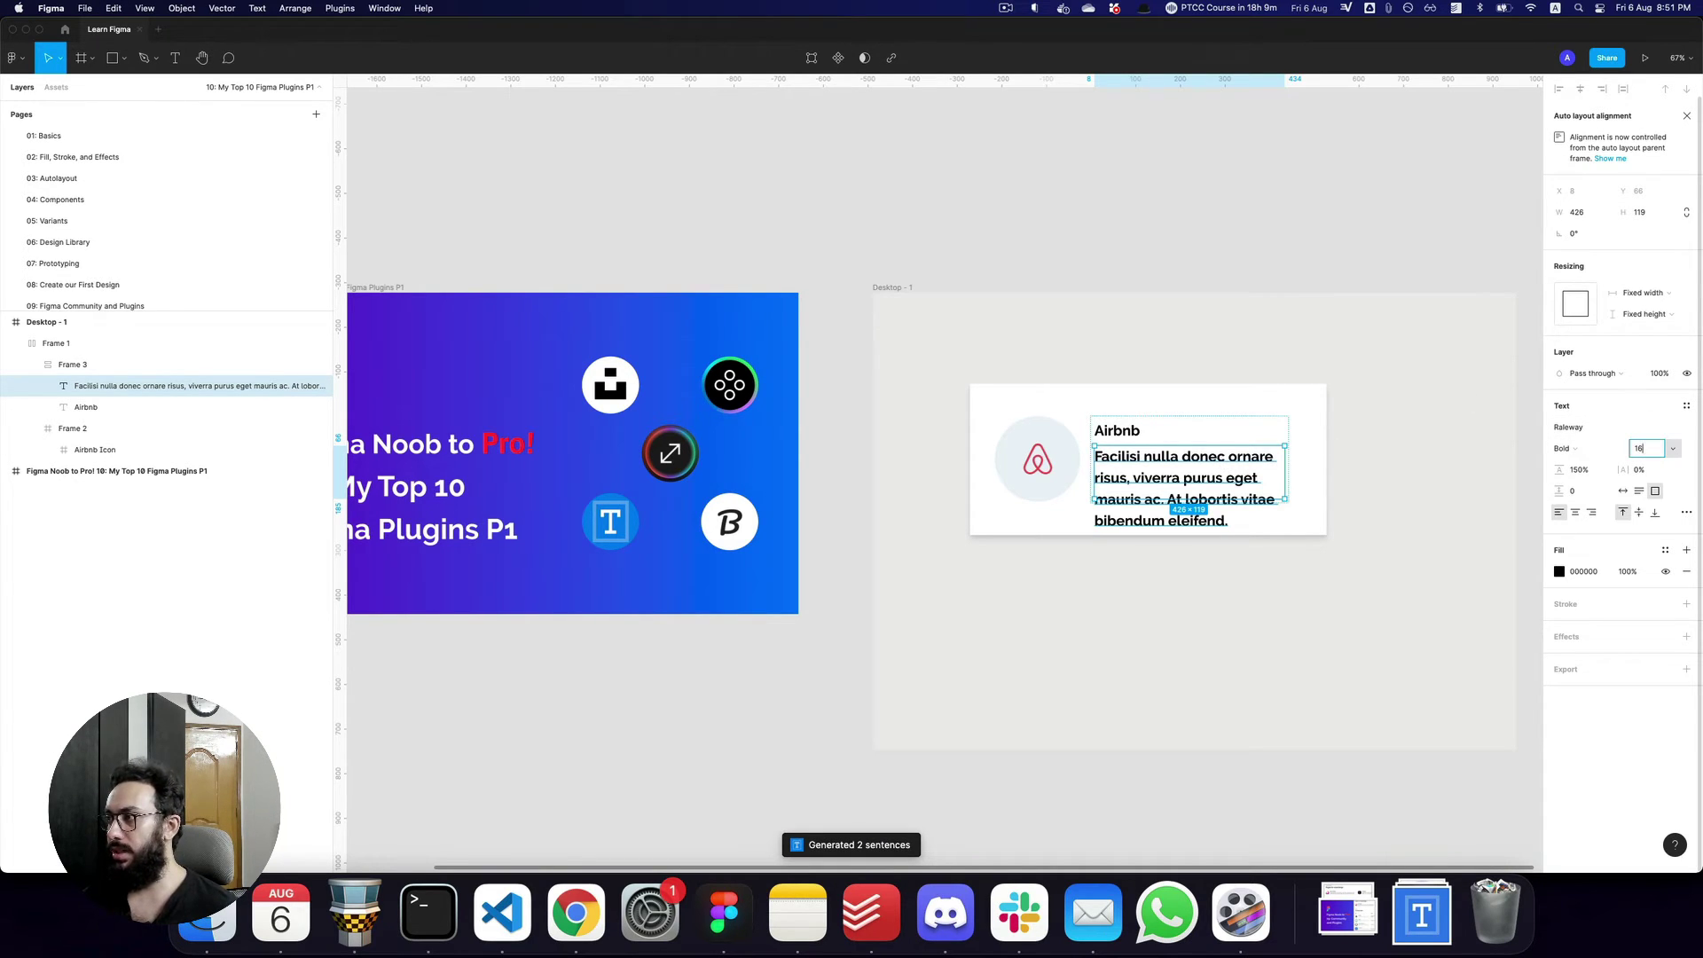
type("16")
key("Return")
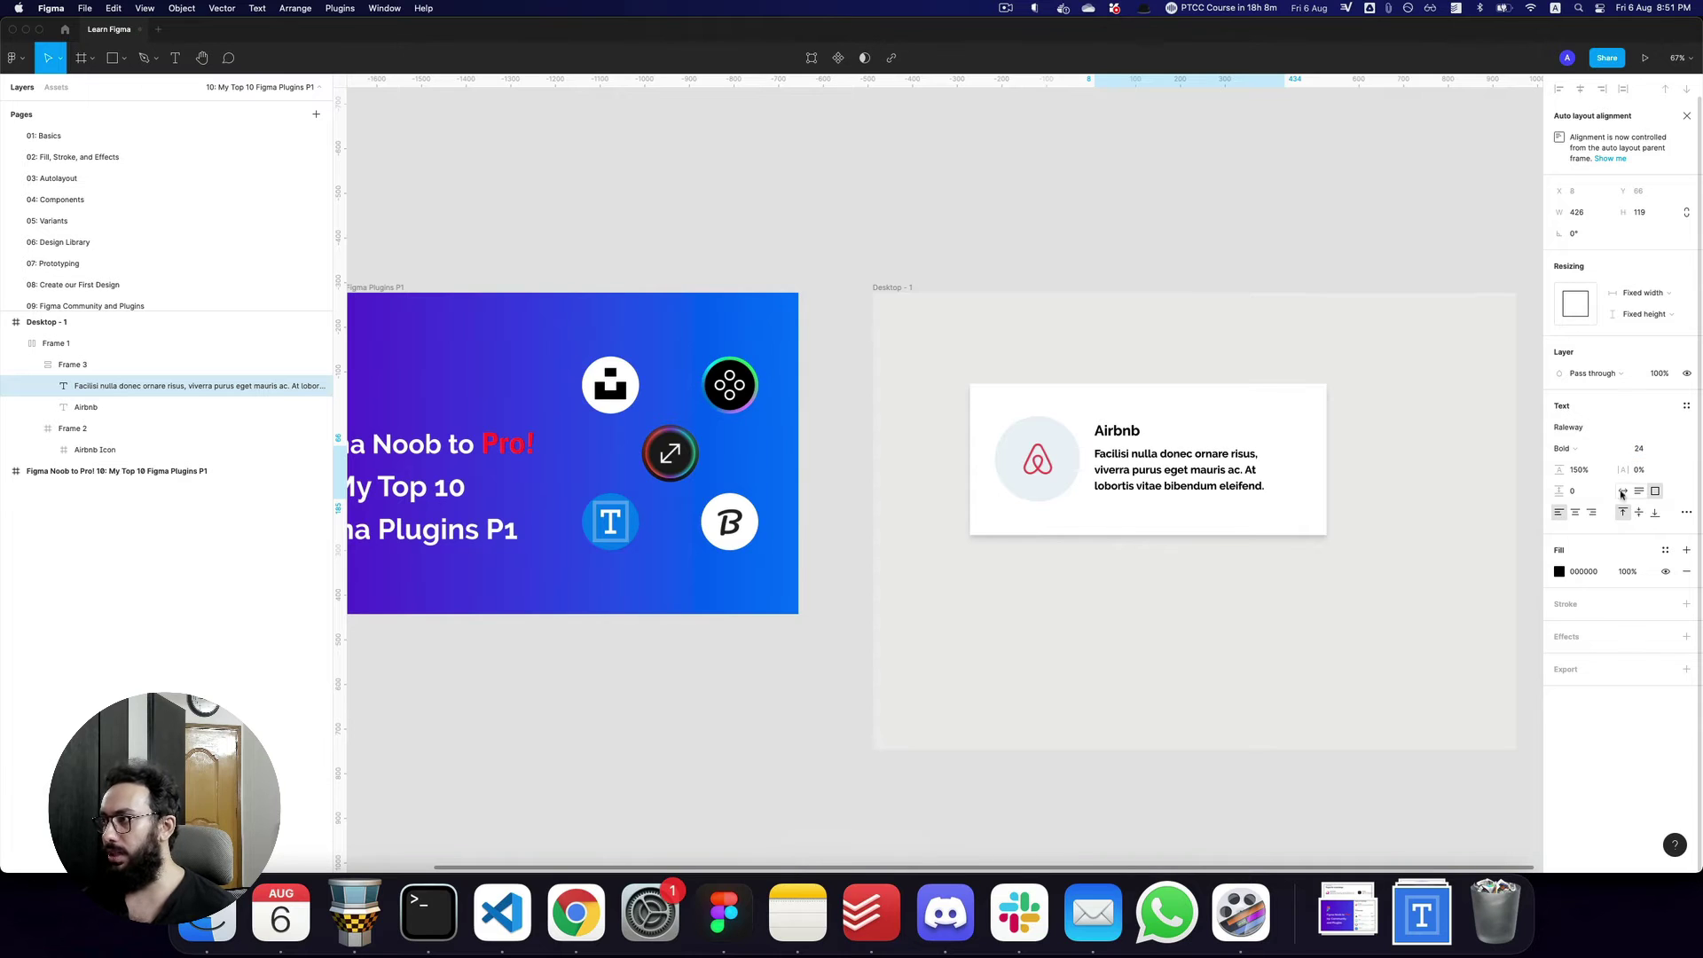
left_click(1563, 449)
left_click(1586, 401)
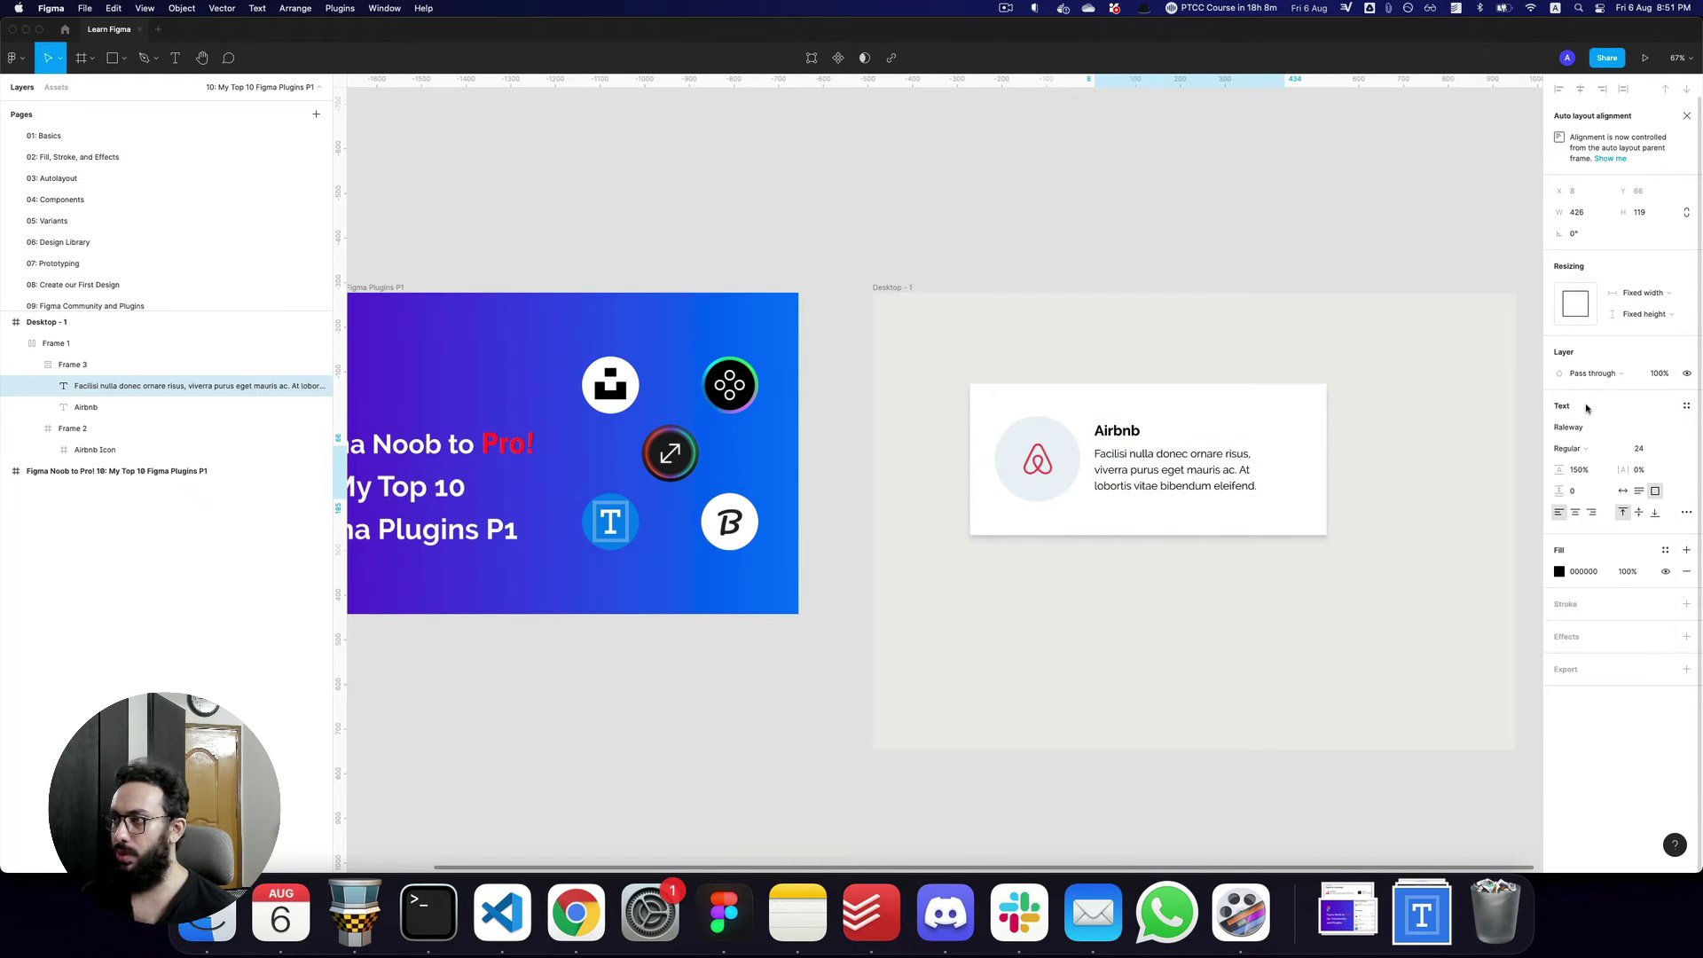
Regenerate the placeholder text as 3 sentences with the Lorem Ipsum plugin.
key("super+slash")
key("Return")
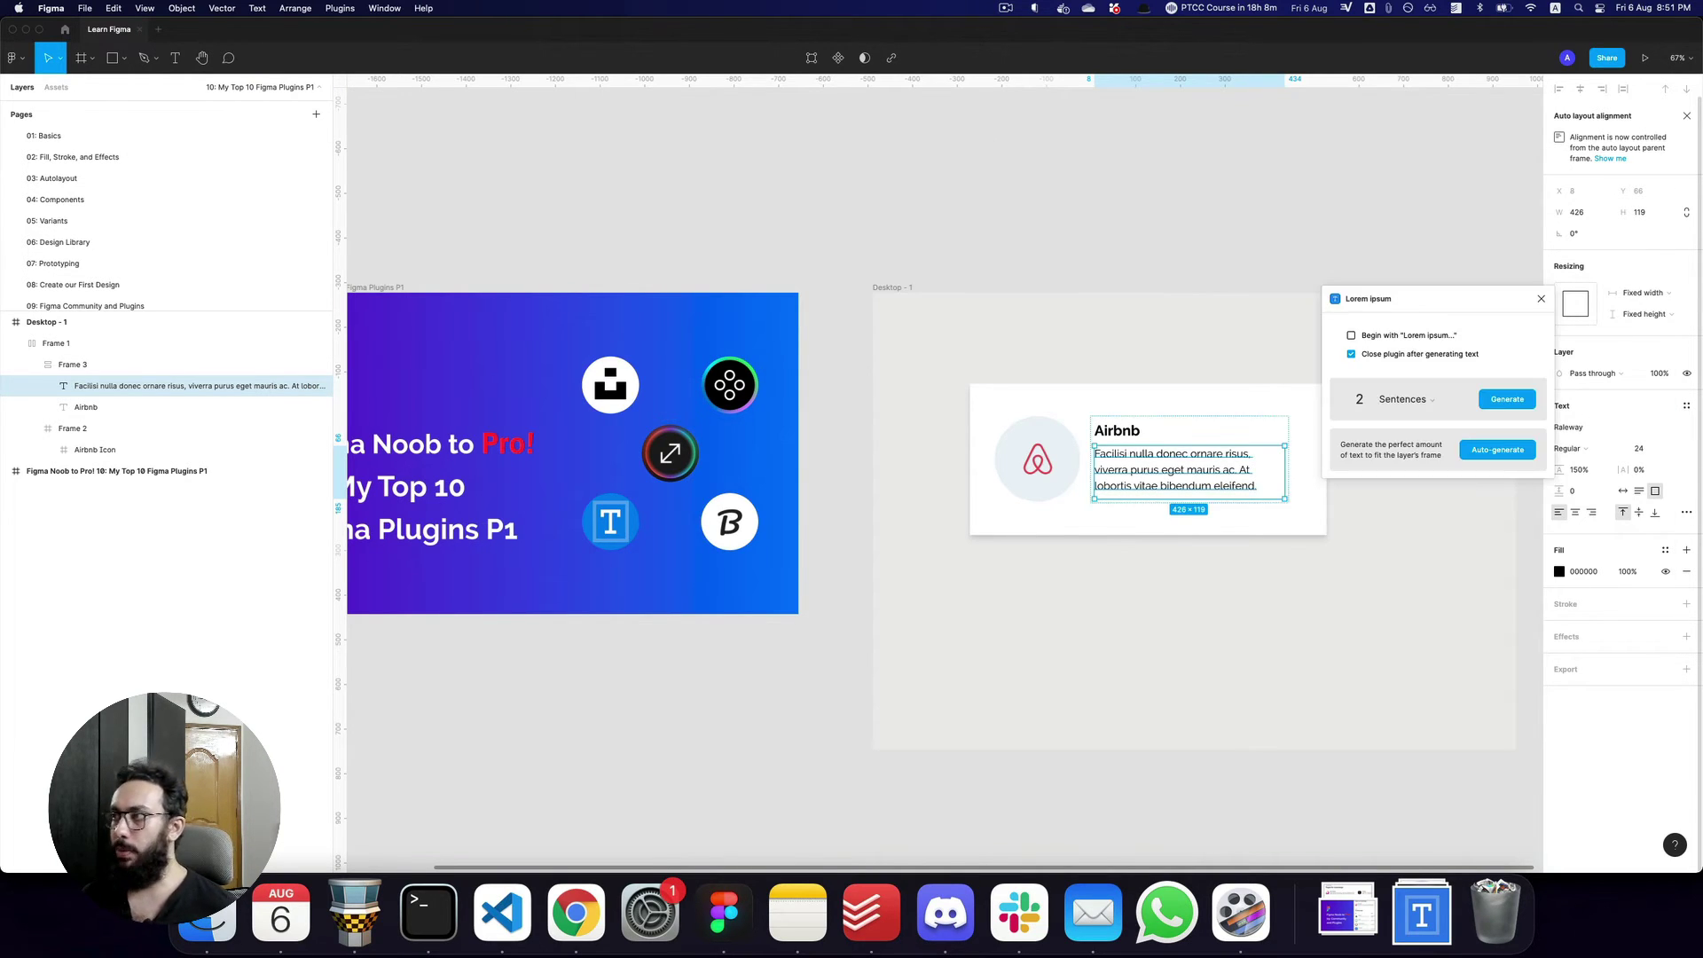
left_click(1367, 401)
type("3")
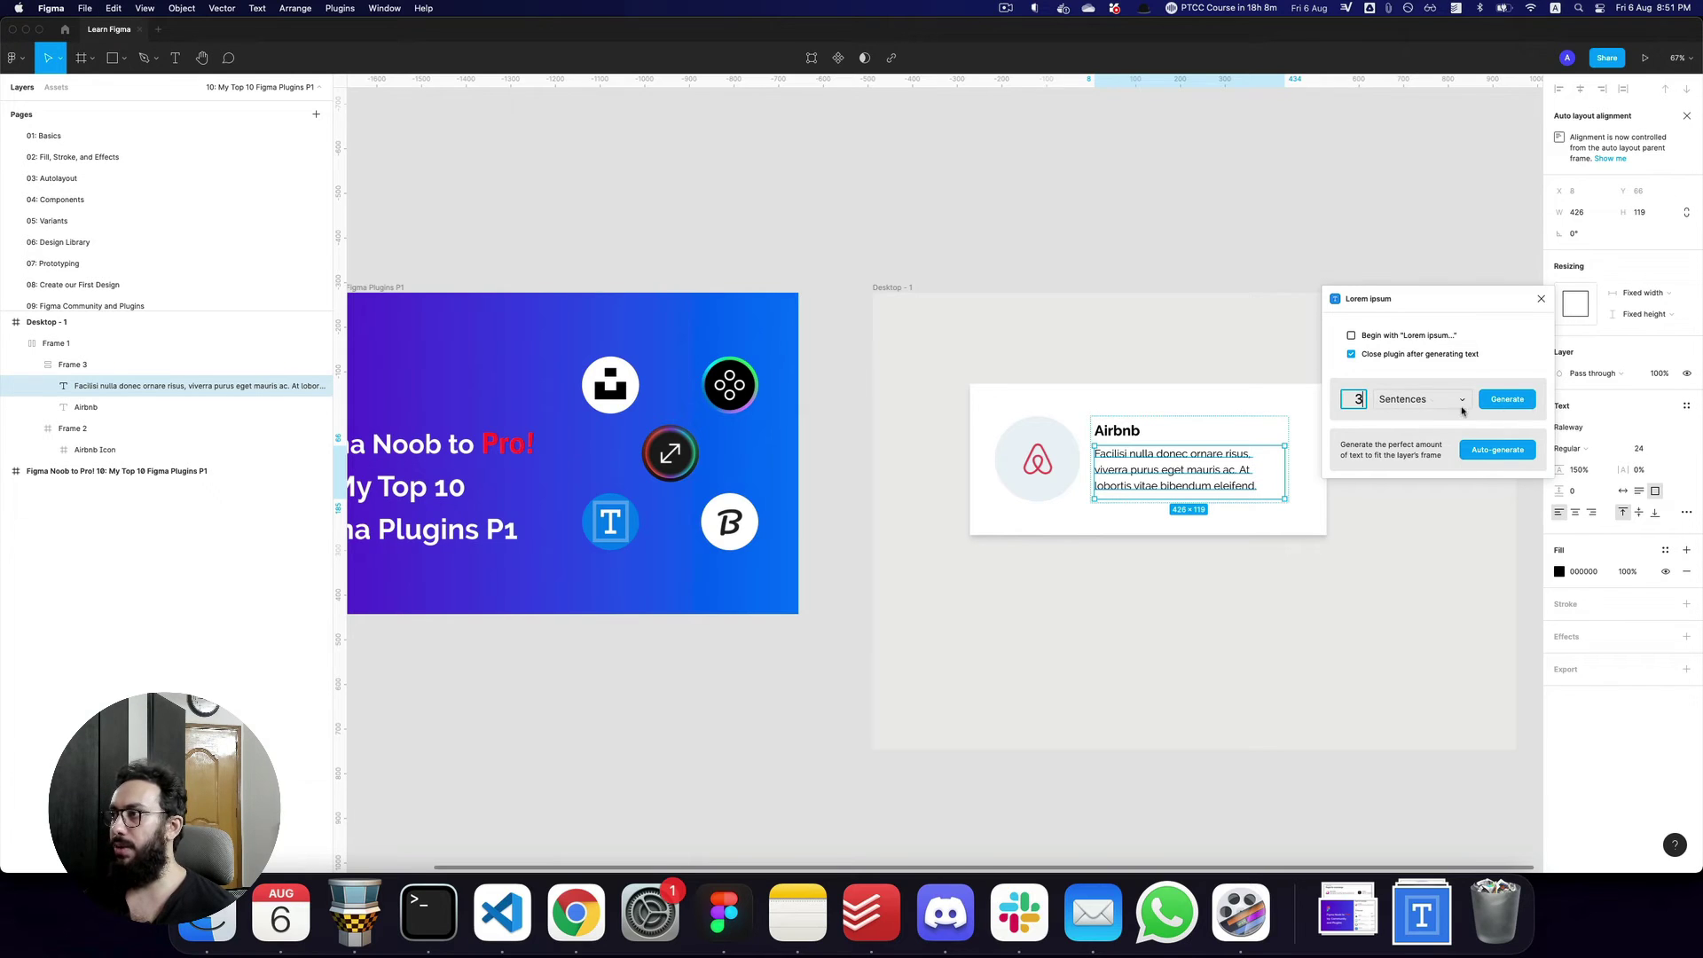
left_click(1508, 400)
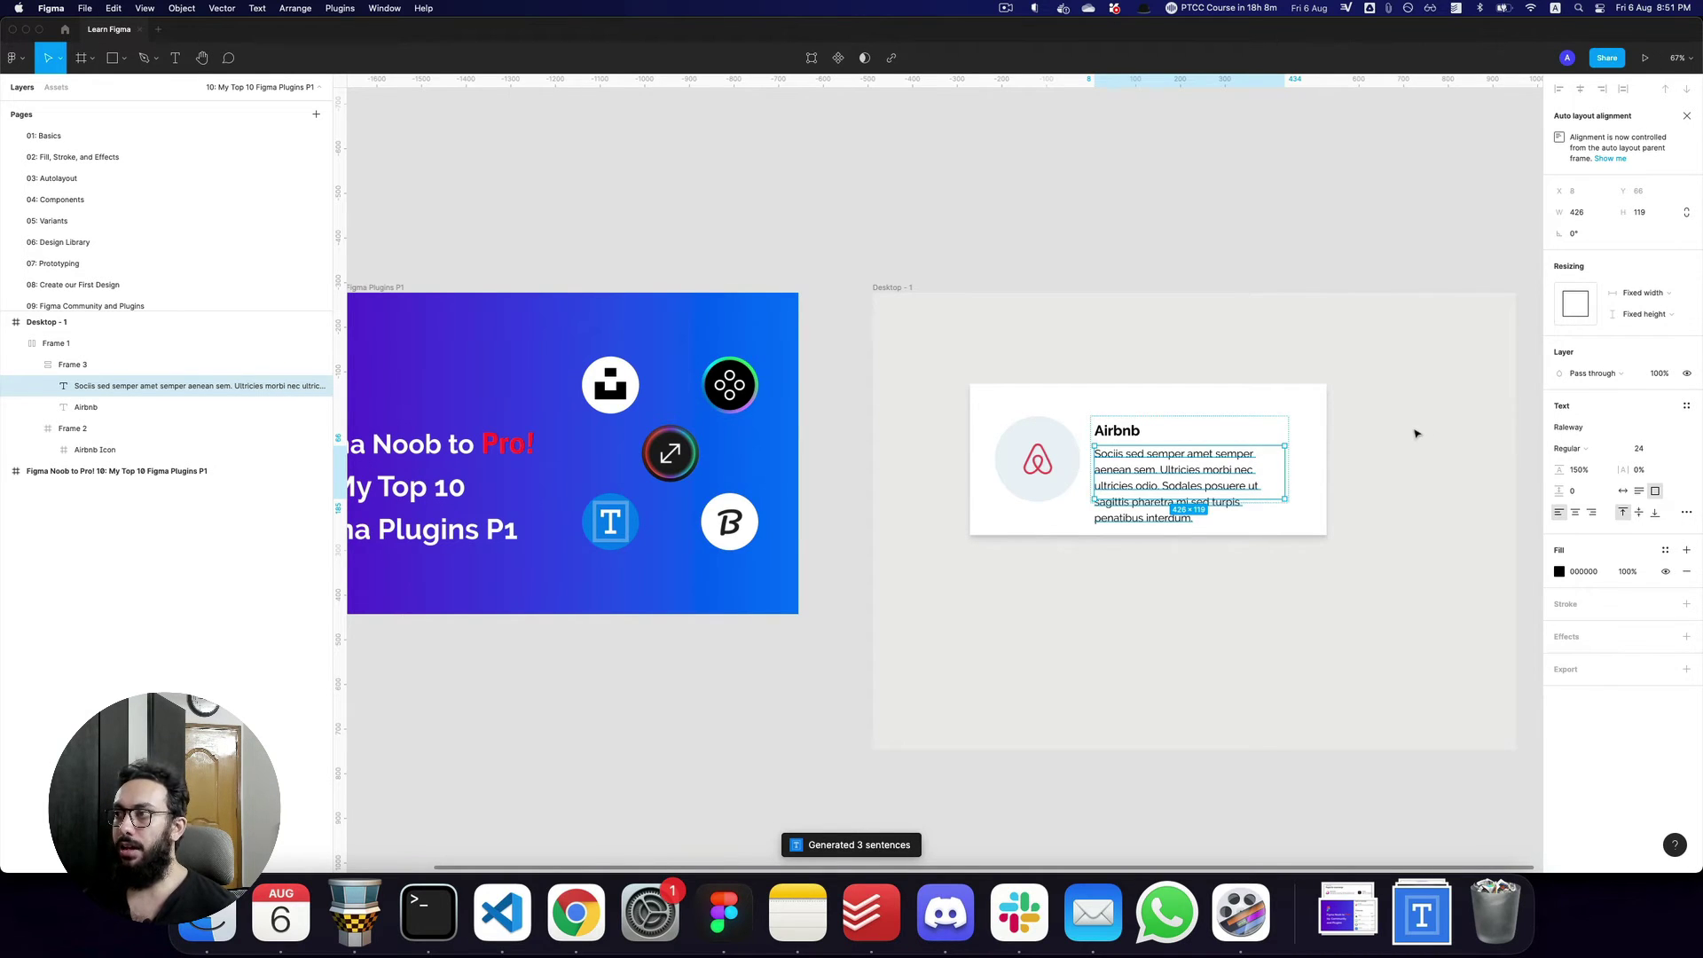
Auto-generate Lorem Ipsum text that fits the frame of the placeholder text layer.
key("alt+super+p")
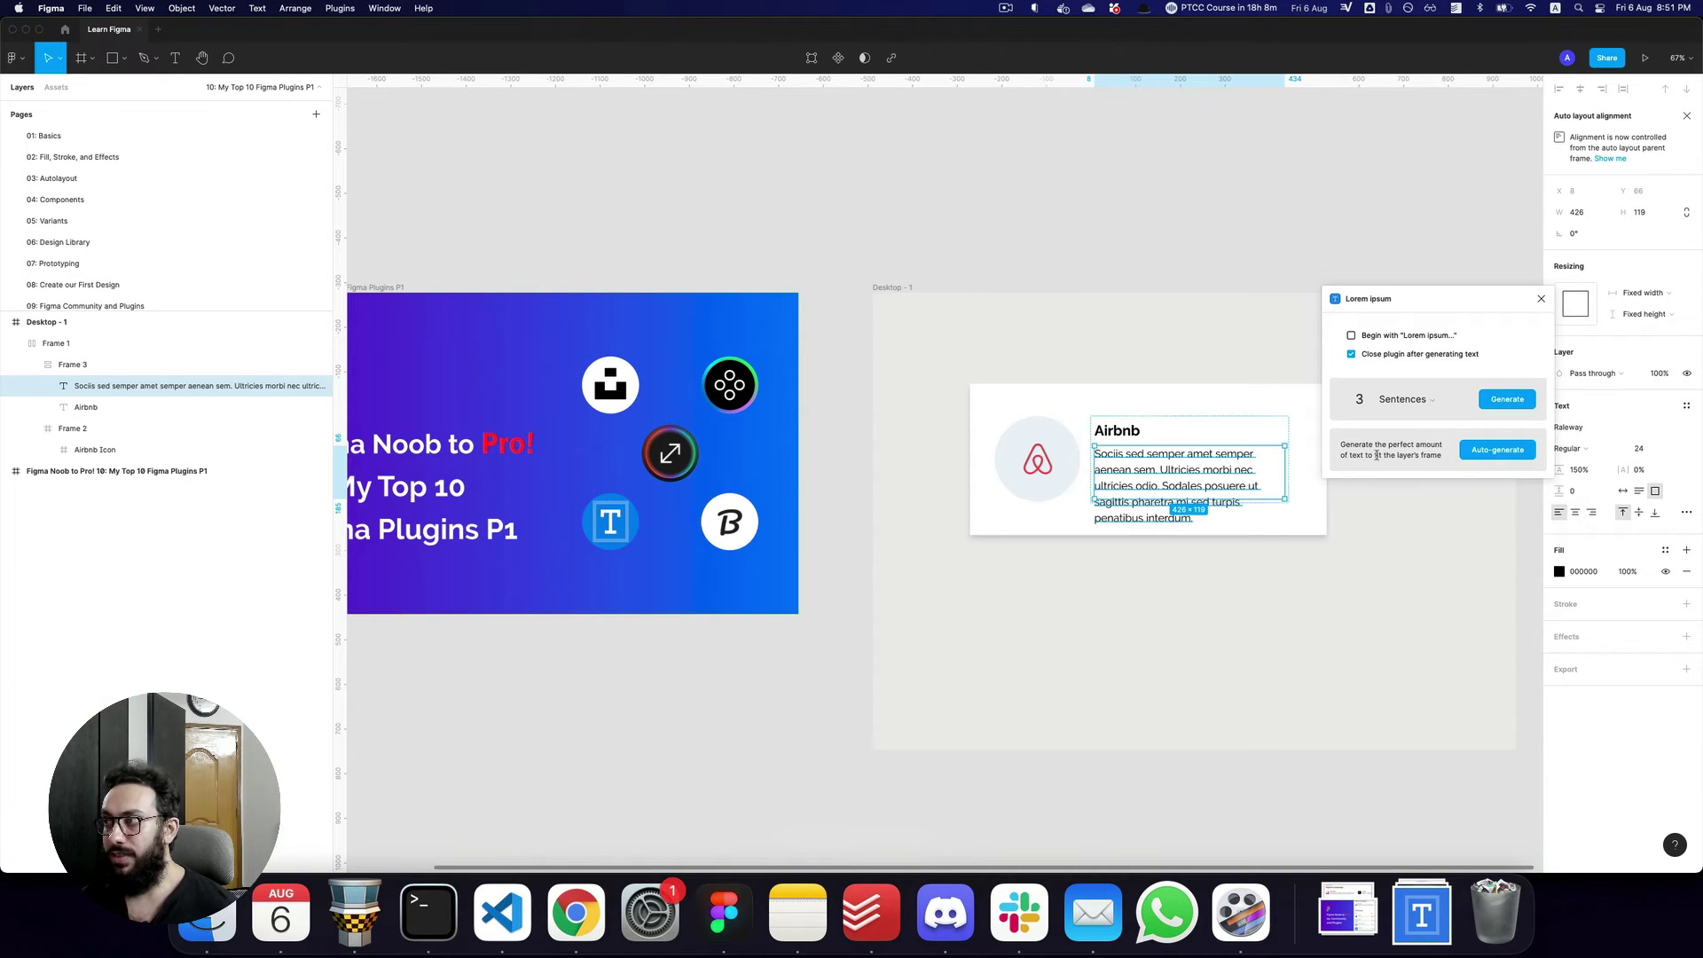
left_click(1480, 454)
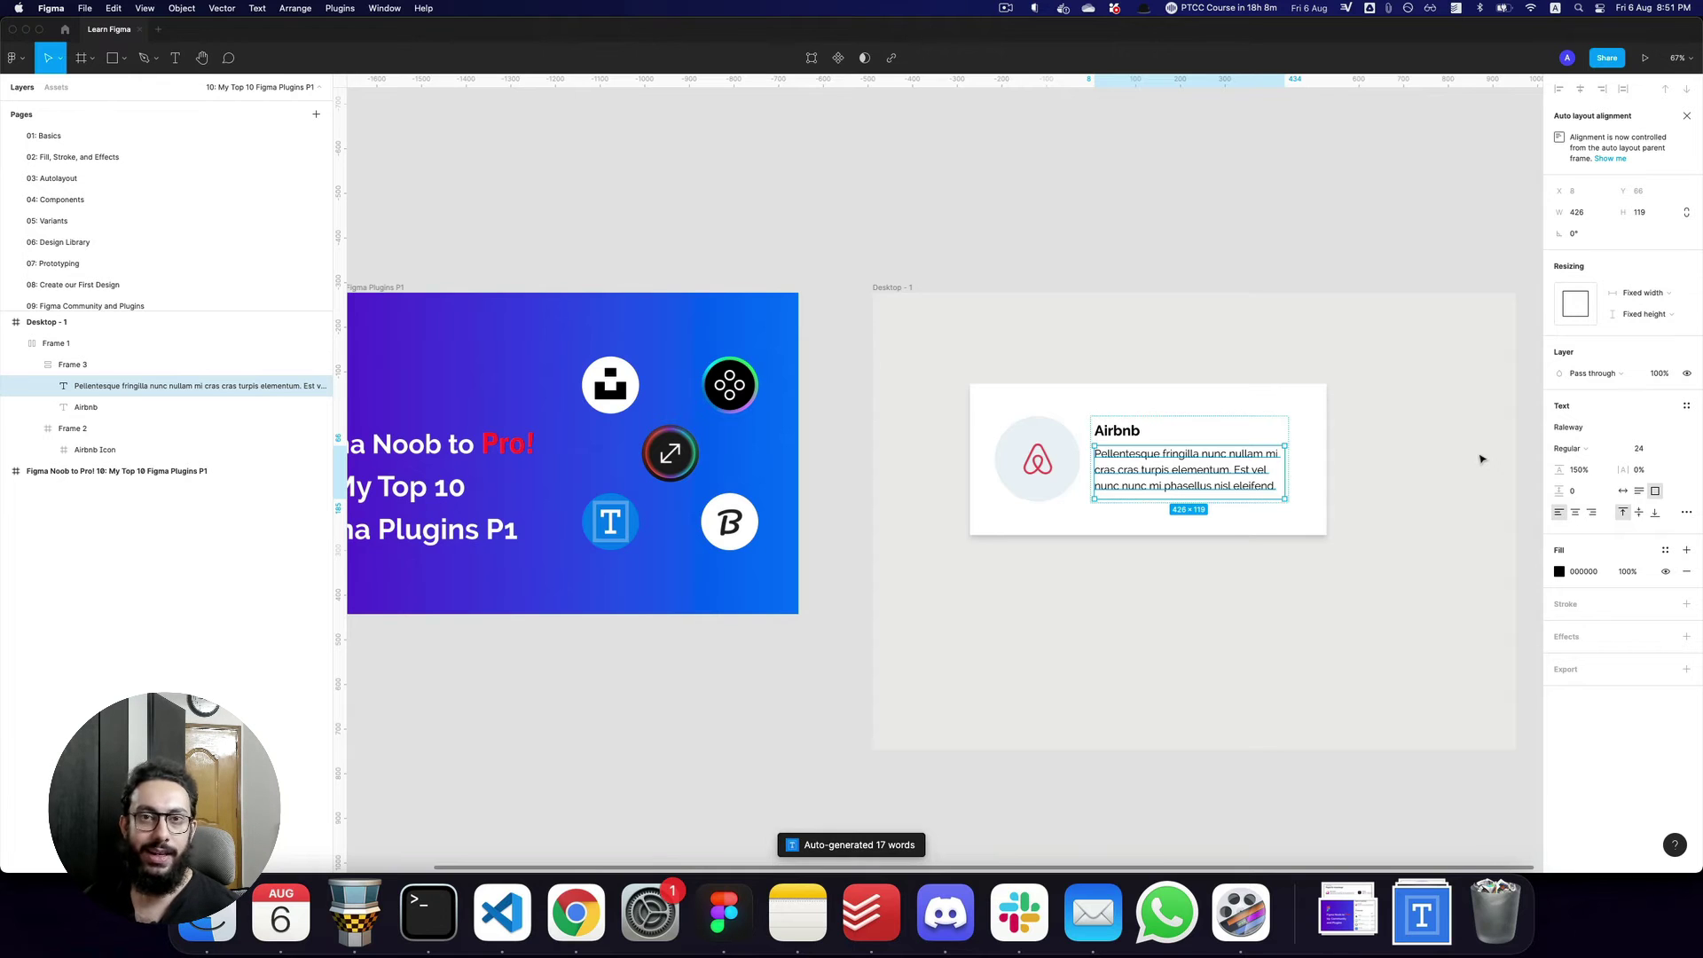
left_click(1229, 262)
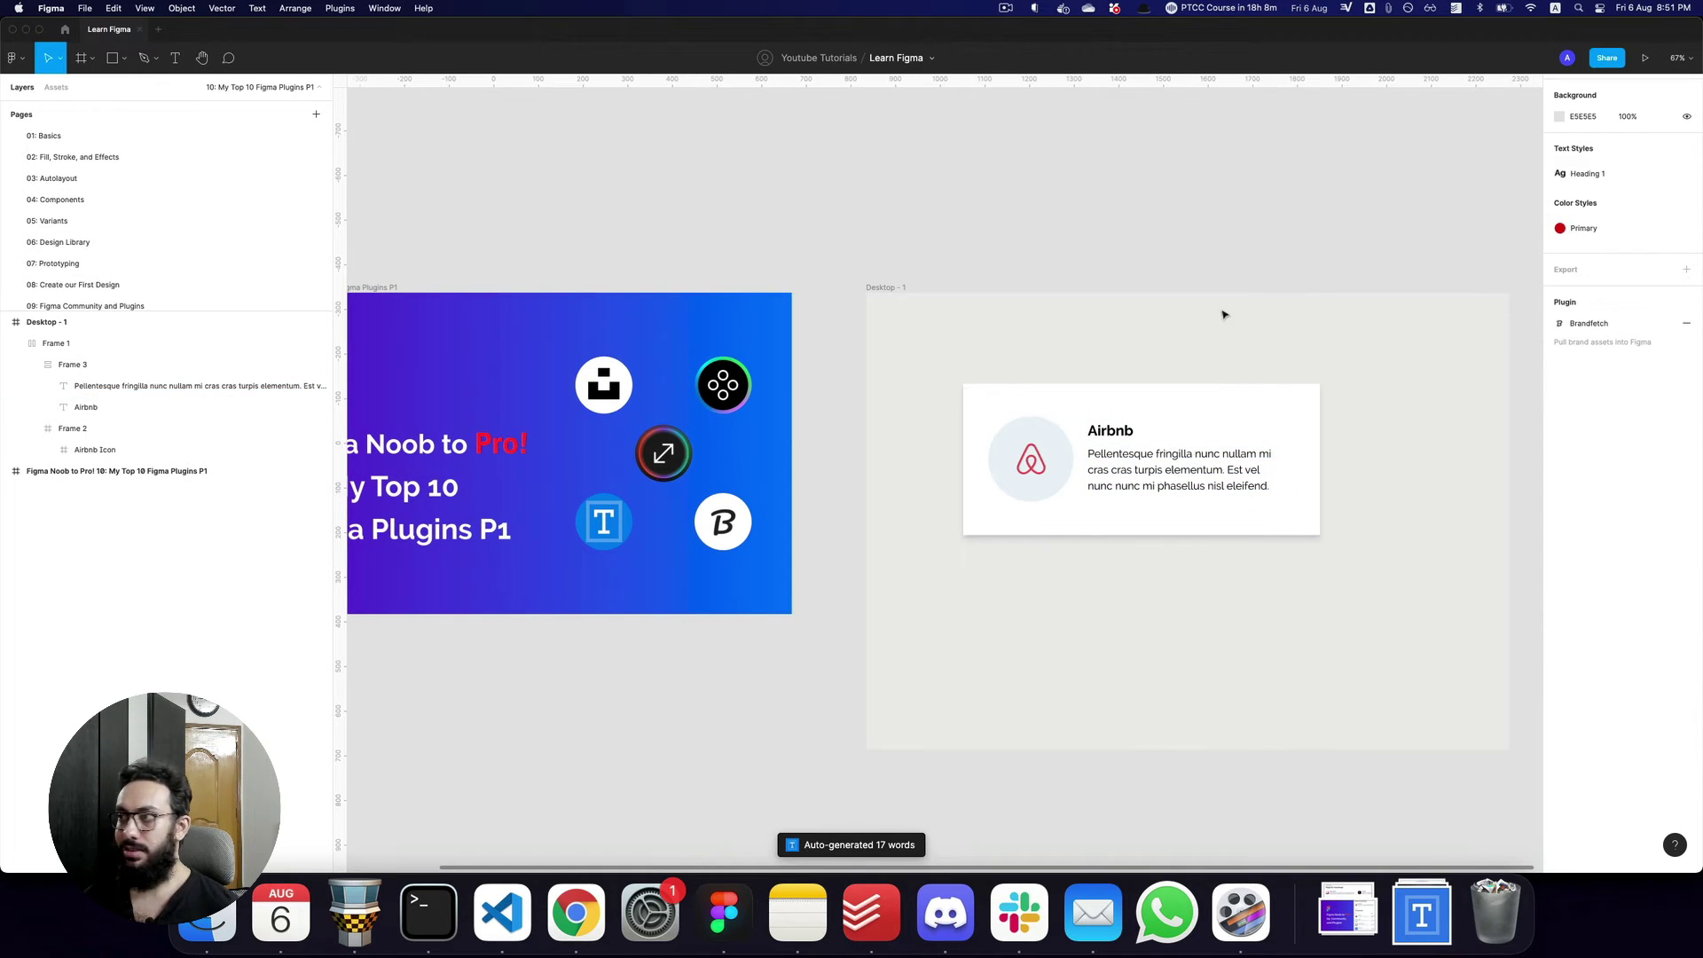
double_click(1176, 468)
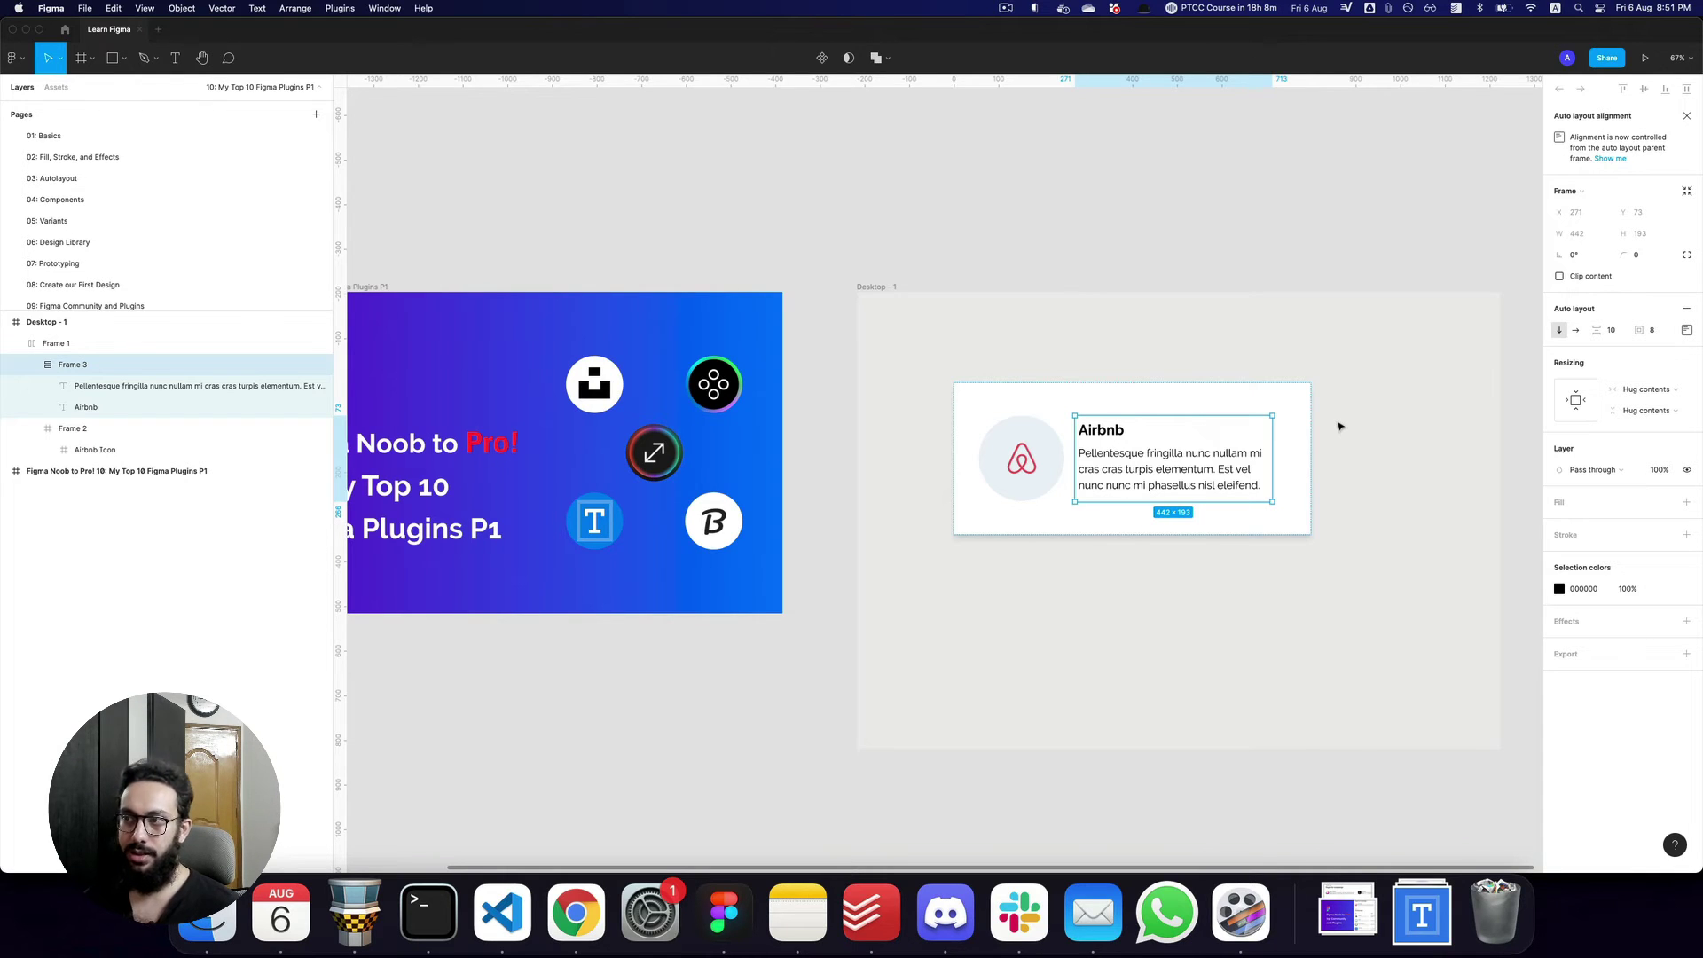
left_click(1146, 218)
scroll(1186, 236, "left", 3)
left_click(1182, 431)
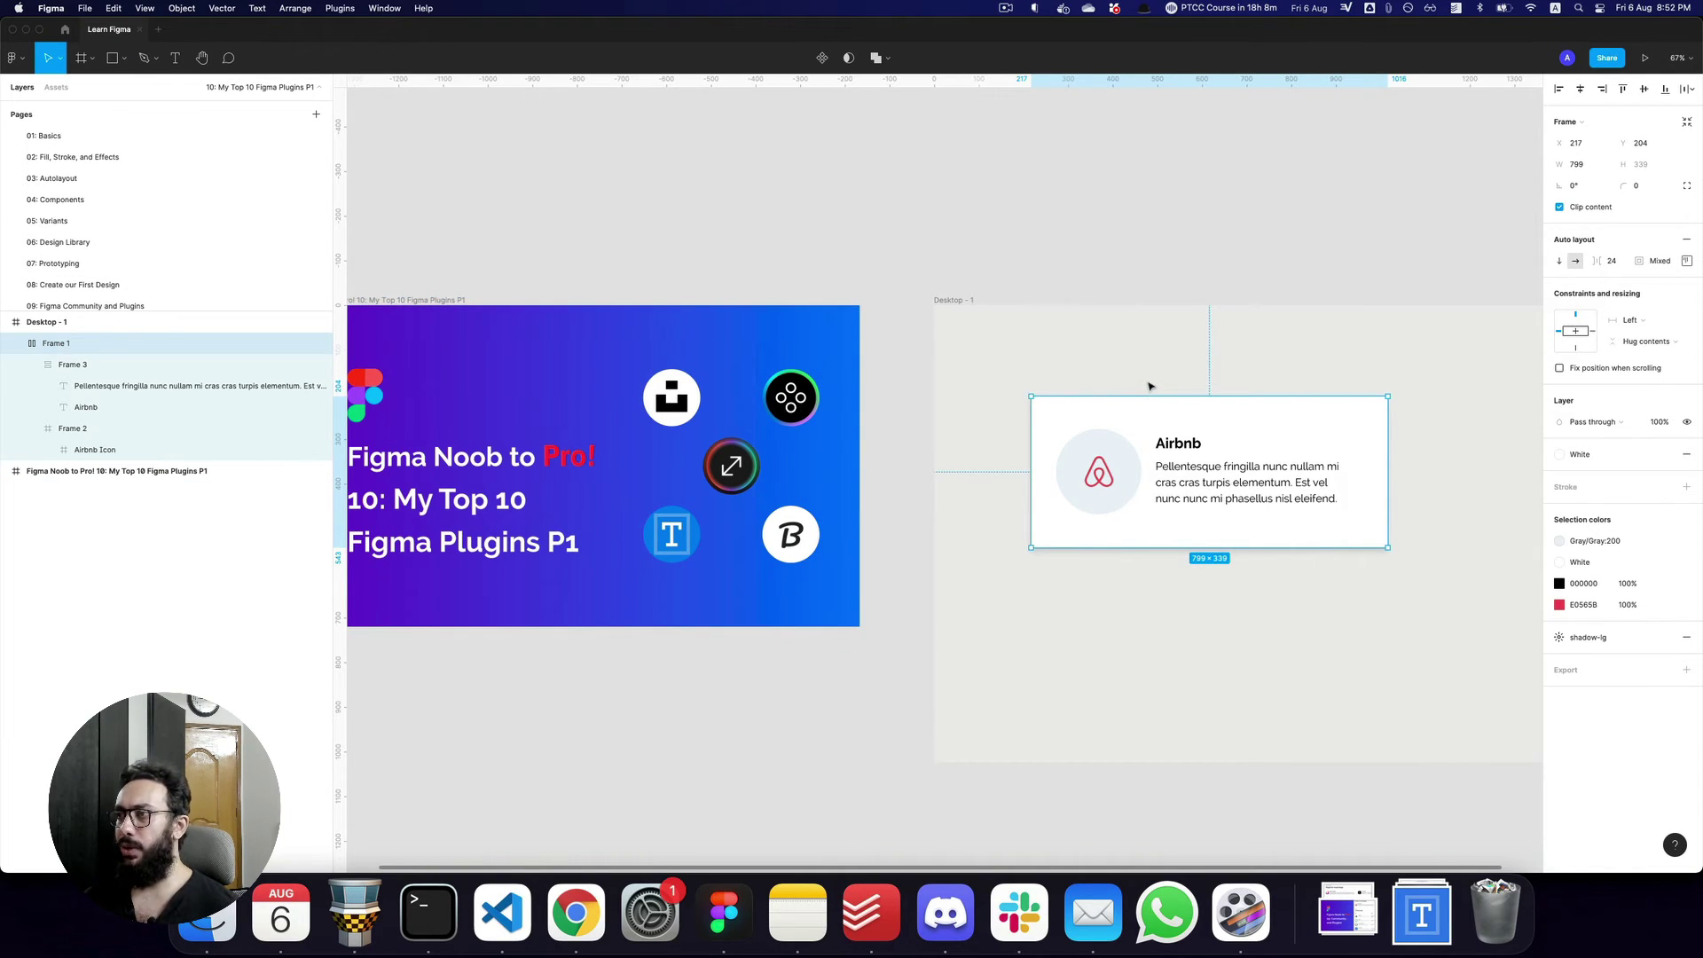
left_click(790, 399)
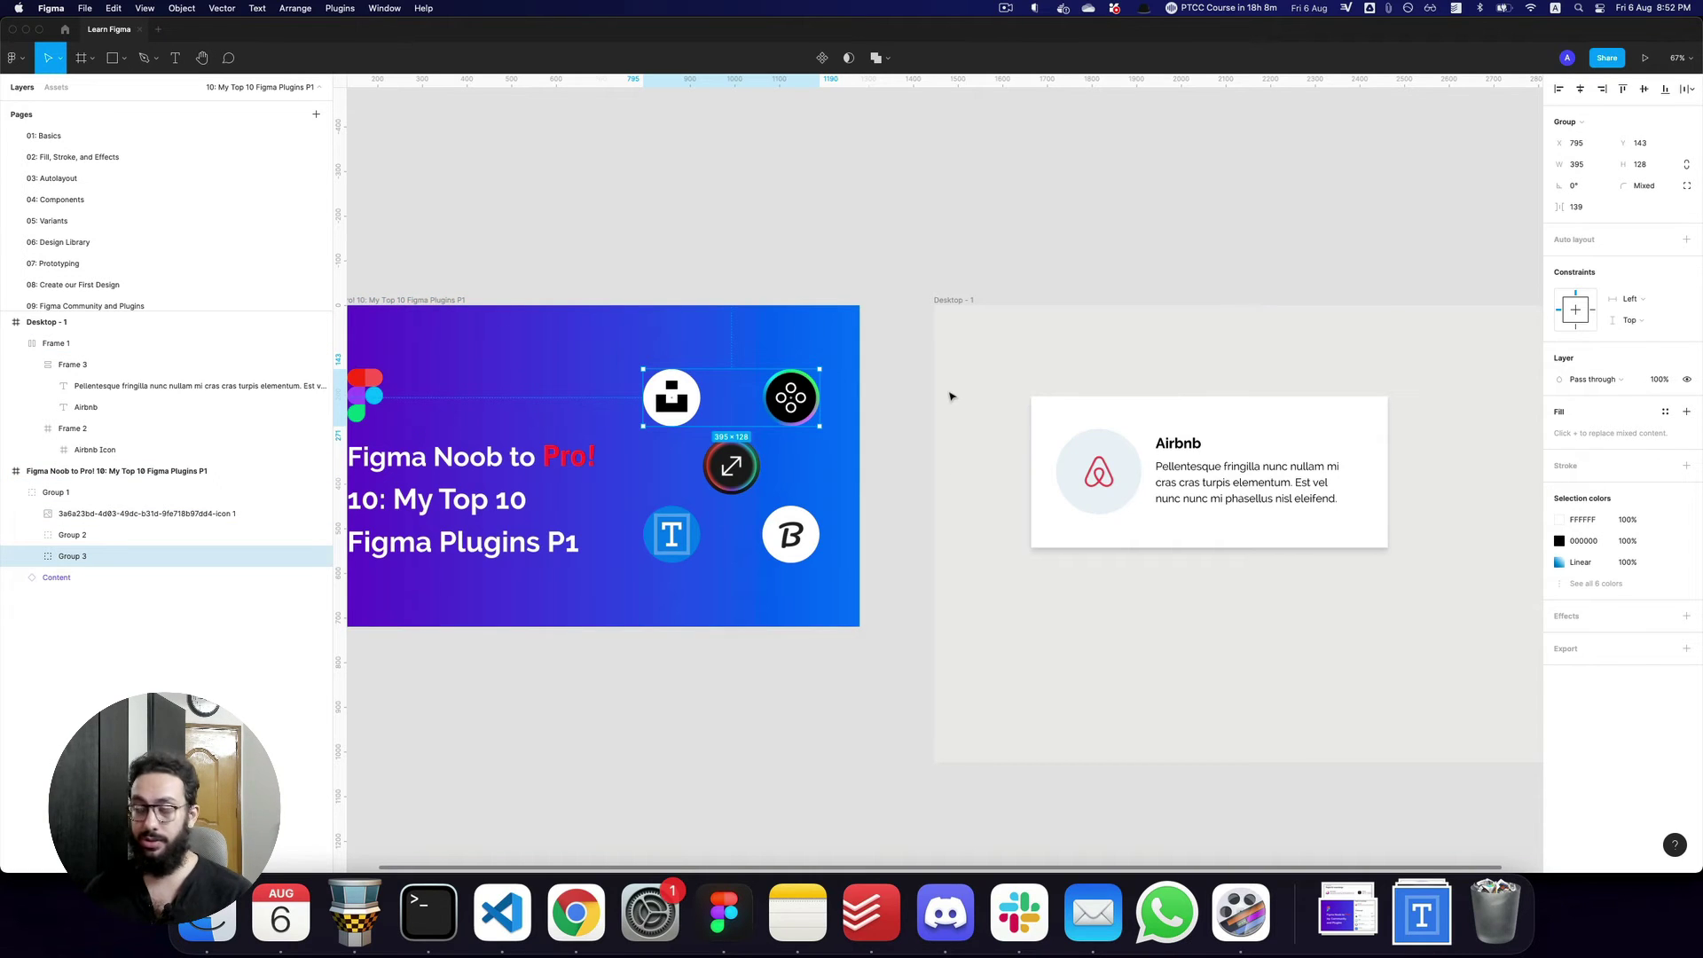
Try a duplicate of the Airbnb card beside the original, and clear the cards from the Desktop - 1 frame.
left_click(1223, 399)
scroll(1167, 408, "right", 3)
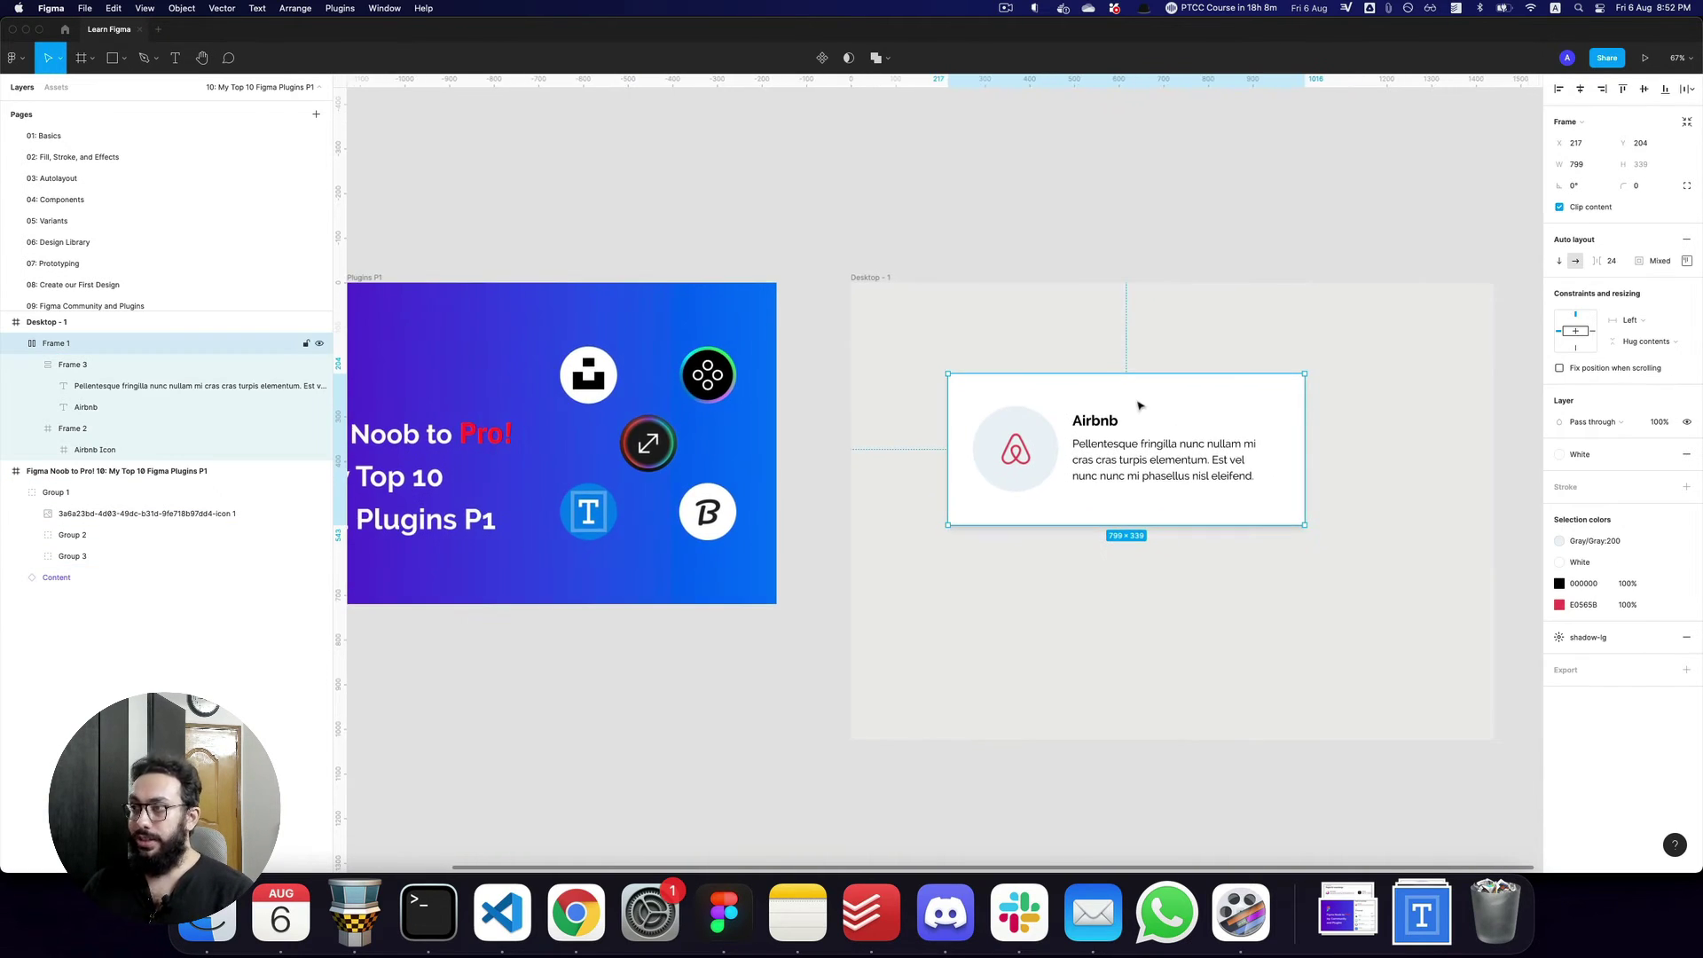
key("super+d")
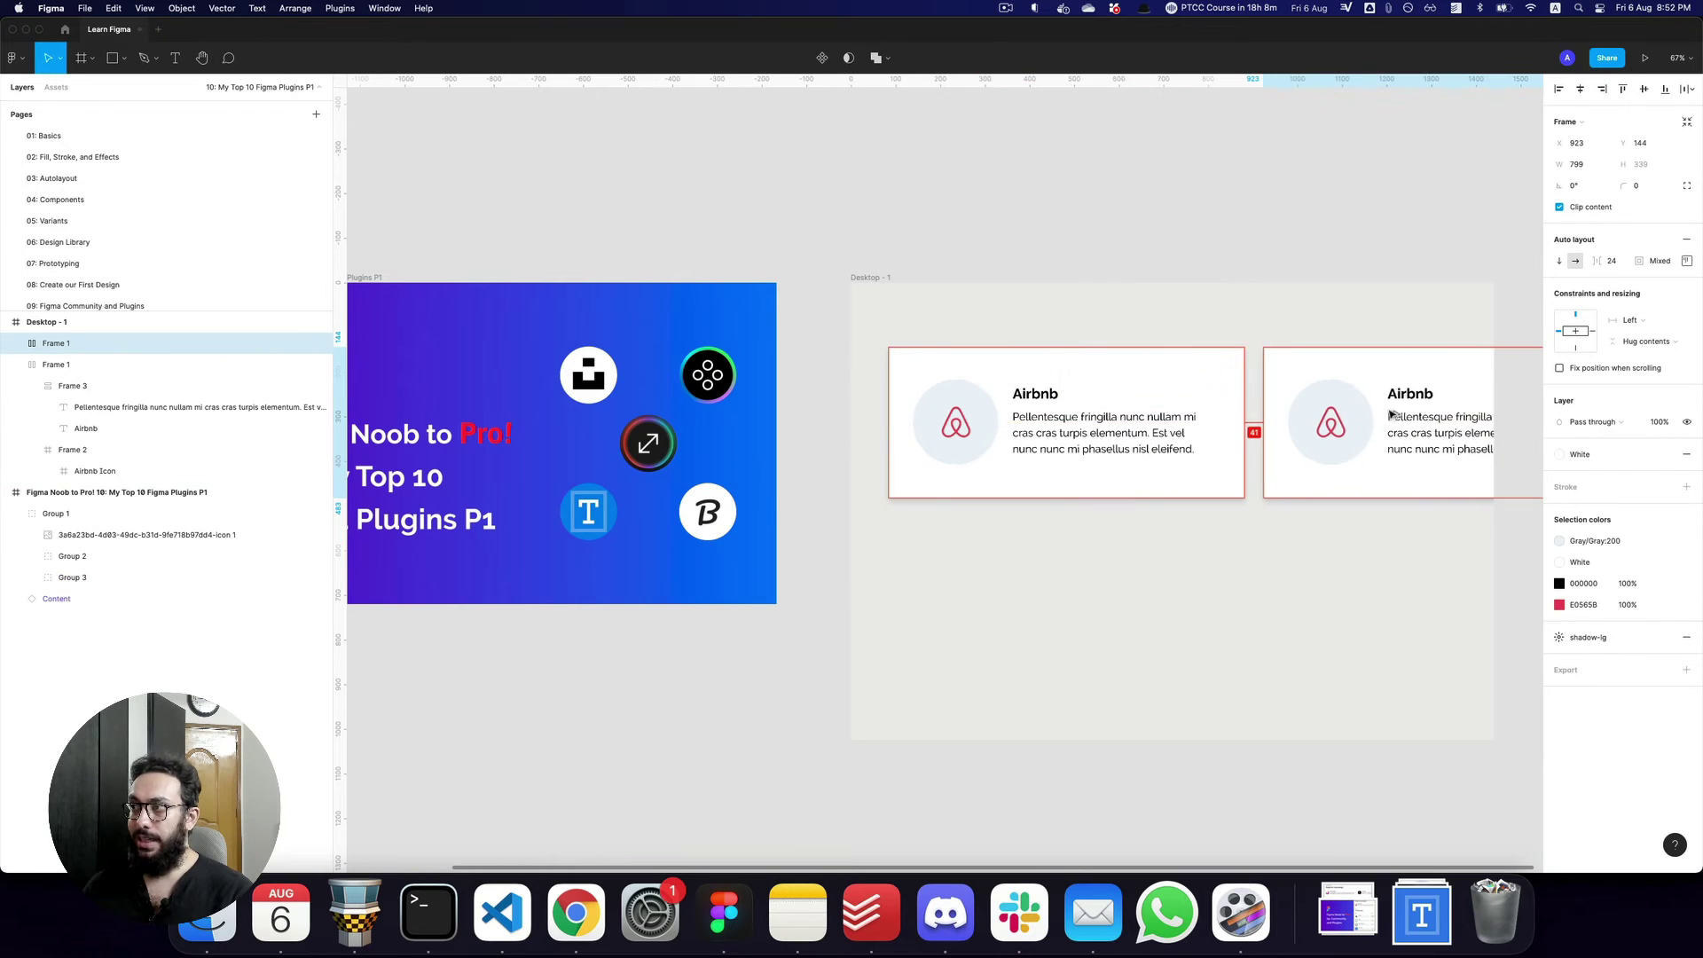
key("super+z")
key("Delete")
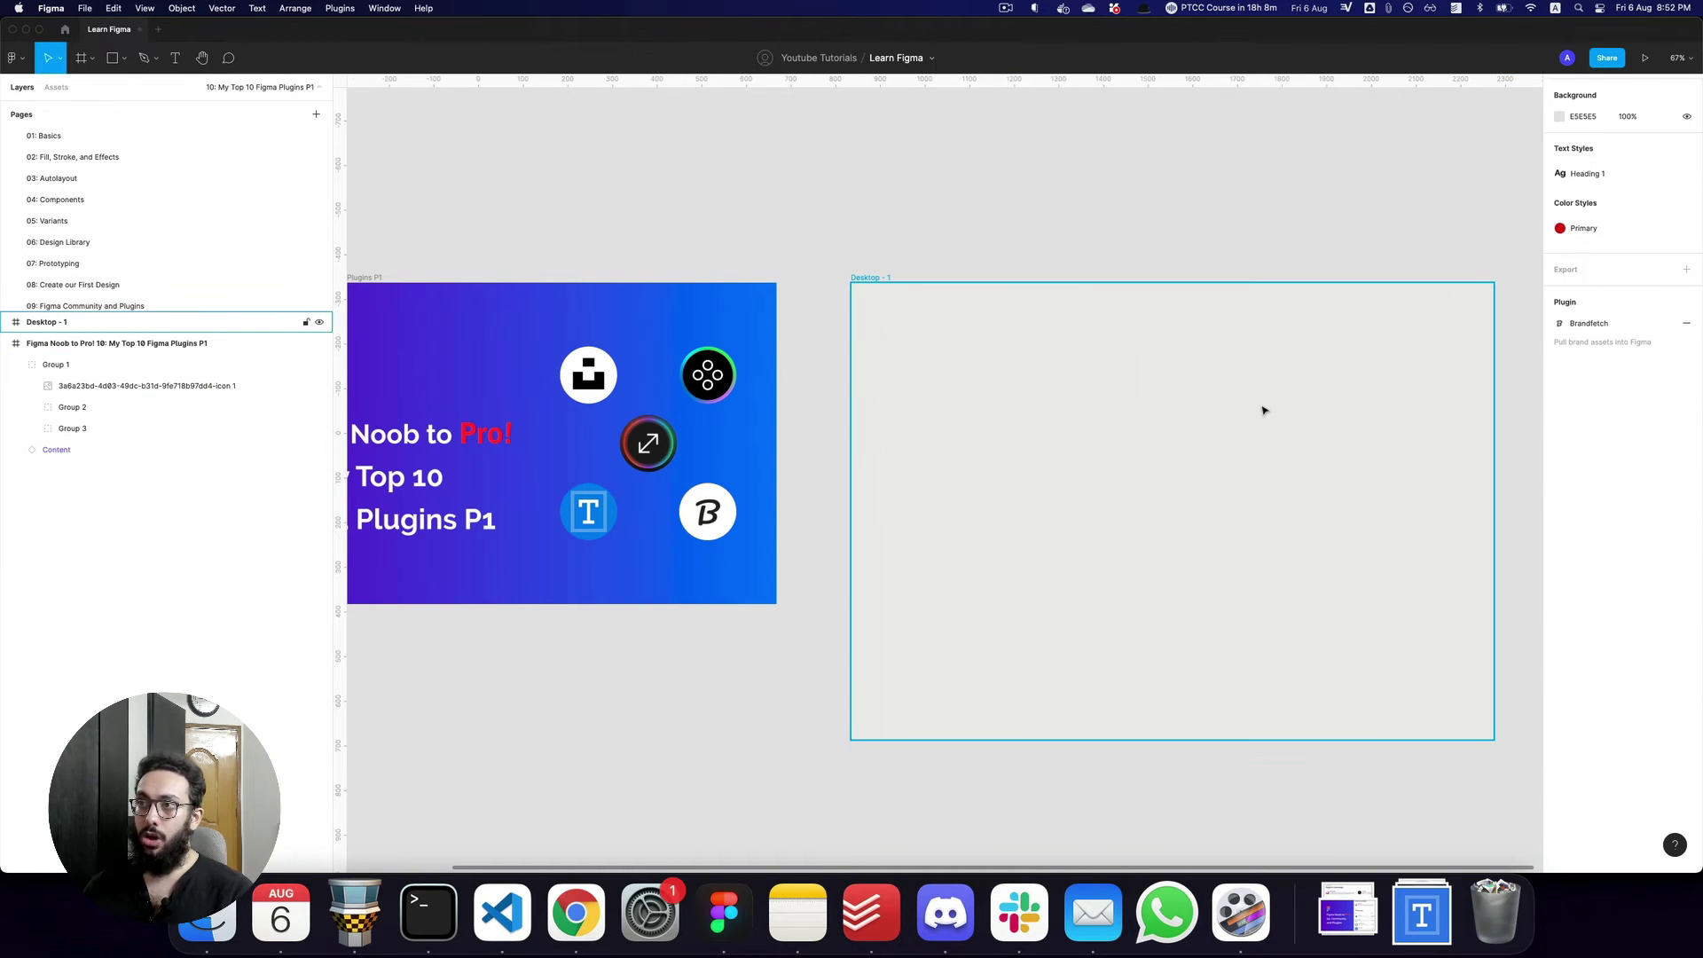
Open the Content Reel plugin and look through its list of text, avatar and icon content.
key("super+slash")
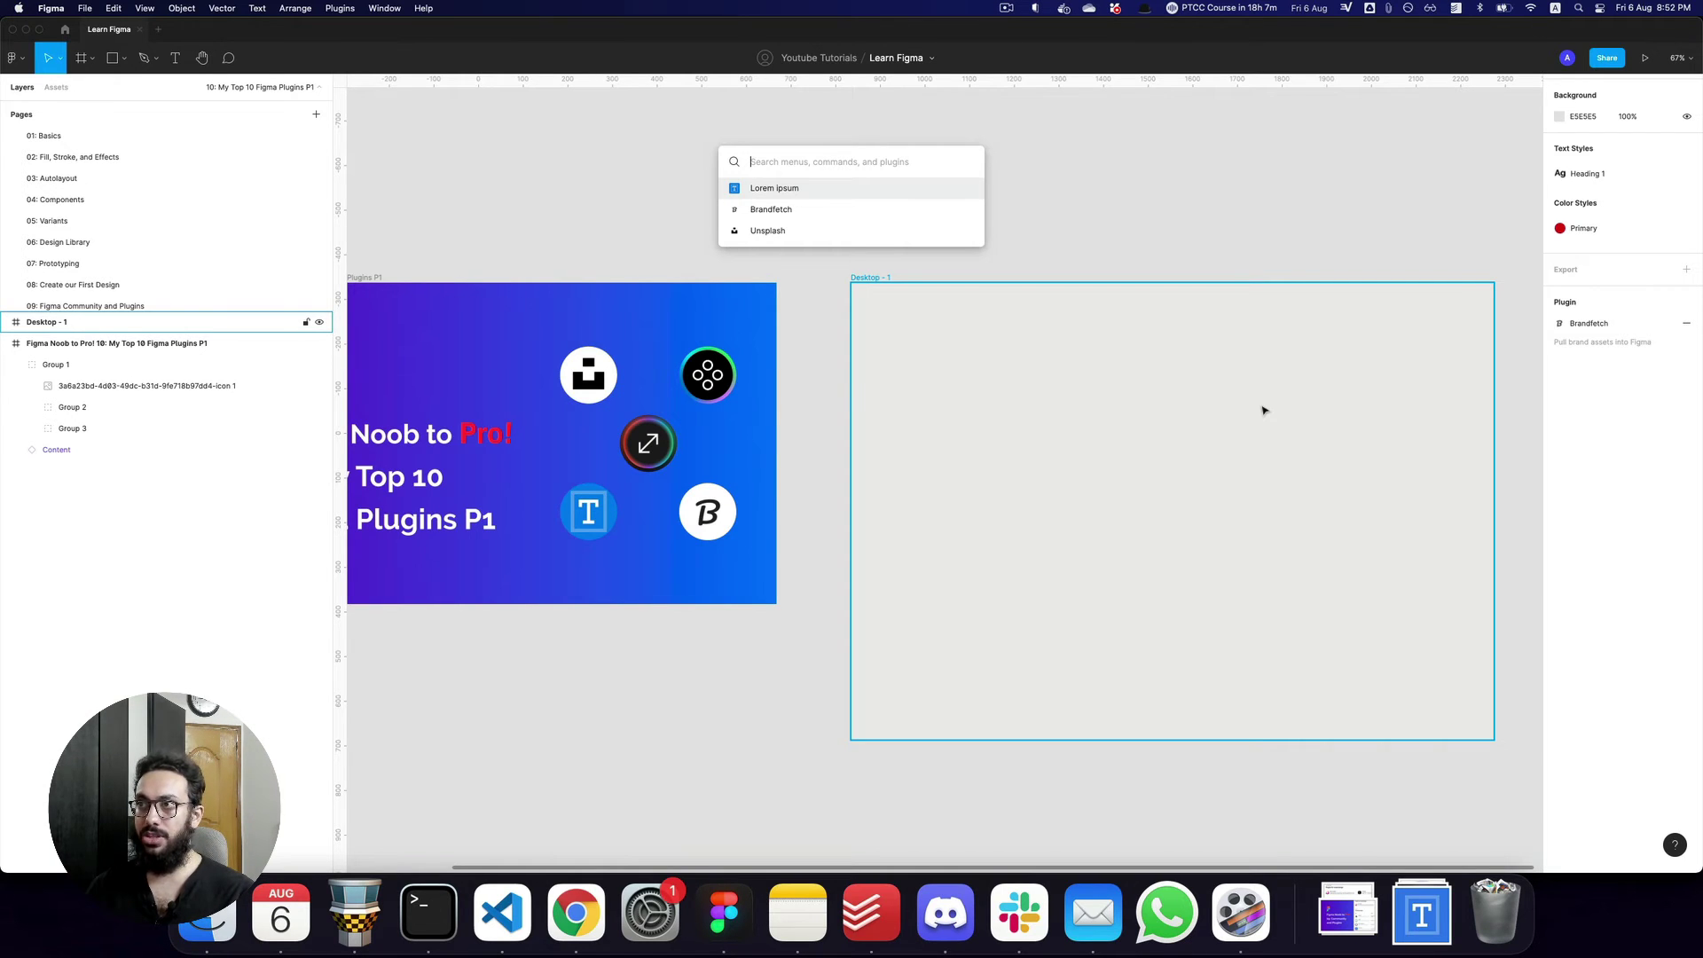
type("tex")
type("content")
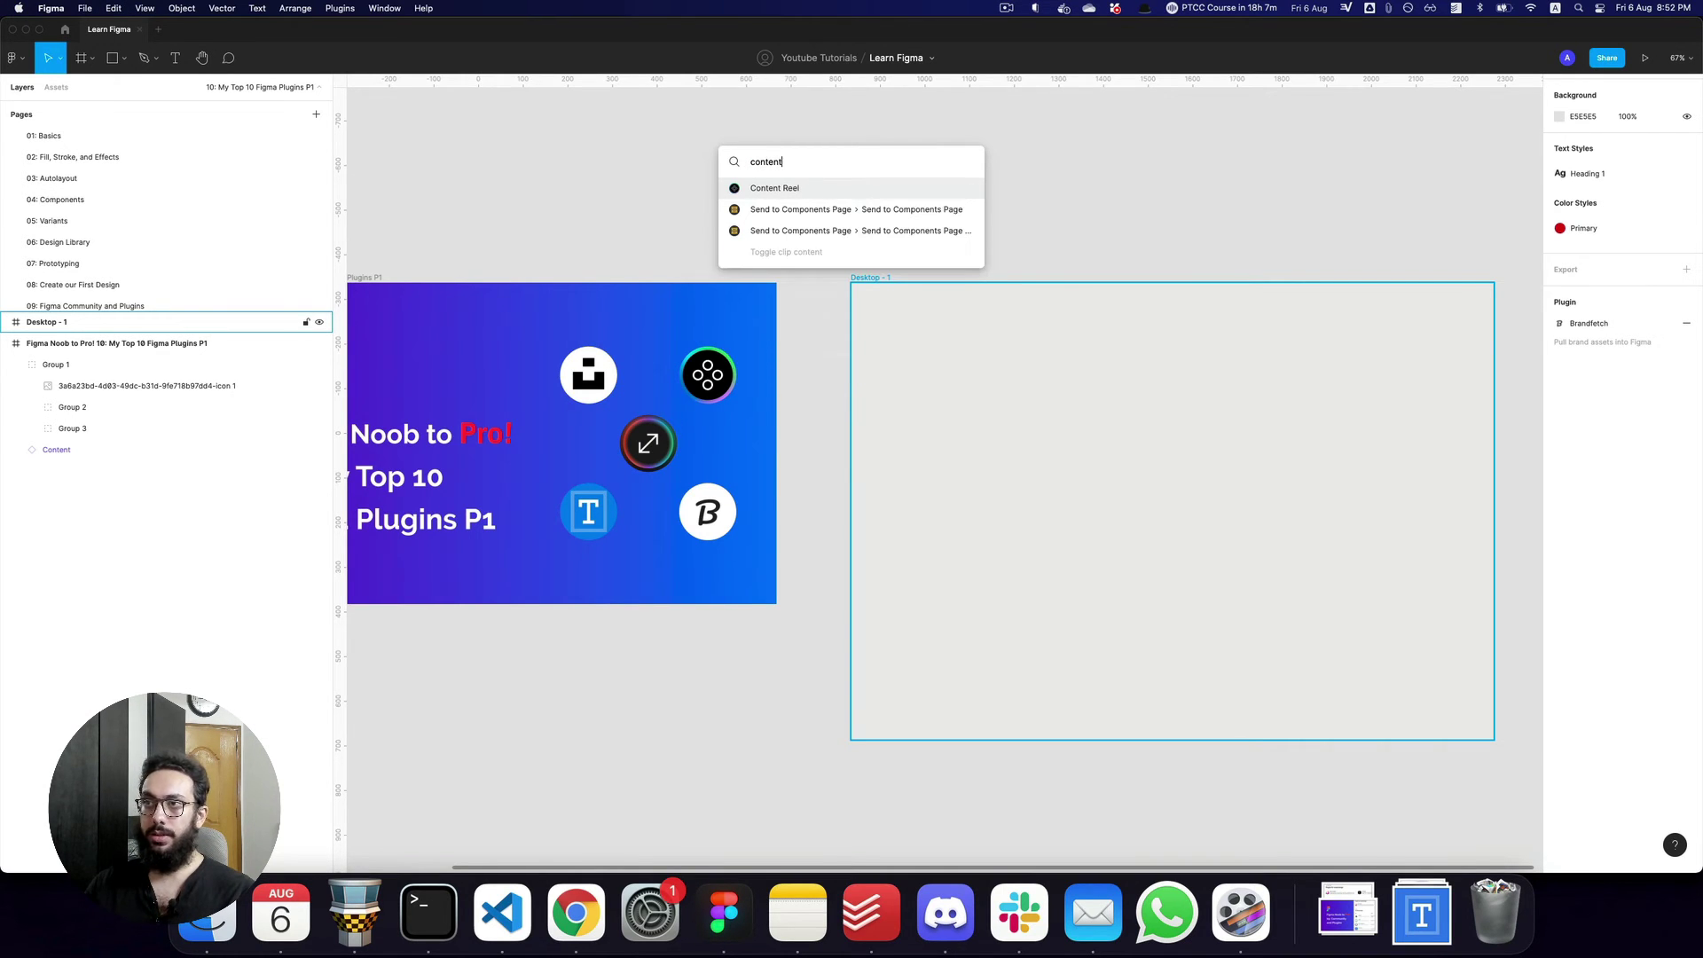
key("Return")
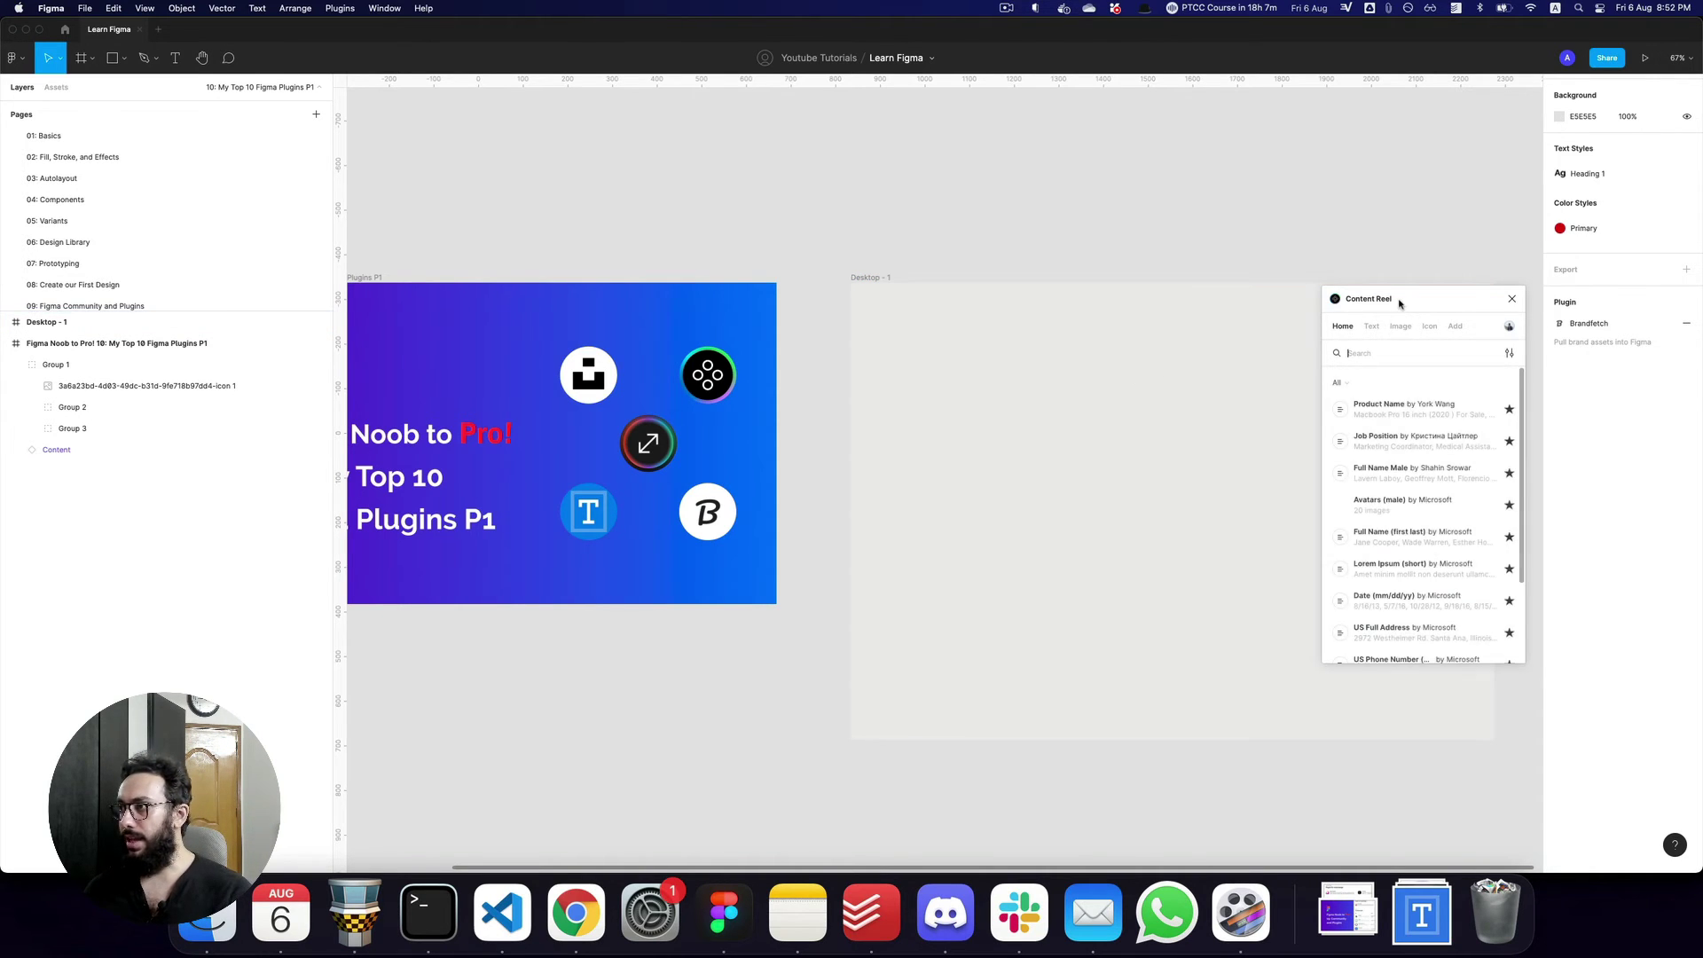
left_click_drag(1394, 298, 1285, 232)
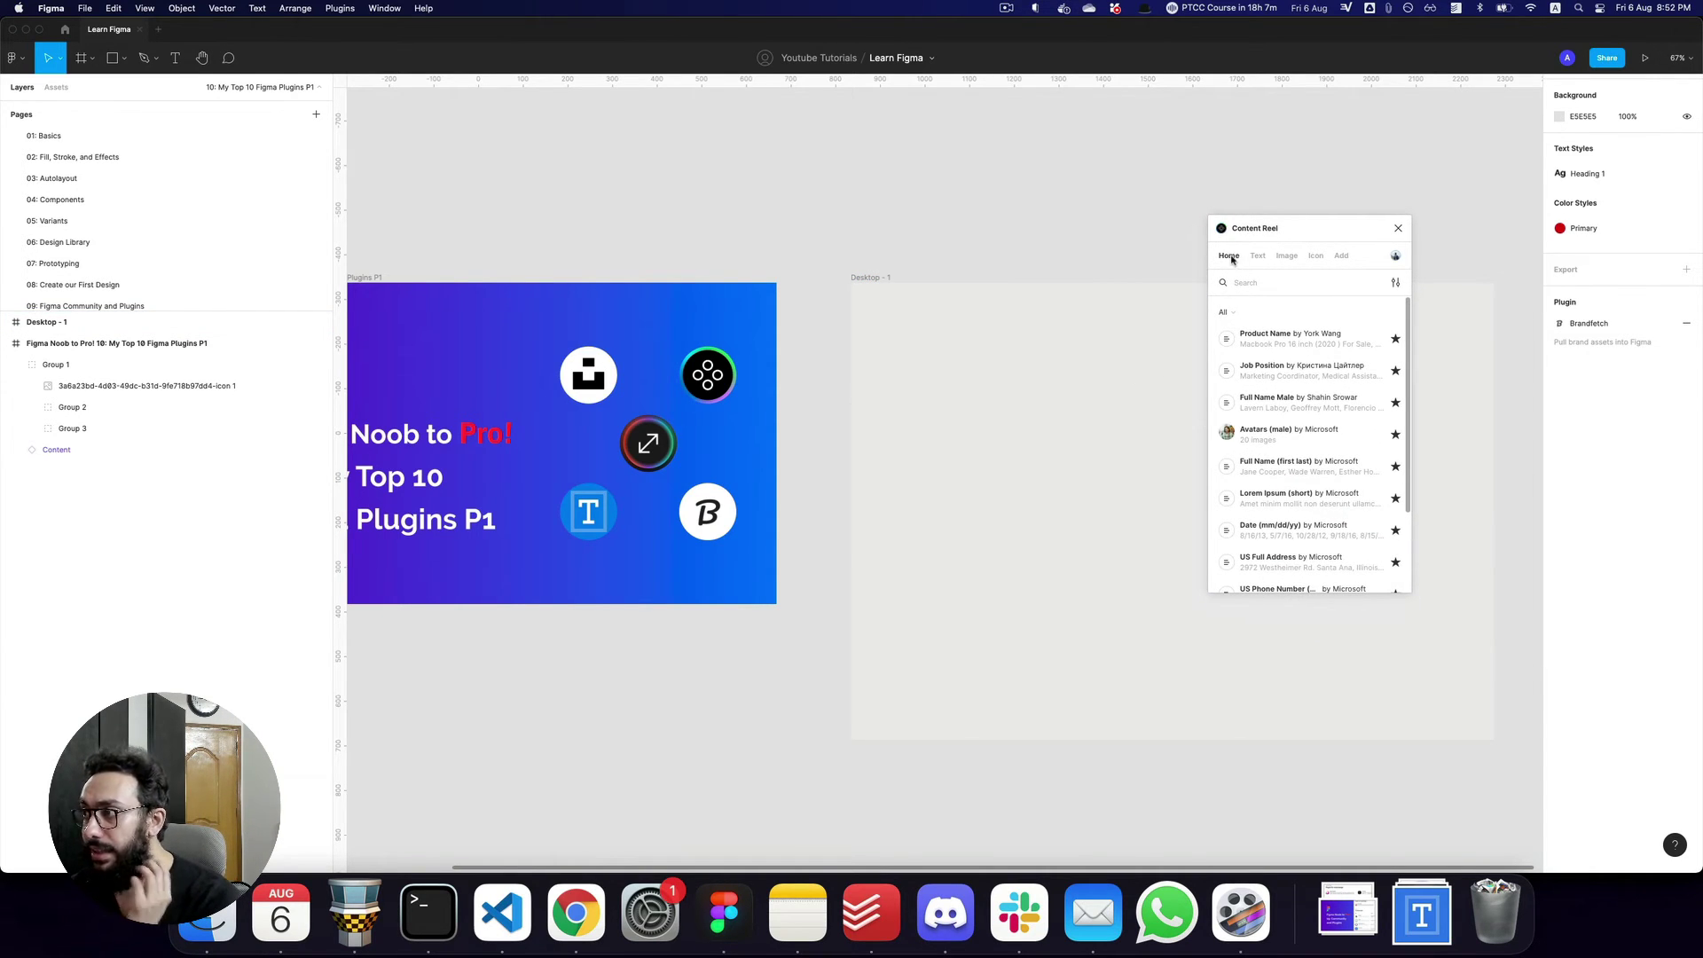
scroll(1278, 429, "down", 2)
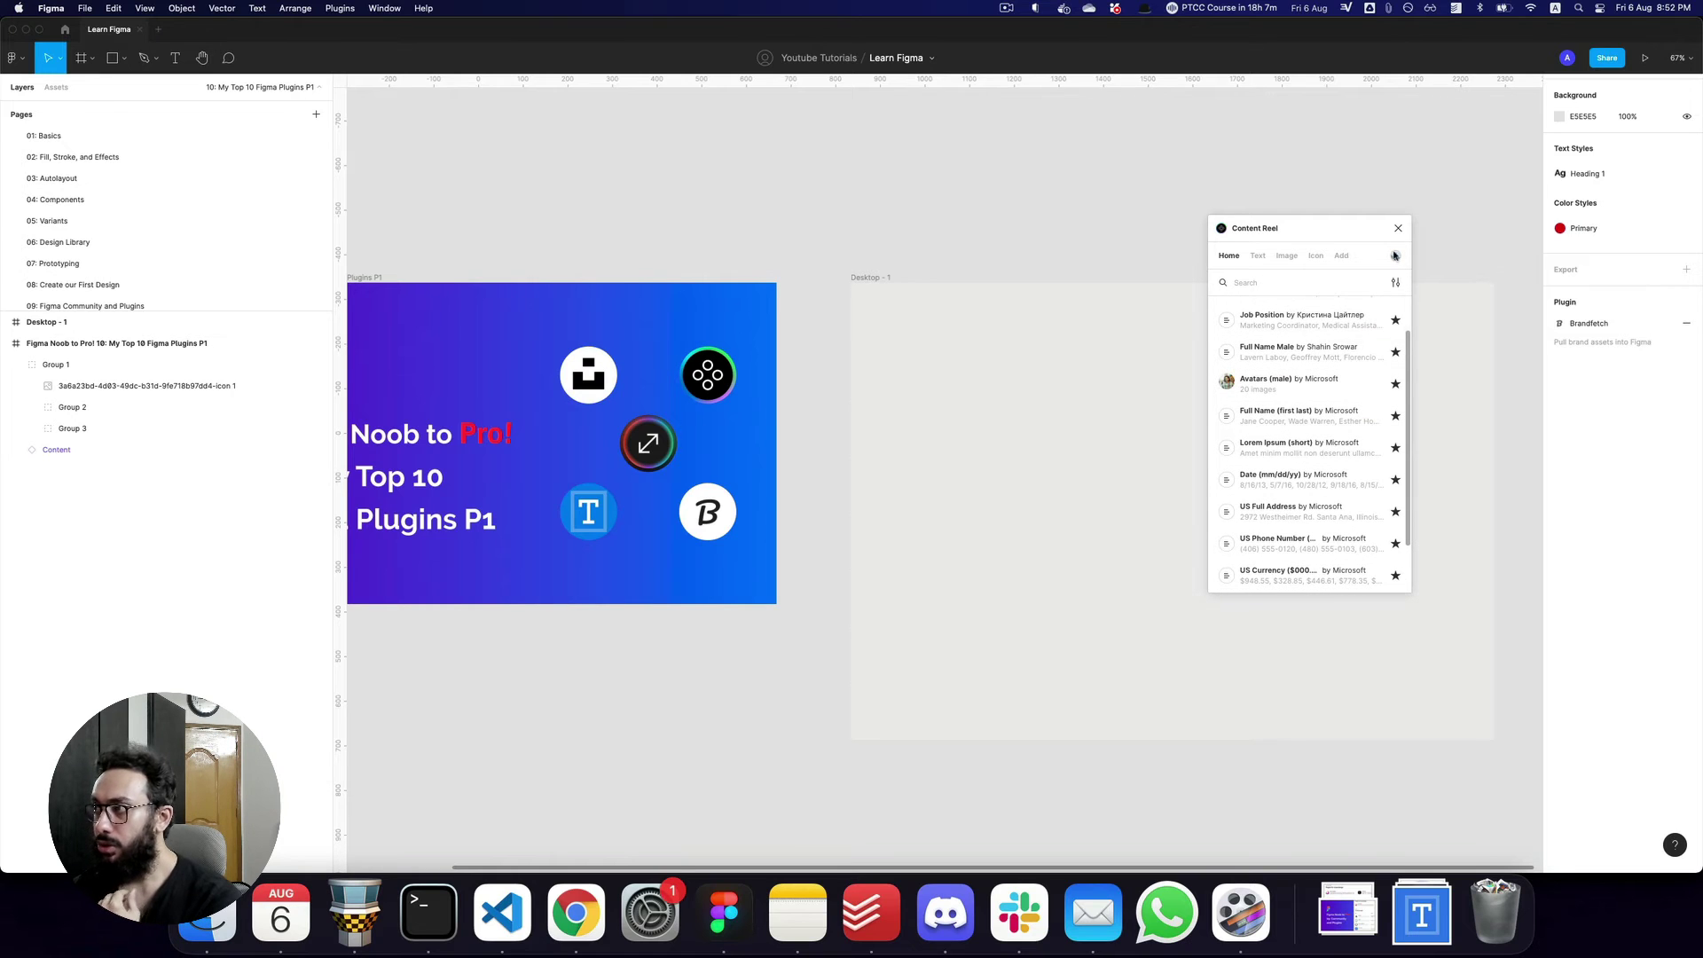
left_click(1395, 256)
scroll(1338, 379, "up", 3)
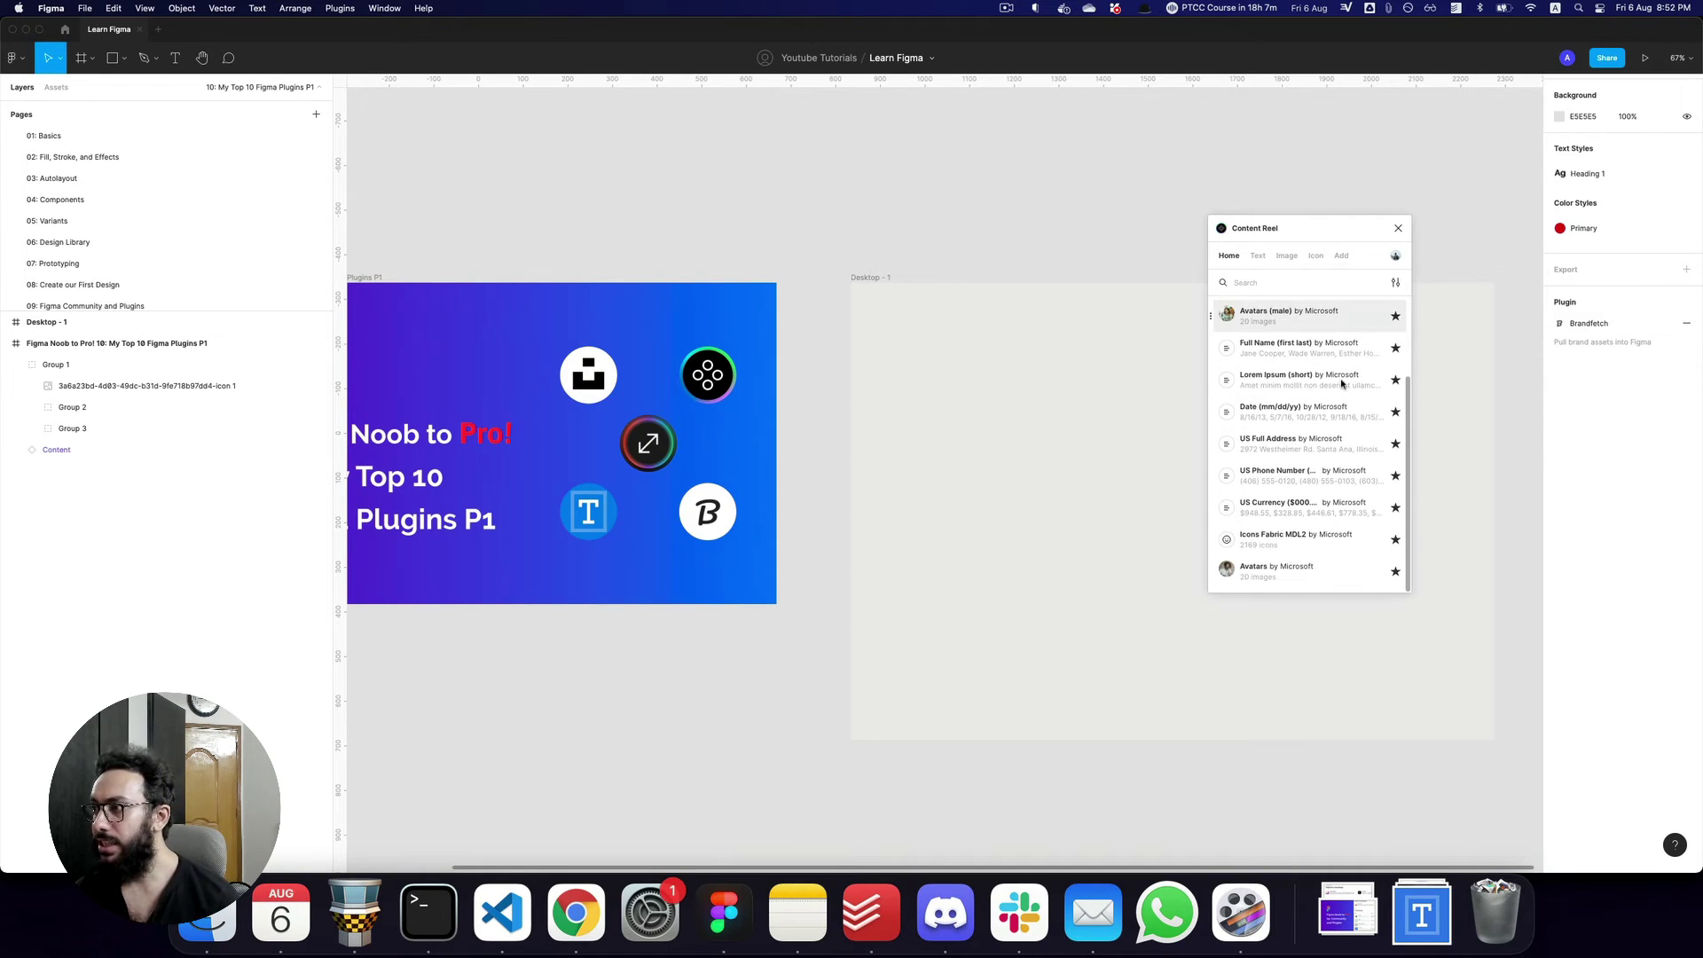
Draw a circle about 159 × 159 in the Desktop - 1 frame and place two copies of it.
left_click_drag(1269, 229, 1360, 225)
left_click(1050, 387)
key("o")
left_click_drag(907, 347, 977, 418)
left_click_drag(949, 386, 1090, 531)
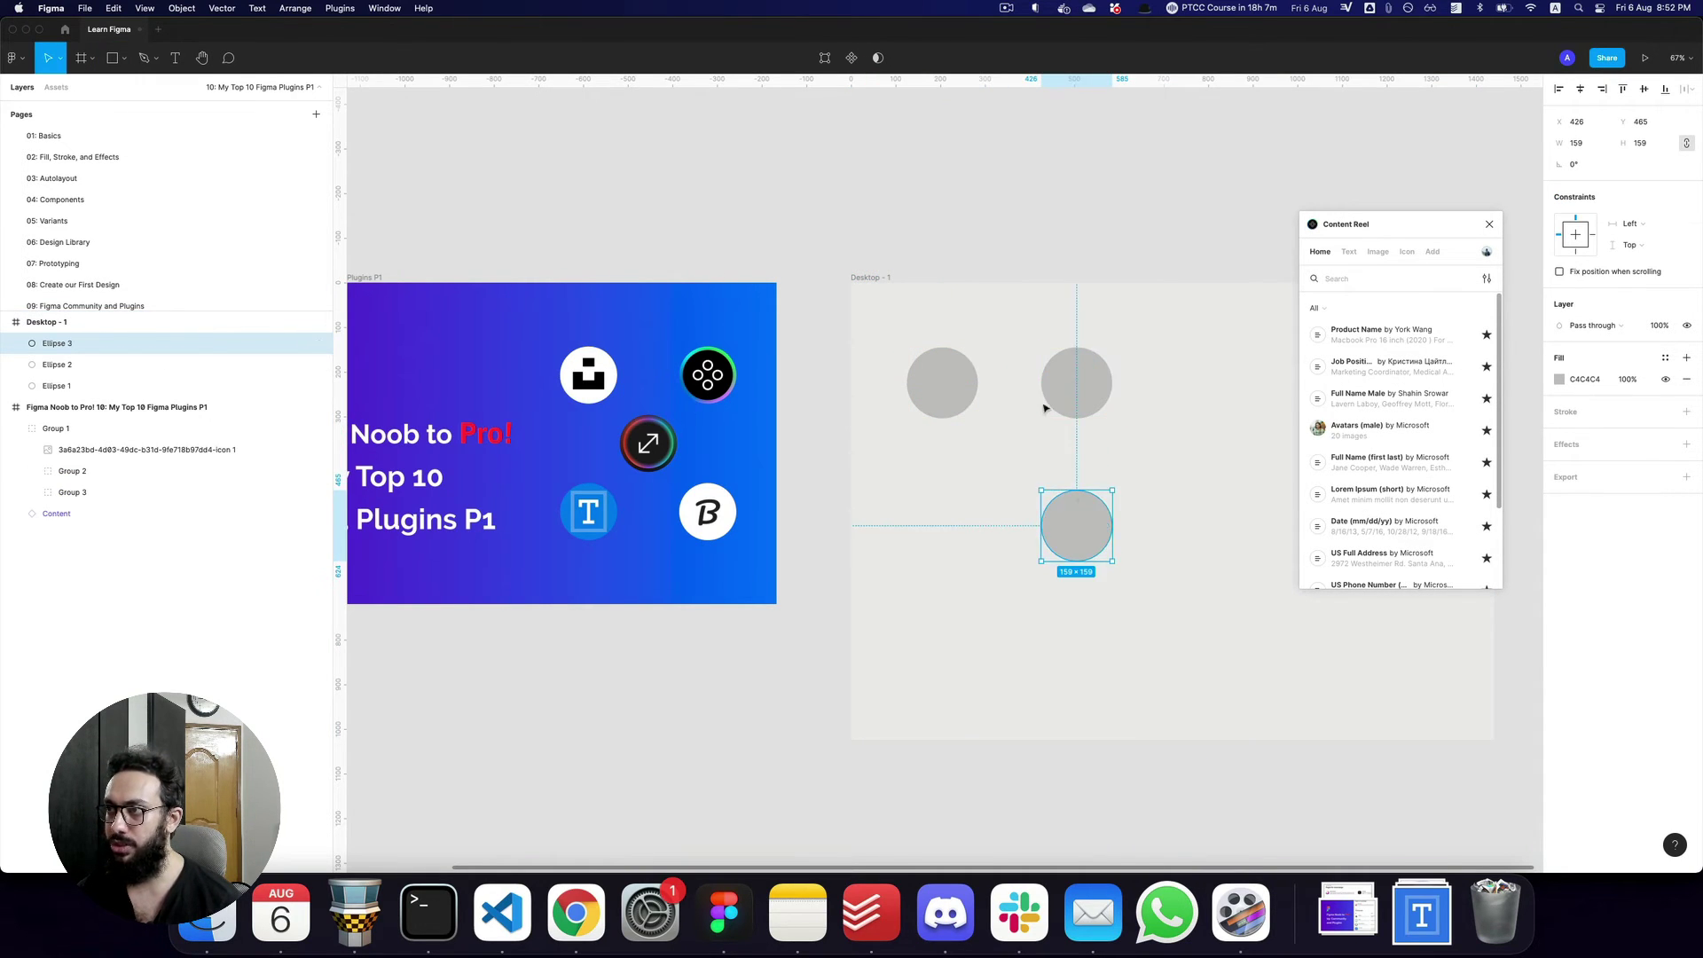
Undo the three circles and the deletion of the Airbnb card.
key("ctrl+z")
key("ctrl+z")
key("ctrl+z")
key("ctrl+z")
key("ctrl+z")
key("super+z")
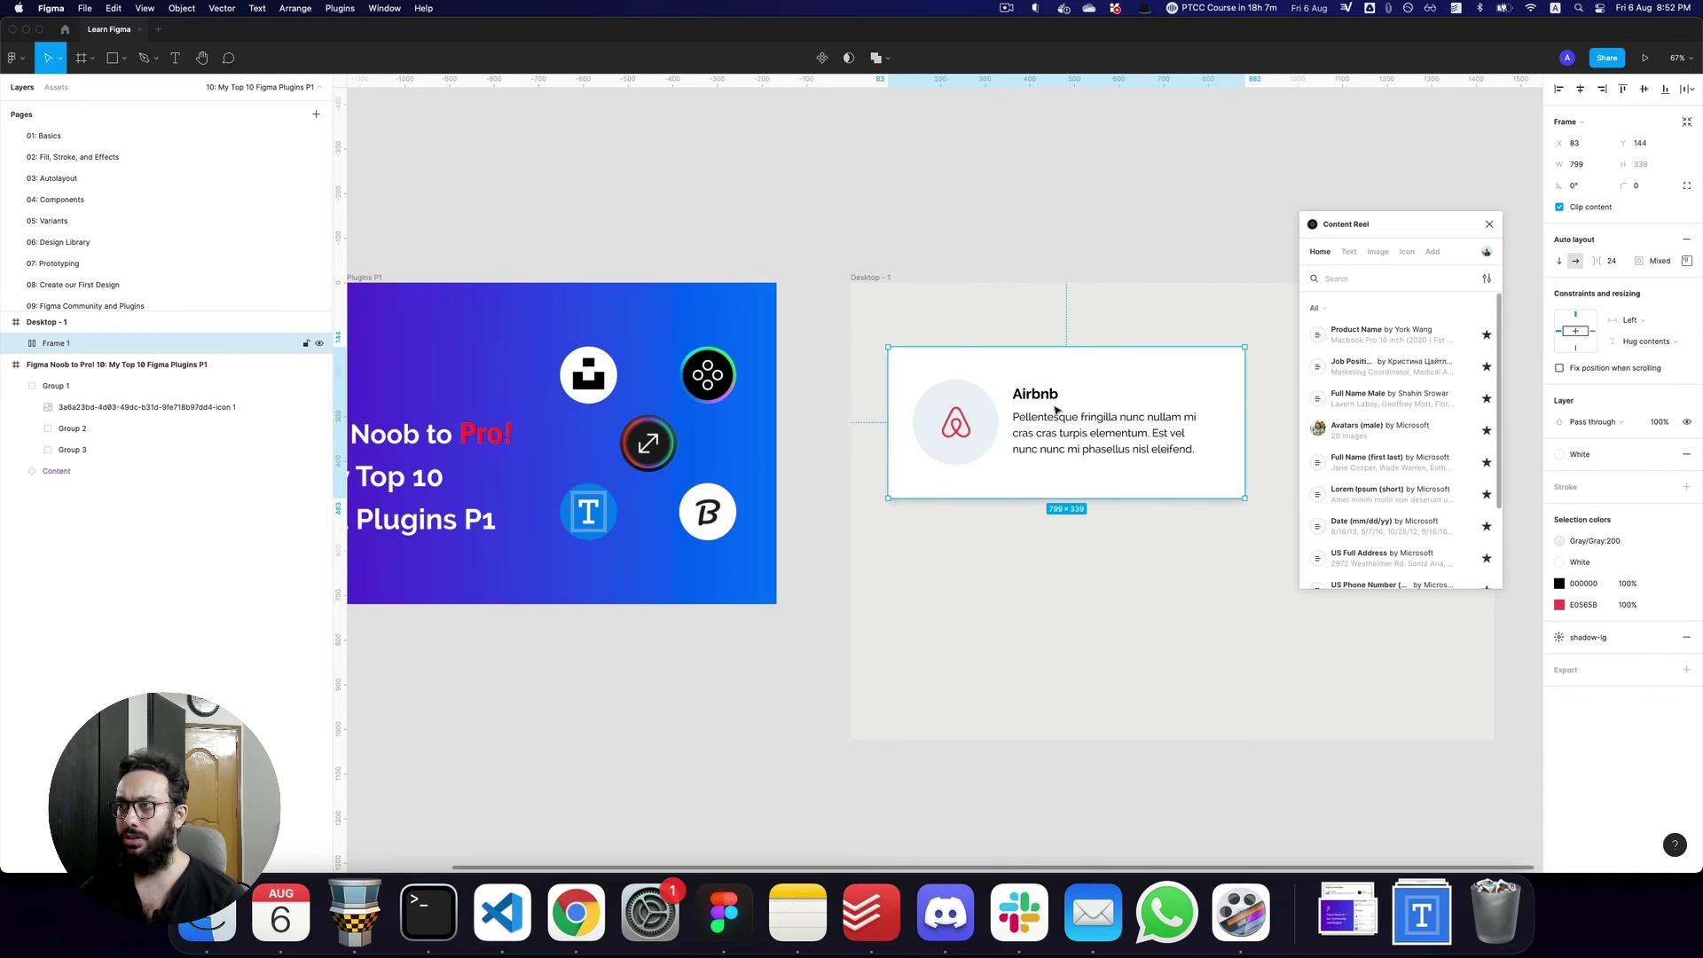
Turn the Airbnb card into a component named Cards and move it to about X 80, Y 53 in the frame.
key("alt+super+k")
left_click_drag(1047, 410, 1026, 320)
key("BackSpace")
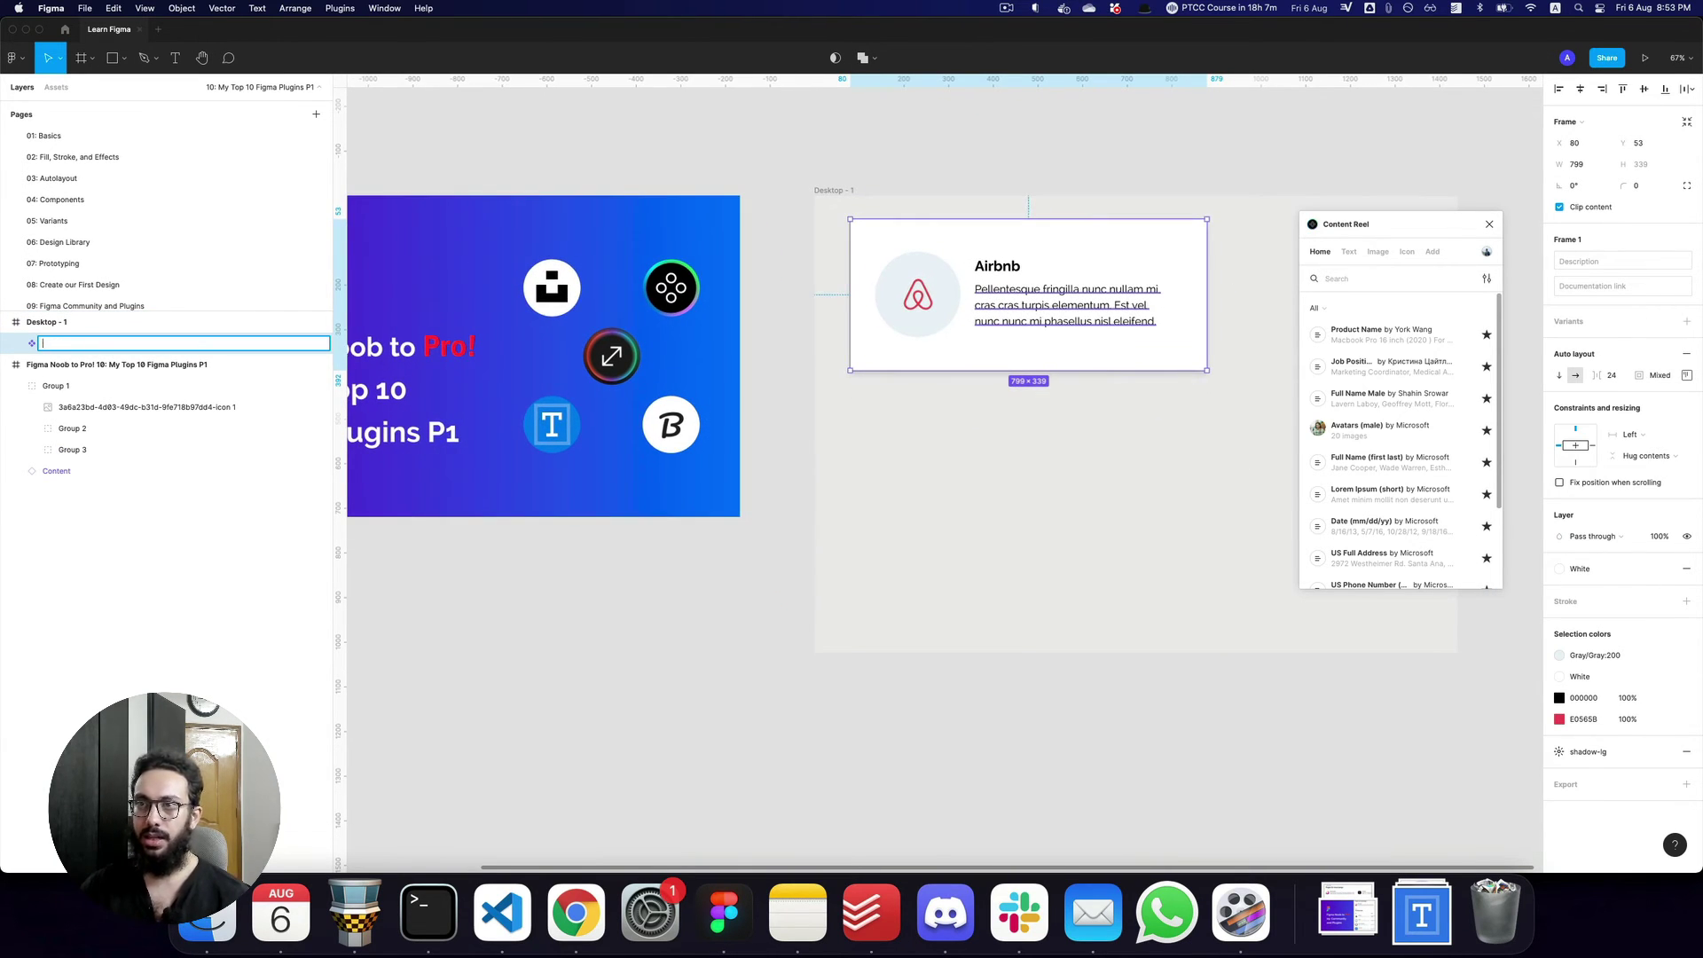
type("Cards")
key("Return")
left_click(1030, 317, "alt")
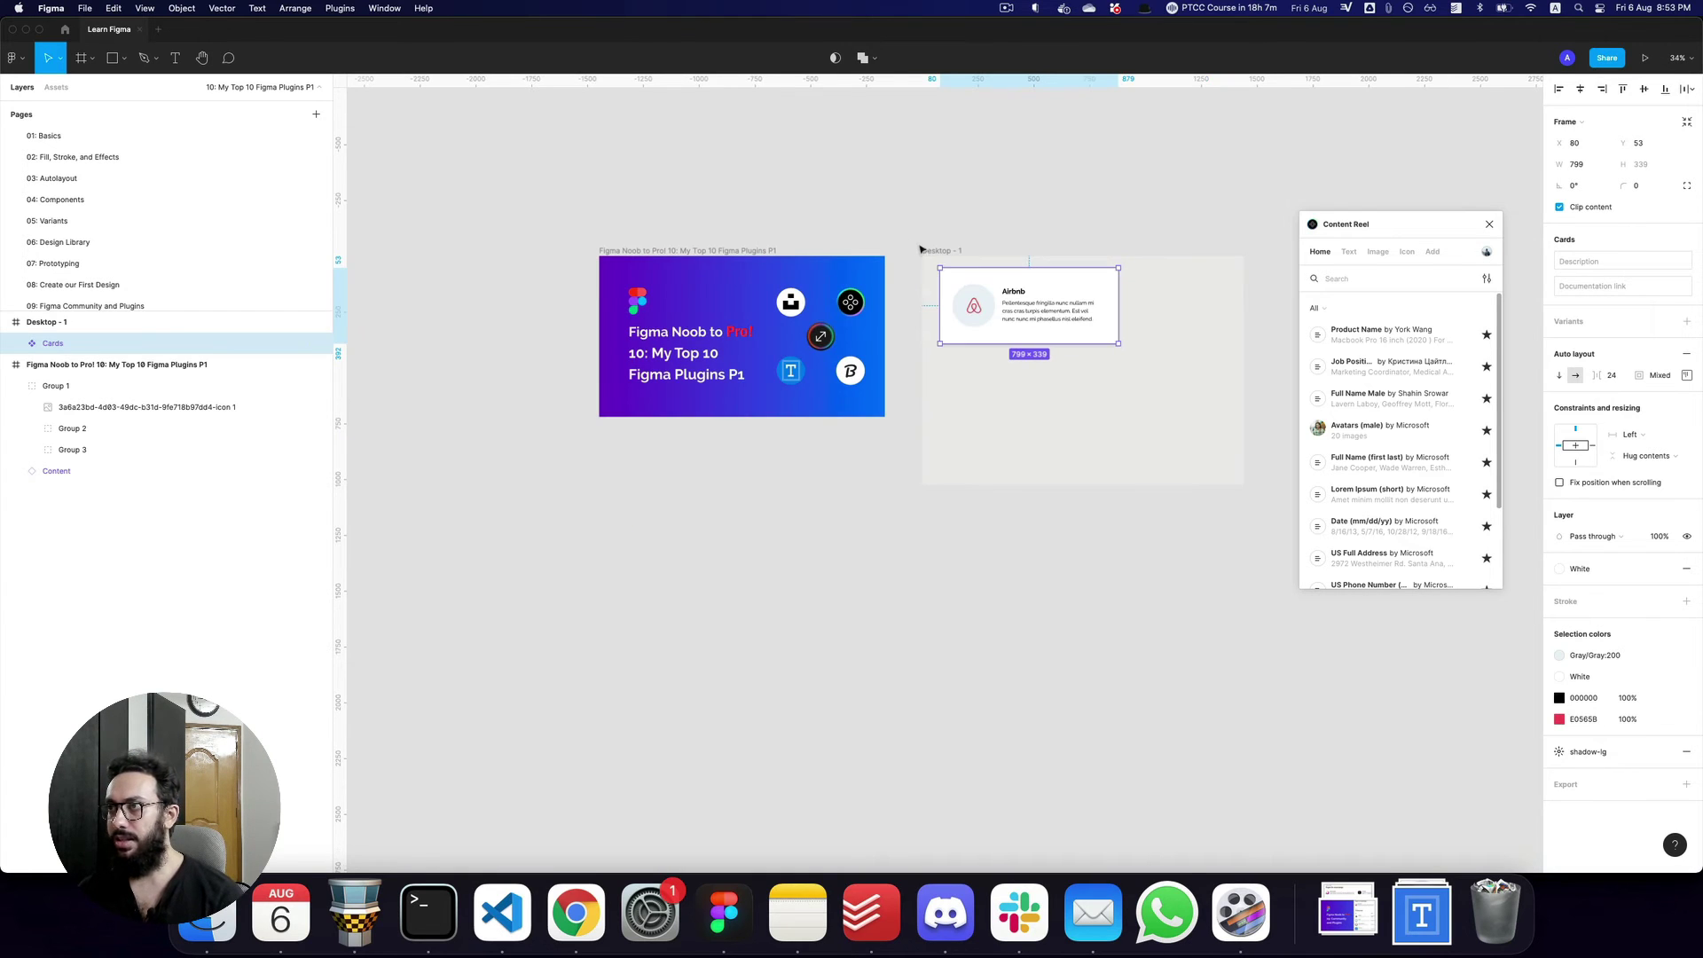
Enlarge the Desktop - 1 frame to about 2896 × 1785 and close the Content Reel plugin.
left_click(1134, 426)
scroll(1133, 428, "right", 2)
left_click_drag(1136, 480, 1462, 651)
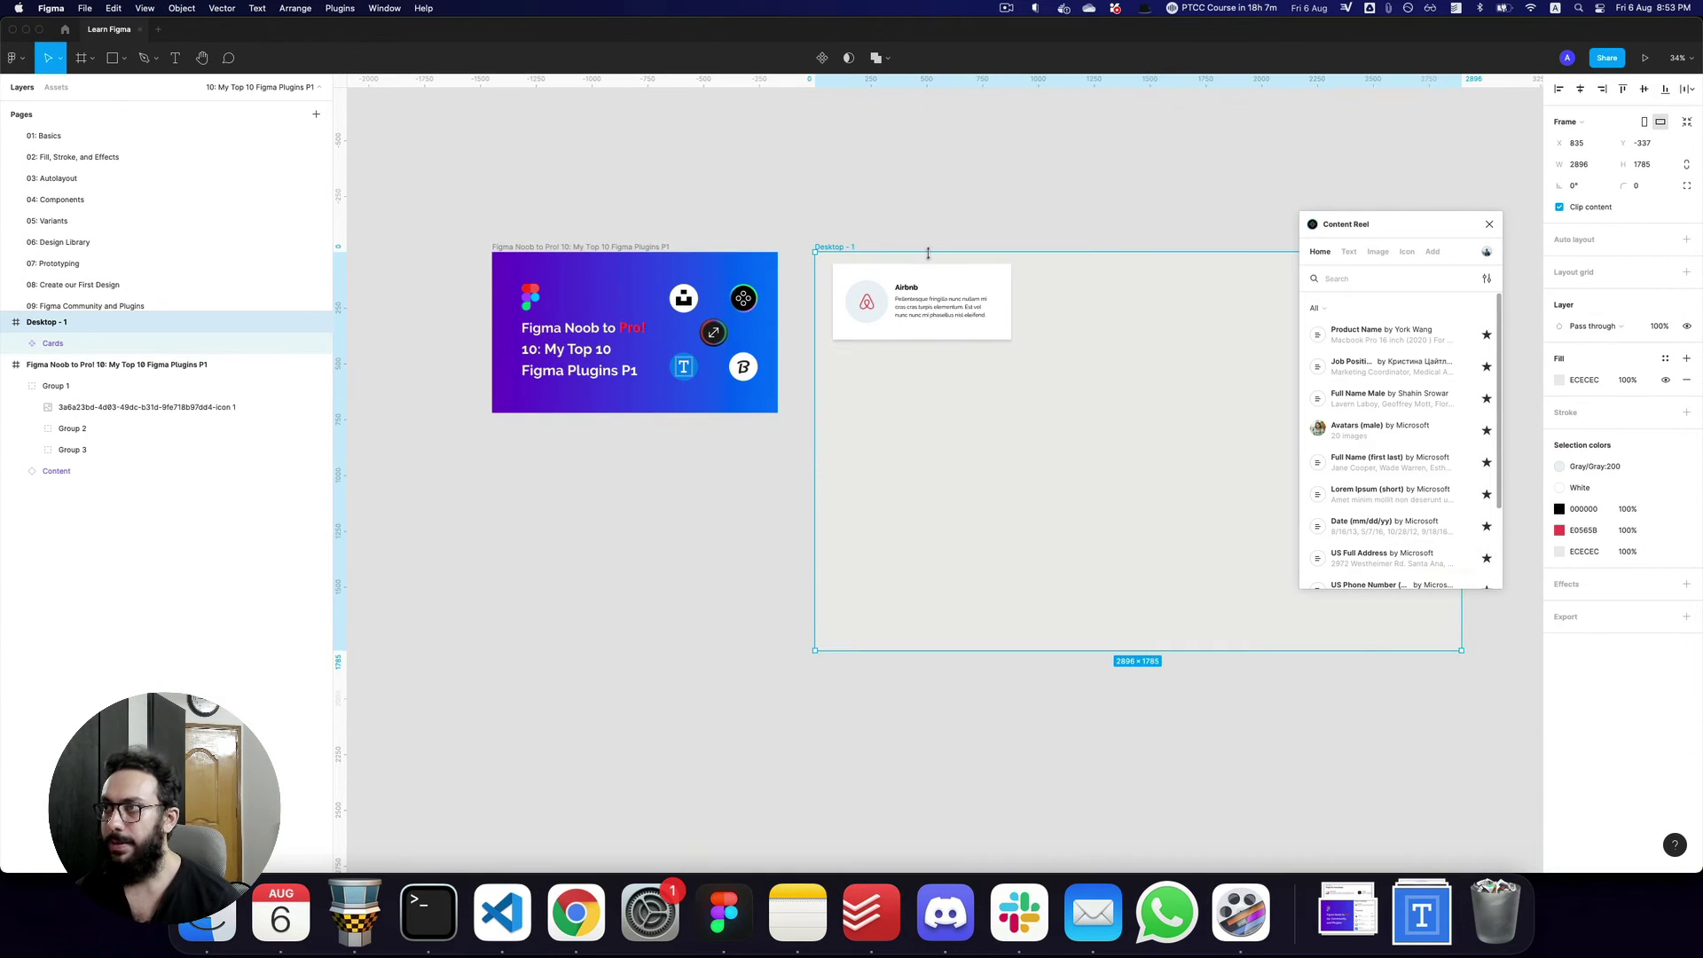
key("z")
left_click(957, 280)
left_click(1494, 227)
Copy the Cards component into a grid of six cards, two columns by three rows.
left_click(821, 317)
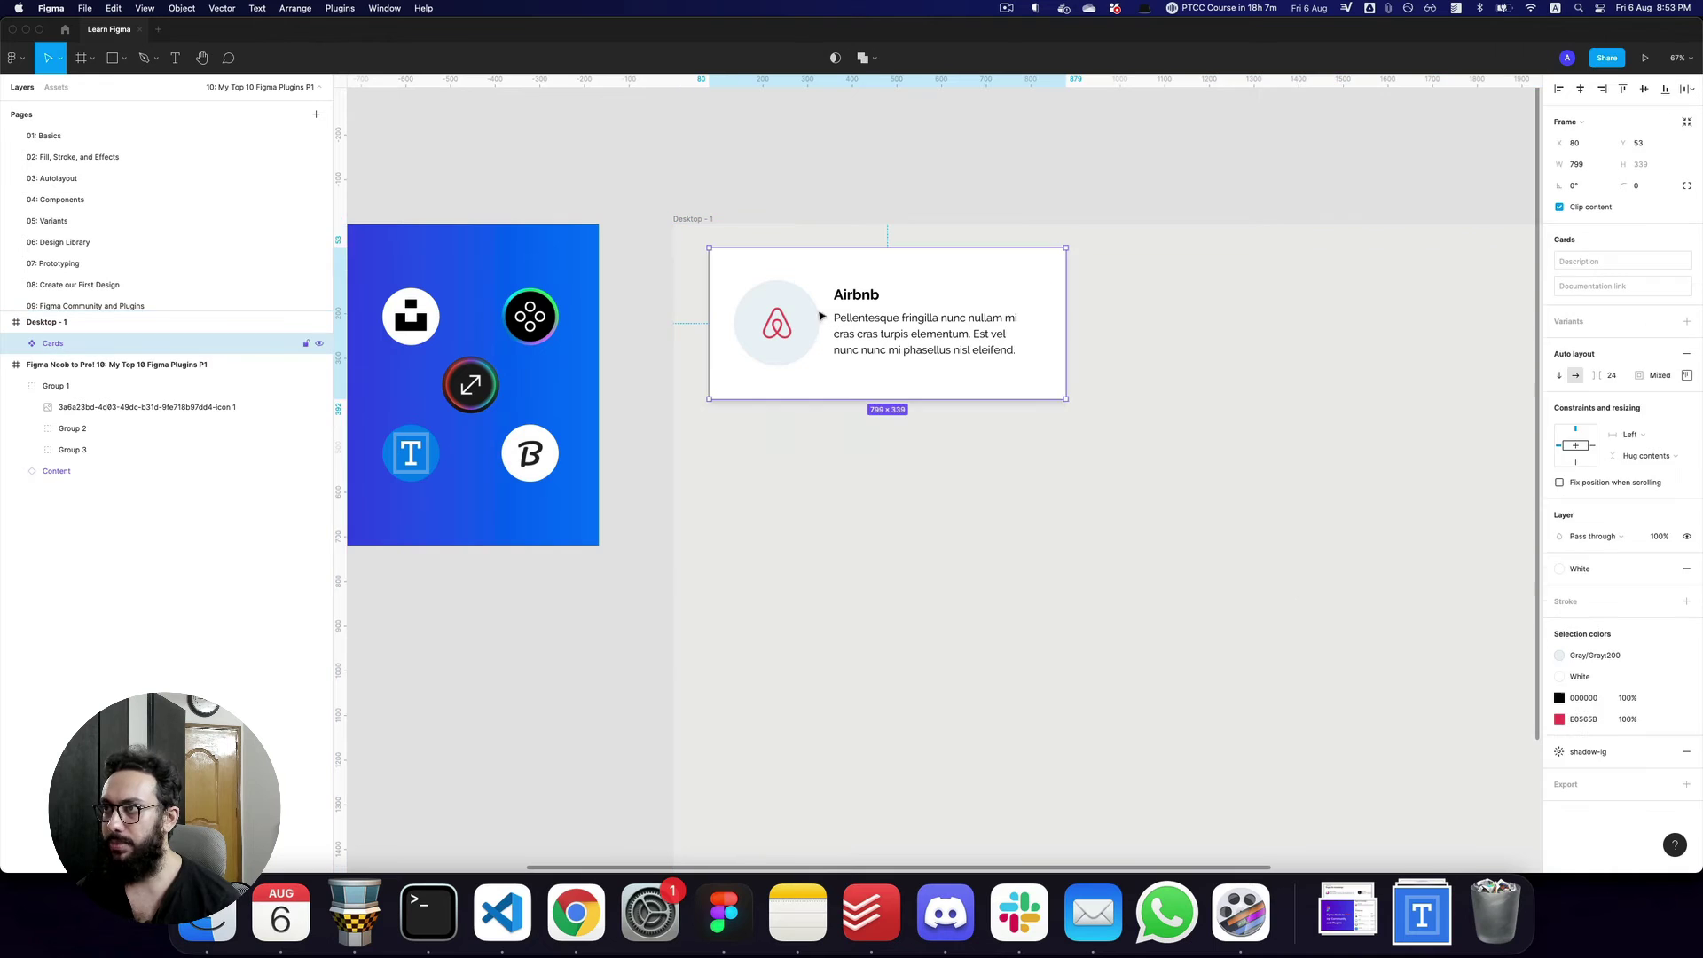
left_click_drag(821, 317, 1296, 326)
left_click_drag(1305, 486, 1307, 560)
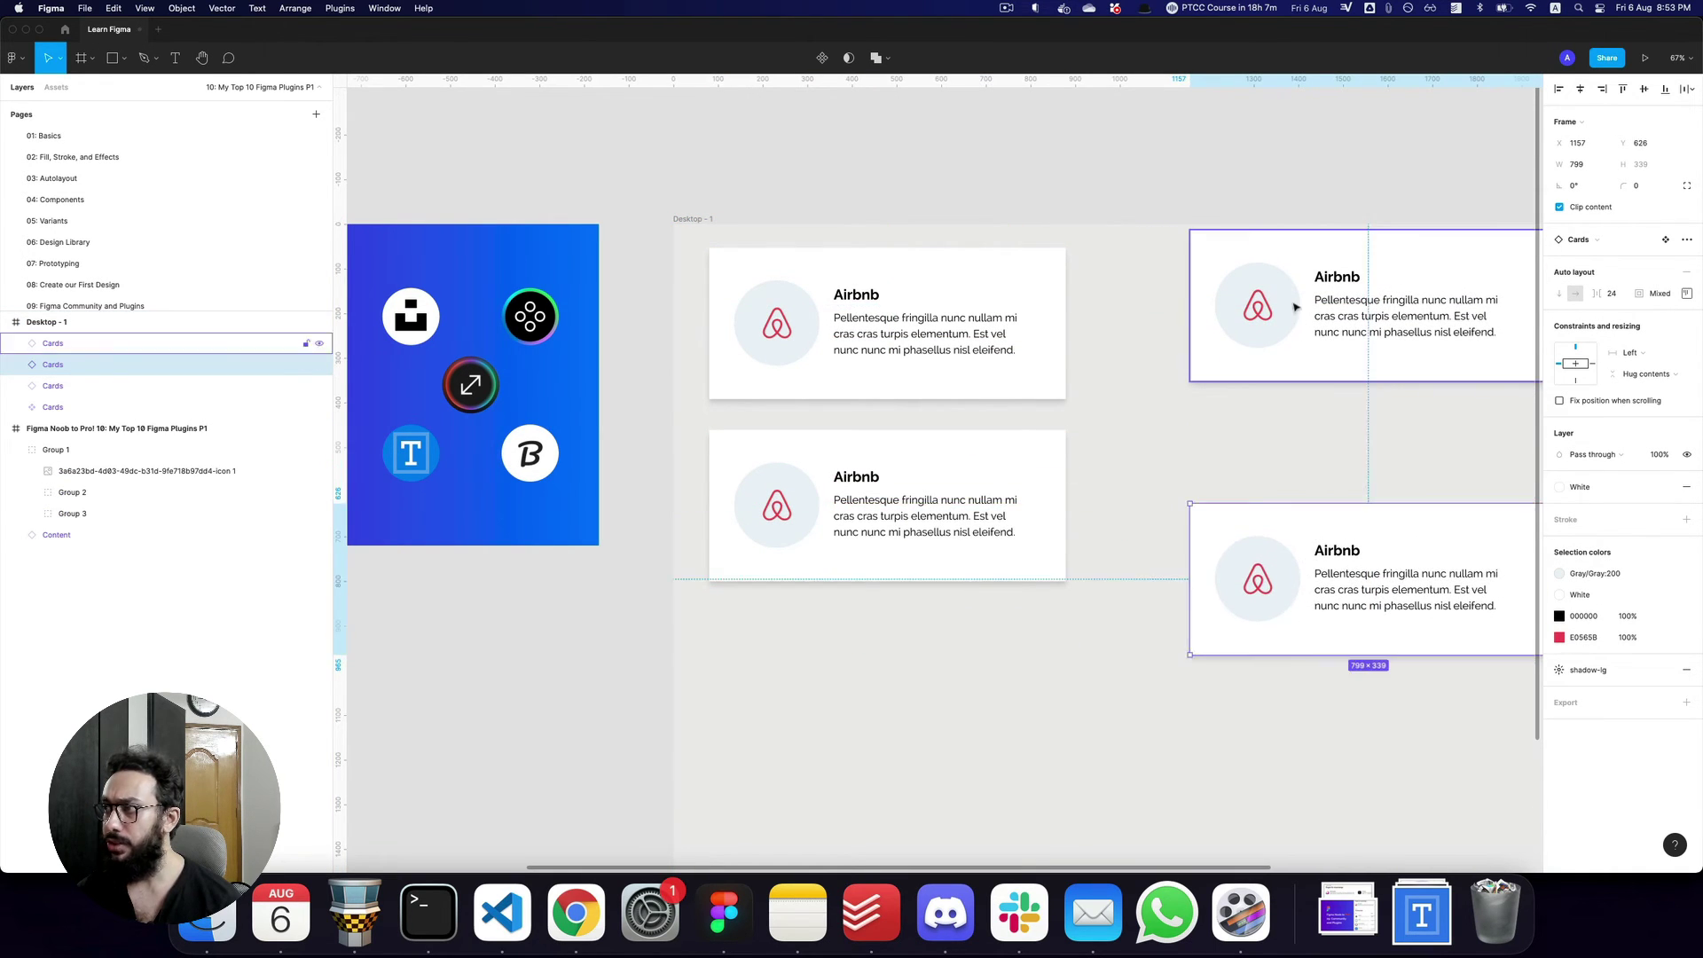
mouse_move(1296, 308)
left_mouse_down()
mouse_move(1306, 342)
mouse_move(1304, 325)
left_mouse_up()
left_click_drag(1294, 527, 674, 663)
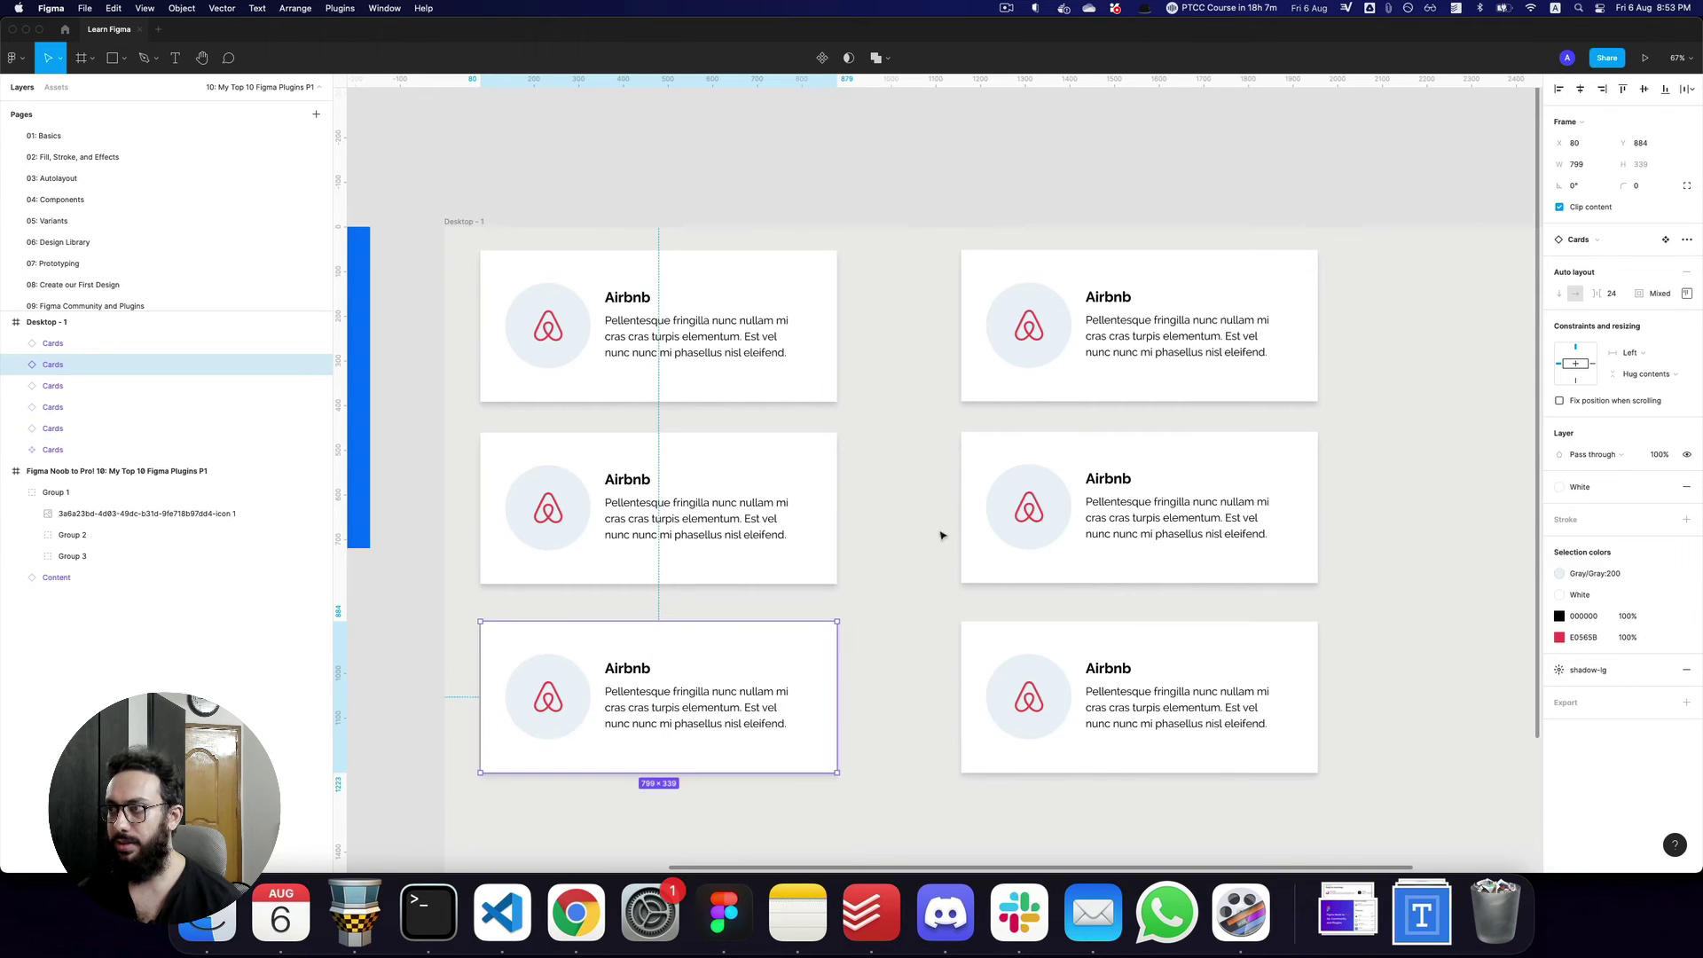
Select all six cards and tidy them up so that they are evenly spaced.
left_click(1114, 669)
left_click(770, 637, "shift")
left_click(761, 539, "shift")
left_click(978, 510, "shift")
left_click(974, 357, "shift")
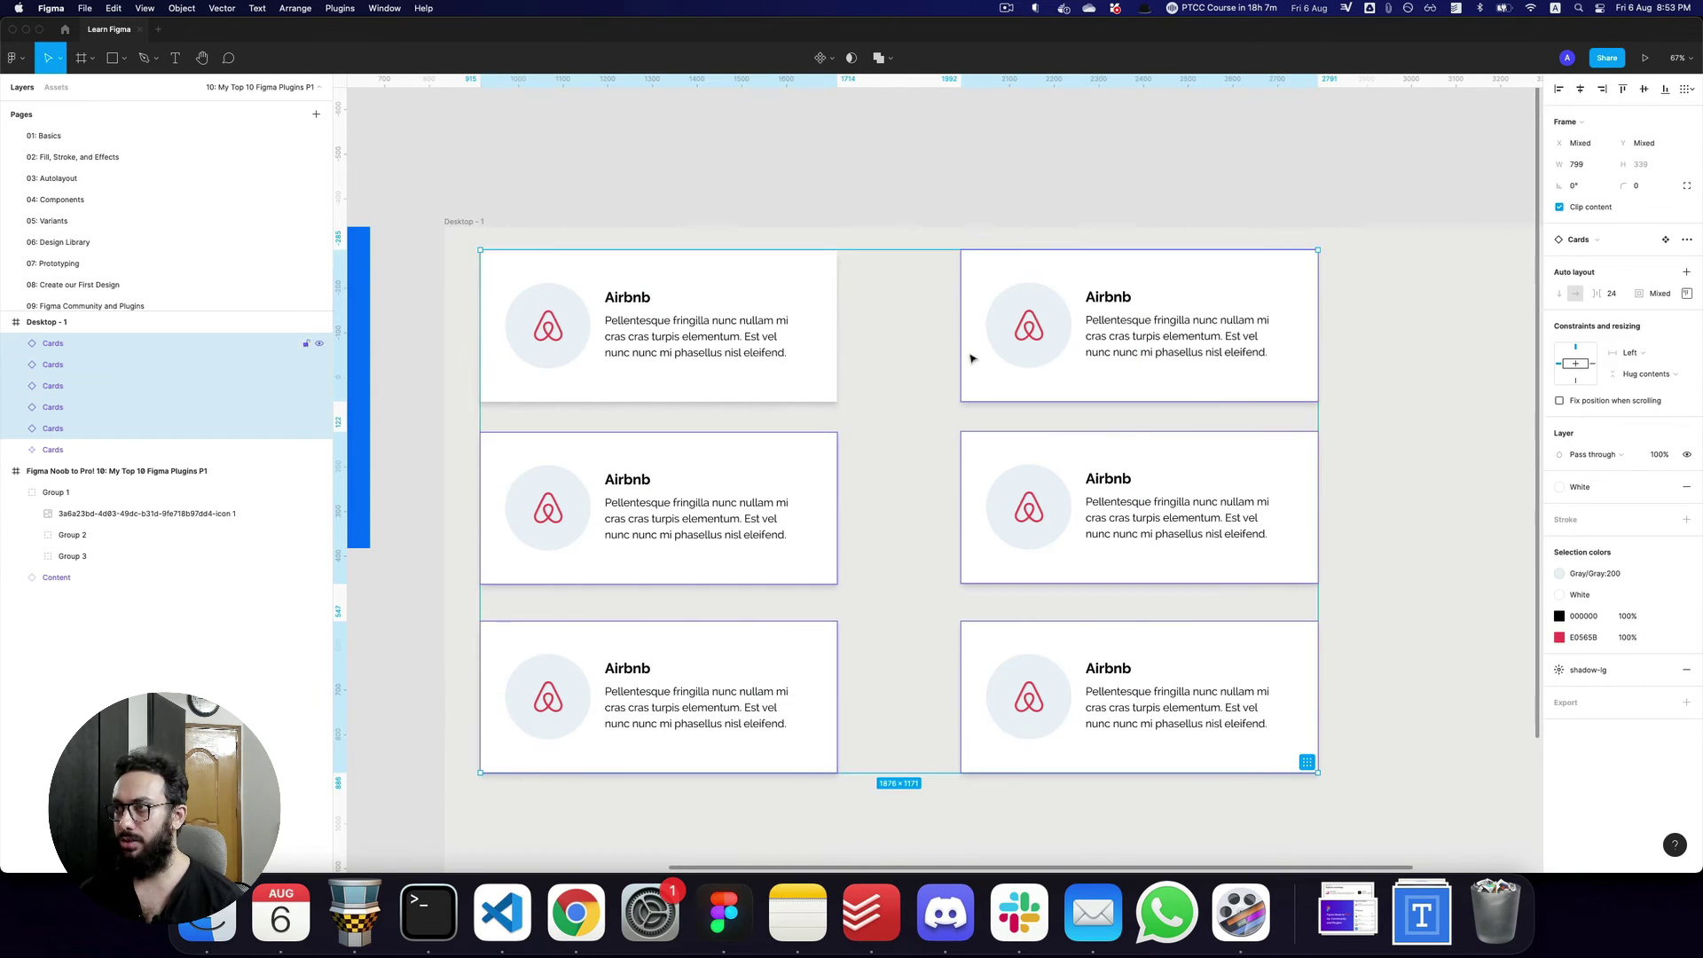
left_click(649, 335, "shift")
scroll(1695, 94, "up", 1)
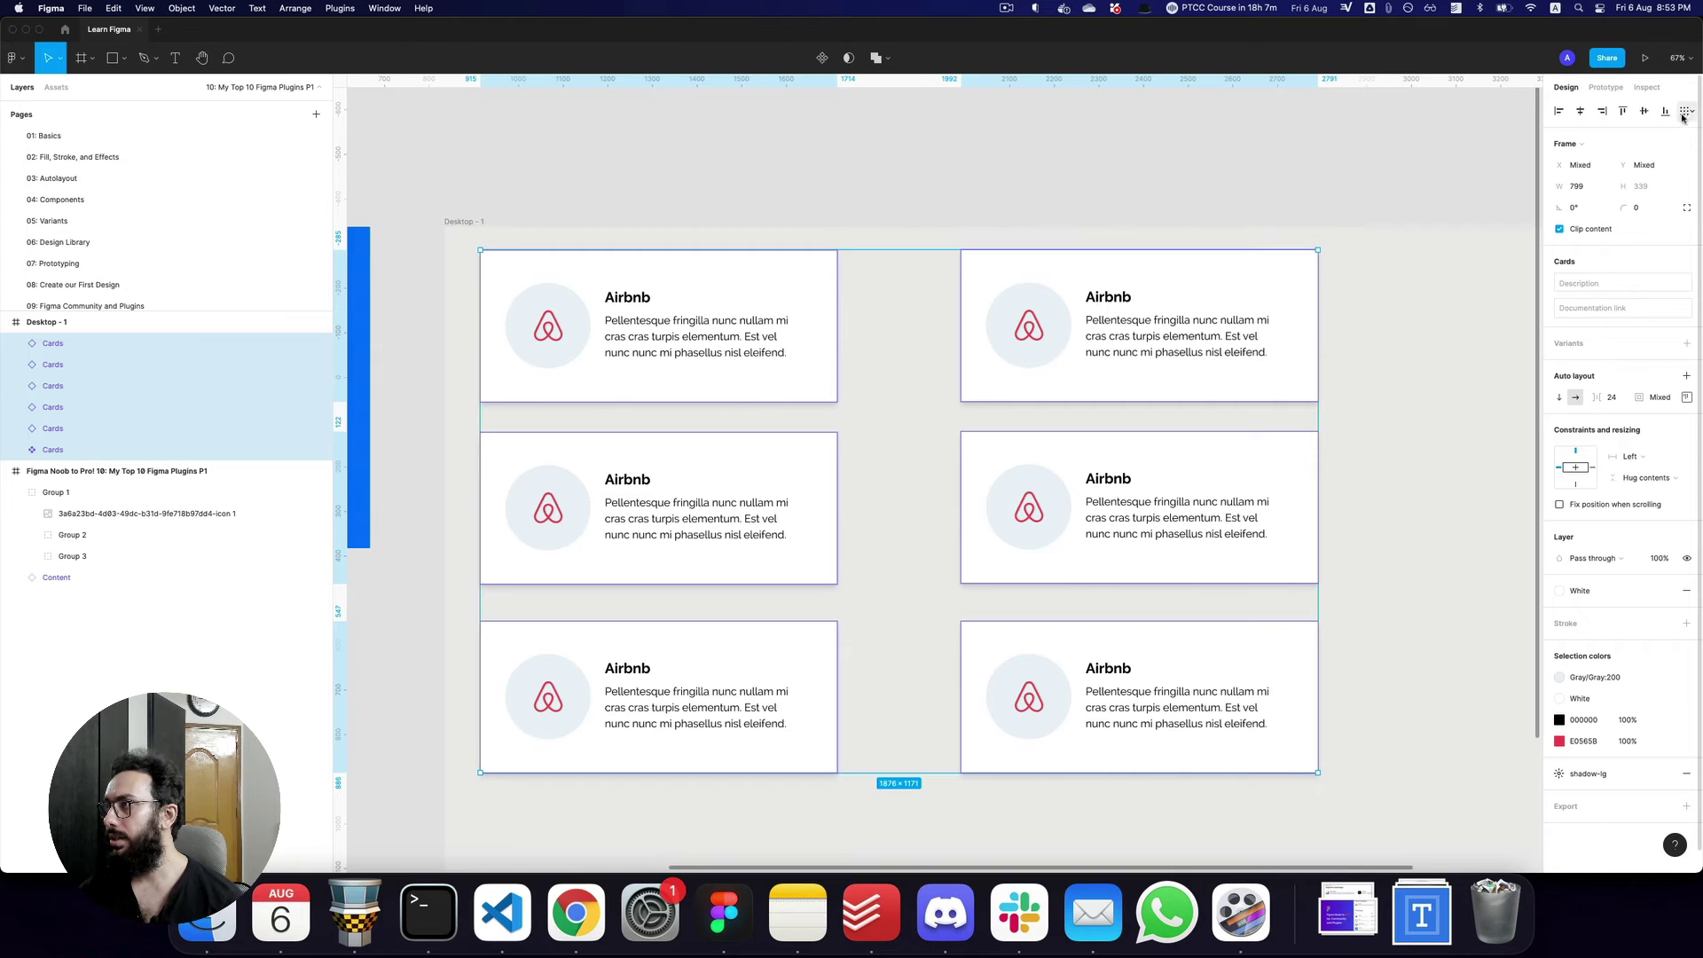
left_click(1686, 111)
left_click(1659, 138)
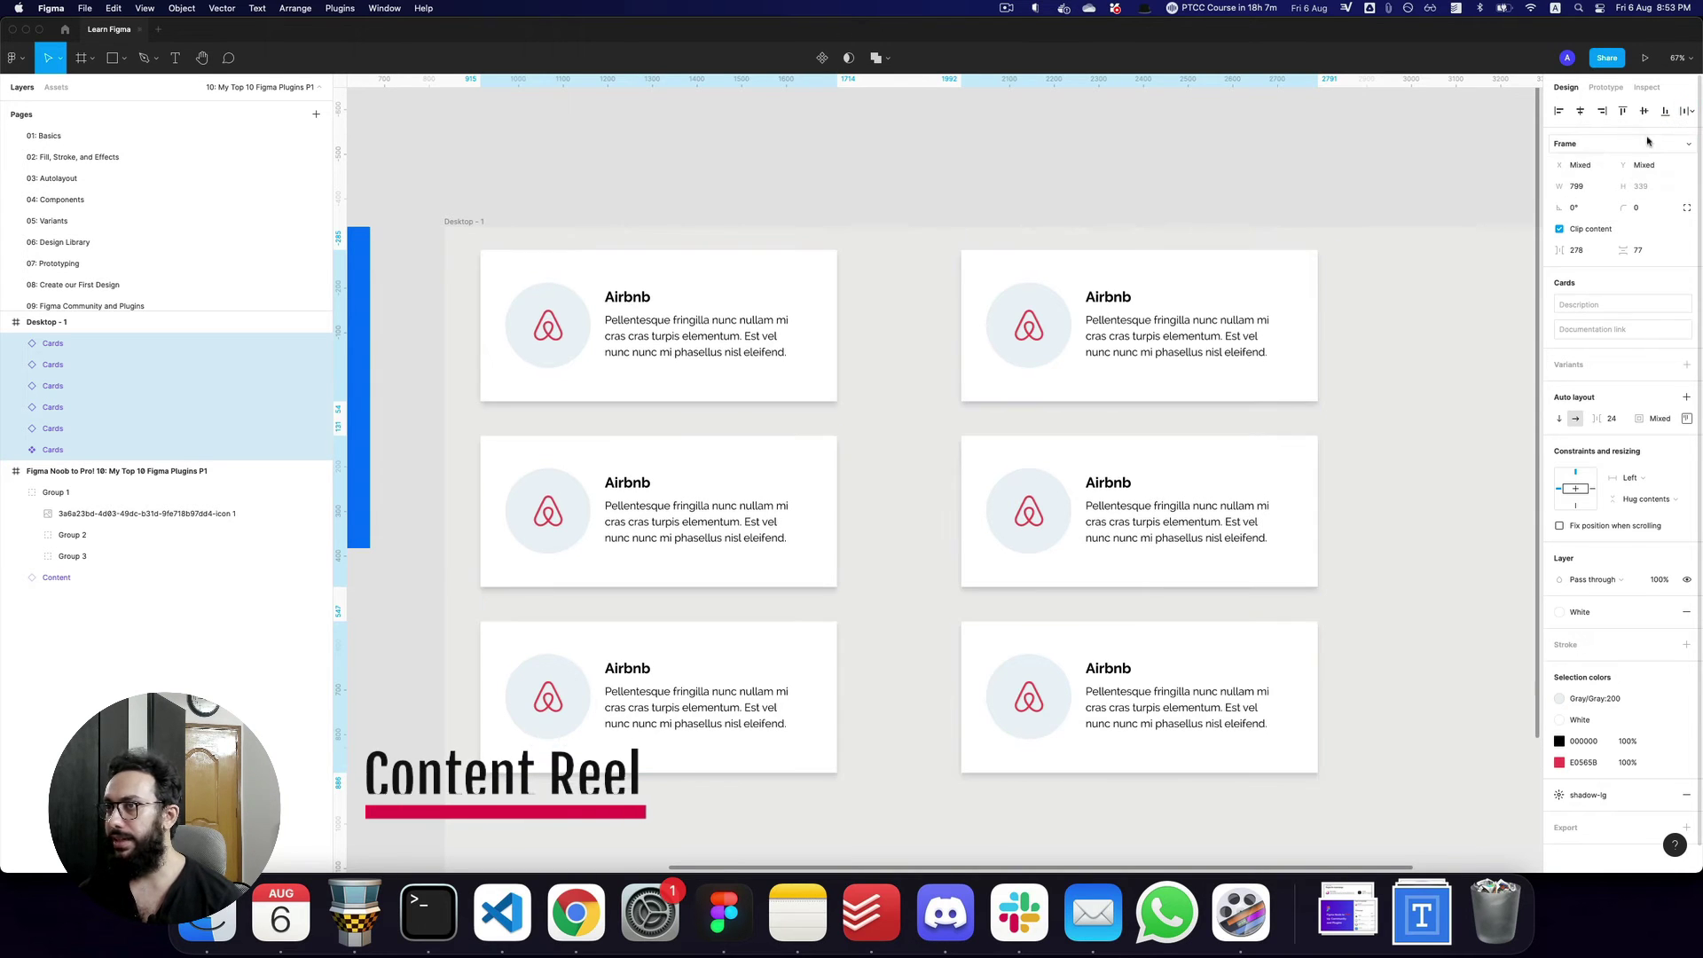
Group the six cards and centre the group horizontally and vertically in the Desktop - 1 frame.
left_click_drag(1186, 354, 1057, 444)
key("super+g")
key("alt+h")
key("alt+v")
scroll(1300, 521, "down", 3)
scroll(1047, 446, "up", 3)
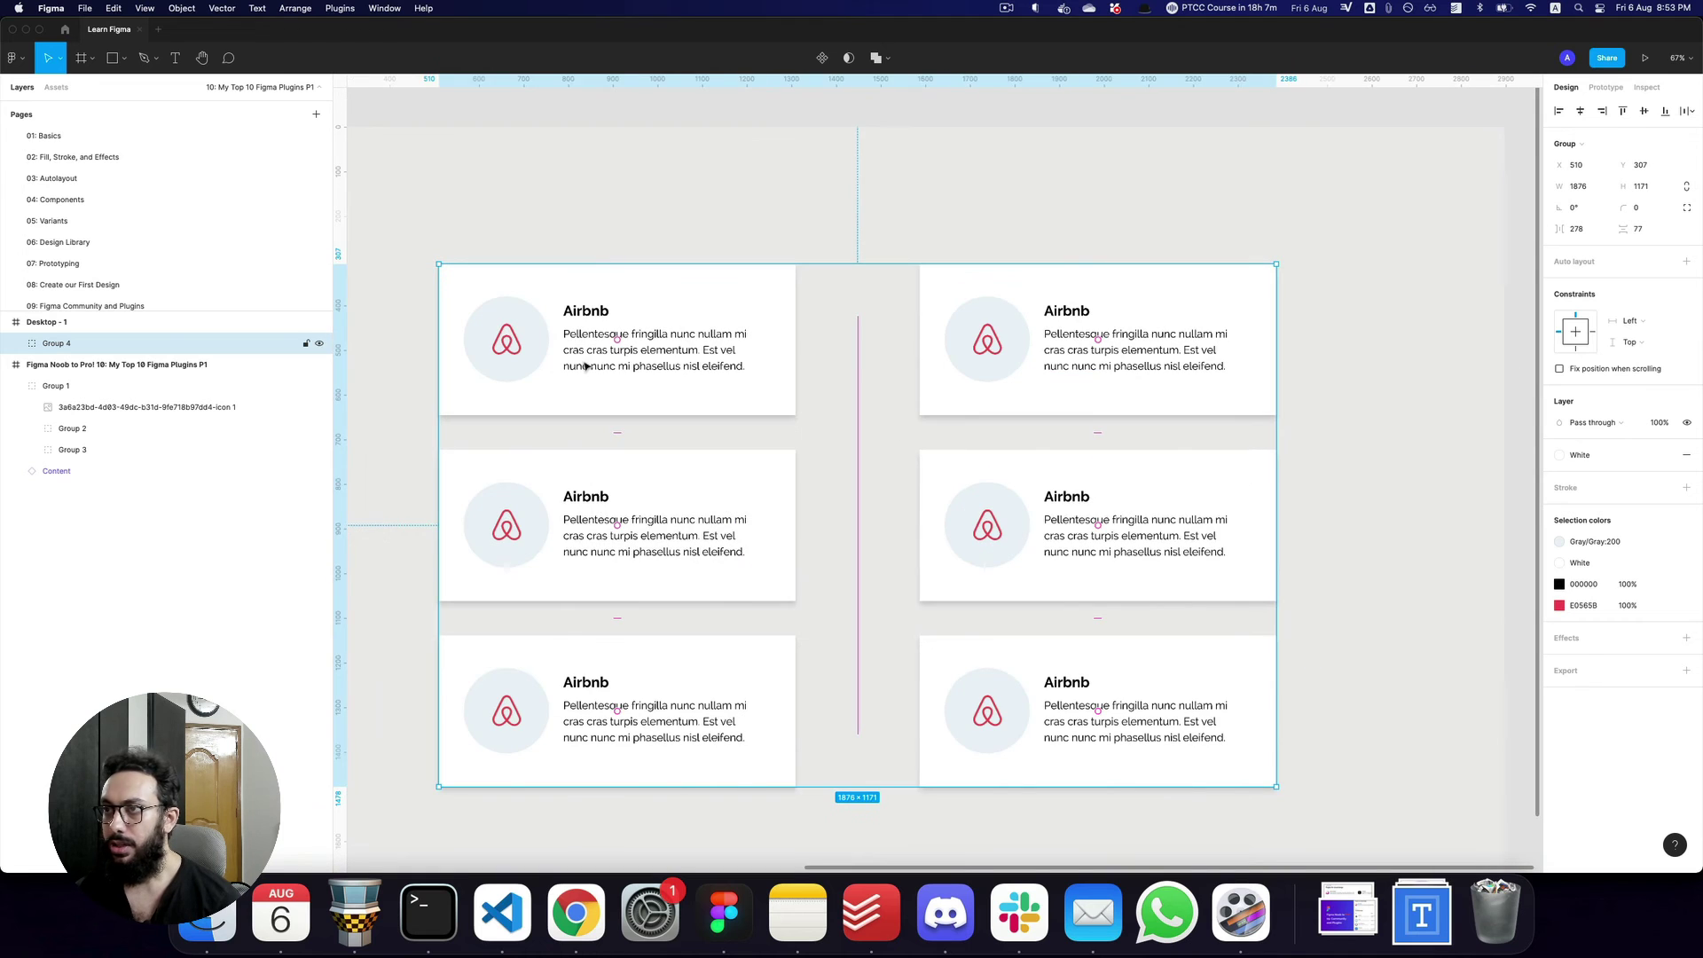
Delete the Airbnb logo from the circle of the first card, leaving the empty circle frame selected.
double_click(507, 338)
double_click(507, 341)
key("super+equal")
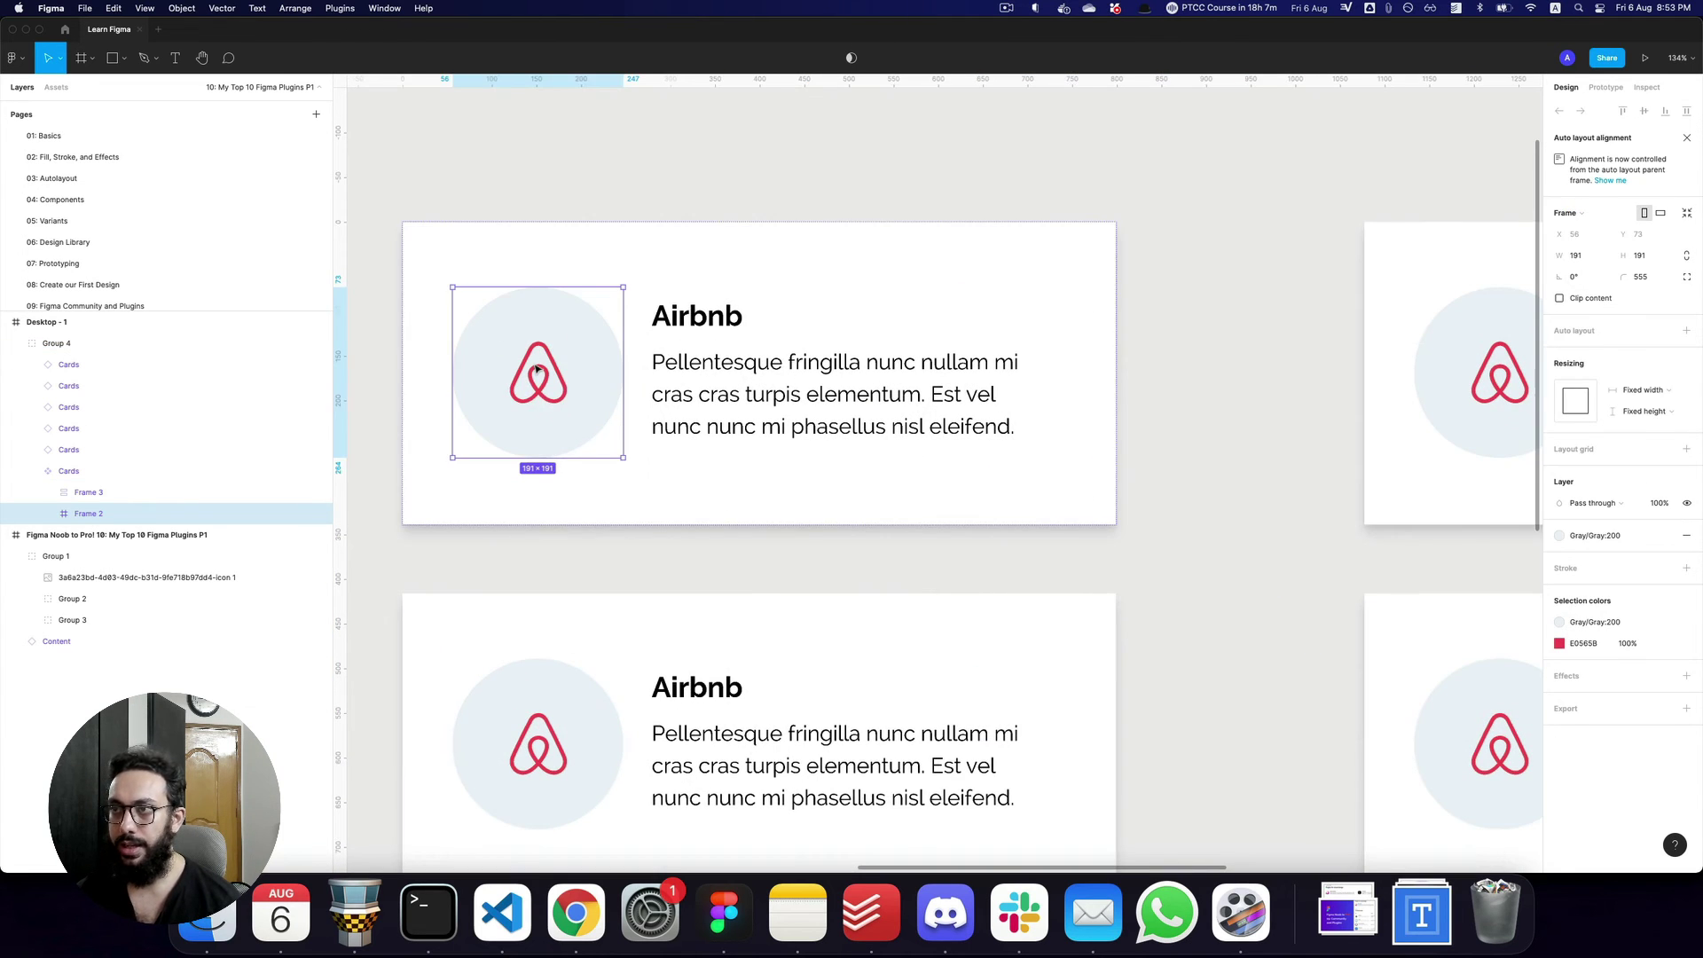
double_click(537, 370)
key("Delete")
left_click(550, 357)
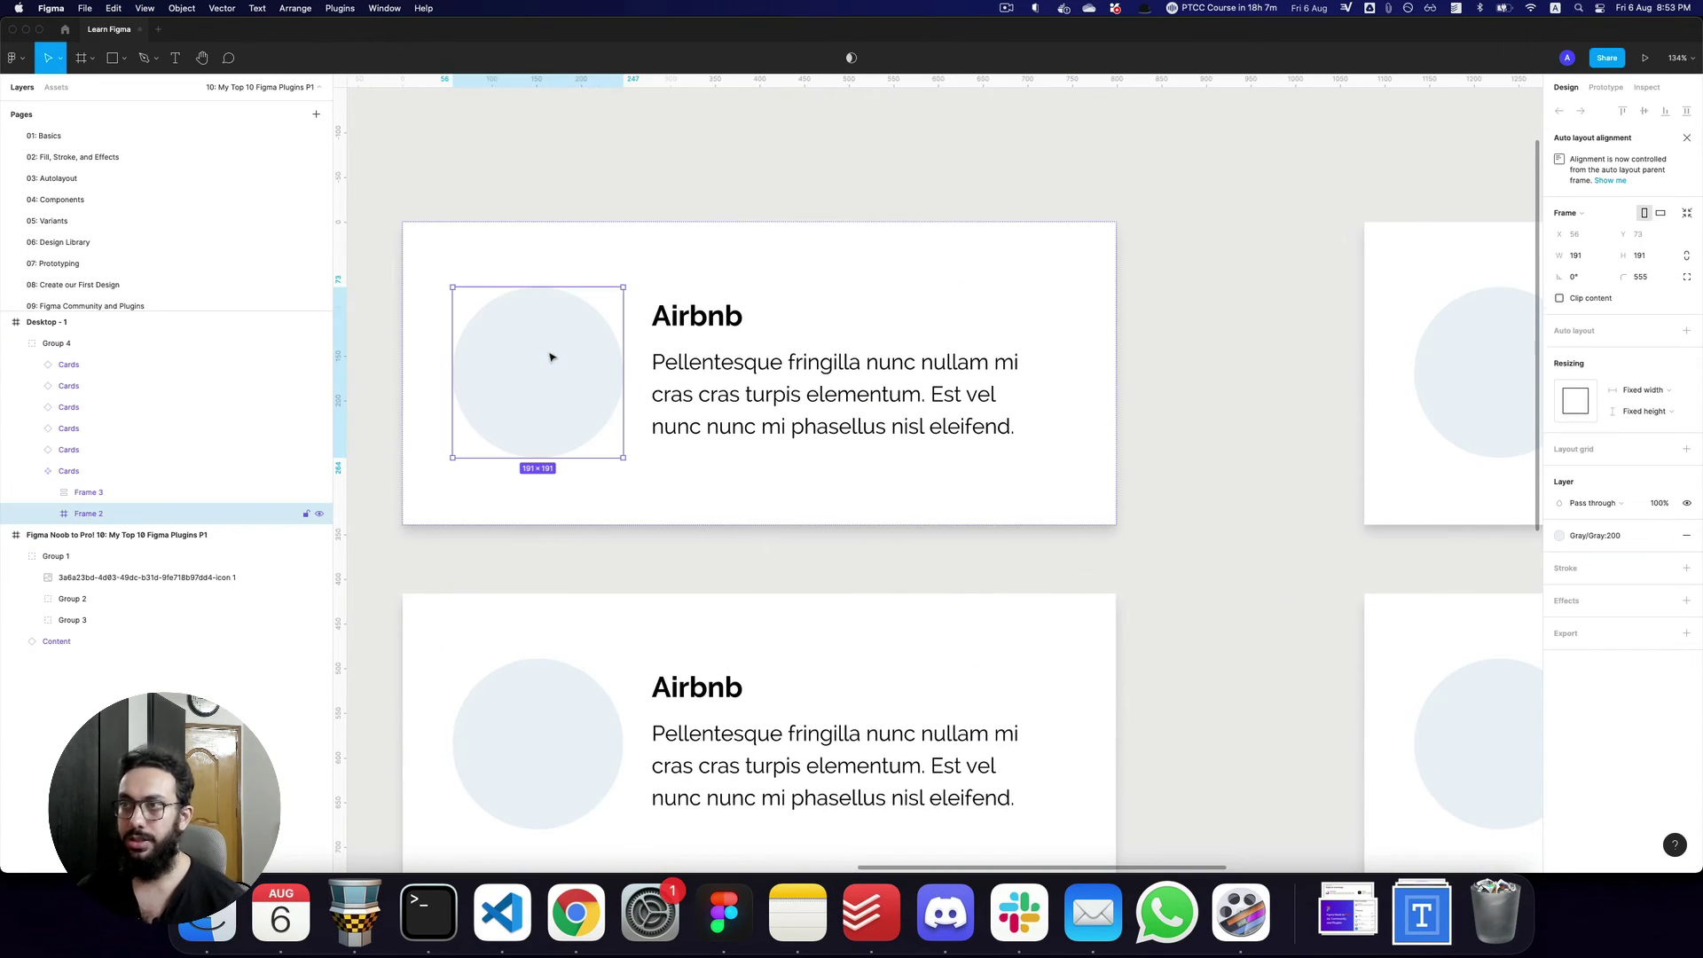
Run Content Reel and fill the selected circle with the first photo of the Avatars by Microsoft image set.
key("super+slash")
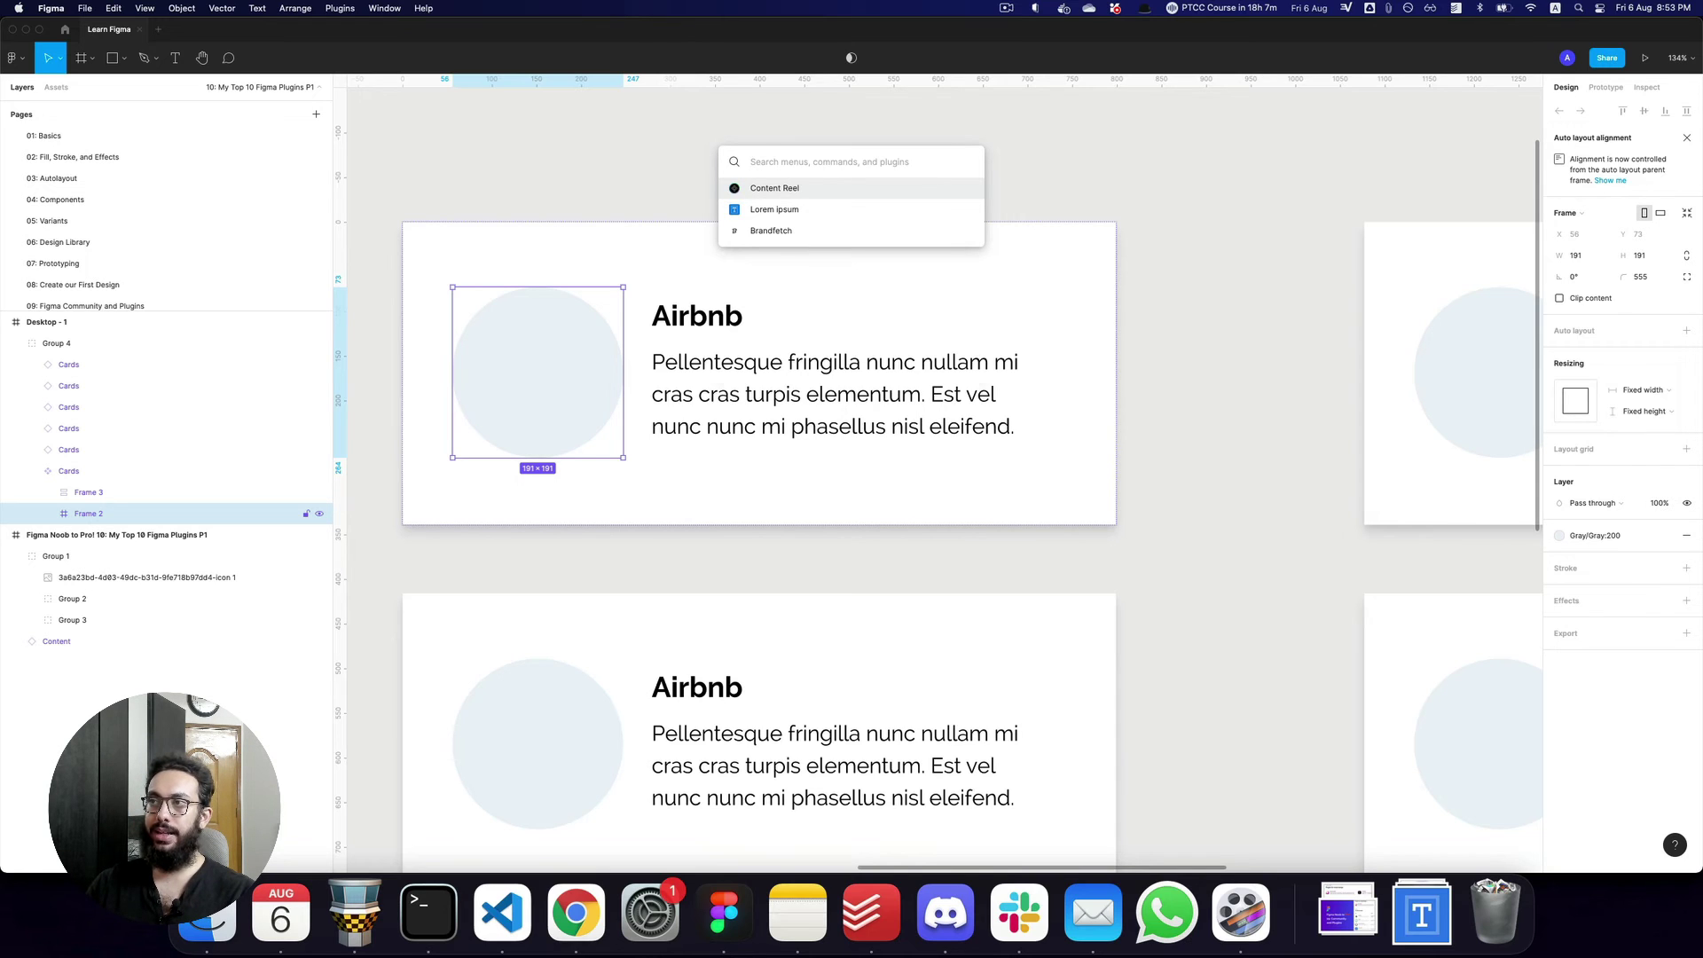
type("c")
key("BackSpace")
key("Return")
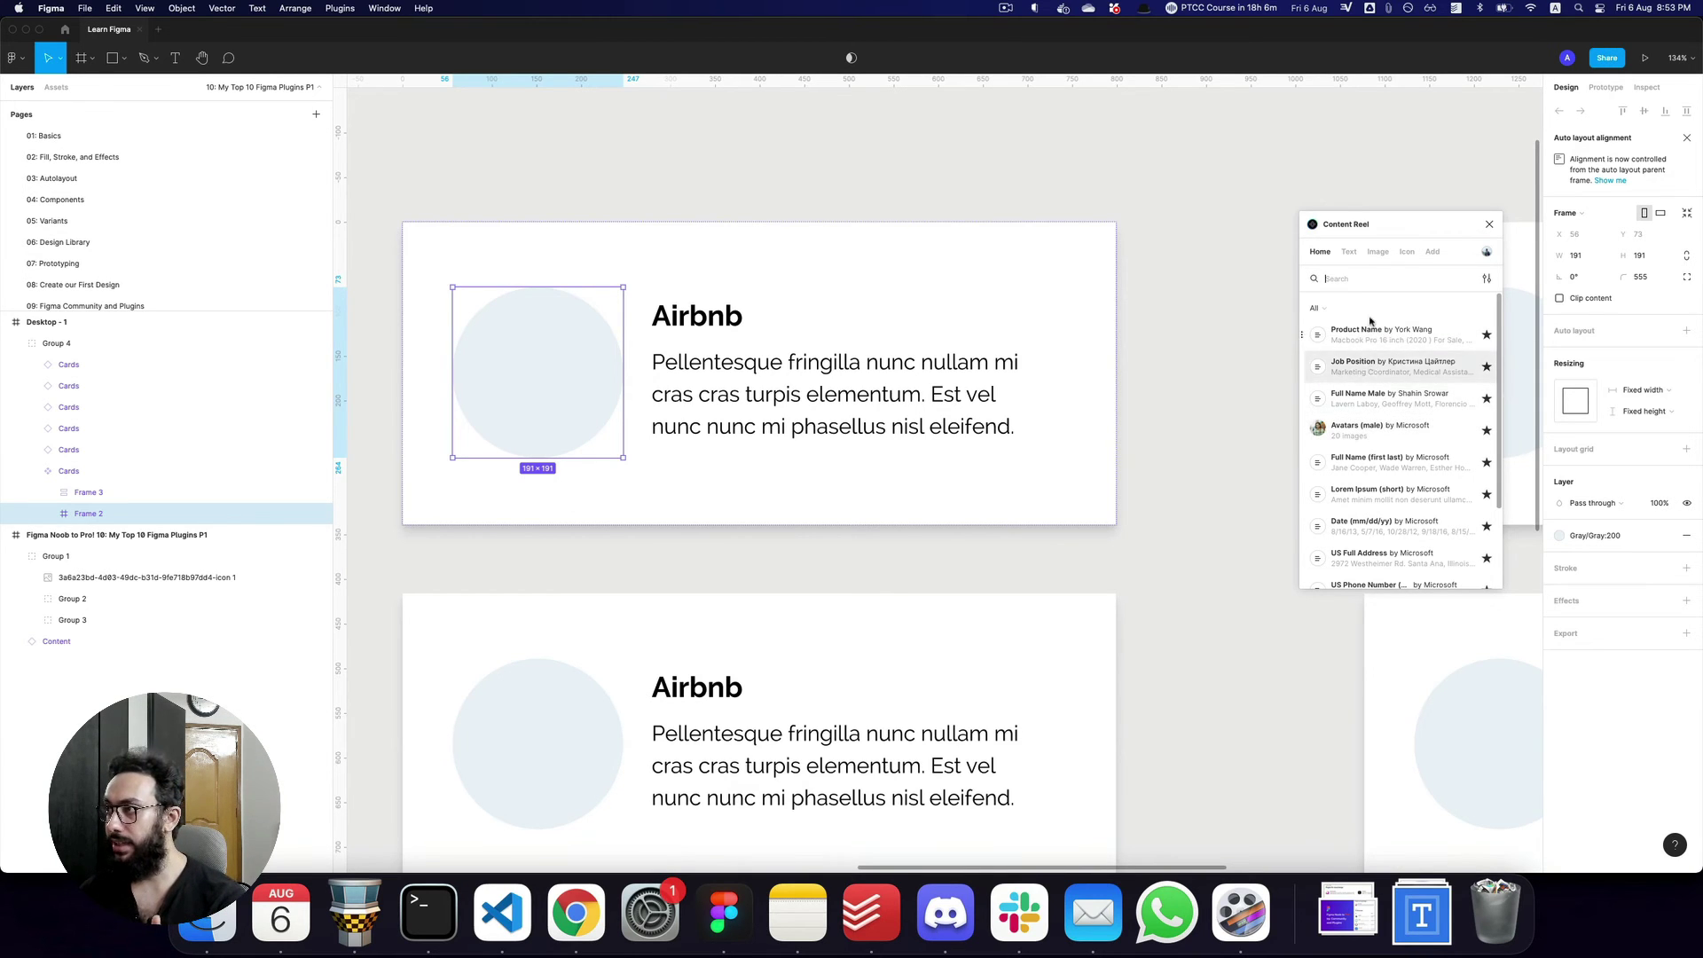
left_click(1352, 252)
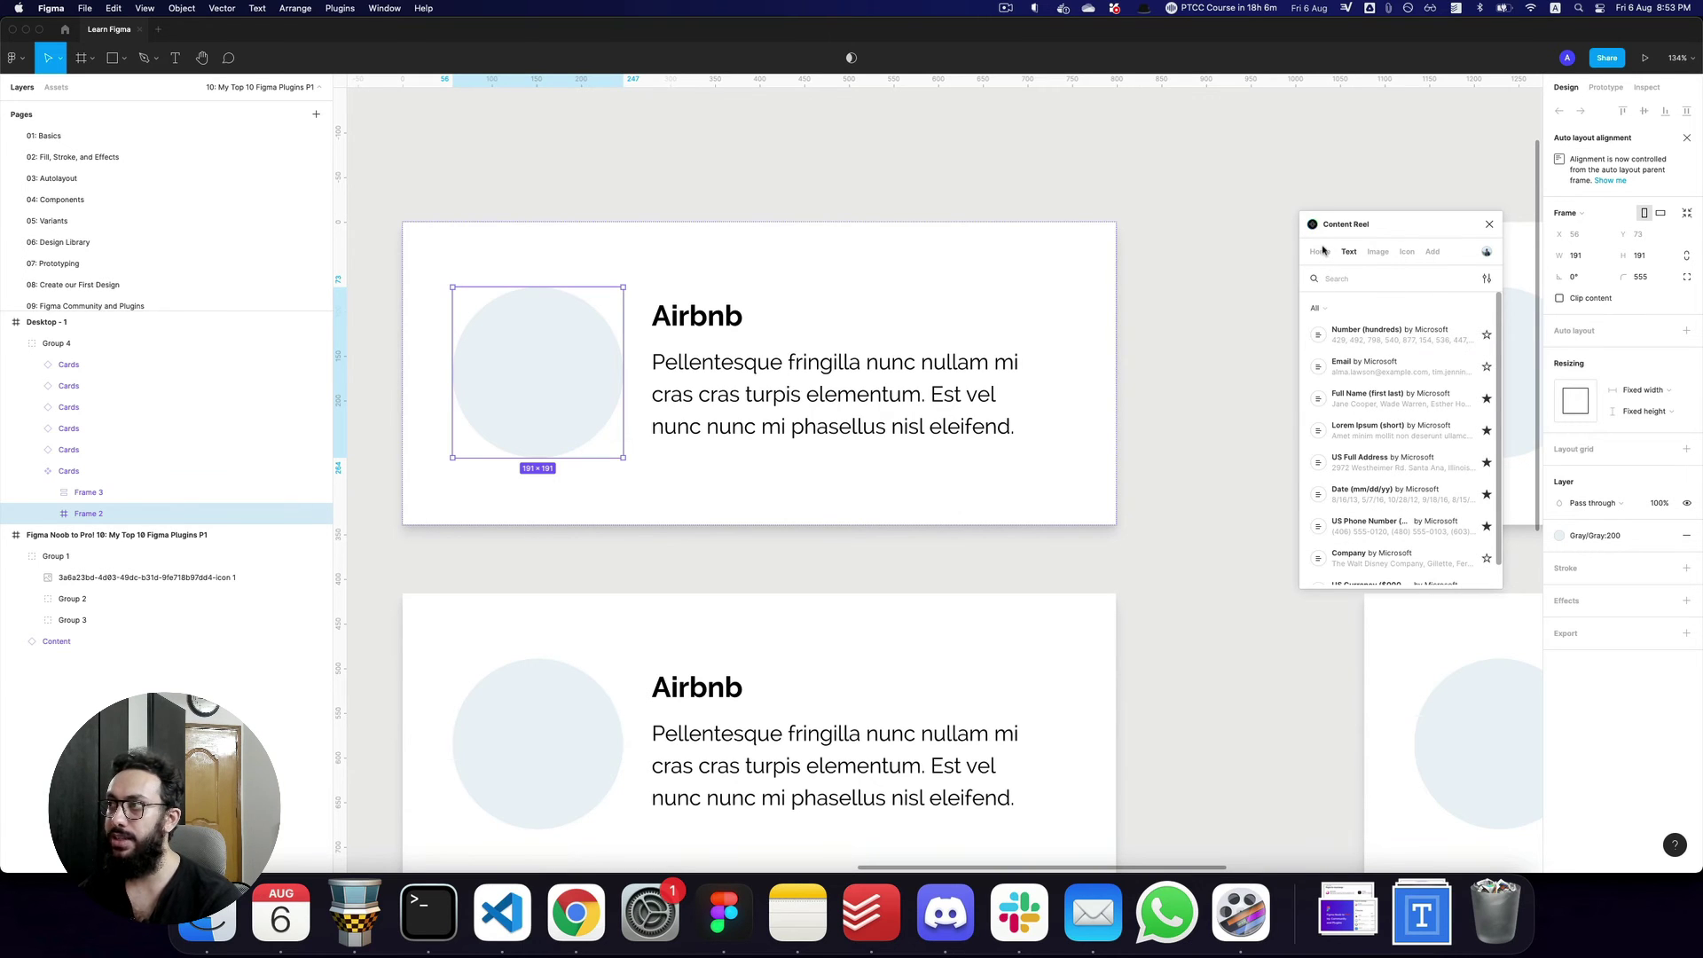
left_click(1376, 257)
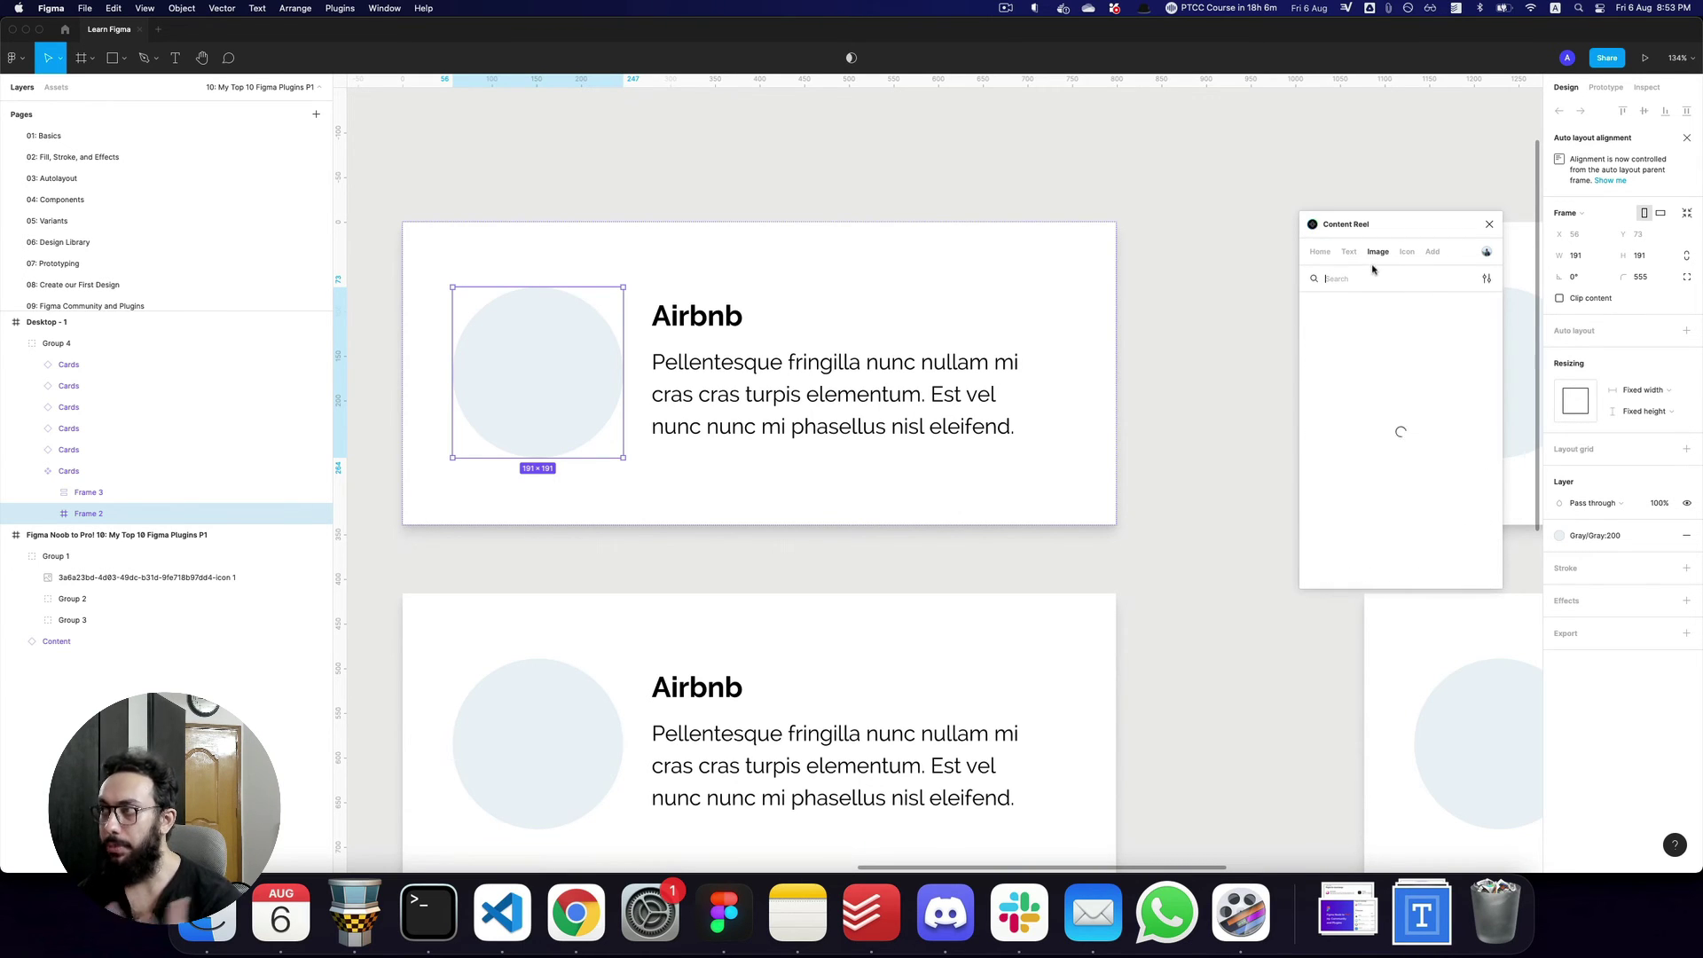
left_click(1338, 360)
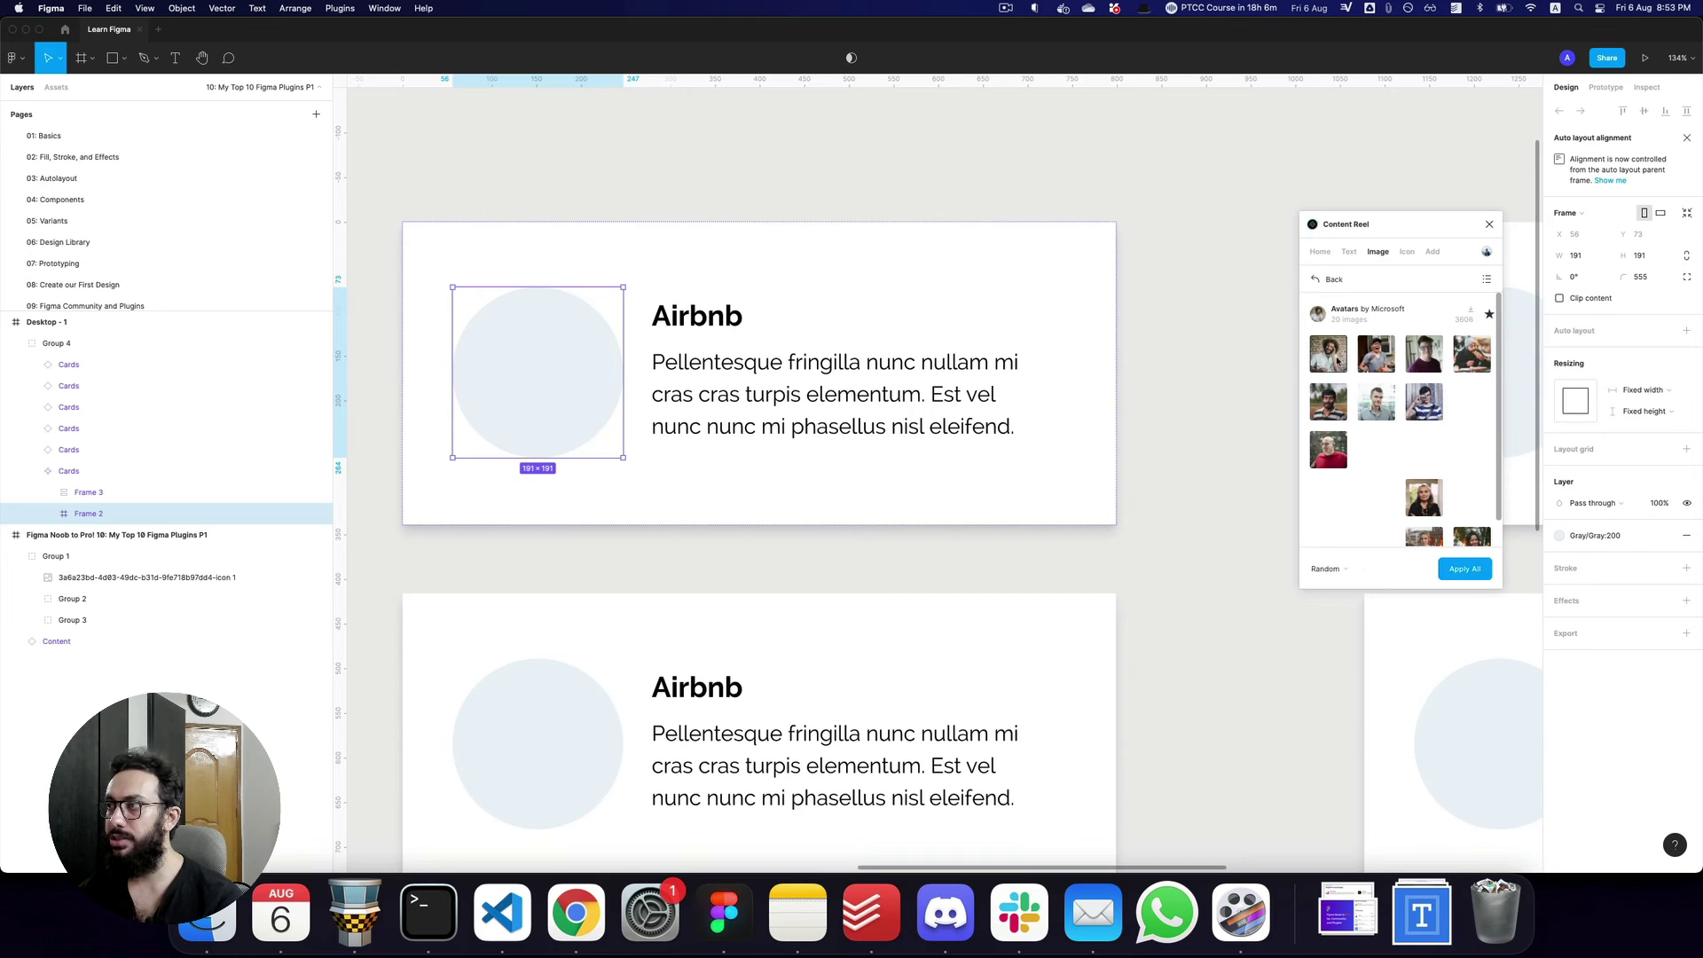
left_click(1338, 359)
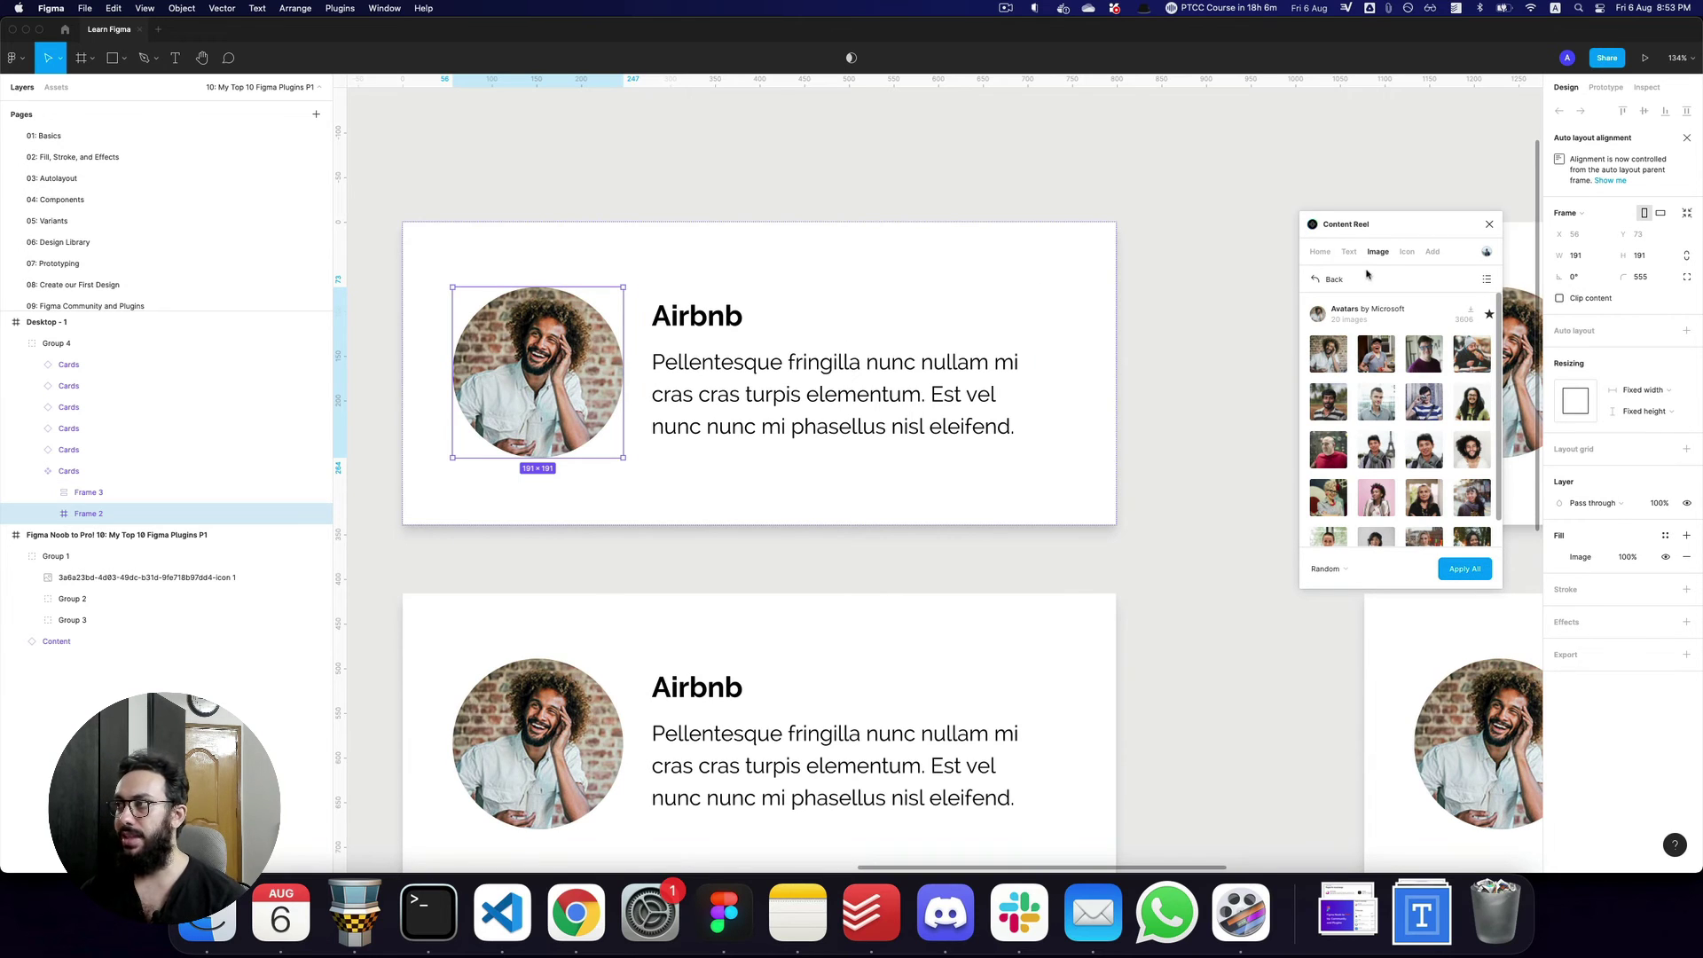
Leave a duplicate instance in the first card's place and move the main Cards component out of Desktop - 1, below the title frame.
left_click(1068, 213)
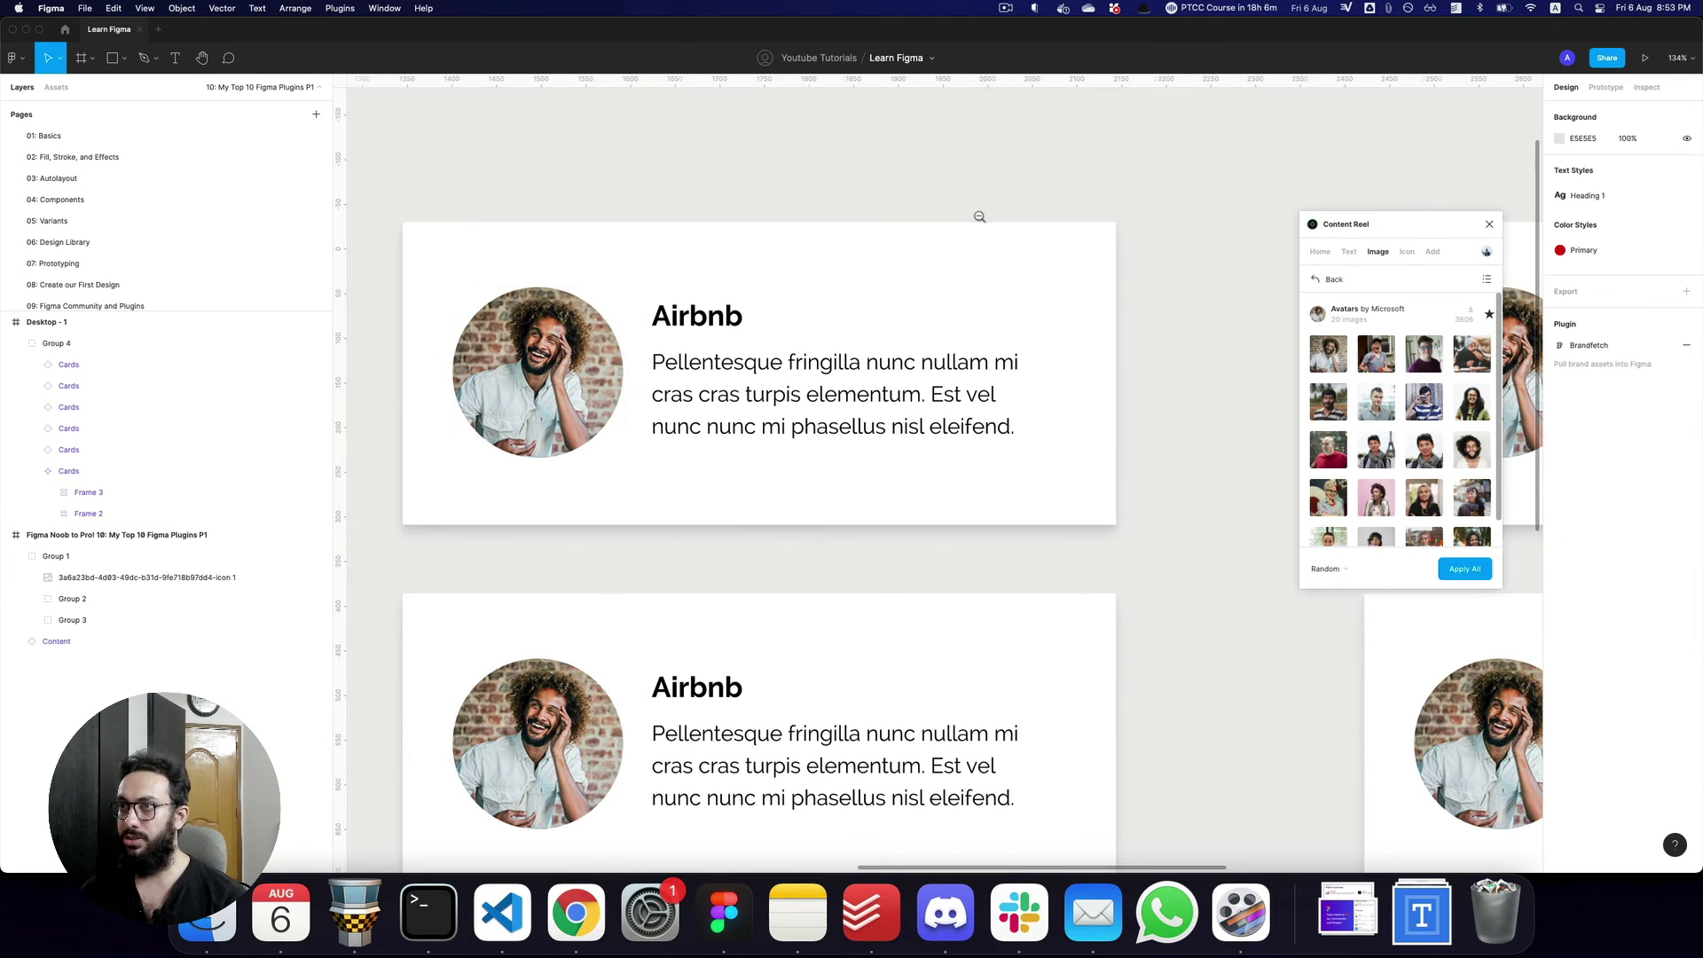
key("minus")
left_click(931, 263)
key("super+d")
key("minus")
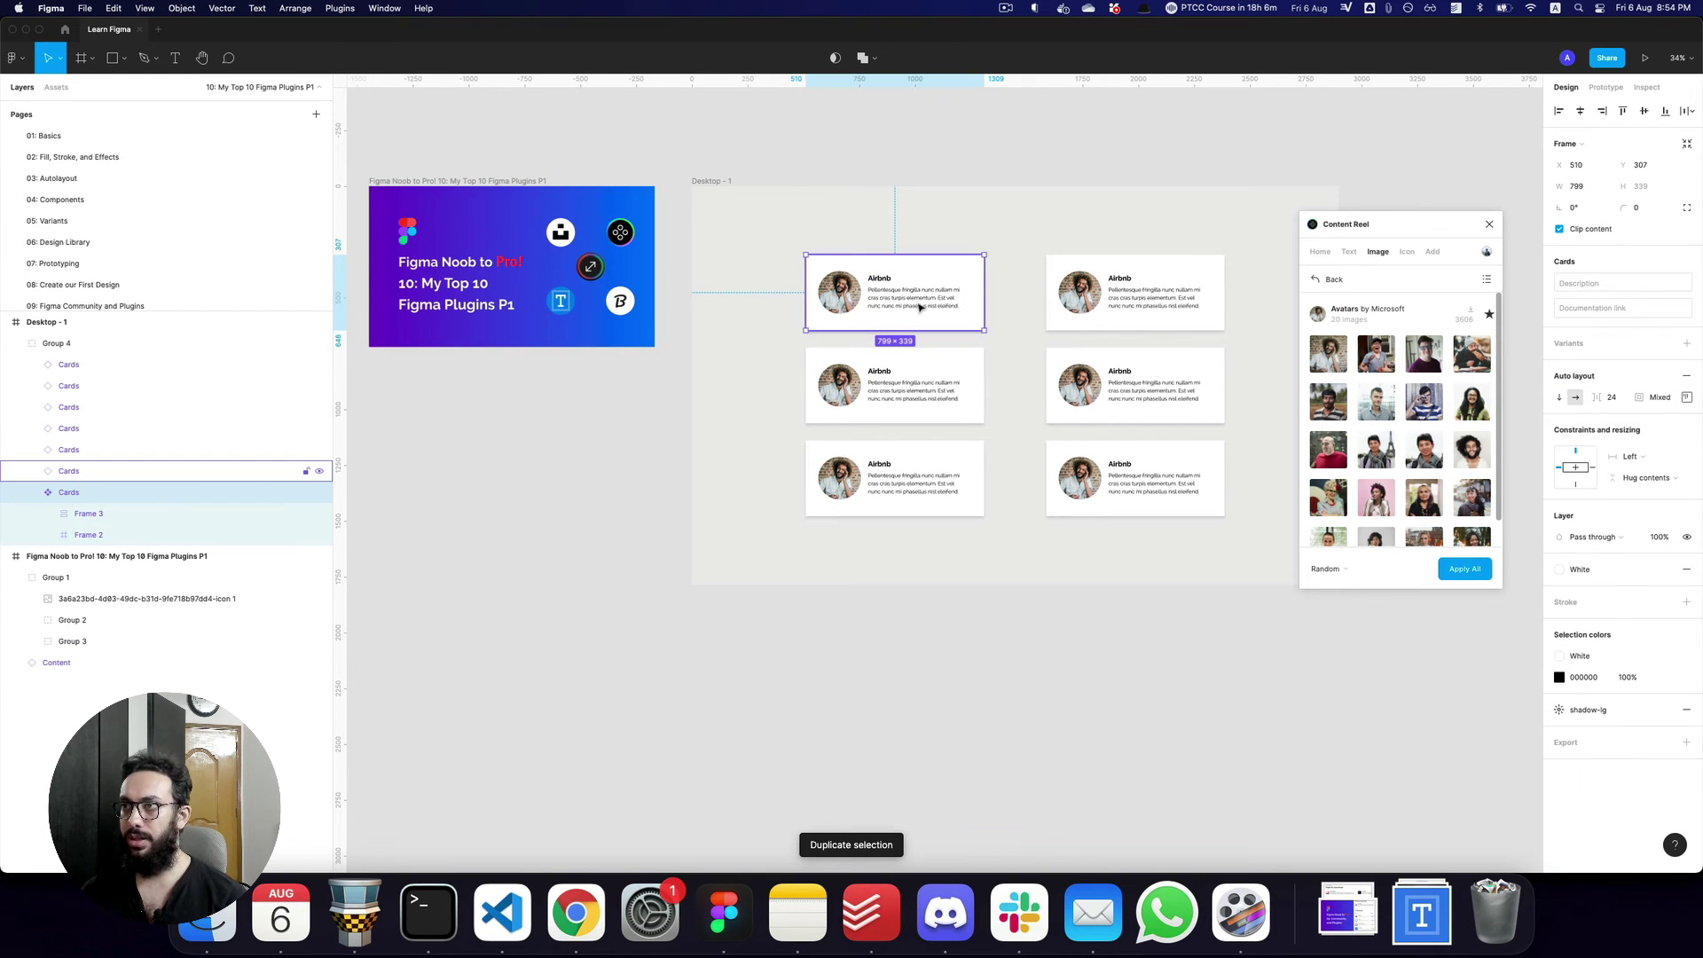
key("super+z")
left_click_drag(917, 264, 807, 373)
left_click_drag(920, 350, 1060, 159)
key("super+v")
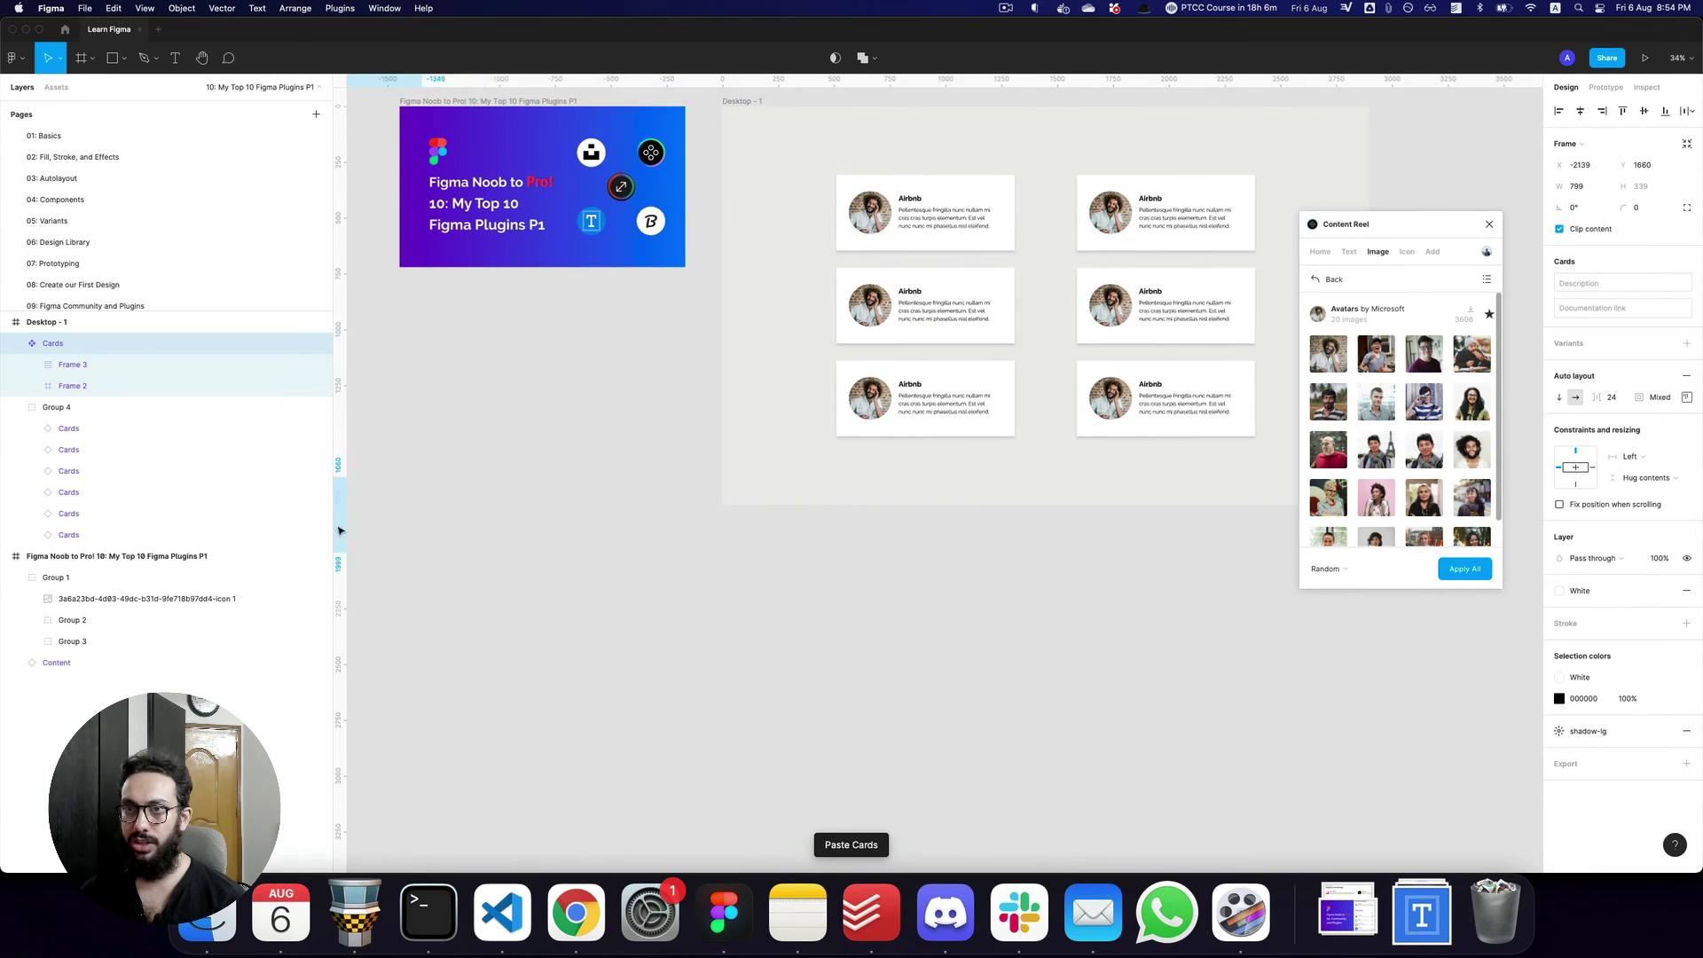
left_click_drag(936, 229, 539, 518)
scroll(627, 387, "right", 3)
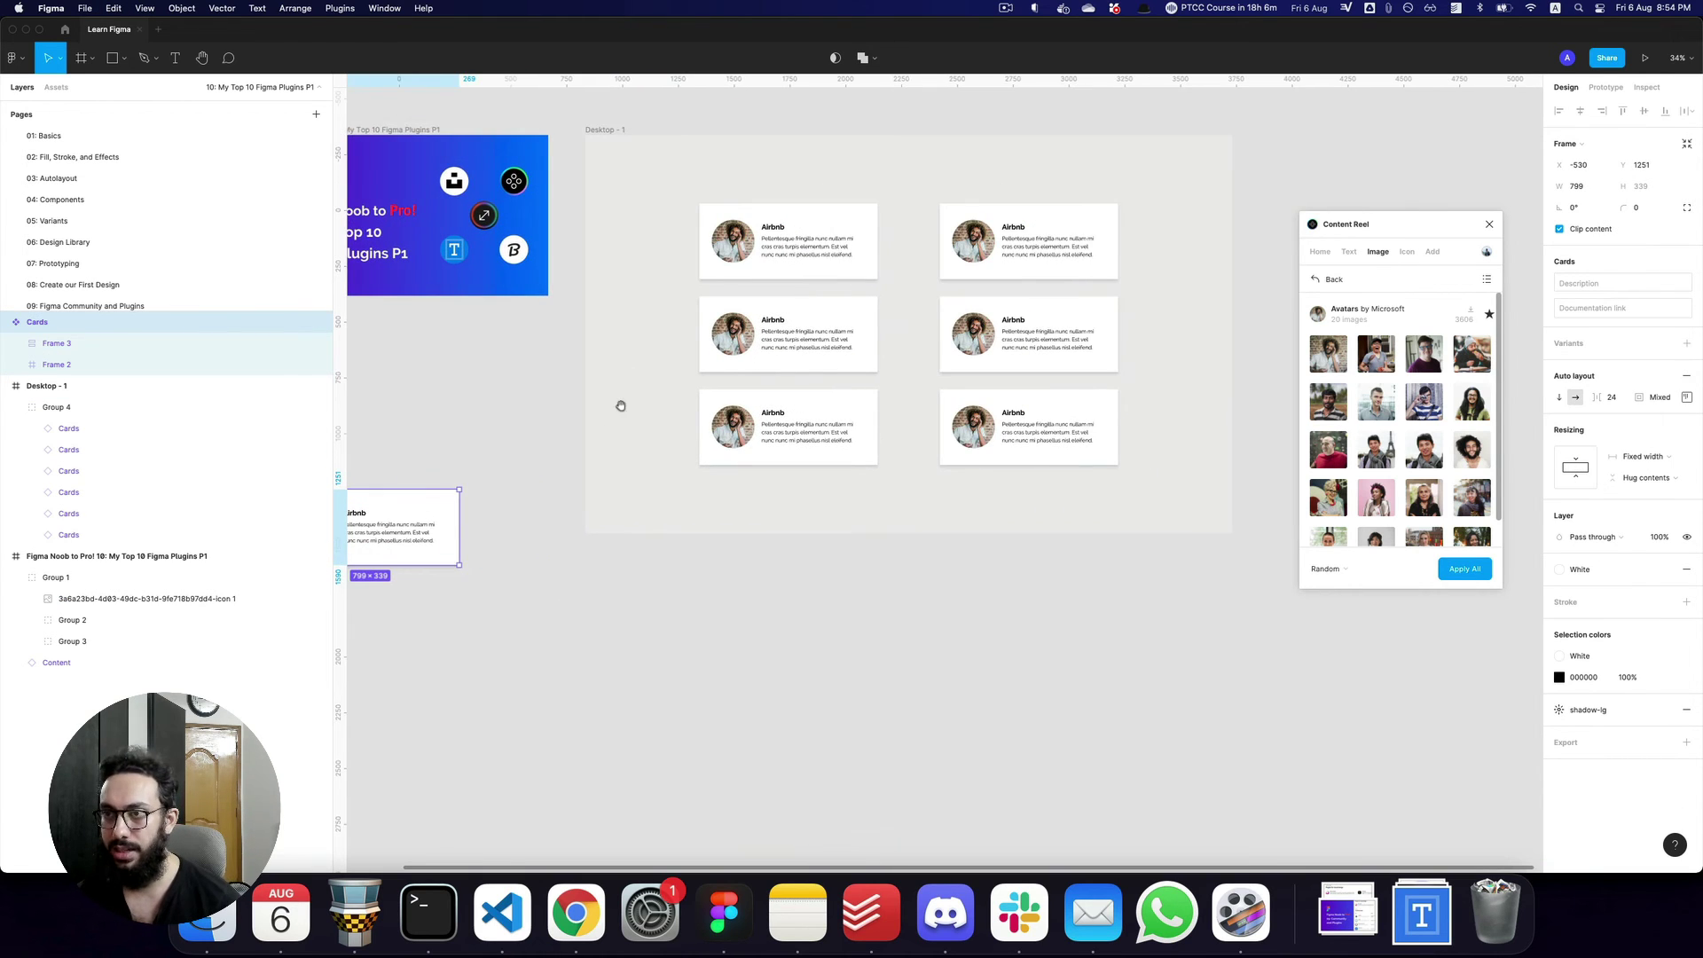
Rename the title text layer of the main Cards component as Full name.
left_click(787, 232, "super")
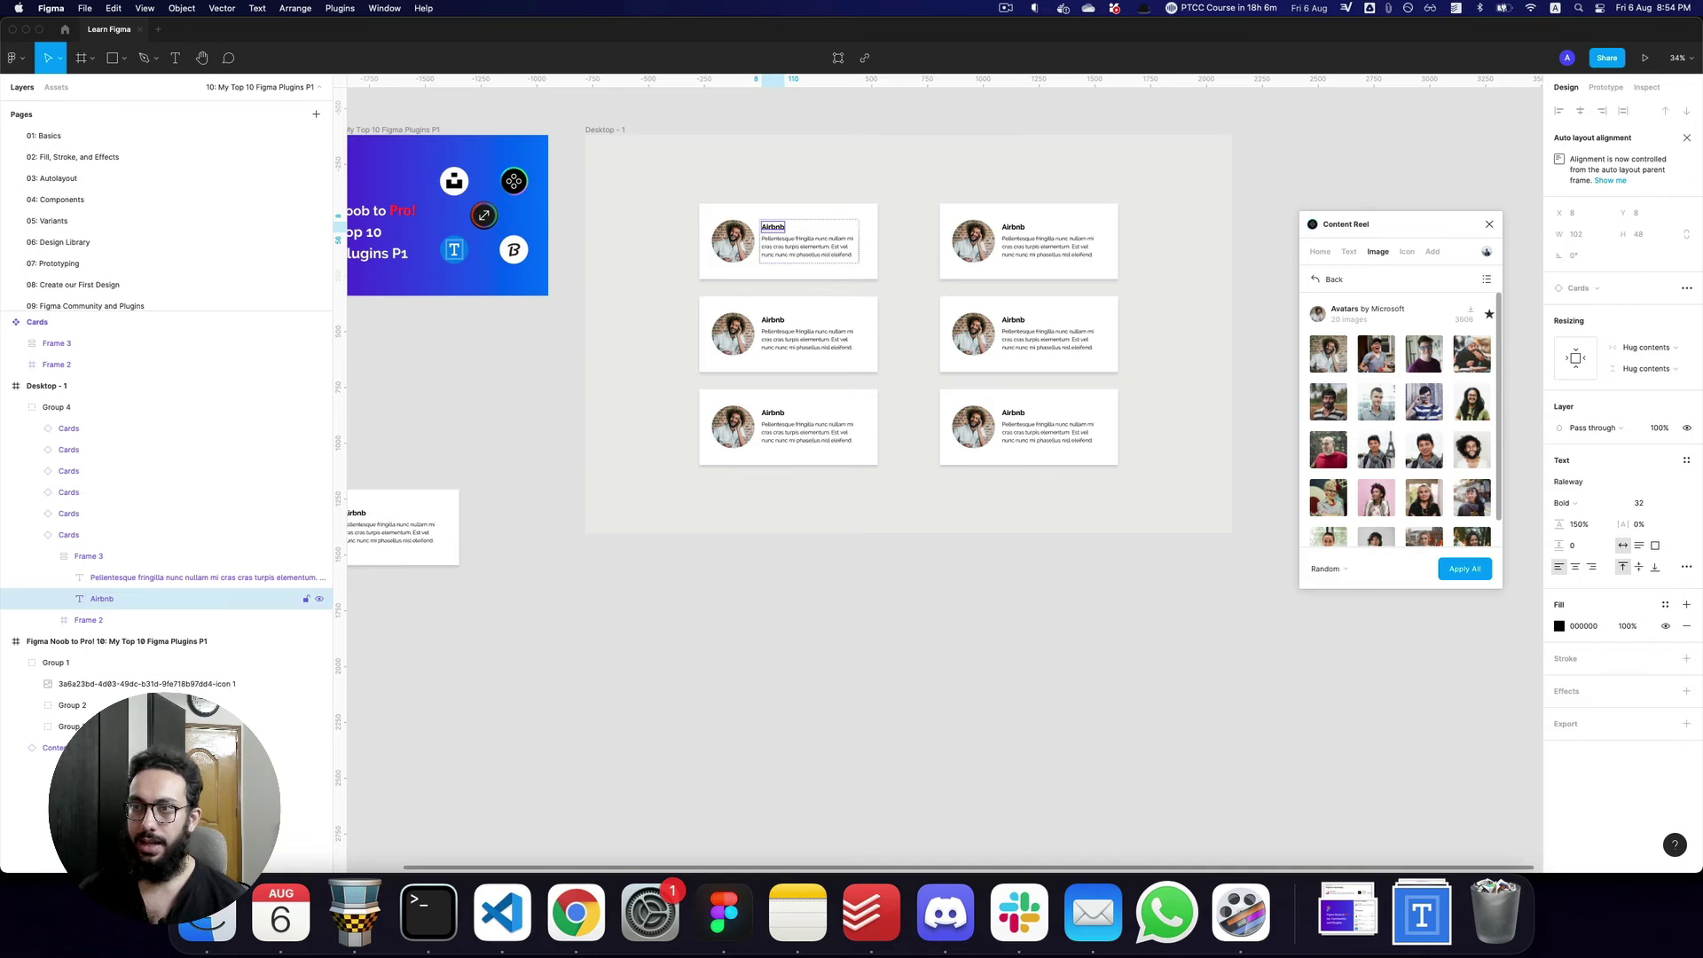
scroll(533, 576, "left", 3)
left_click(577, 514, "super")
key("super+r")
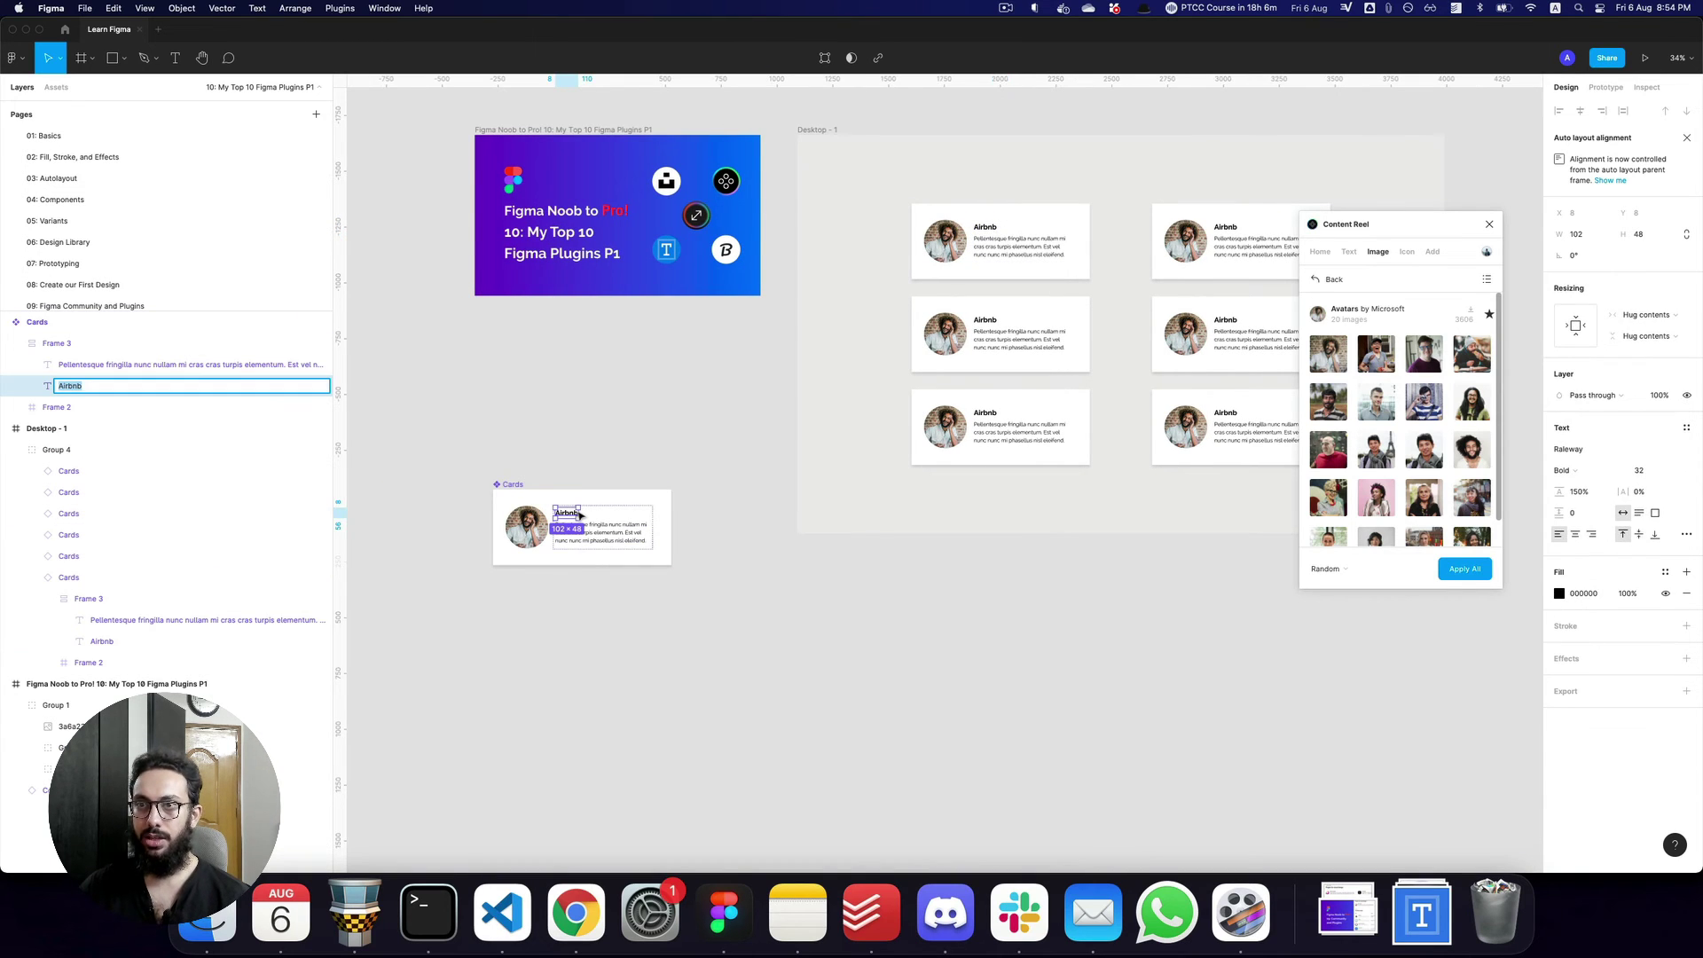
type("Username")
key("Return")
key("super+r")
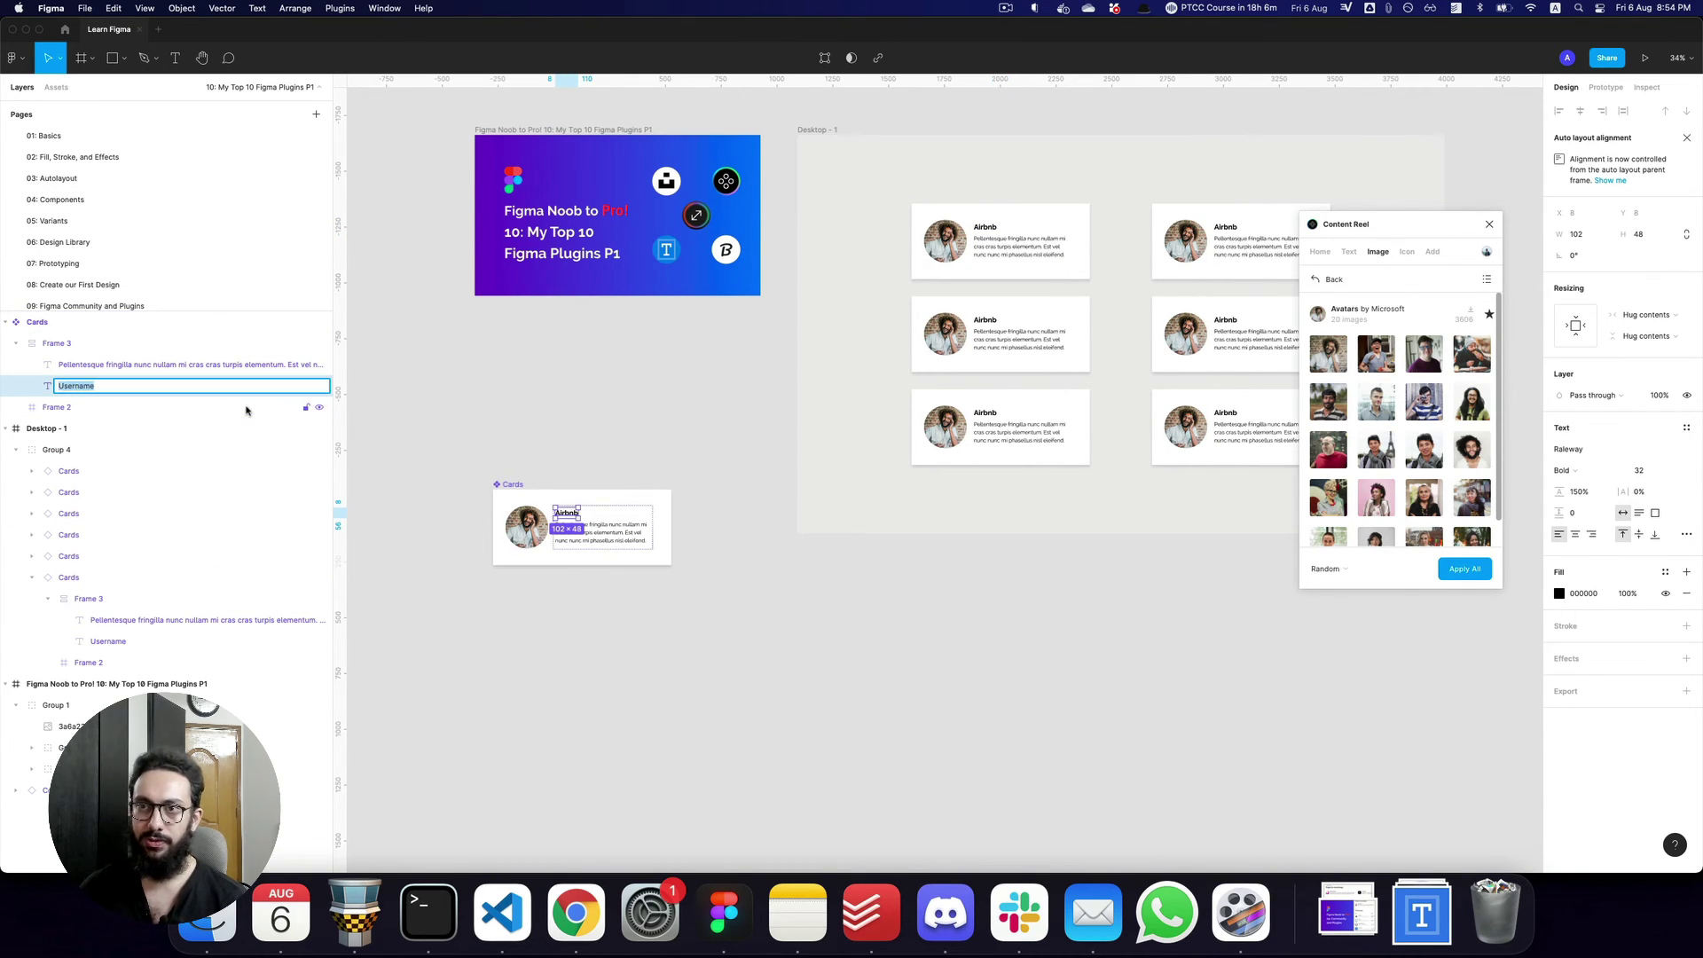
type("Full")
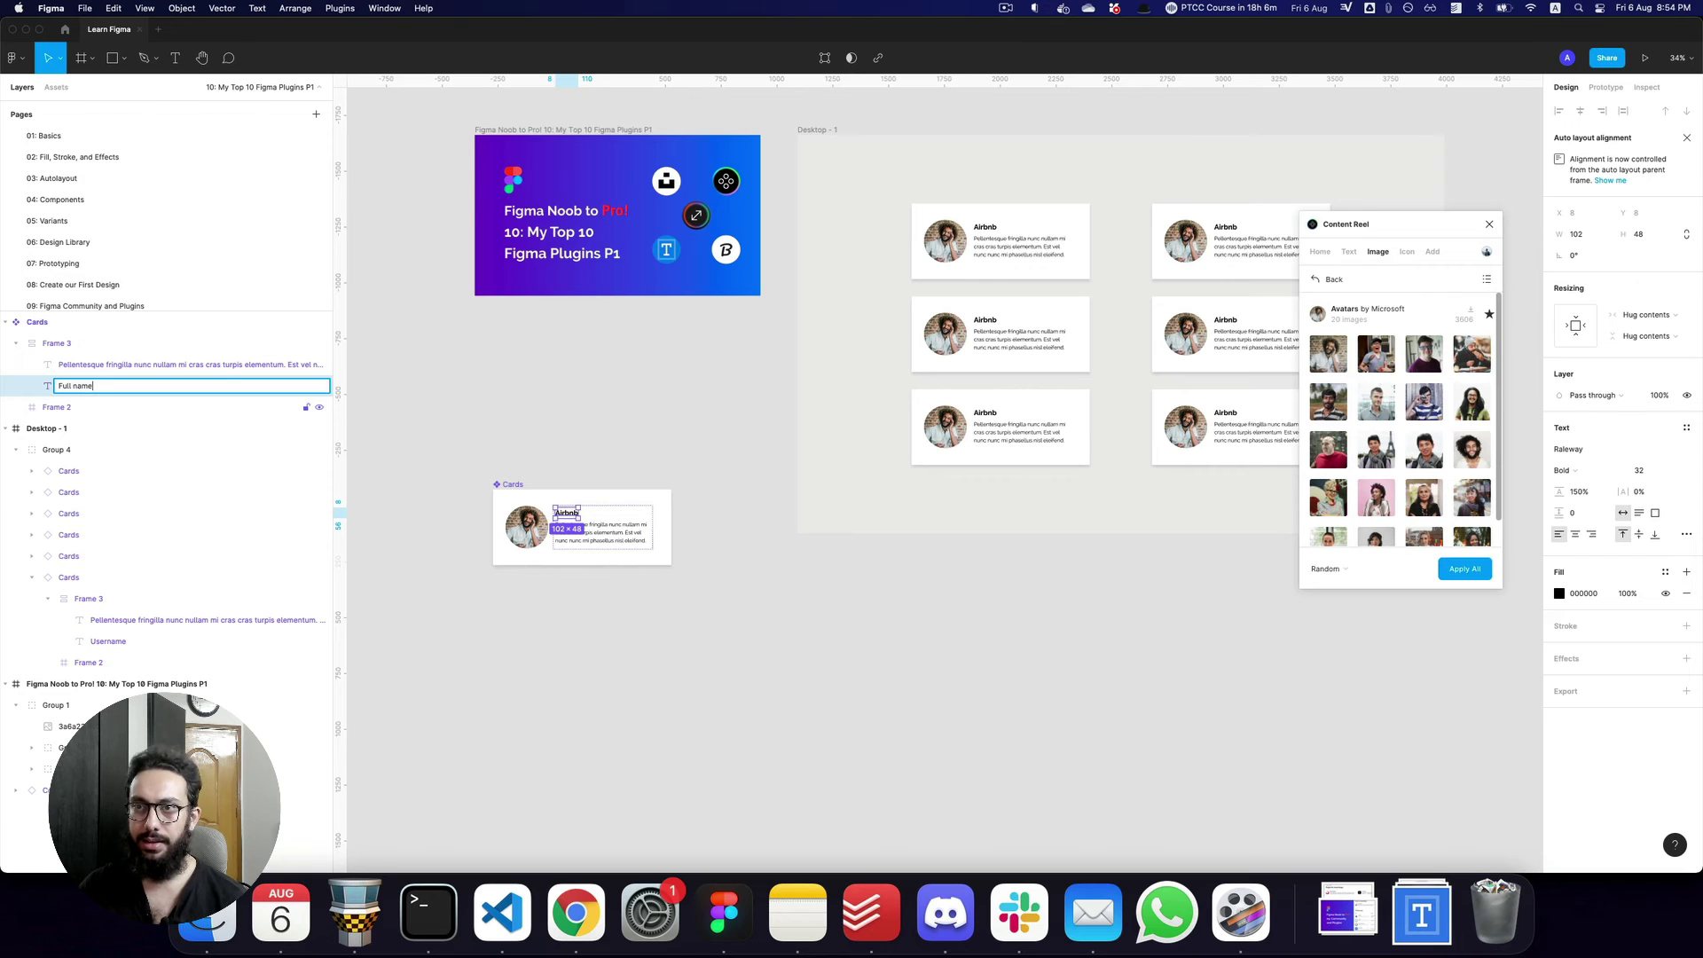
key("Return")
Duplicate the description text in the main component, replace the upper copy with "Date of birth" and make it auto width.
scroll(592, 532, "up", 3)
left_click(593, 531)
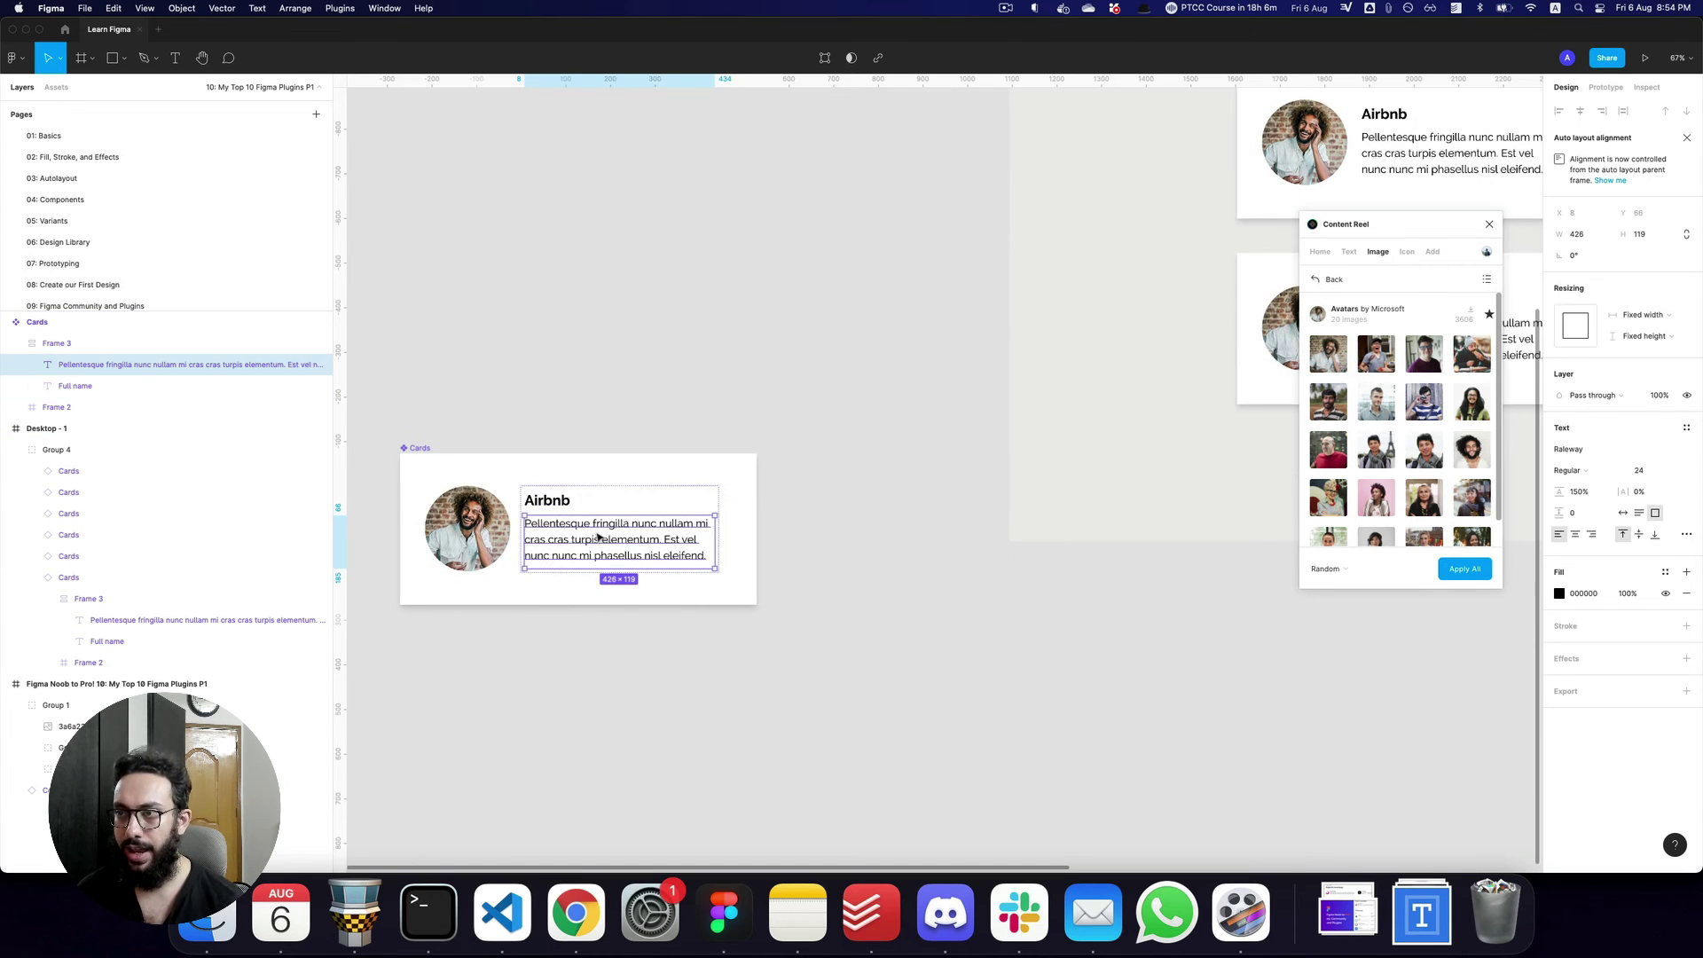
key("super+d")
double_click(598, 537)
key("super+a")
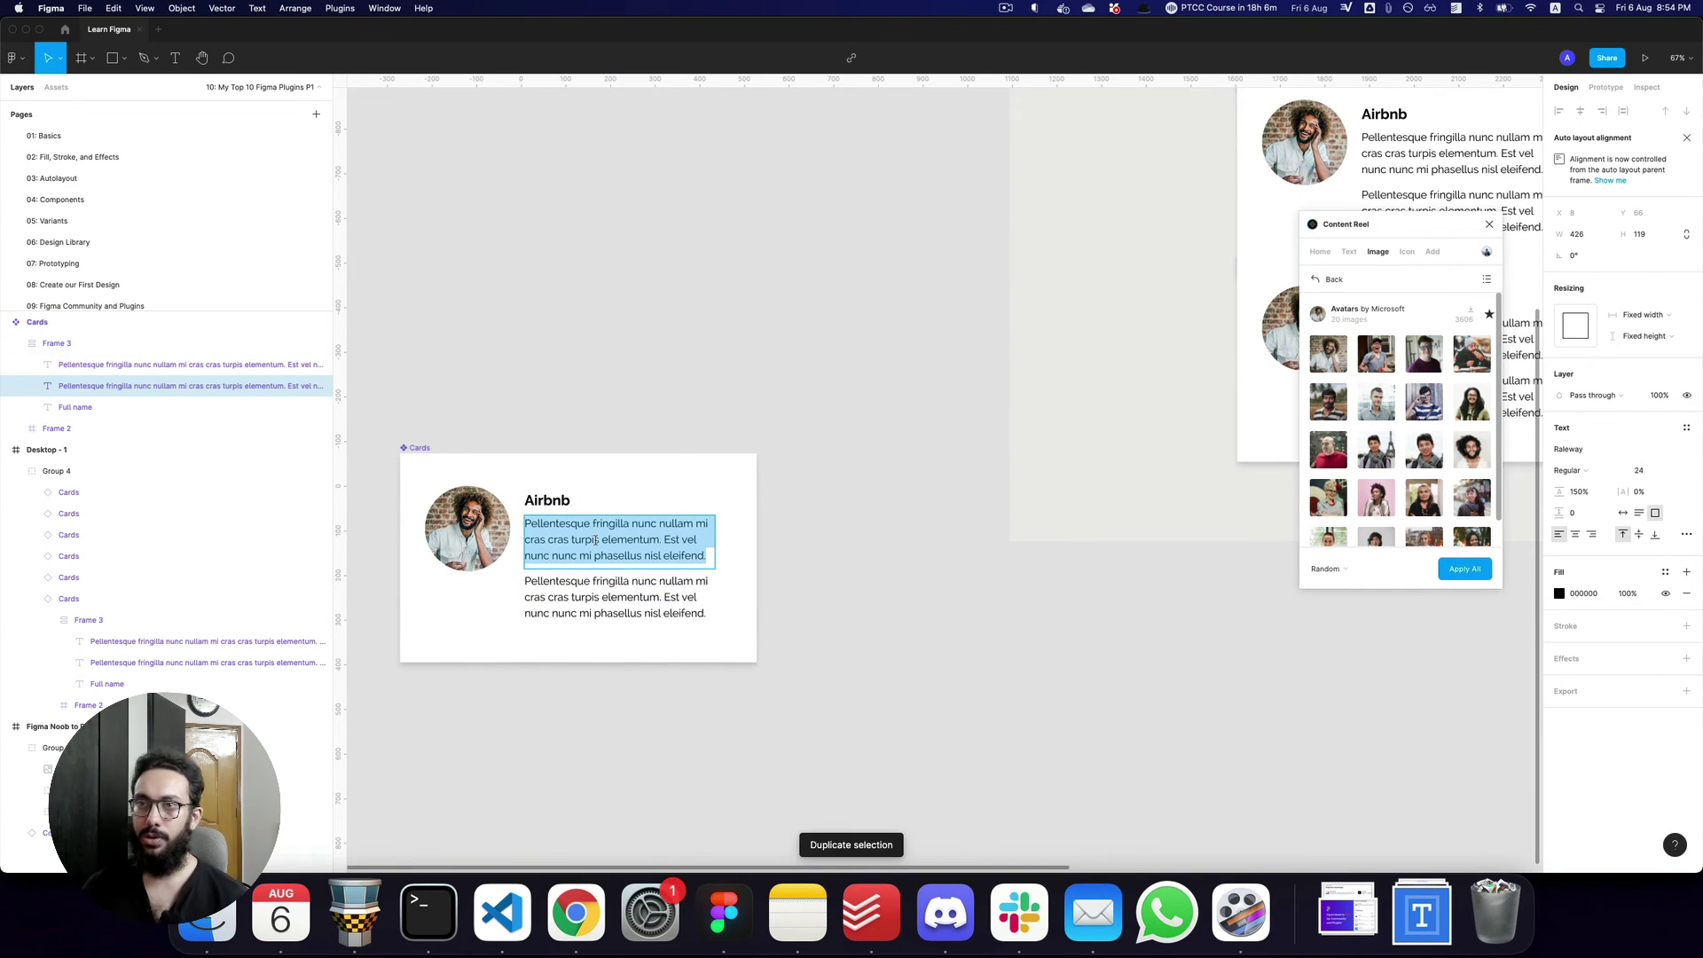
type("Date of birth")
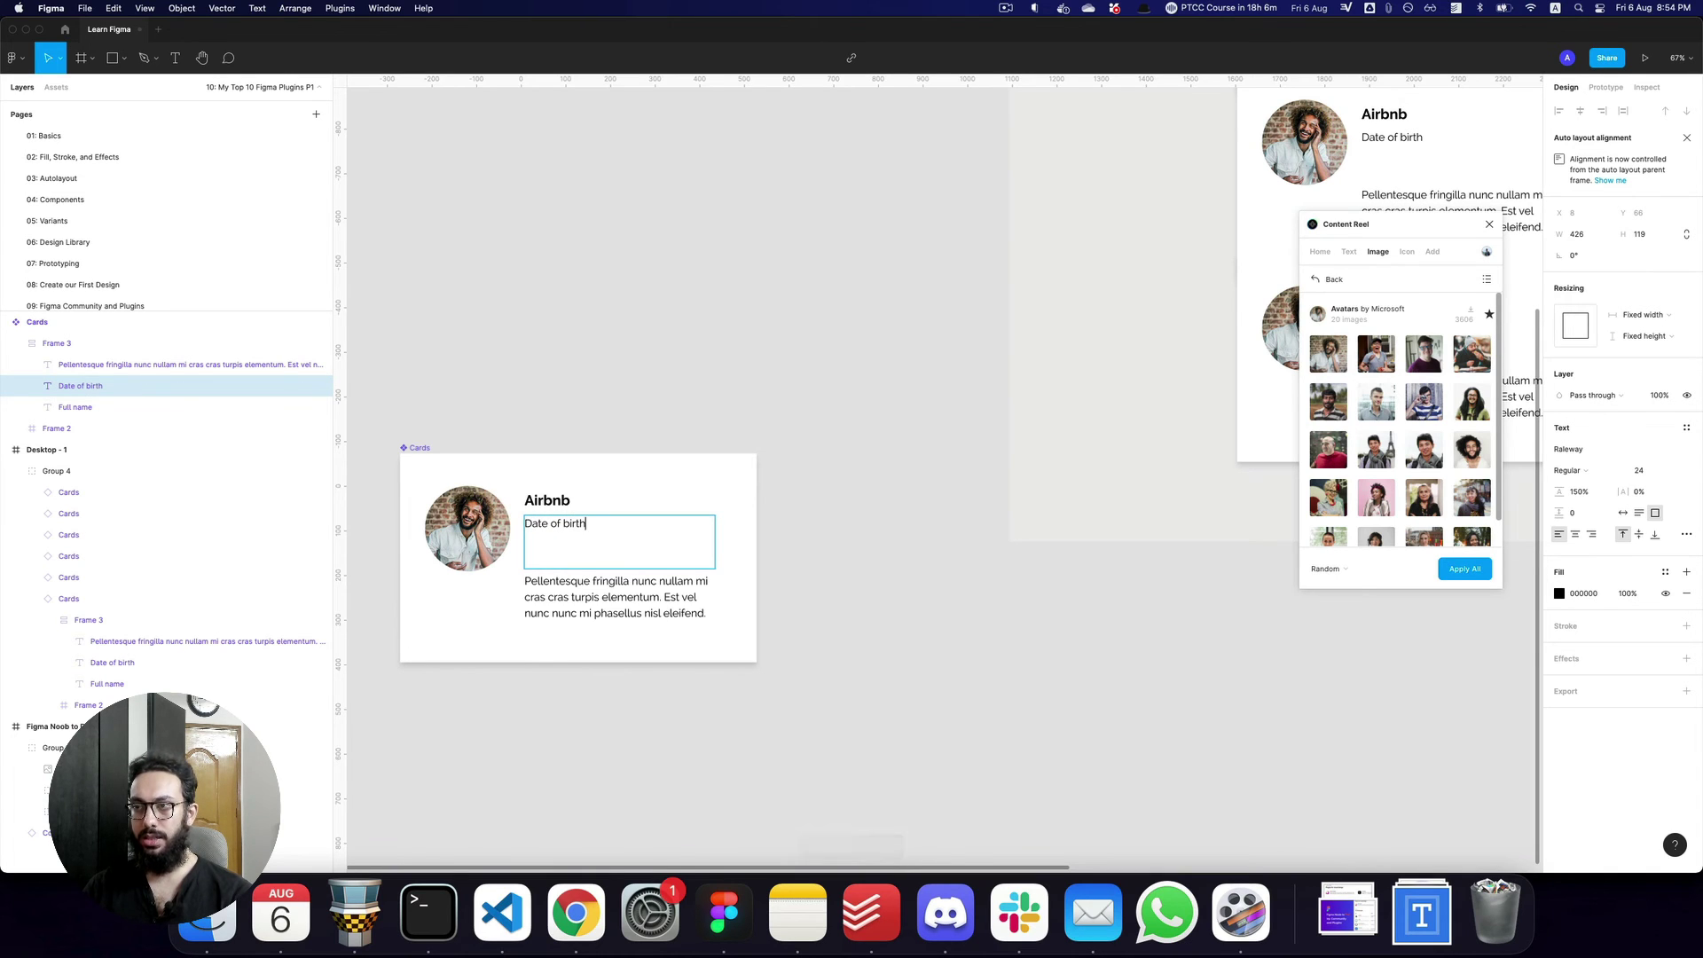
key("Escape")
left_click(1623, 514)
Replace the remaining description paragraph in the main component with "Occupation" and fit its box to the text.
left_click(655, 574)
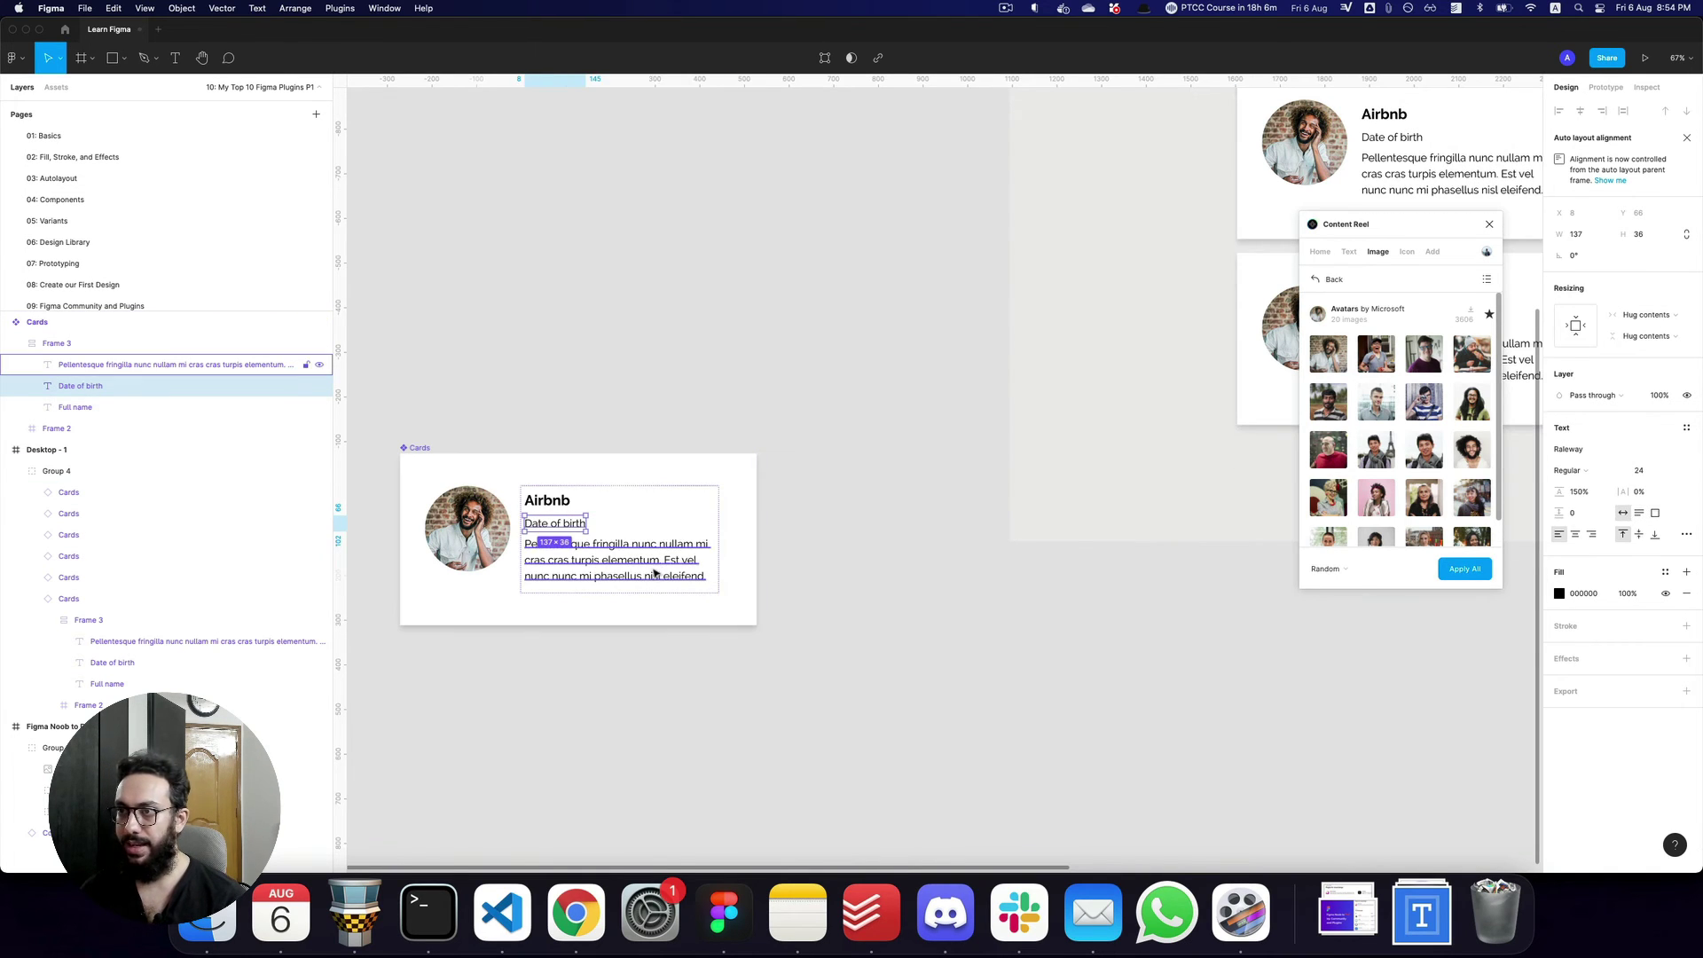
double_click(656, 574)
type("Occu")
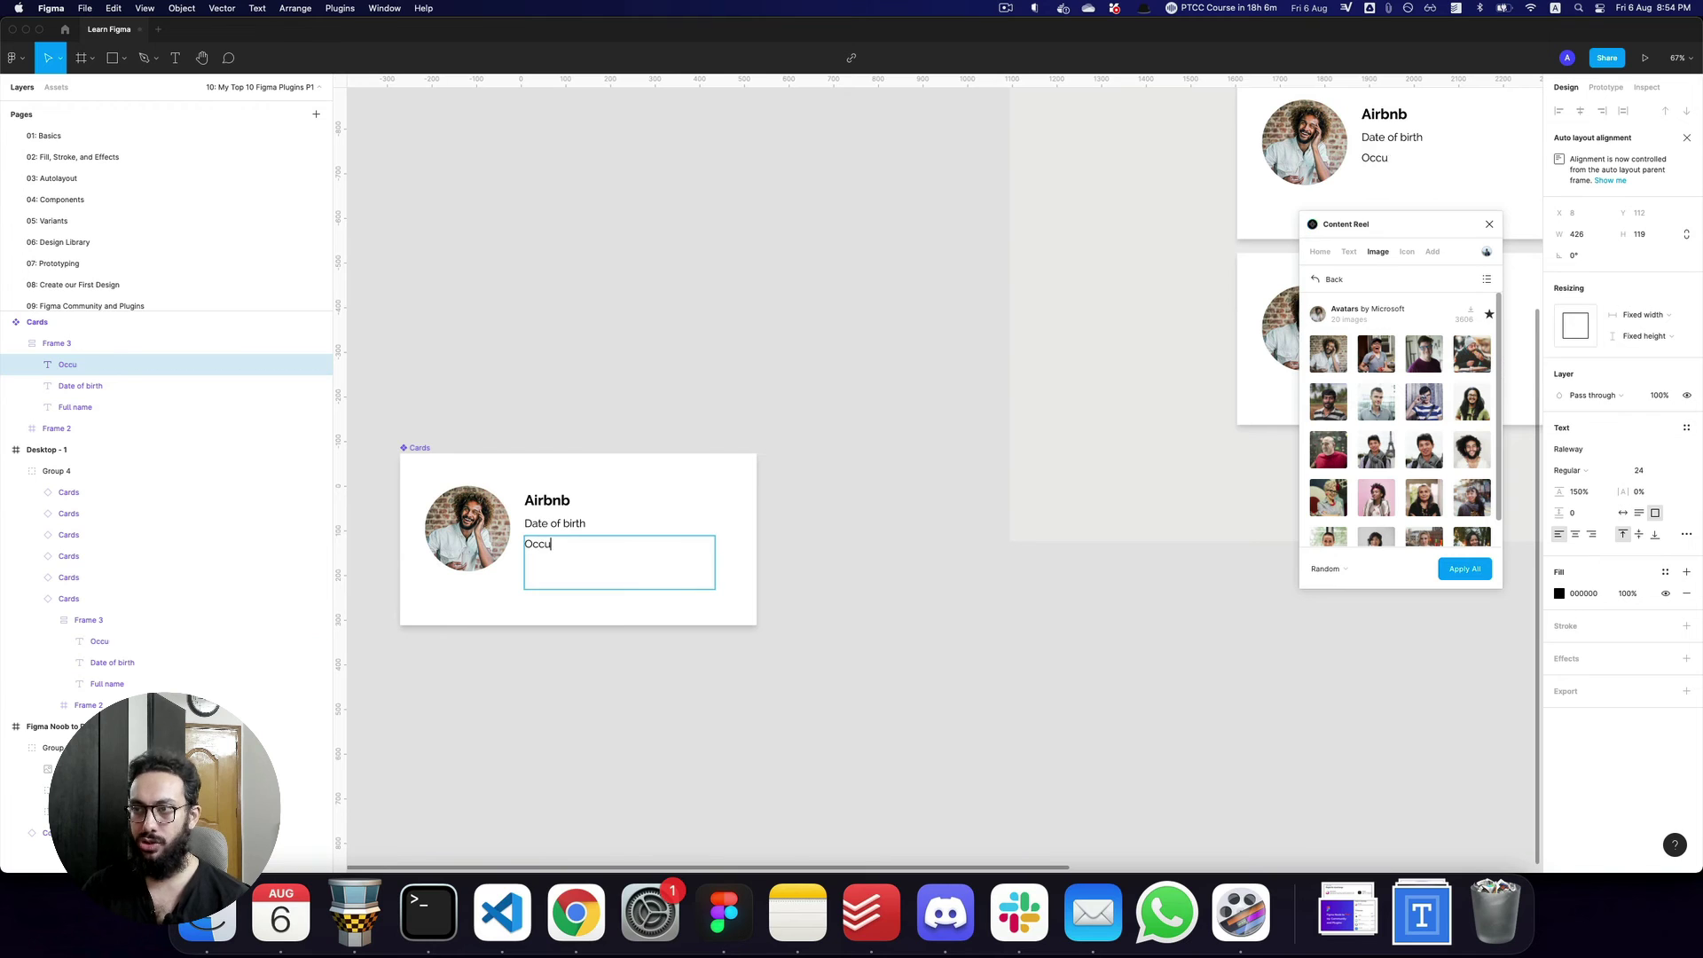
type("pation")
key("Escape")
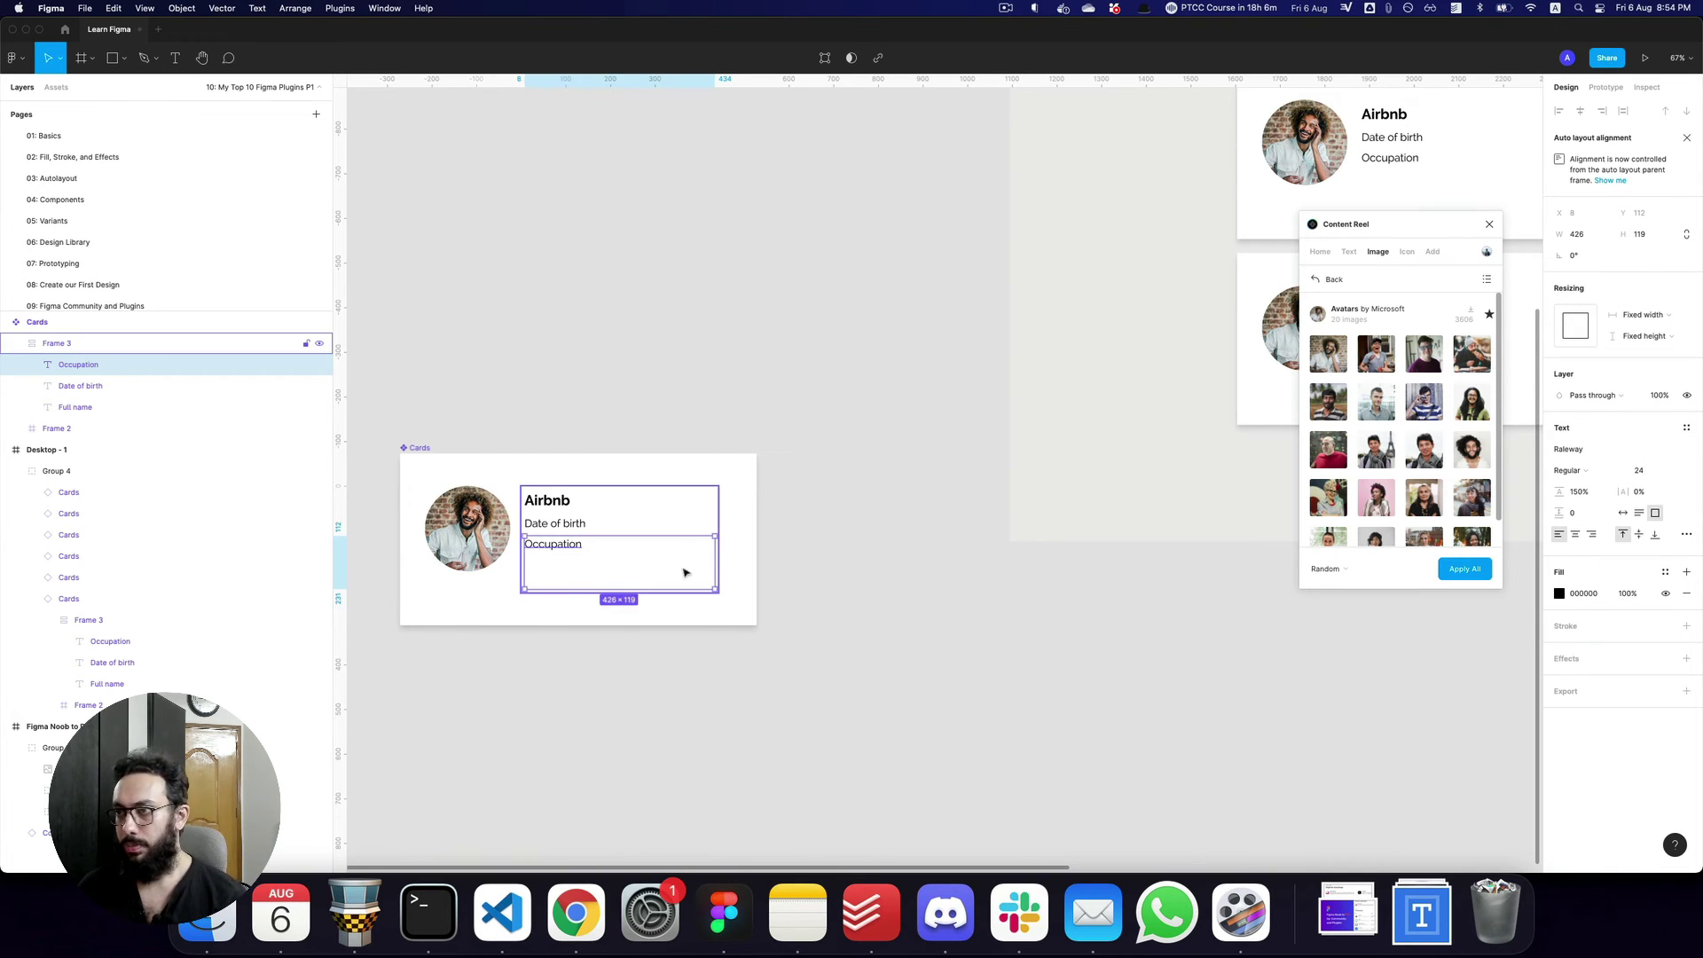
left_click(1017, 623)
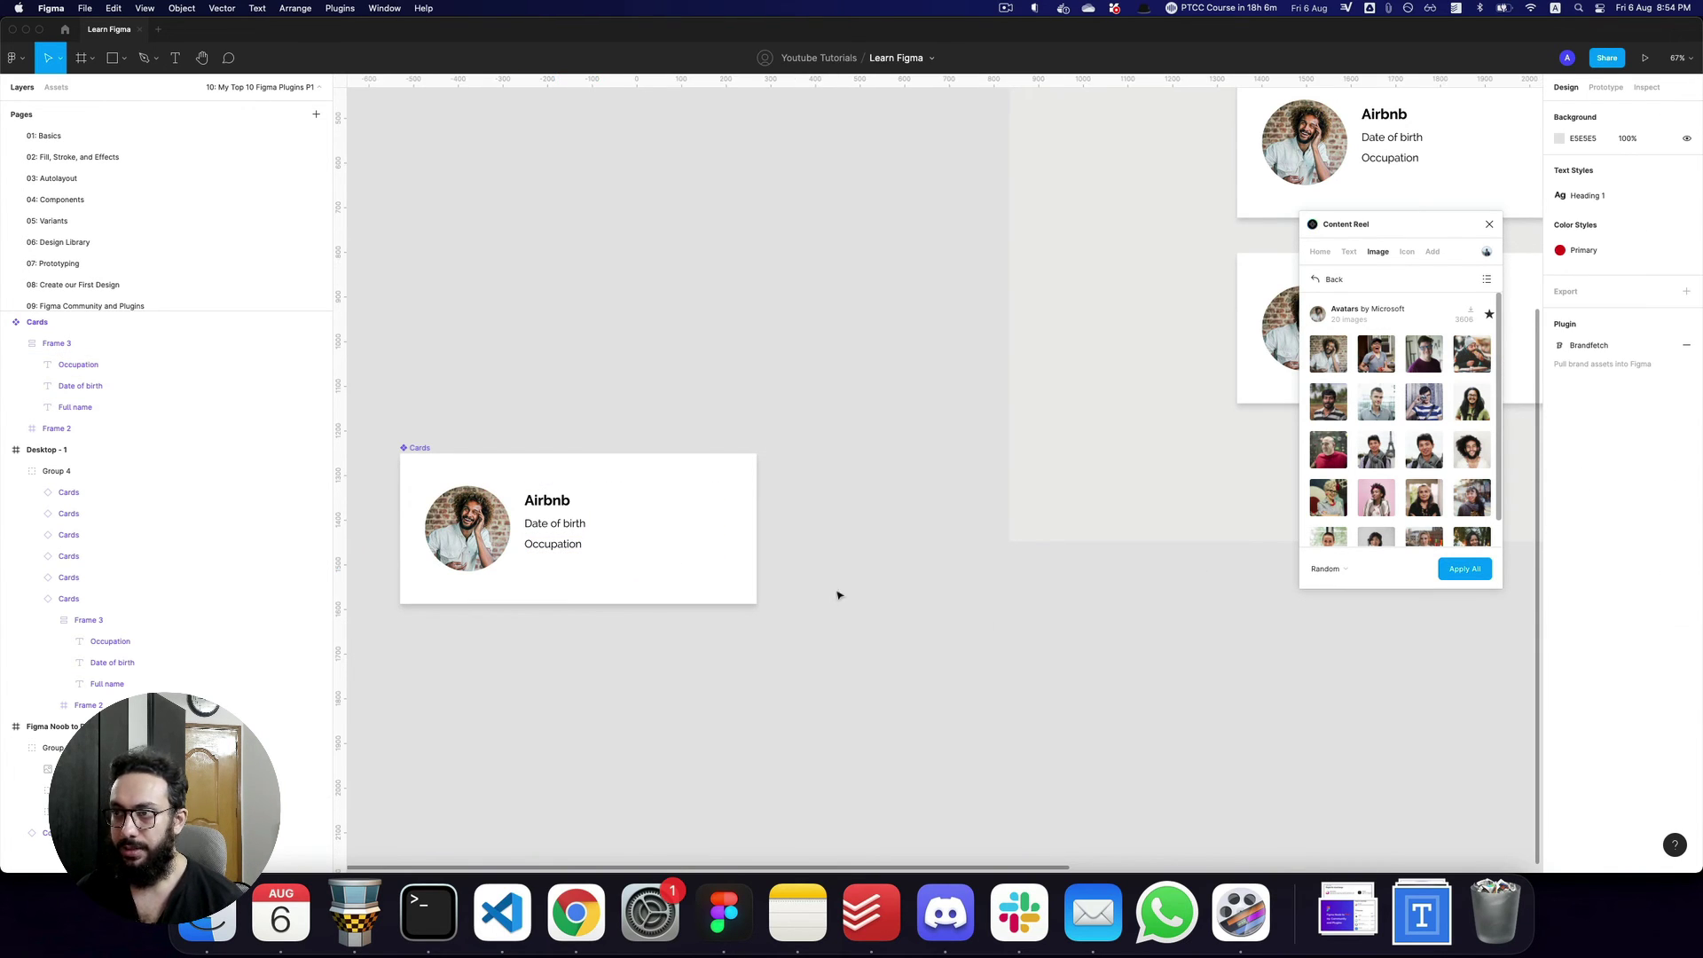
Fill the circles of all six grid cards with random Avatars, and replace those with the UI Faces Male set found by searching "male".
scroll(599, 533, "down", 5)
left_click_drag(795, 513, 497, 566)
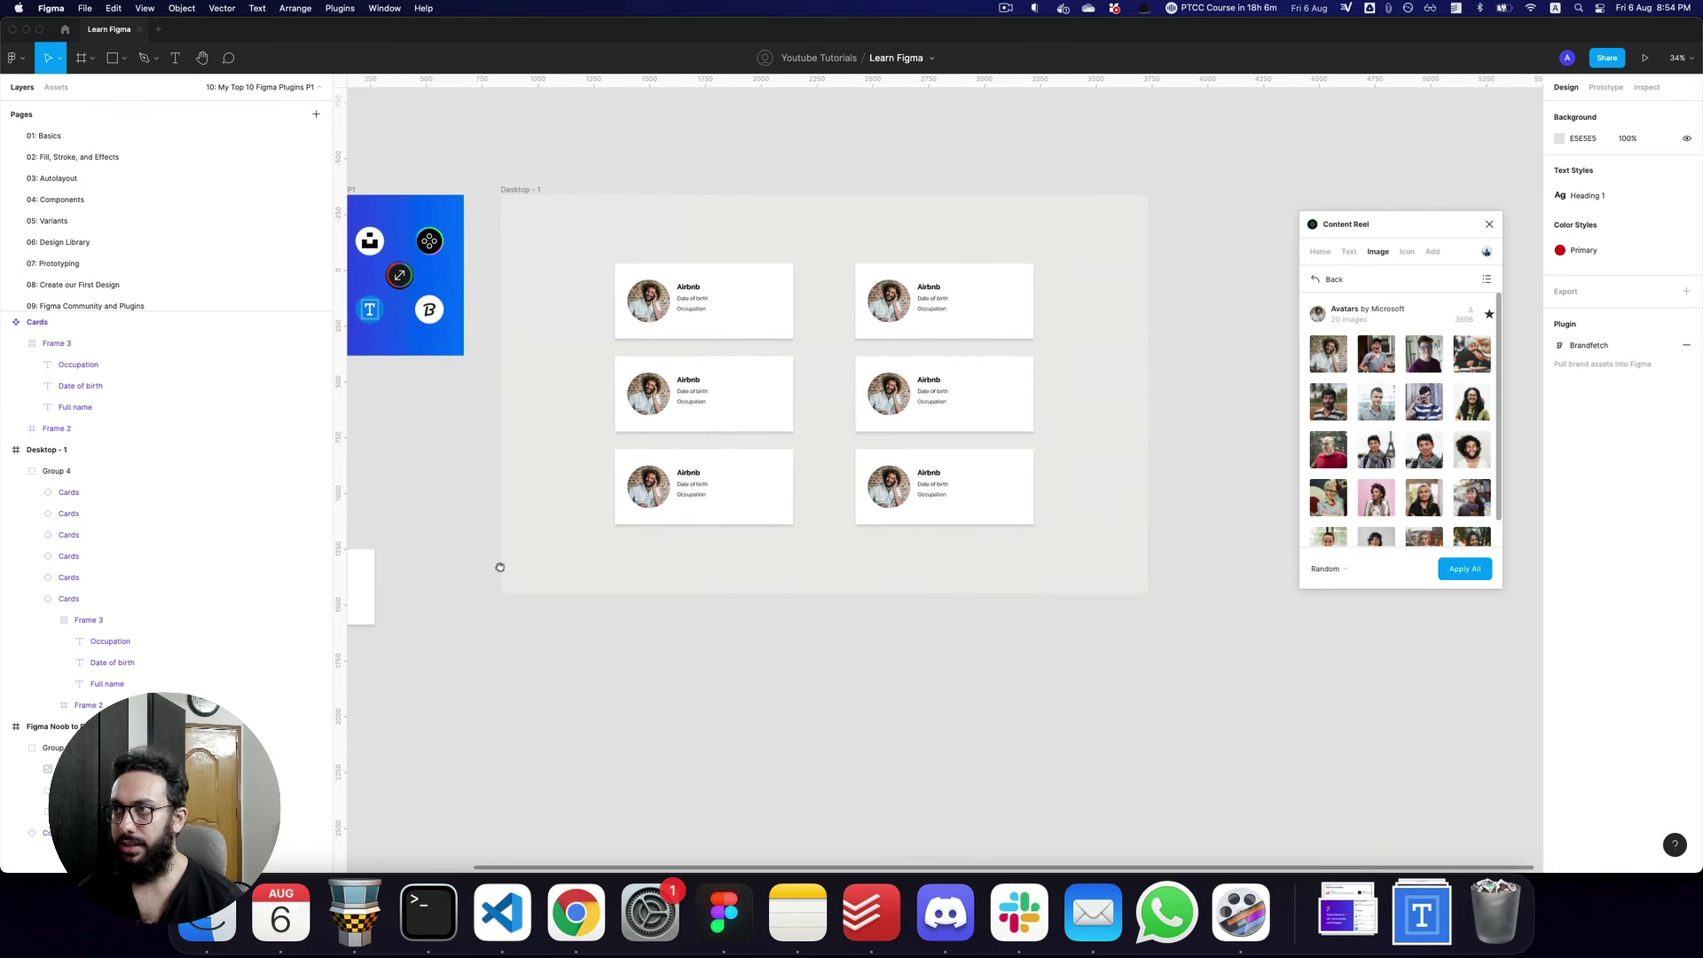
scroll(757, 285, "up", 3)
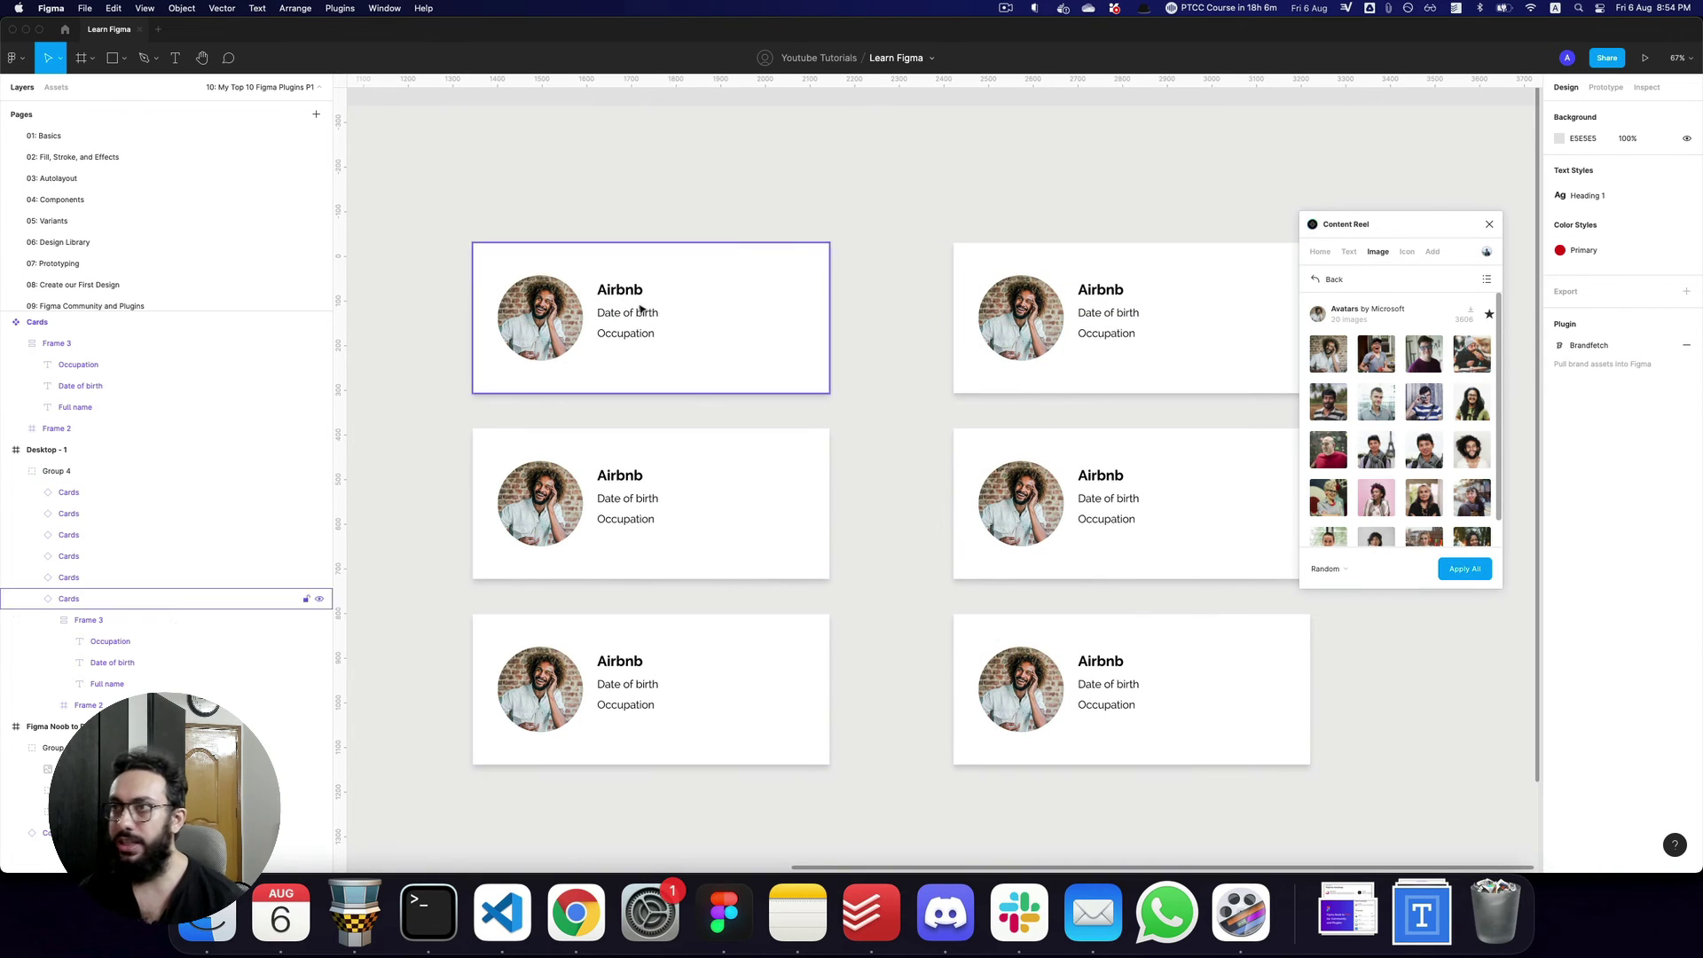
left_click(553, 321, "super")
left_click(1047, 323, "shift+super")
left_click(1025, 506, "shift+super")
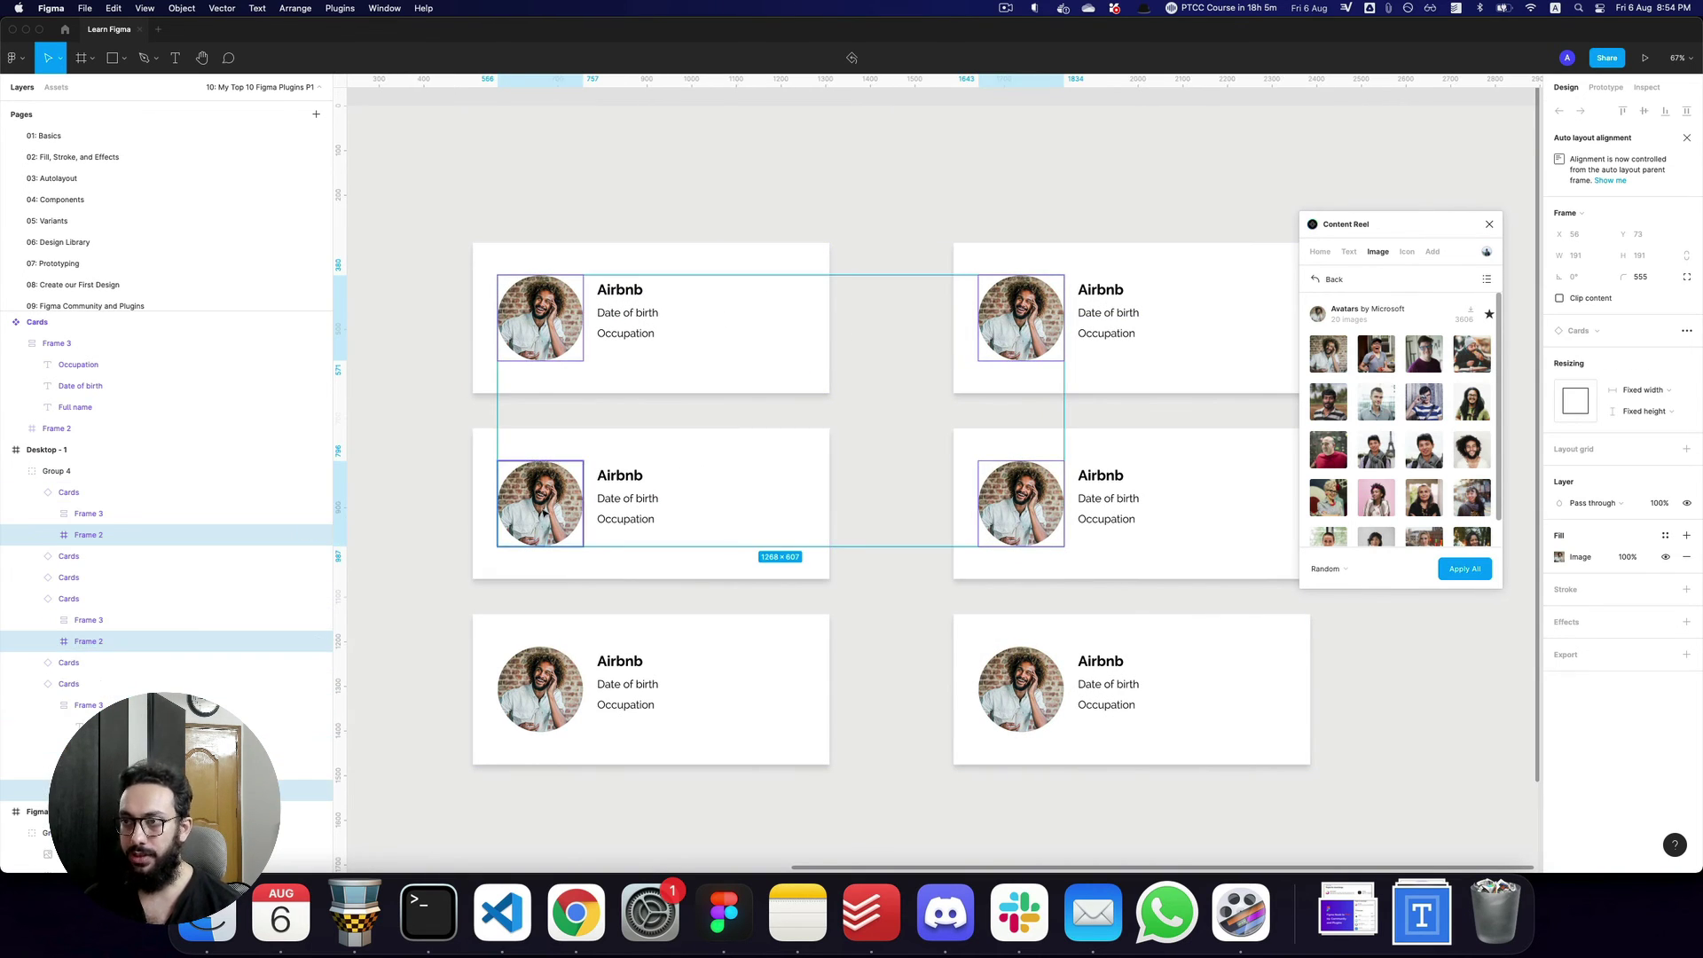
left_click(548, 507, "shift+super")
left_click(546, 688, "shift+super")
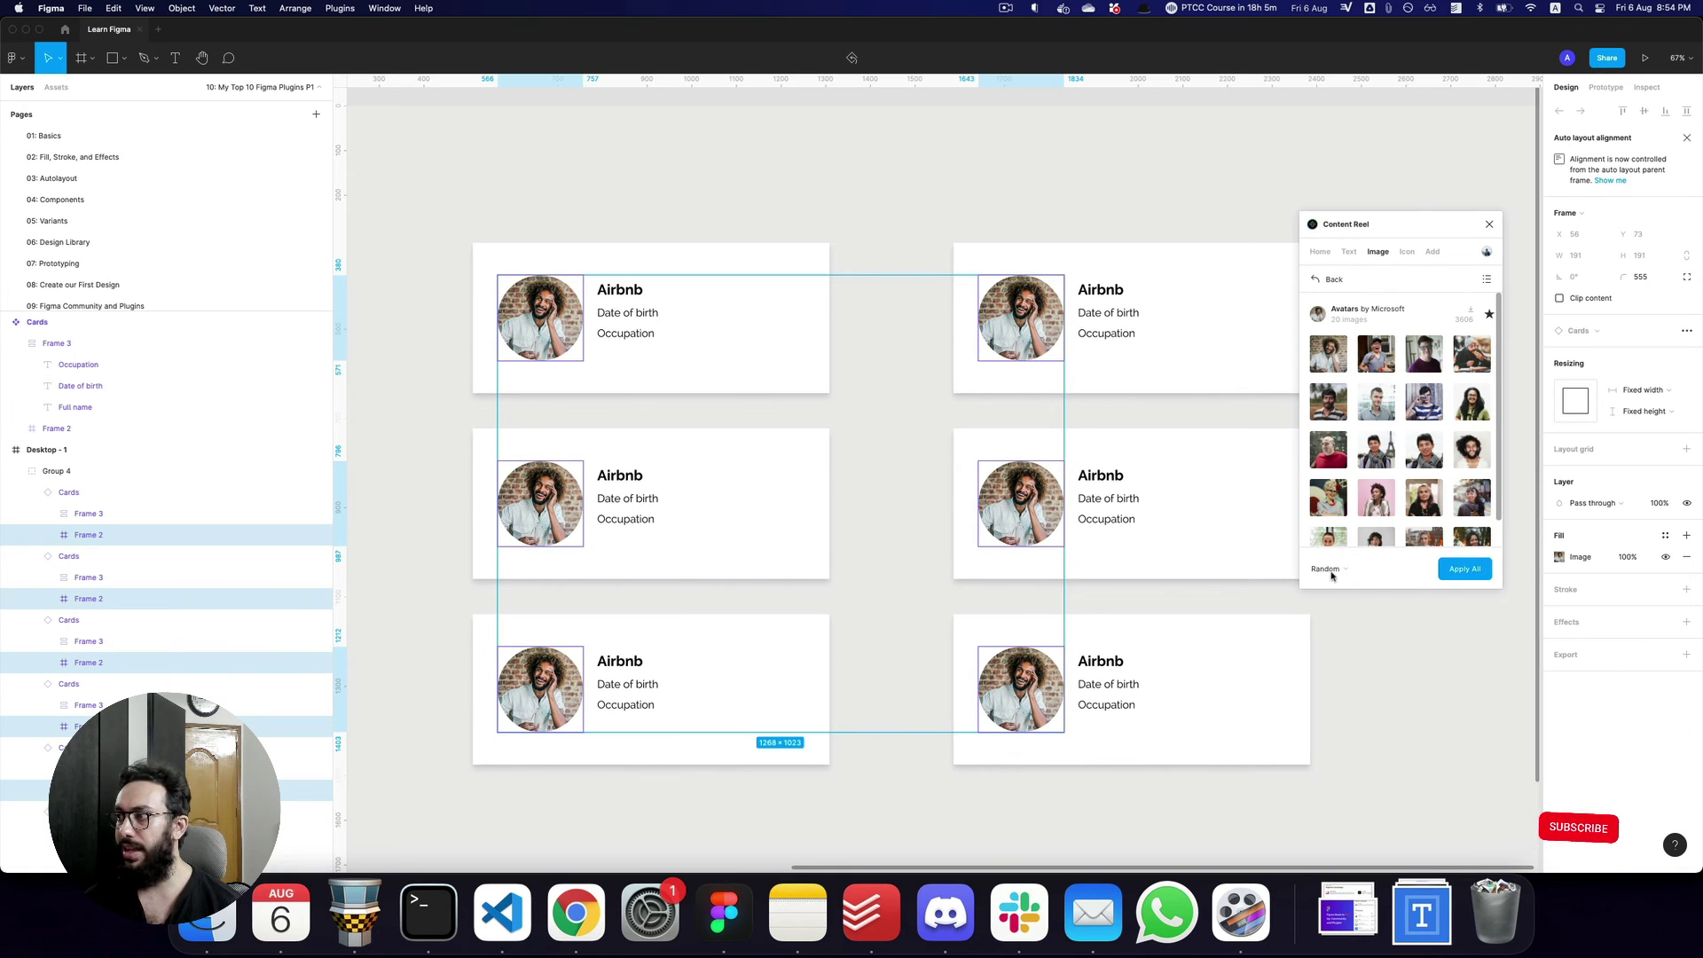
left_click(1463, 570)
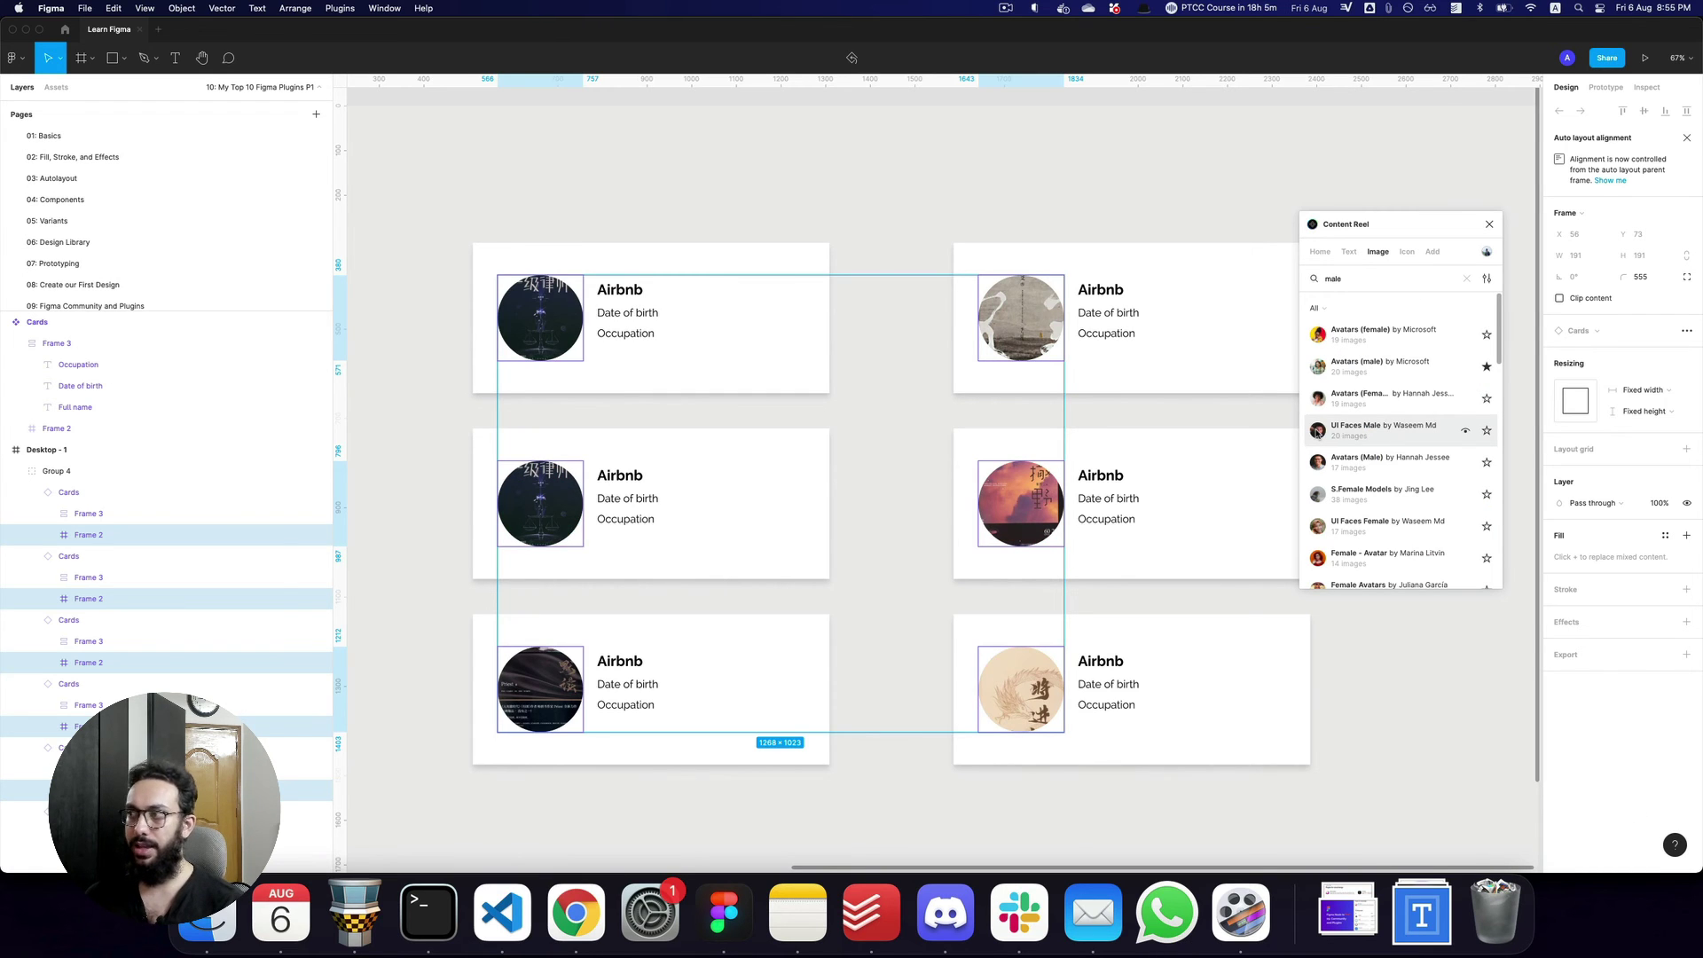
left_click(1318, 432)
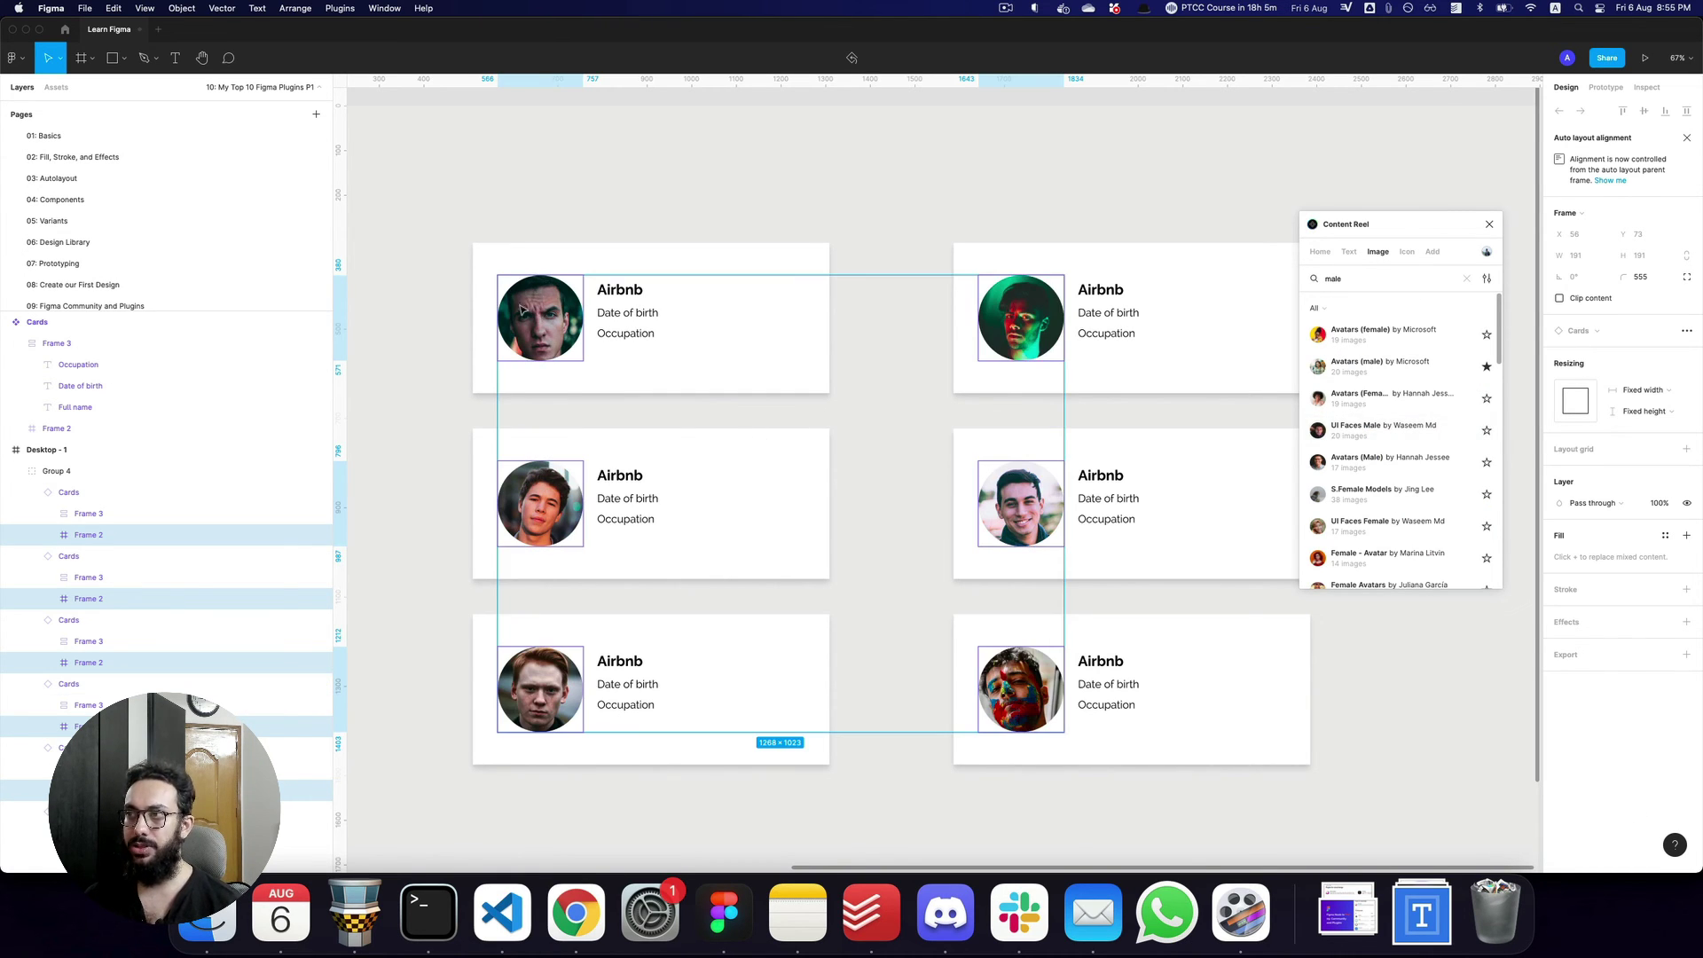
Select the Airbnb titles of all six cards and fill them with Content Reel's First Name (male) text set by Microsoft.
left_click(617, 290, "super")
left_click(1100, 290, "shift+super")
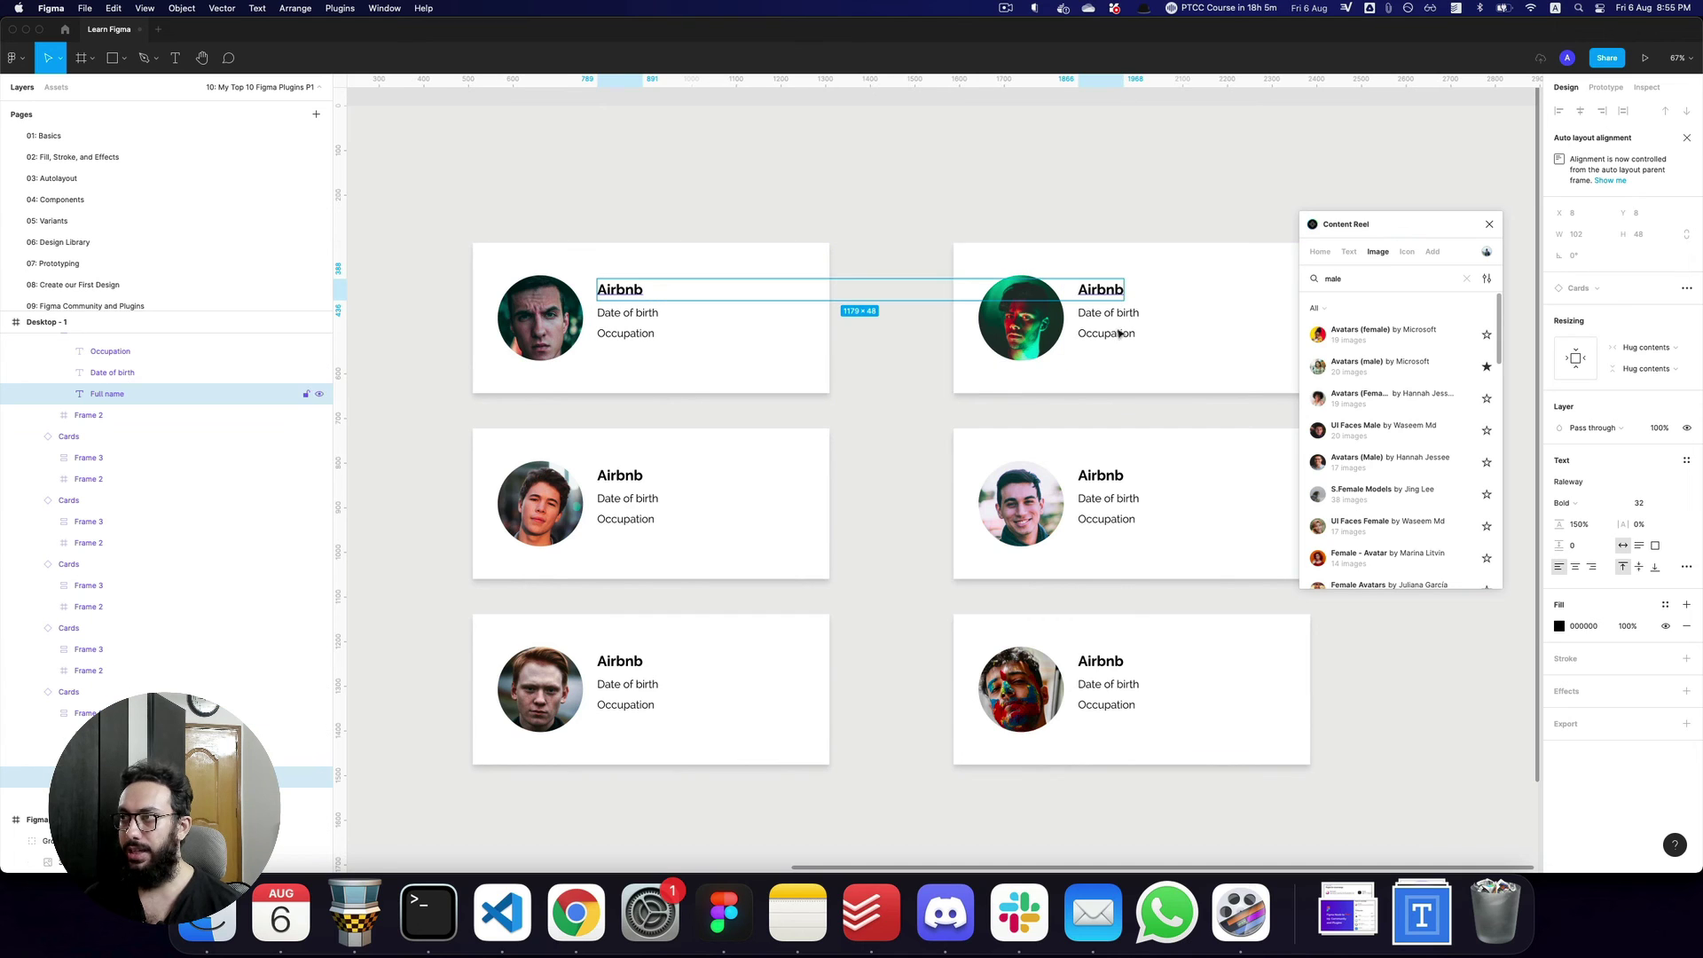
left_click(1100, 475, "shift+super")
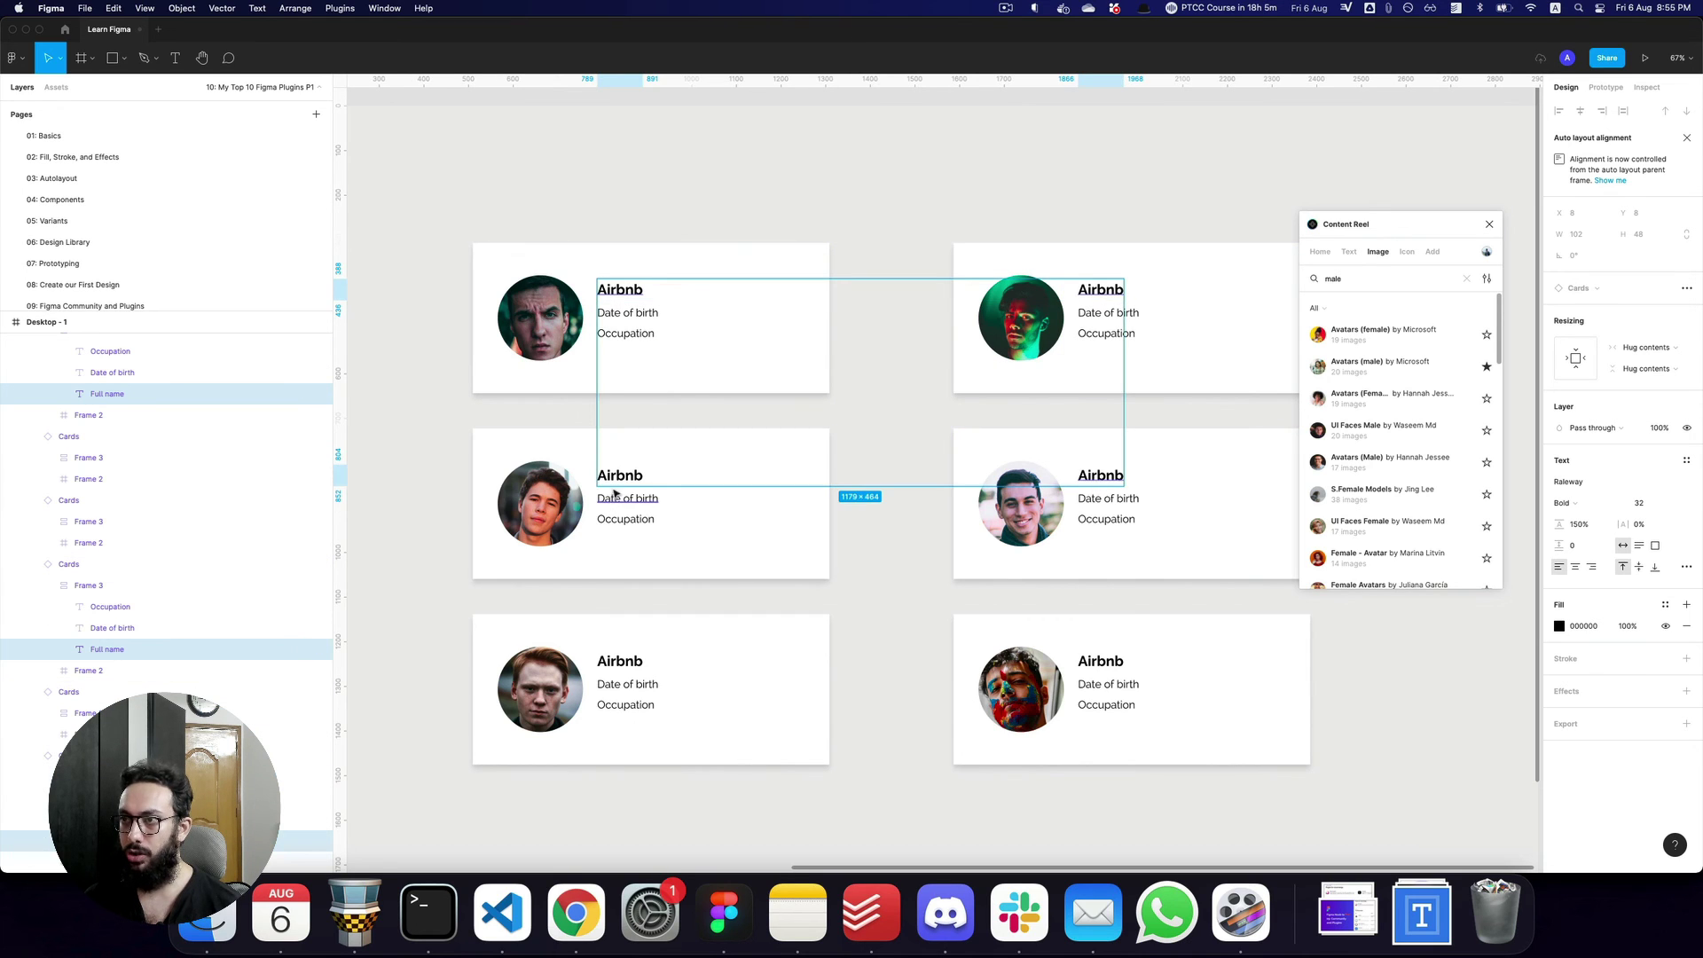
left_click(619, 661, "shift+super")
left_click(1100, 660, "shift+super")
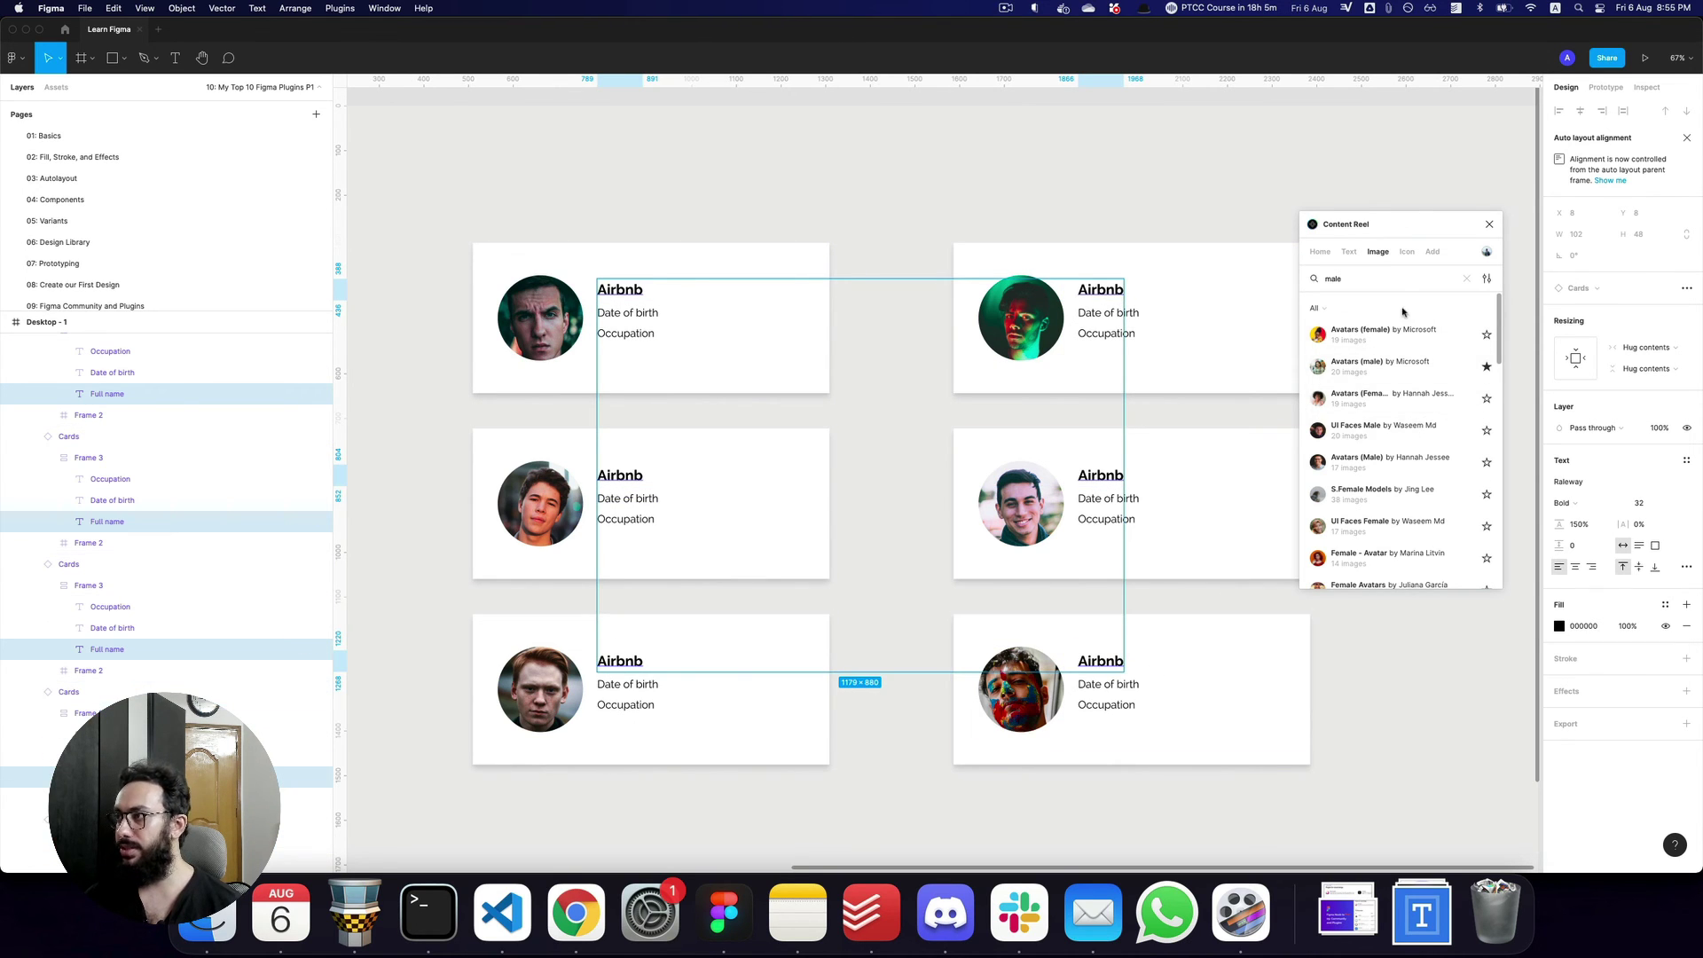
left_click(1348, 253)
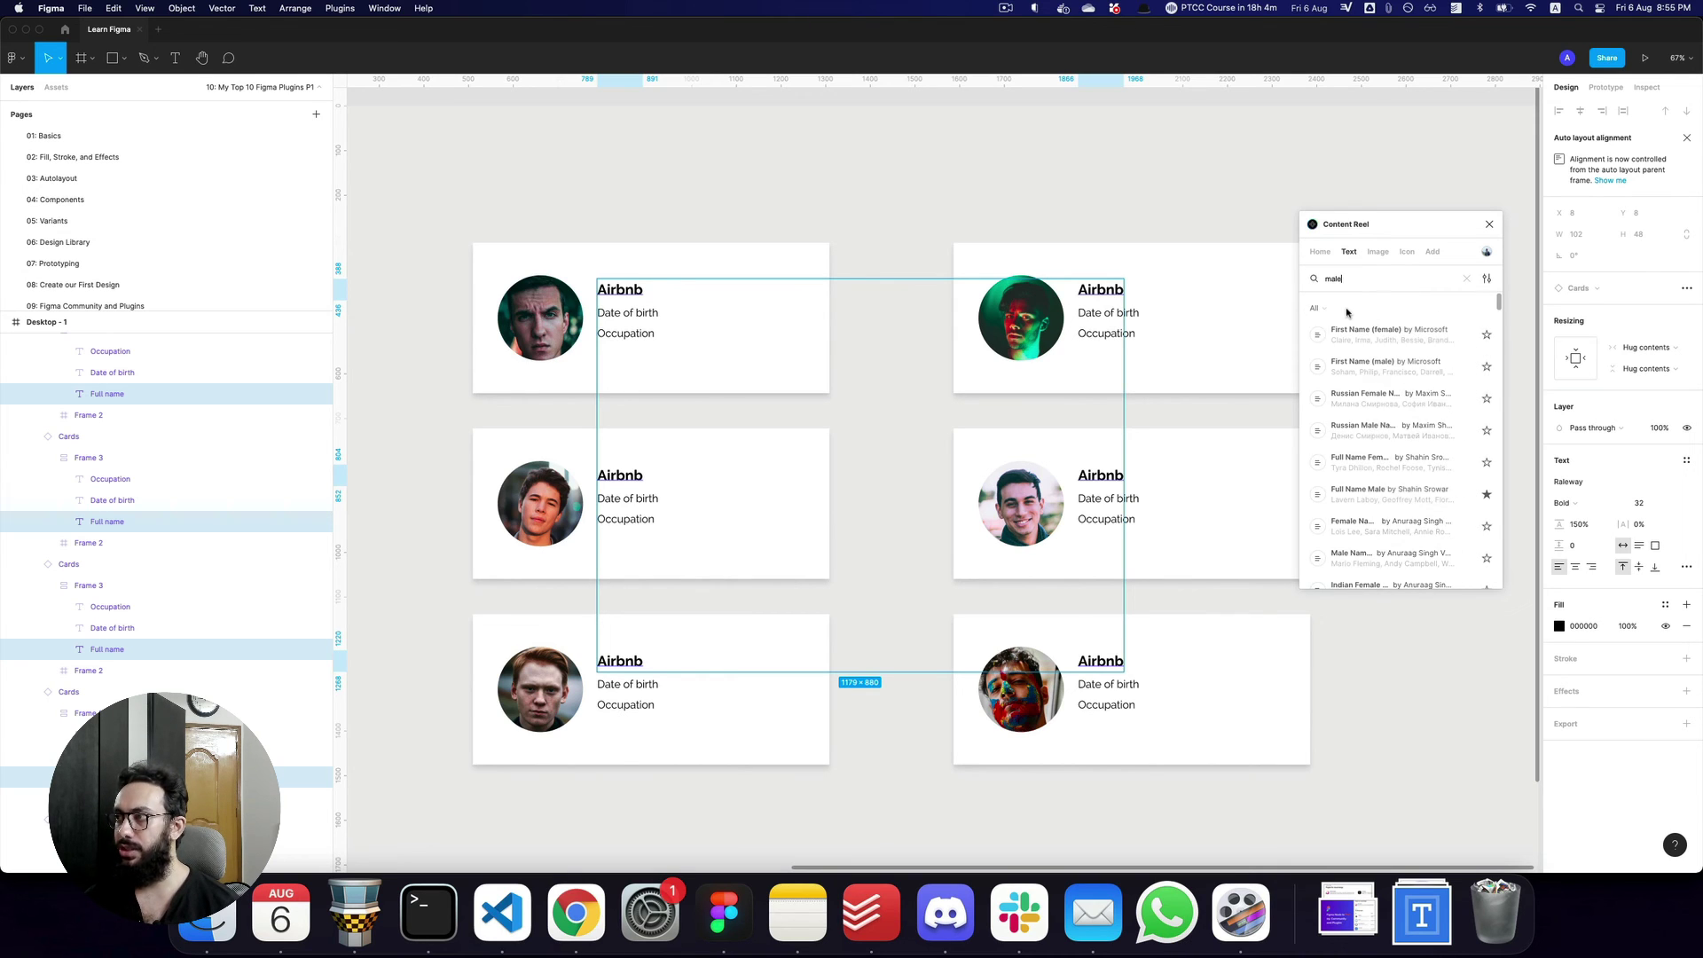
left_click(1320, 371)
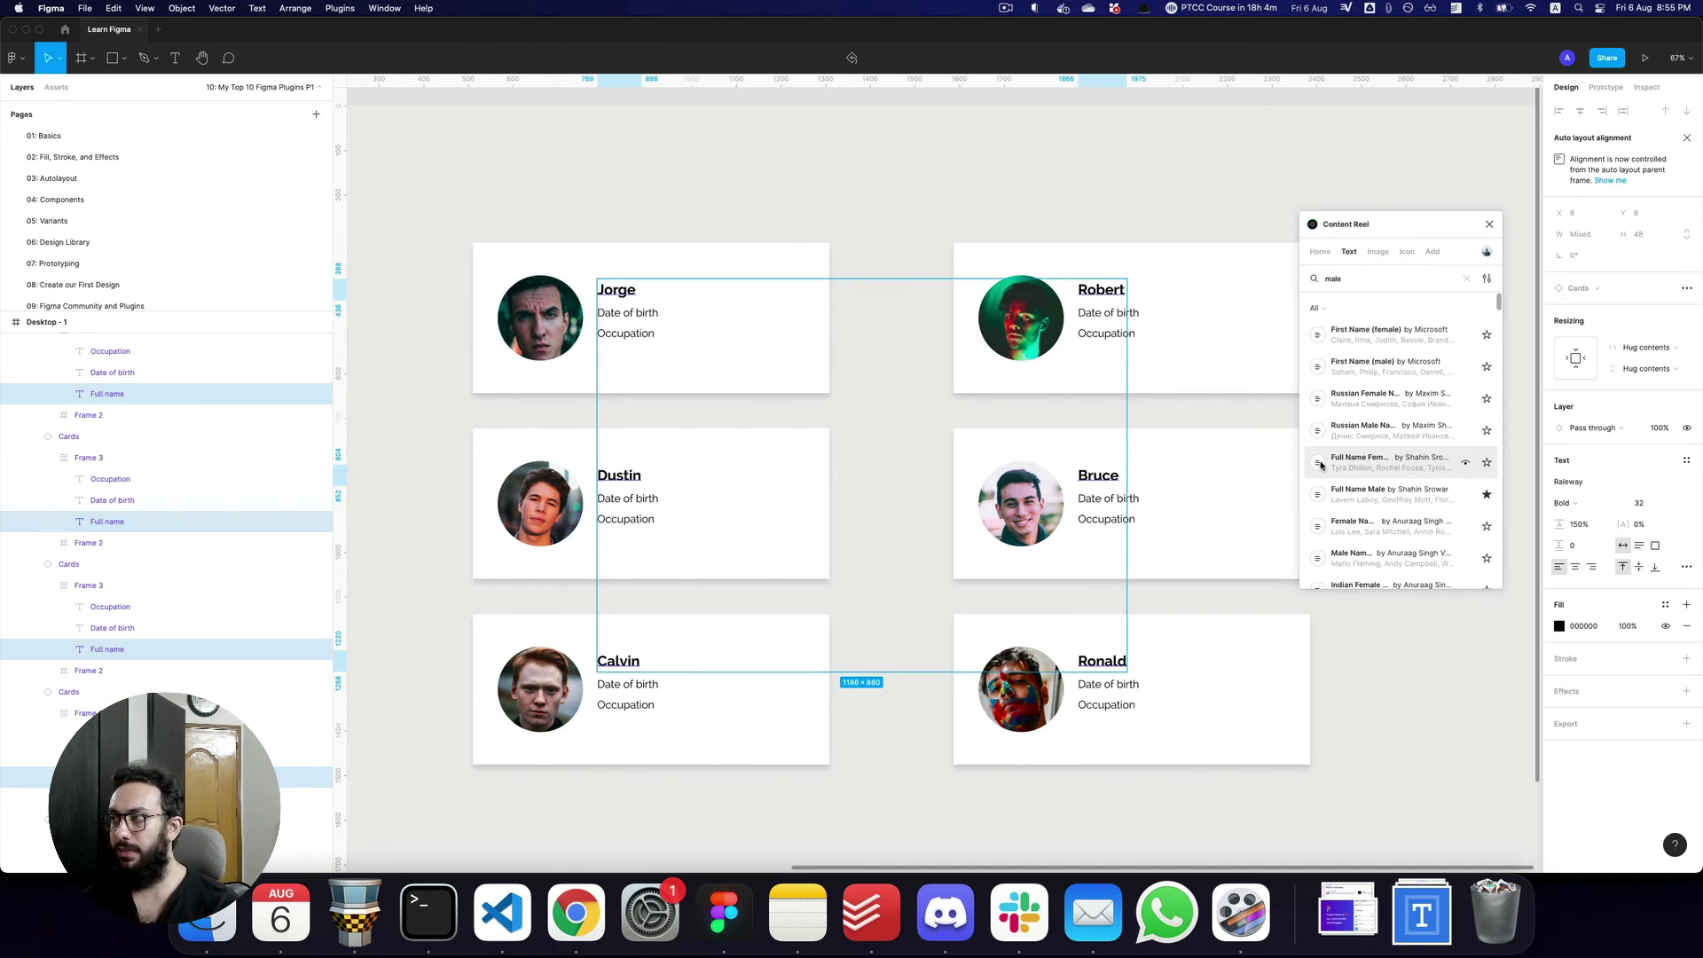
Replace the first names on all six cards with Content Reel's Full Name Male text set.
left_click(1319, 495)
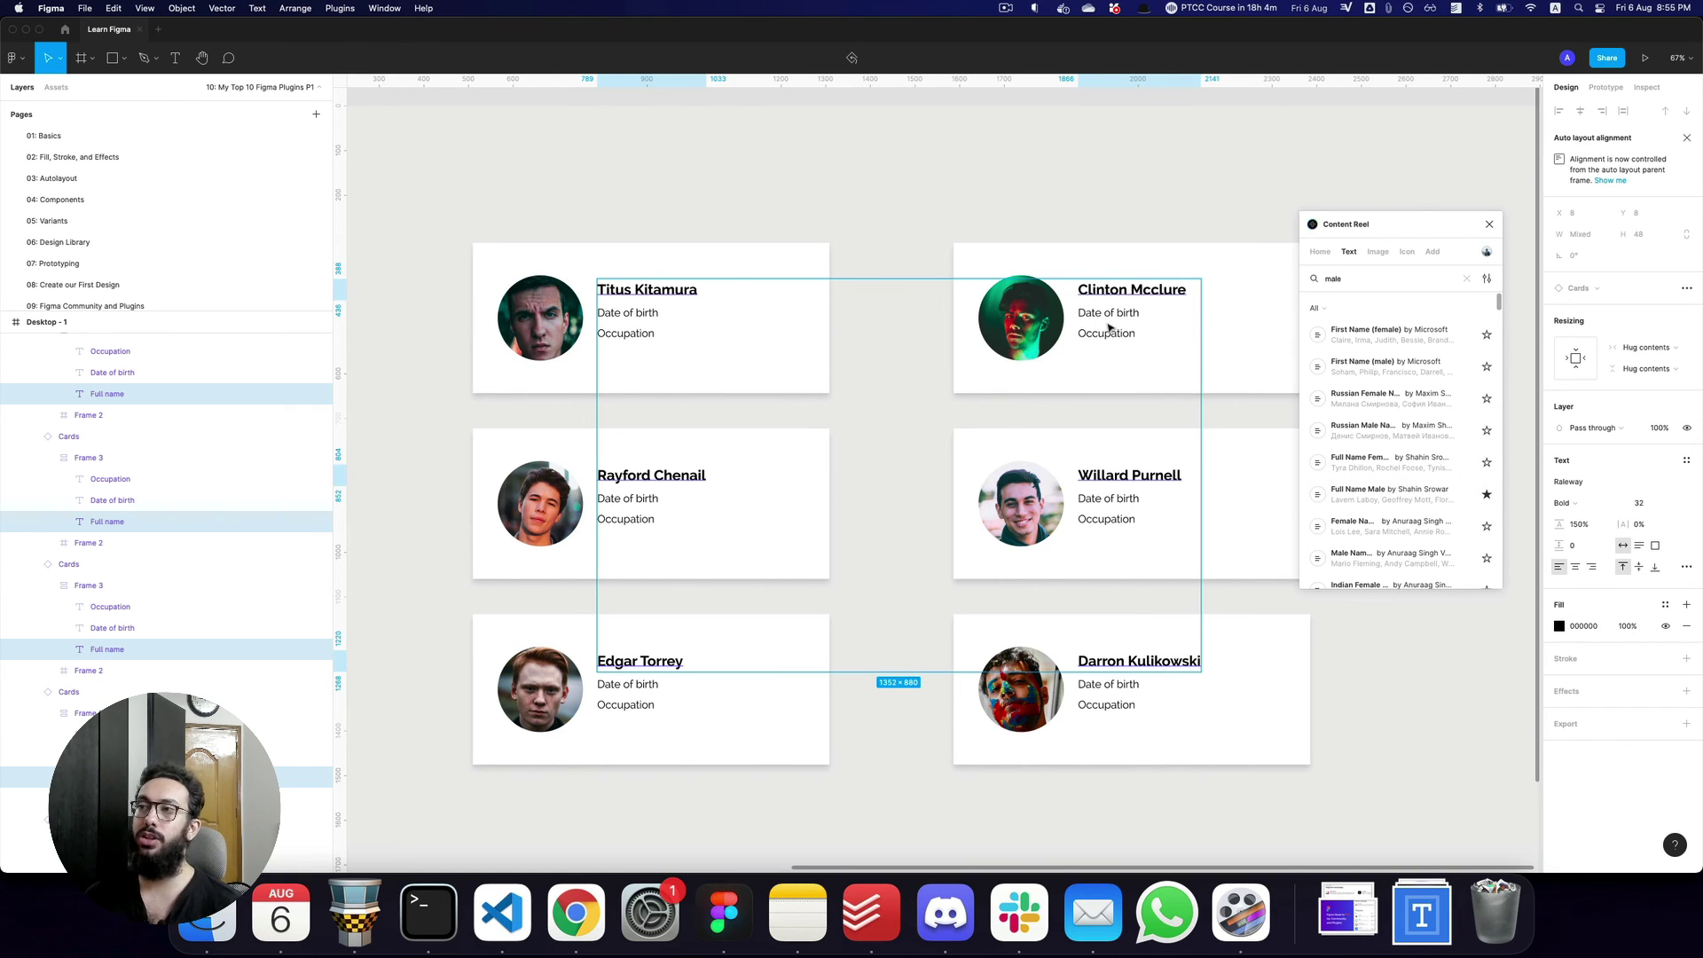
Select the Date of birth texts of all six cards, search Content Reel for "date of birth" and fill them with the first set found.
left_click(628, 313)
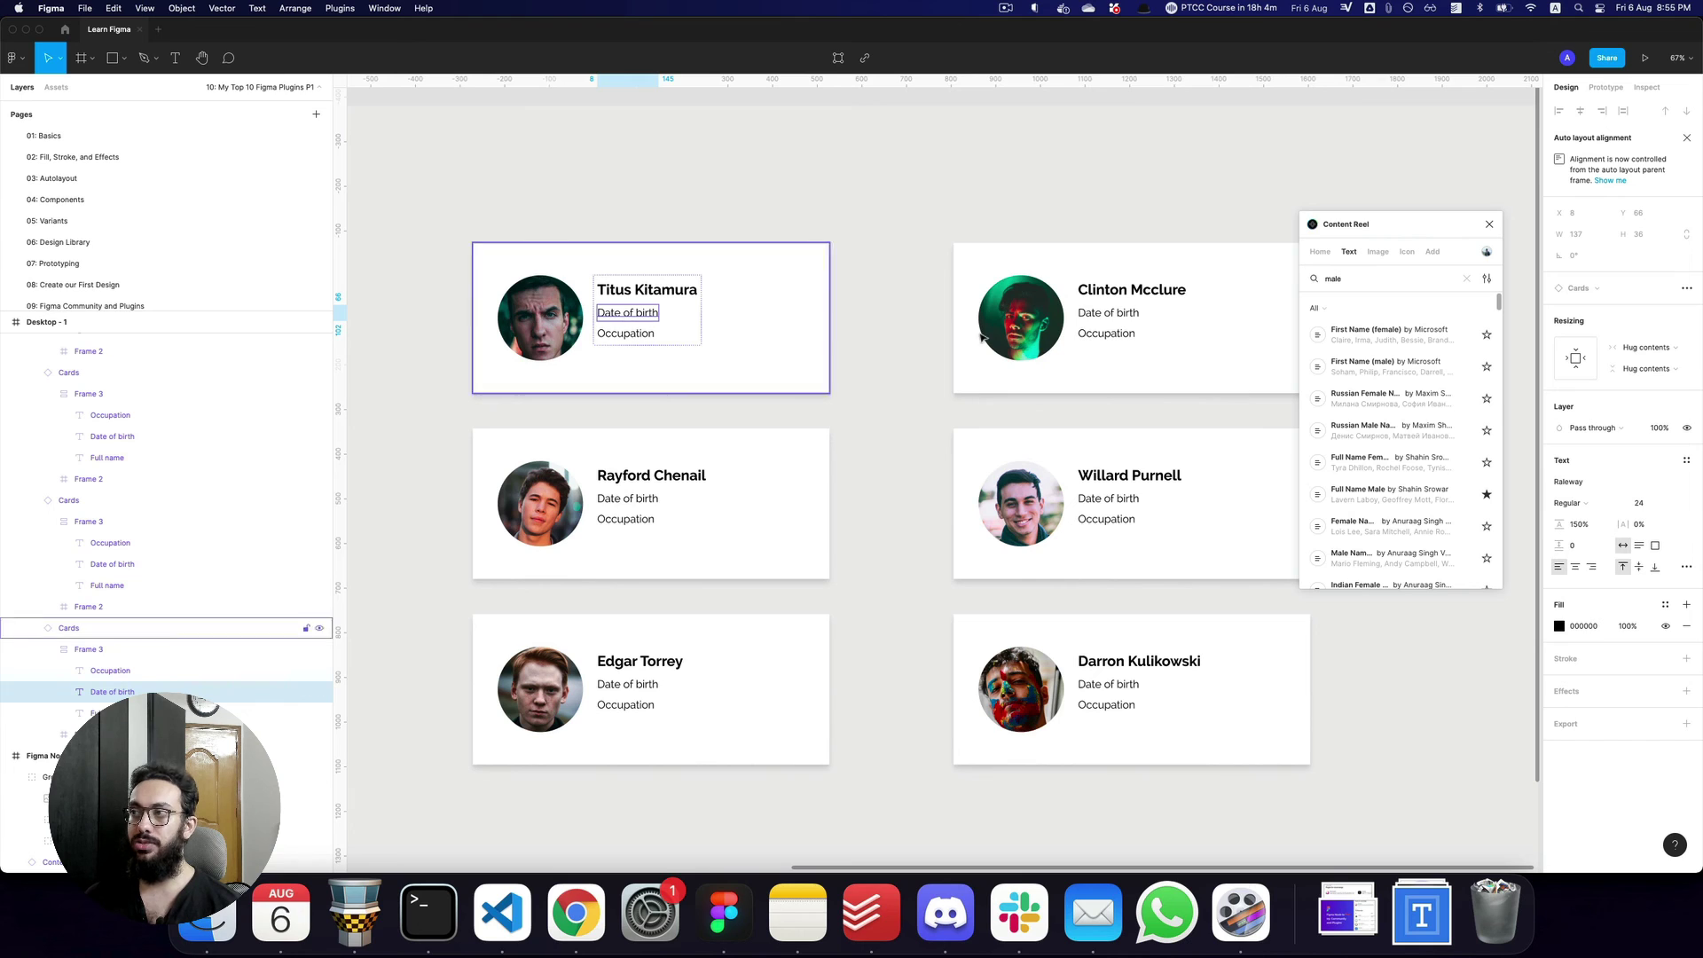
left_click(1117, 314, "shift")
left_click(1131, 500, "shift")
left_click(612, 501, "shift")
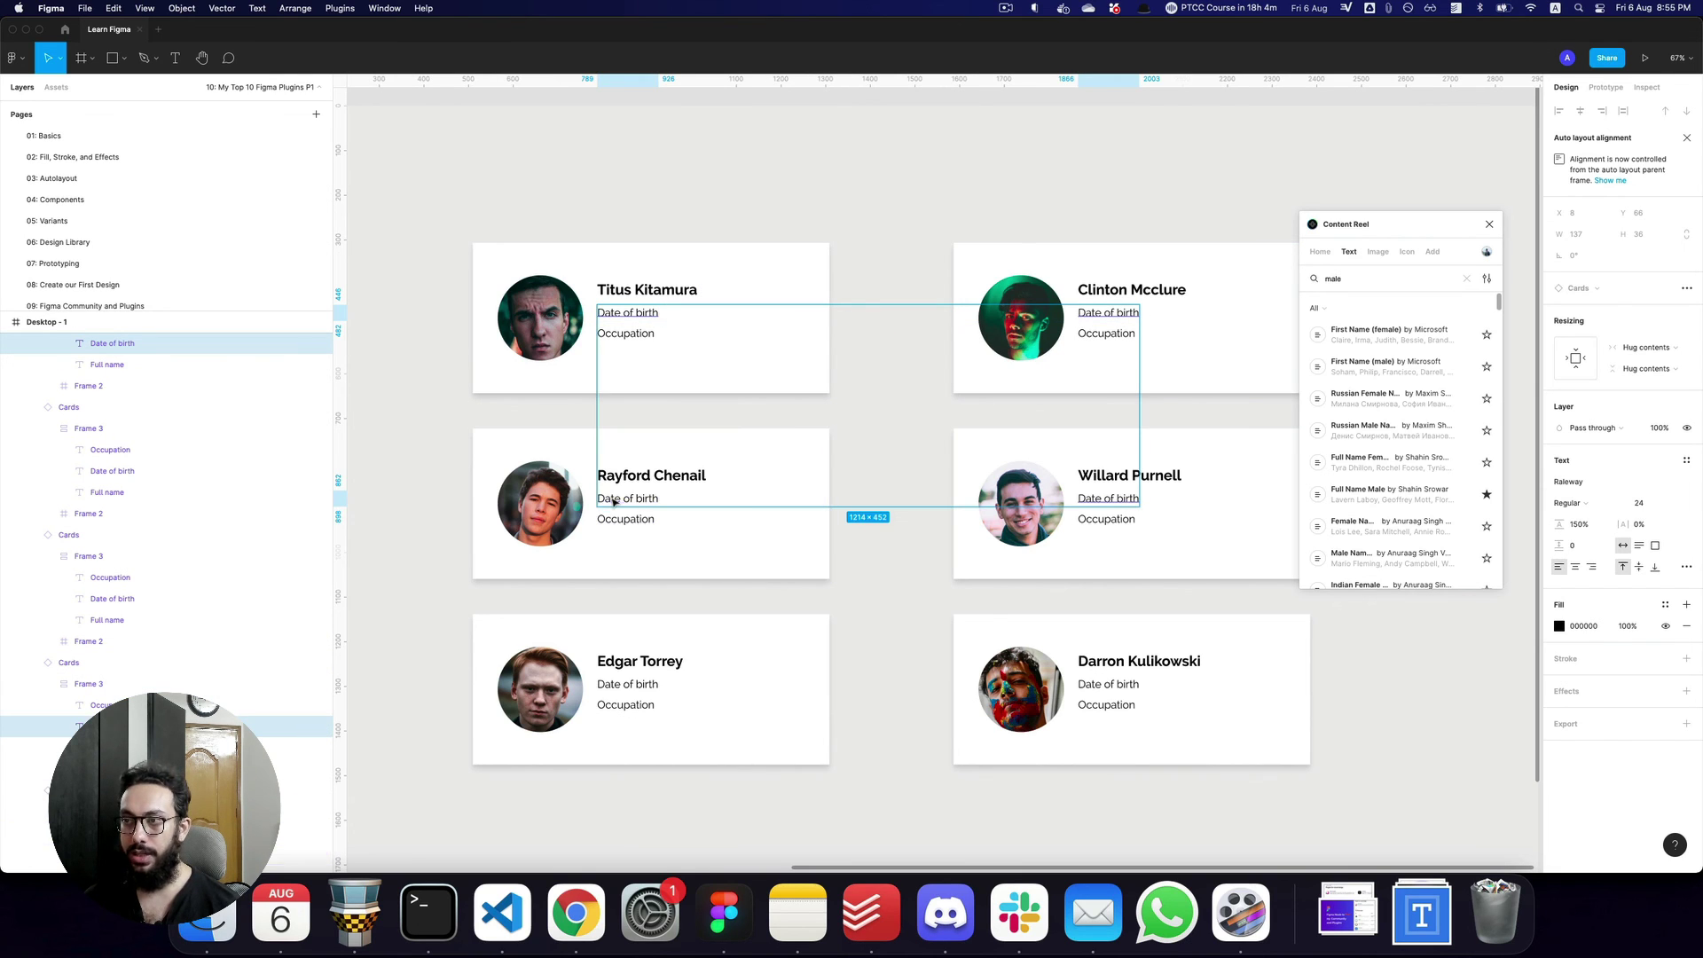
left_click(621, 687, "shift")
left_click(1107, 685, "shift")
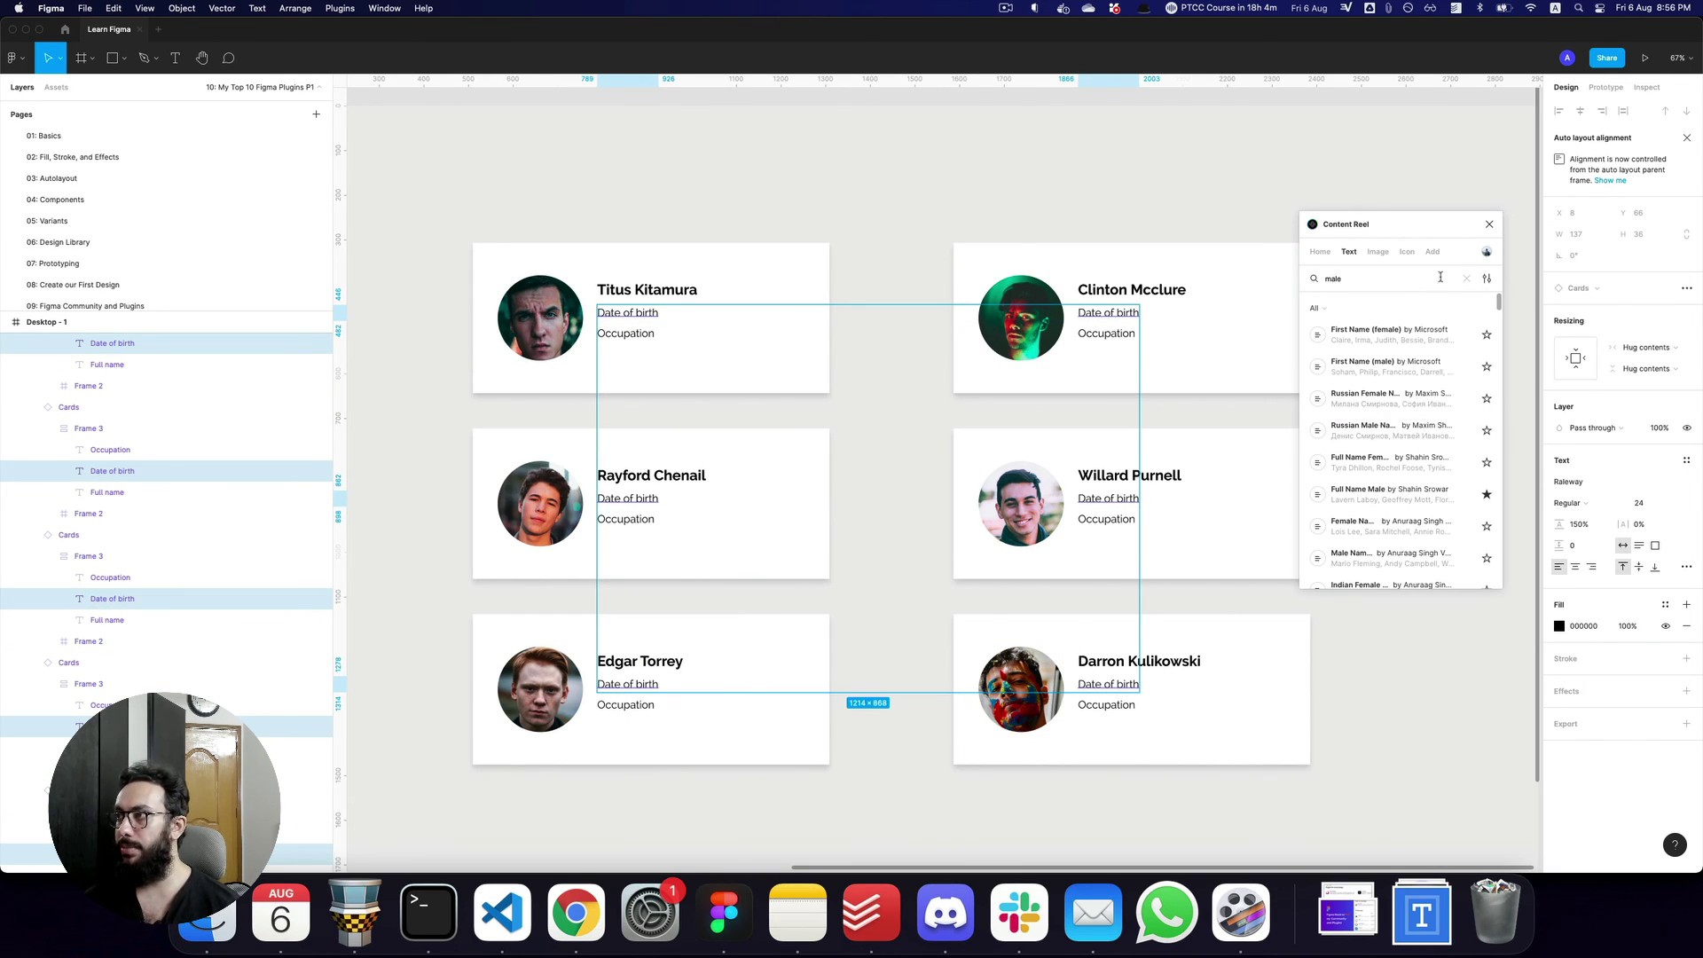
left_click(1418, 282)
key("super+a")
type("date of birt")
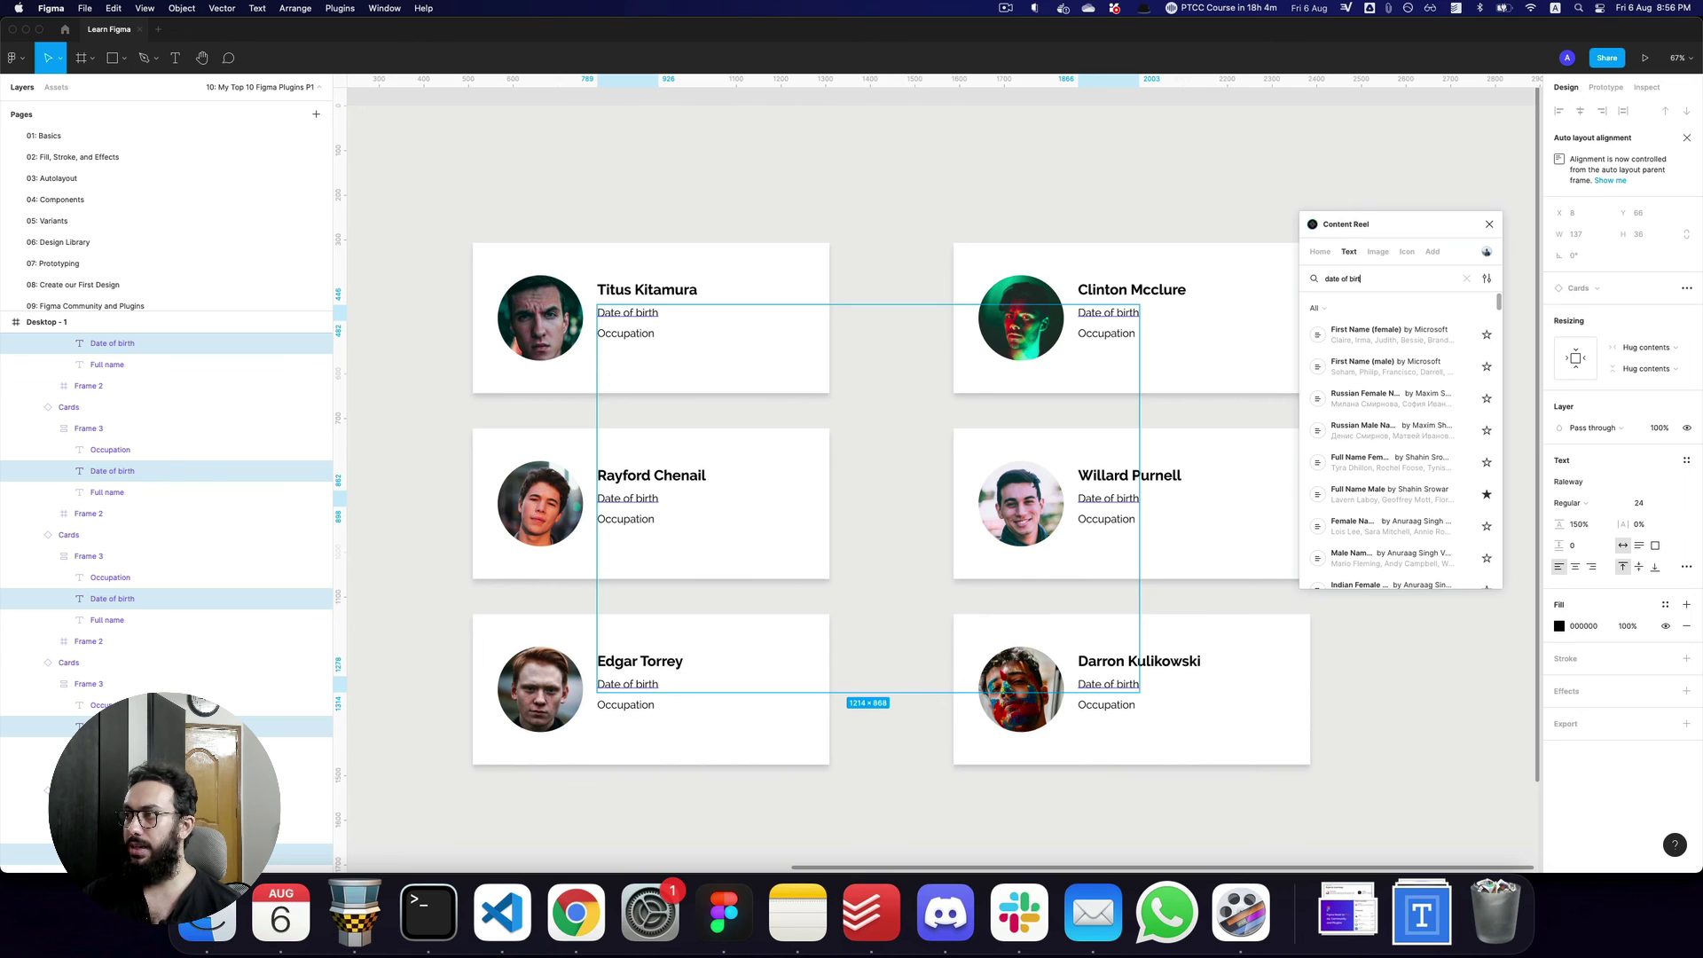
type("h")
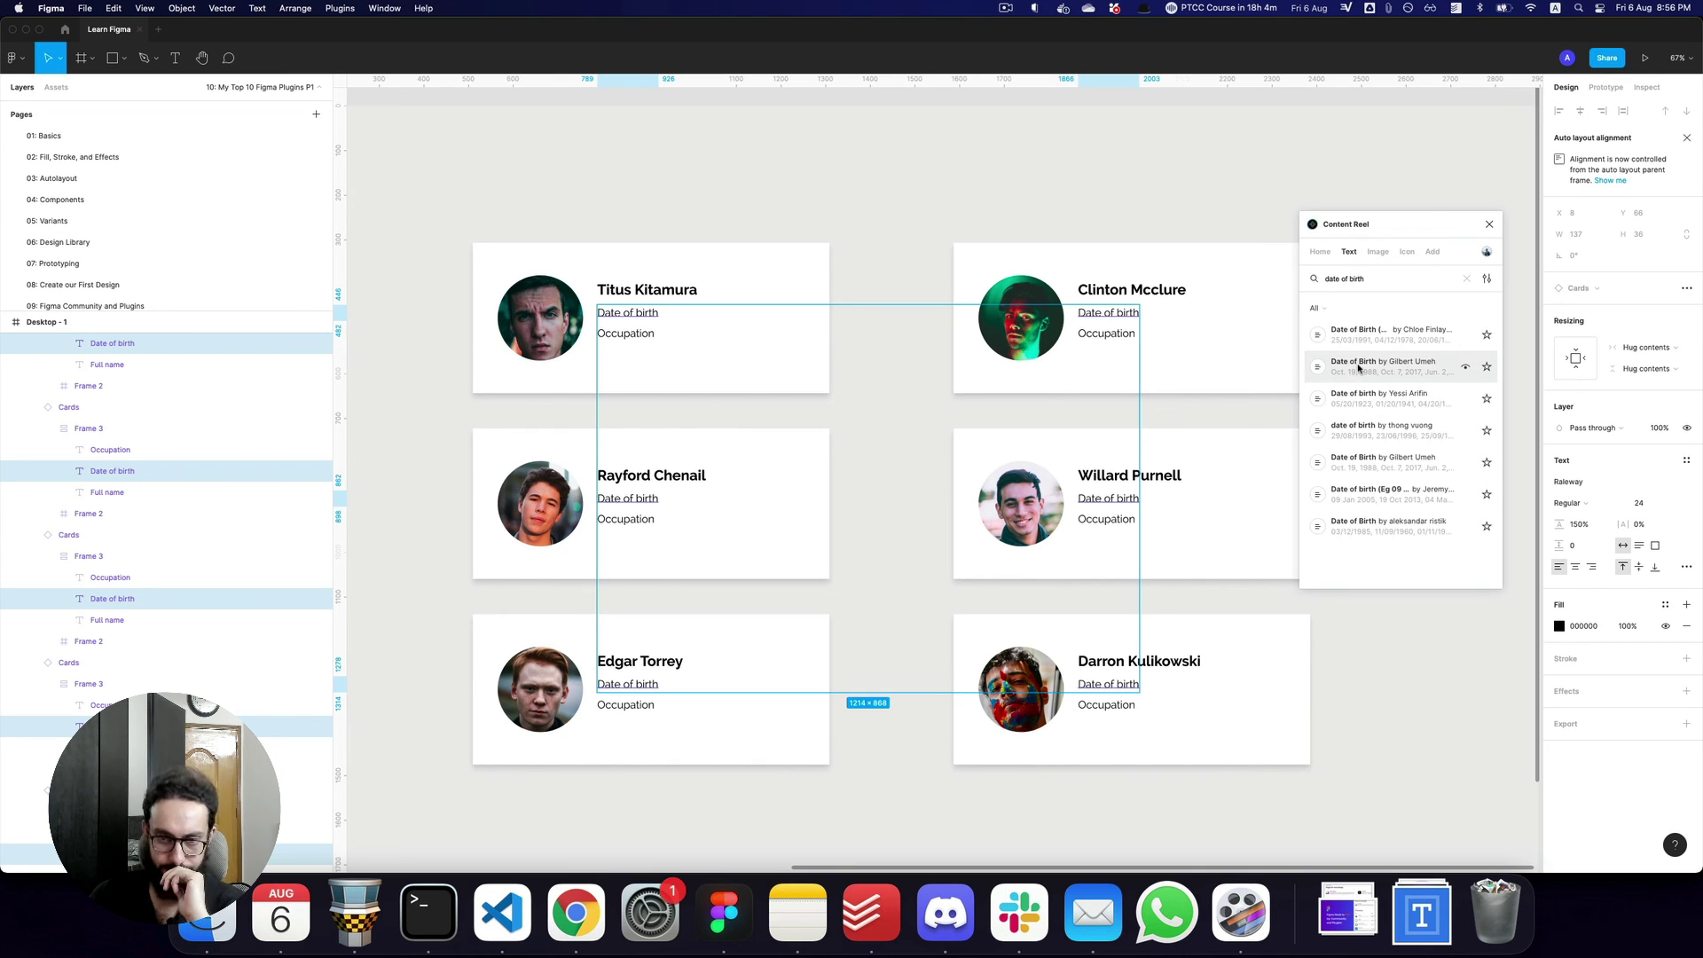
left_click(1325, 338)
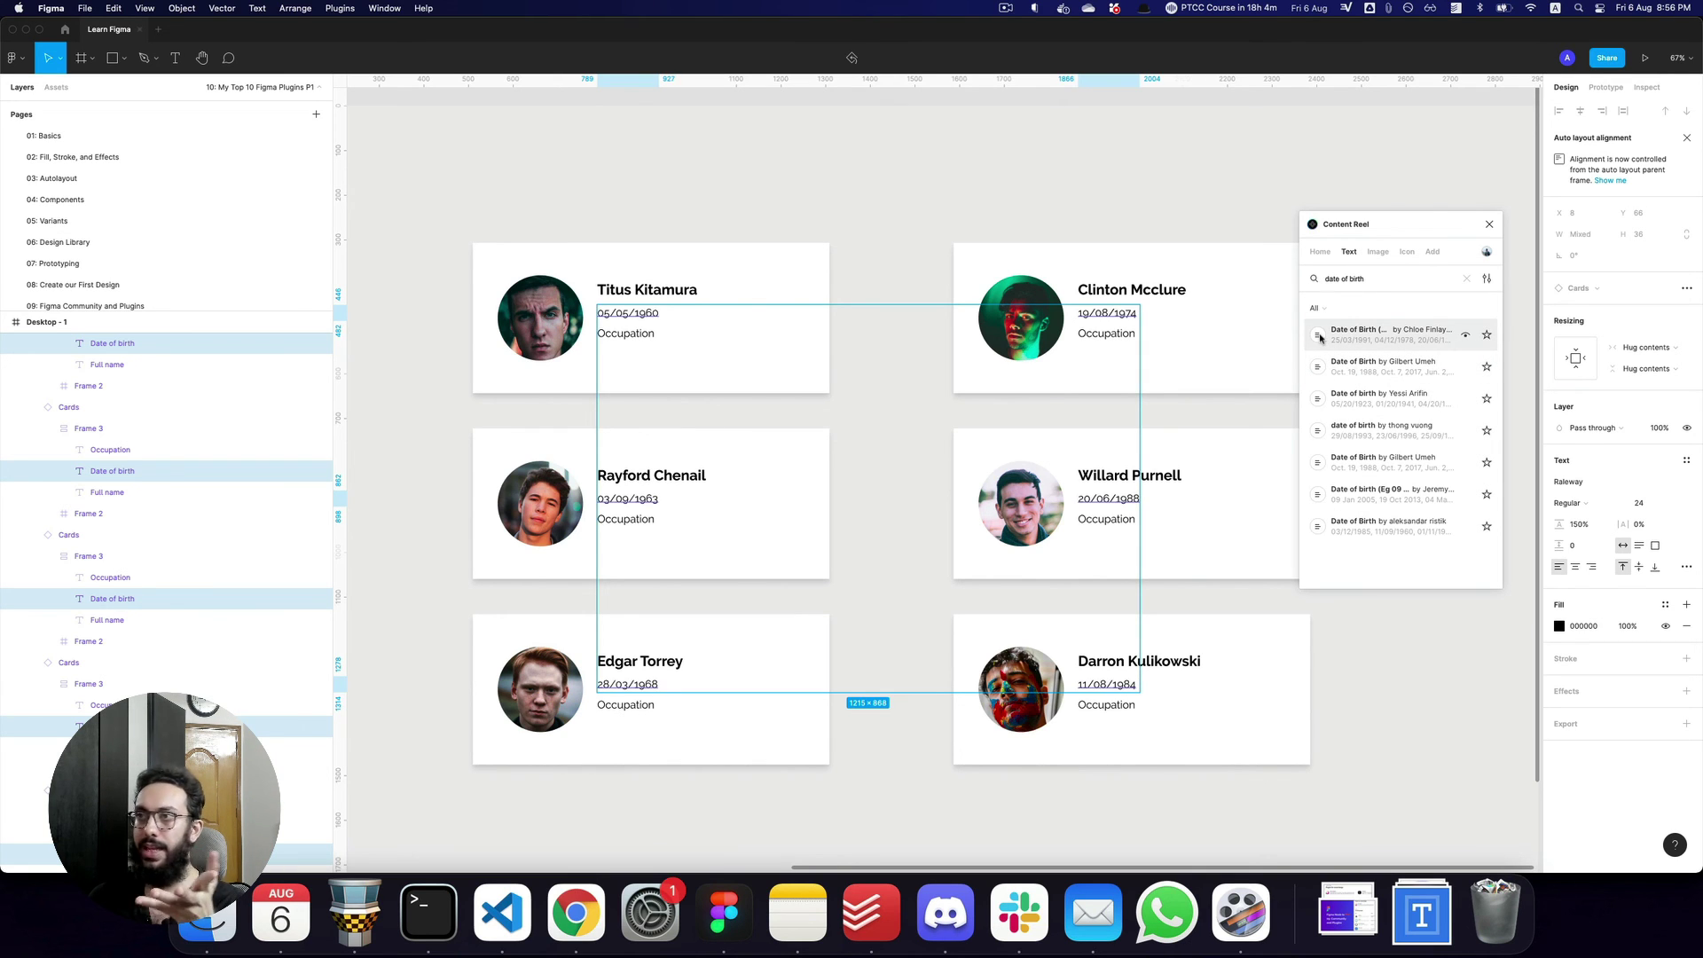
Replace the numeric birth dates on all six cards with the Date of Birth sets in month-name format, applying the lower one twice.
left_click(1318, 370)
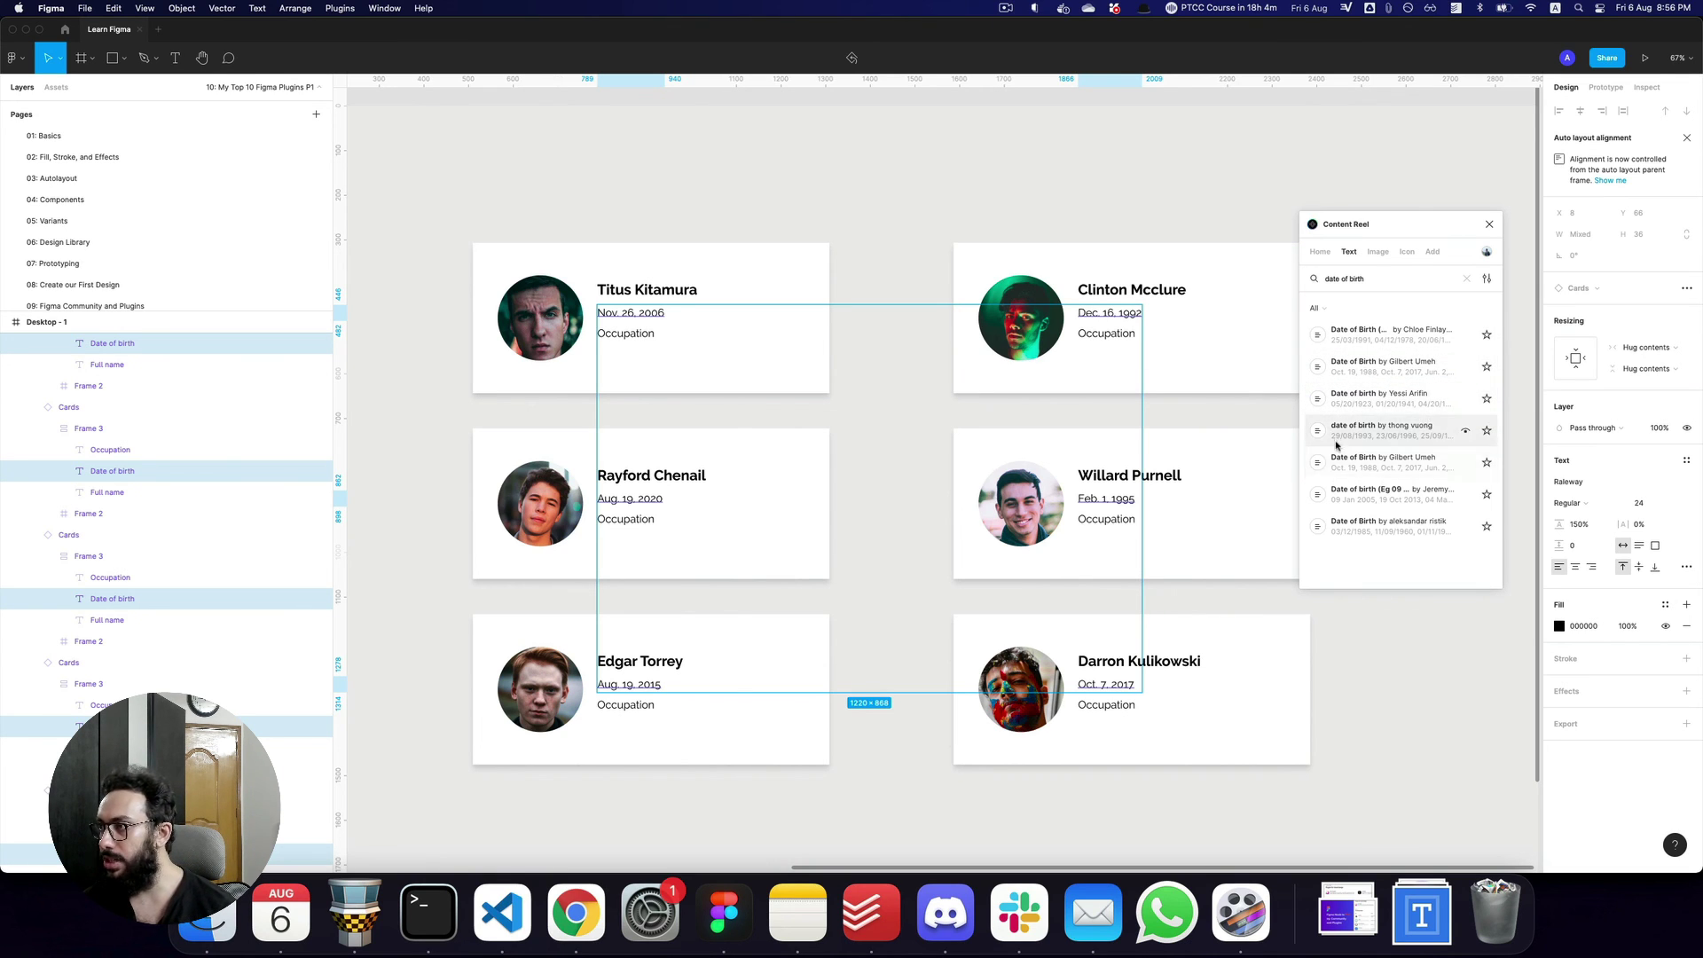
left_click(1318, 463)
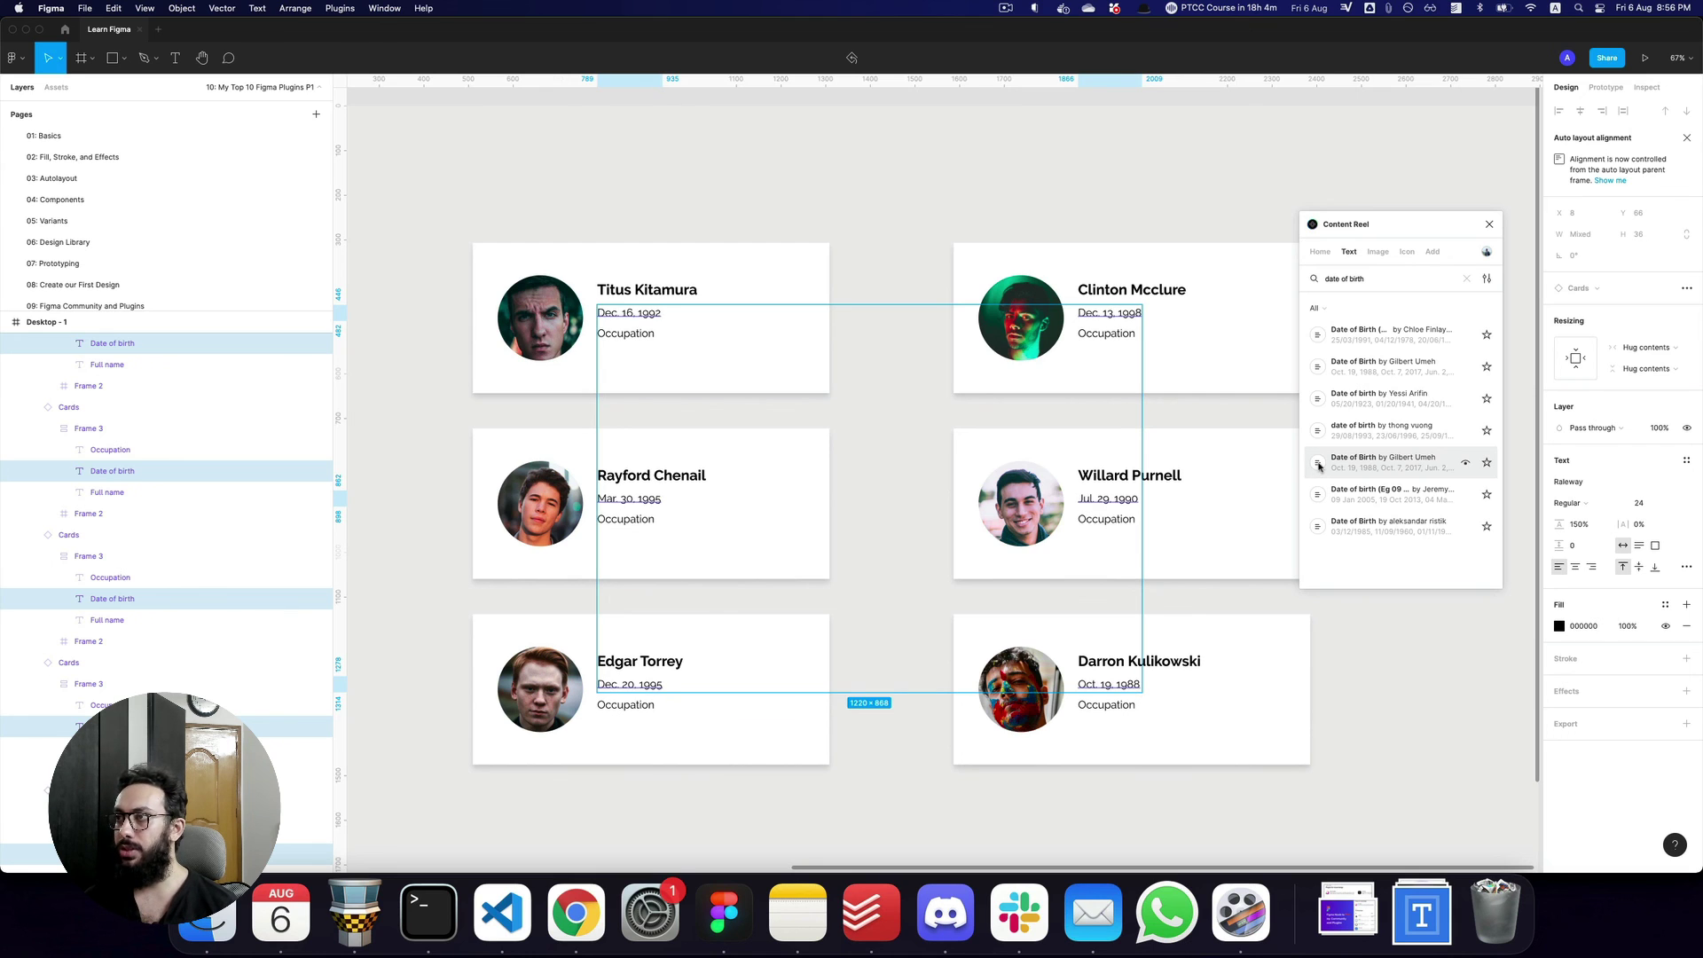
left_click(1318, 463)
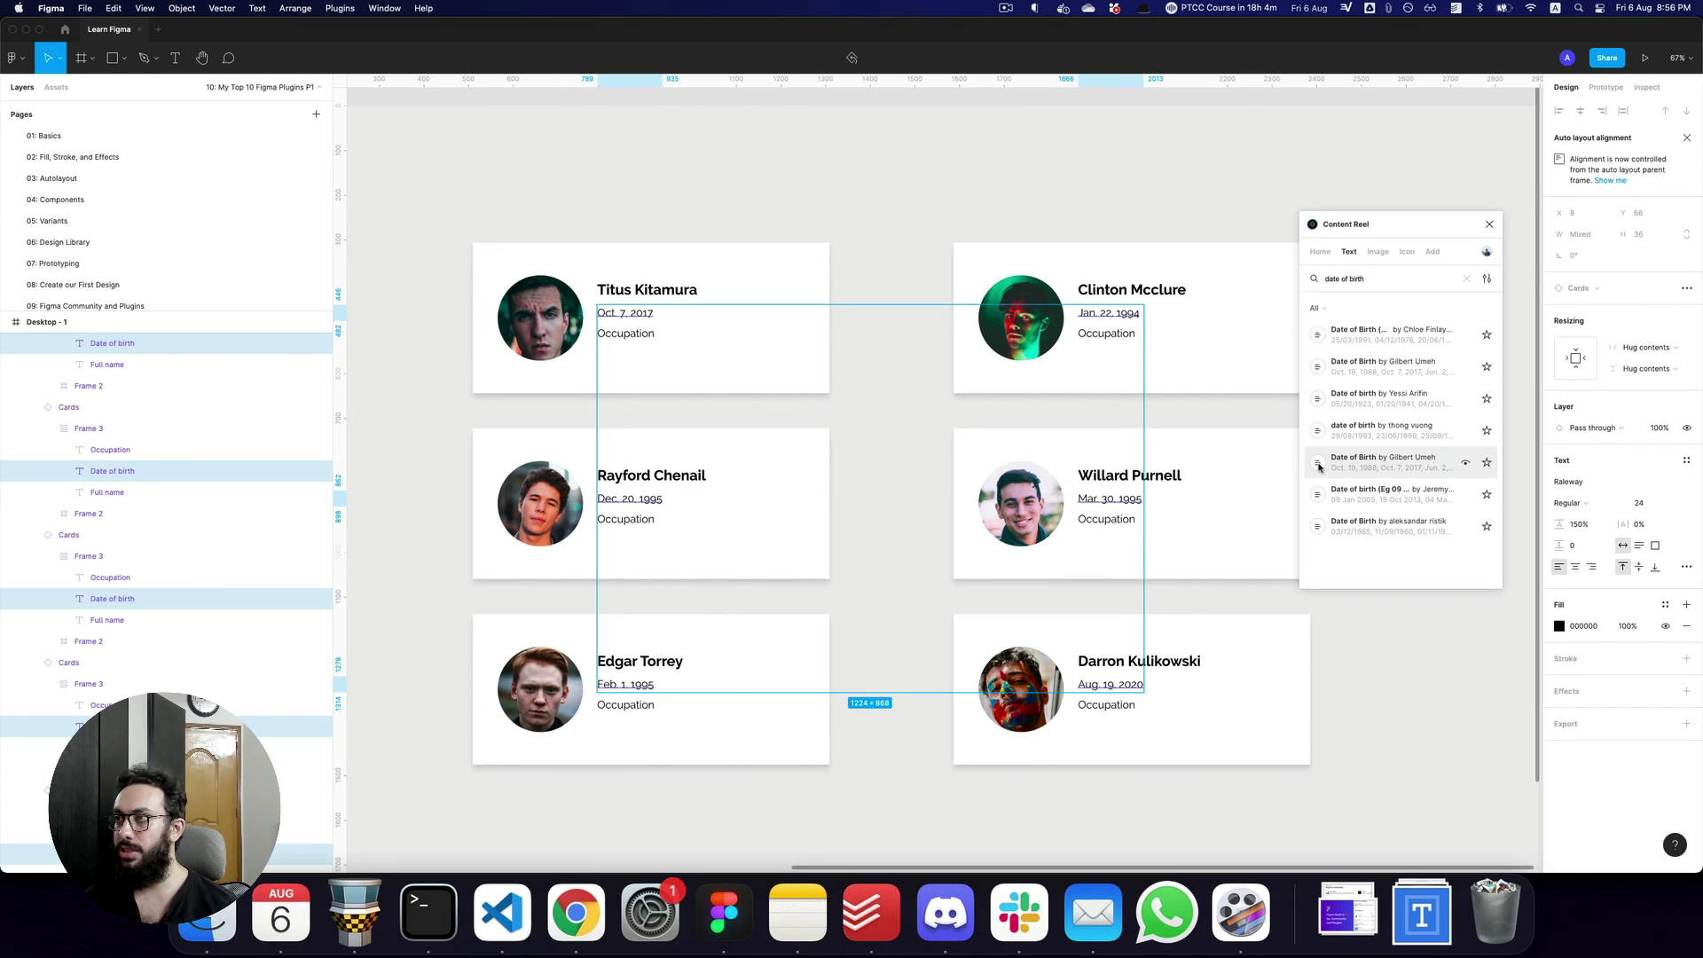
Select the Occupation texts of all six cards, search Content Reel for "occupation" and fill them with the Occupation set.
left_click(626, 334)
left_click(1106, 333, "shift")
left_click(627, 521, "shift")
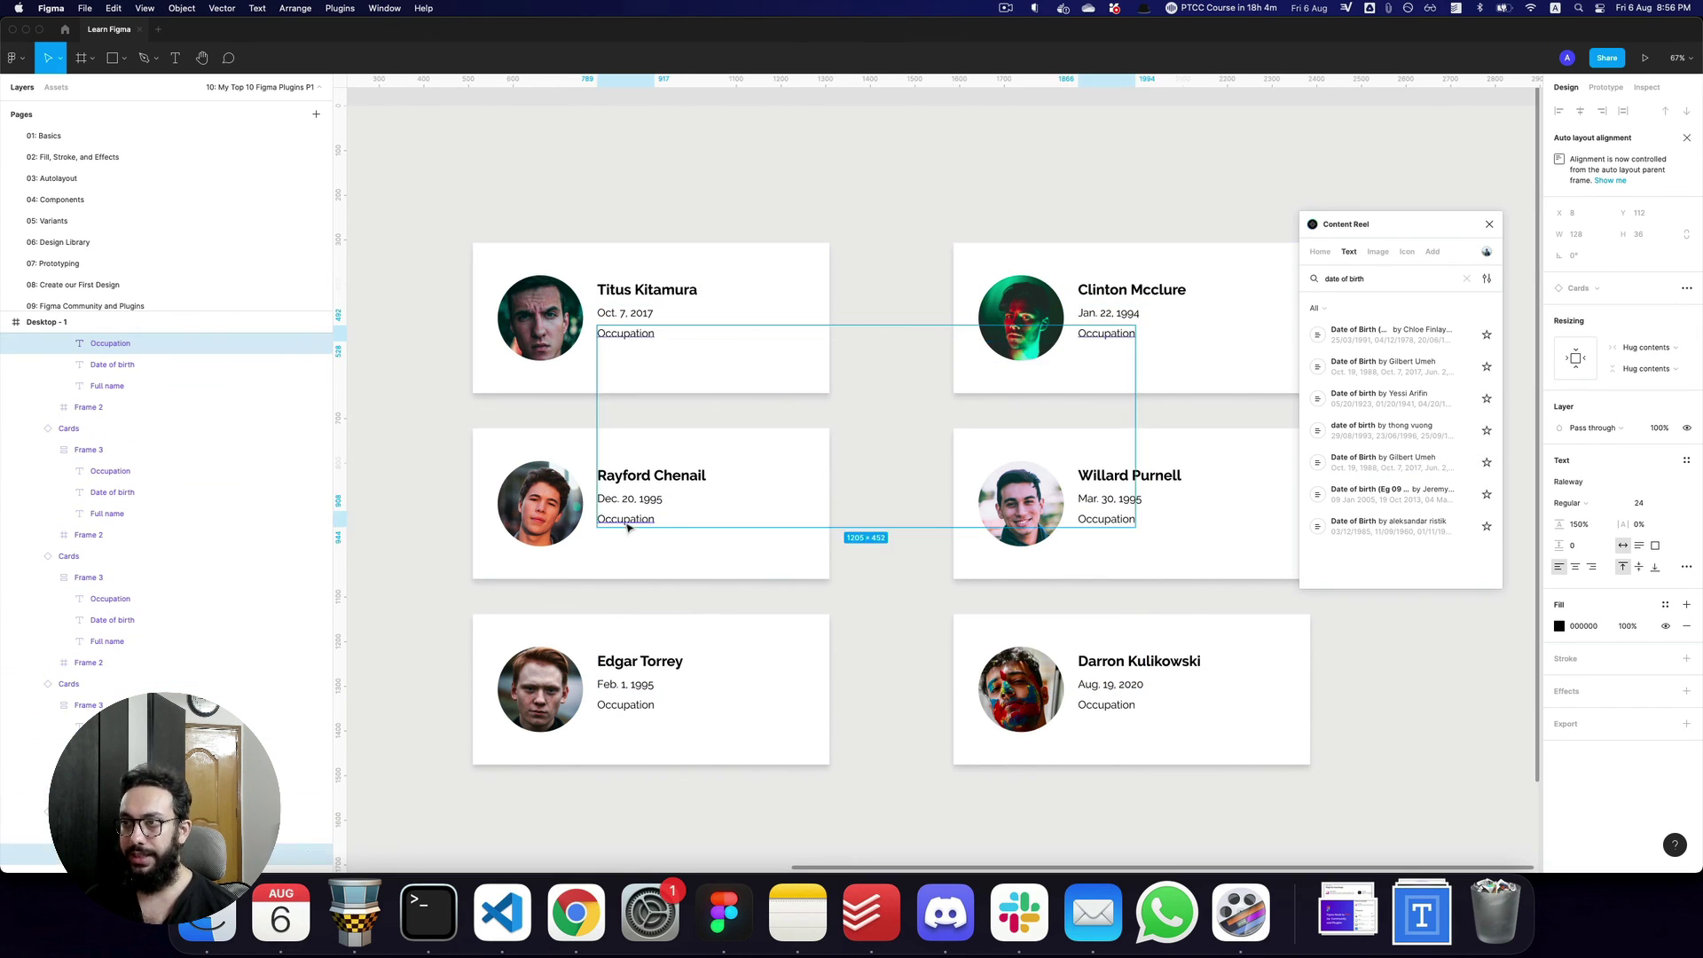
left_click(1107, 520, "shift")
left_click(625, 705, "shift")
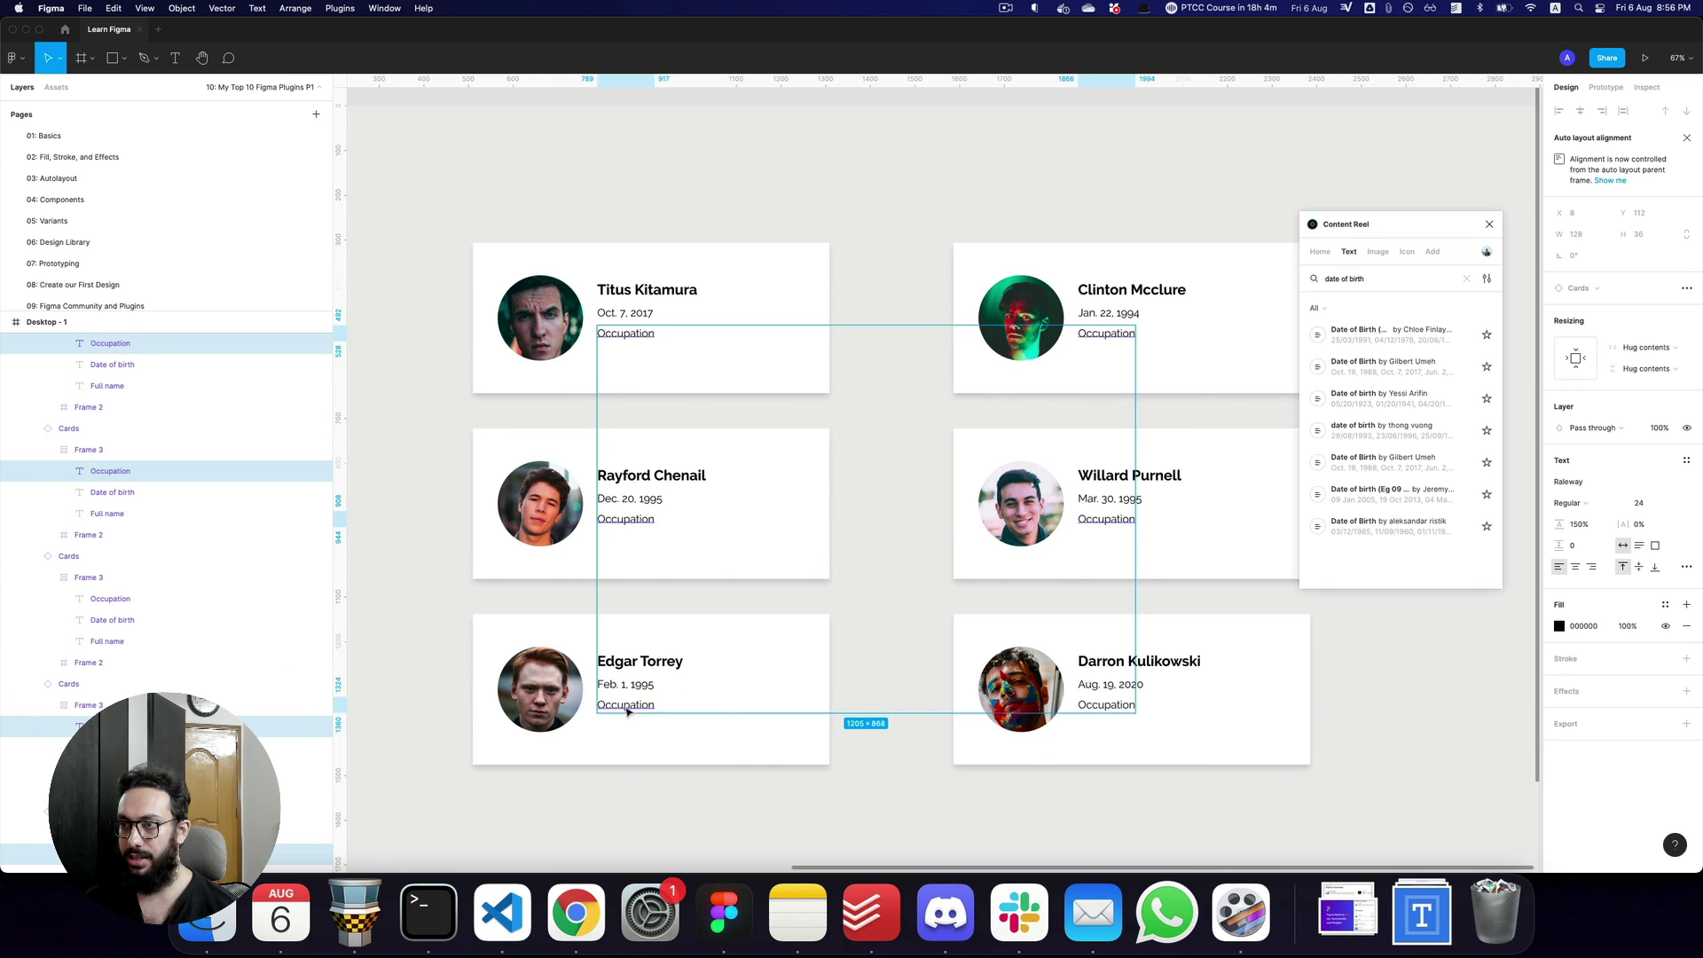
left_click(1121, 706, "shift")
triple_click(1355, 279)
type("j")
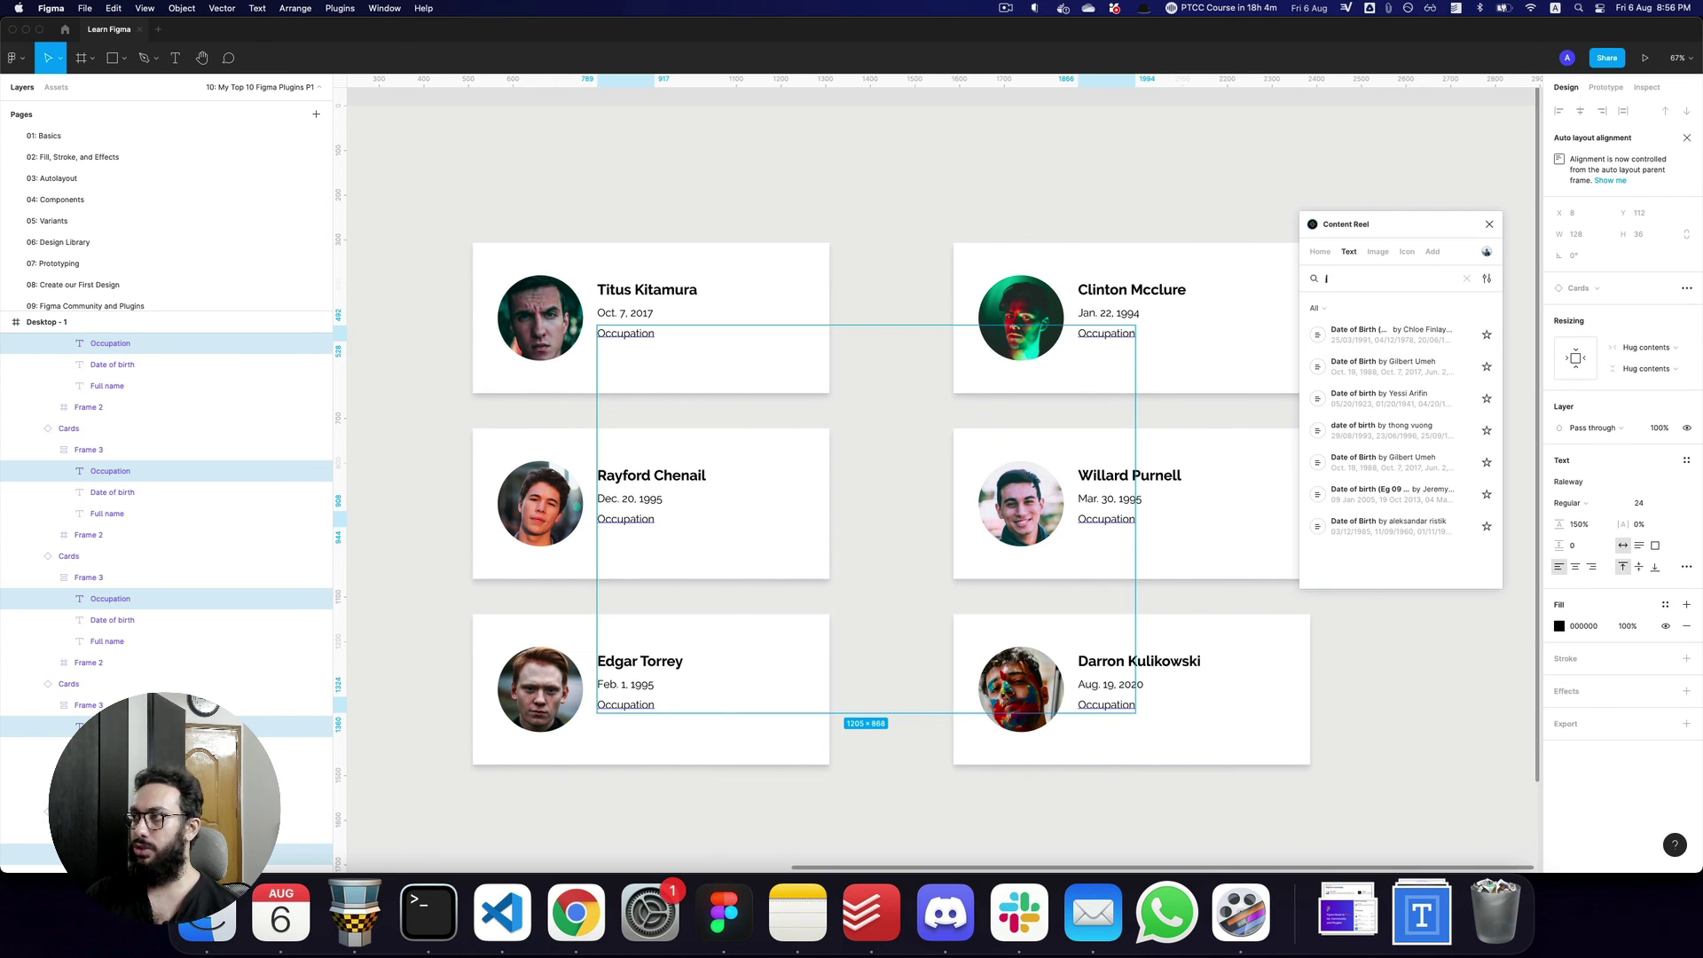
type("occupation")
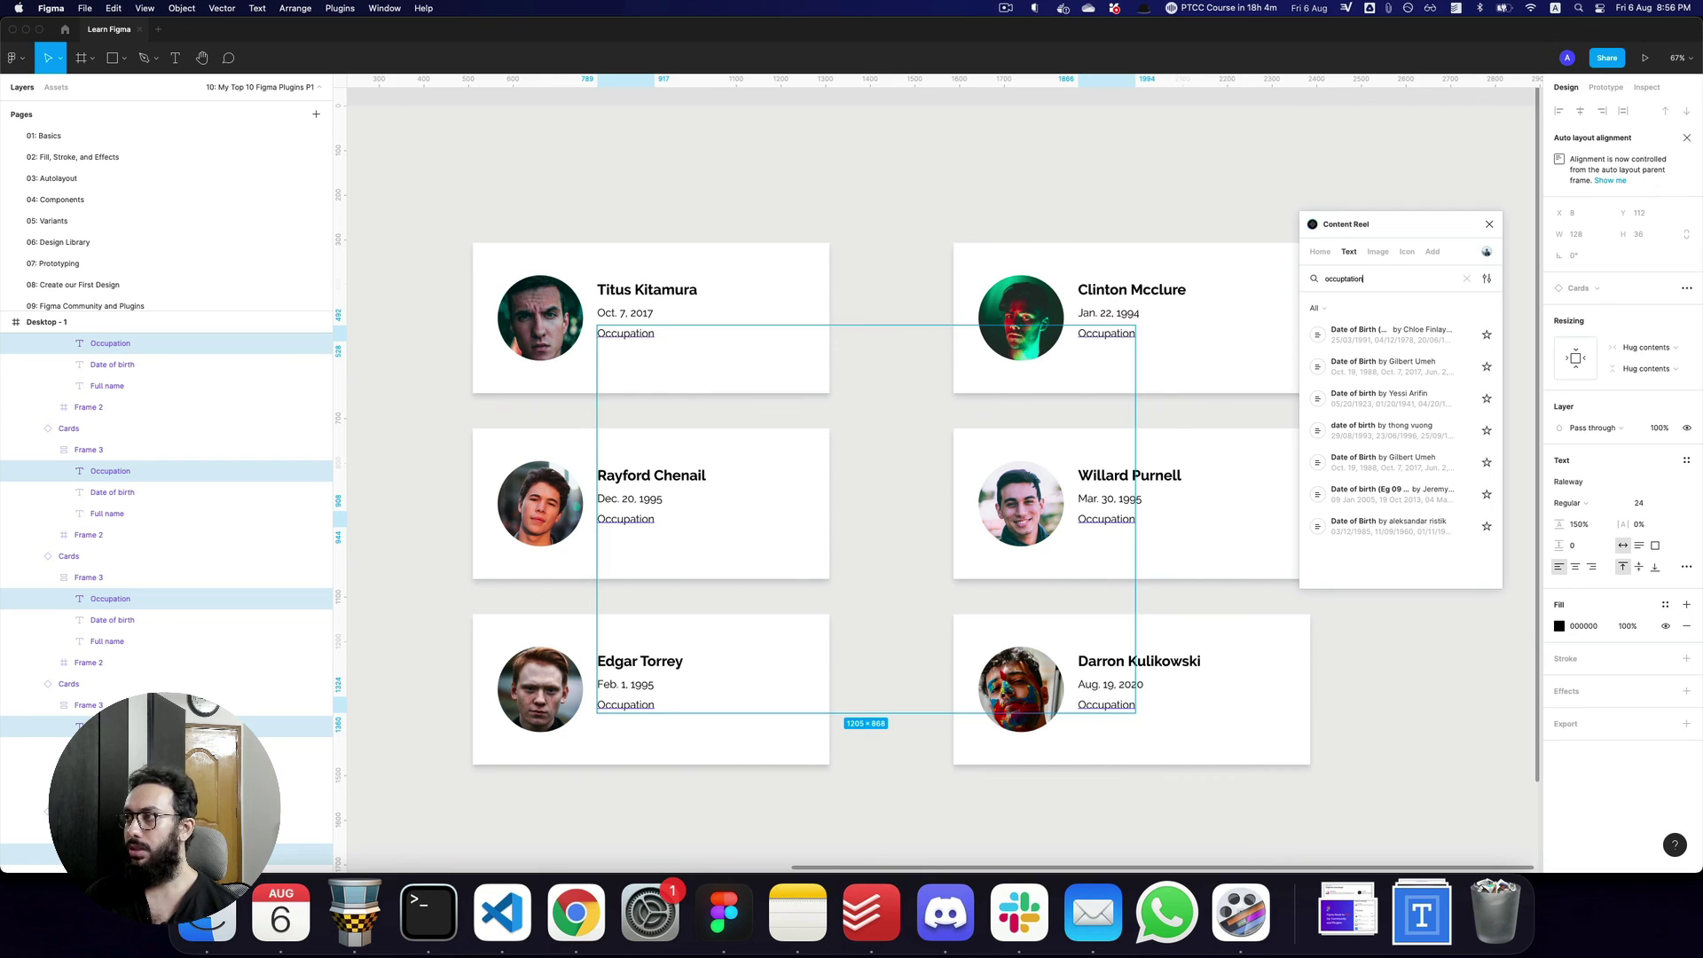
key("super+a")
type("occupation")
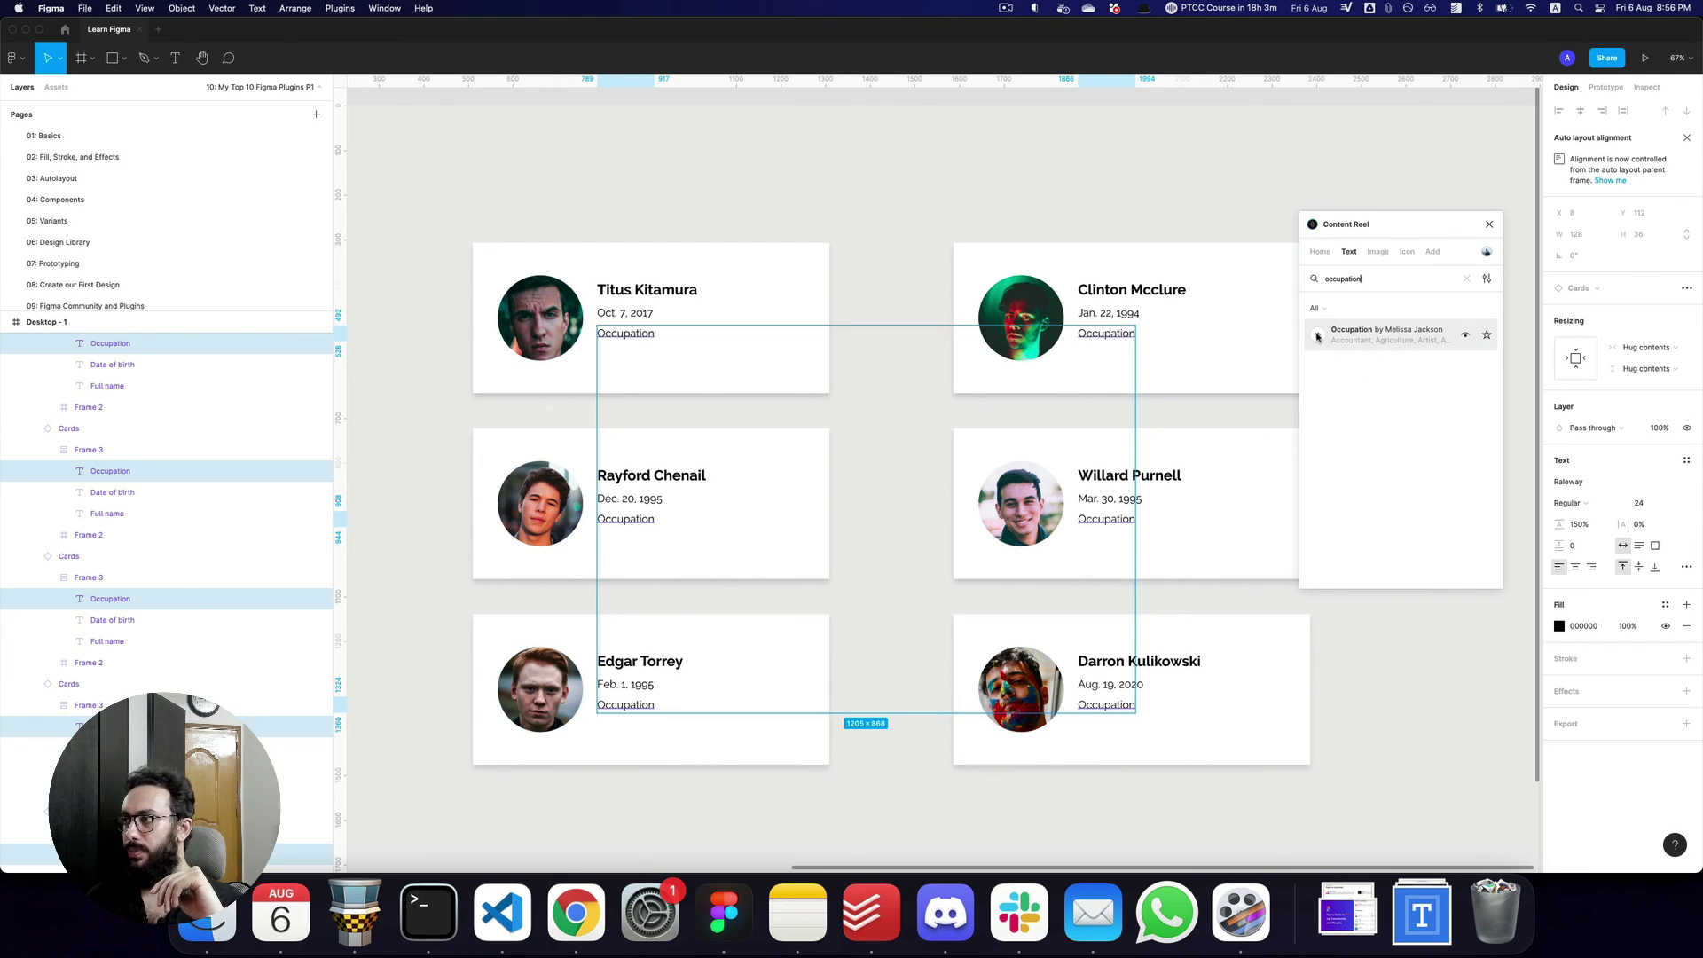
left_click(1318, 335)
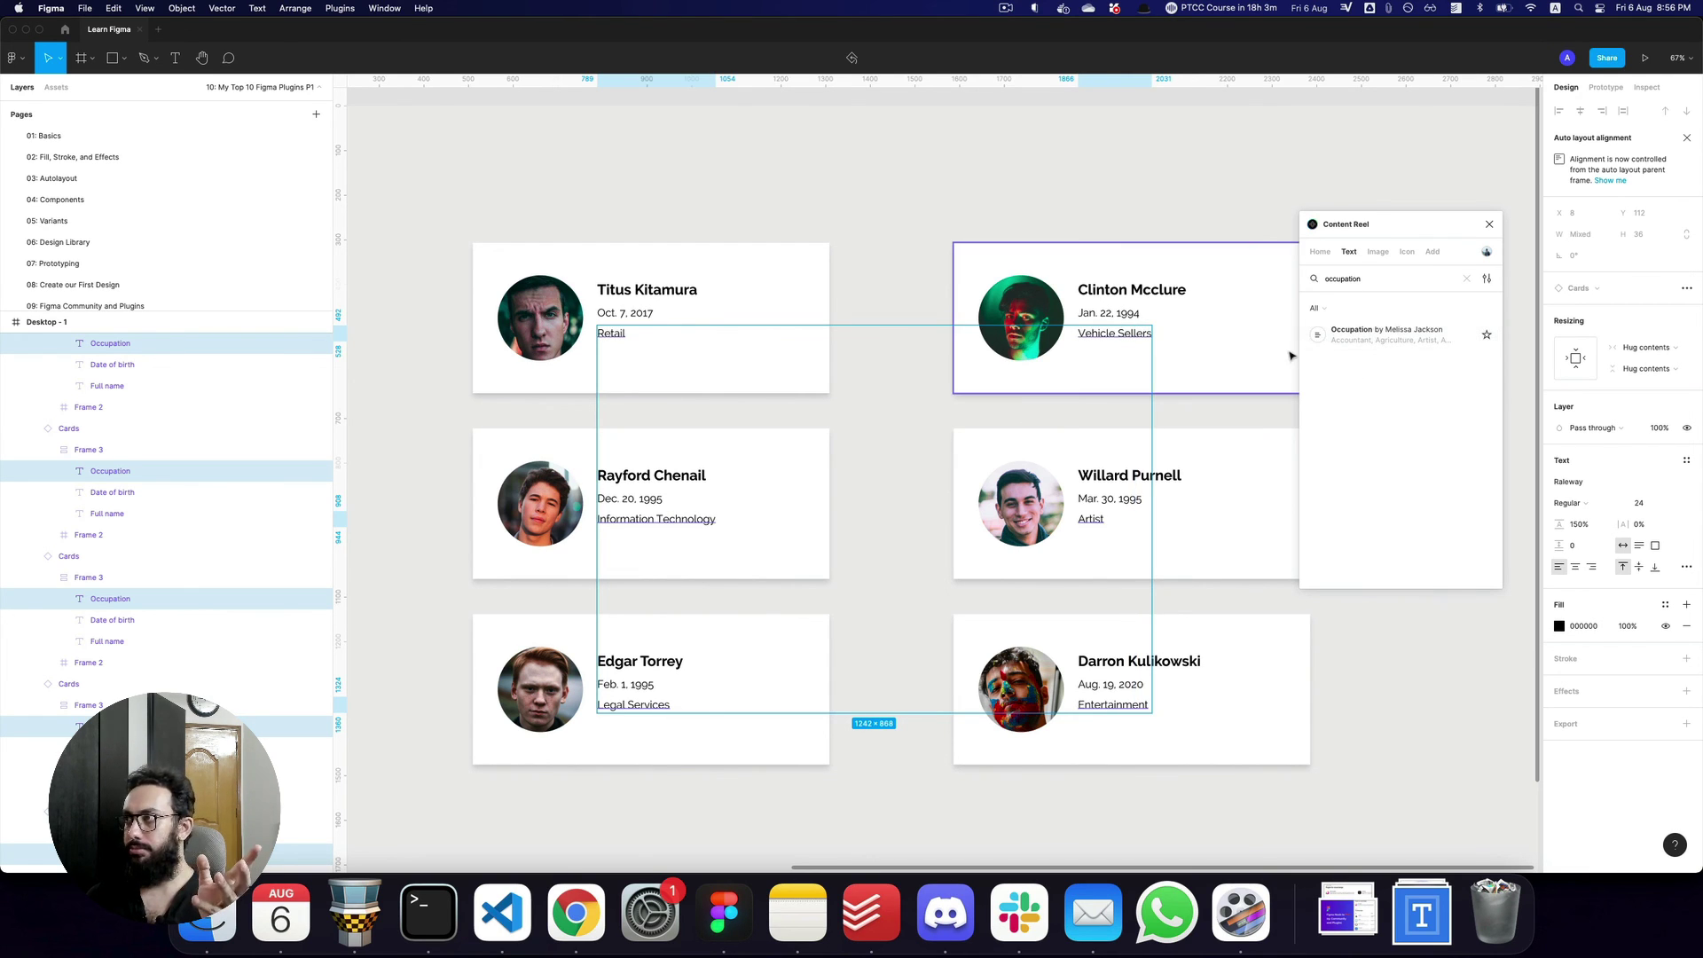
Search Content Reel for "job", try its Job title and Job titles sets on the six occupation texts, and settle on the Jobs set.
double_click(1328, 279)
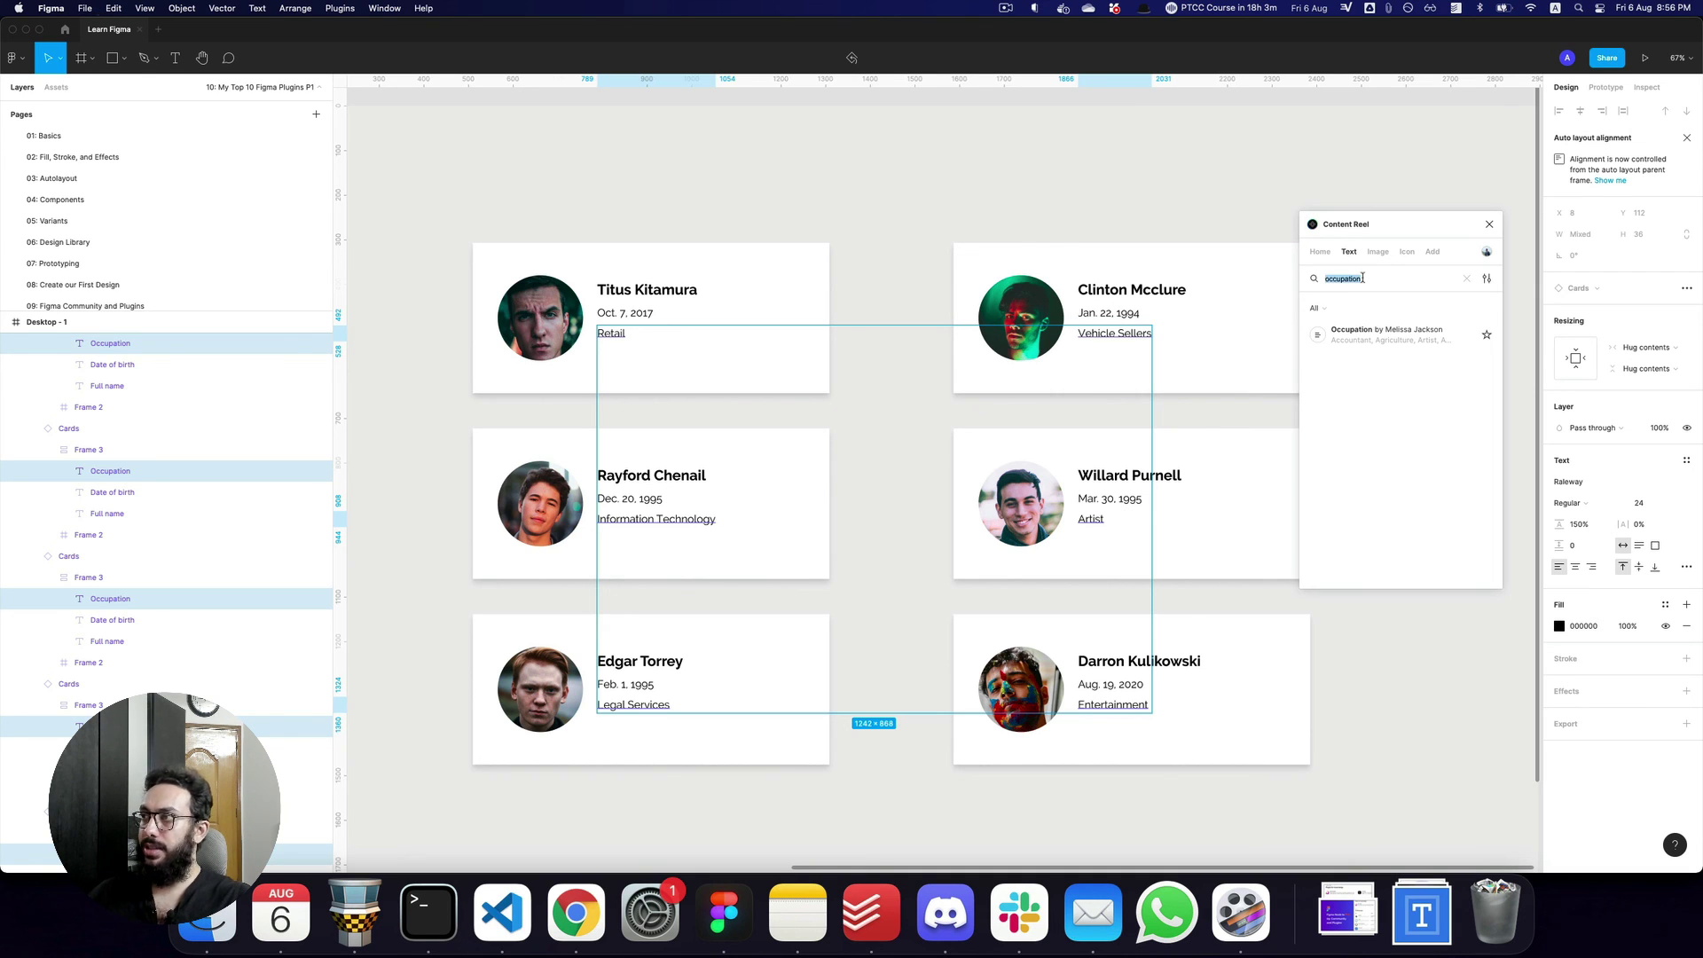
key("BackSpace")
type("job")
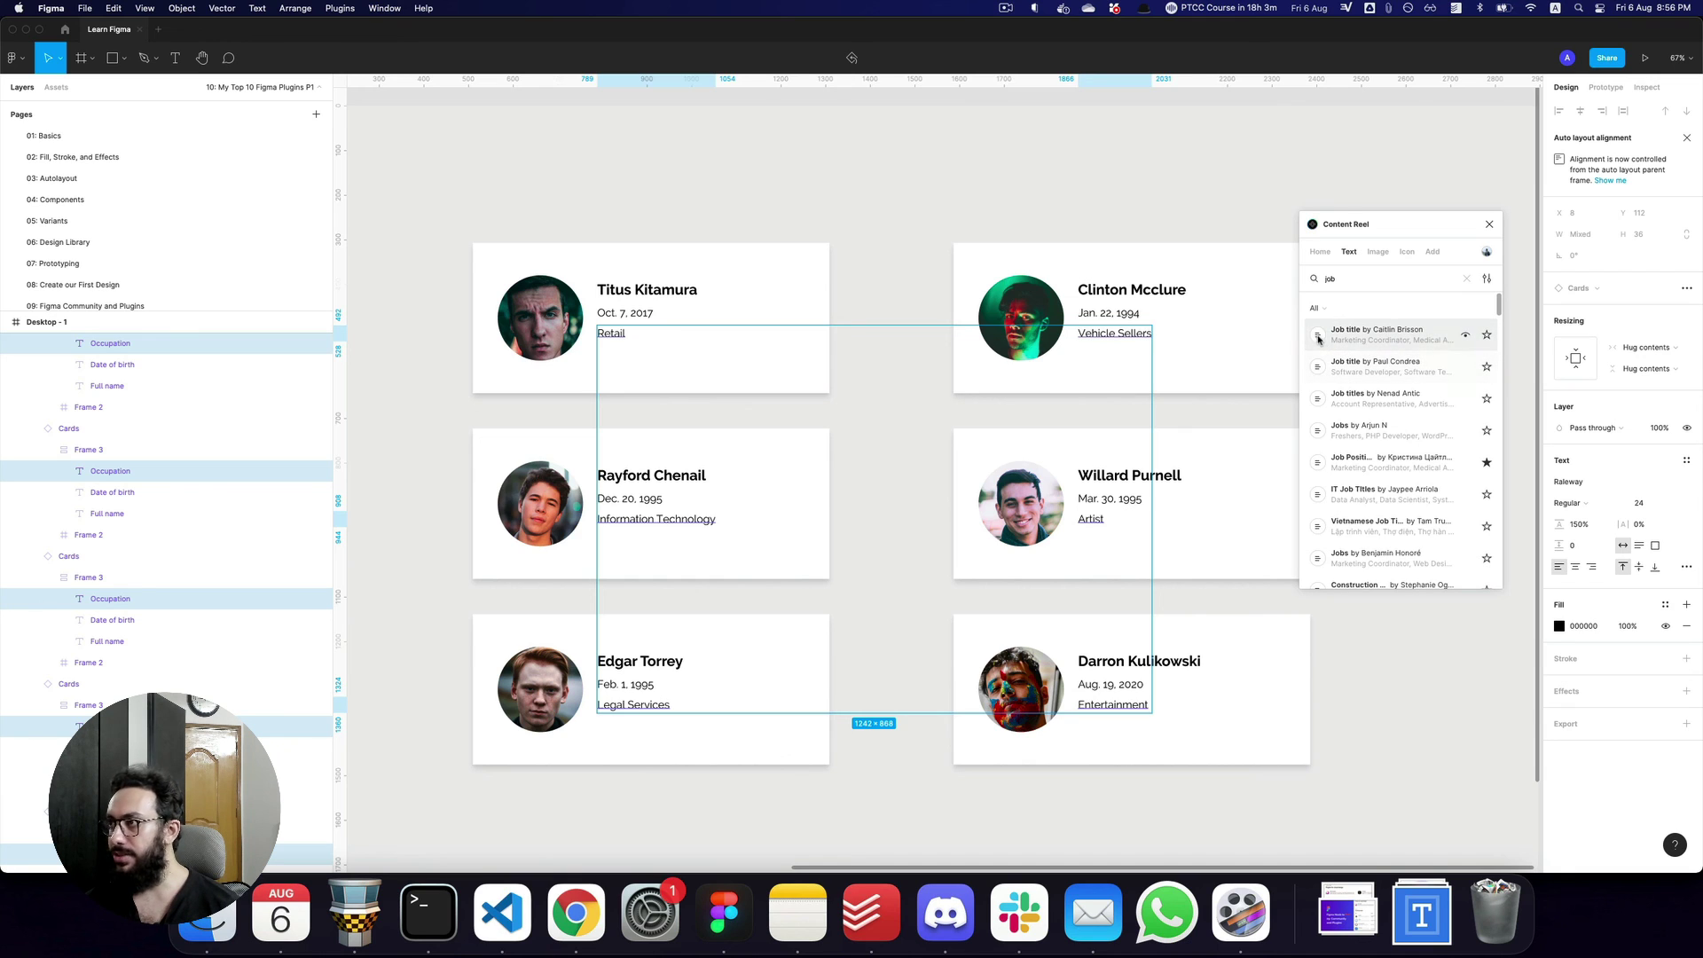
left_click(1319, 338)
left_click(1320, 370)
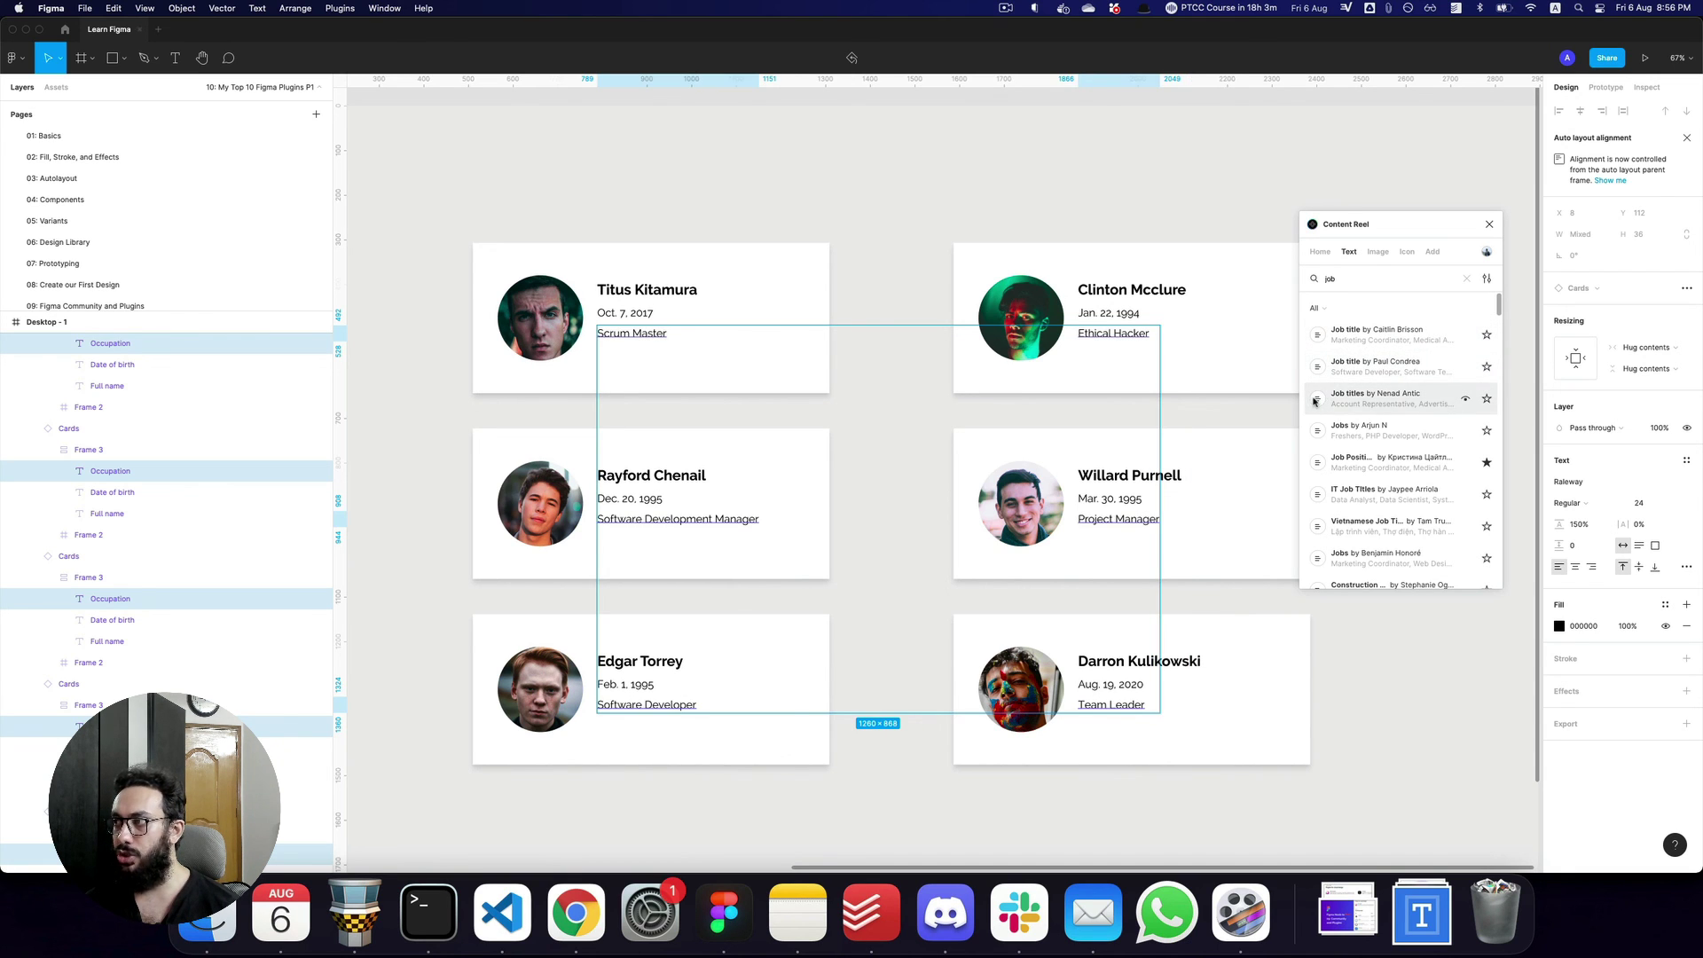
left_click(1314, 402)
left_click(1313, 430)
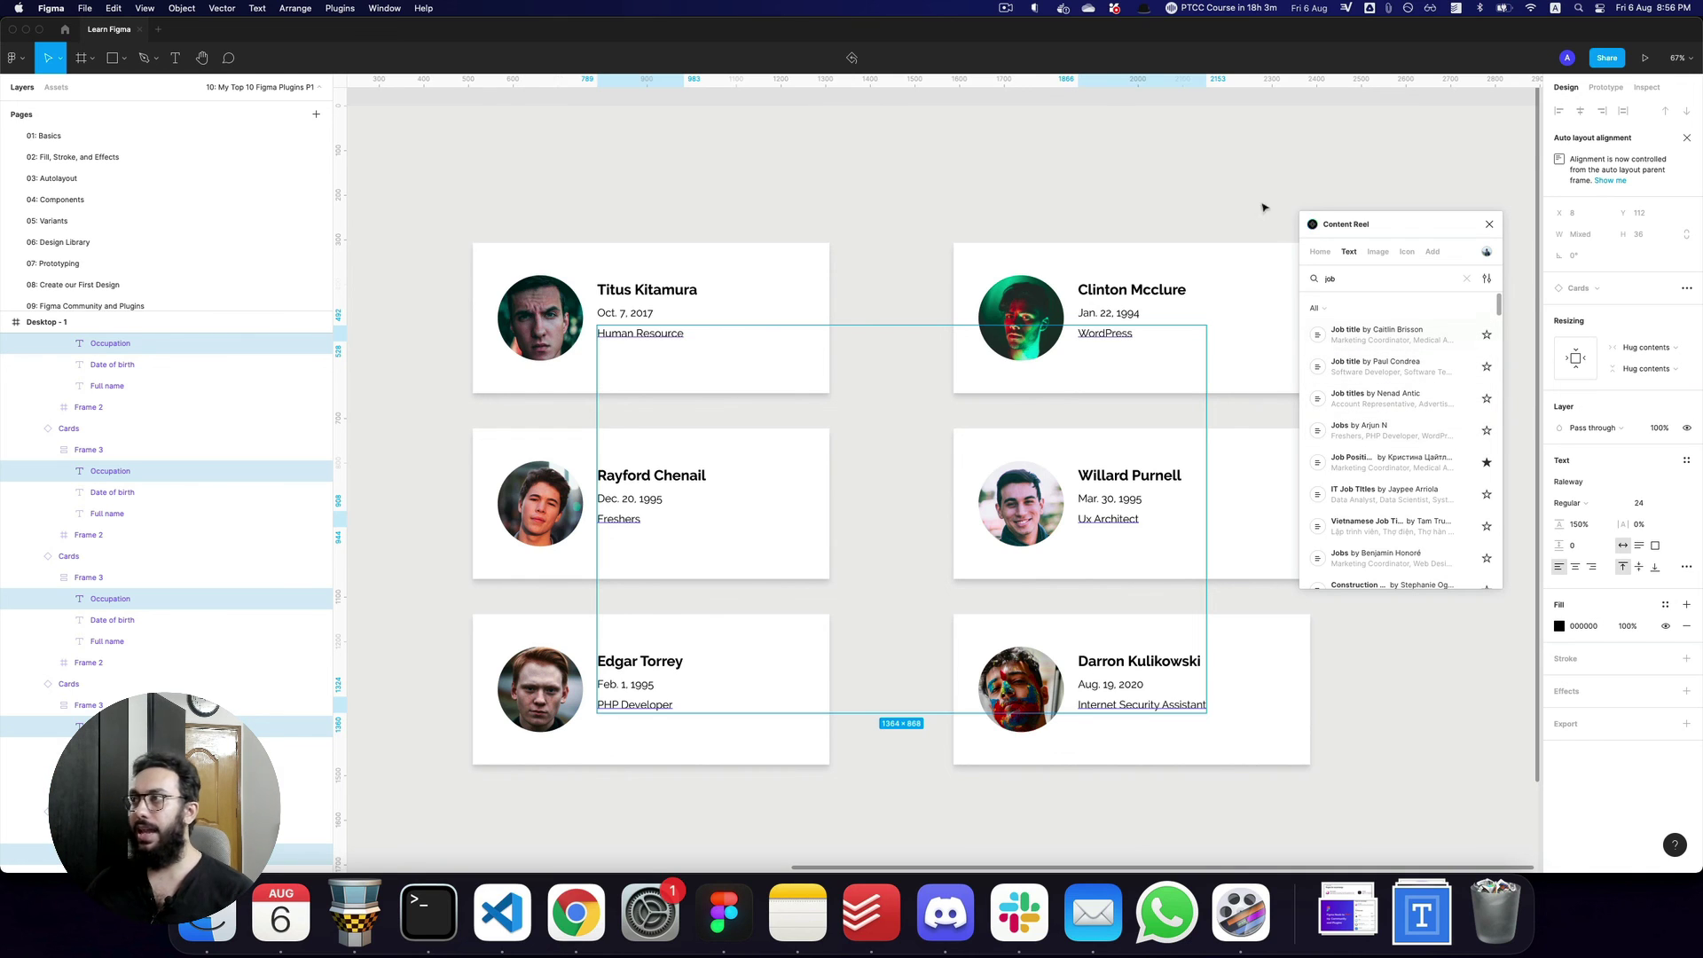
Deselect the occupation texts and close the Content Reel plugin.
left_click(1439, 208)
left_click(1489, 223)
scroll(1391, 228, "down", 5)
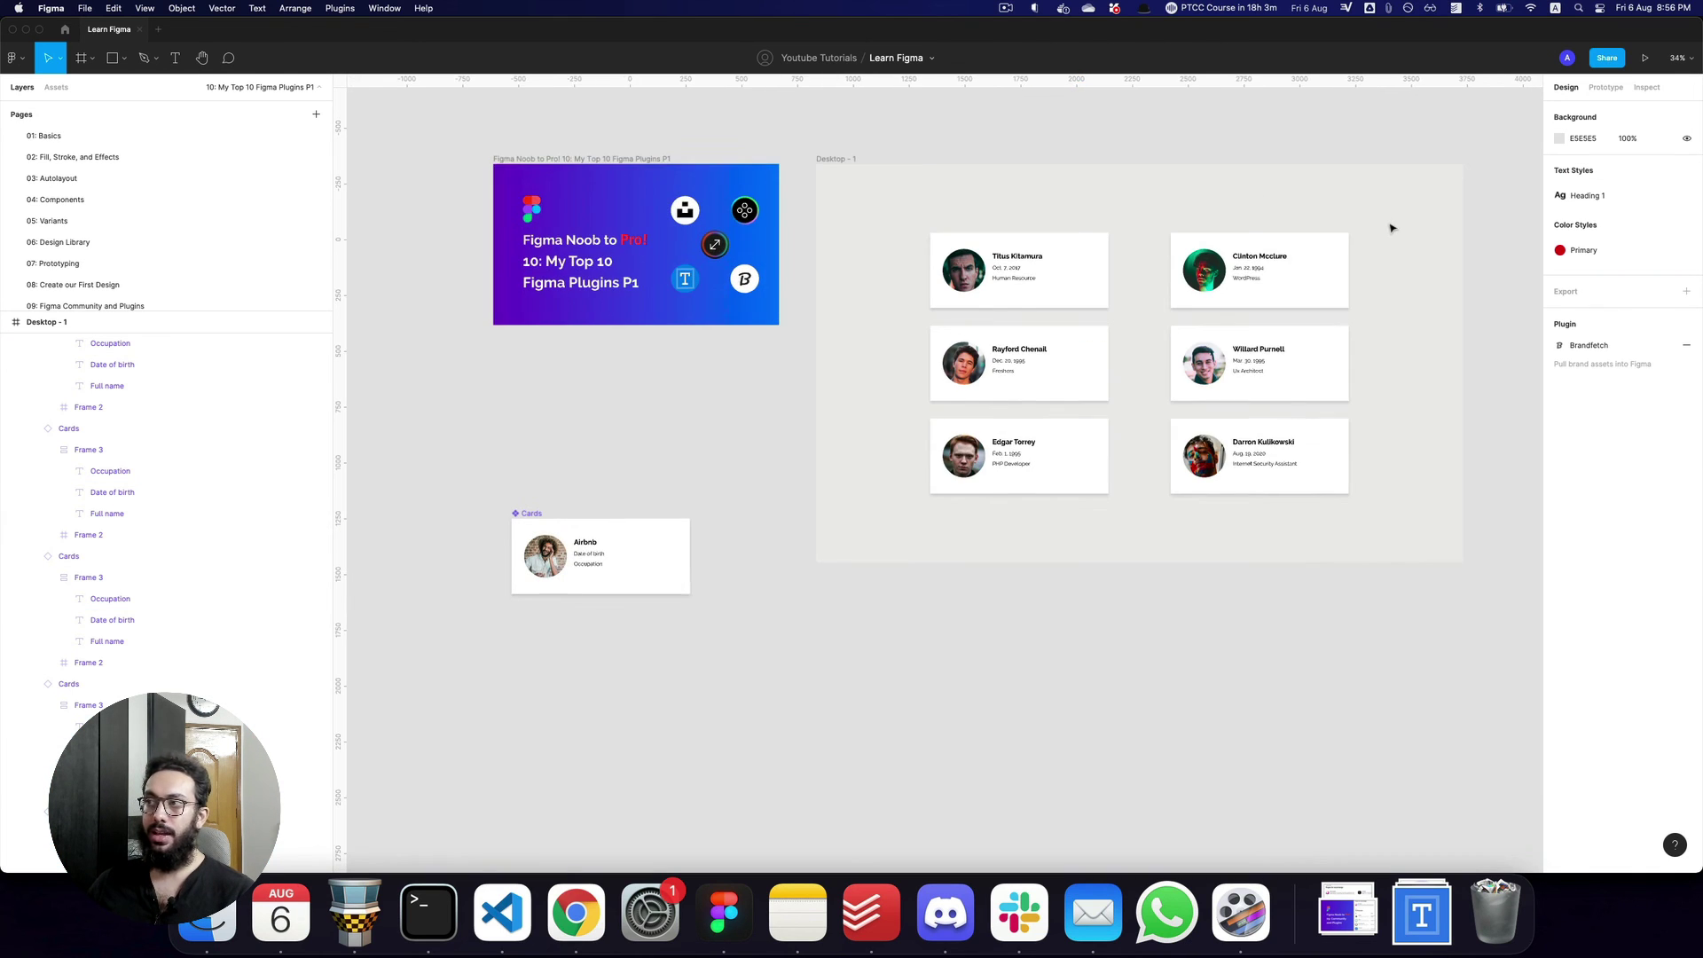